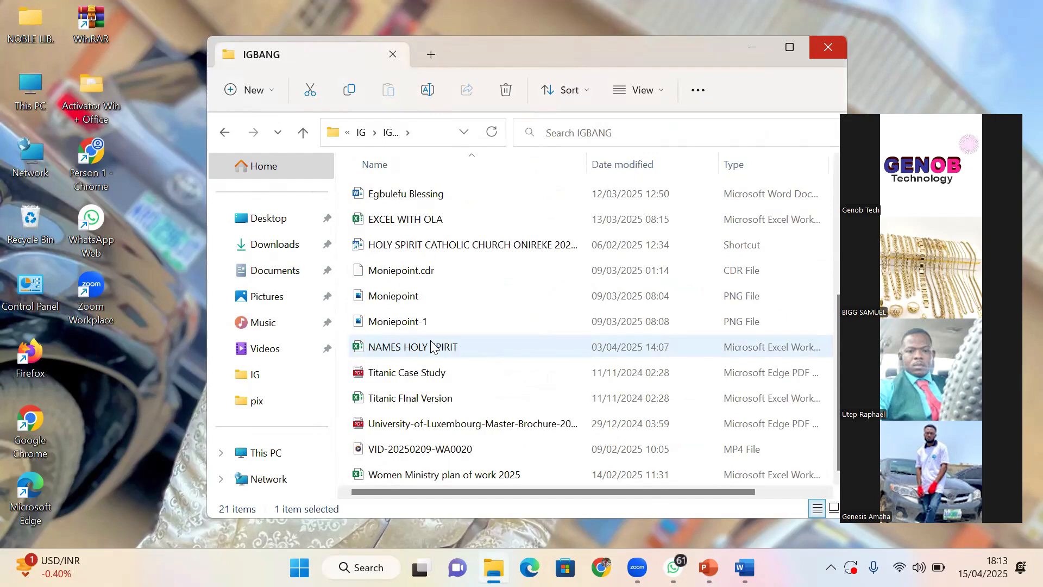
# Scroll up through the files in the IGBANG folder in File Explorer
pyautogui.scroll(1, 433, 343)
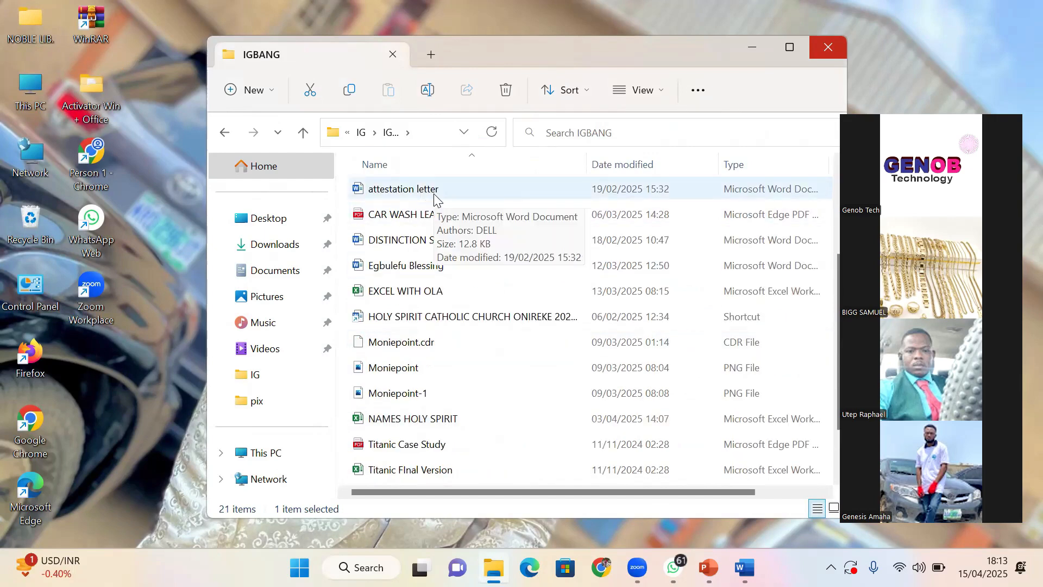
pyautogui.scroll(1, 427, 185)
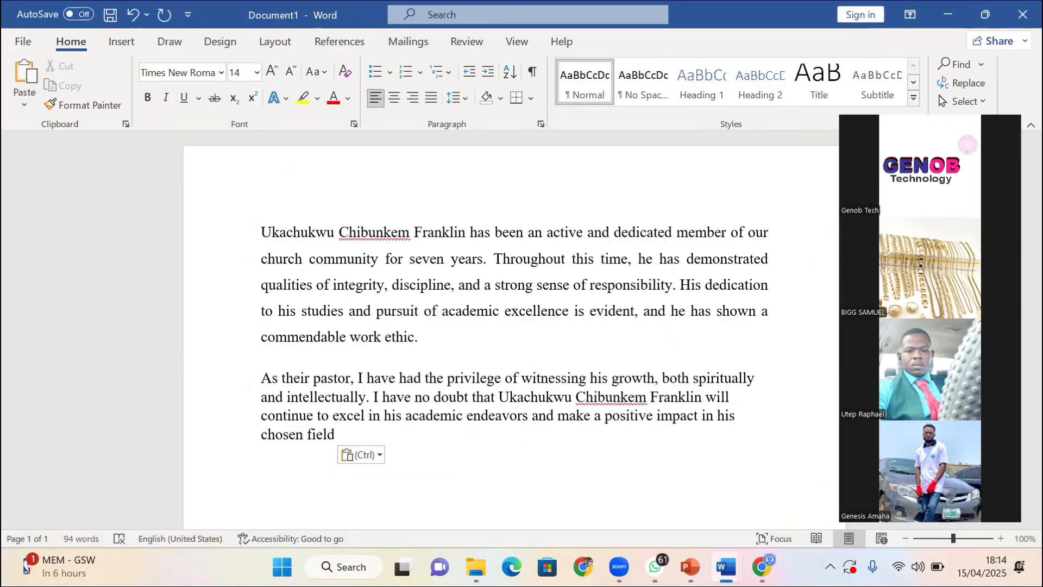
pyautogui.click(690, 566)
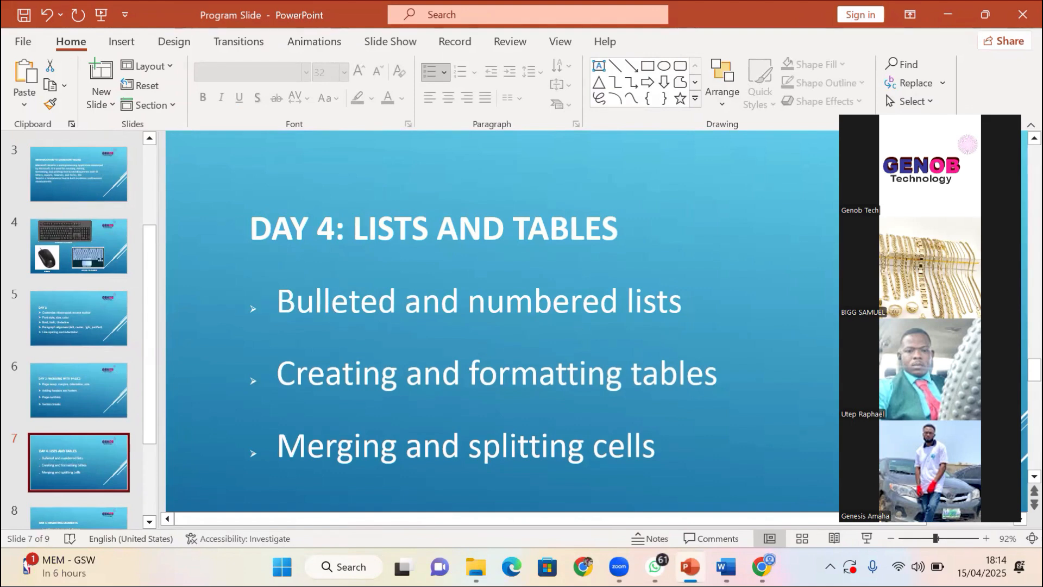
pyautogui.click(726, 566)
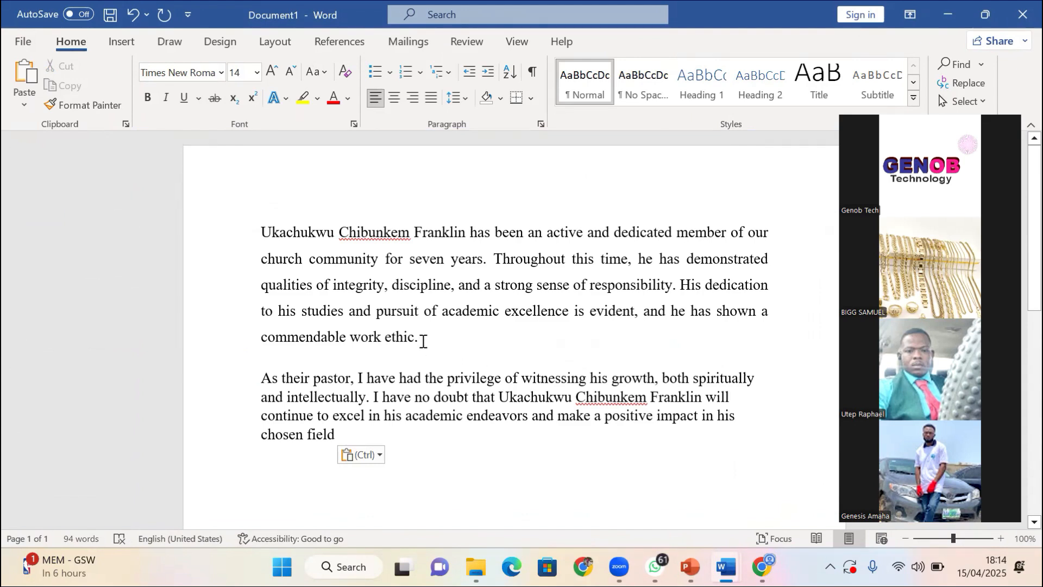
# After the first paragraph, add the line 'Below are some of the qualities that [candidate] possess:'
pyautogui.hotkey('ctrl', 'j')
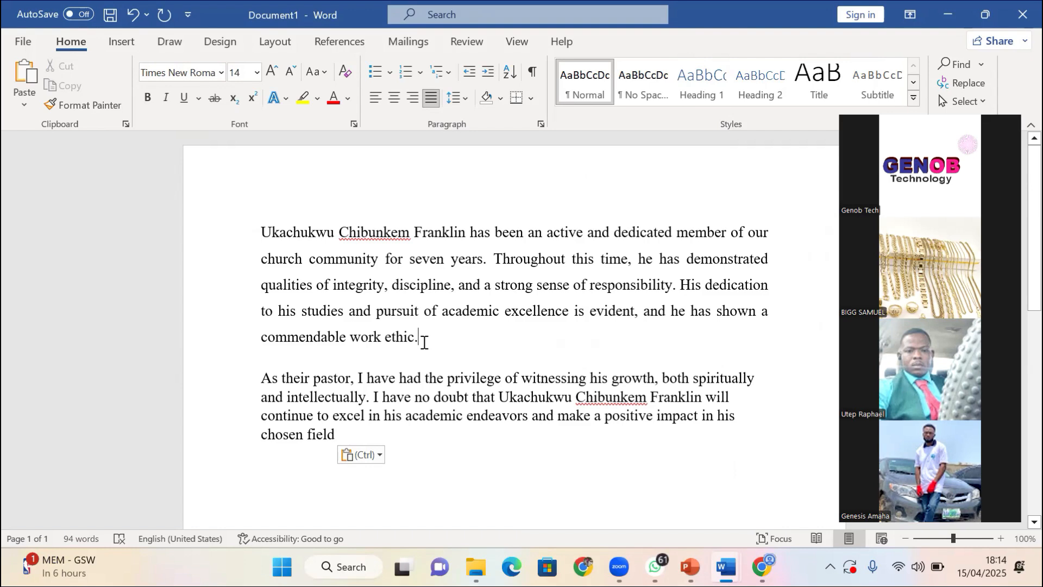
pyautogui.press('Return')
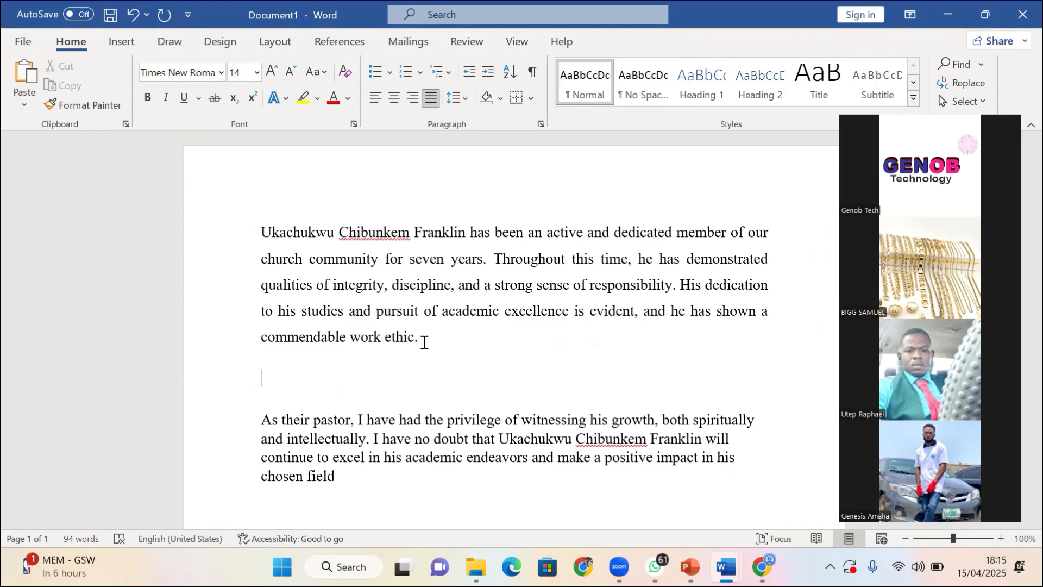
pyautogui.write('Below are s')
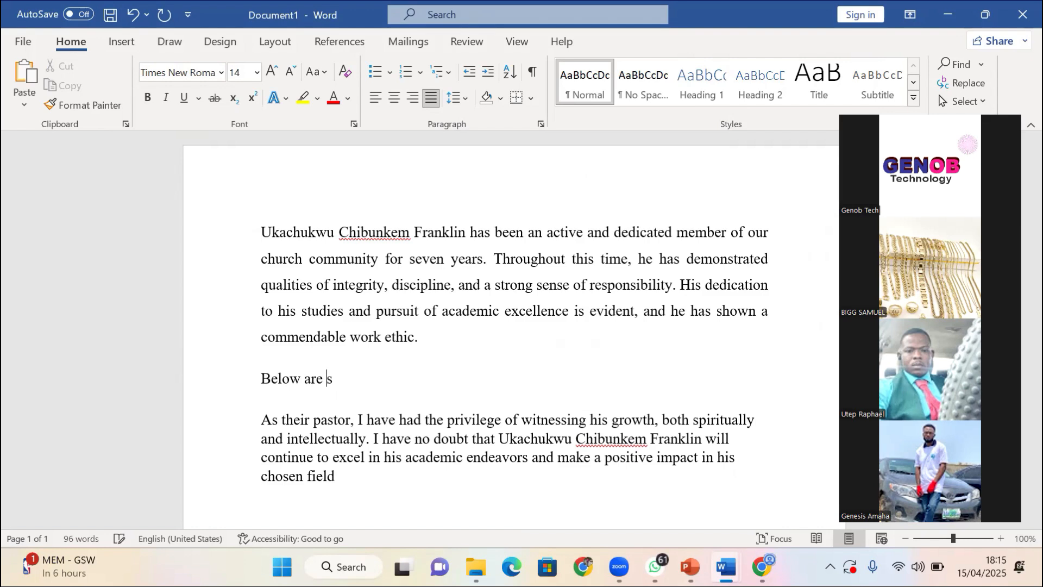
pyautogui.write('ome of the qu')
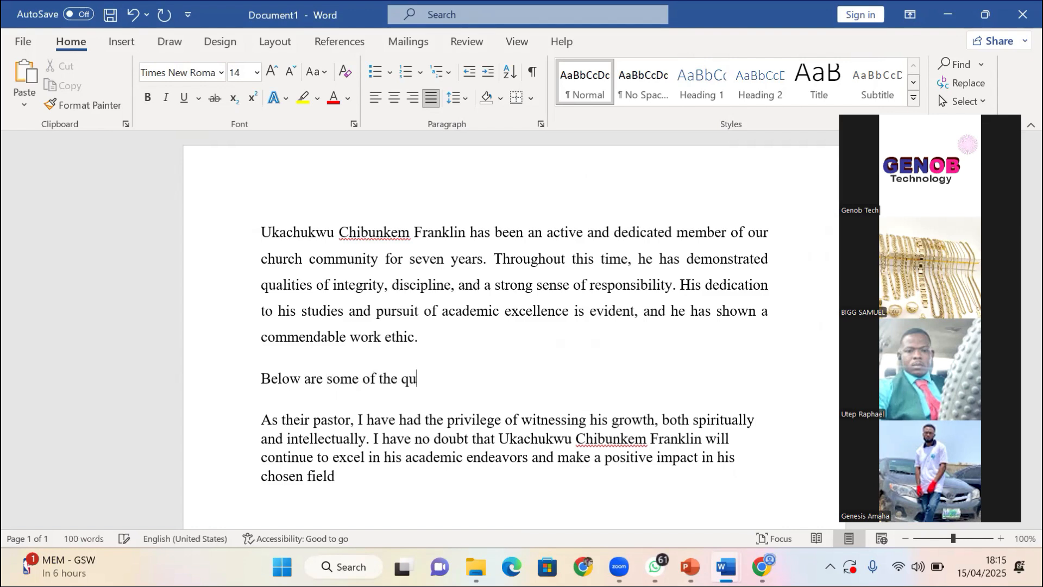
pyautogui.write('alities that Fra')
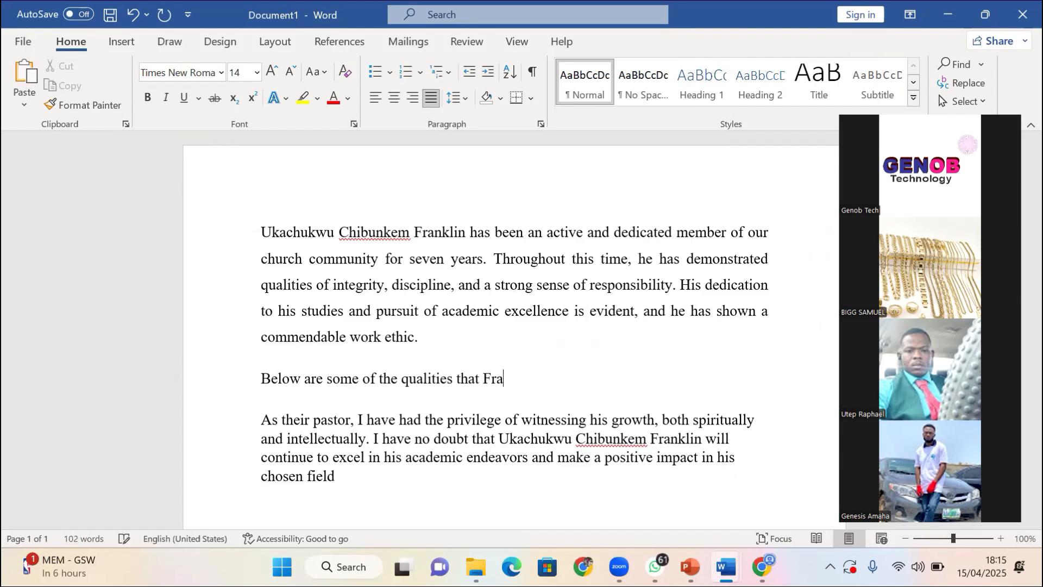
pyautogui.write('nklin possess')
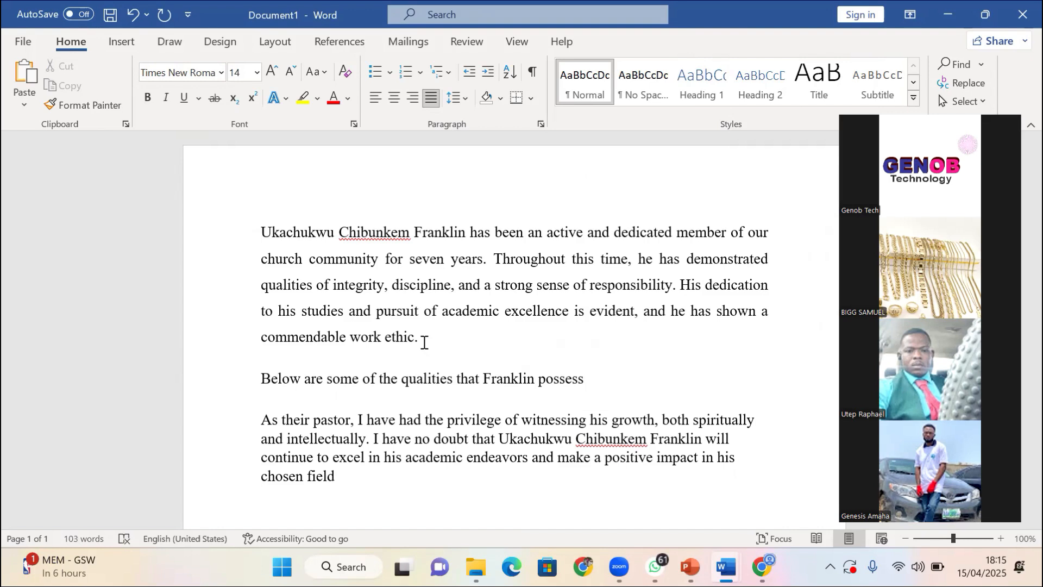
pyautogui.write(':')
# Type 'He is very punctual' and 'He is brave' on separate lines below the intro
pyautogui.press('Return')
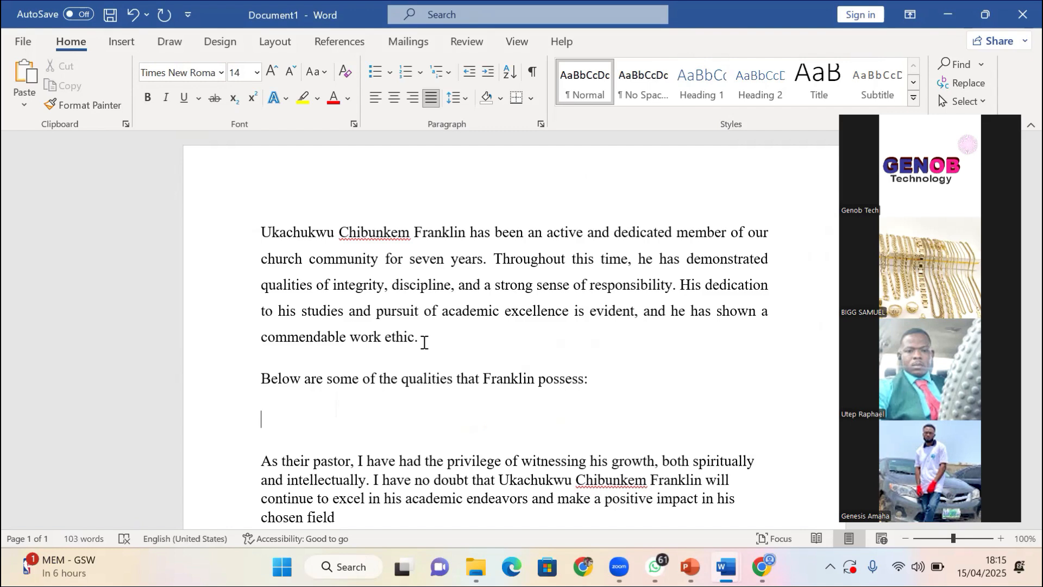
pyautogui.write('He is very punctual')
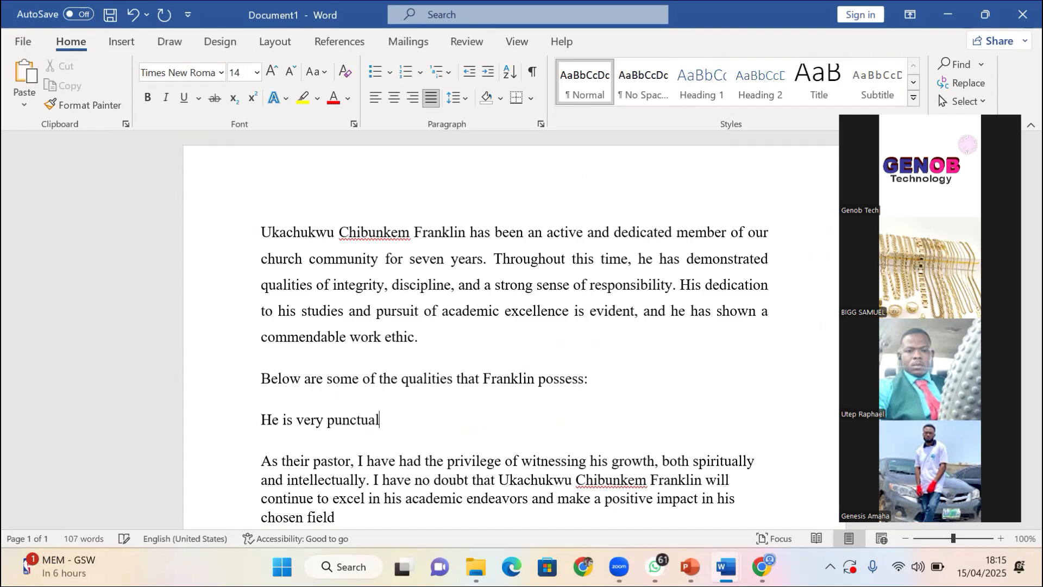
pyautogui.press('Return')
pyautogui.write('\\')
pyautogui.press('BackSpace')
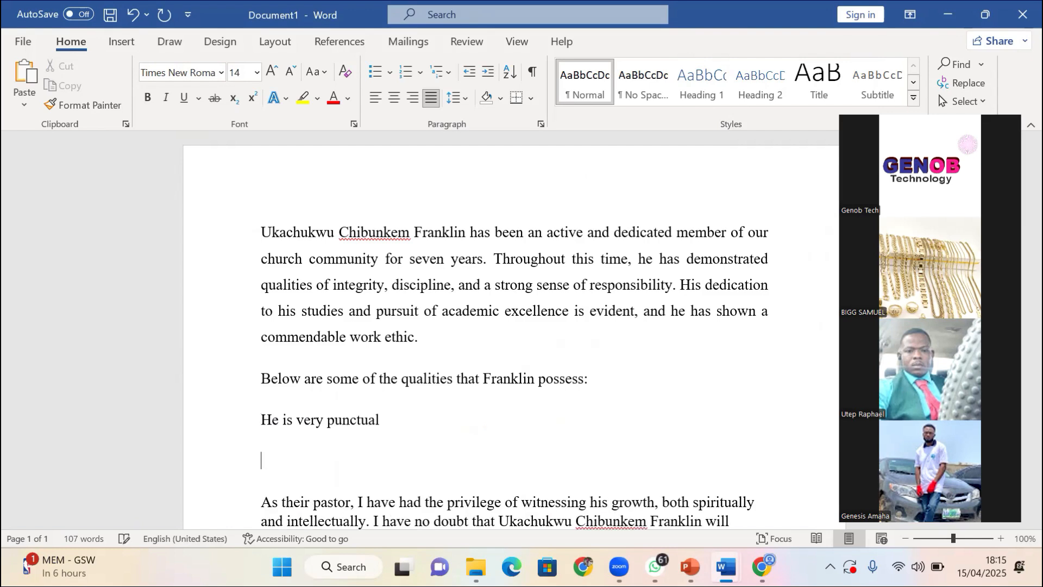
pyautogui.write('He is brave')
# Add 'Highly energetic' and 'Target oriented' lines, correcting the misspellings
pyautogui.press('Return')
pyautogui.write('hig')
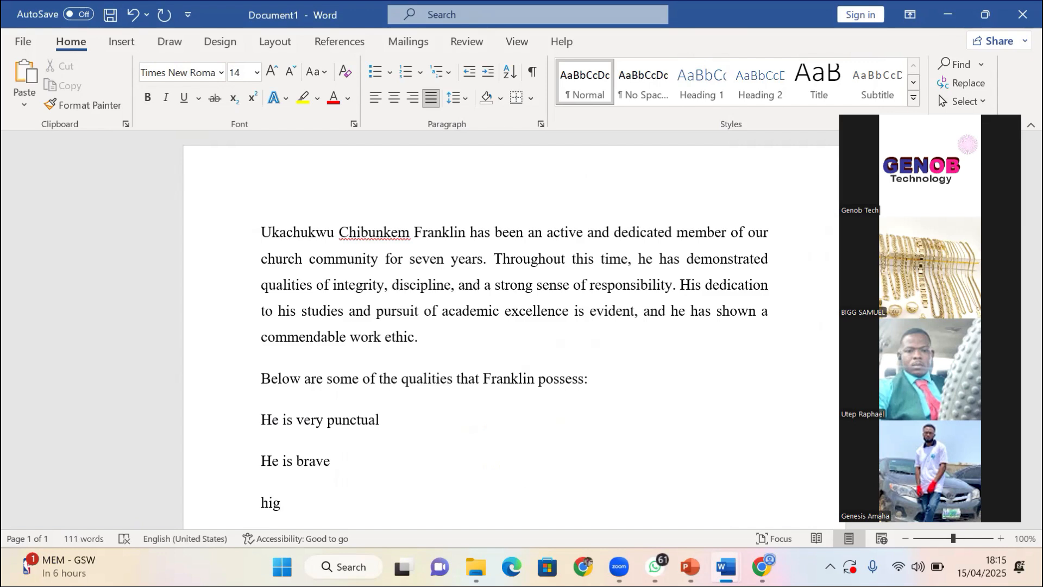
pyautogui.write('hle')
pyautogui.press('BackSpace')
pyautogui.write('y ener')
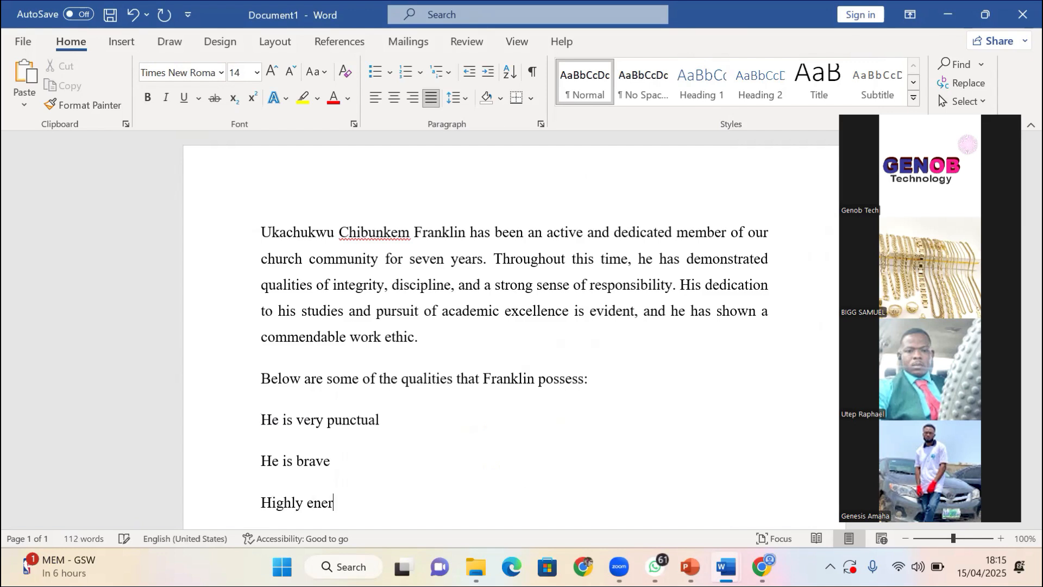
pyautogui.write('gen')
pyautogui.press('BackSpace')
pyautogui.write('ti')
pyautogui.press('BackSpace')
pyautogui.press('BackSpace')
pyautogui.write('thc')
pyautogui.press('BackSpace')
pyautogui.write('ic')
pyautogui.press('BackSpace')
pyautogui.press('BackSpace')
pyautogui.press('BackSpace')
pyautogui.press('BackSpace')
pyautogui.write('tic')
pyautogui.press('Return')
pyautogui.write('Tag')
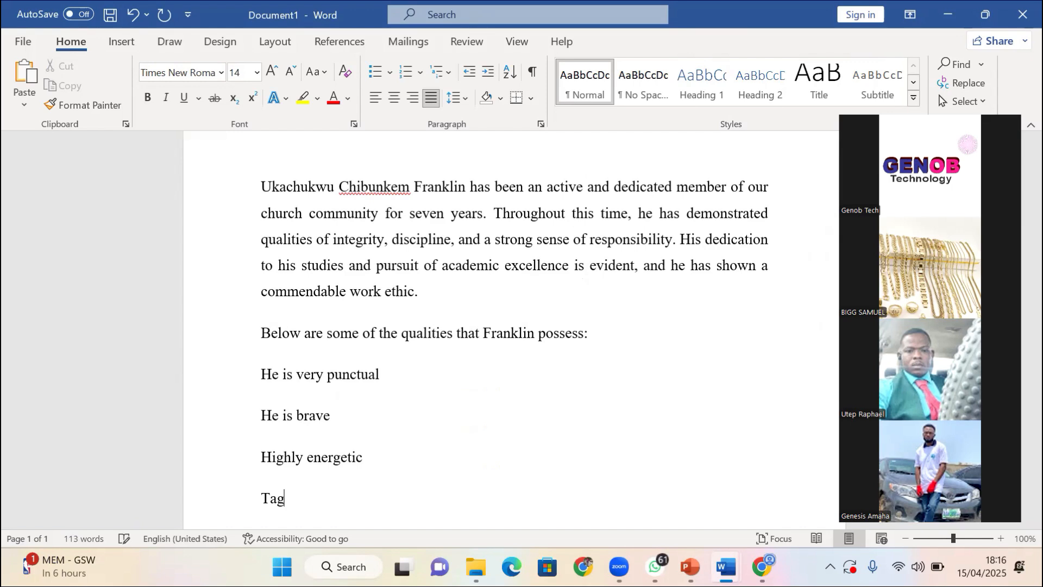
pyautogui.write('rget orient')
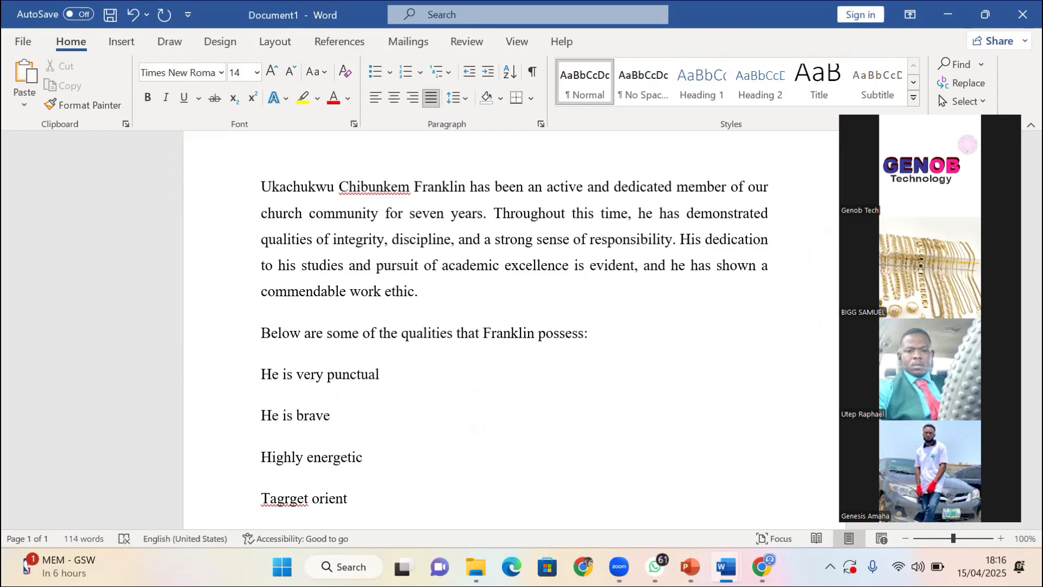
pyautogui.write('ed')
pyautogui.press('Left')
pyautogui.press('Left')
pyautogui.press('Left')
pyautogui.press('Left')
pyautogui.press('Left')
pyautogui.press('Left')
pyautogui.press('Left')
pyautogui.press('Left')
pyautogui.press('Left')
pyautogui.press('Left')
pyautogui.press('Left')
pyautogui.press('Left')
pyautogui.press('Left')
pyautogui.press('Left')
pyautogui.press('Delete')
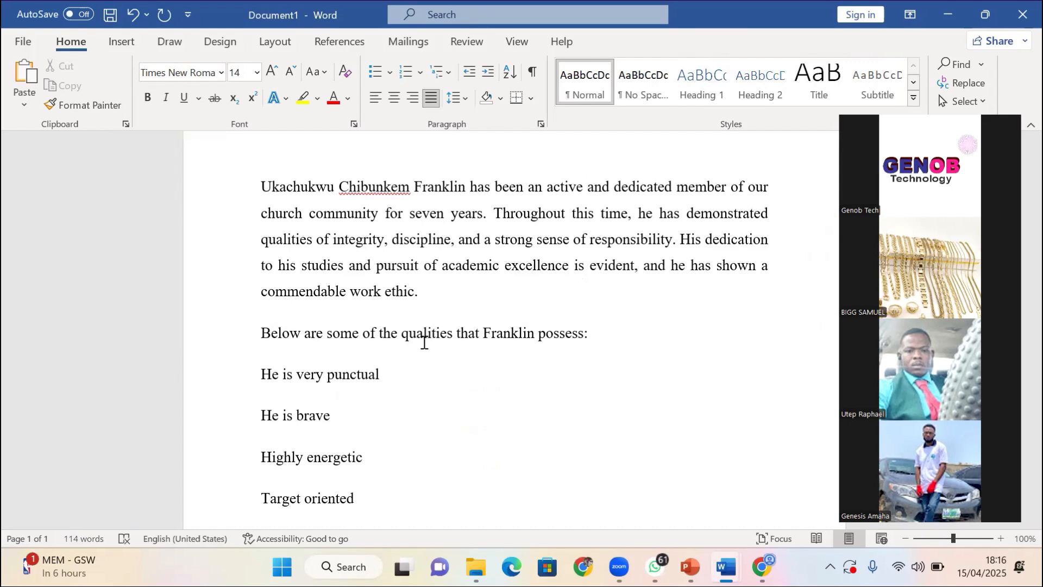
pyautogui.press('End')
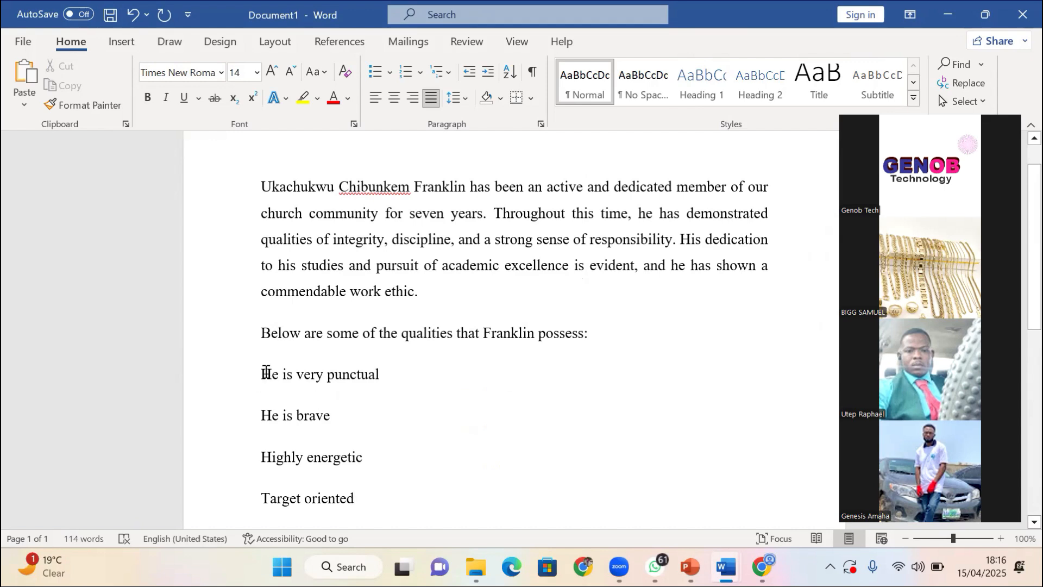
# Select the four quality lines and show the Numbering library, with Accessibility results open
pyautogui.moveTo(266, 372); pyautogui.dragTo(381, 485)
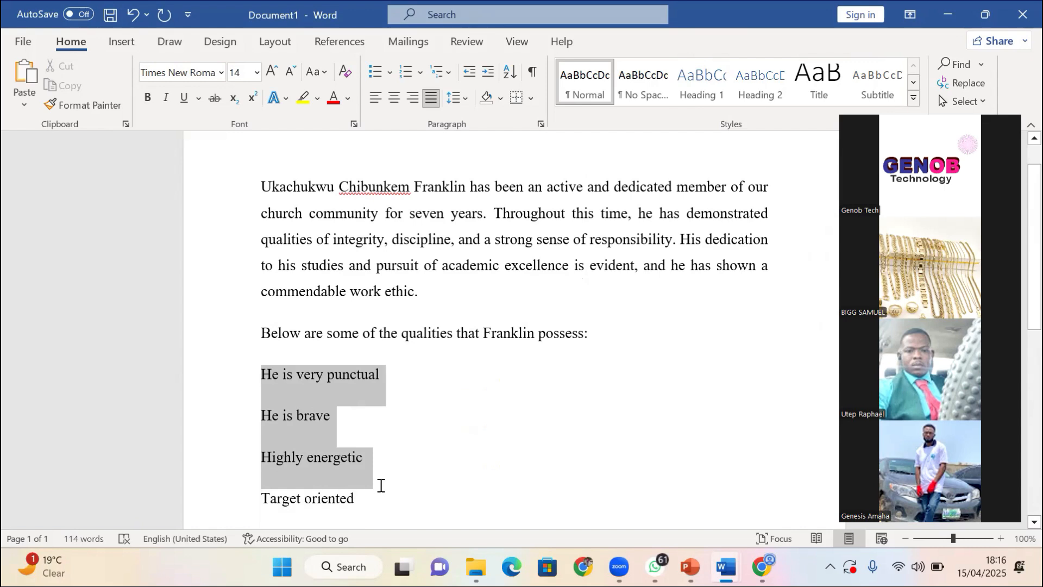
pyautogui.click(336, 542)
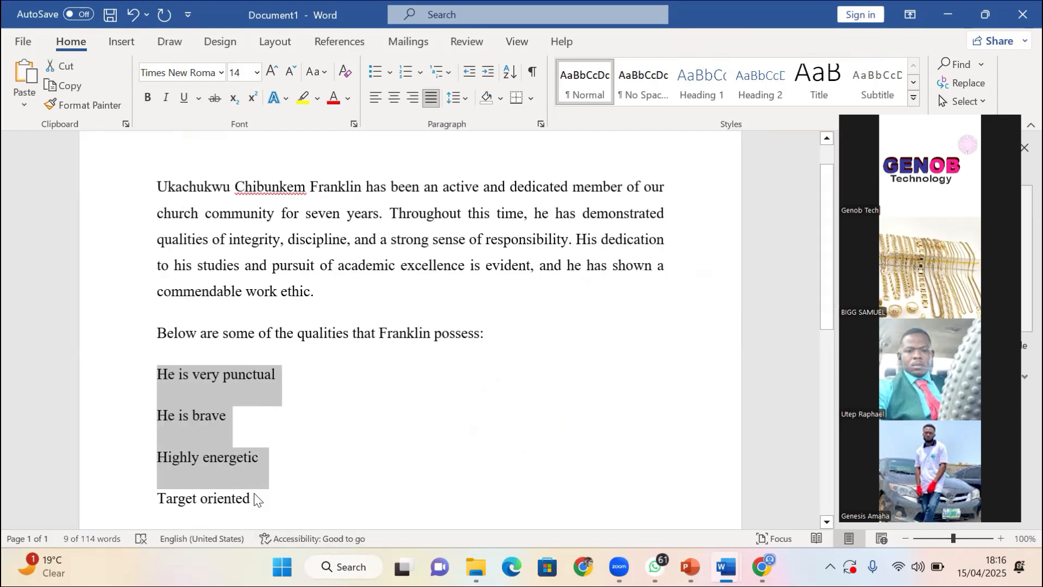
pyautogui.click(424, 443)
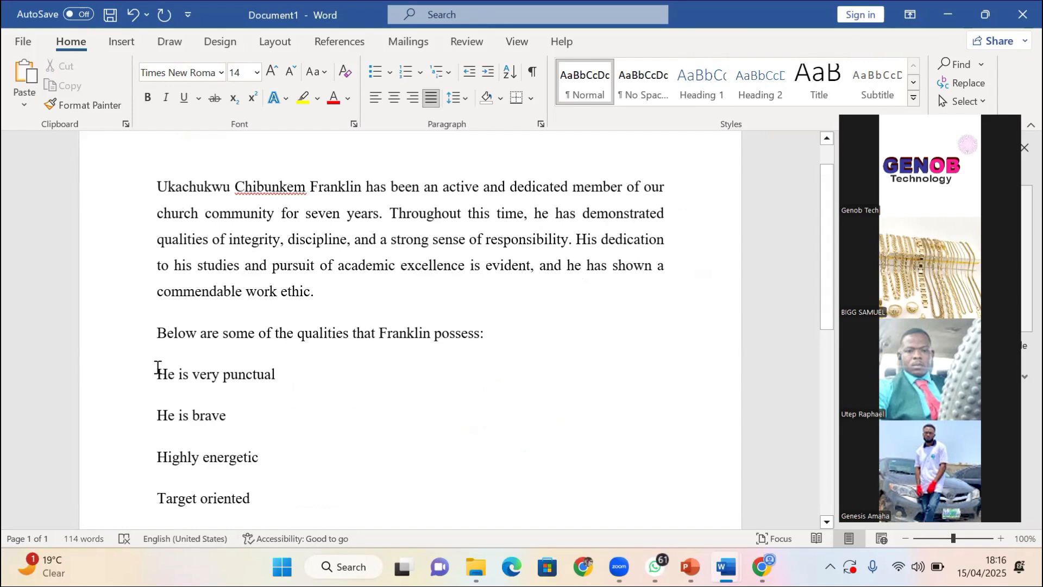
pyautogui.moveTo(158, 375); pyautogui.dragTo(272, 501)
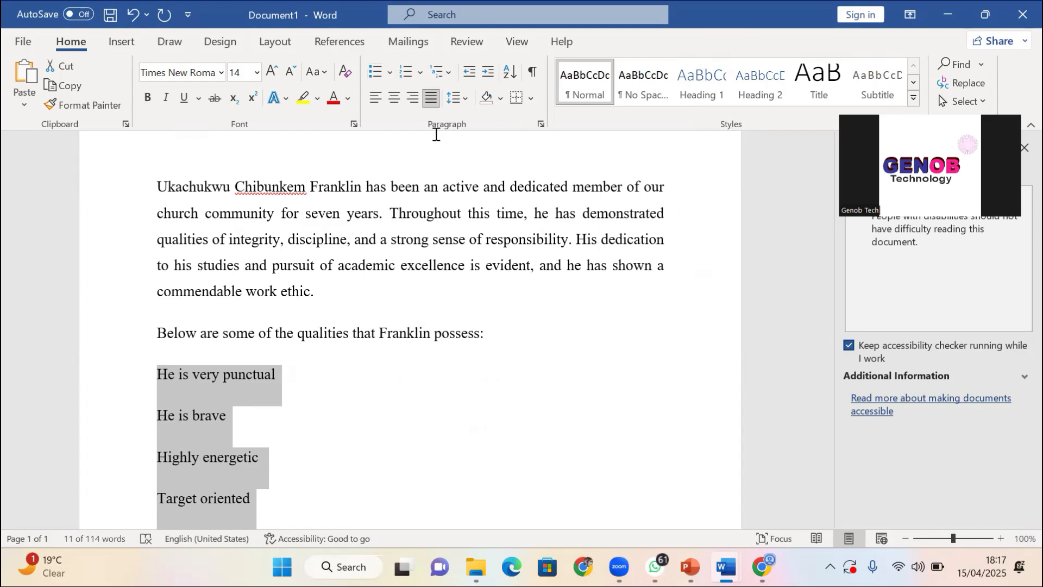
pyautogui.click(420, 73)
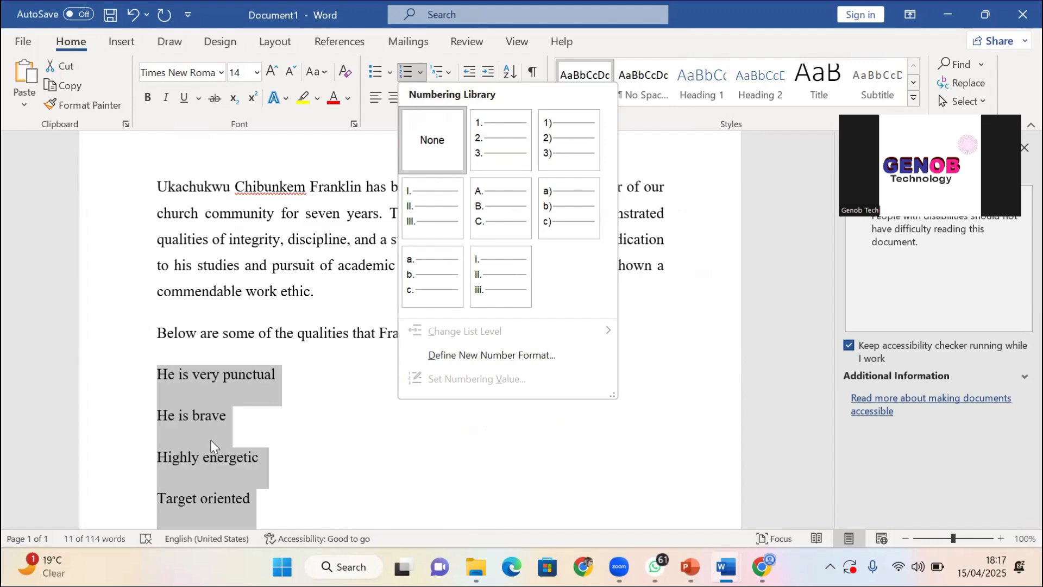
# Number the four qualities i.–iv. with lowercase roman numerals, after briefly trying a. b. c
pyautogui.click(682, 379)
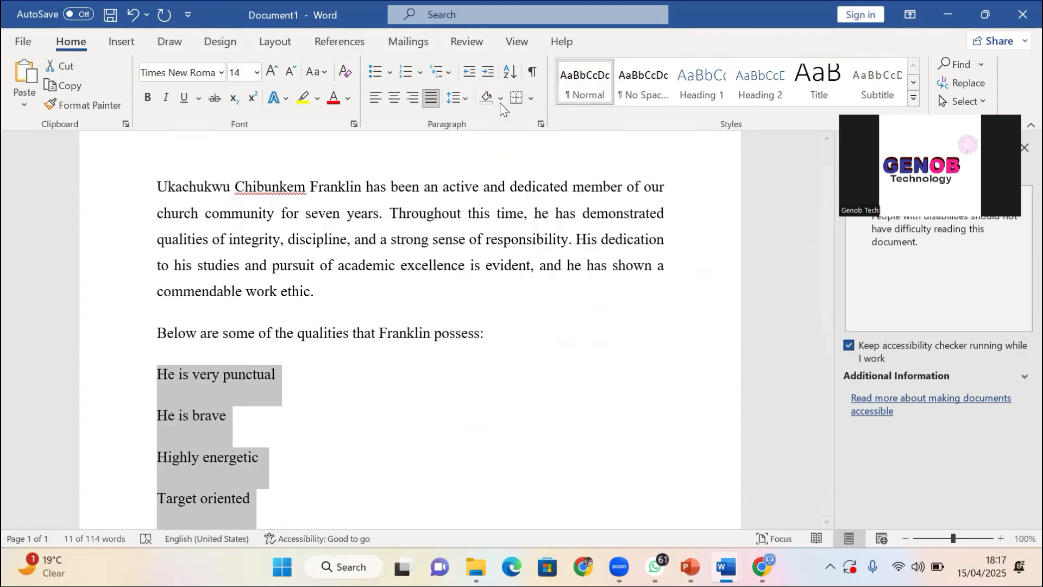
pyautogui.click(465, 99)
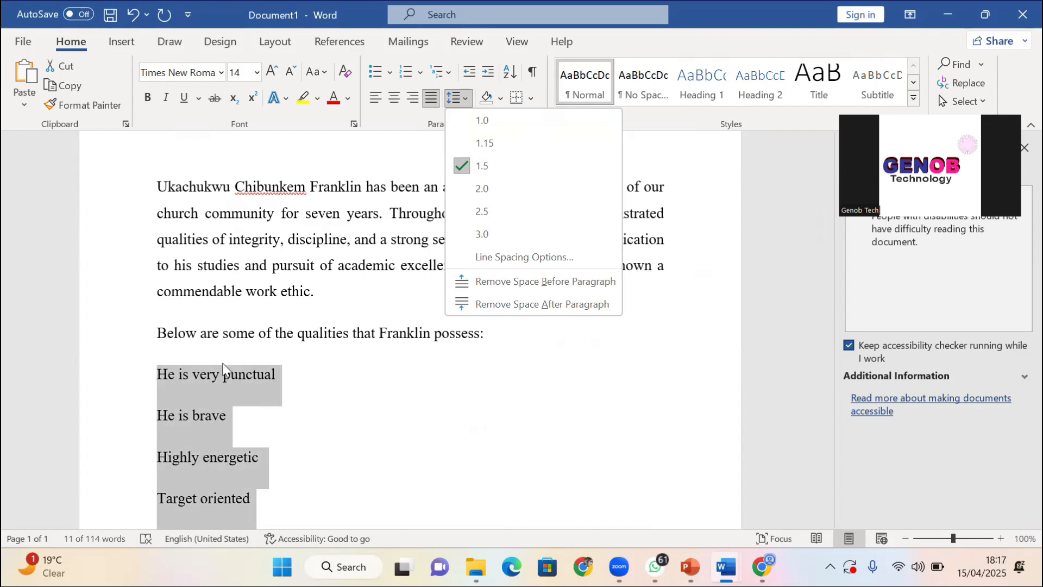
pyautogui.click(420, 72)
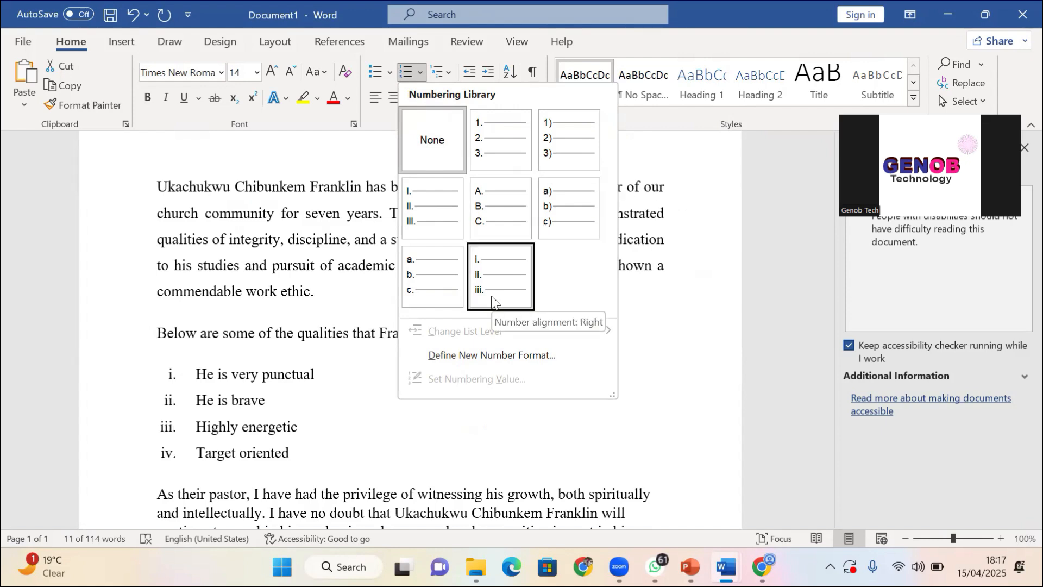
pyautogui.click(496, 262)
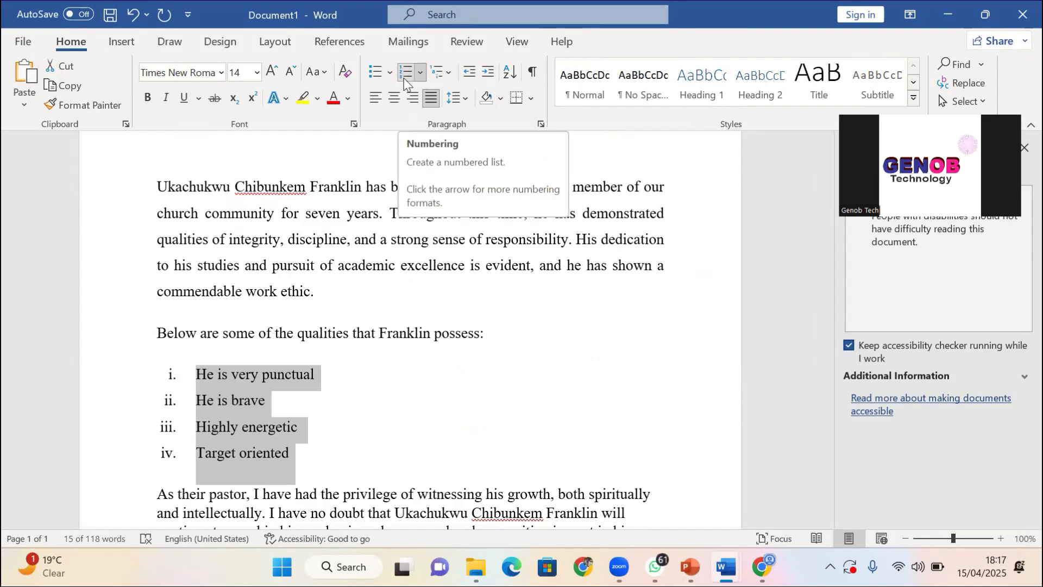
pyautogui.click(430, 75)
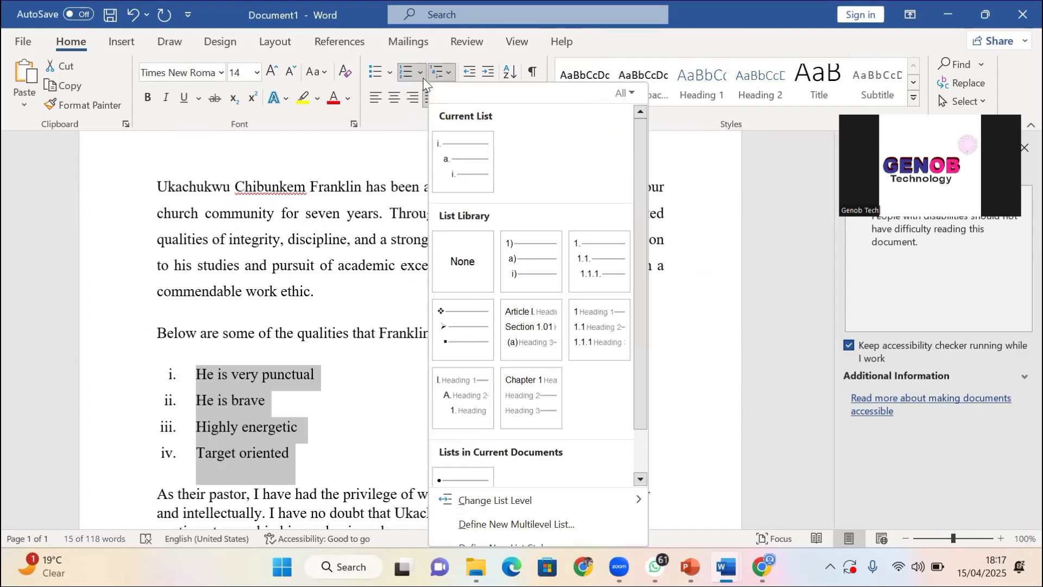
pyautogui.click(423, 76)
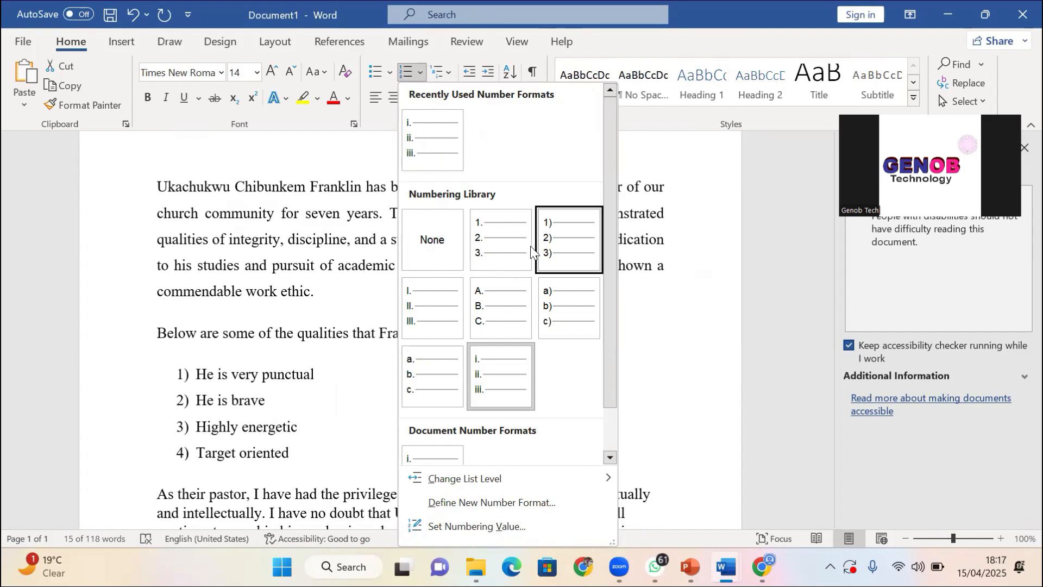
pyautogui.click(413, 369)
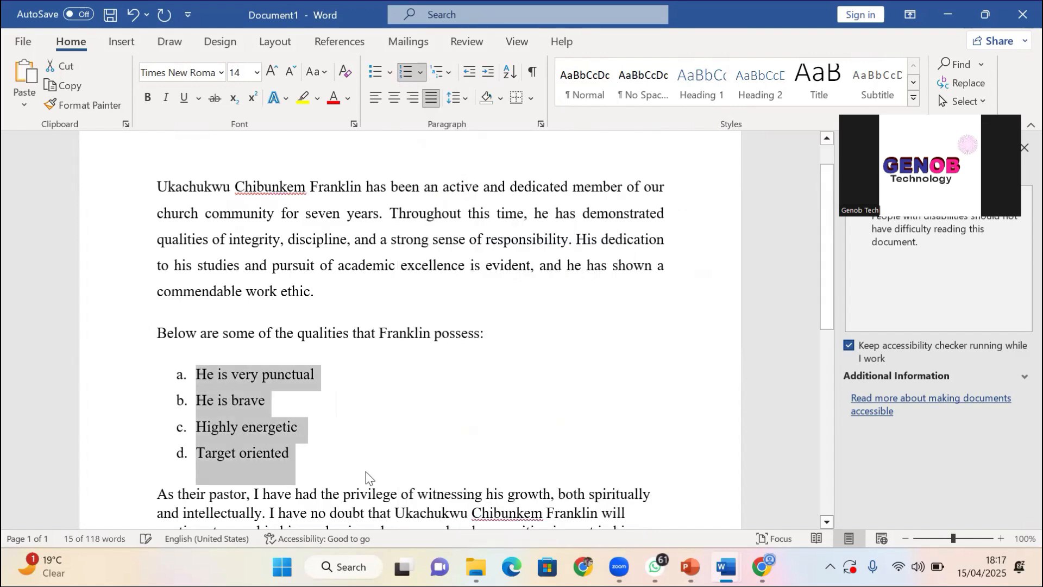
pyautogui.click(422, 79)
pyautogui.click(511, 384)
pyautogui.click(389, 72)
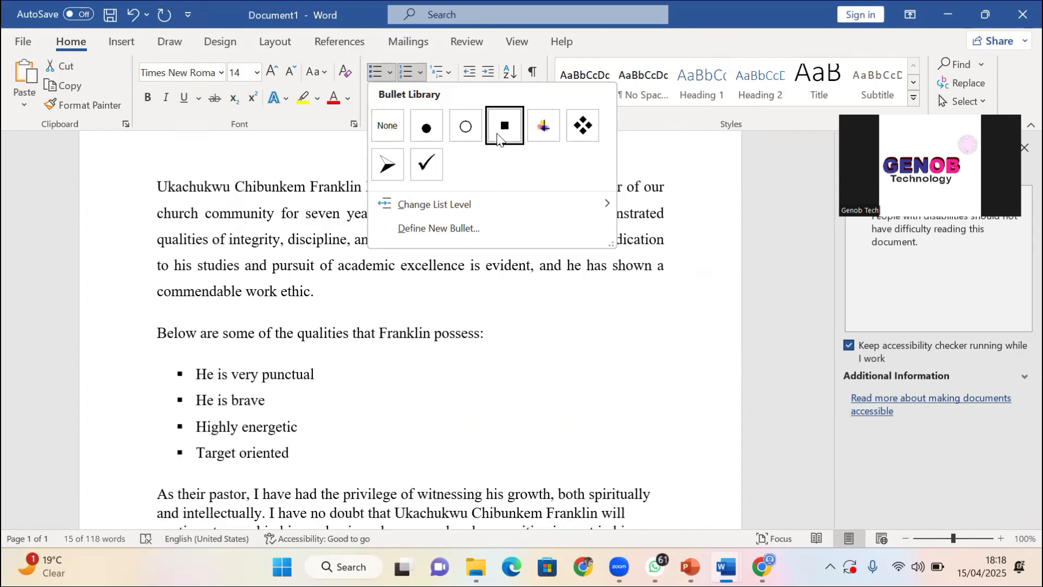
# Switch the qualities list to check-mark bullets after trying arrow and arrowhead bullets
pyautogui.click(533, 132)
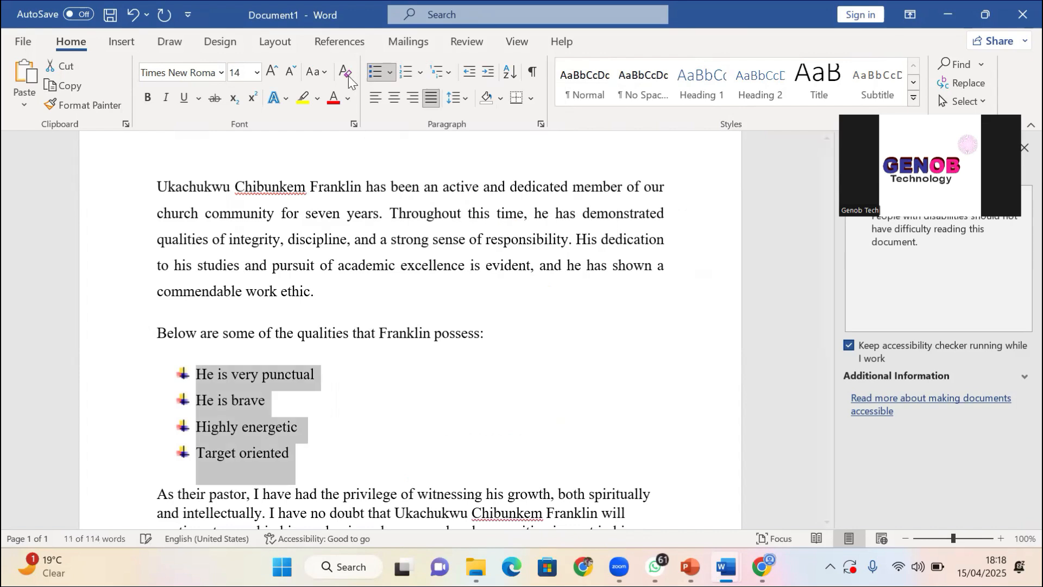
pyautogui.click(390, 72)
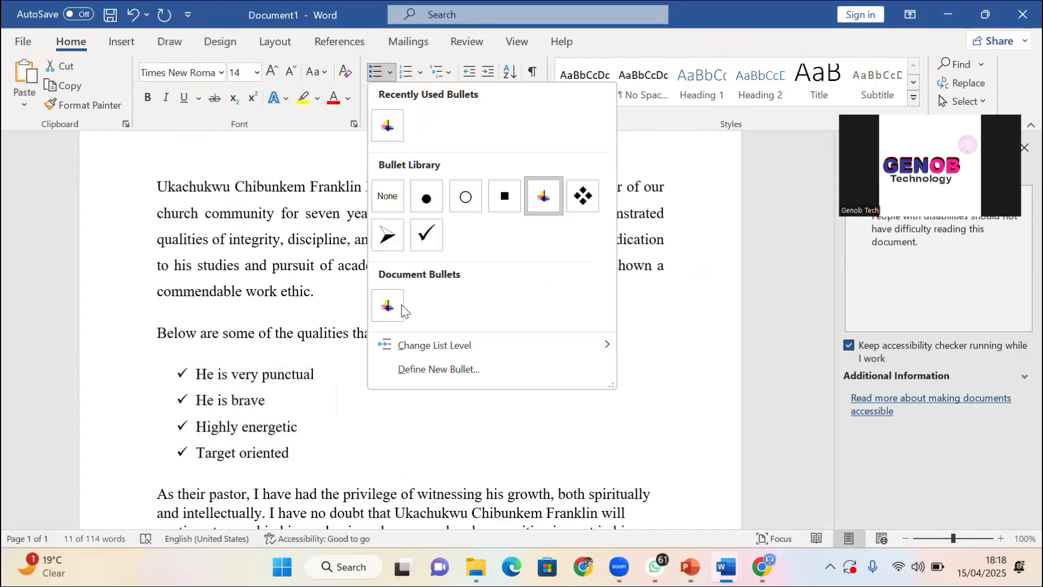
pyautogui.click(388, 237)
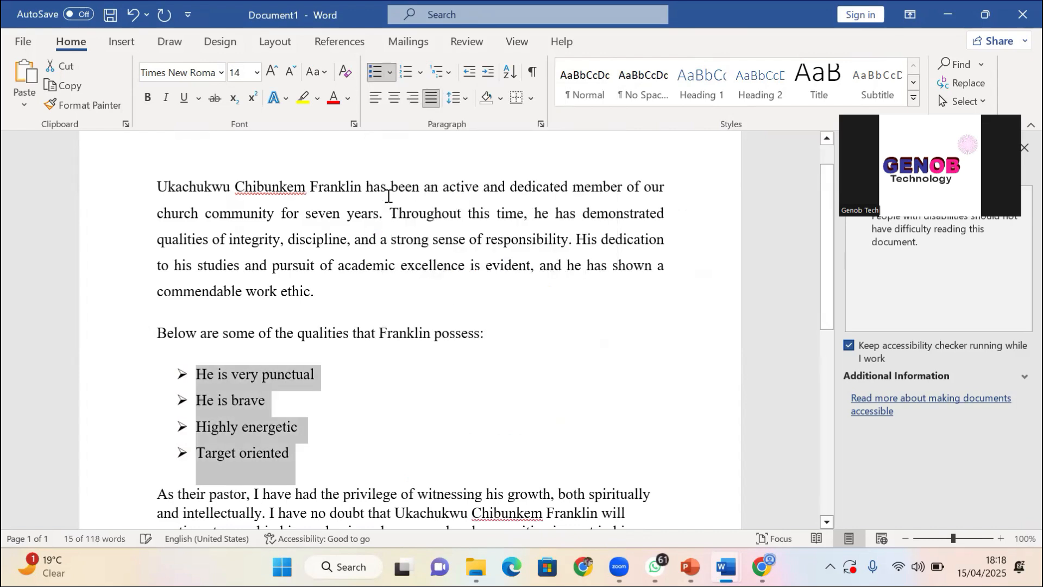
pyautogui.click(390, 73)
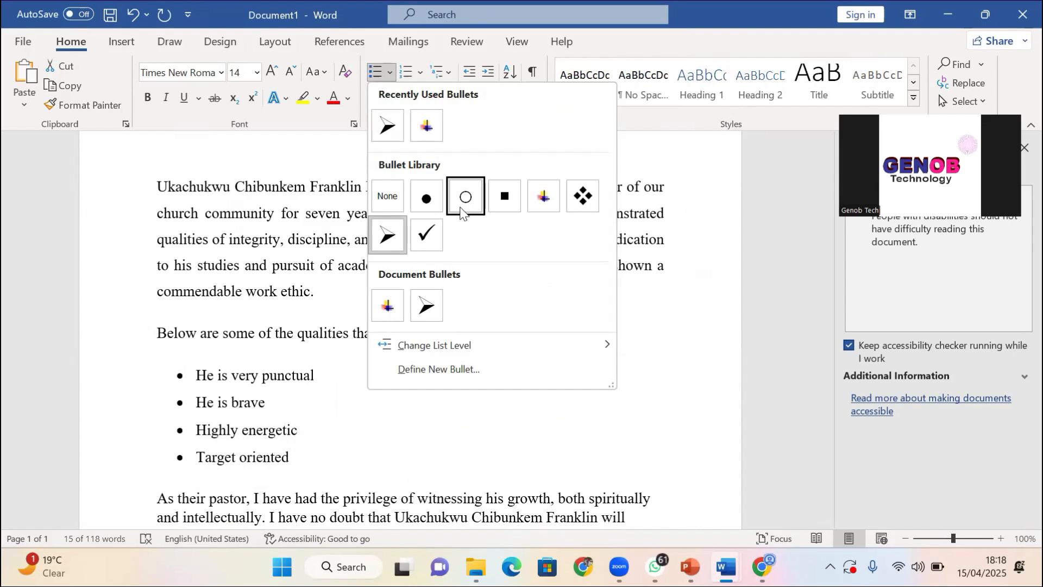
pyautogui.click(427, 235)
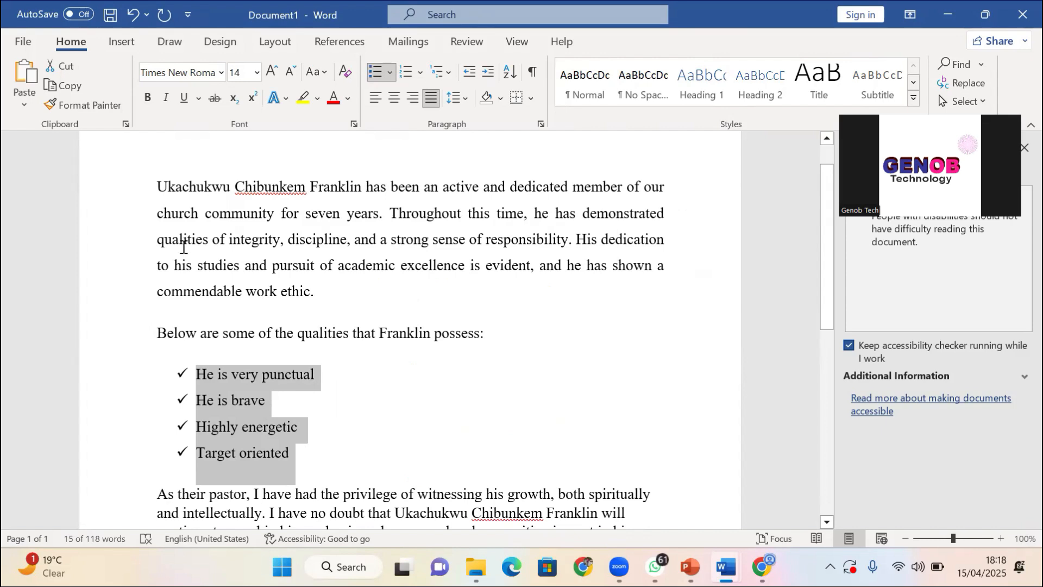
# Place the insertion point just before the 'Below are some of the qualities' sentence
pyautogui.click(185, 198)
pyautogui.scroll(2, 155, 259)
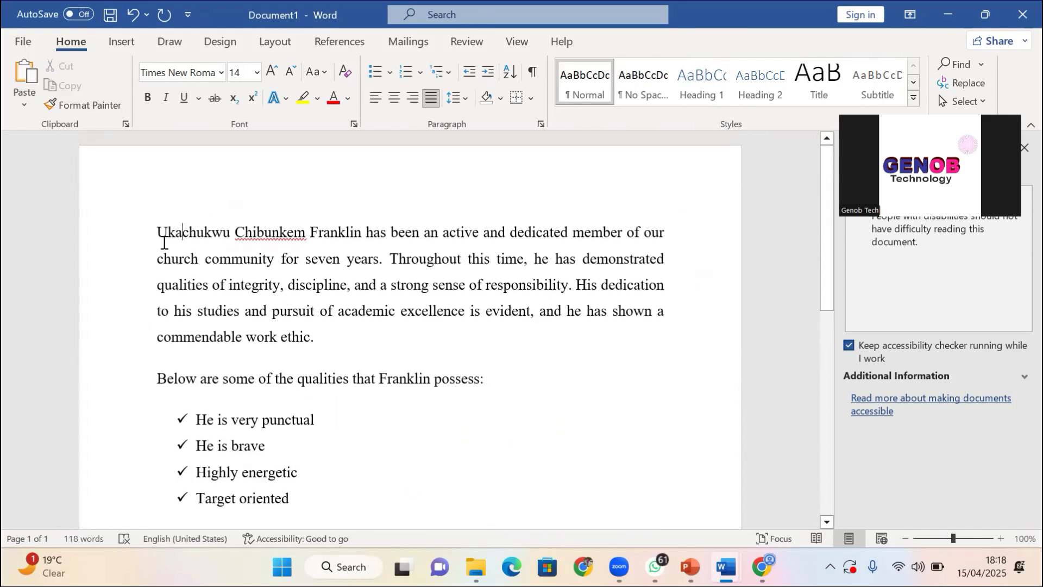
pyautogui.click(158, 233)
pyautogui.scroll(-3, 270, 418)
pyautogui.scroll(-1, 233, 381)
pyautogui.scroll(3, 171, 326)
pyautogui.scroll(-2, 175, 311)
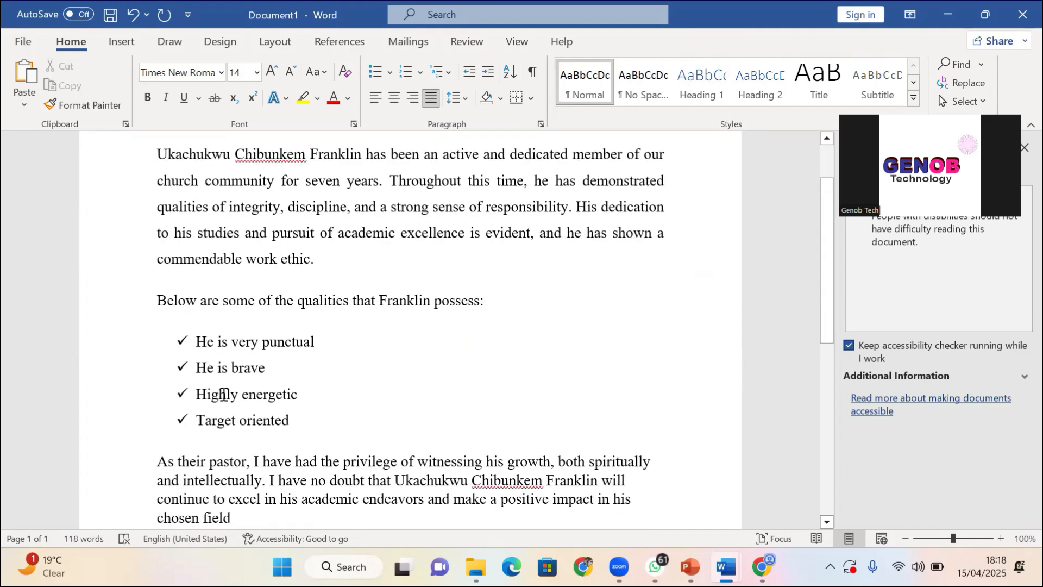
pyautogui.click(199, 352)
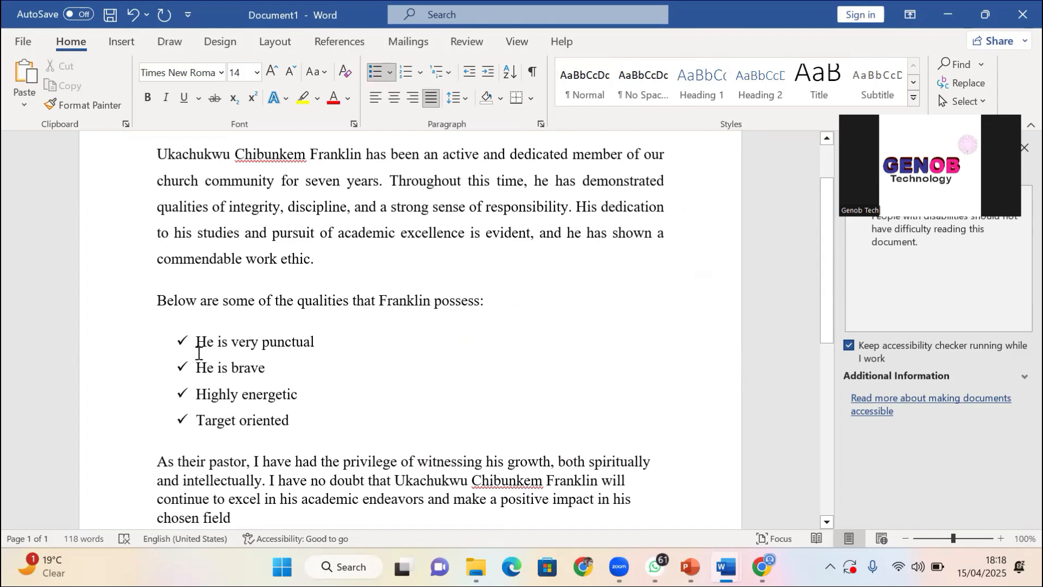
pyautogui.click(159, 299)
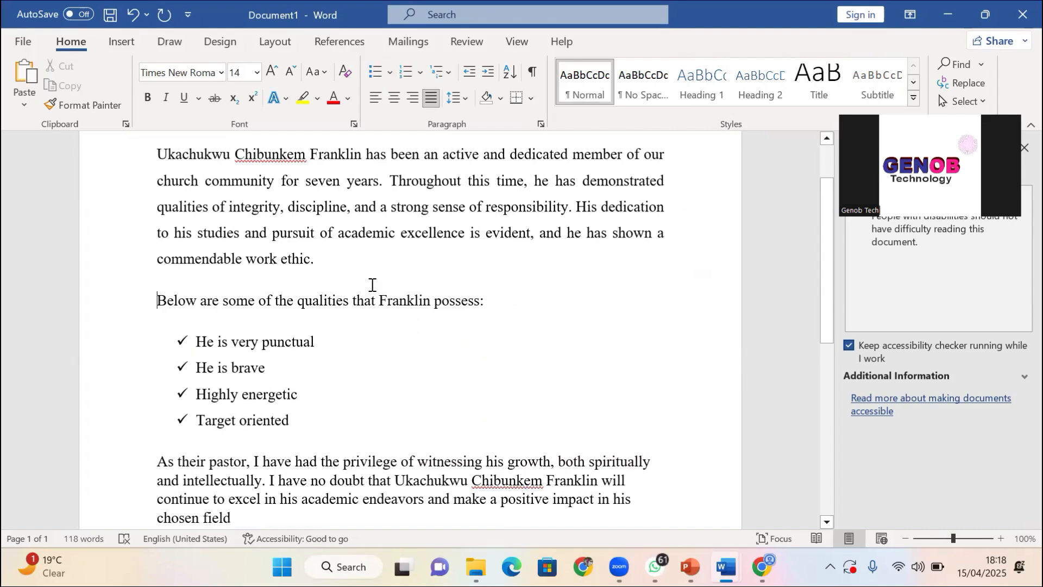
# Insert a 'SKILLS:' line above the qualities sentence, followed by an empty line, and select it
pyautogui.press('Return')
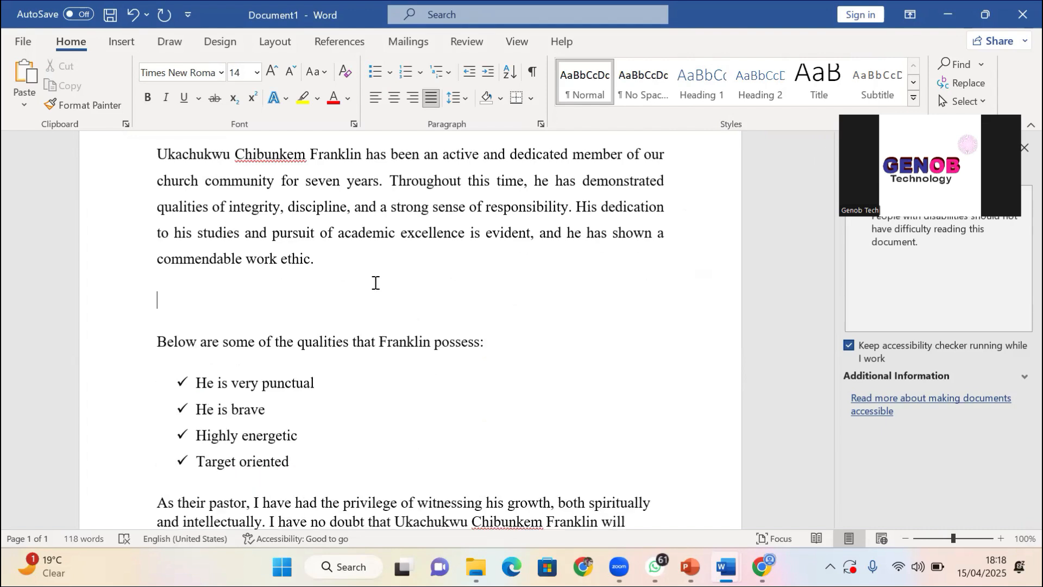
pyautogui.write('SKILLS:')
pyautogui.press('Return')
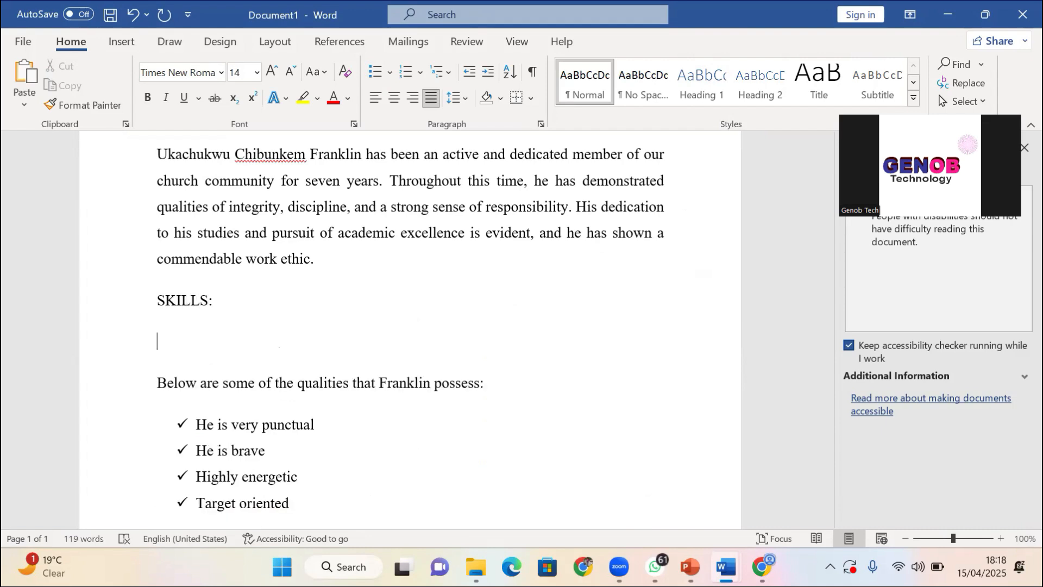
pyautogui.moveTo(209, 299); pyautogui.dragTo(149, 299)
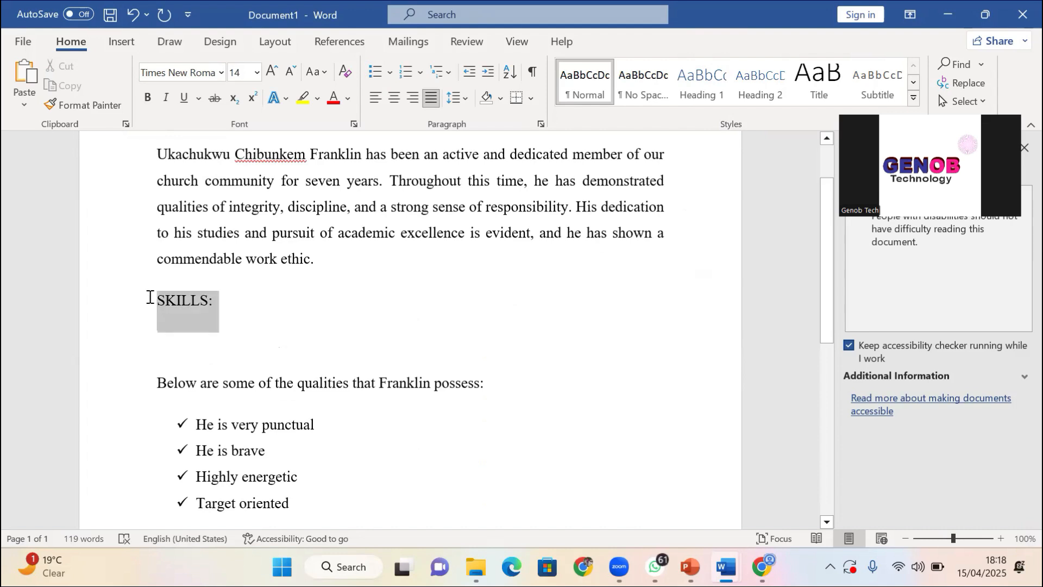
# Give the SKILLS: heading a full-width 2 ¼ pt bottom border, with no shading
pyautogui.click(520, 102)
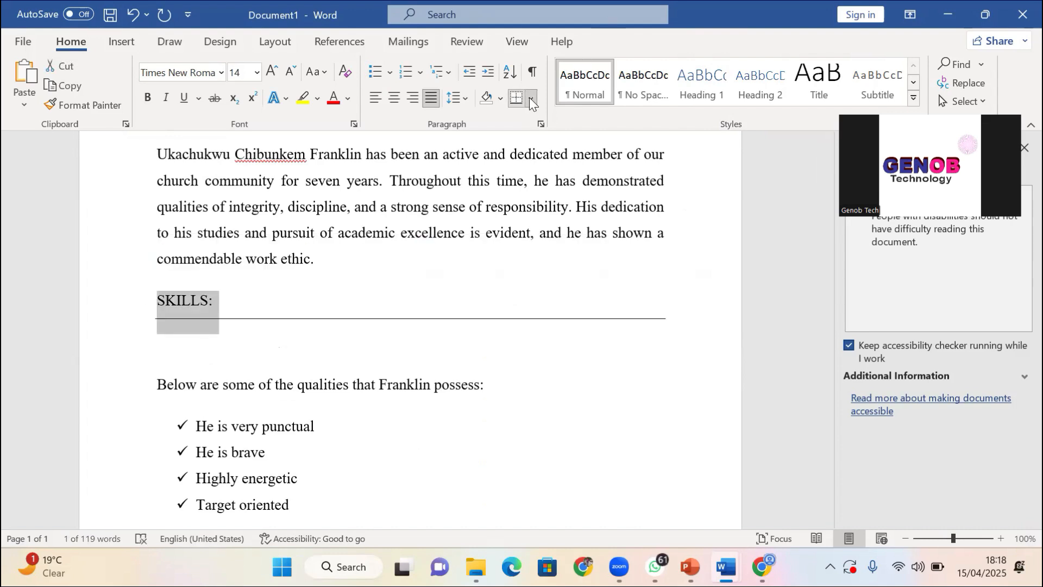
pyautogui.click(531, 99)
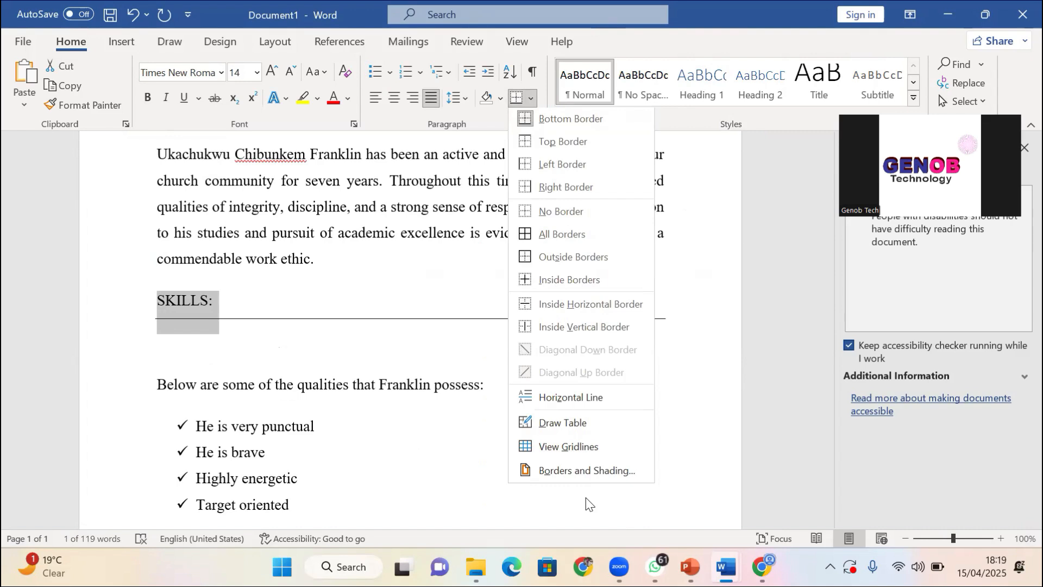
pyautogui.click(577, 469)
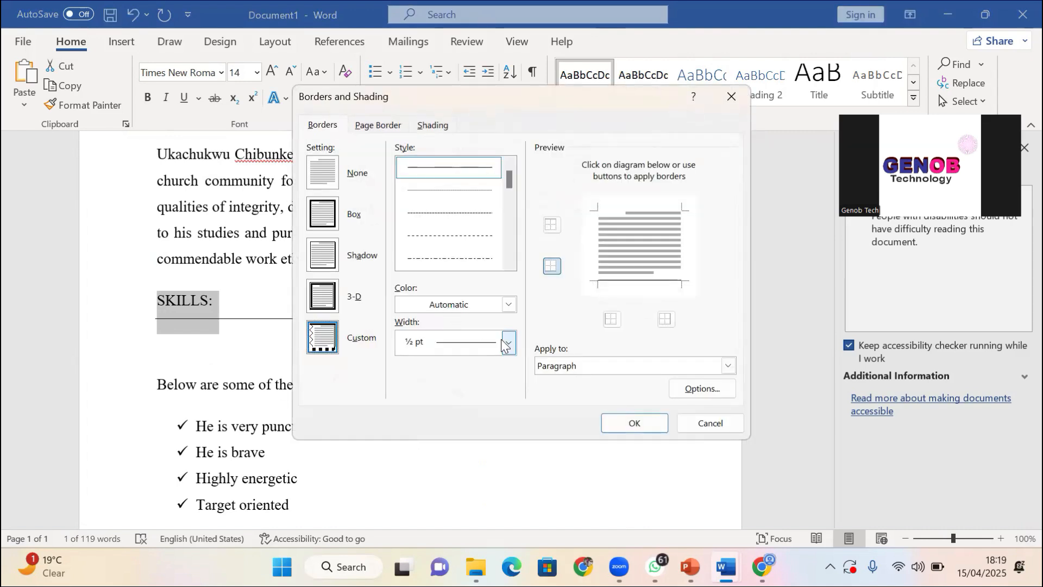
pyautogui.click(506, 343)
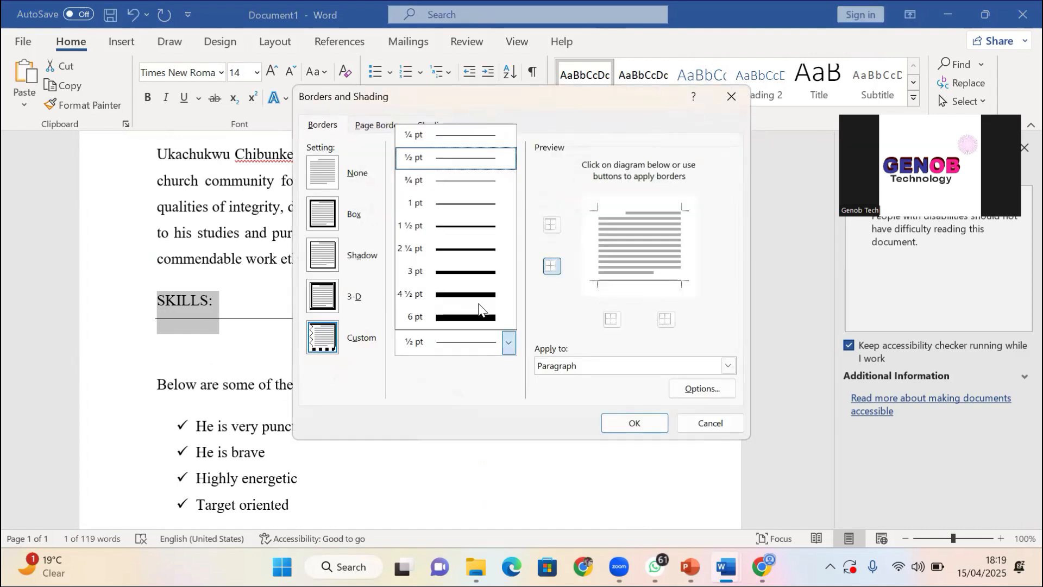
pyautogui.click(472, 249)
pyautogui.click(635, 422)
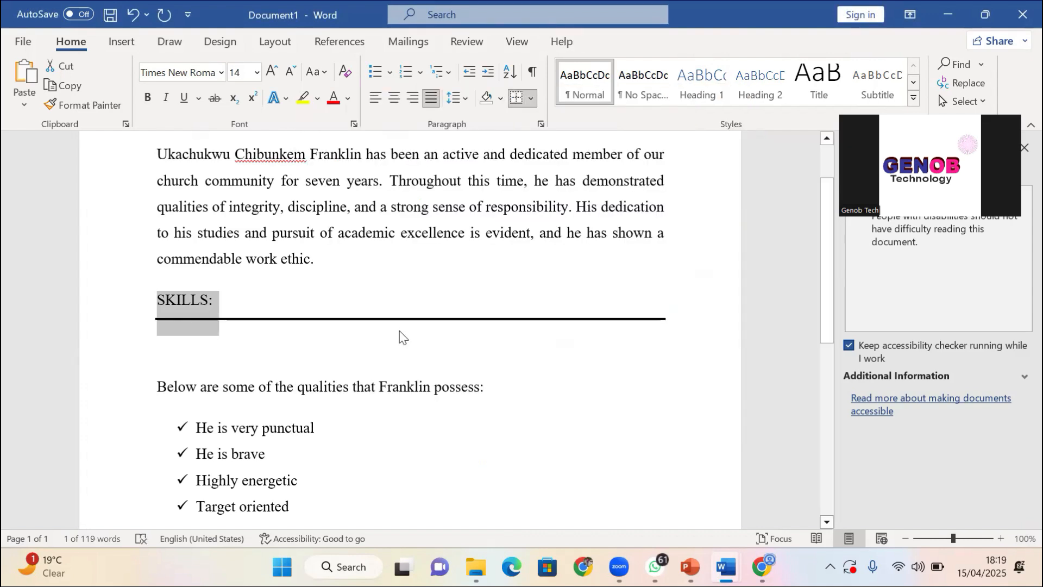
pyautogui.click(500, 99)
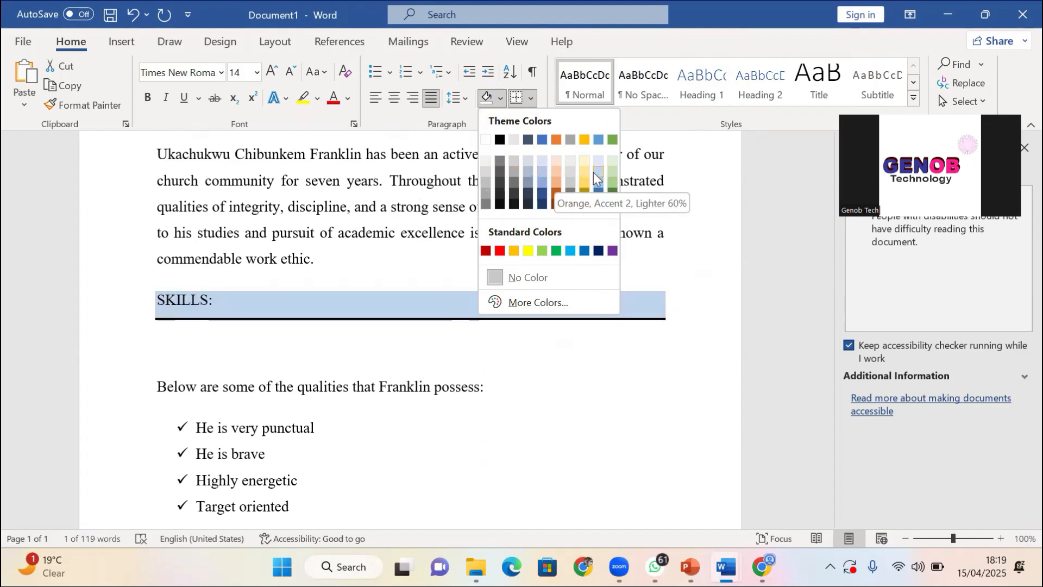
pyautogui.click(209, 302)
pyautogui.click(228, 328)
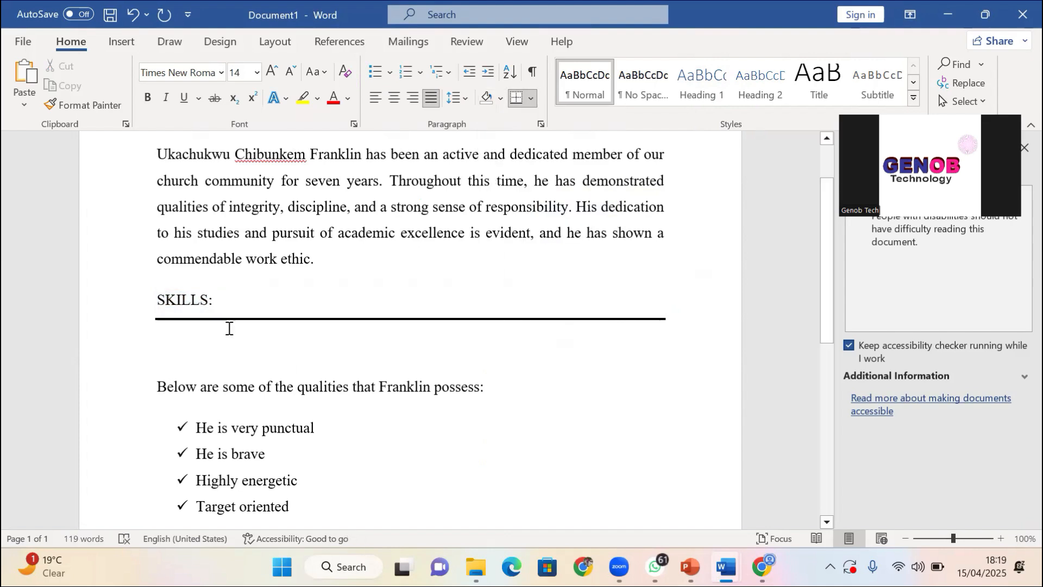
# Under the SKILLS: rule, type 'ability to with team' and 'proficiency in microsoft application'
pyautogui.click(210, 335)
pyautogui.write('ab')
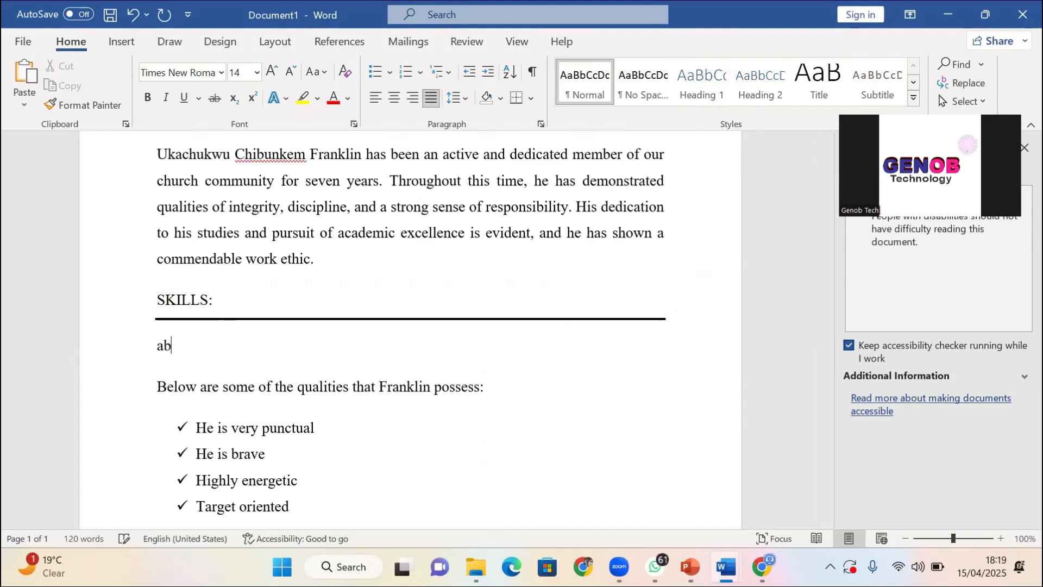
pyautogui.write('ility t')
pyautogui.press('BackSpace')
pyautogui.write('o ')
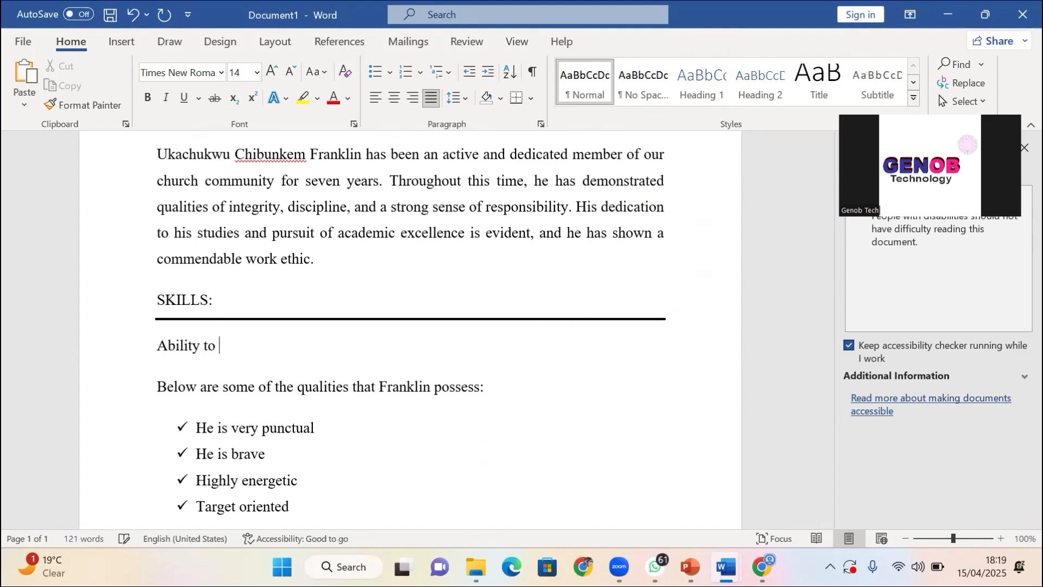
pyautogui.write('with team')
pyautogui.press('Return')
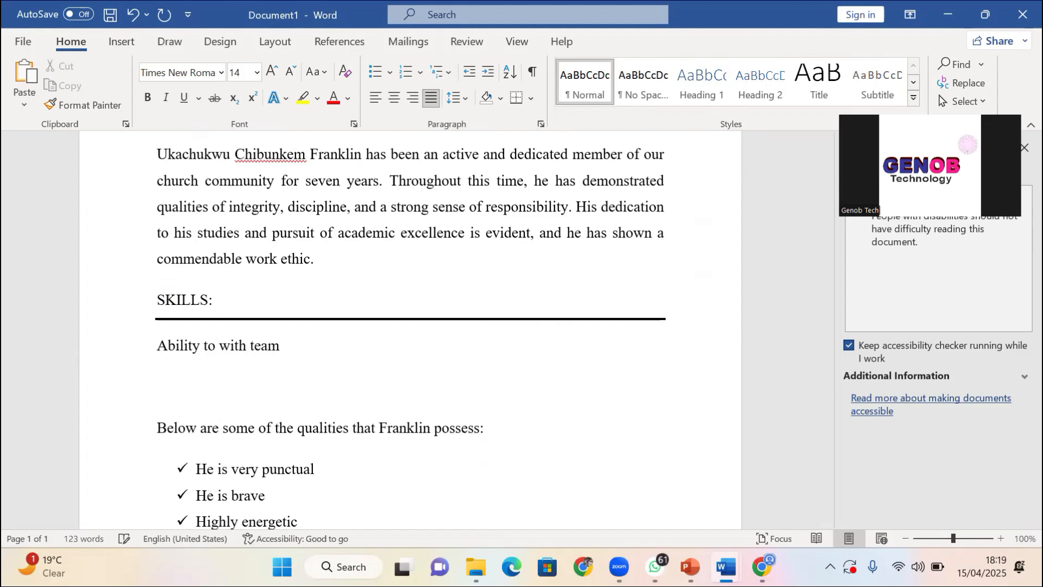
pyautogui.write('hige')
pyautogui.press('BackSpace')
pyautogui.write('hly')
pyautogui.press('BackSpace')
pyautogui.press('BackSpace')
pyautogui.press('BackSpace')
pyautogui.press('BackSpace')
pyautogui.press('BackSpace')
pyautogui.press('BackSpace')
pyautogui.write('profiency')
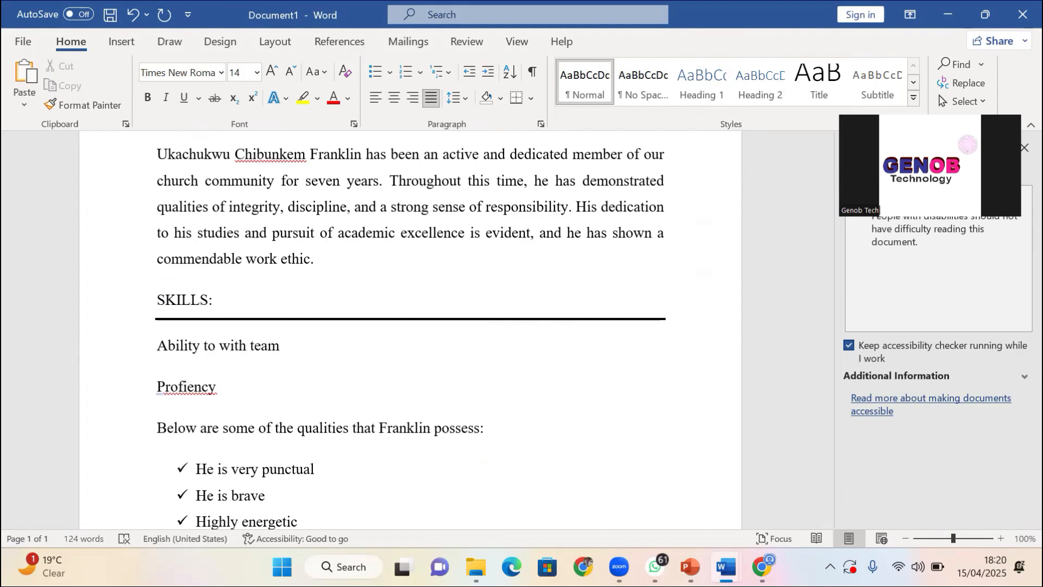
pyautogui.write('ci')
pyautogui.press('Right')
pyautogui.press('Right')
pyautogui.press('Right')
pyautogui.press('Right')
pyautogui.press('Right')
pyautogui.write('in')
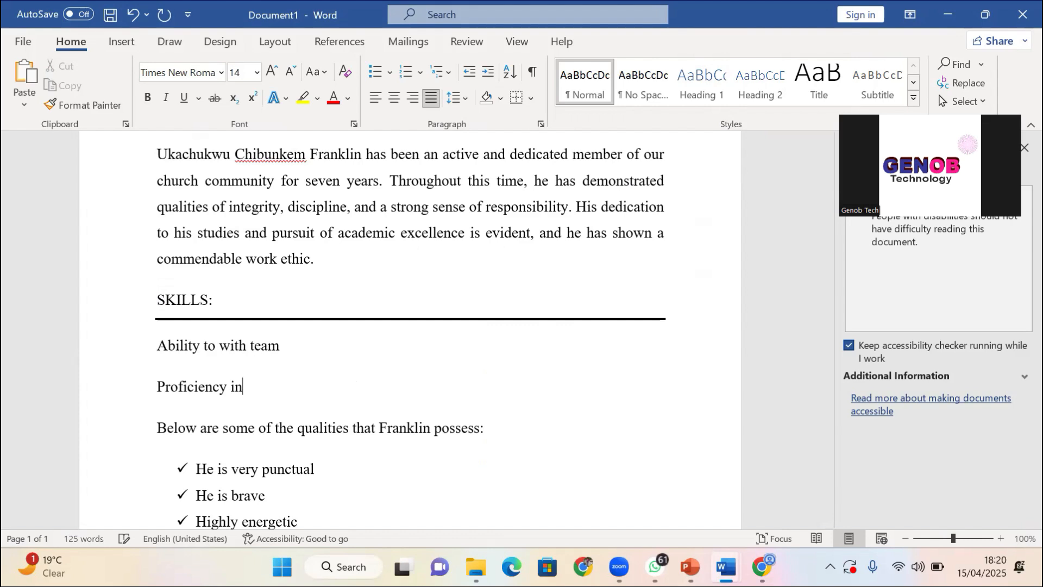
pyautogui.write(' microsoft a')
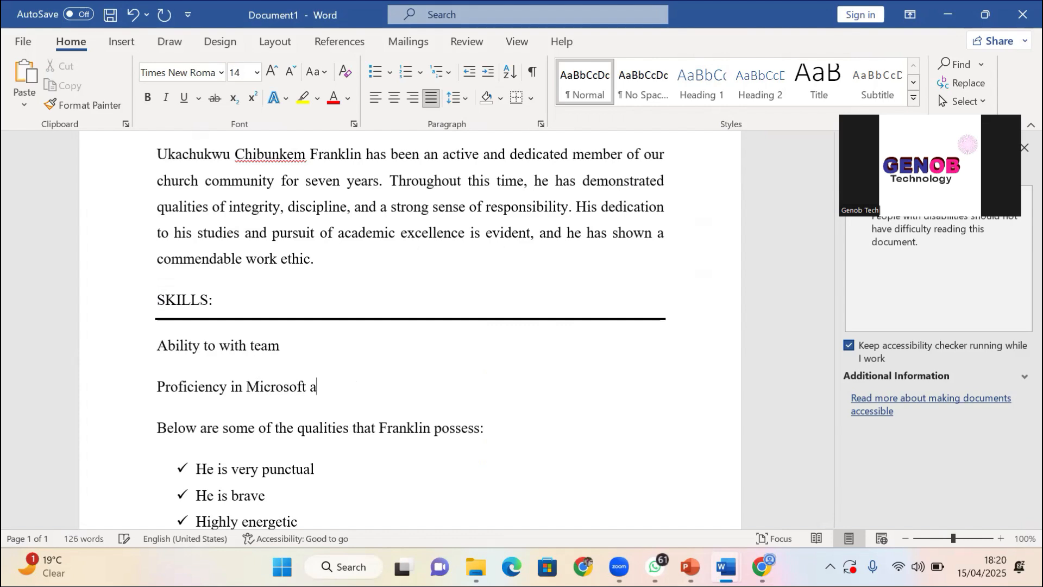
pyautogui.write('pplication')
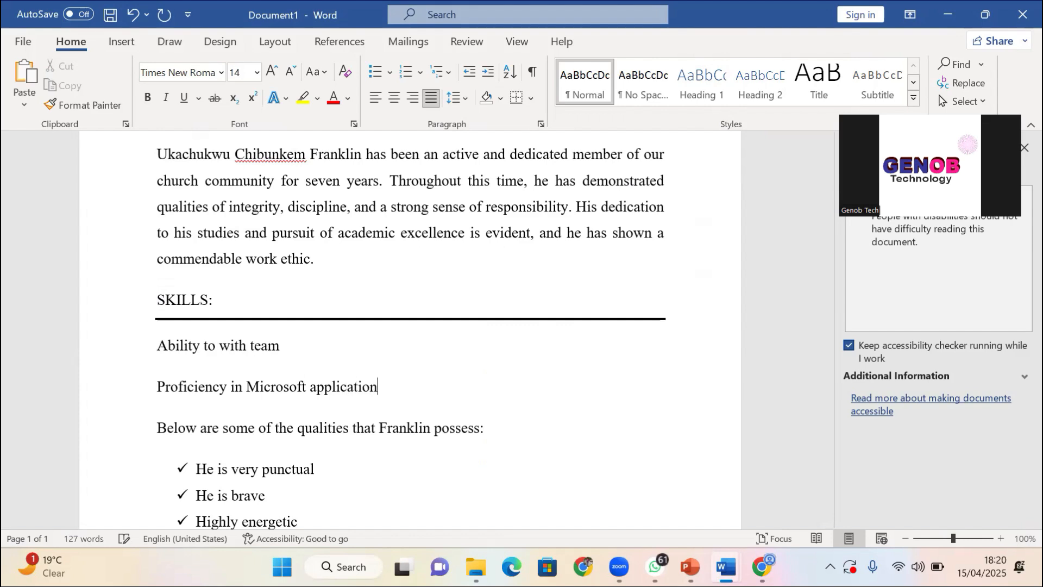
# Add 'highly details' and 'a command use of English languge' as further skill lines
pyautogui.press('Return')
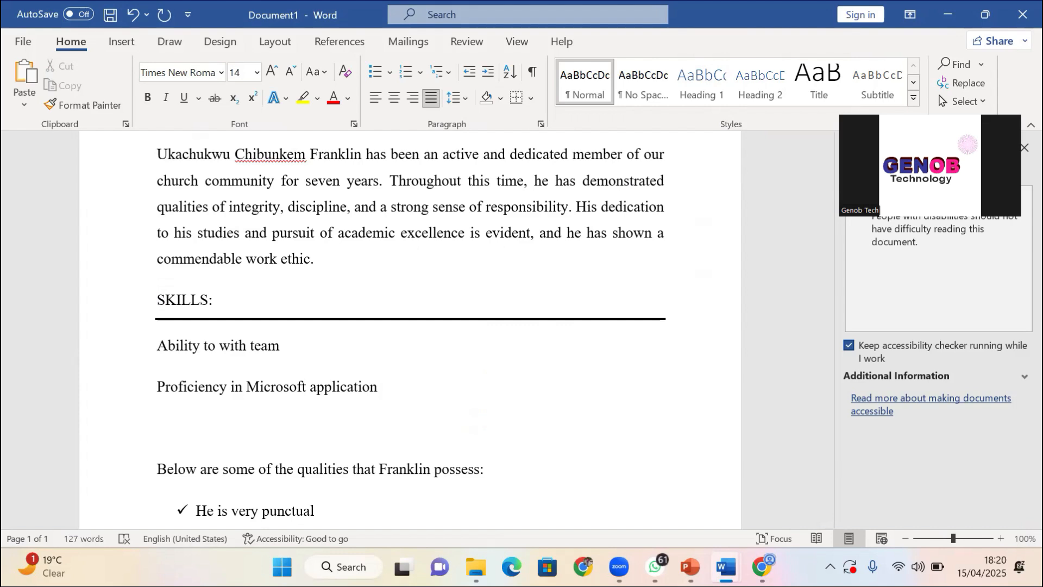
pyautogui.write('highly de')
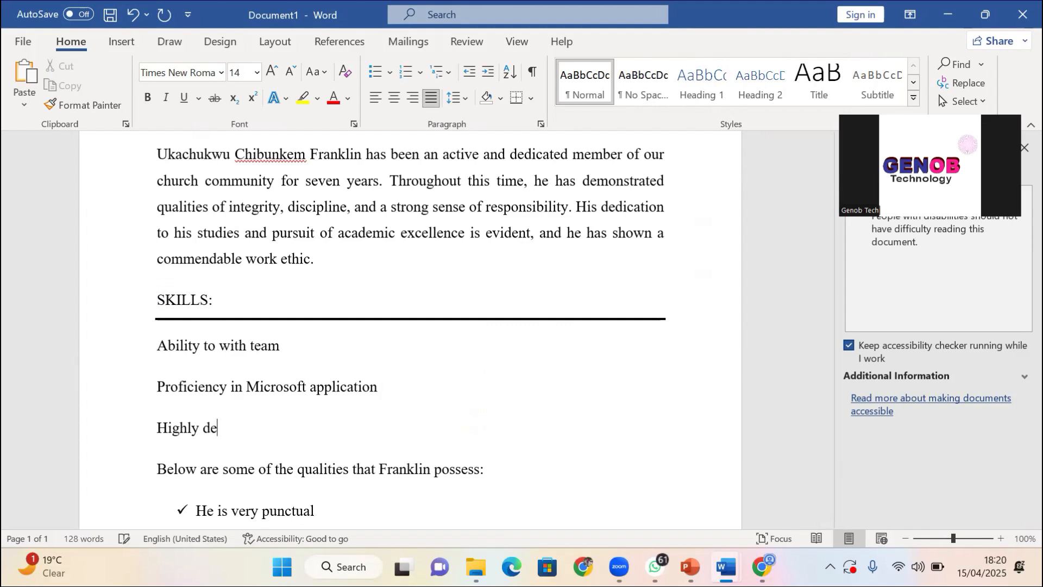
pyautogui.write('tails')
pyautogui.press('Return')
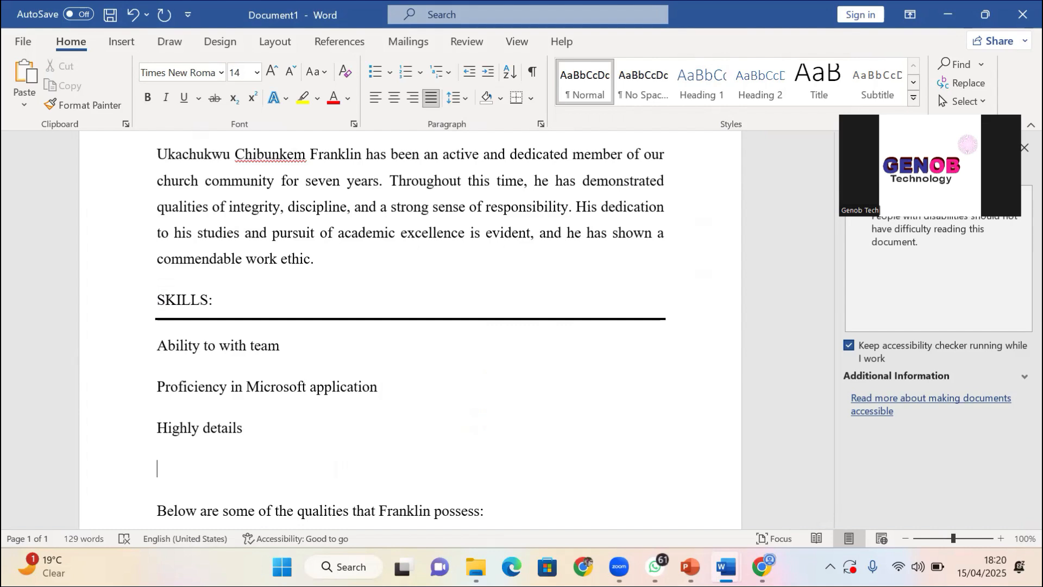
pyautogui.write('a commanf')
pyautogui.press('BackSpace')
pyautogui.write('d u')
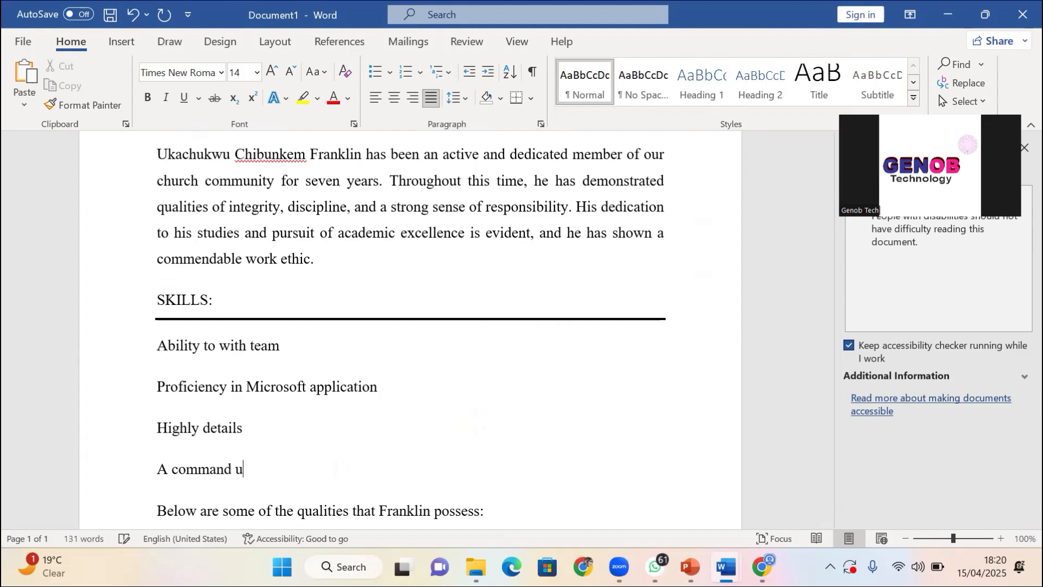
pyautogui.write('se of ')
pyautogui.write('\\En')
pyautogui.press('BackSpace')
pyautogui.press('BackSpace')
pyautogui.press('BackSpace')
pyautogui.write('English')
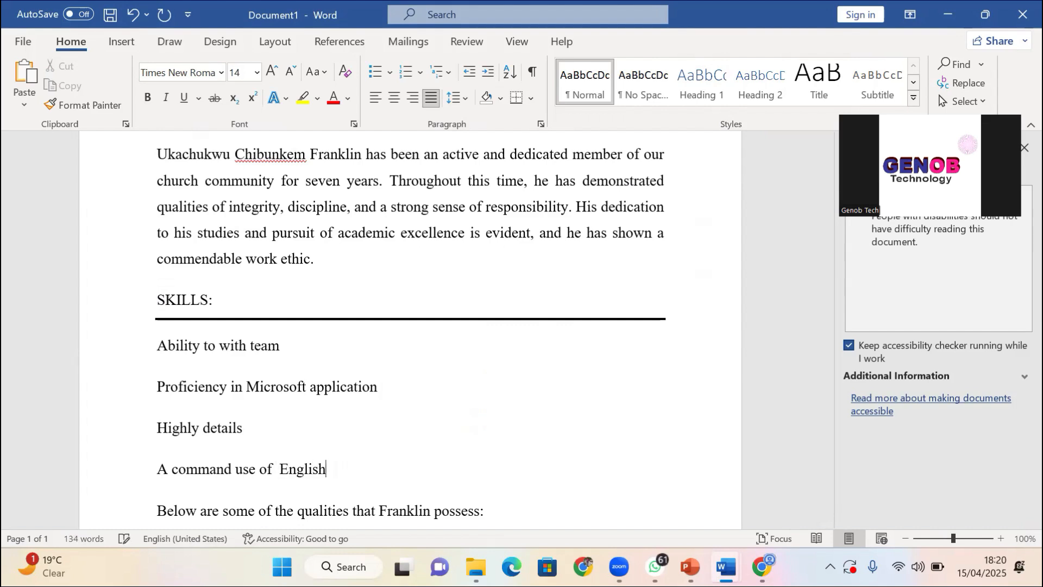
pyautogui.write(' languge')
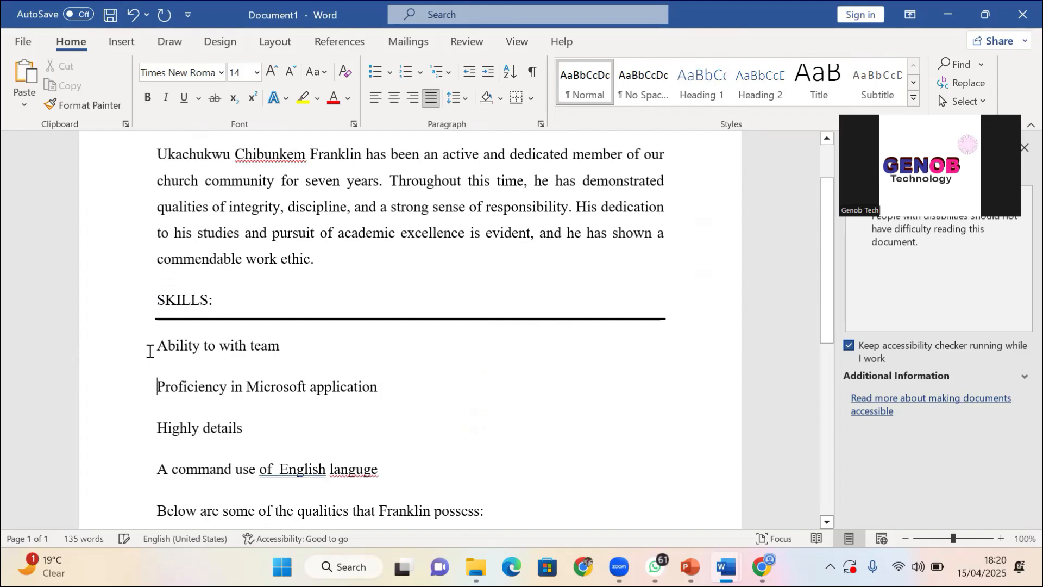
# Apply check-mark bullets to the four skill lines and delete the double space before 'English'
pyautogui.moveTo(150, 350); pyautogui.dragTo(379, 473)
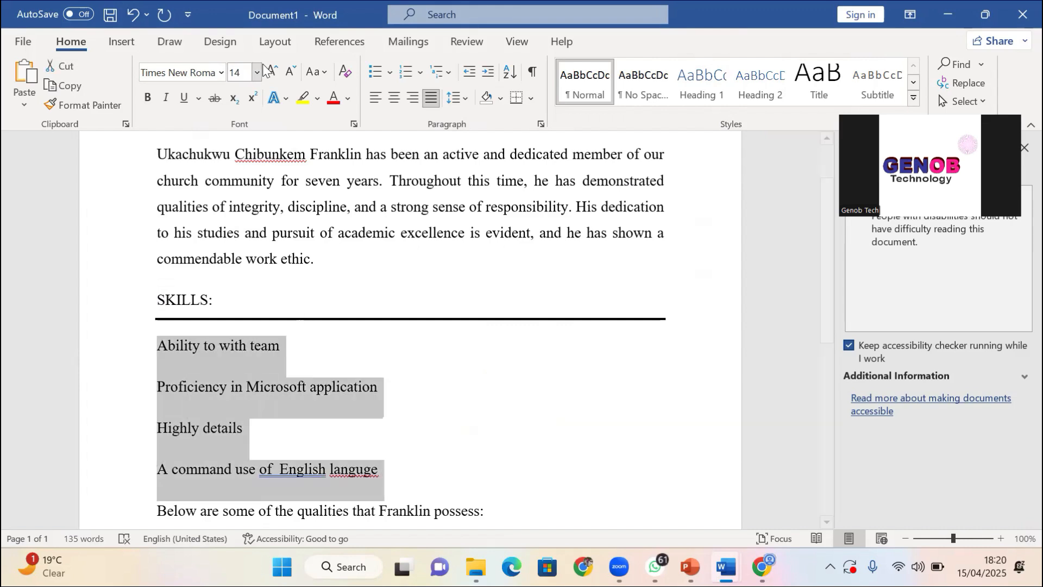
pyautogui.click(376, 72)
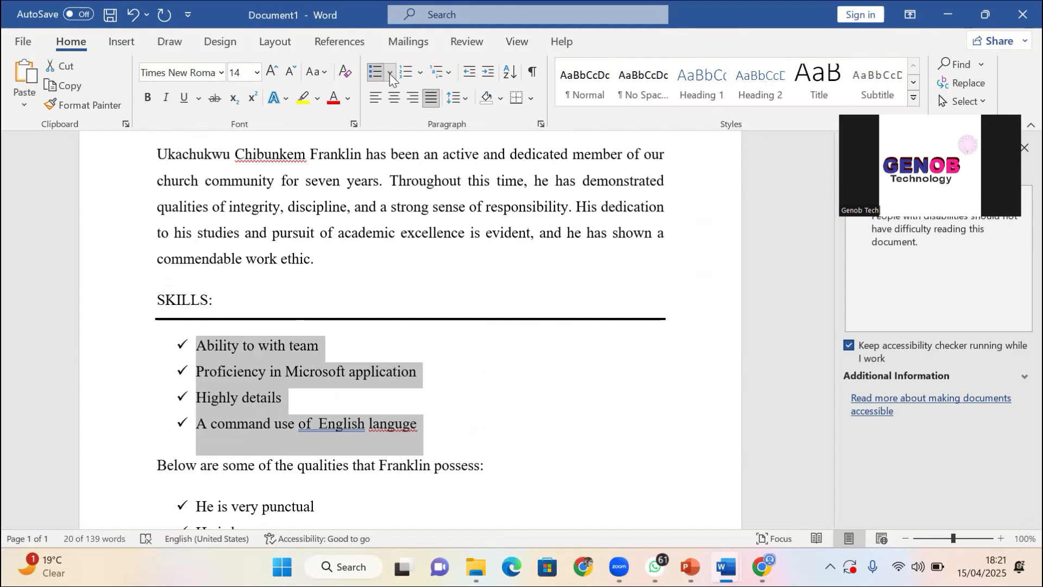
pyautogui.click(336, 427)
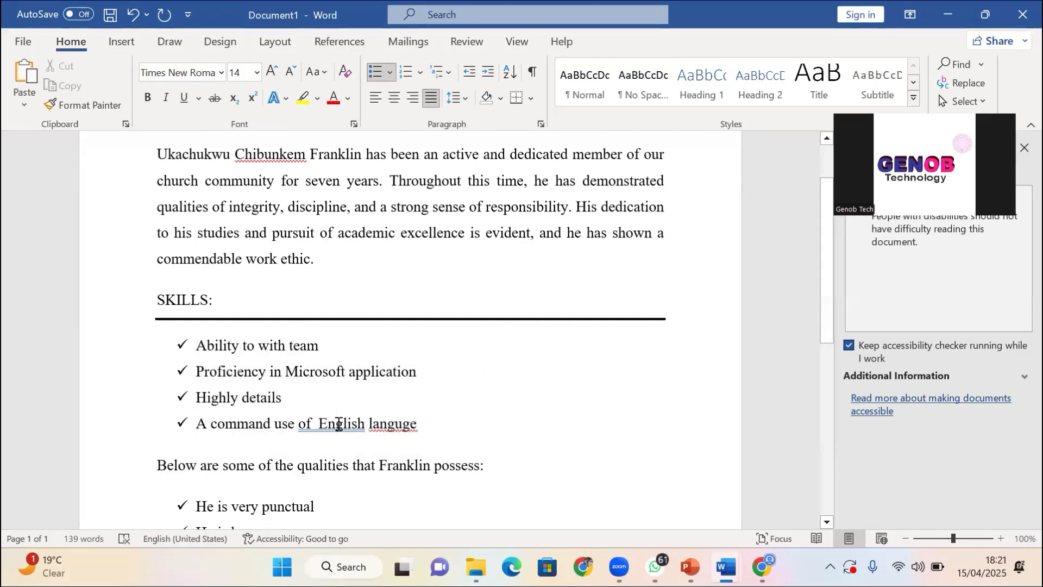
pyautogui.click(318, 427)
pyautogui.press('BackSpace')
pyautogui.press('BackSpace')
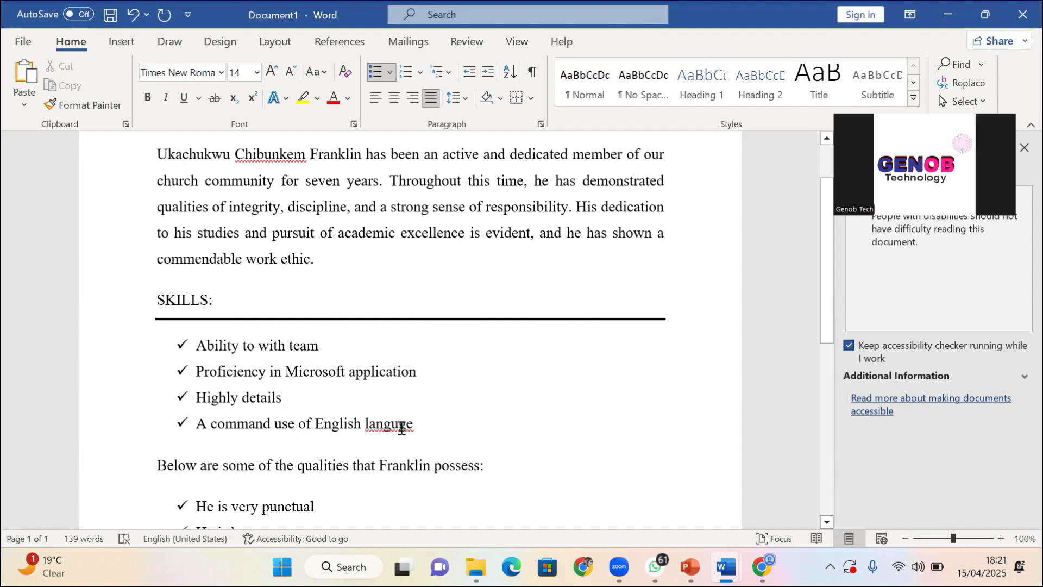
# Fix the misspelled 'languge' by typing the missing letters so the word reads 'language'
pyautogui.rightClick(394, 423)
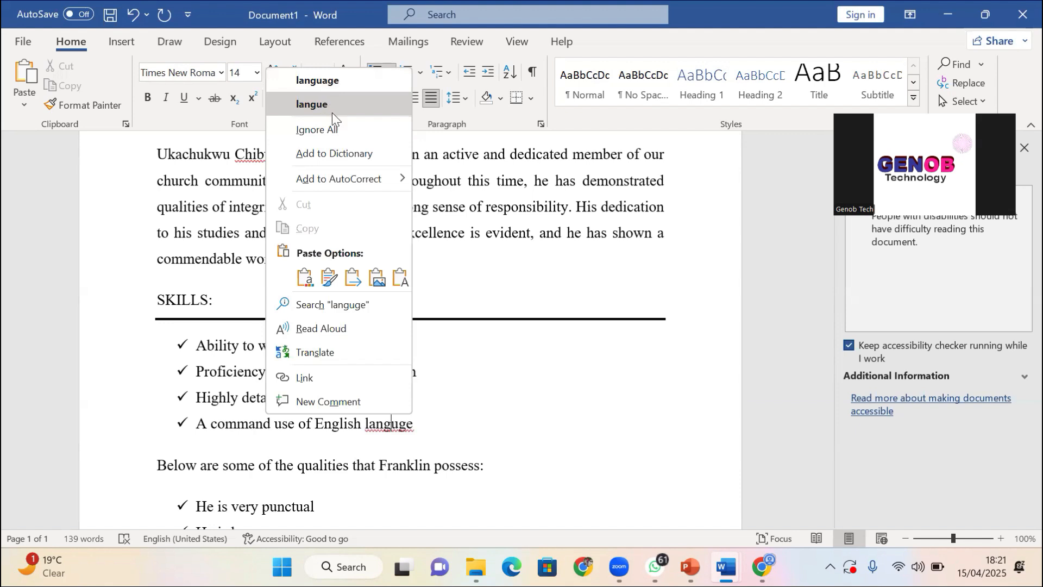
pyautogui.click(464, 460)
pyautogui.rightClick(402, 429)
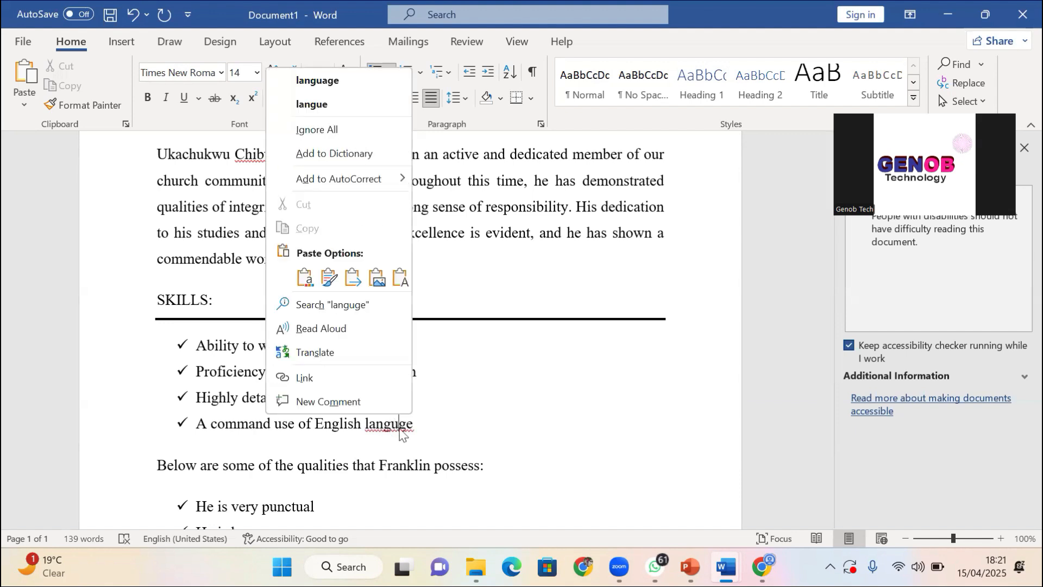
pyautogui.click(419, 436)
pyautogui.click(400, 428)
pyautogui.write('ag')
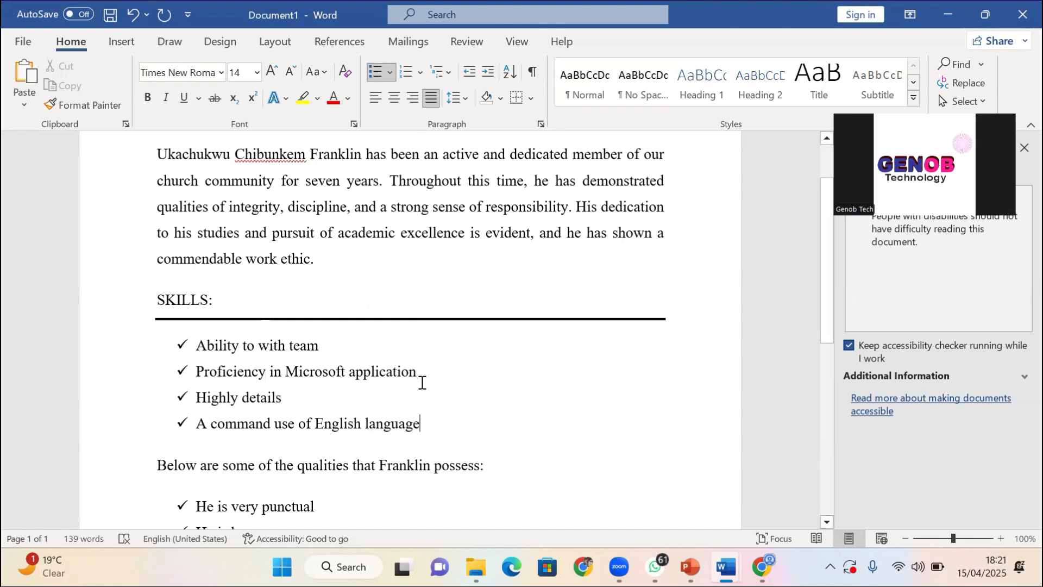
pyautogui.scroll(1, 421, 179)
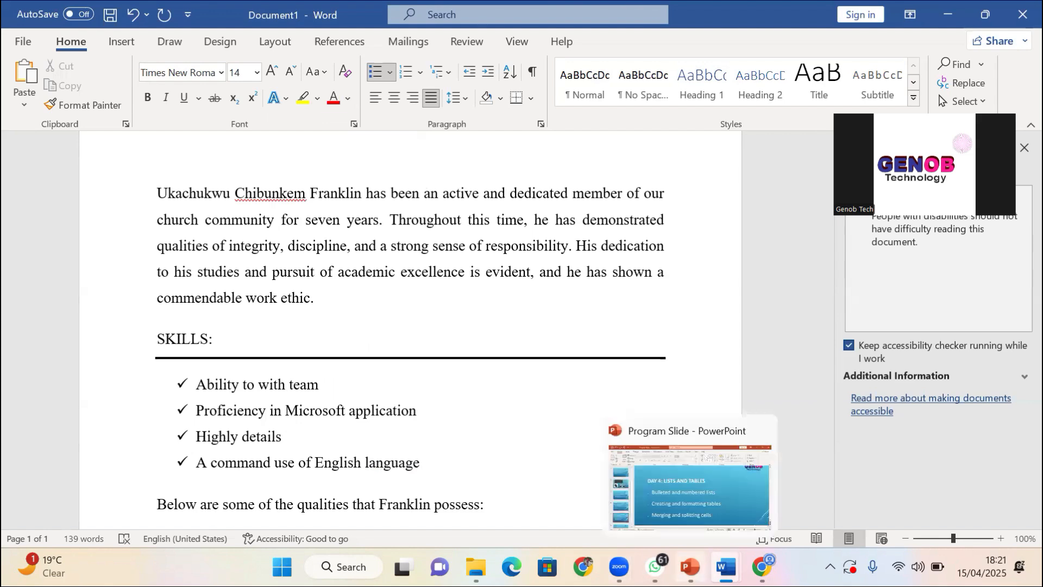
# Bring up PowerPoint at slide 7, 'DAY 4: LISTS AND TABLES', and click into its bullet text
pyautogui.click(690, 567)
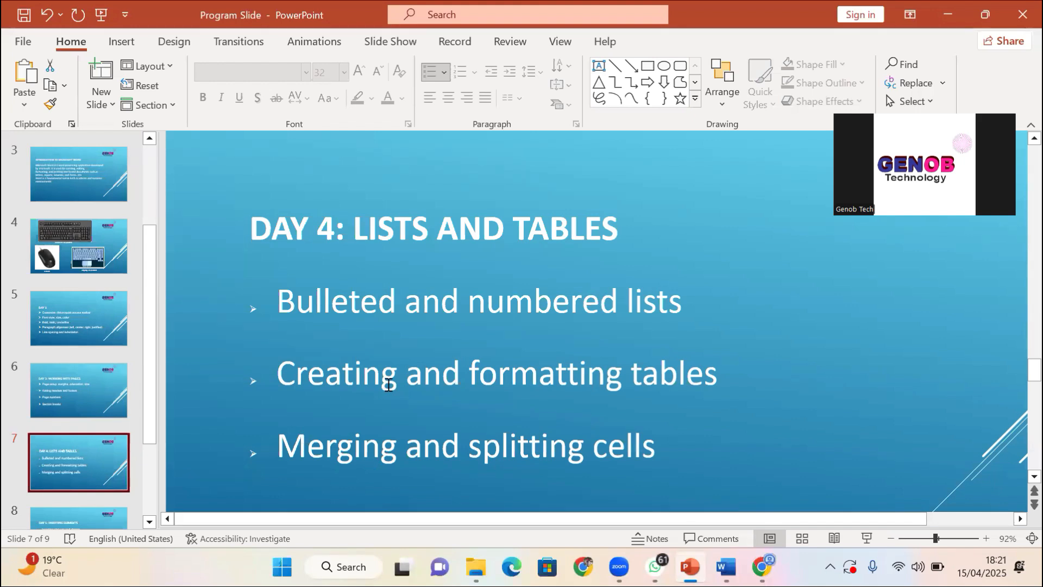
pyautogui.click(405, 447)
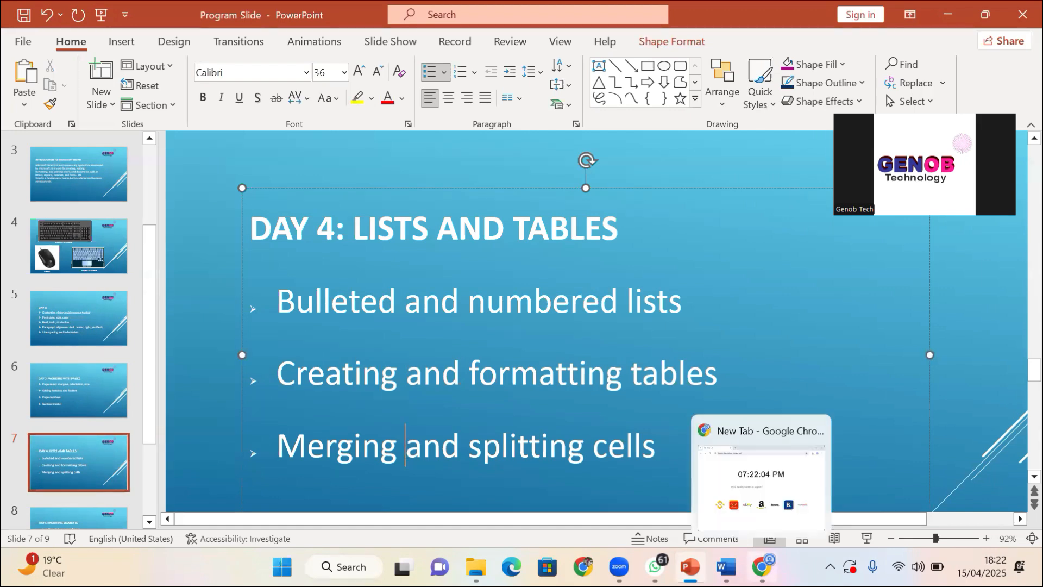
pyautogui.moveTo(726, 567)
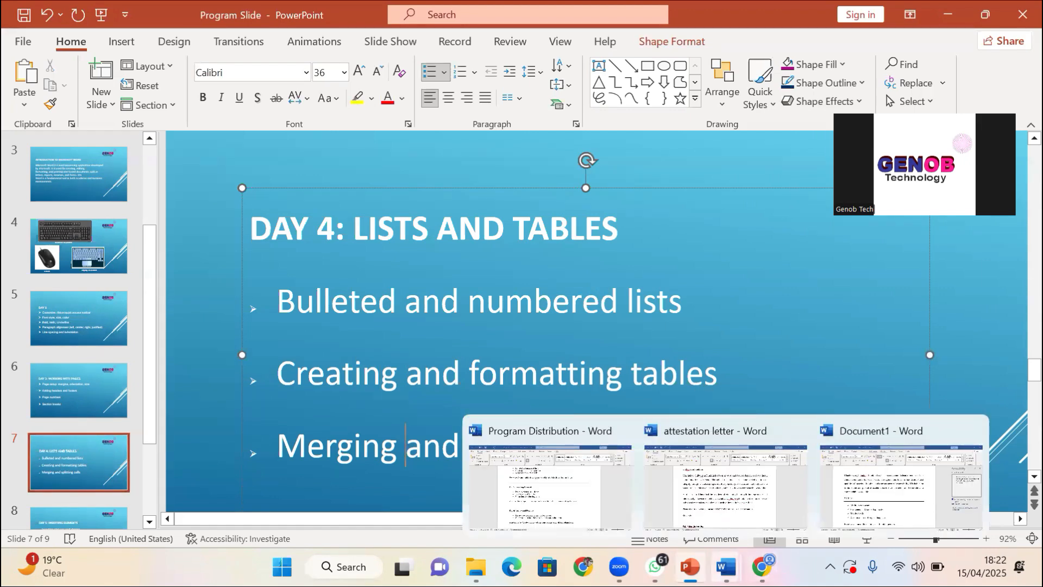
# Back in Document1, zoom to 90%, then select all of the letter text and delete it
pyautogui.click(861, 501)
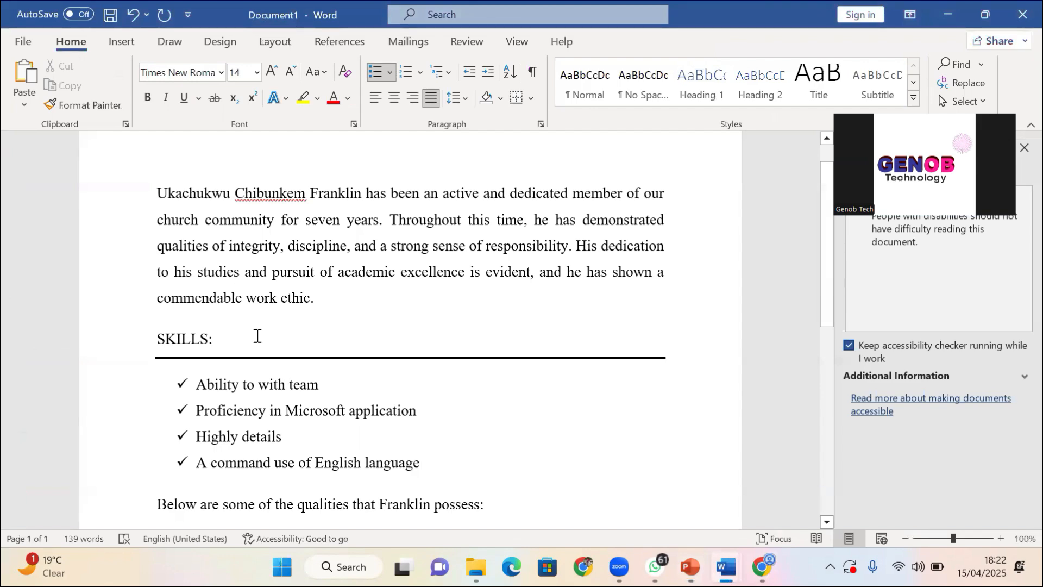
pyautogui.click(128, 163)
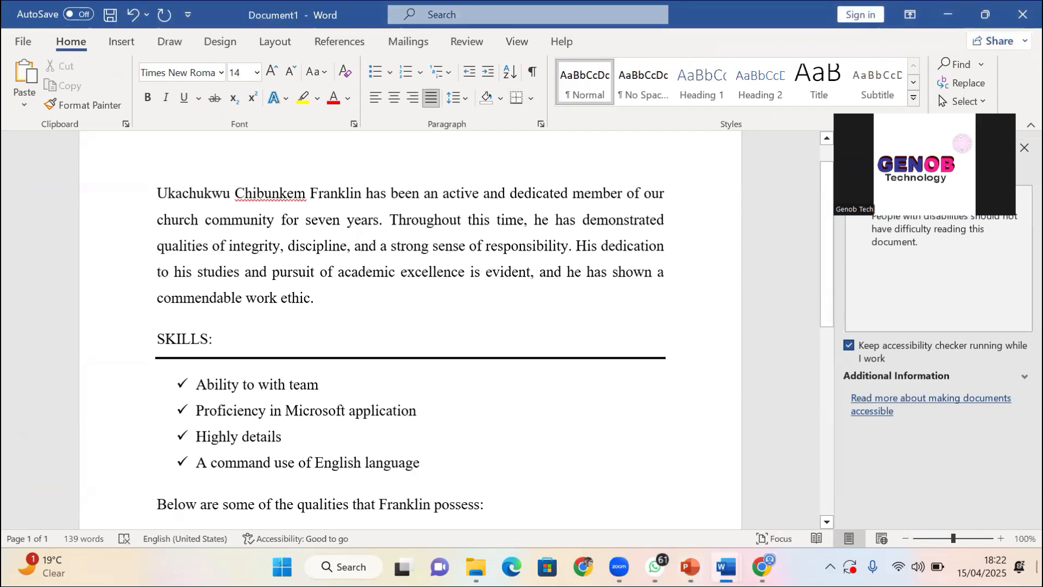
pyautogui.click(905, 538)
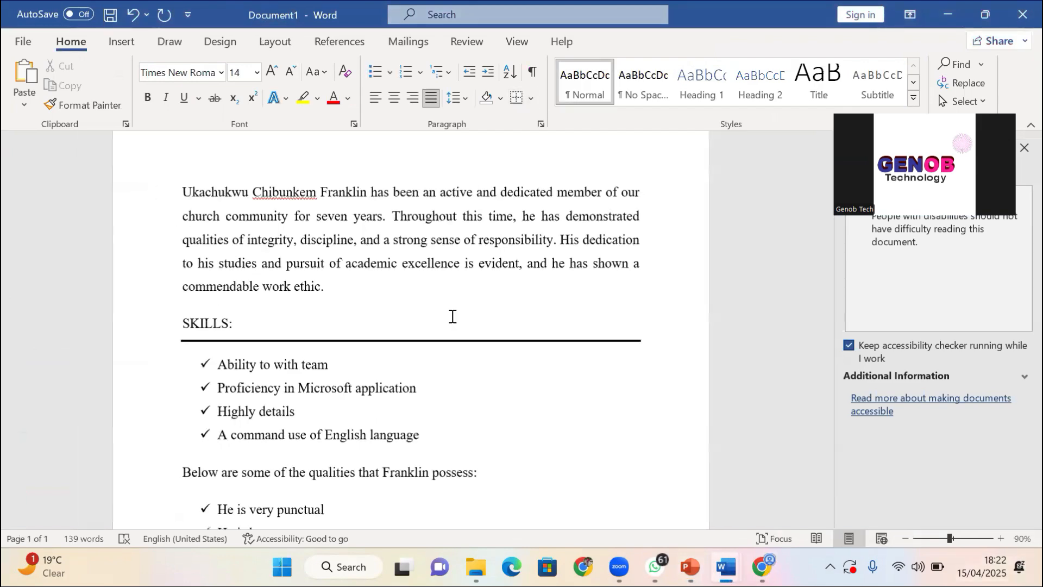
pyautogui.scroll(-6, 309, 242)
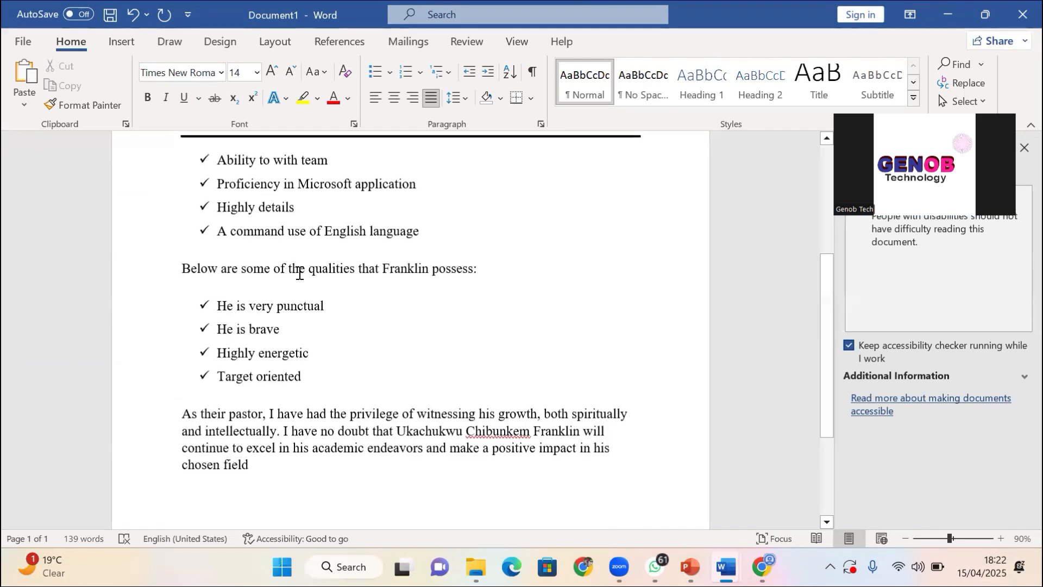
pyautogui.hotkey('ctrl', 'a')
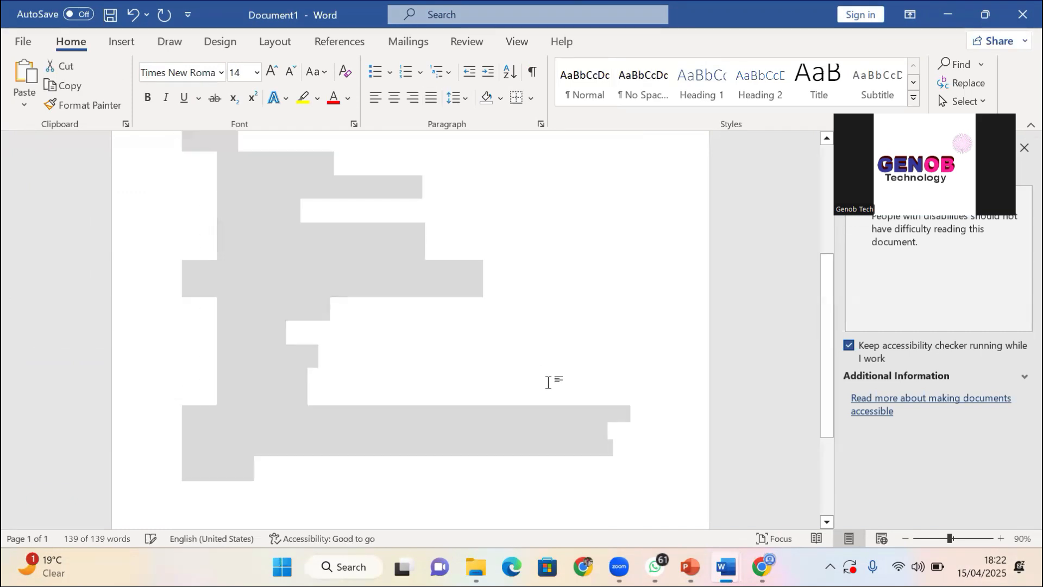
pyautogui.press('Delete')
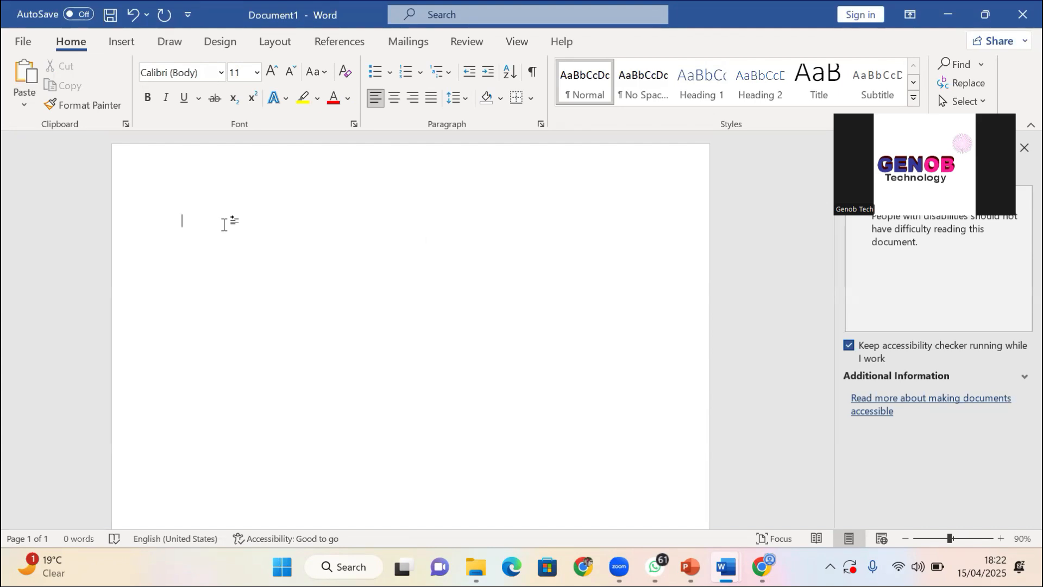
# Type 'GENOB STORE' with the store's street address on the line below it
pyautogui.write('GEN')
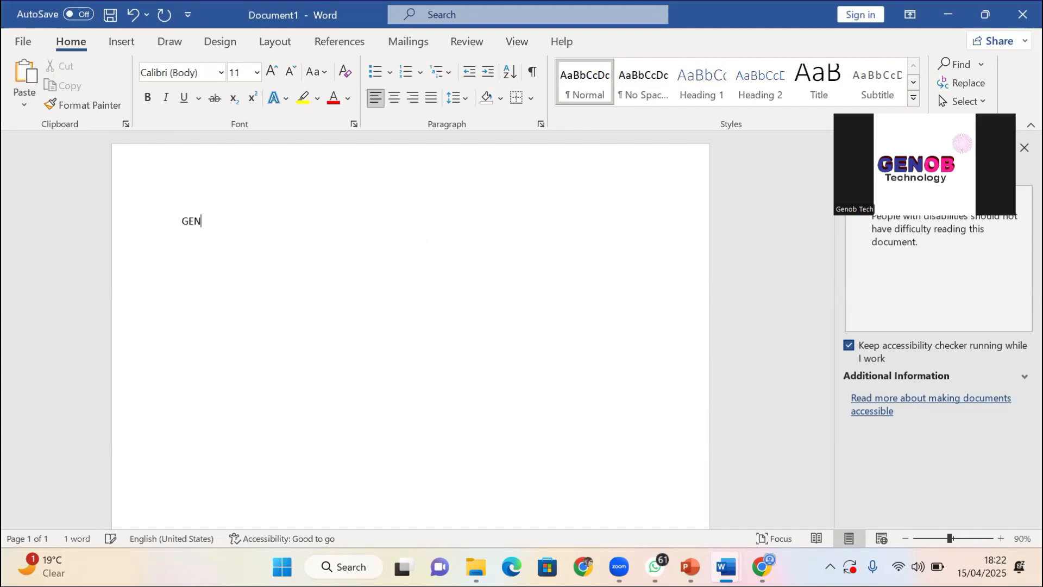
pyautogui.write('OB STI')
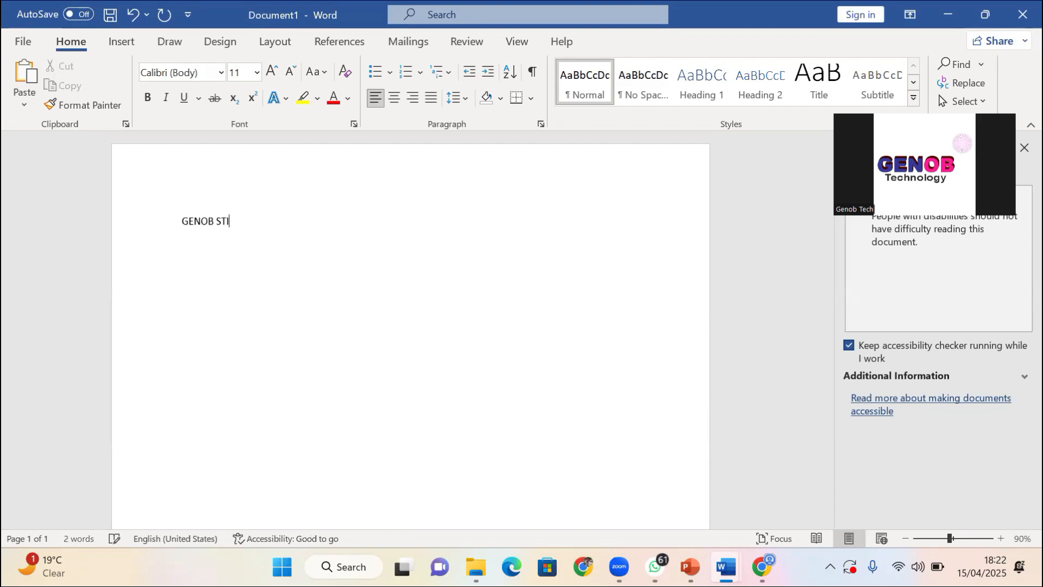
pyautogui.write('R')
pyautogui.press('BackSpace')
pyautogui.press('BackSpace')
pyautogui.write('ORE')
pyautogui.press('Return')
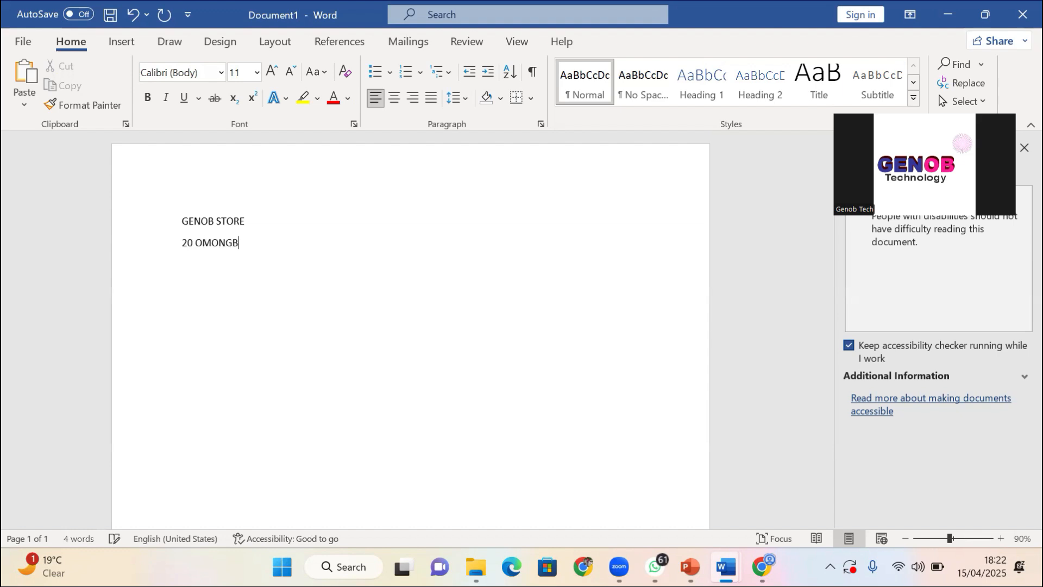
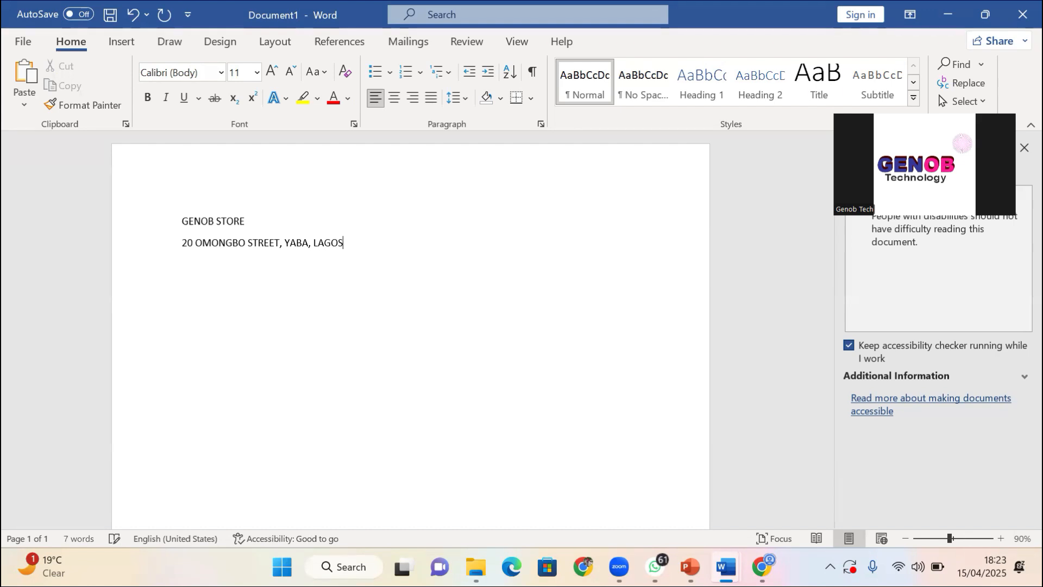
pyautogui.press('Return')
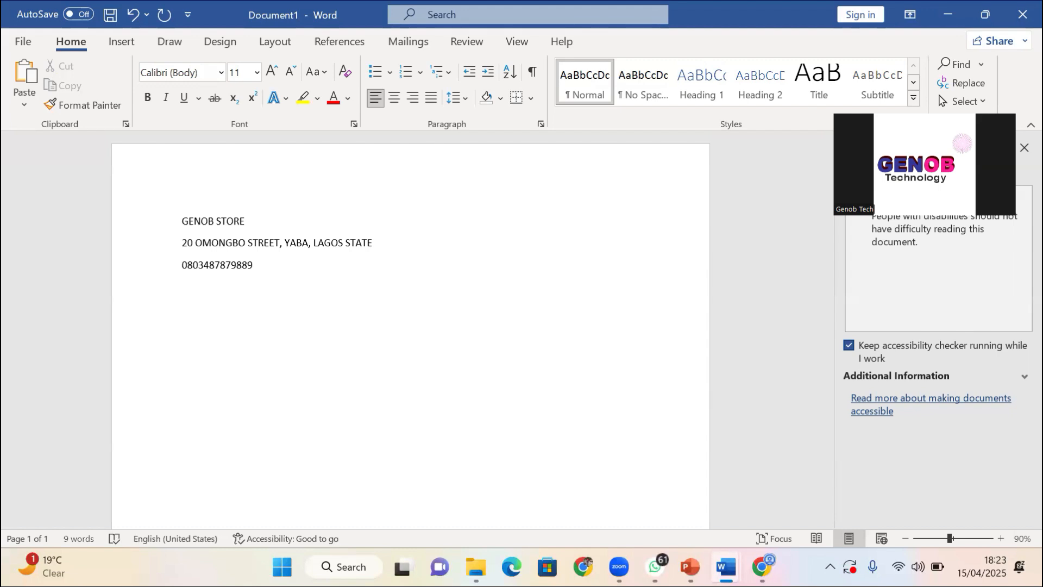
# Add the store's phone number on a third line, then type a '||' separator
pyautogui.press('Return')
pyautogui.write('|')
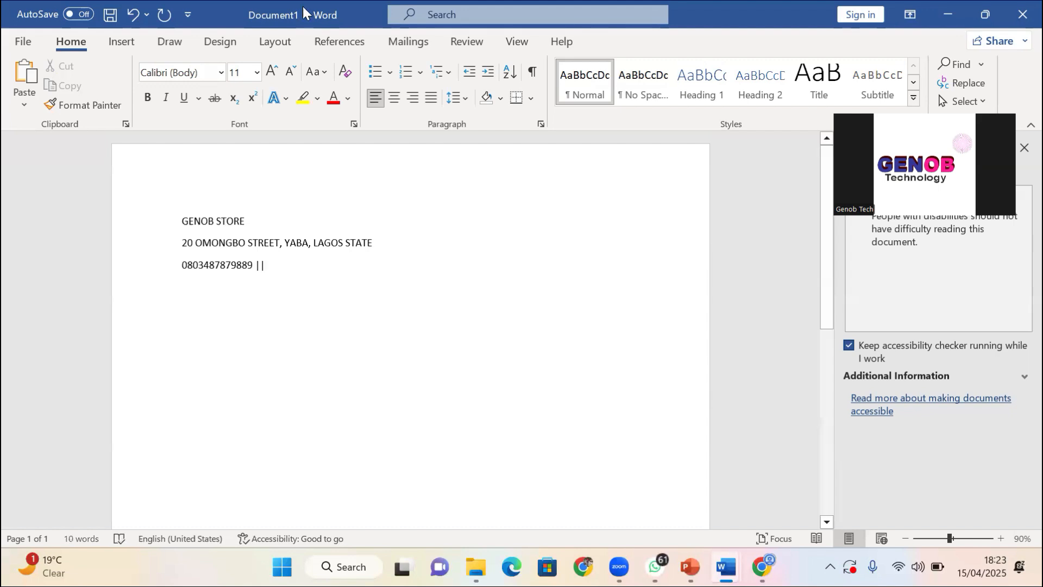
pyautogui.write('|')
# Look at PowerPoint's slide 4, then bring Word's Document1 letterhead back to the front
pyautogui.click(690, 566)
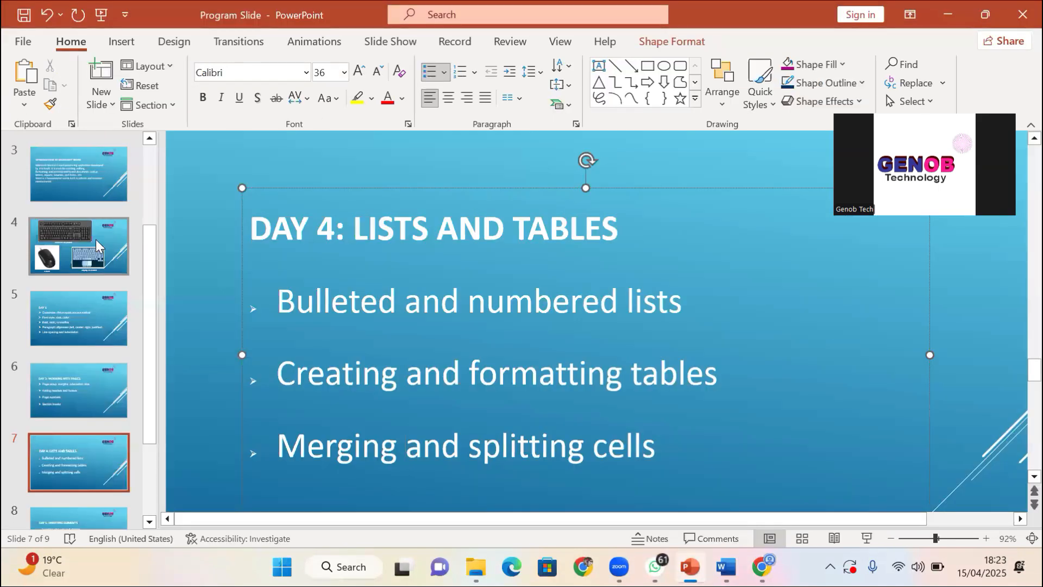
pyautogui.click(96, 242)
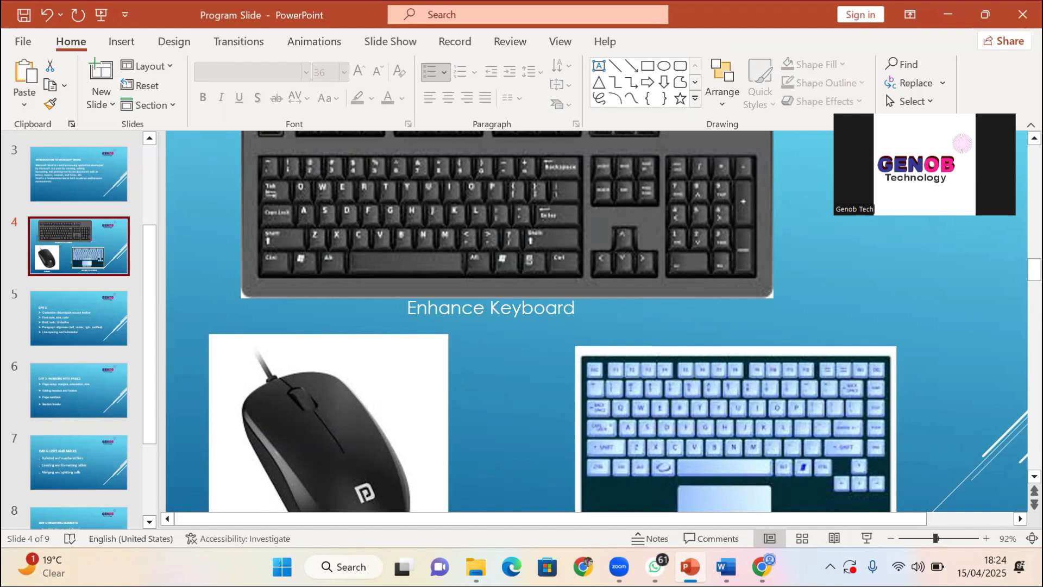
pyautogui.moveTo(726, 568)
pyautogui.click(885, 478)
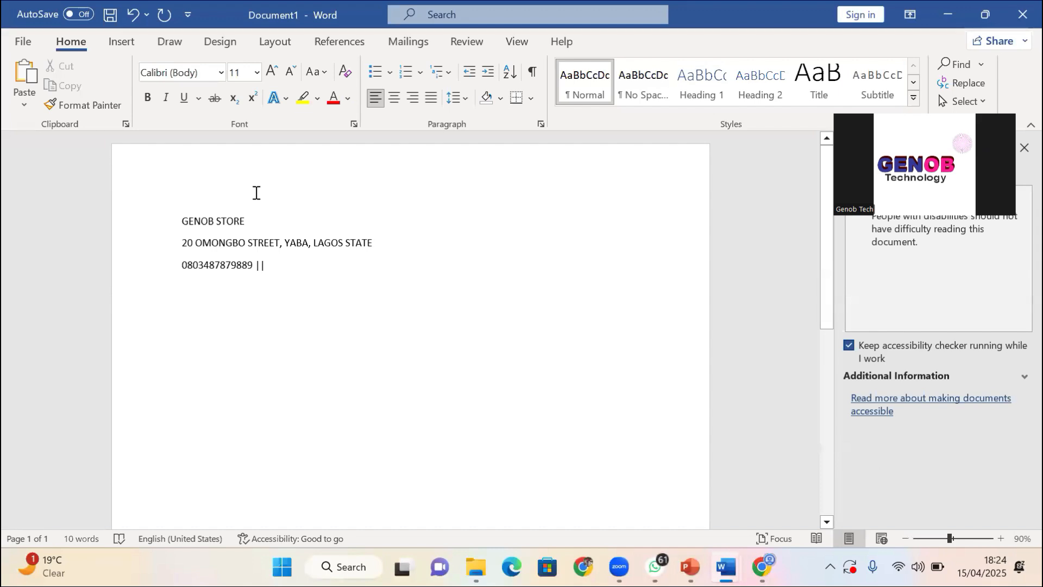
# Type the store's e-mail address after the phone number, then select the three letterhead lines
pyautogui.write('GEB')
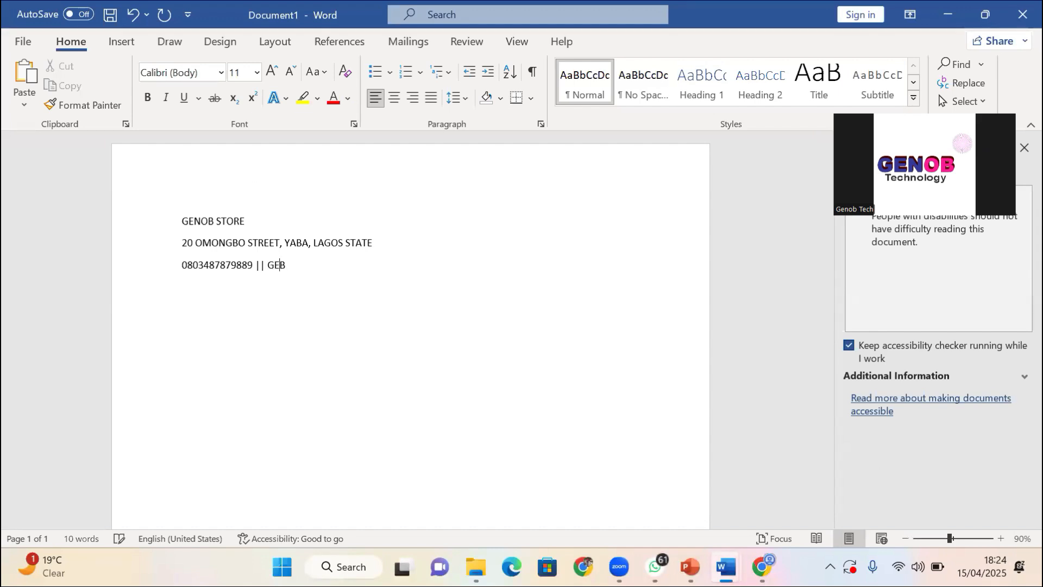
pyautogui.press('BackSpace')
pyautogui.press('BackSpace')
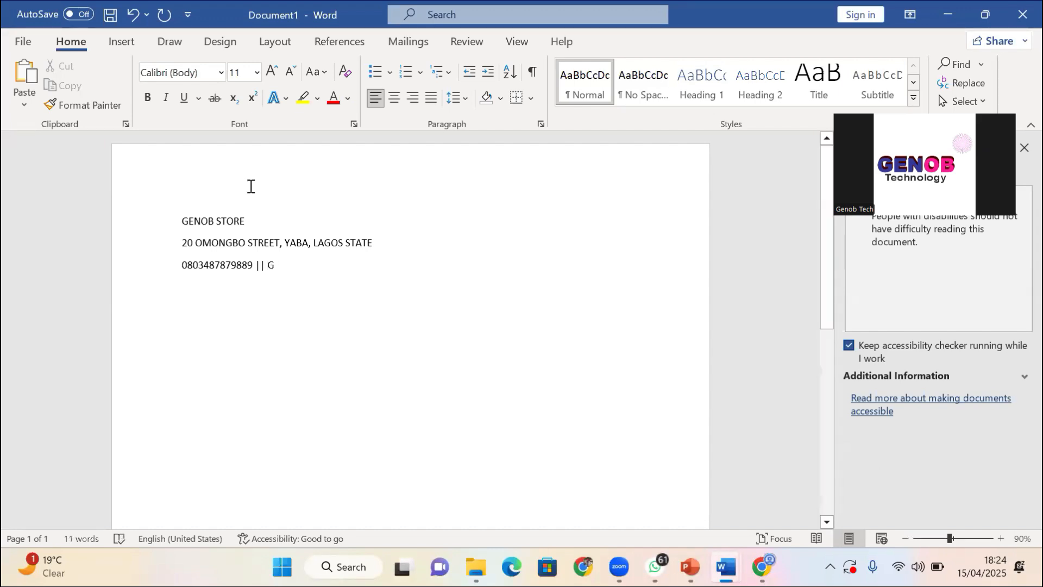
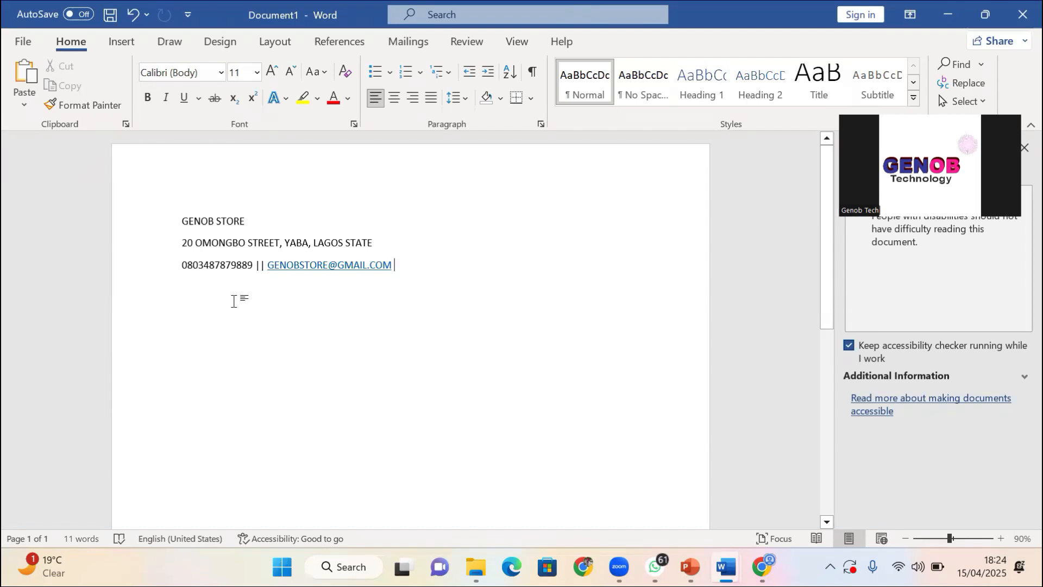
pyautogui.click(182, 221)
pyautogui.keyDown('shift'); pyautogui.click(465, 266); pyautogui.keyUp('shift')
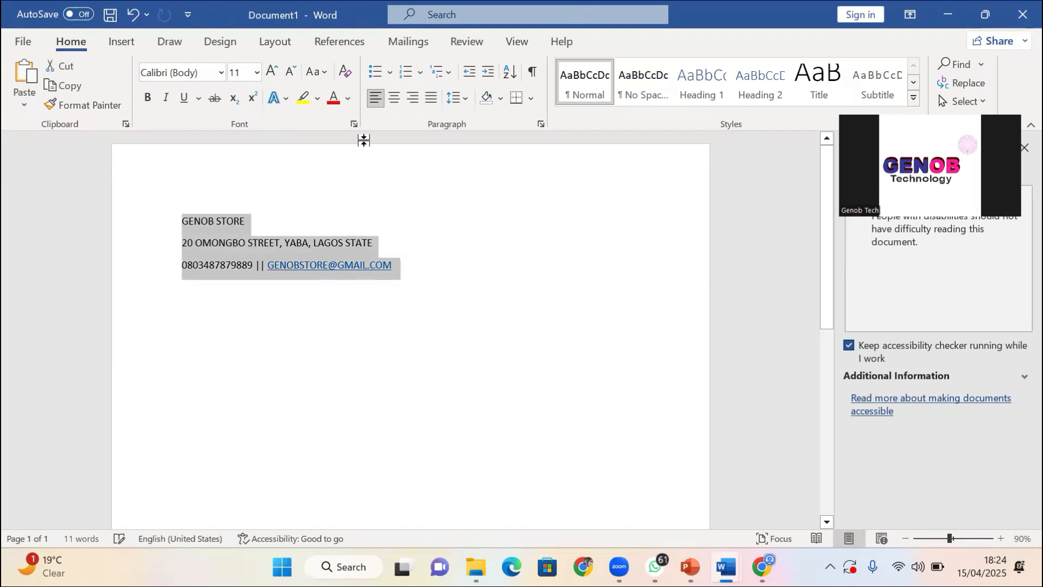
# Center the GENOB STORE, address and phone/e-mail lines, then click back into the text
pyautogui.click(395, 99)
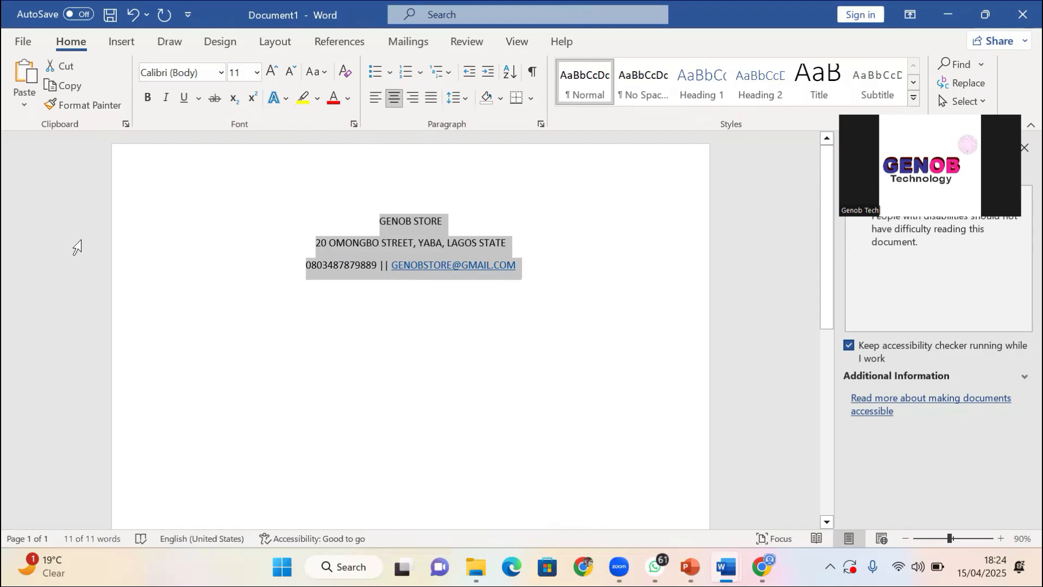
pyautogui.click(248, 274)
pyautogui.click(326, 293)
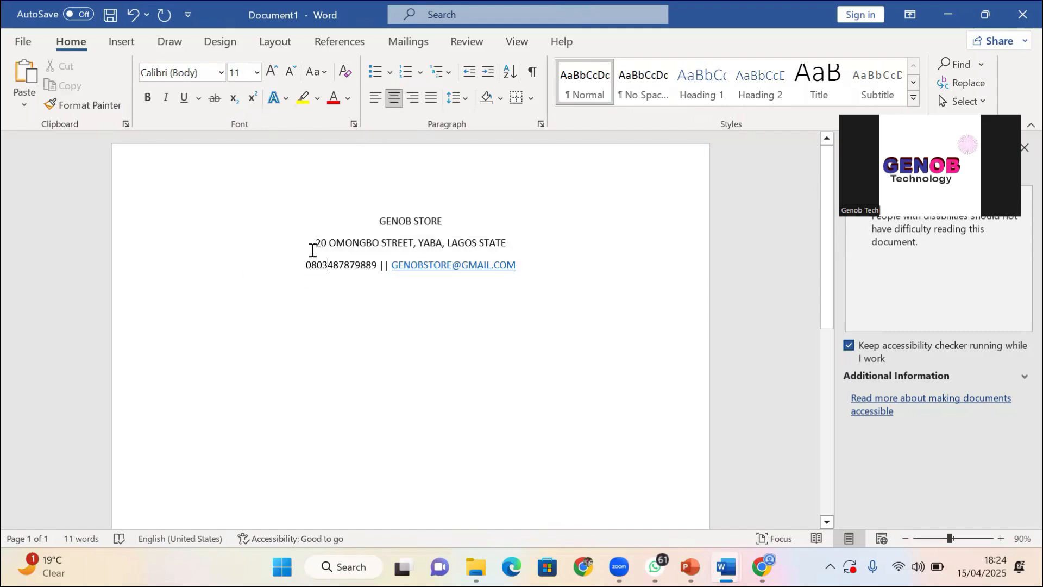
pyautogui.click(246, 171)
pyautogui.click(353, 255)
# Apply Capitalize Each Word to the name and address, and end the address with ', Nigeria.'
pyautogui.tripleClick(527, 270)
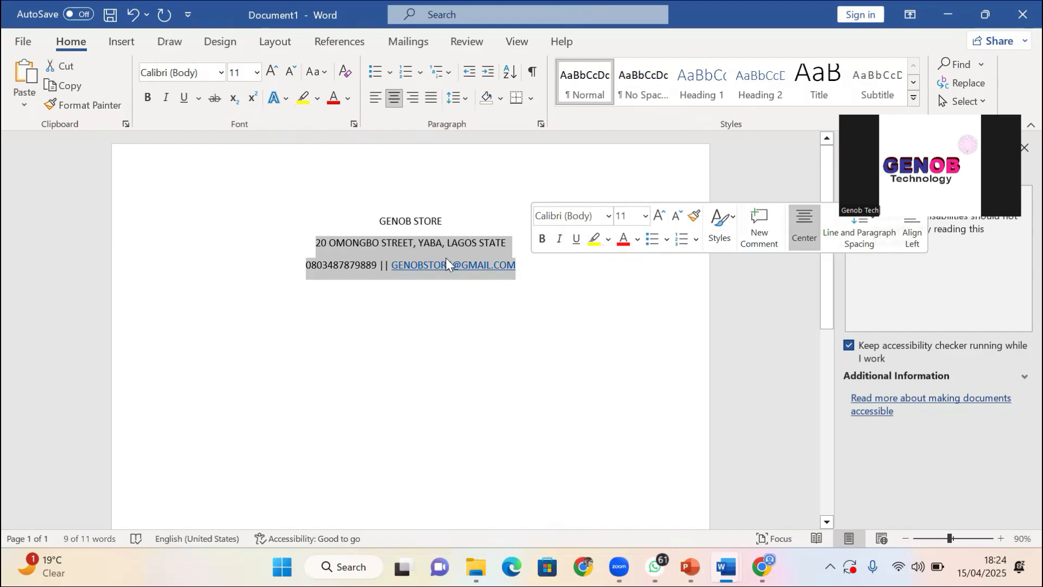
pyautogui.click(468, 265)
pyautogui.moveTo(522, 250); pyautogui.dragTo(340, 235)
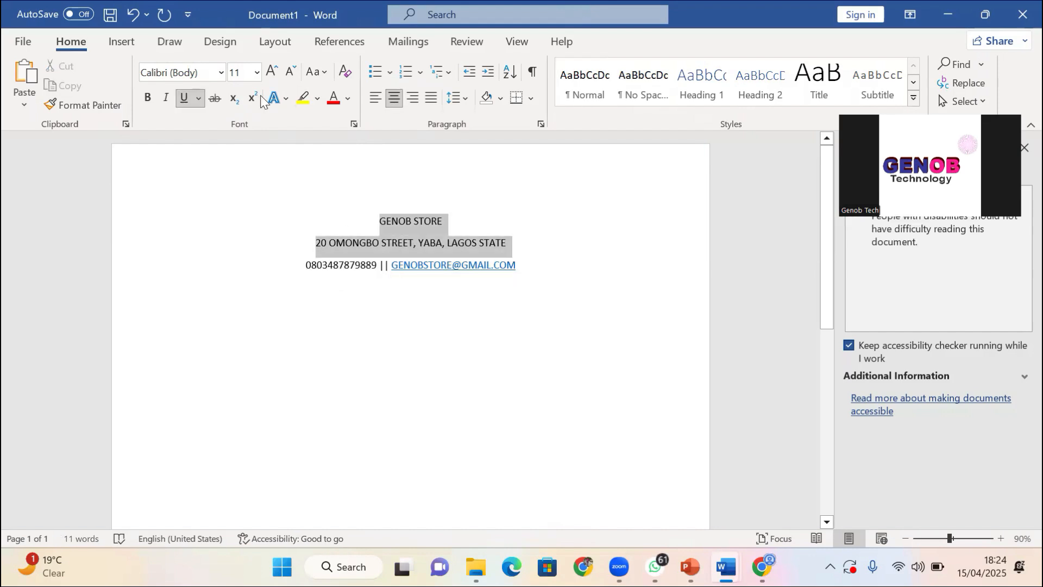
pyautogui.click(321, 76)
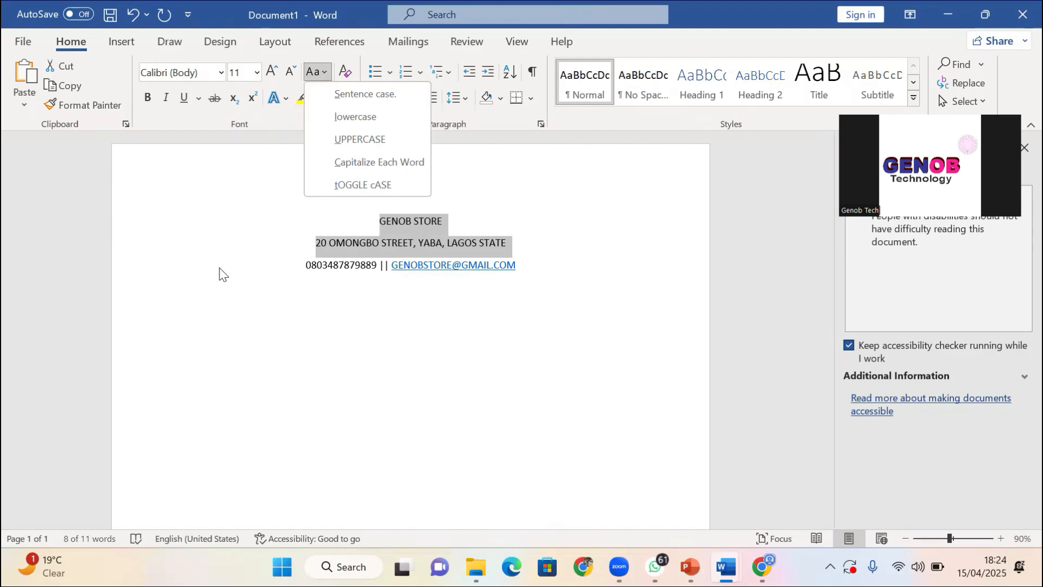
pyautogui.press('Escape')
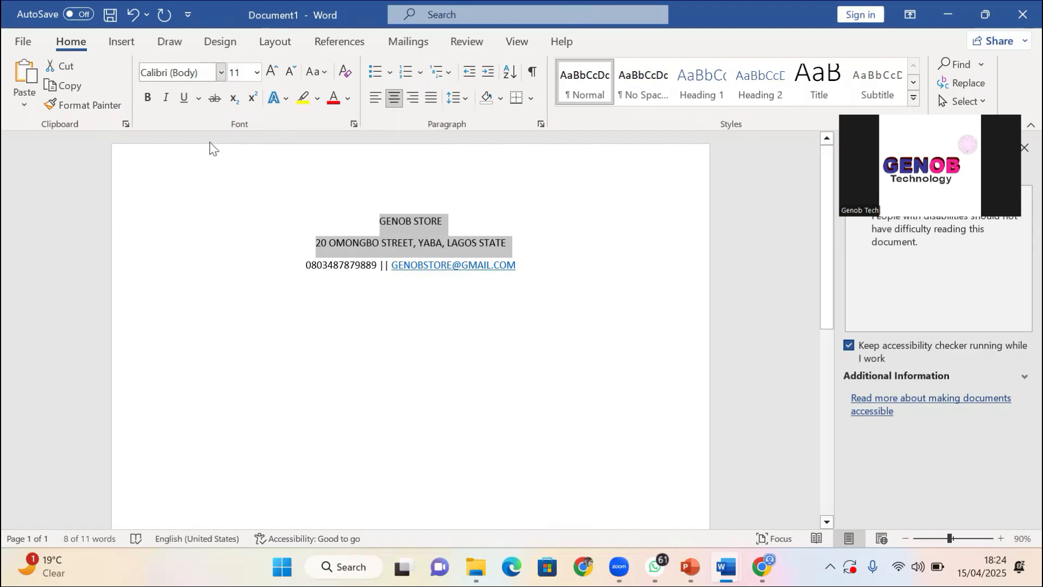
pyautogui.click(311, 76)
pyautogui.click(374, 169)
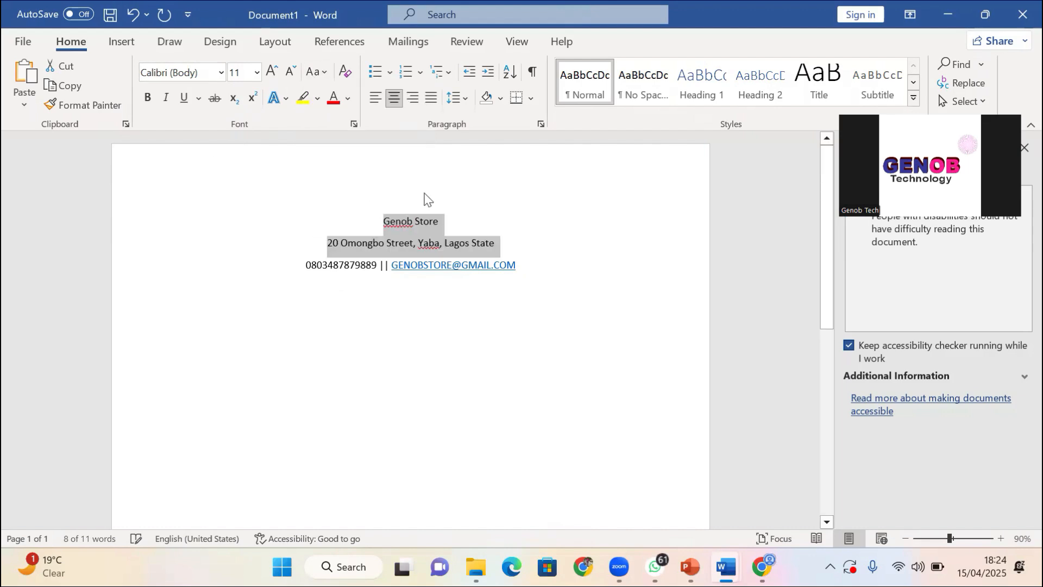
pyautogui.click(508, 249)
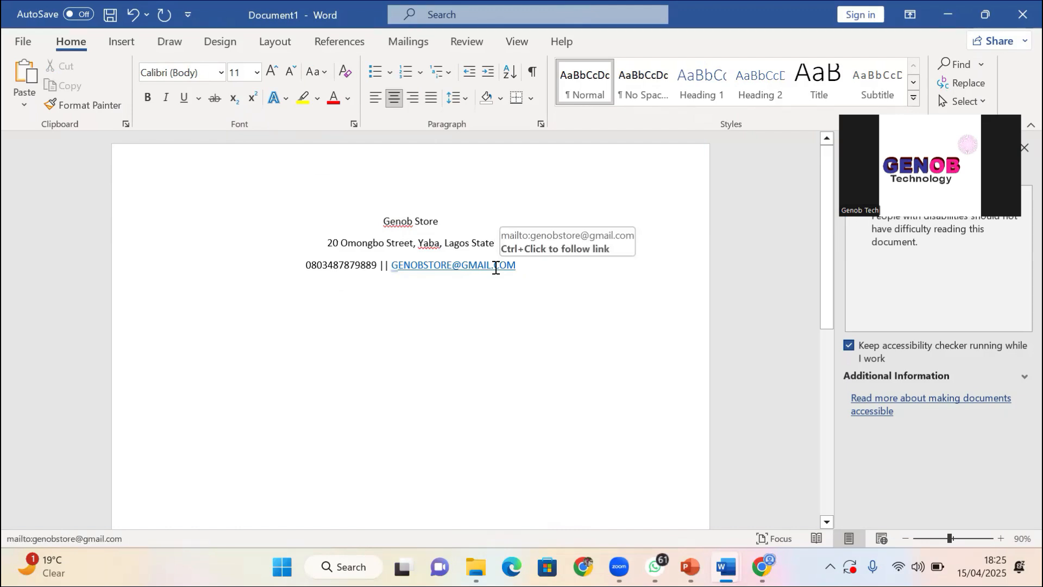
pyautogui.write(', ')
pyautogui.write('nIGERI')
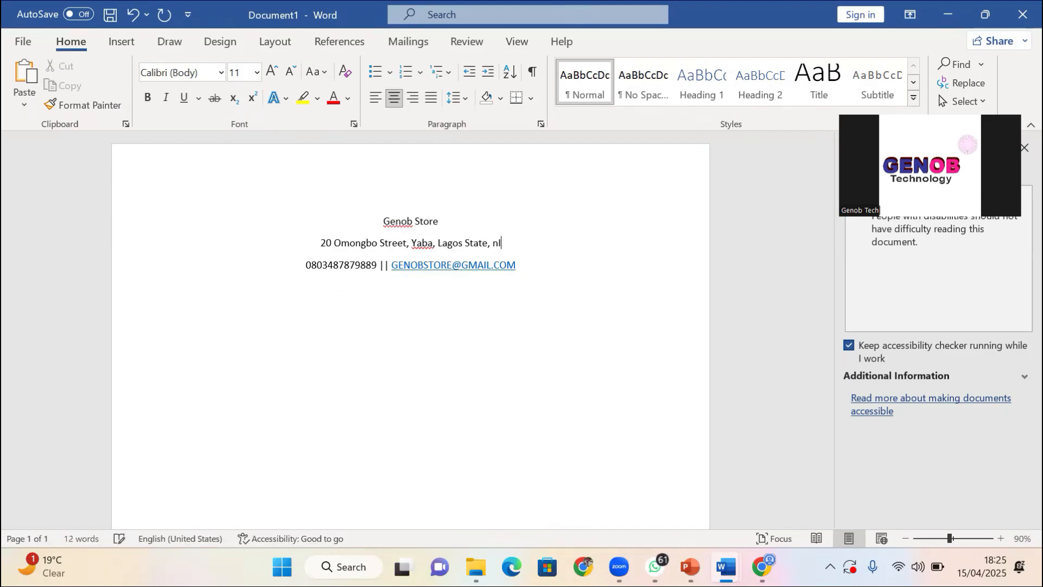
pyautogui.press('BackSpace')
pyautogui.press('BackSpace')
pyautogui.press('BackSpace')
pyautogui.press('BackSpace')
pyautogui.press('BackSpace')
pyautogui.press('BackSpace')
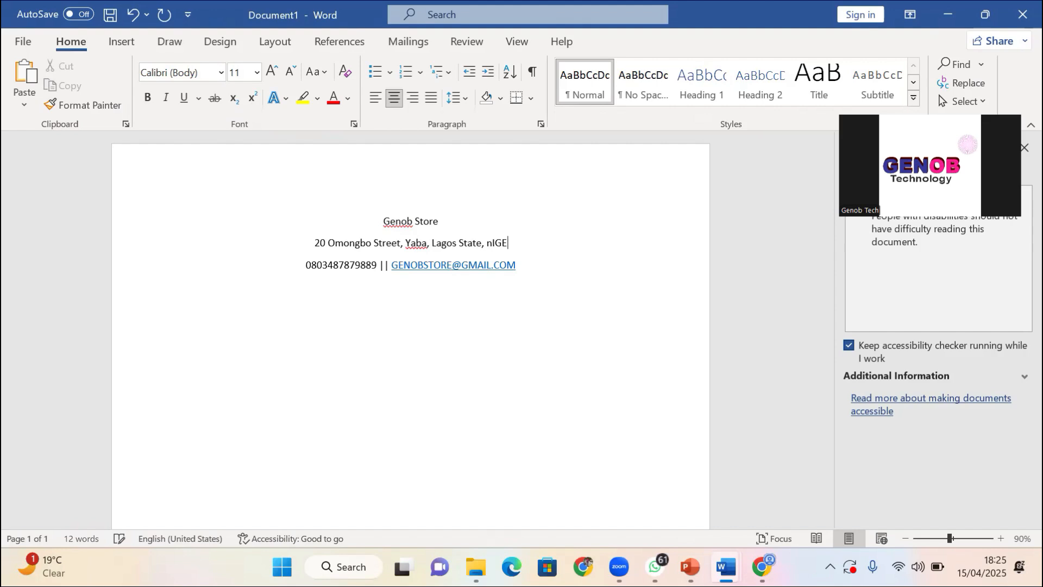
pyautogui.write('Nigeria')
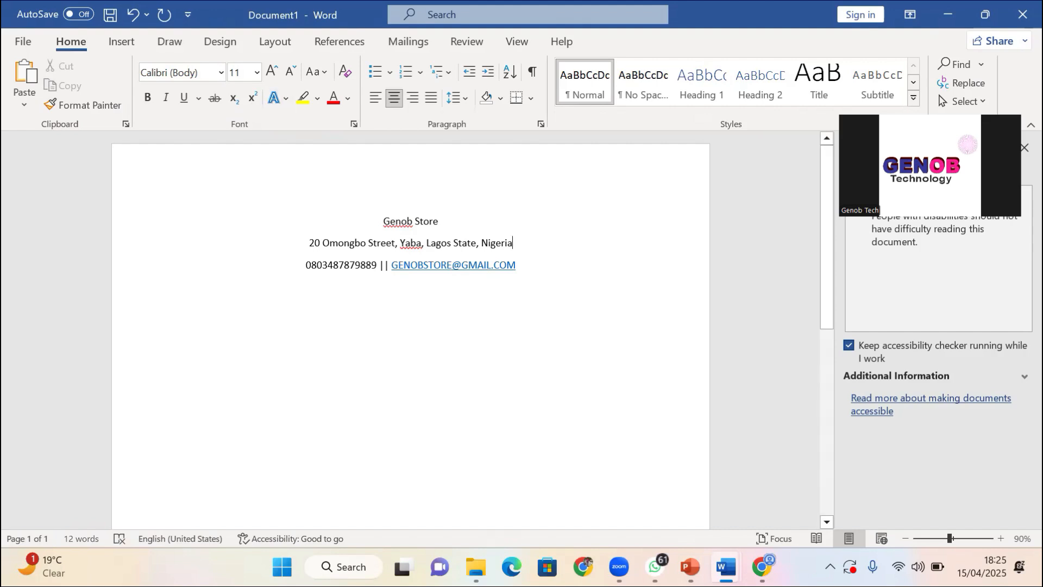
pyautogui.write('.')
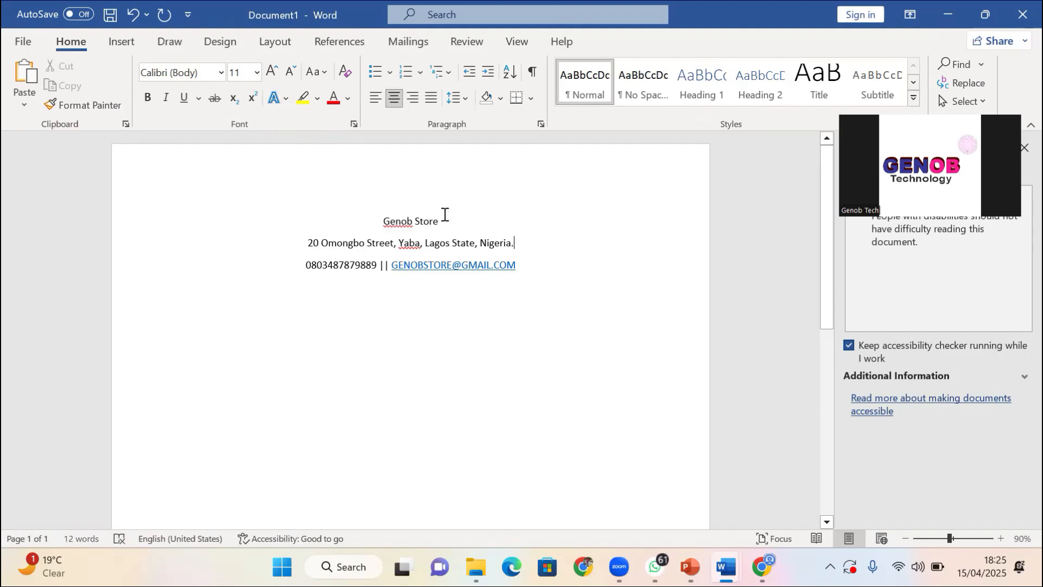
# Change the store name back to UPPERCASE and the phone/e-mail line to lowercase
pyautogui.tripleClick(445, 214)
pyautogui.click(315, 79)
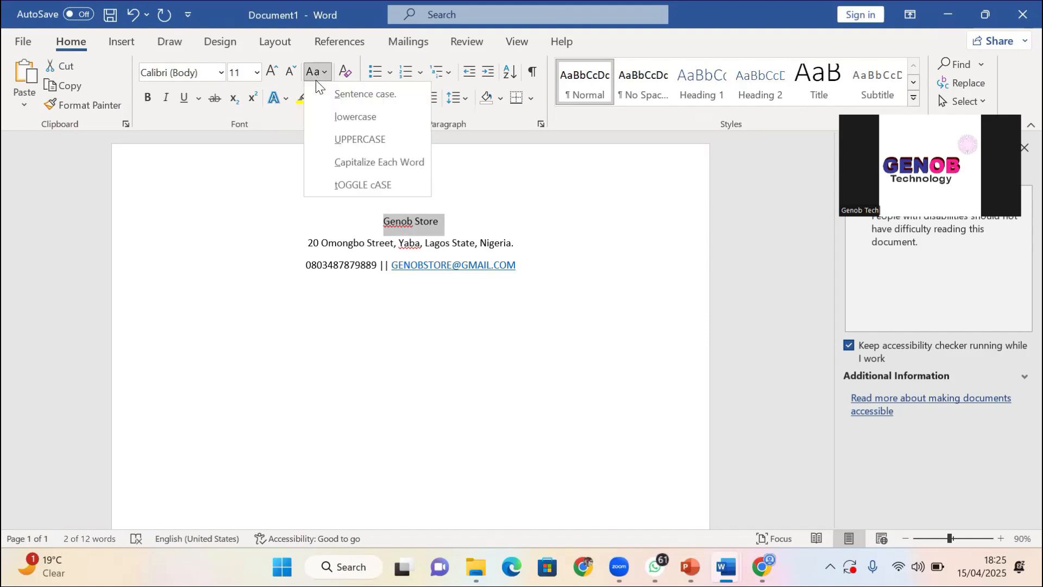
pyautogui.click(370, 137)
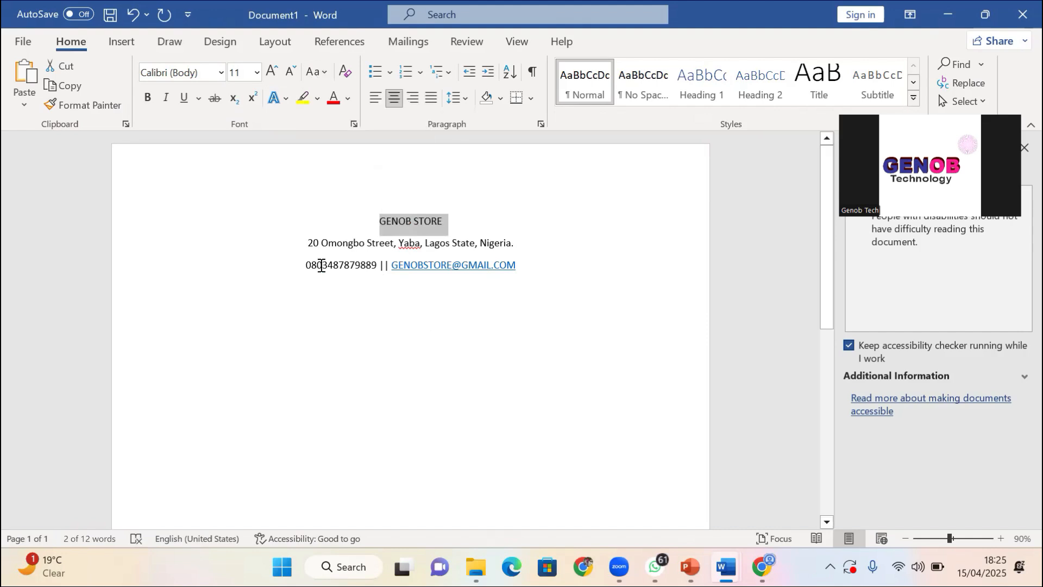
pyautogui.moveTo(306, 265); pyautogui.dragTo(524, 269)
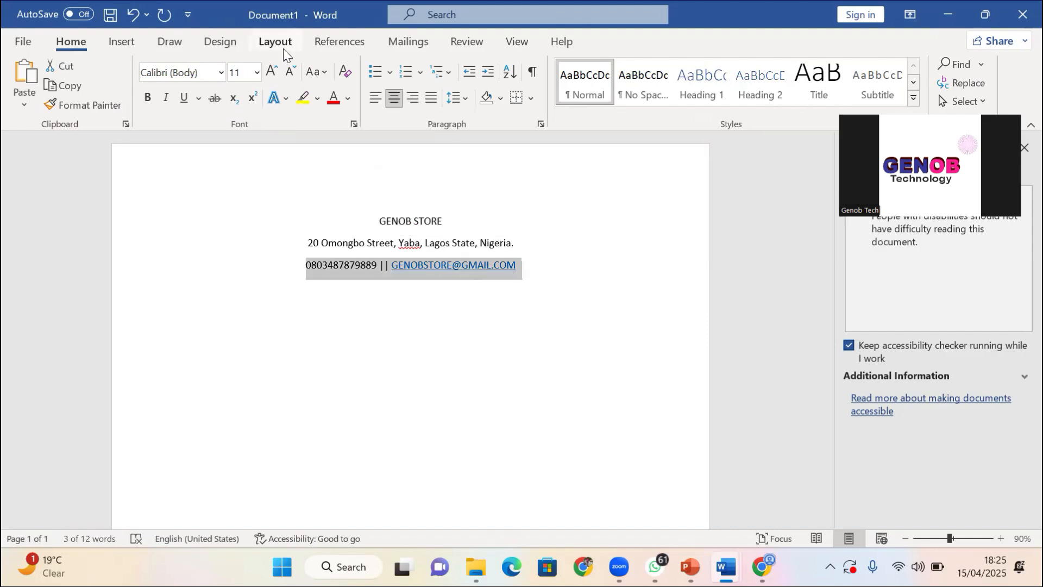
pyautogui.click(317, 71)
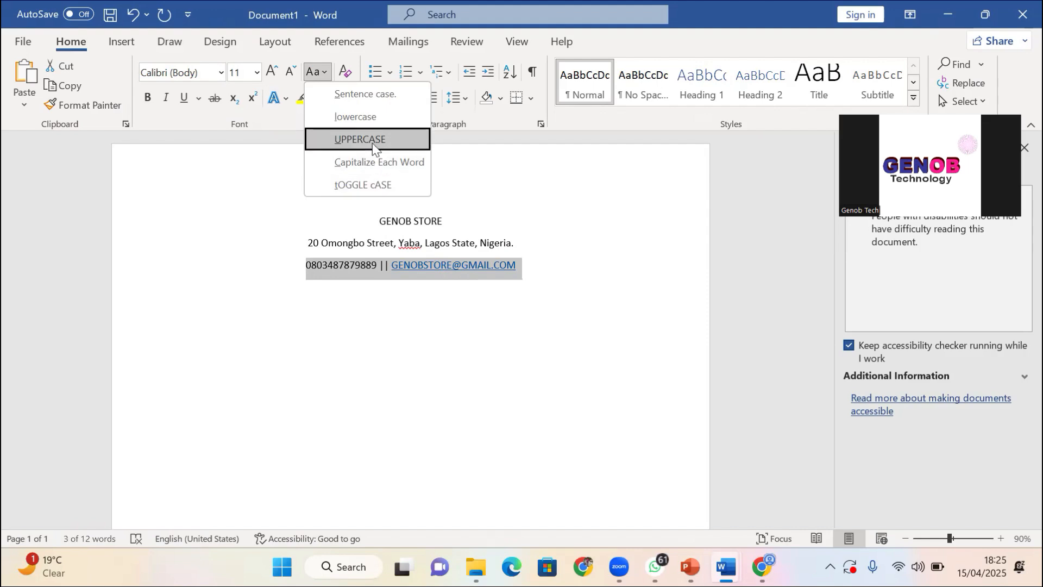
pyautogui.click(373, 125)
# Click before GENOB STORE and close the Accessibility checker pane
pyautogui.click(459, 301)
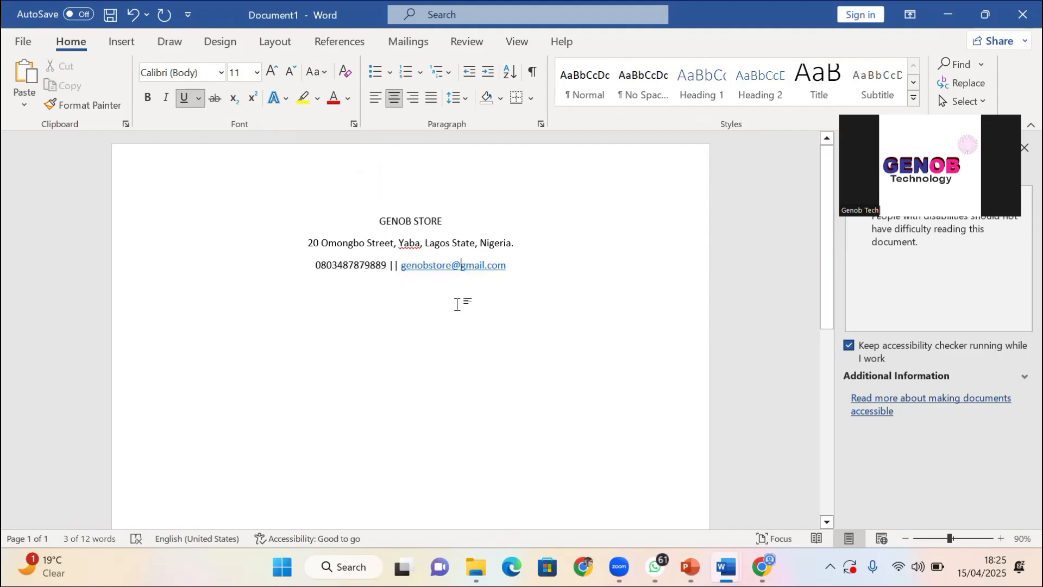
pyautogui.click(272, 184)
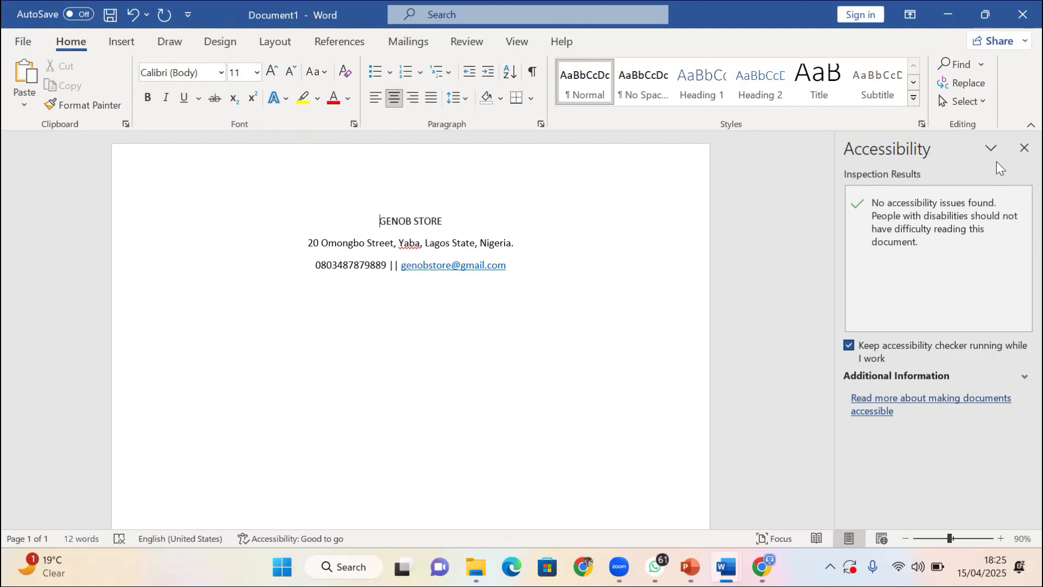
pyautogui.click(1024, 148)
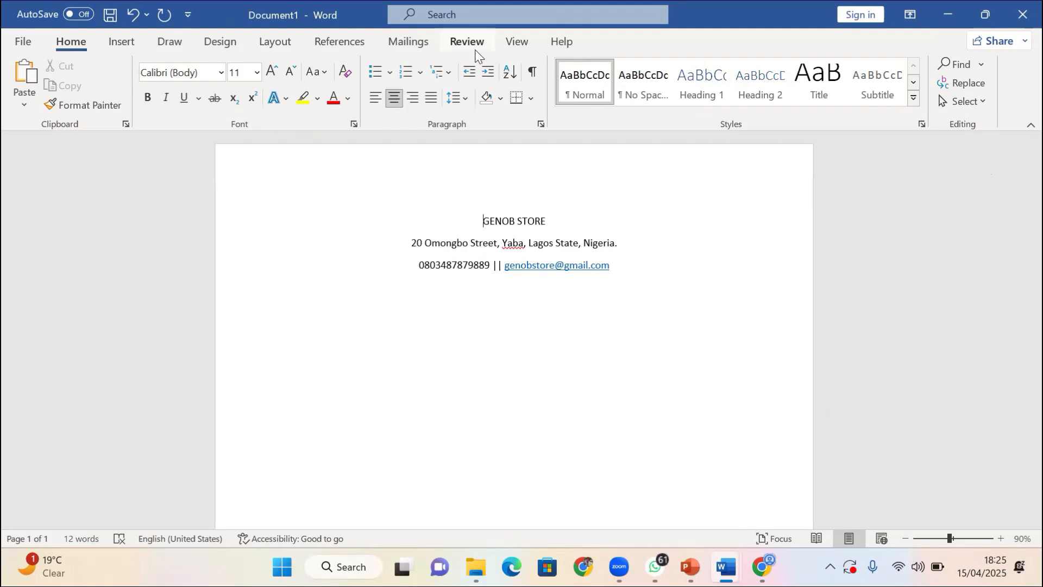
# Show the rulers and drag the top margin up so the letterhead sits higher
pyautogui.click(515, 41)
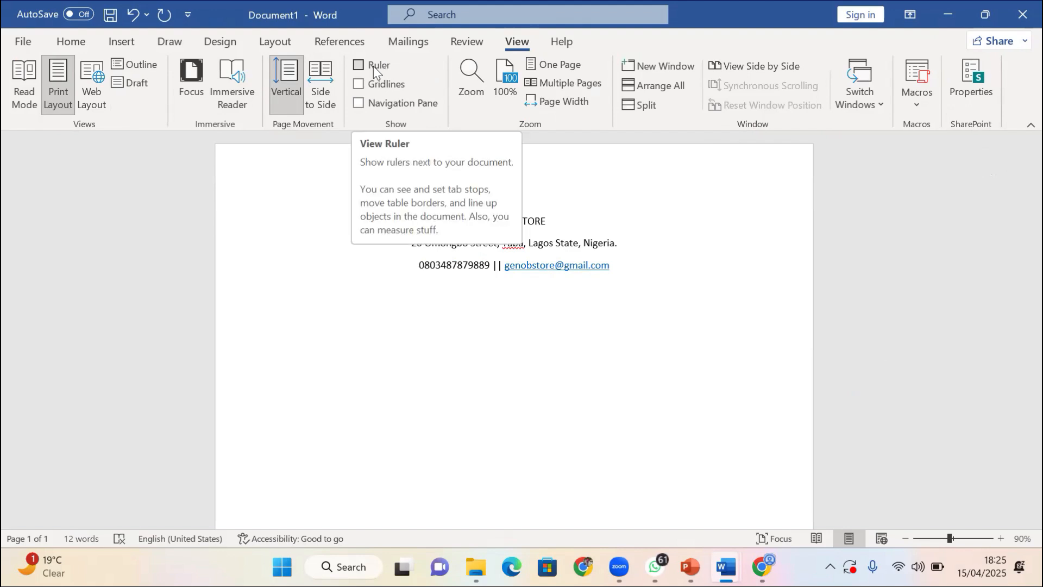
pyautogui.click(358, 65)
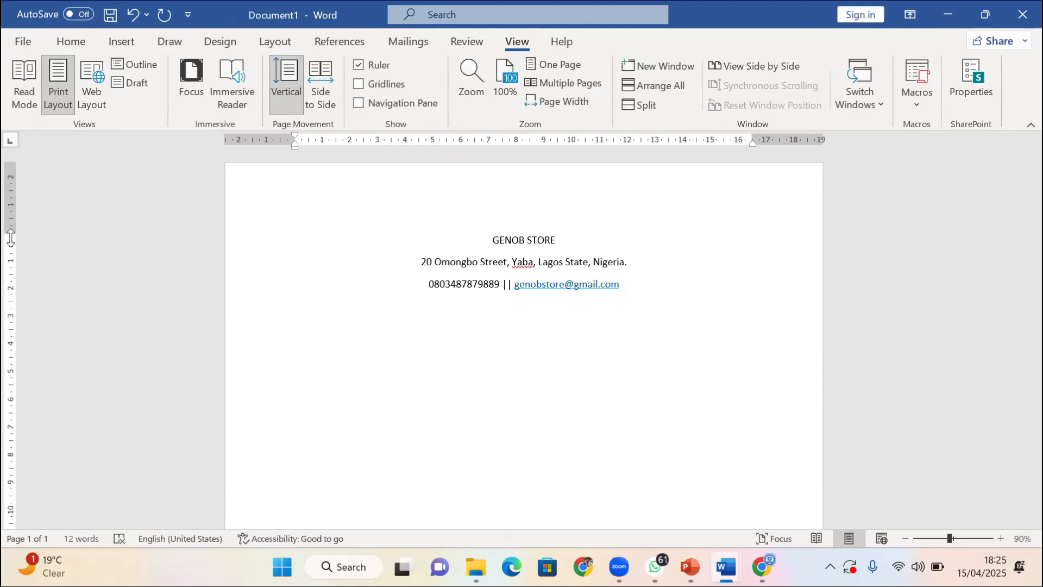
pyautogui.moveTo(7, 230); pyautogui.dragTo(5, 178)
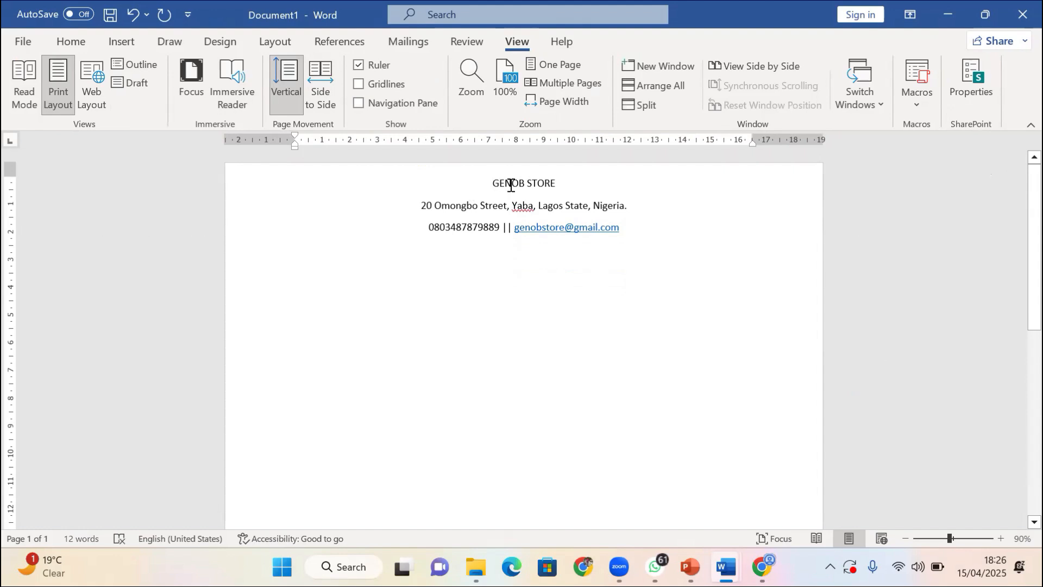
# Make the GENOB STORE title 36 pt Arial Black
pyautogui.moveTo(511, 185); pyautogui.dragTo(549, 187)
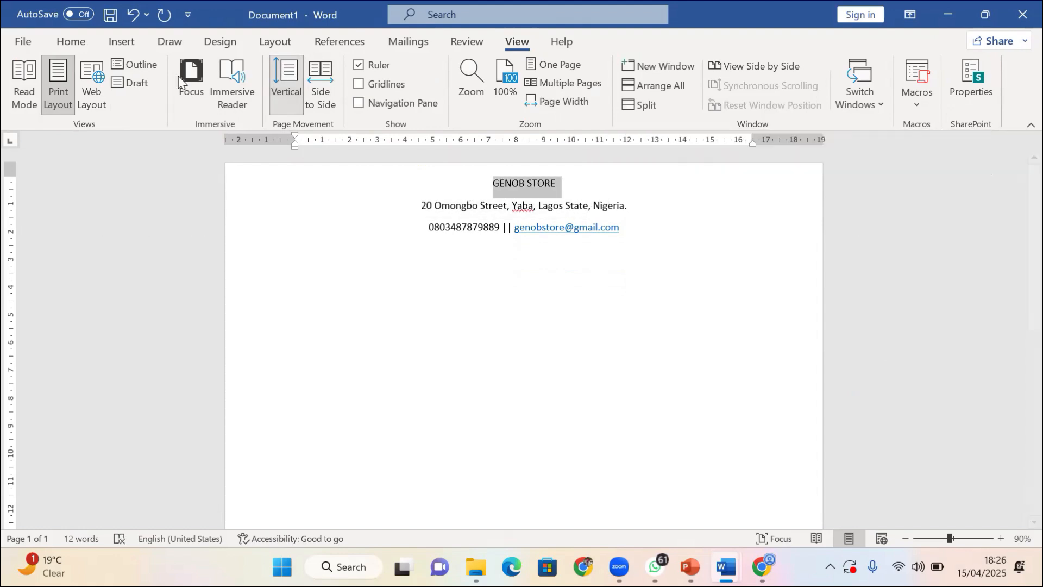
pyautogui.click(58, 46)
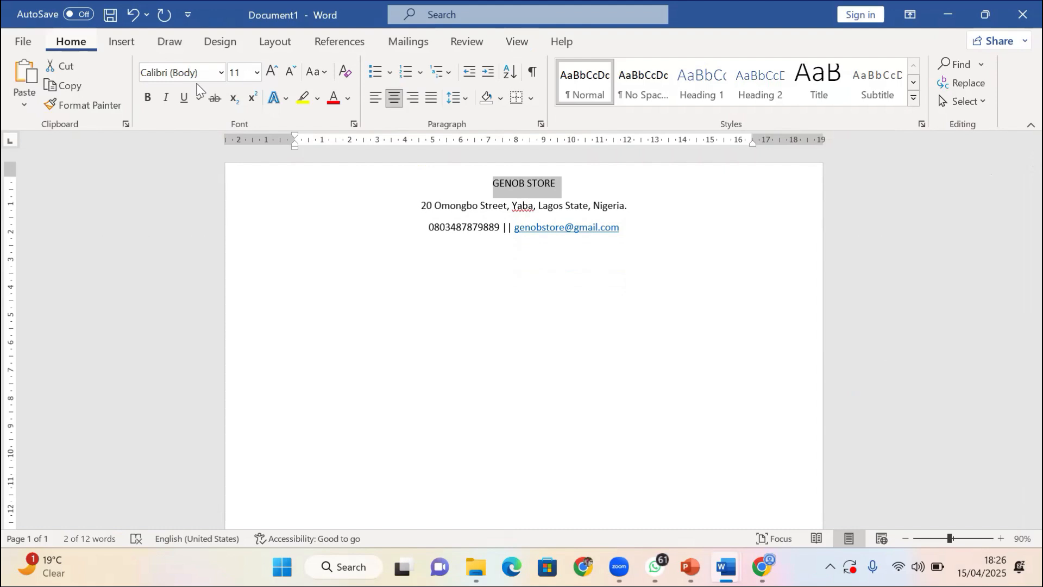
pyautogui.click(272, 73)
pyautogui.click(272, 73)
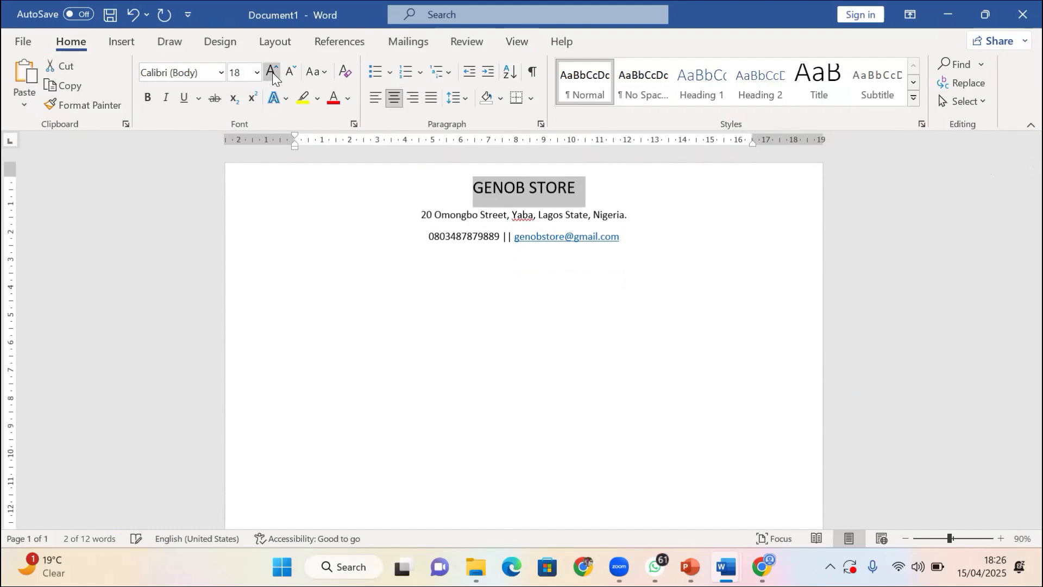
pyautogui.click(273, 73)
pyautogui.click(272, 73)
pyautogui.click(272, 72)
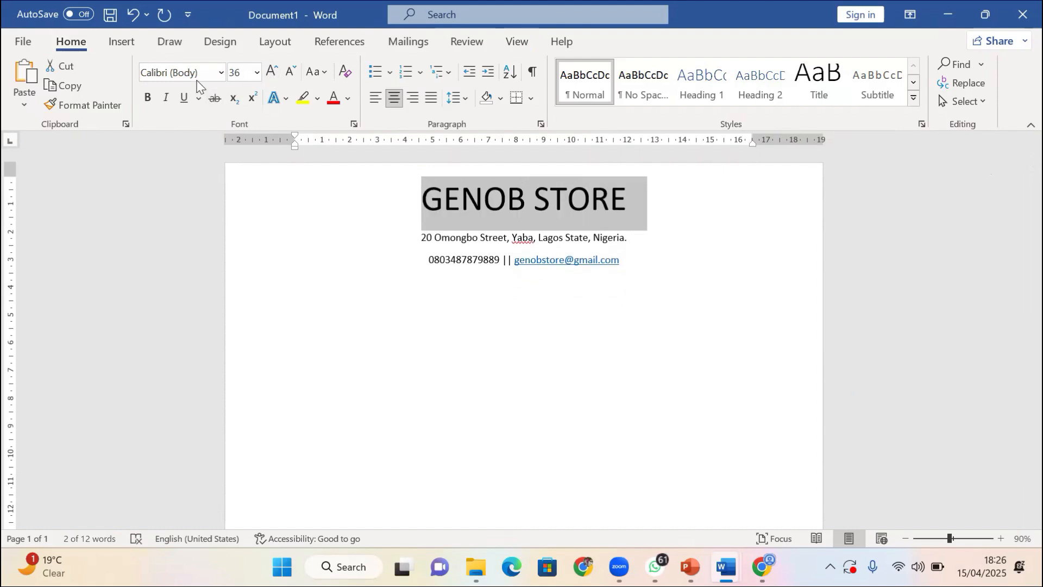
pyautogui.click(200, 79)
pyautogui.write('Arial Black')
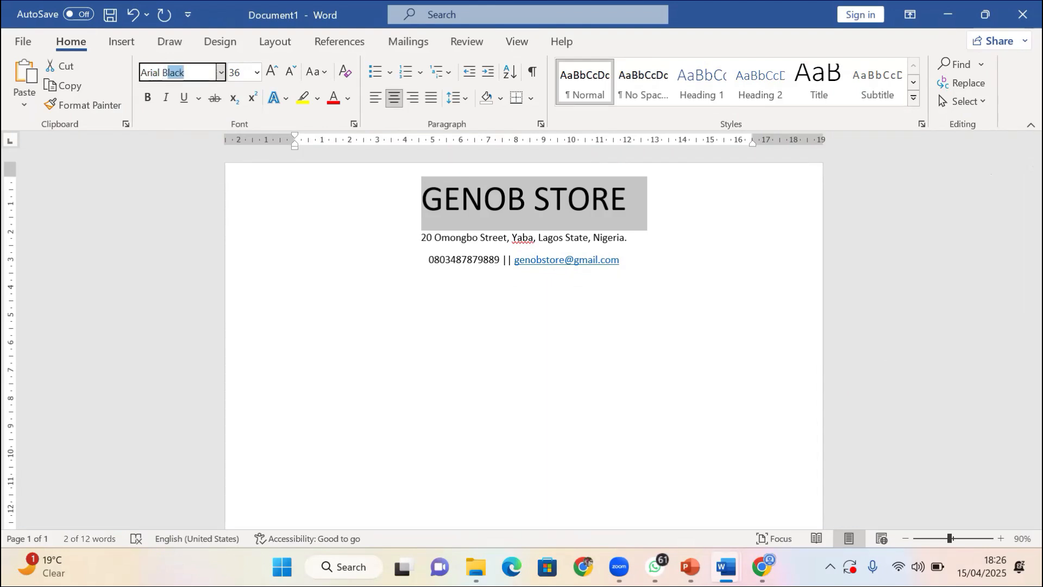
pyautogui.press('Return')
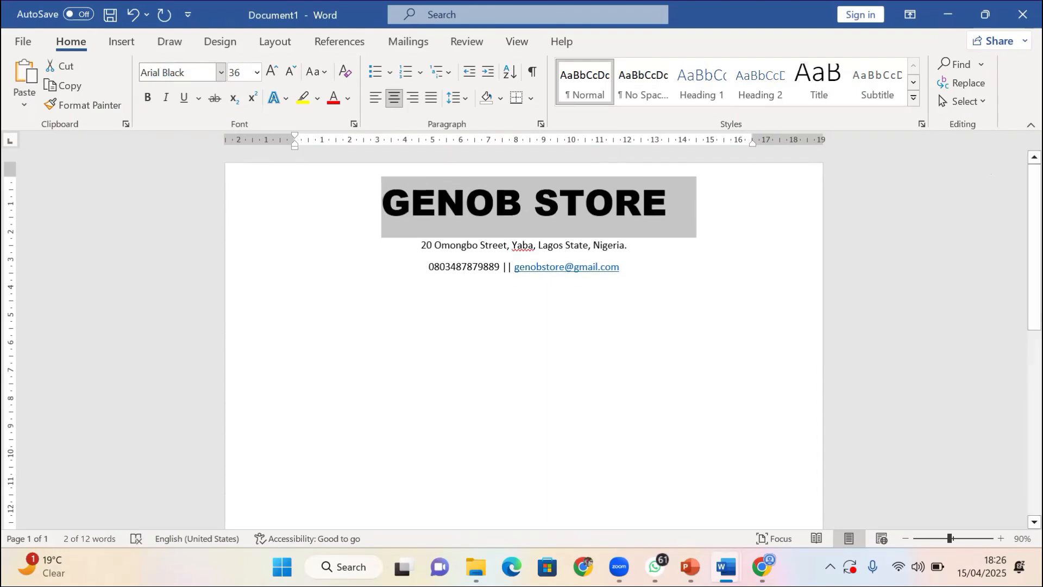
# Enlarge the address and phone/e-mail lines to 16 pt
pyautogui.moveTo(414, 246); pyautogui.dragTo(670, 286)
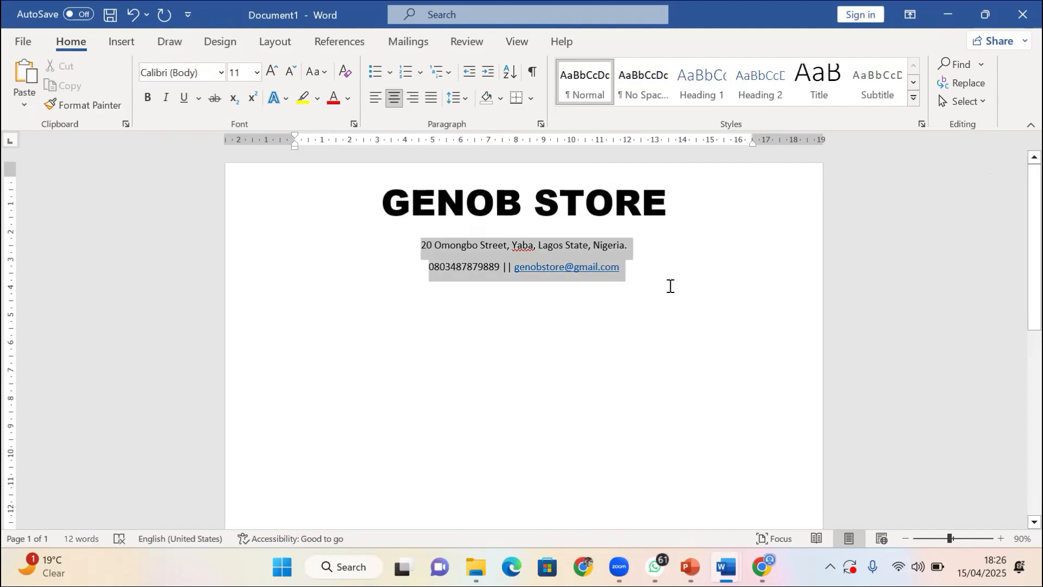
pyautogui.click(271, 69)
pyautogui.click(271, 69)
pyautogui.click(272, 70)
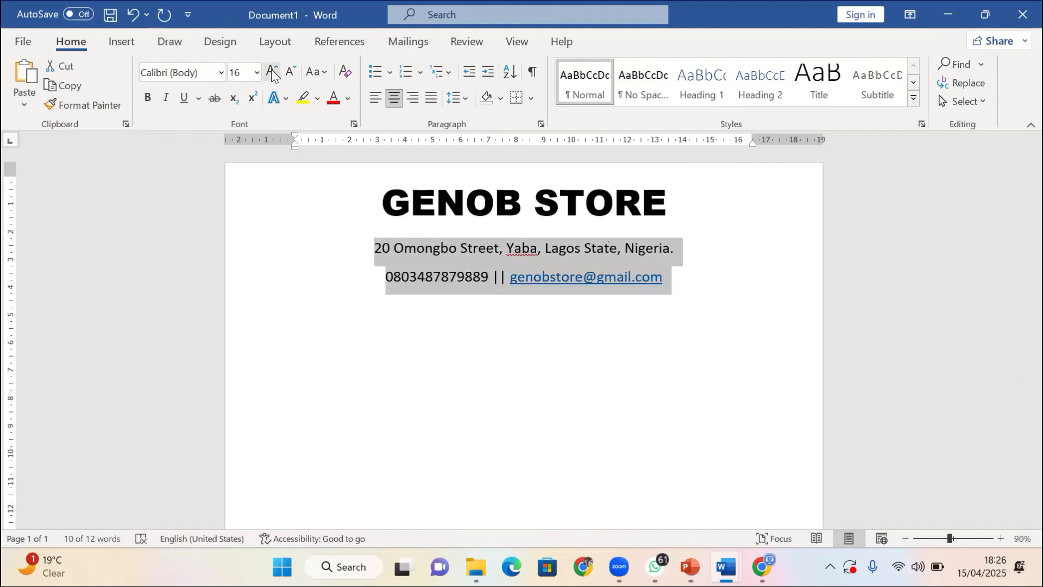
pyautogui.click(272, 69)
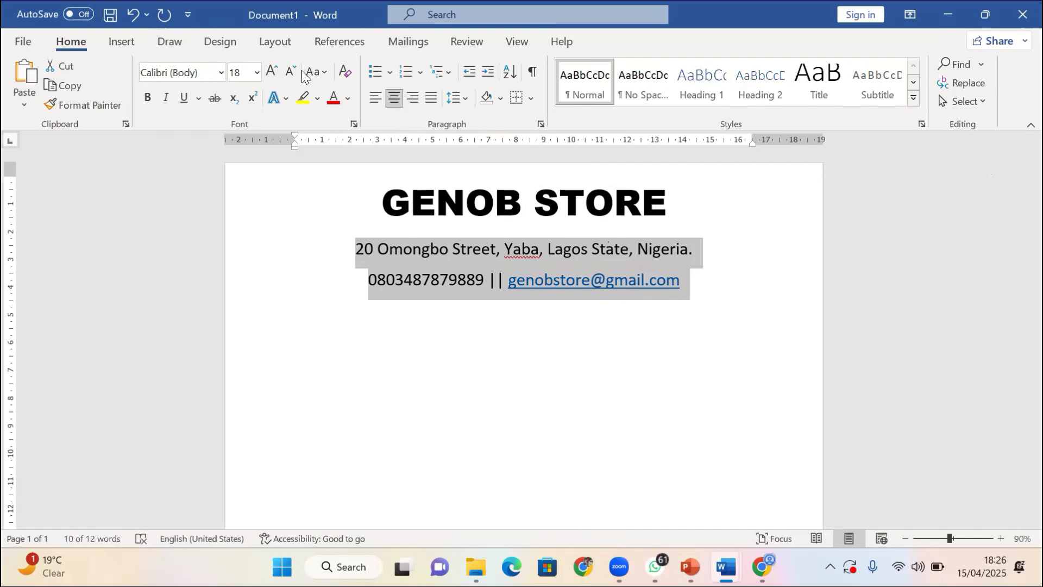
pyautogui.click(297, 74)
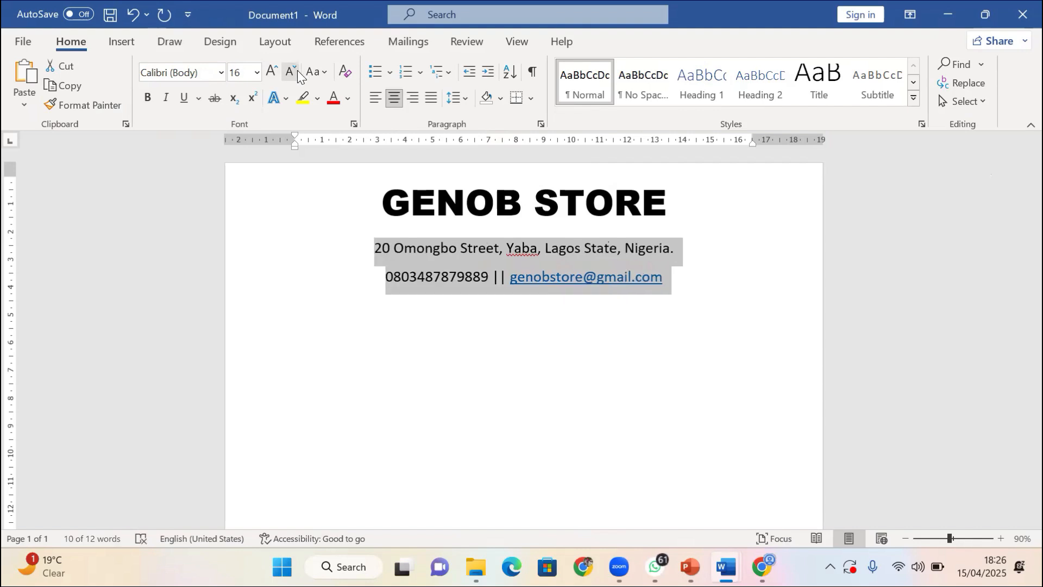
pyautogui.click(536, 247)
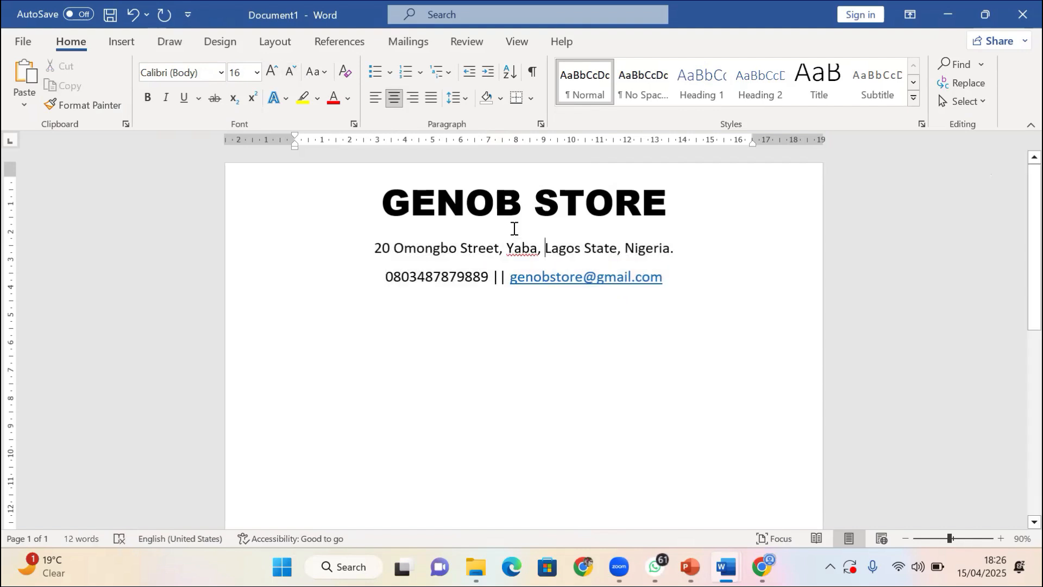
pyautogui.click(515, 228)
pyautogui.click(496, 259)
# Give the three GENOB STORE letterhead lines 1.0 line spacing and remove the space after each paragraph
pyautogui.moveTo(395, 207); pyautogui.dragTo(634, 279)
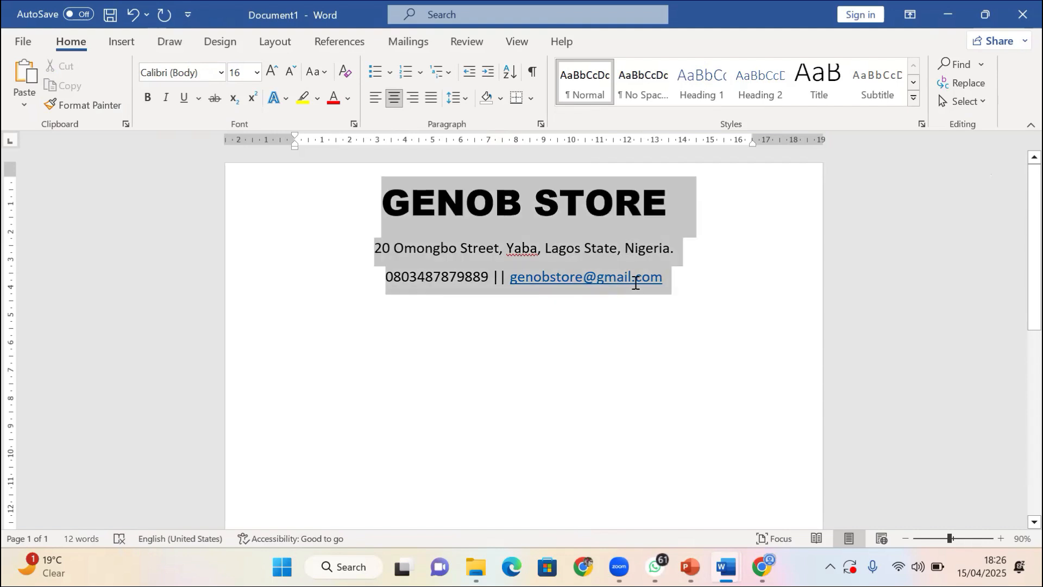
pyautogui.click(467, 100)
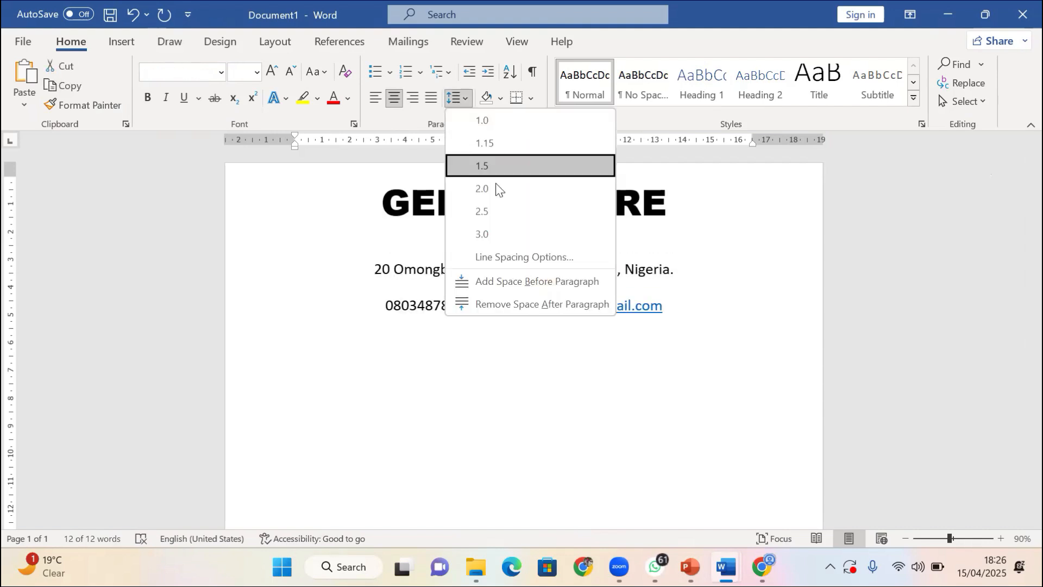
pyautogui.click(486, 121)
pyautogui.click(455, 95)
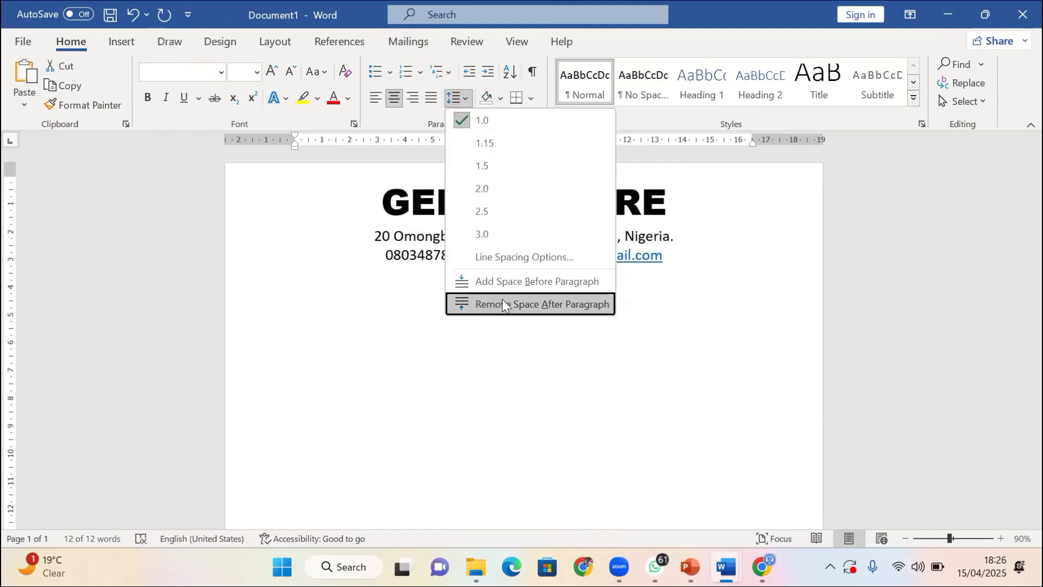
pyautogui.click(502, 300)
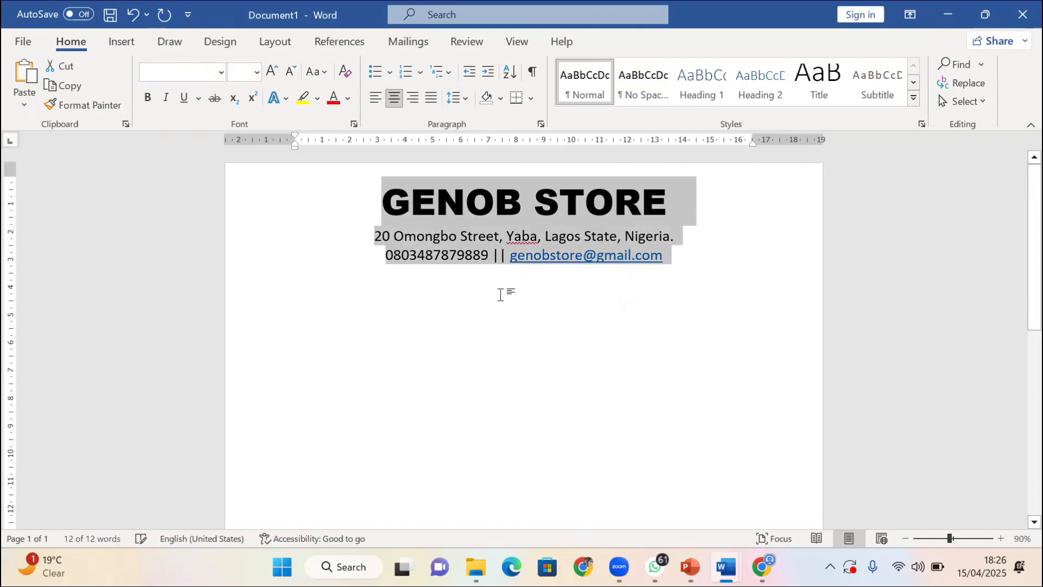
pyautogui.click(504, 293)
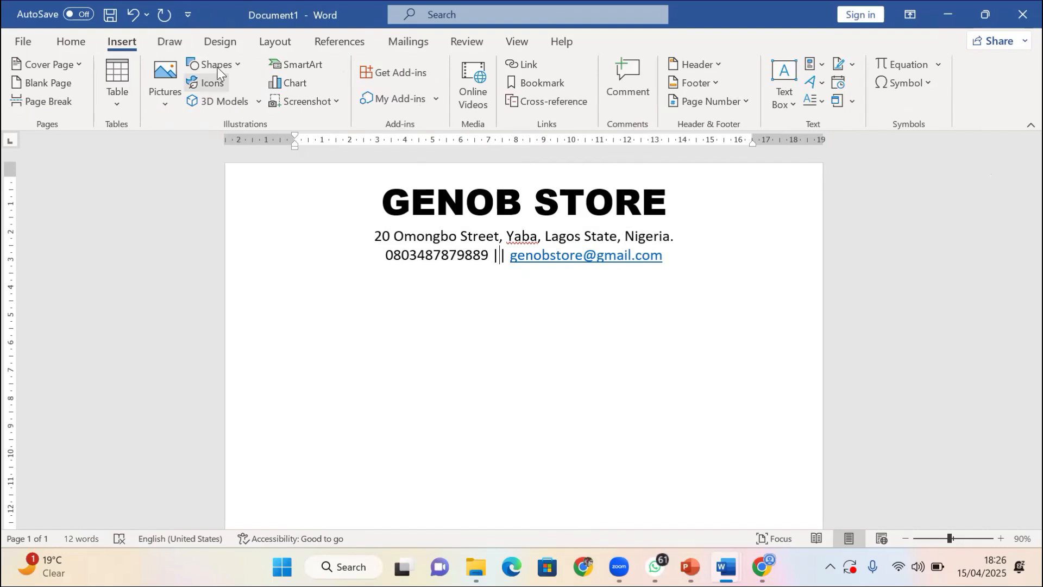
# Start inserting a picture from this device and browse to Documents > IG > IGBANG > BUSINESS
pyautogui.click(156, 86)
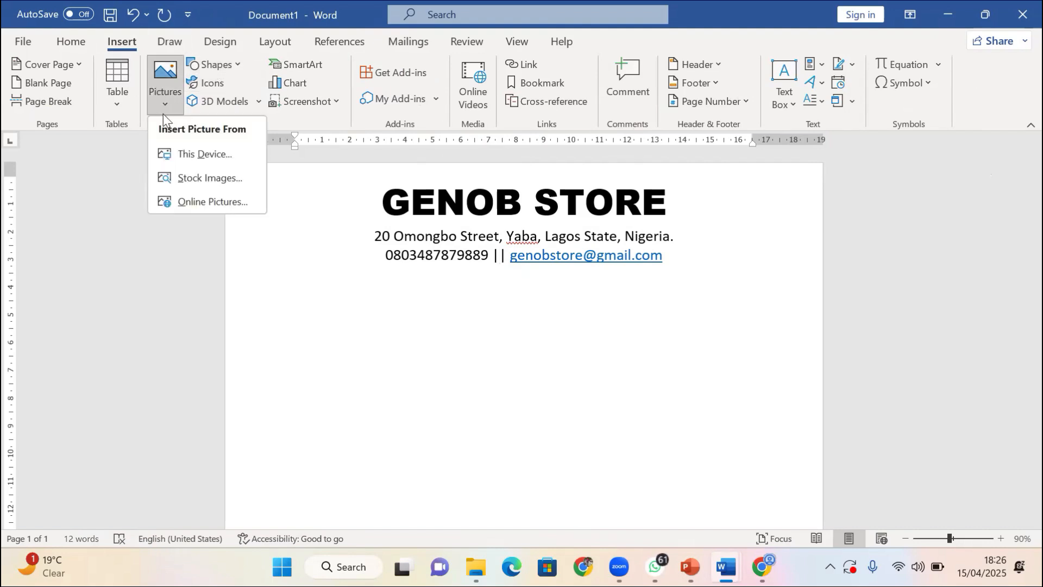
pyautogui.click(202, 154)
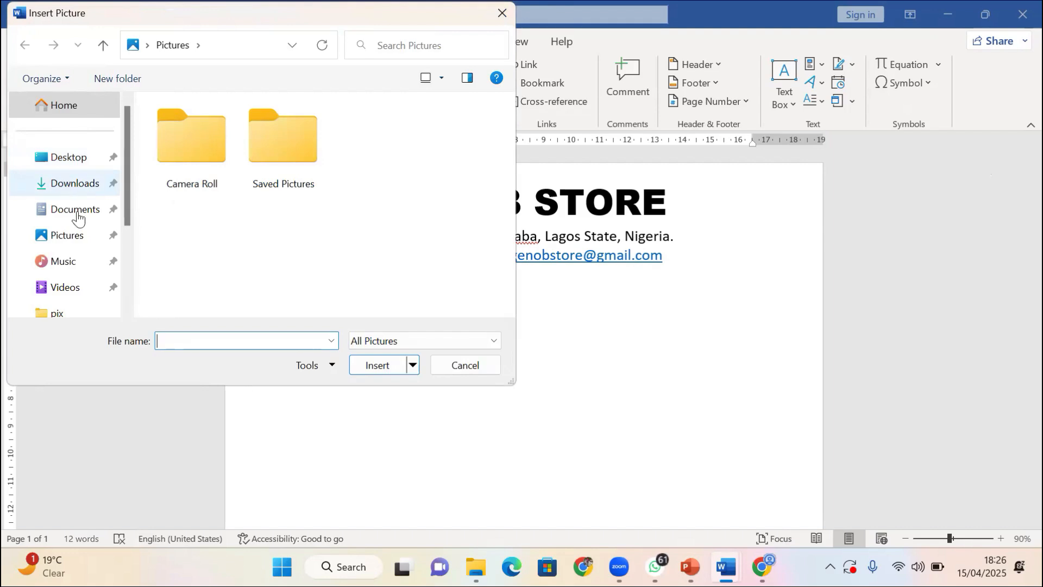
pyautogui.click(75, 210)
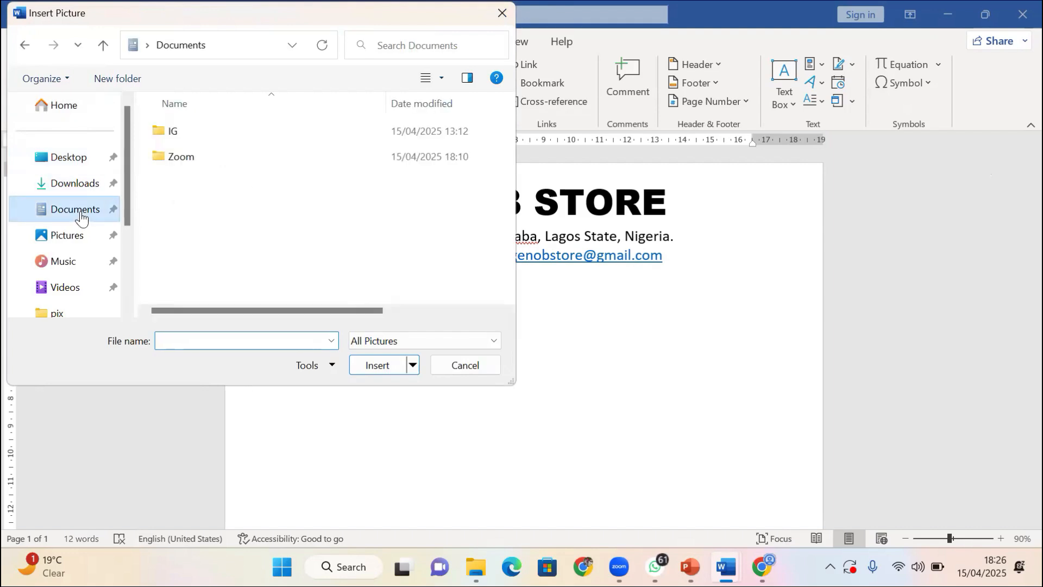
pyautogui.doubleClick(199, 134)
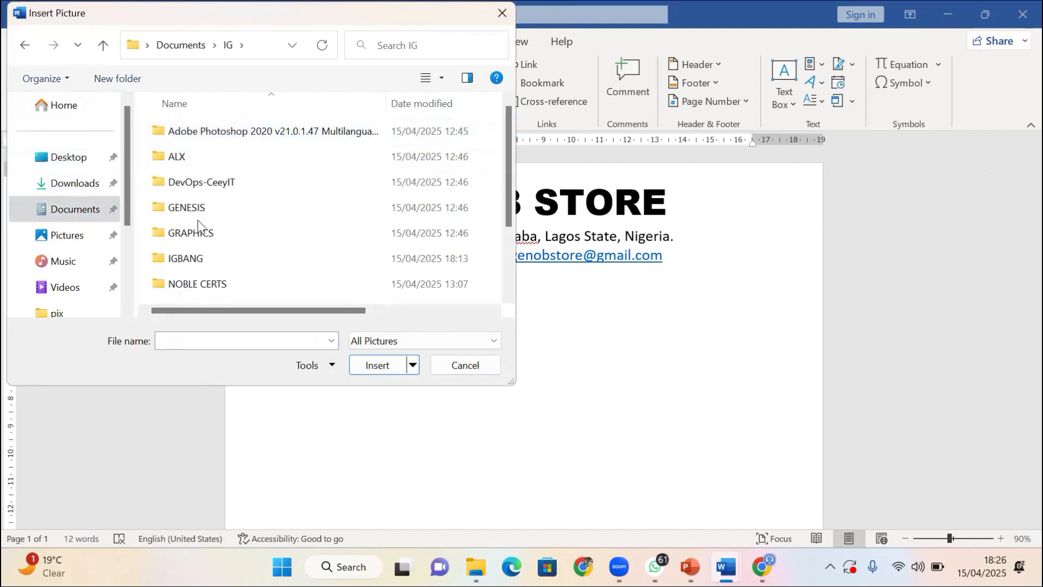
pyautogui.scroll(-1, 200, 220)
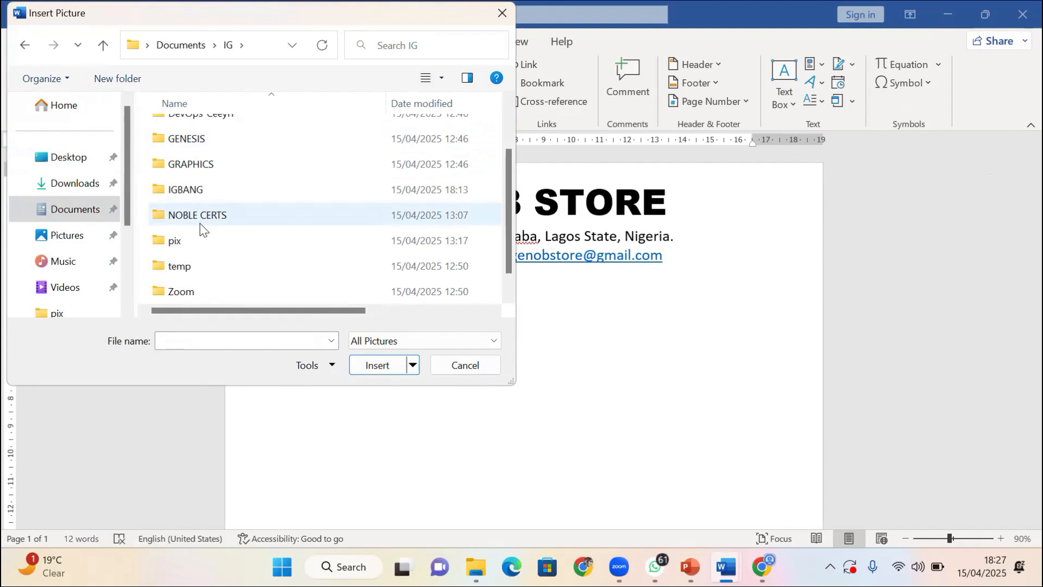
pyautogui.scroll(1, 205, 190)
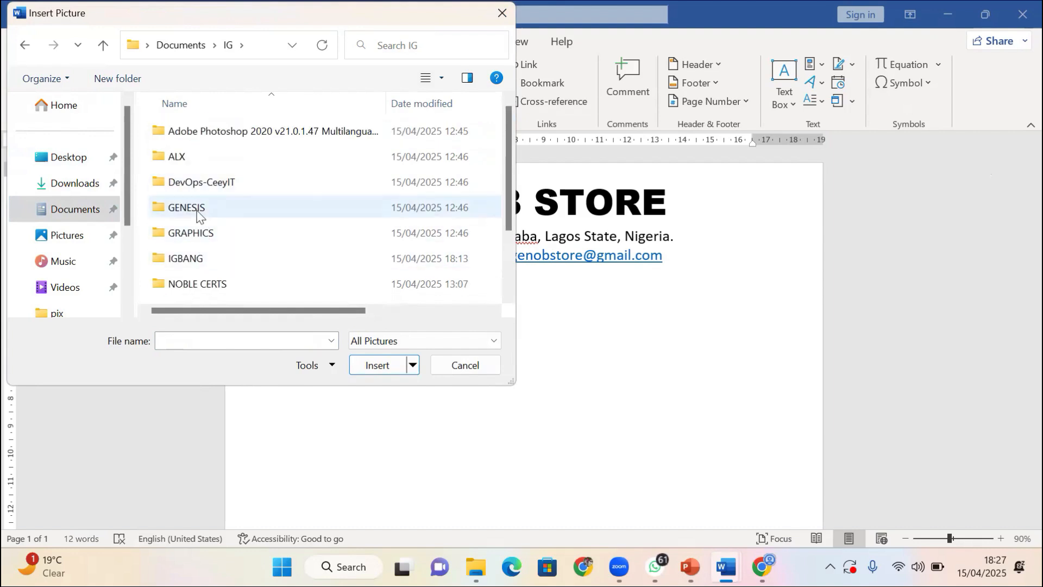
pyautogui.doubleClick(196, 213)
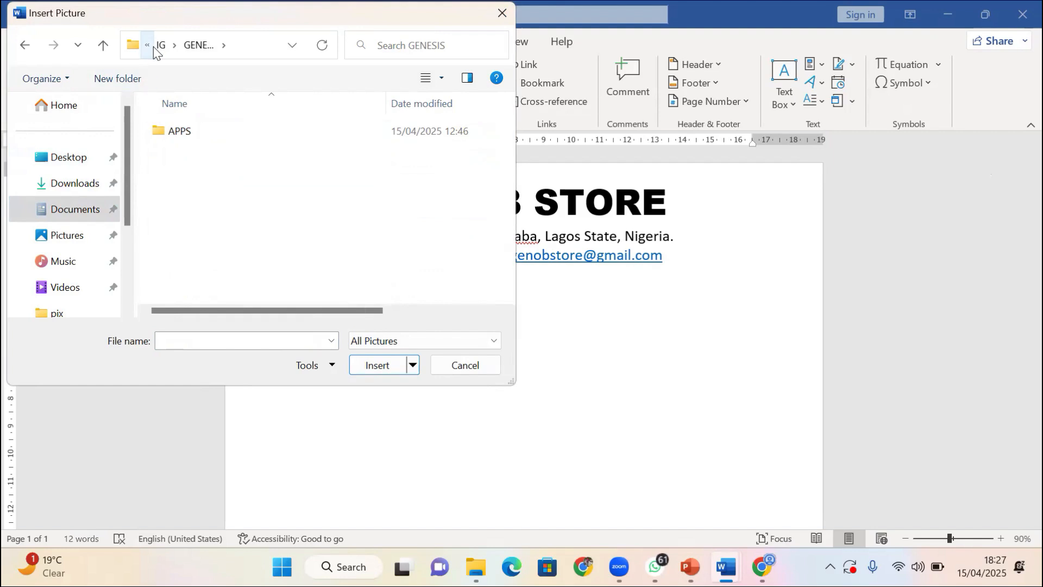
pyautogui.click(164, 47)
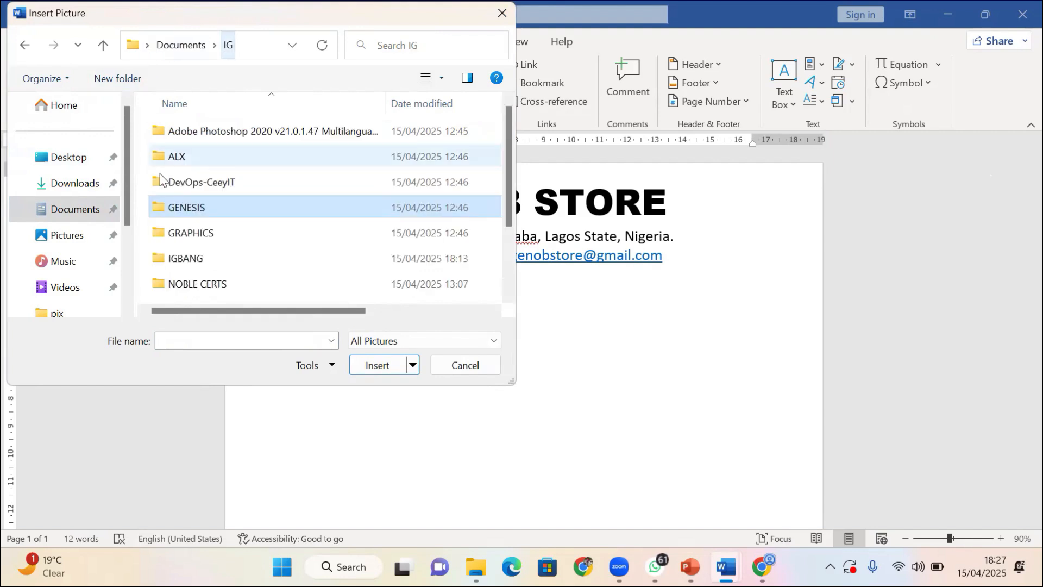
pyautogui.doubleClick(189, 263)
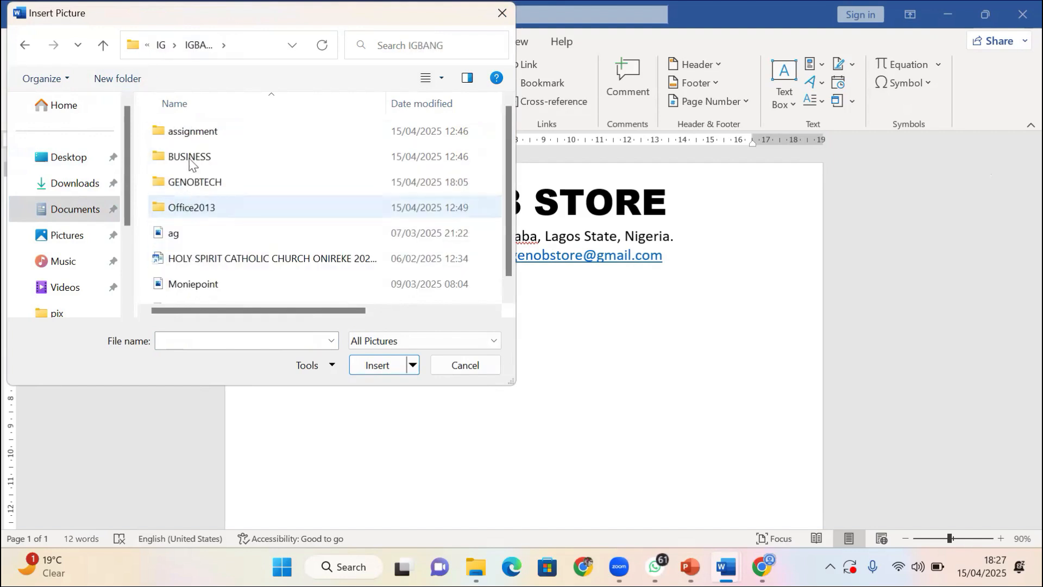
pyautogui.doubleClick(190, 161)
# Insert the 'GENOB STORE.' logo image and move it into the phone and e-mail line
pyautogui.click(279, 144)
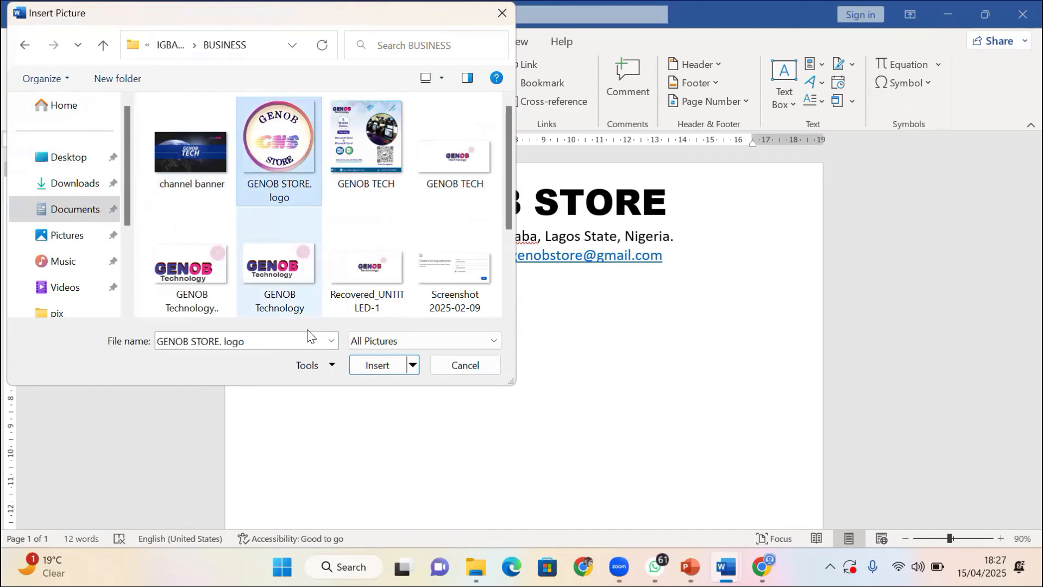
pyautogui.click(370, 363)
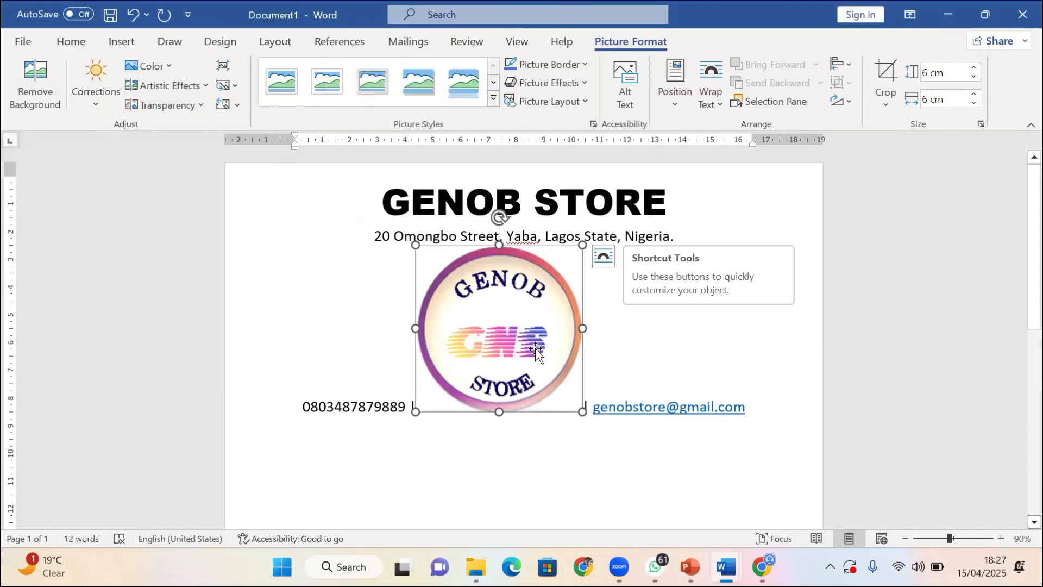
pyautogui.moveTo(535, 353); pyautogui.dragTo(428, 341)
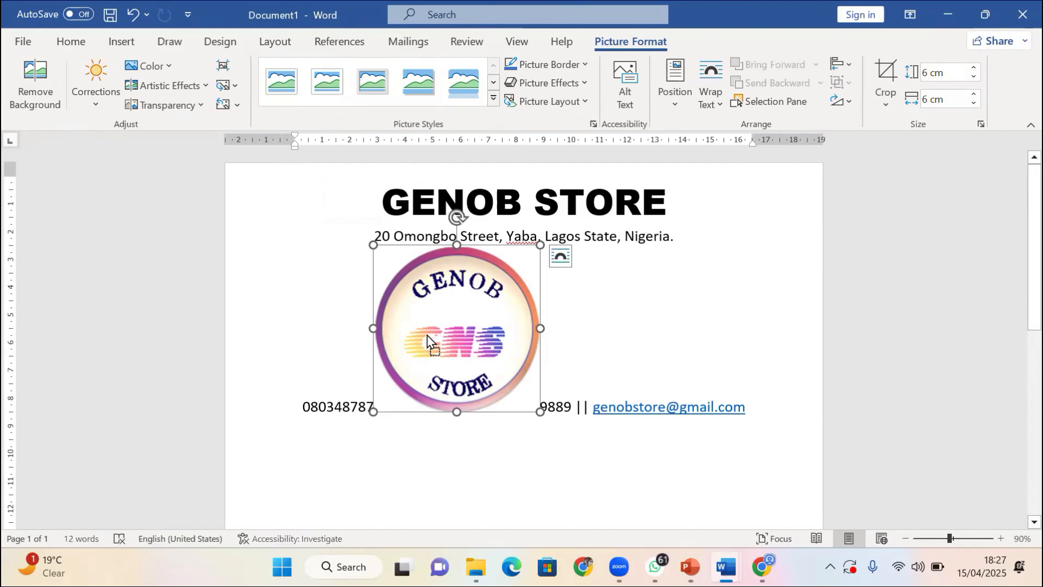
pyautogui.rightClick(512, 356)
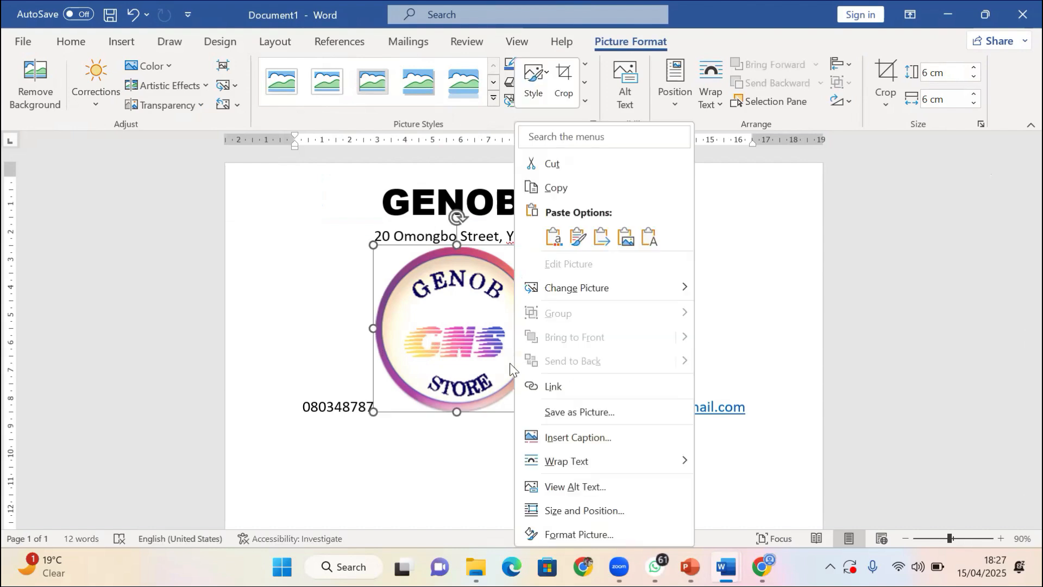
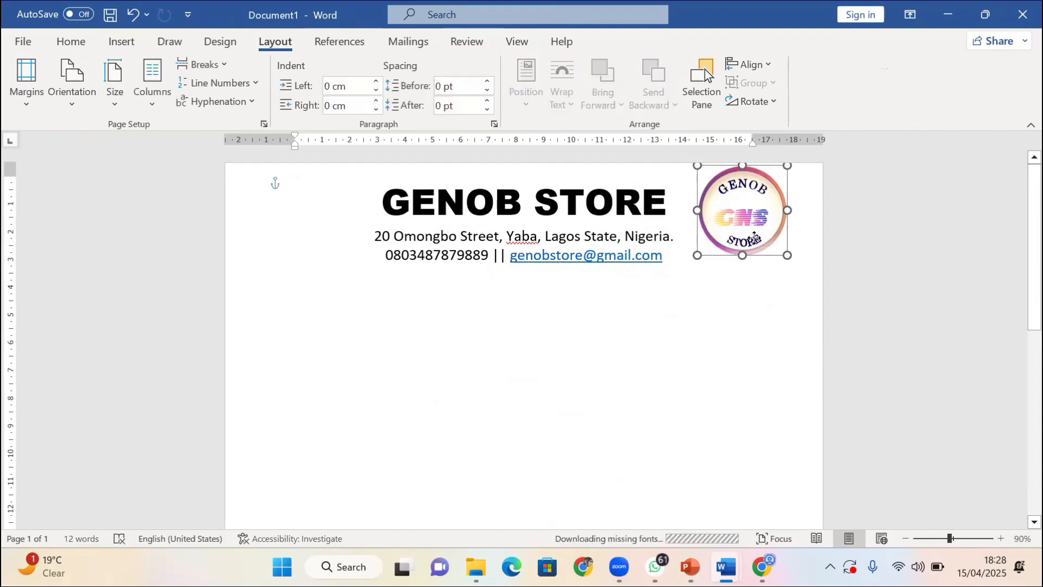
# Move the circular GNS logo from the right to the left of the GENOB STORE title
pyautogui.click(753, 372)
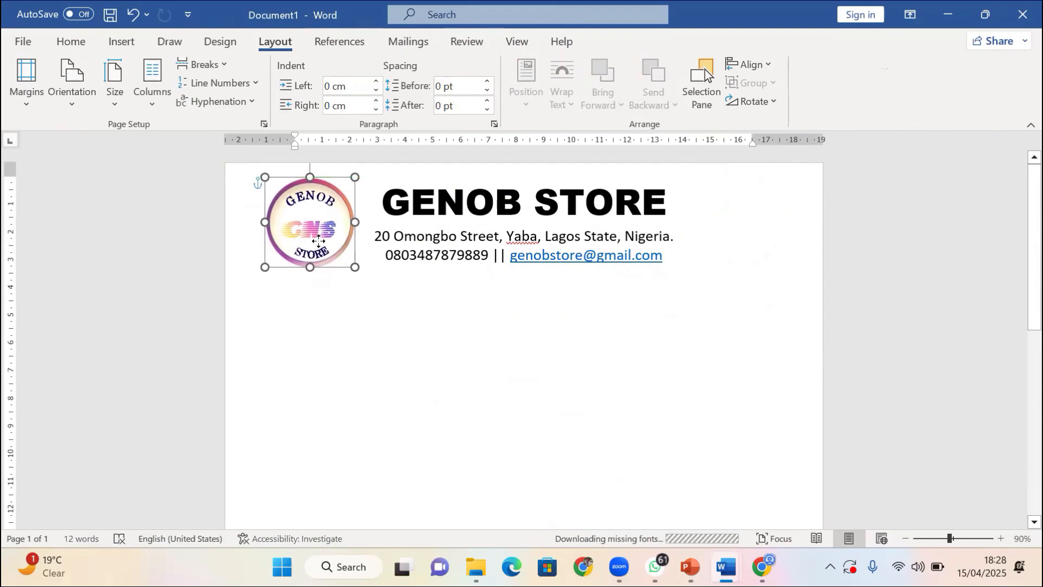
pyautogui.click(466, 400)
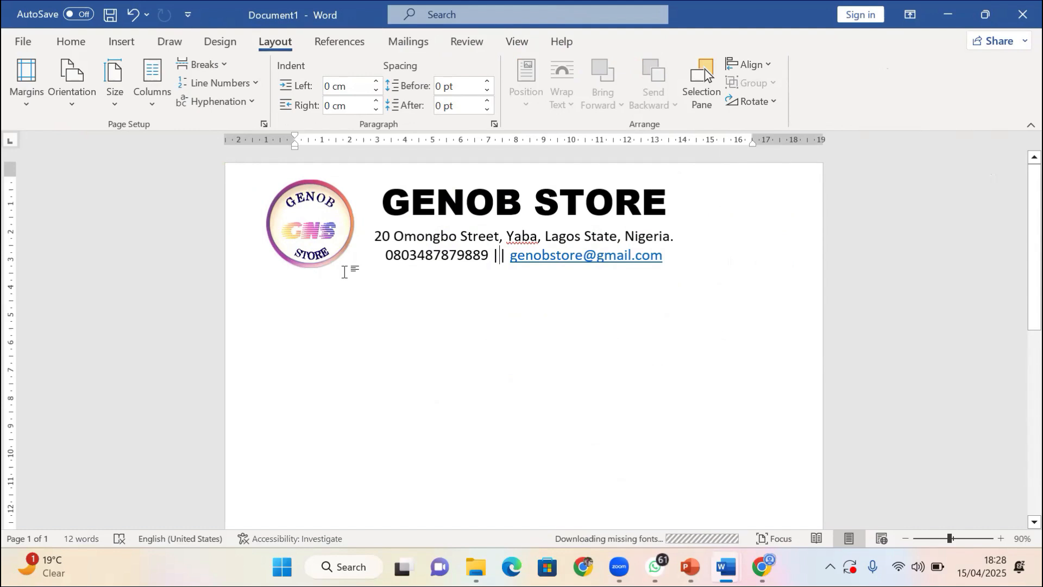
# Draw a straight horizontal line, 21.73 cm wide, across the page beneath the contact details
pyautogui.click(127, 48)
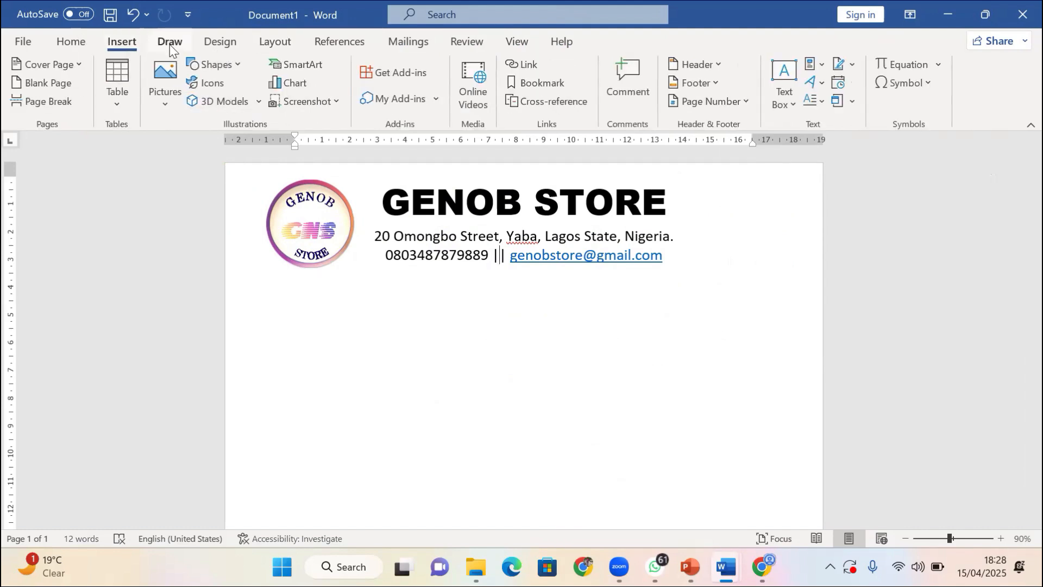
pyautogui.click(170, 45)
pyautogui.click(120, 43)
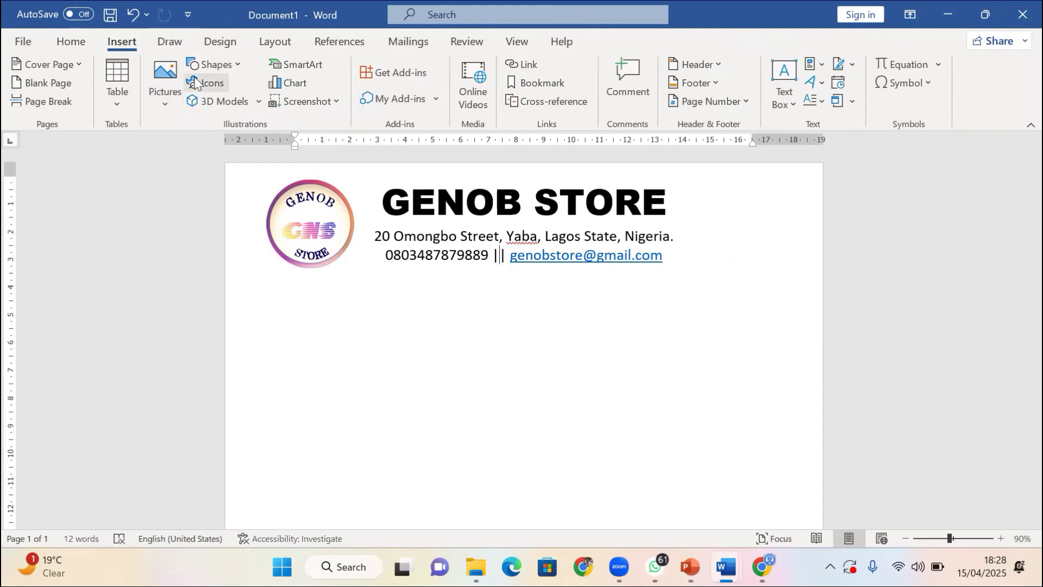
pyautogui.click(215, 64)
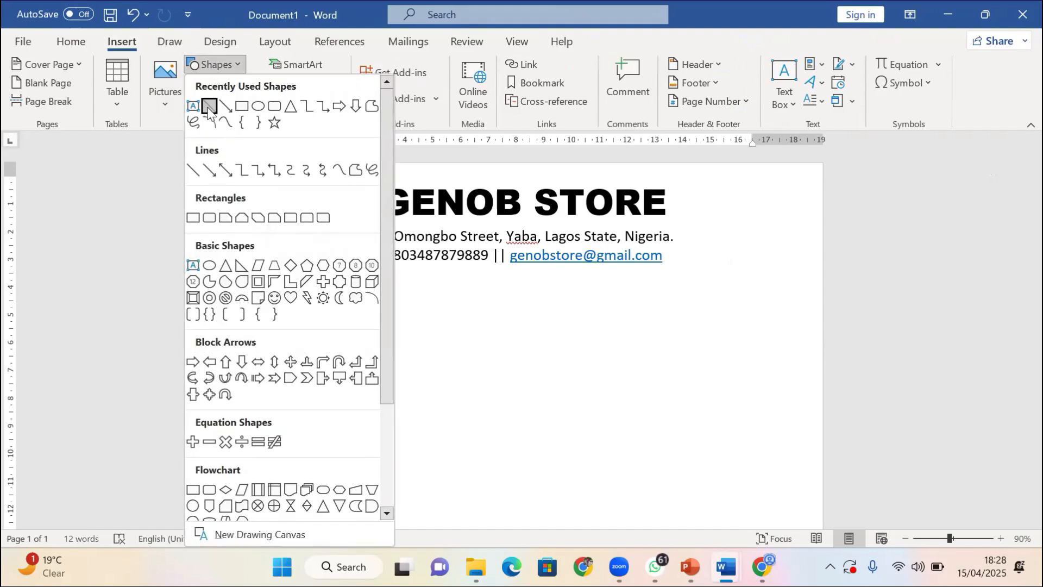
pyautogui.click(223, 106)
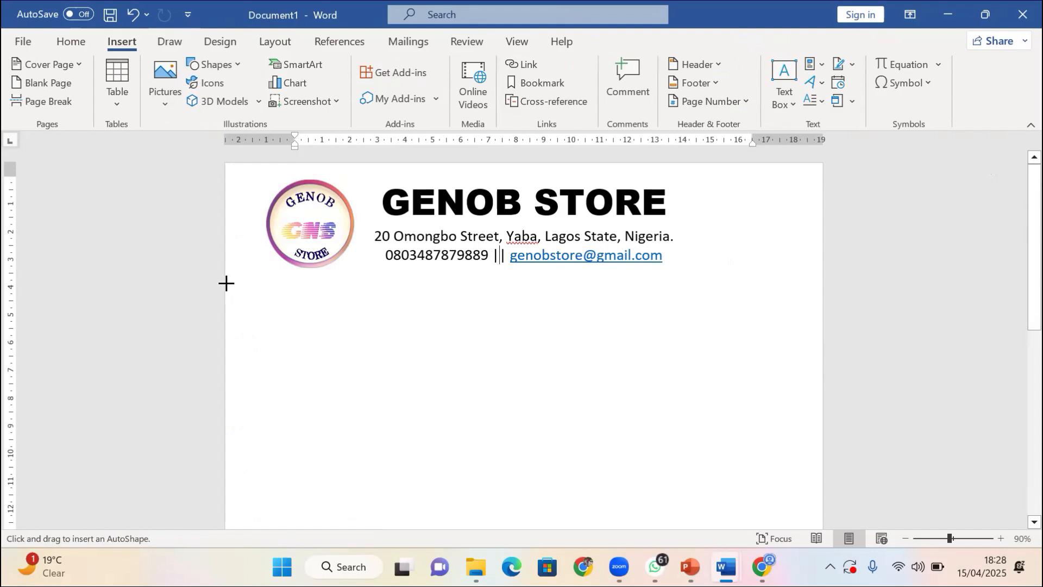
pyautogui.moveTo(226, 284)
pyautogui.mouseDown()
pyautogui.moveTo(619, 311)
pyautogui.moveTo(822, 281)
pyautogui.mouseUp()
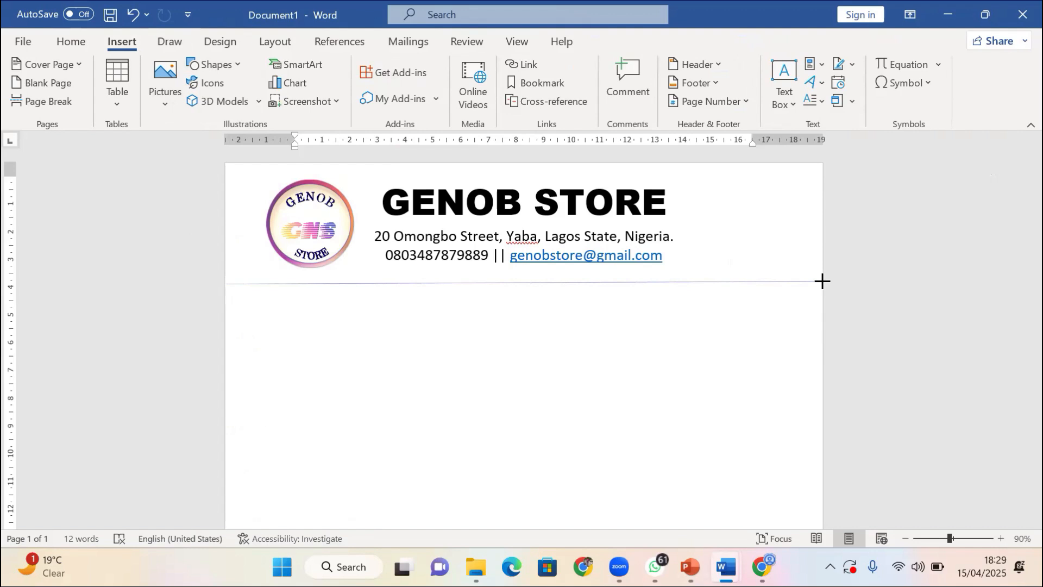
pyautogui.moveTo(822, 281); pyautogui.dragTo(827, 283)
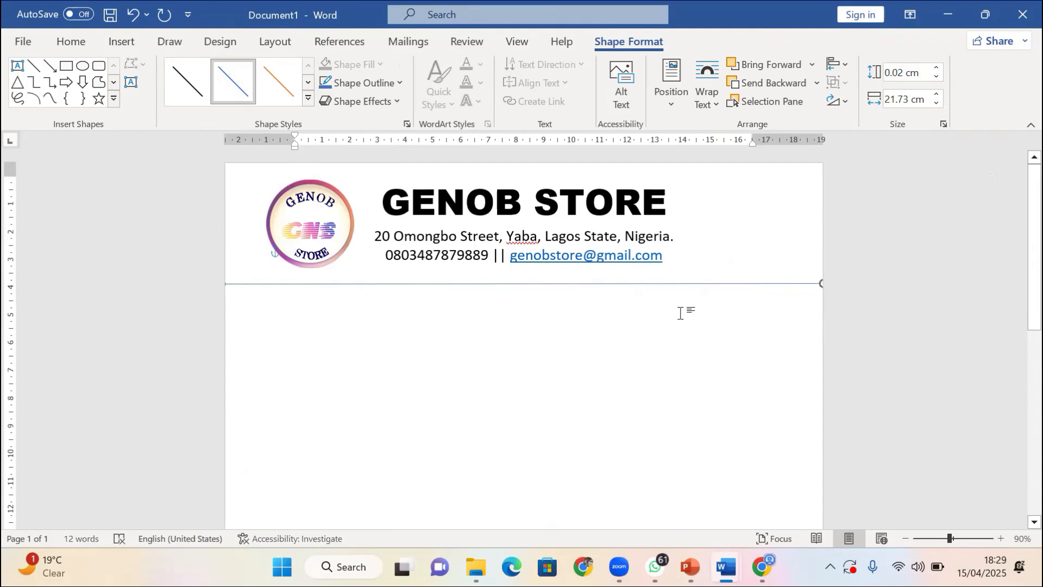
# Give the horizontal line a 3 pt outline weight
pyautogui.click(383, 209)
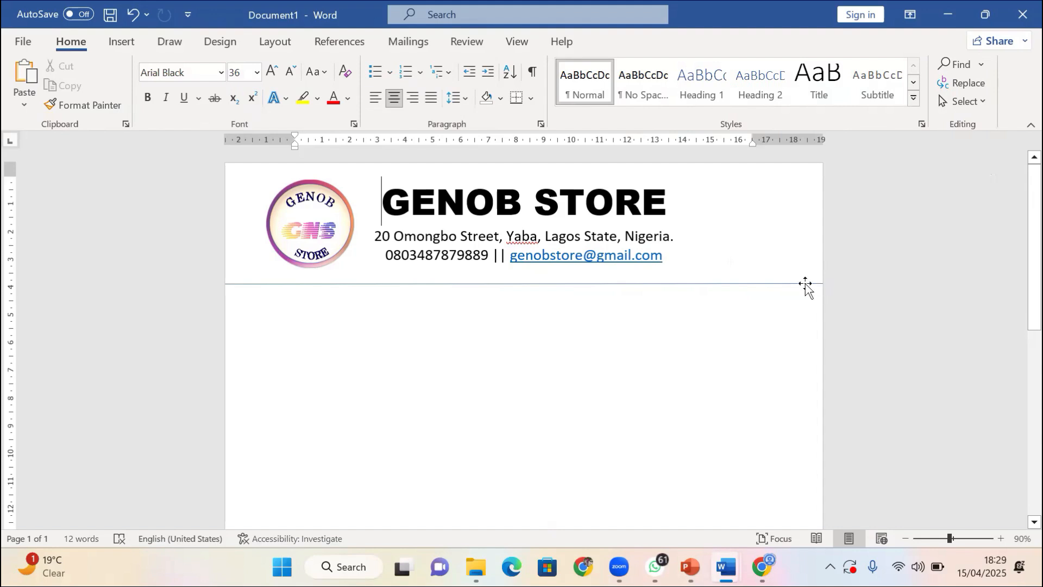
pyautogui.click(469, 283)
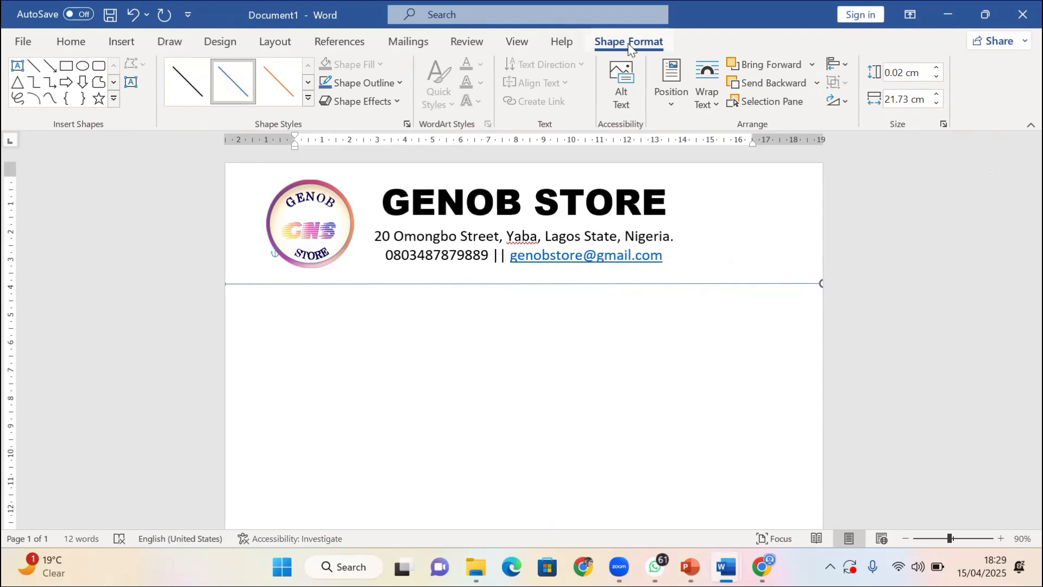
pyautogui.click(363, 83)
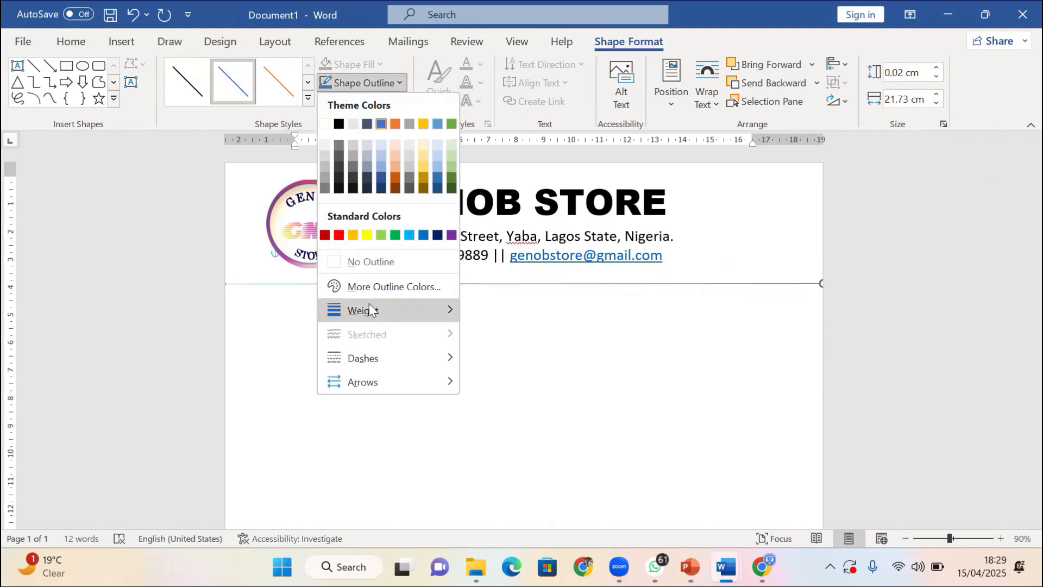
pyautogui.moveTo(369, 309)
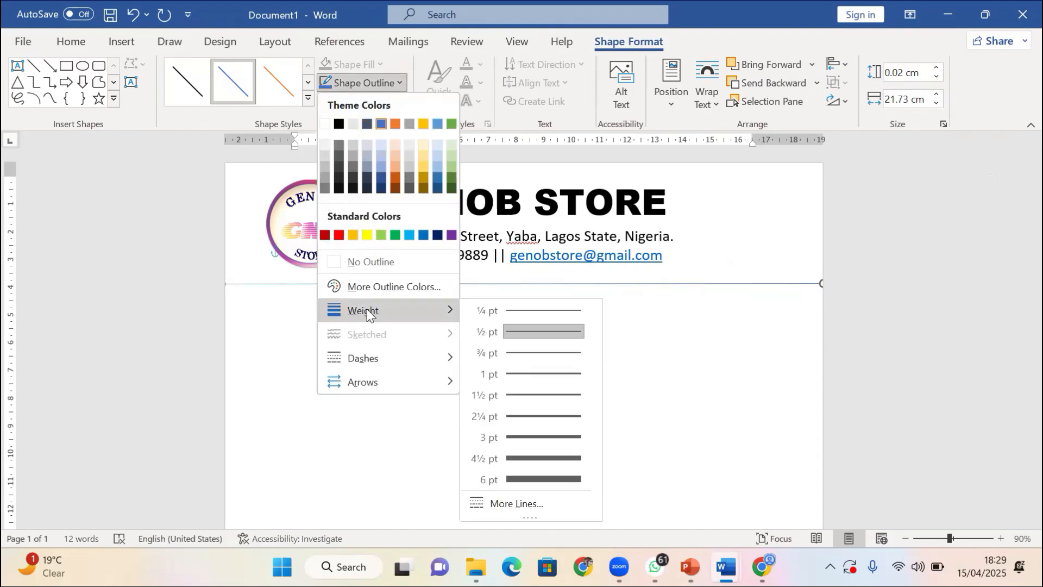
pyautogui.click(570, 438)
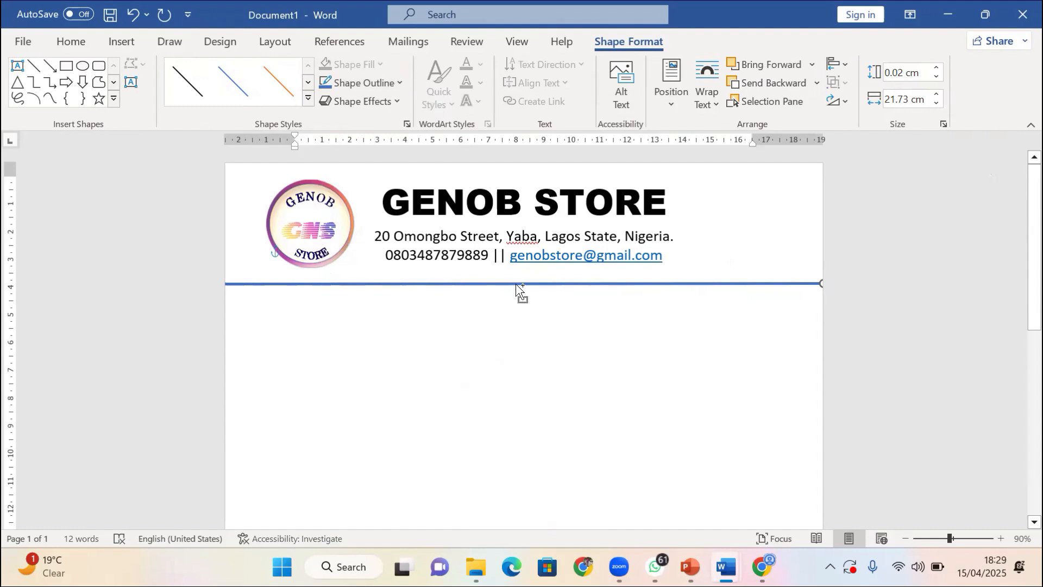
# Duplicate the line just below the original to form a double rule
pyautogui.moveTo(516, 283); pyautogui.dragTo(522, 295)
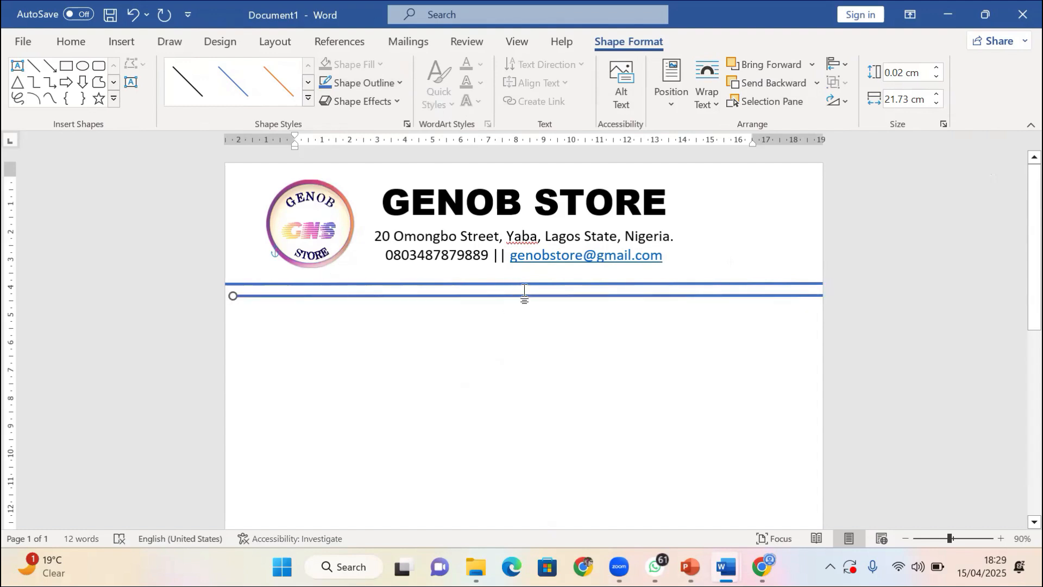
pyautogui.moveTo(524, 297); pyautogui.dragTo(515, 288)
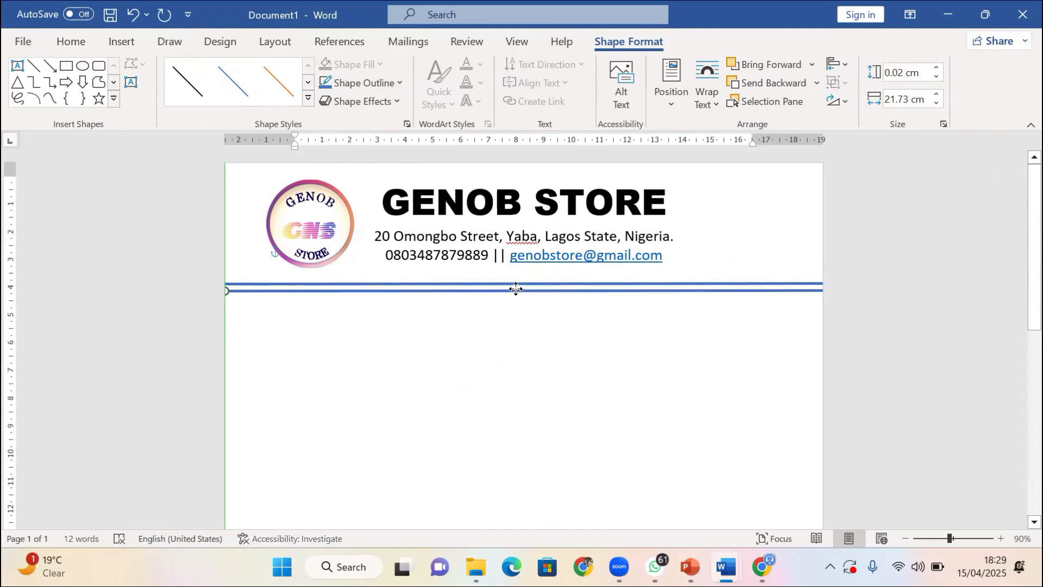
pyautogui.click(401, 83)
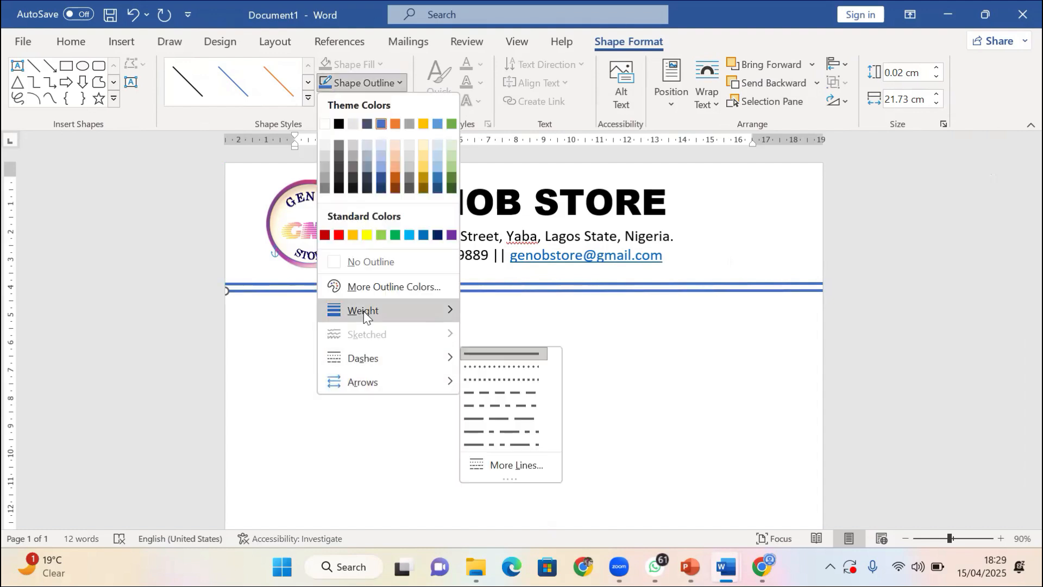
pyautogui.moveTo(383, 312)
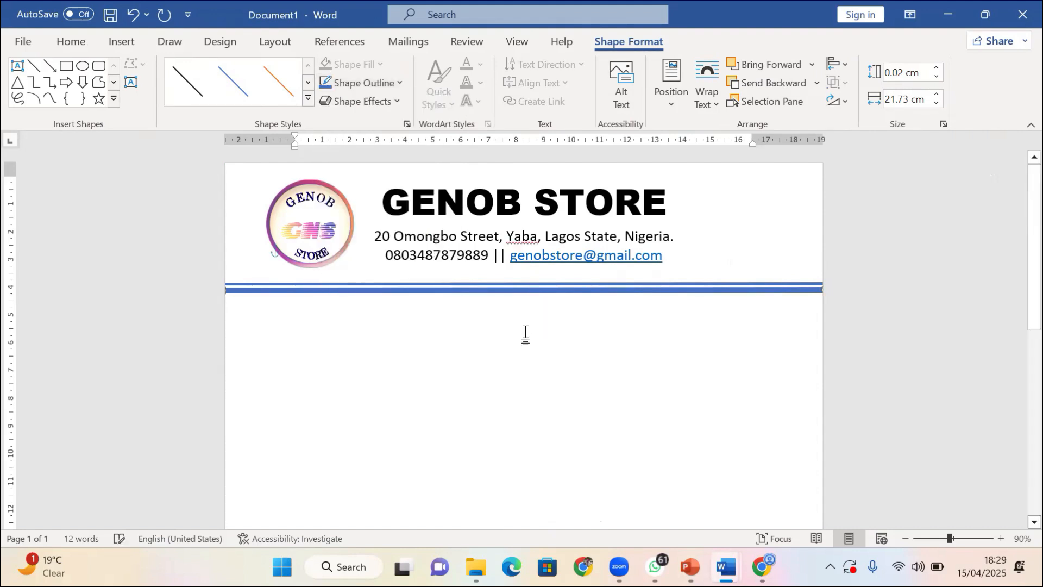
# Clear the stray text selection and set the lower line's outline colour to blue
pyautogui.moveTo(526, 321); pyautogui.dragTo(457, 141)
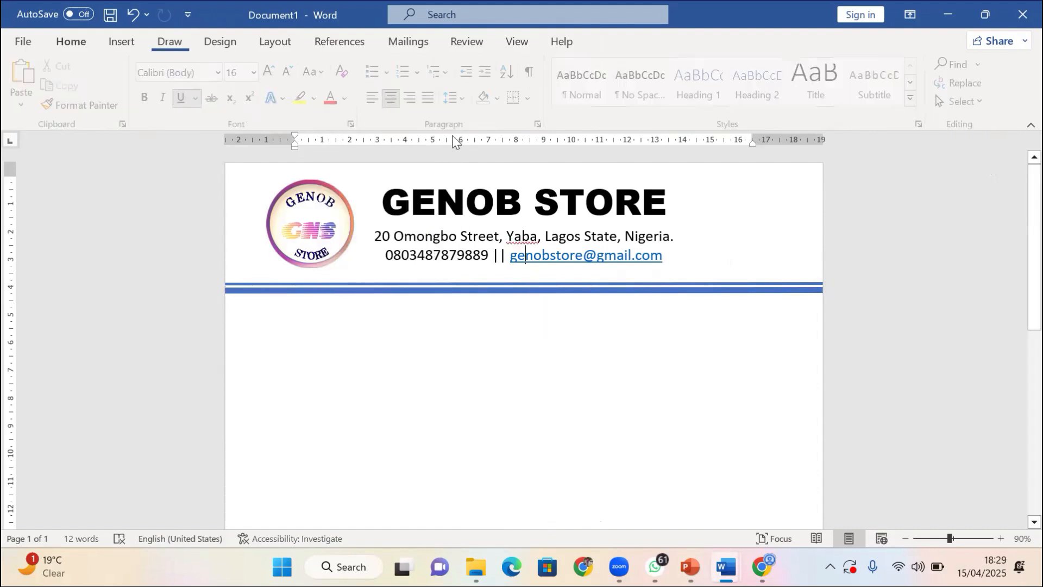
pyautogui.click(473, 286)
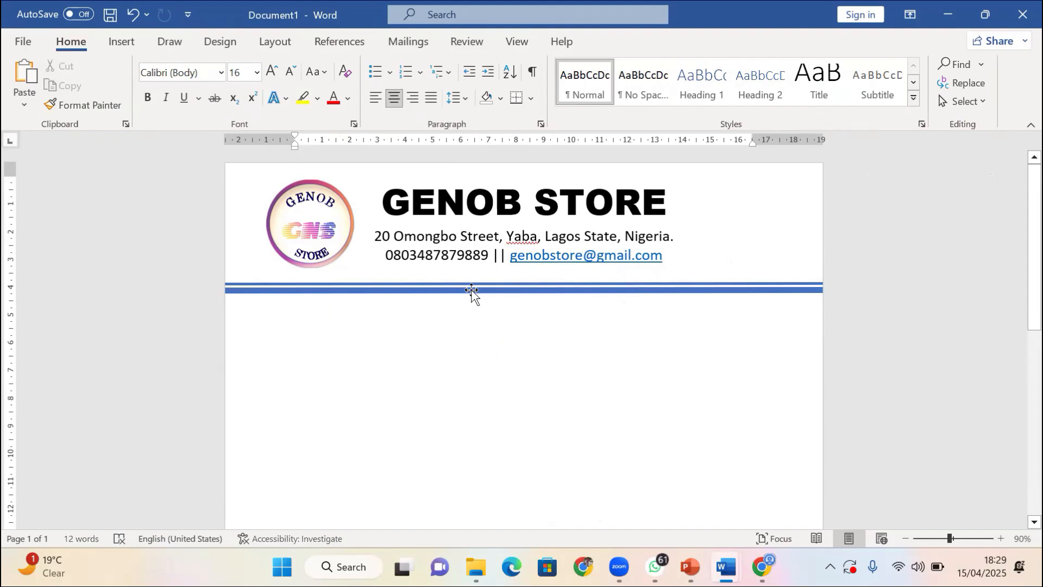
pyautogui.click(470, 290)
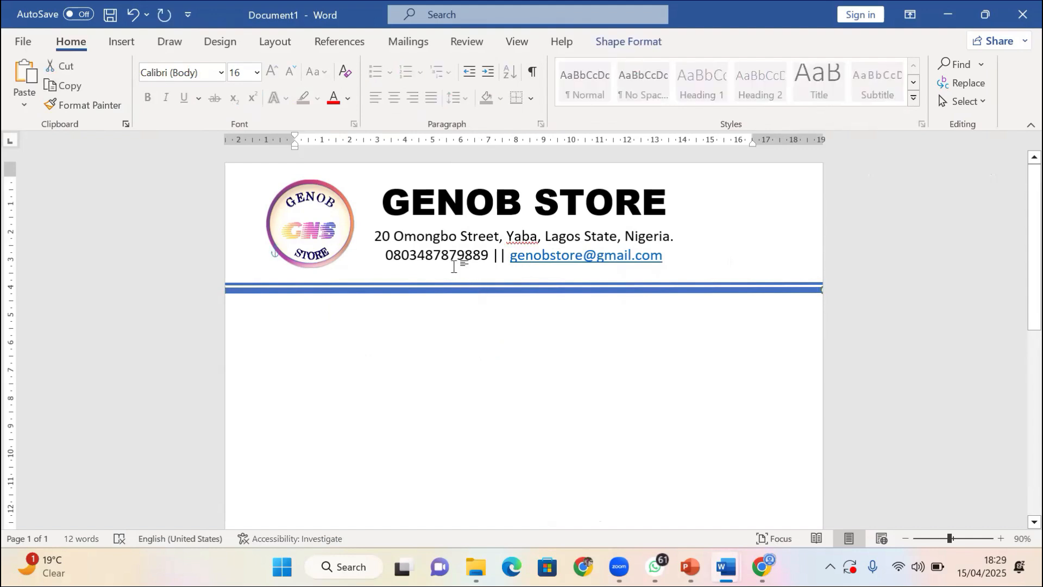
pyautogui.click(611, 43)
pyautogui.click(375, 84)
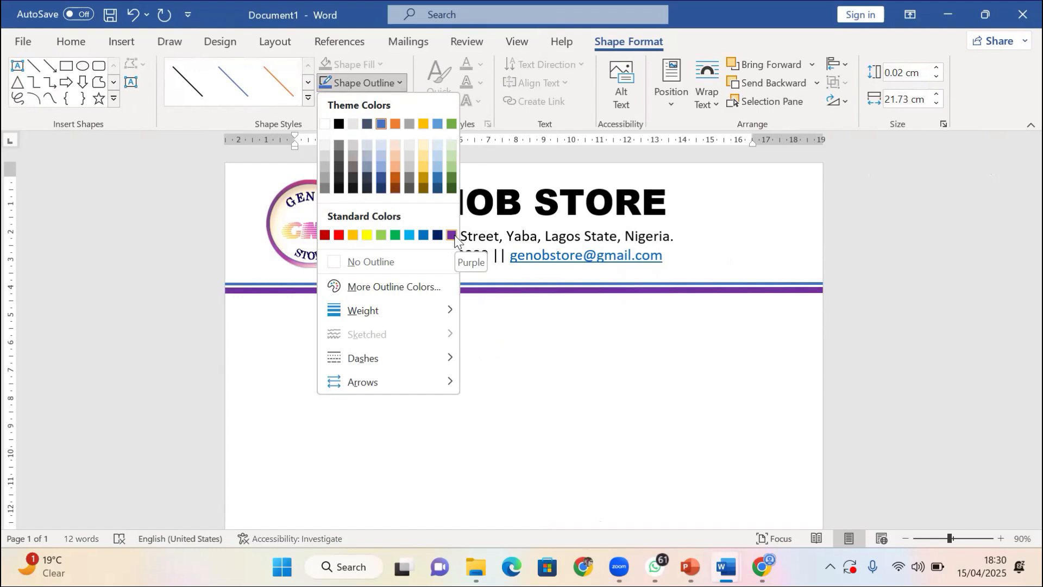
pyautogui.click(423, 235)
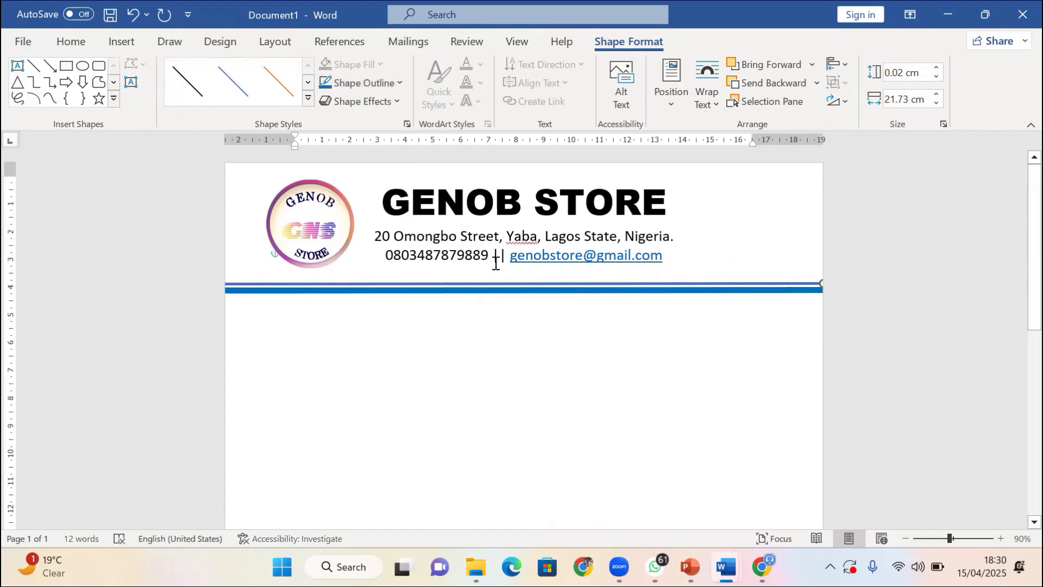
# Make the upper line of the double rule red
pyautogui.click(344, 85)
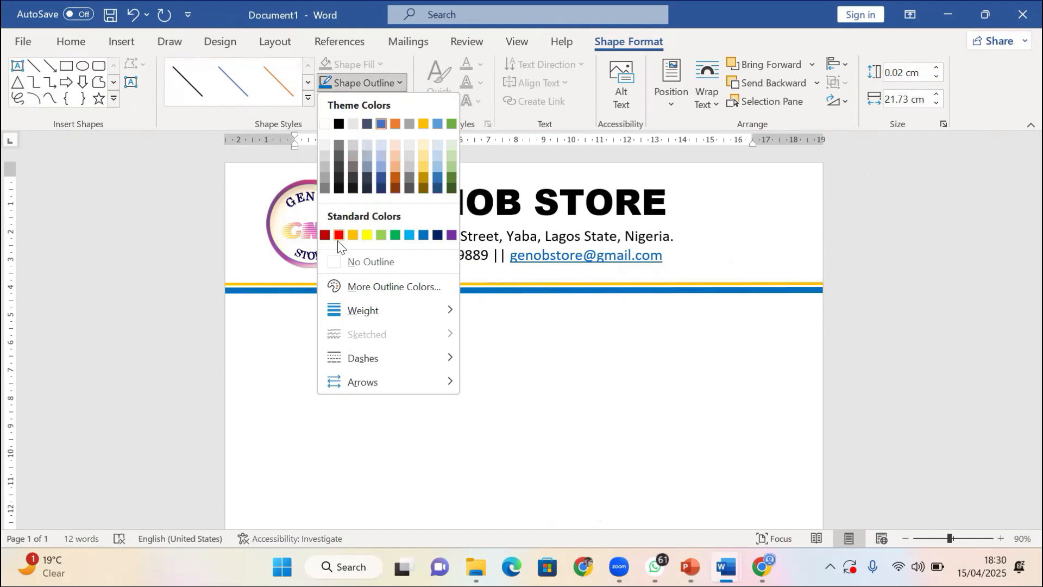
pyautogui.click(338, 236)
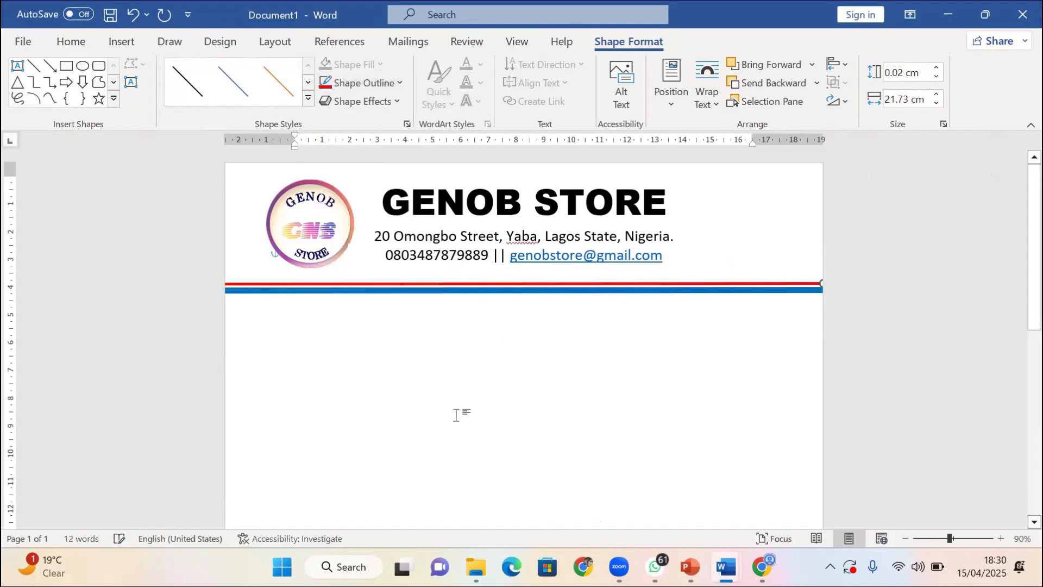
pyautogui.click(481, 371)
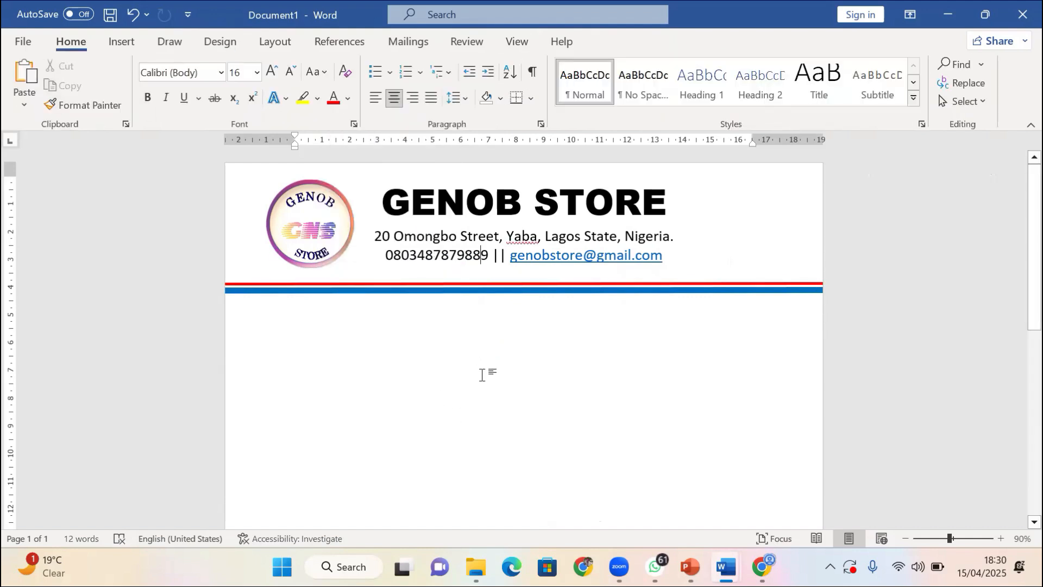
pyautogui.scroll(-2, 407, 326)
pyautogui.click(302, 260)
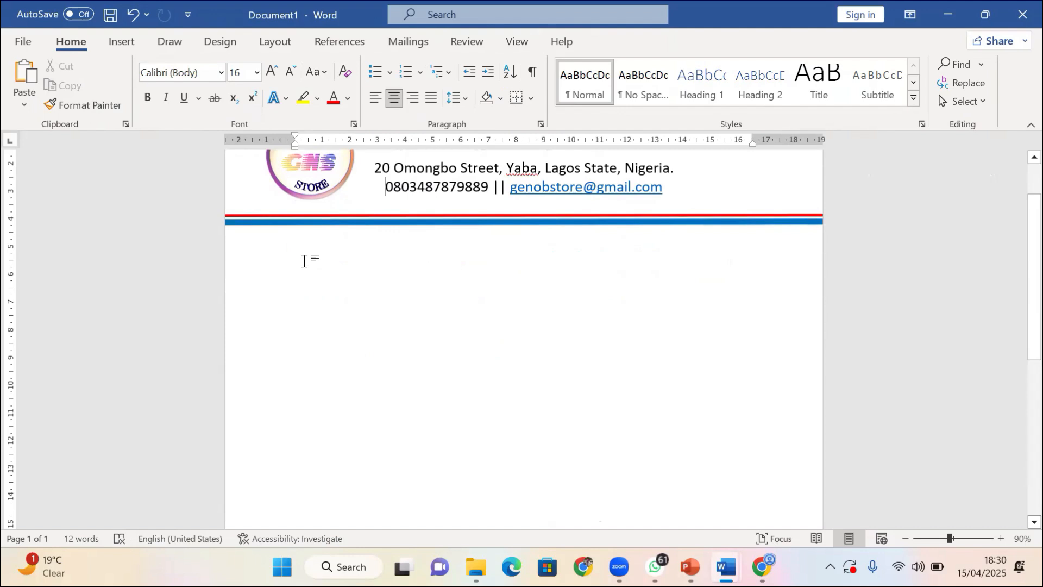
pyautogui.doubleClick(336, 252)
pyautogui.hotkey('ctrl', 'z')
pyautogui.scroll(2, 317, 264)
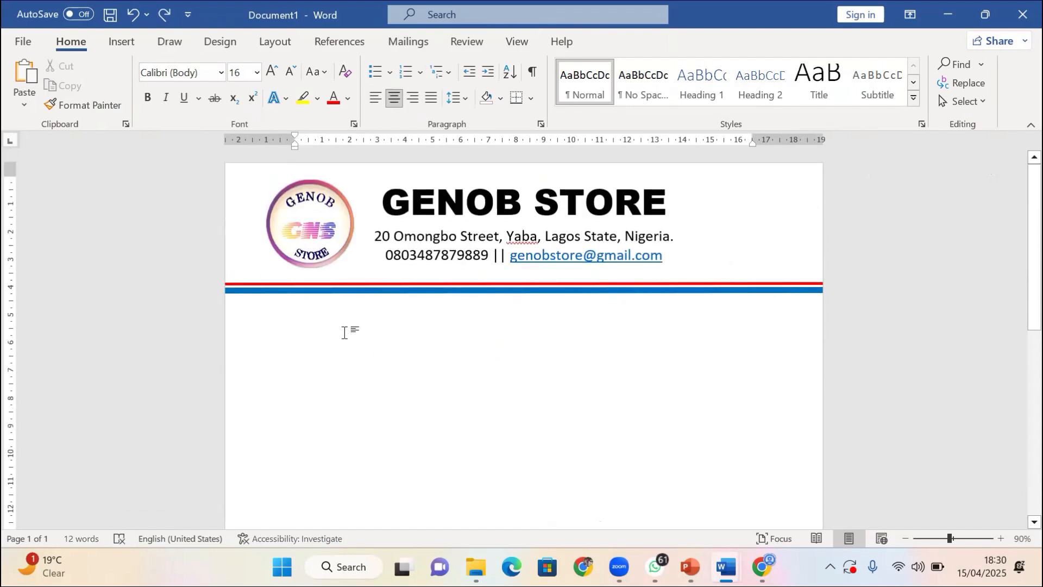
pyautogui.doubleClick(332, 331)
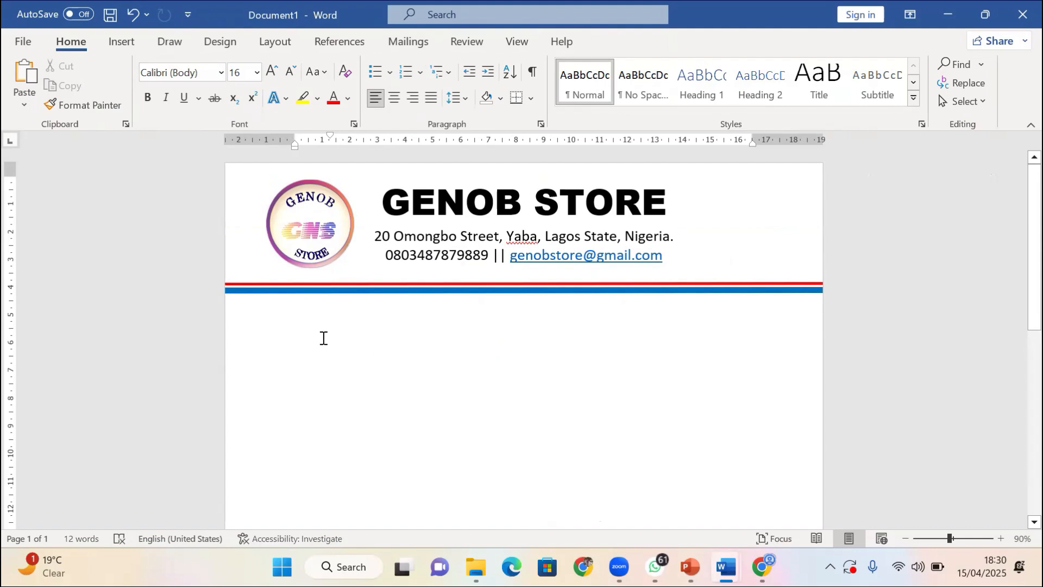
pyautogui.hotkey('ctrl', 'z')
pyautogui.click(279, 334)
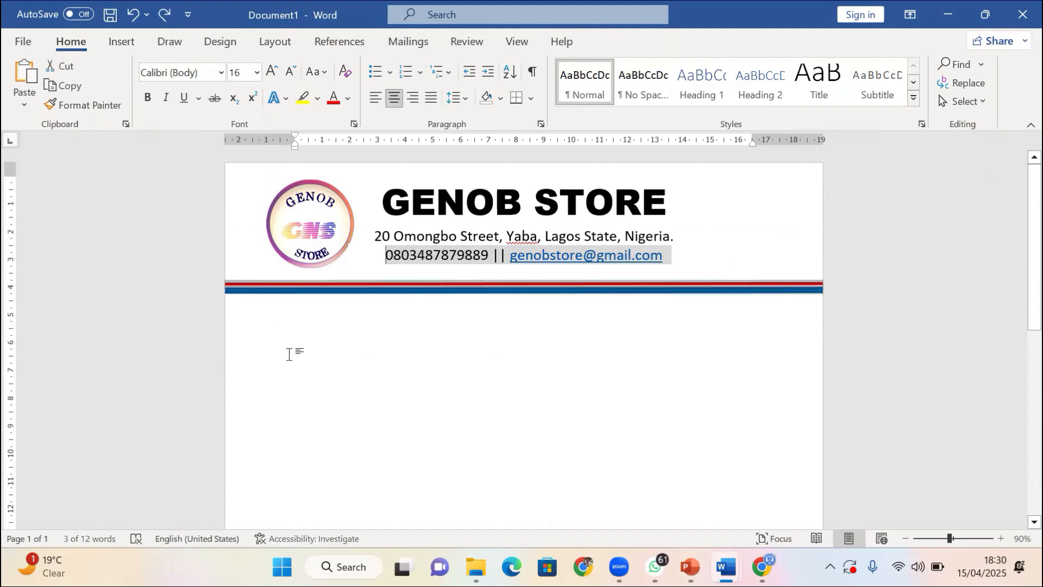
pyautogui.click(312, 337)
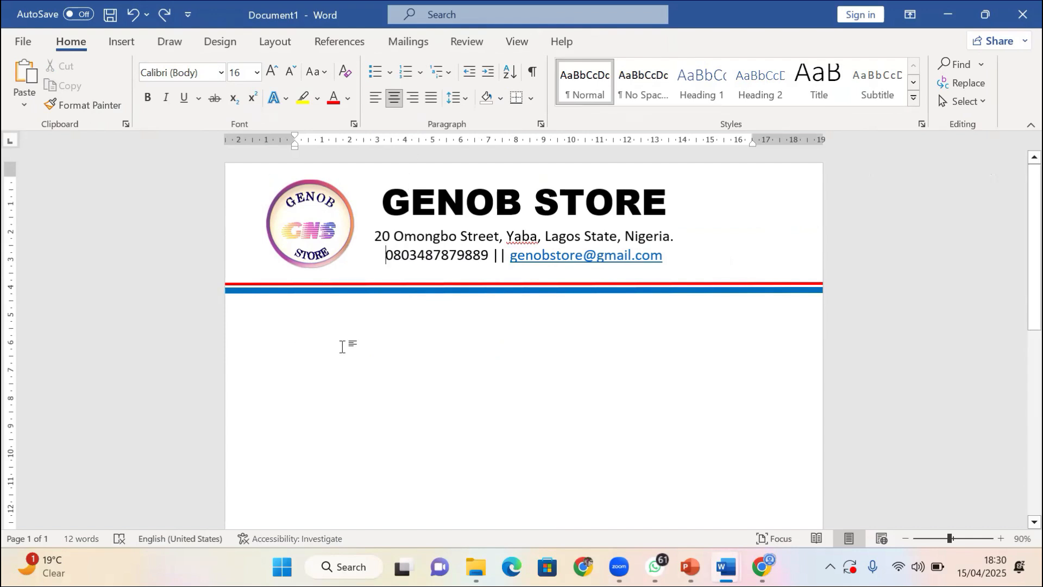
pyautogui.scroll(-3, 267, 342)
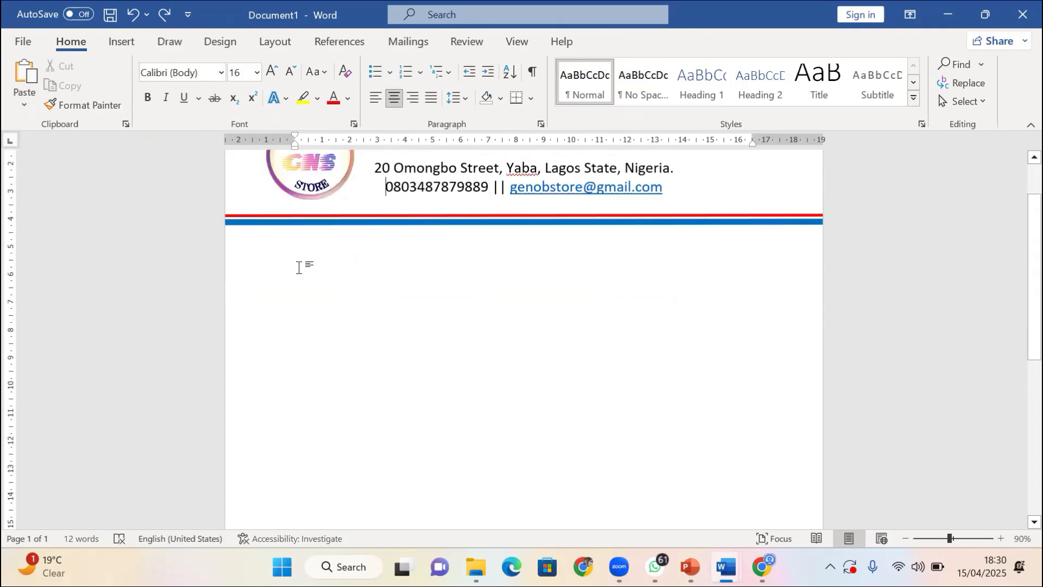
pyautogui.scroll(3, 299, 268)
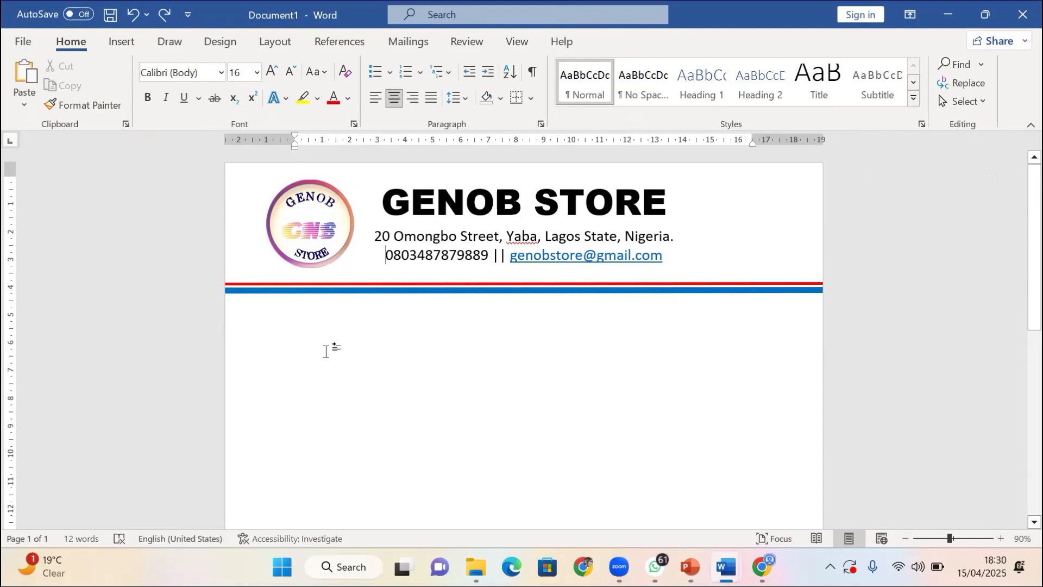
pyautogui.click(377, 291)
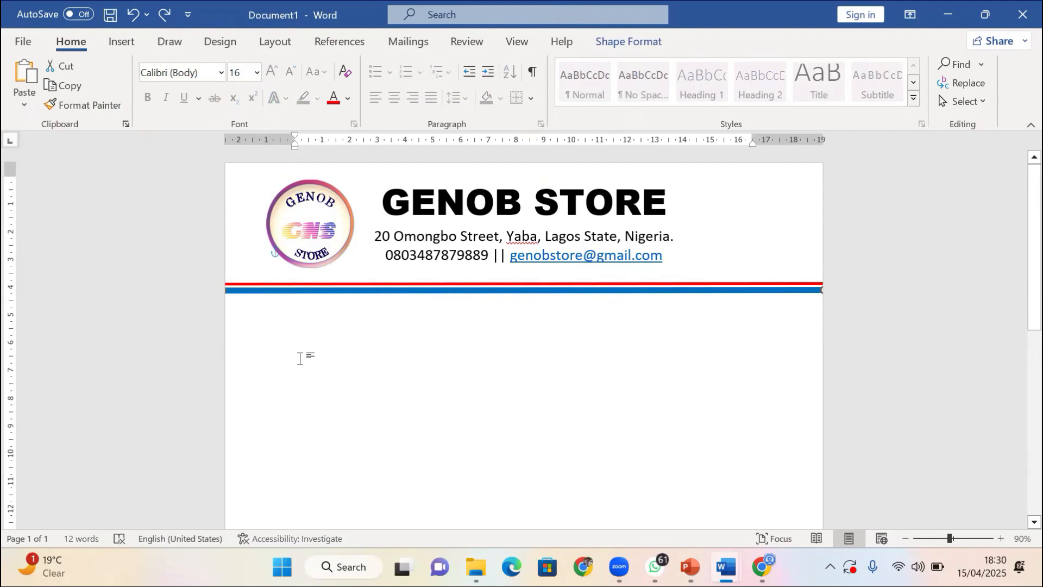
pyautogui.click(337, 357)
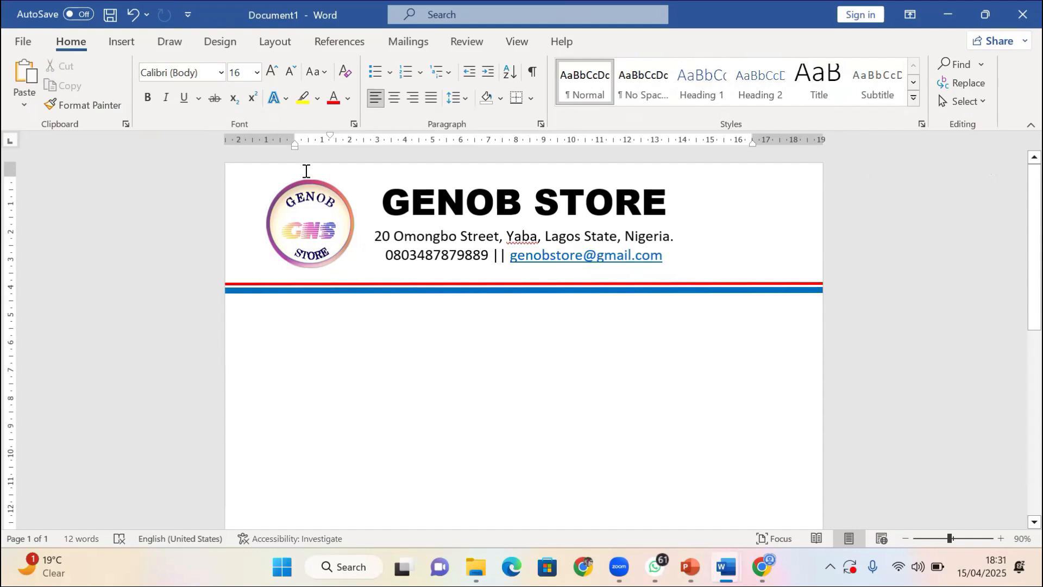
# Check the letterhead in print preview, then bring up the Insert Table size grid
pyautogui.hotkey('ctrl', 'p')
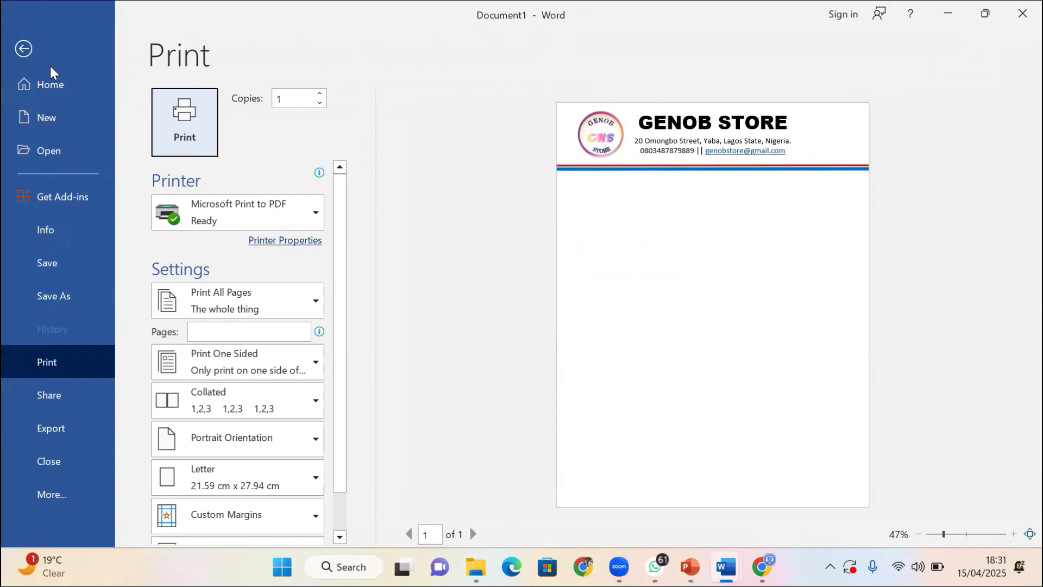
pyautogui.press('Escape')
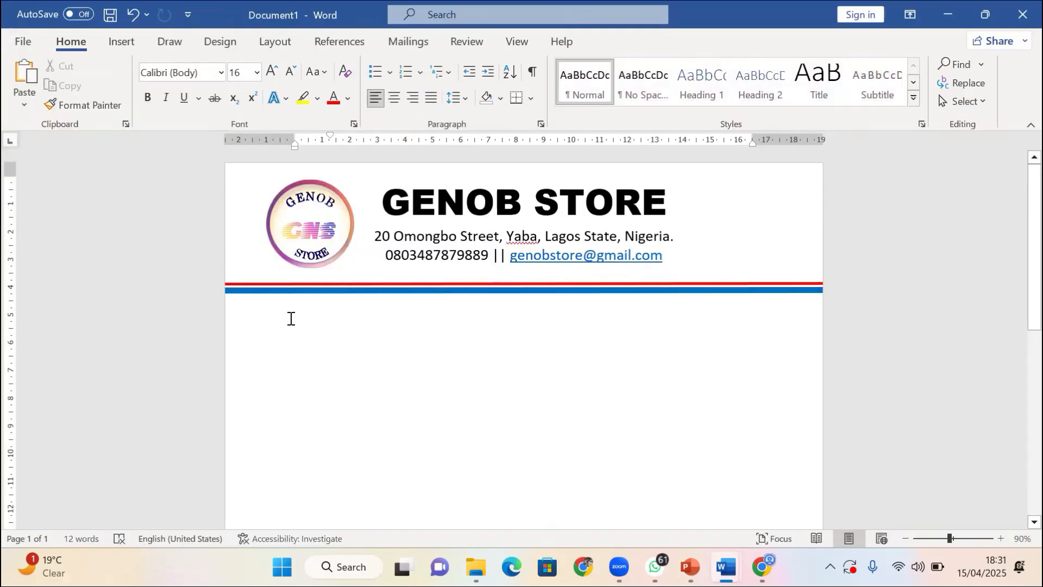
pyautogui.click(121, 42)
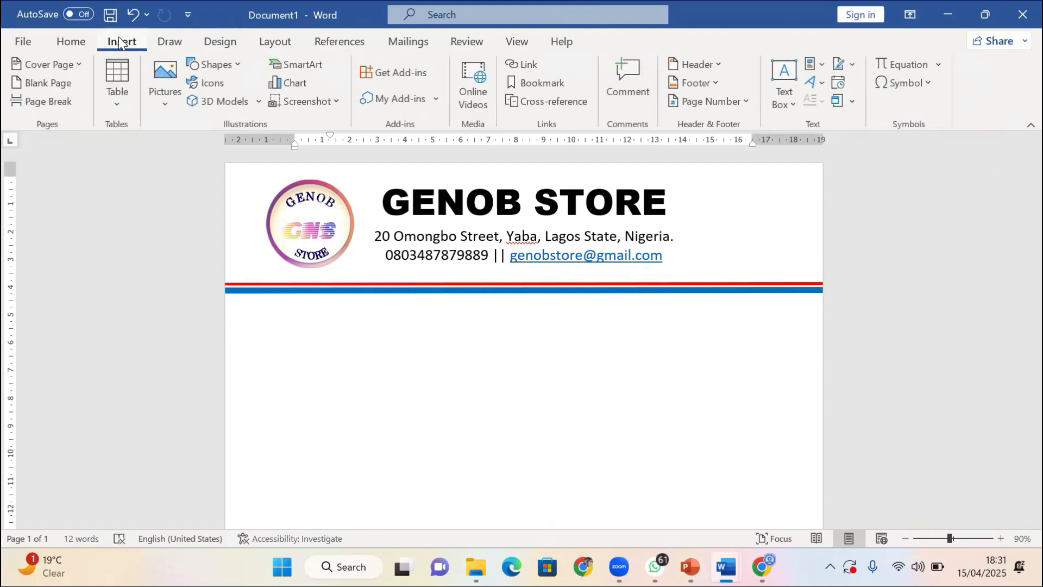
pyautogui.click(114, 105)
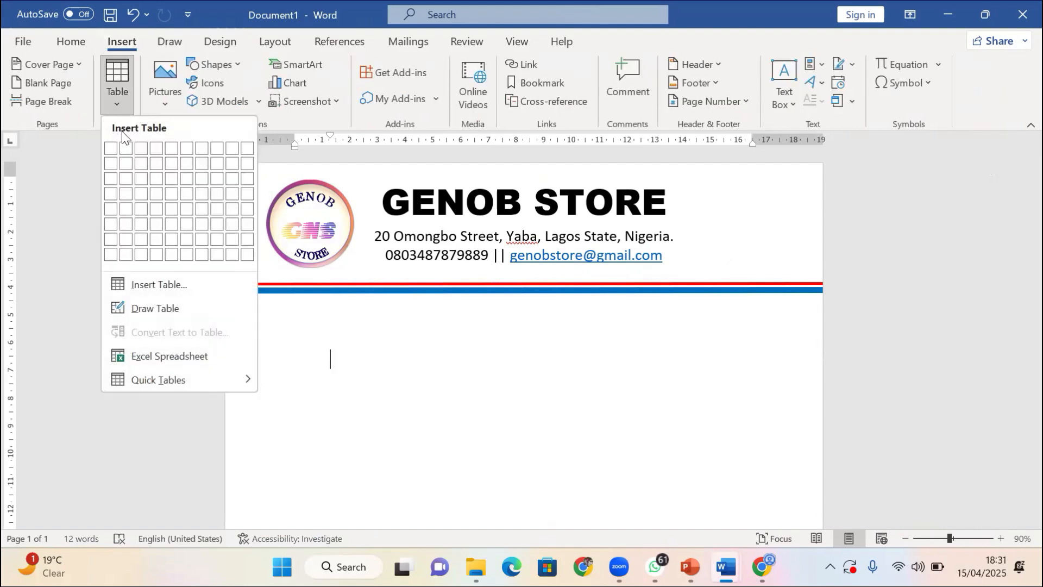
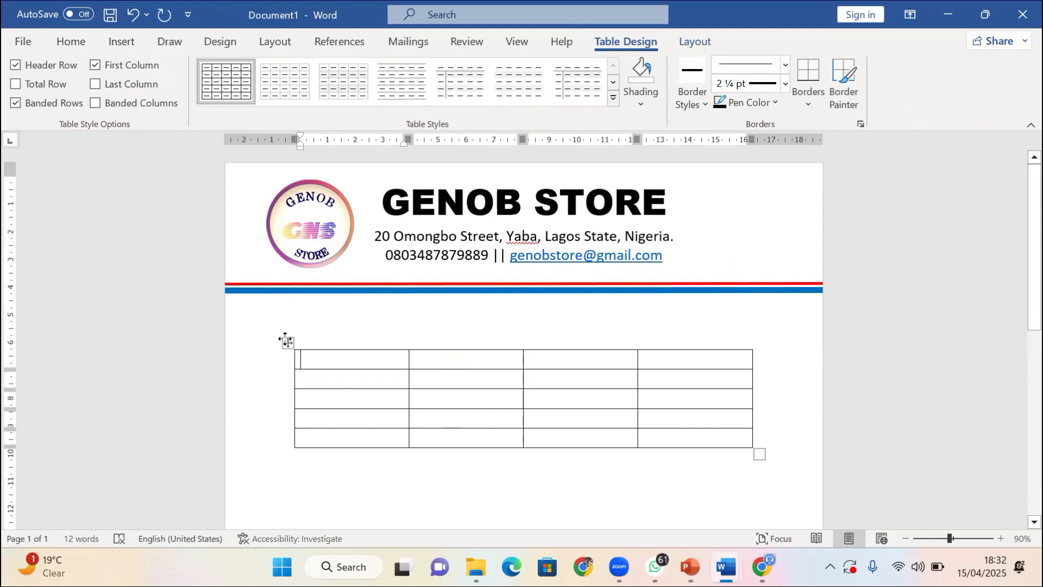
# Select the earlier four-column table and bring up its Delete options
pyautogui.click(287, 342)
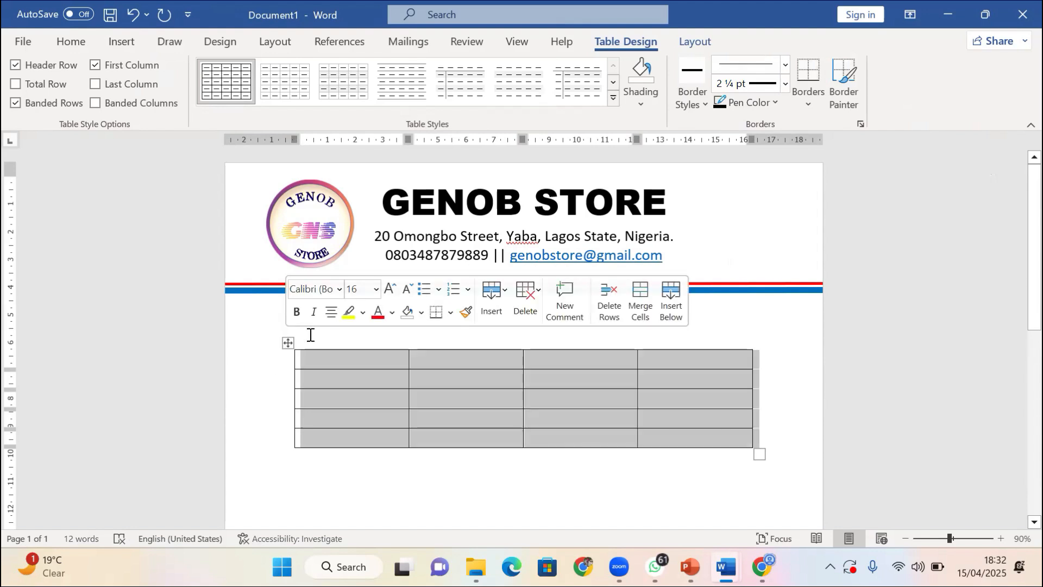
pyautogui.click(288, 343)
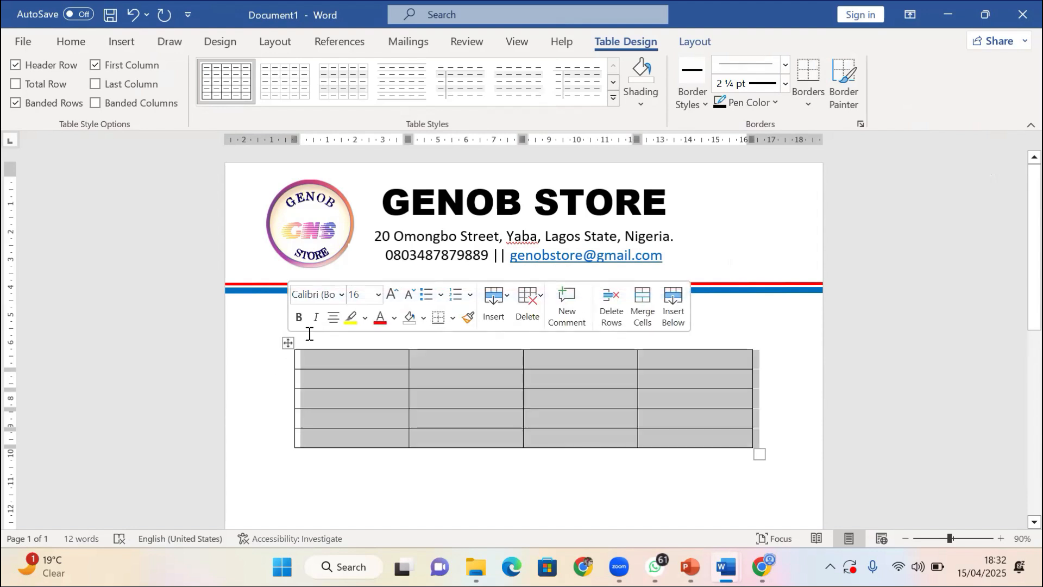
pyautogui.click(527, 320)
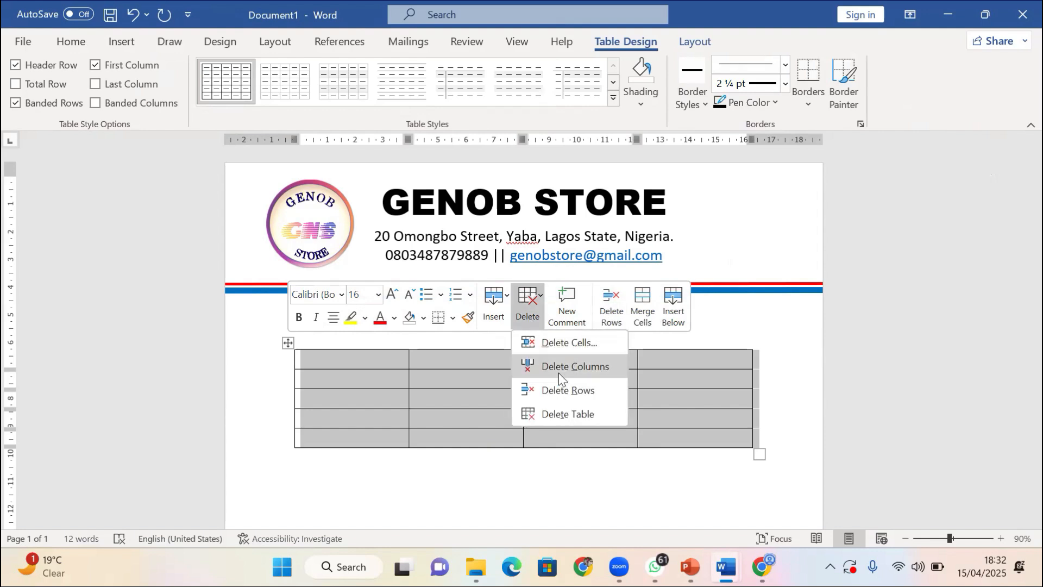
# Delete the old table and insert a new table with 4 columns and 5 rows
pyautogui.click(574, 416)
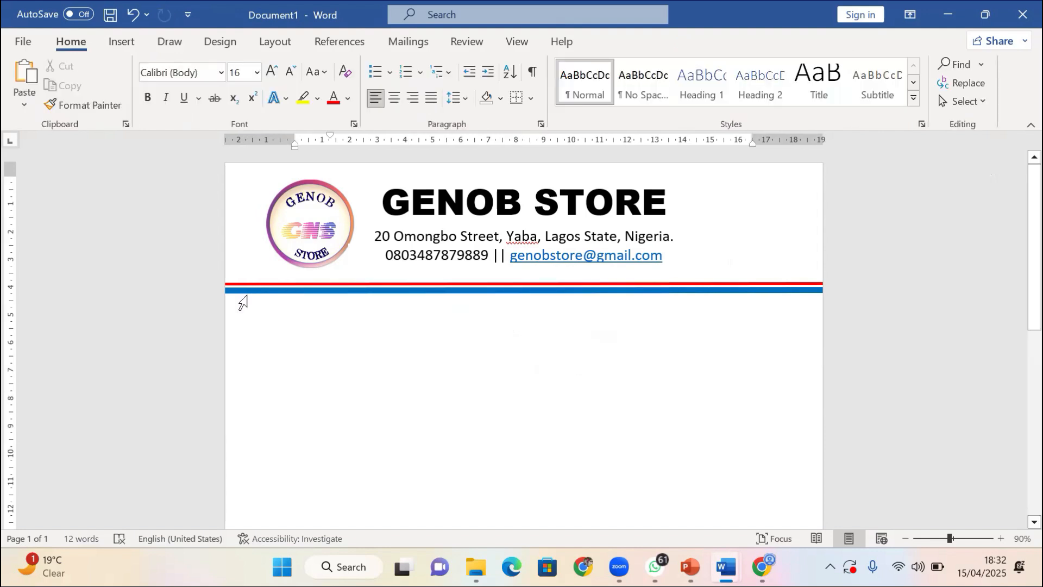
pyautogui.click(122, 41)
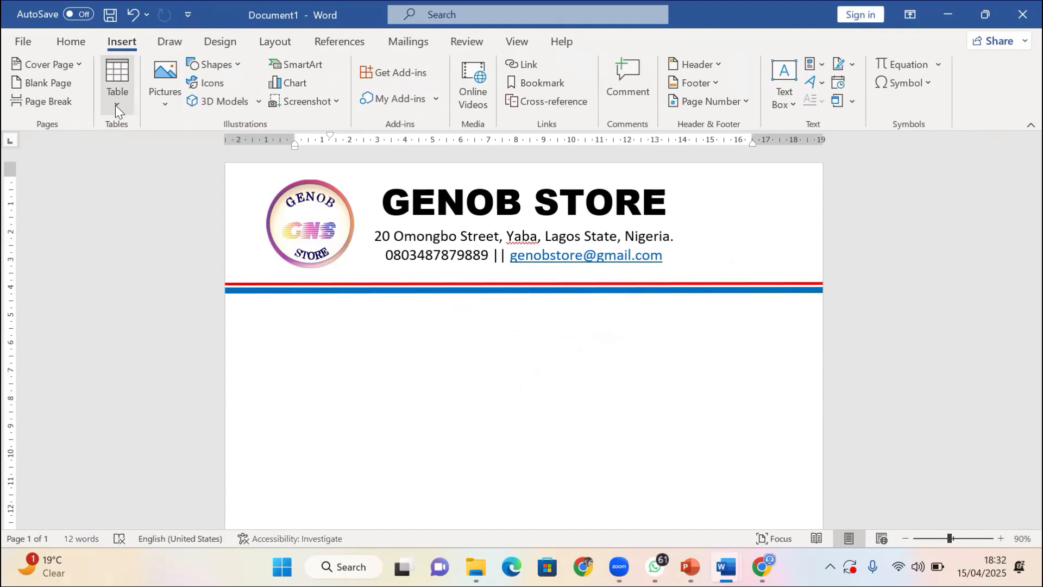
pyautogui.click(115, 106)
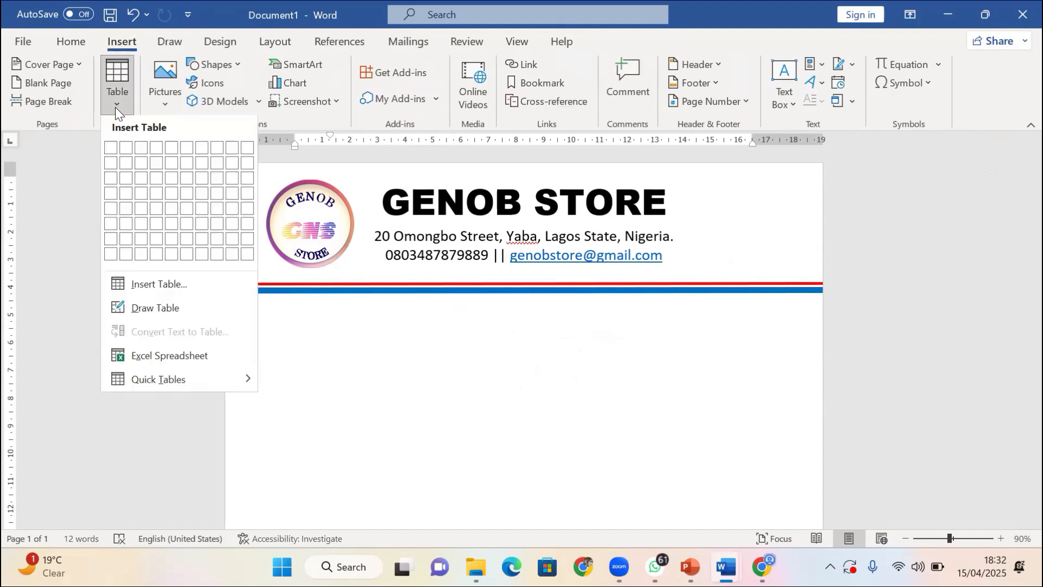
pyautogui.click(156, 293)
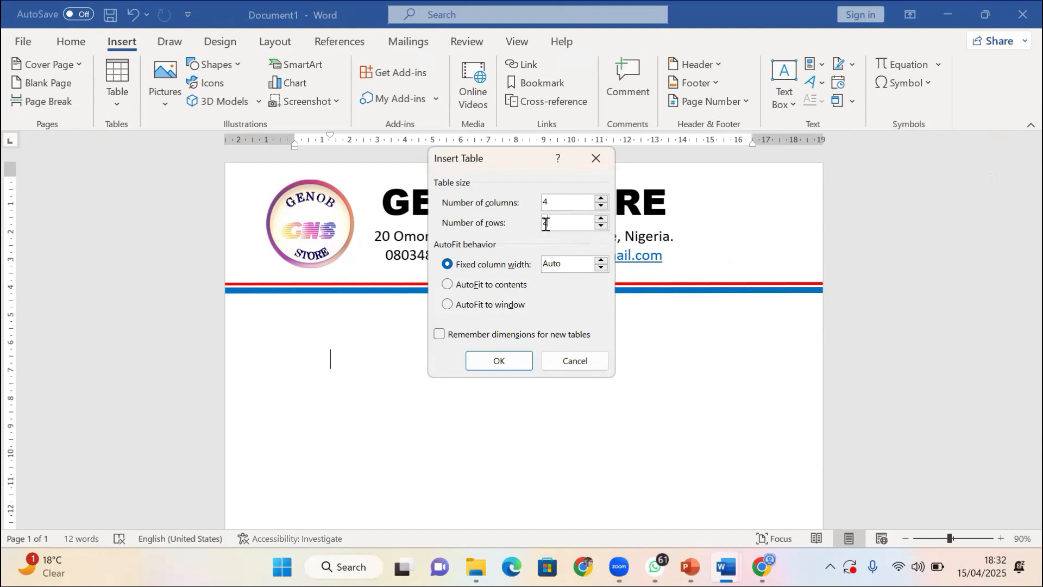
pyautogui.moveTo(546, 224); pyautogui.dragTo(535, 225)
pyautogui.write('5')
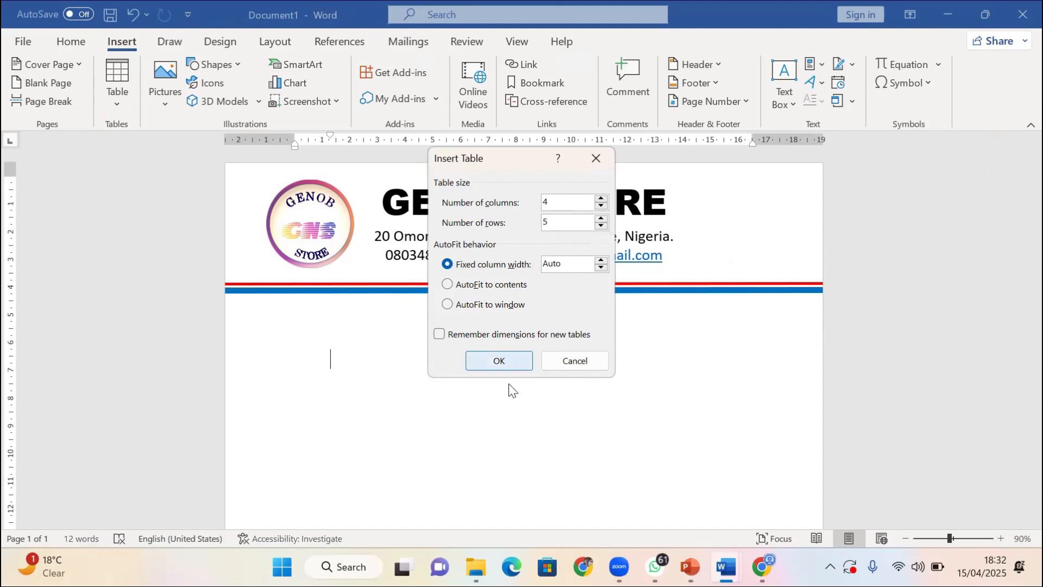
pyautogui.click(505, 361)
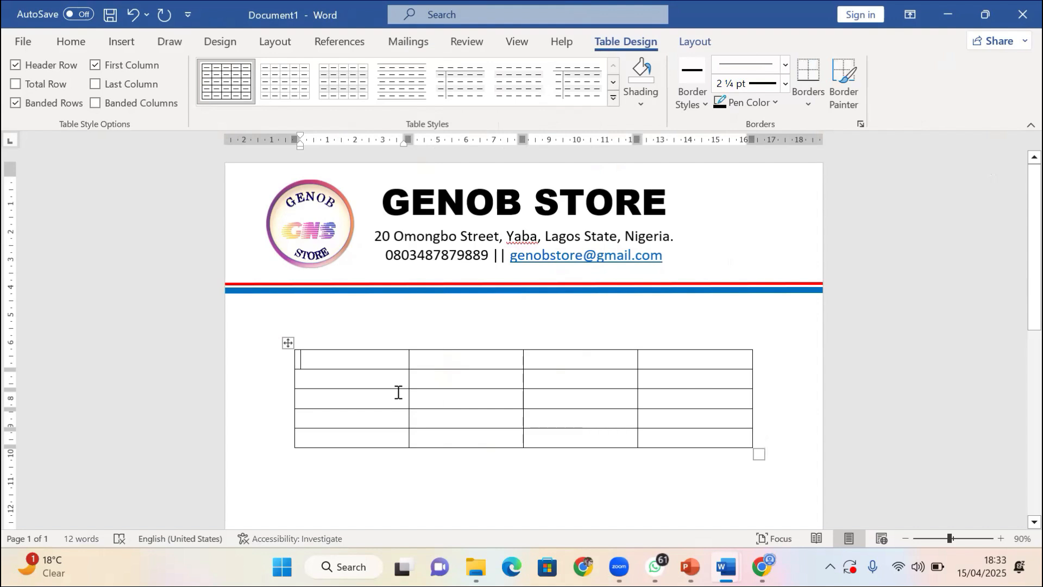
# Delete the newly inserted 4×5 table and bring up the Insert Table menu
pyautogui.click(289, 343)
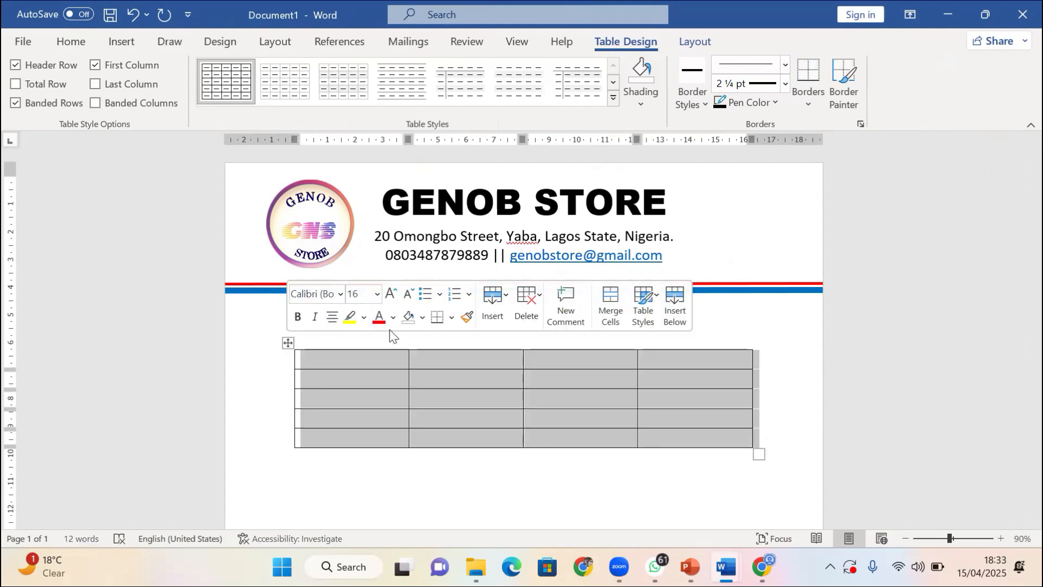
pyautogui.click(527, 302)
pyautogui.click(562, 413)
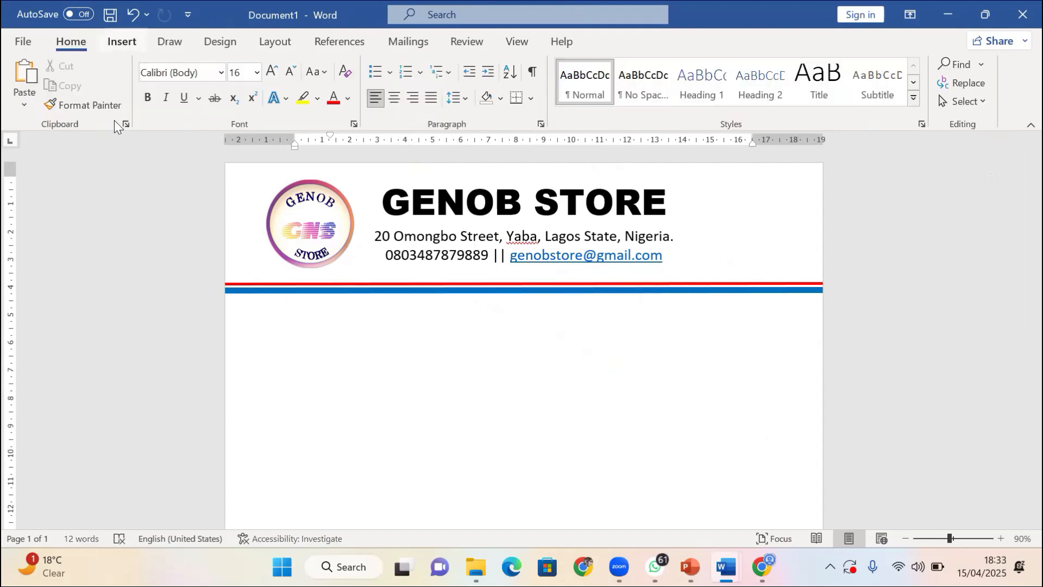
pyautogui.click(119, 43)
pyautogui.click(117, 80)
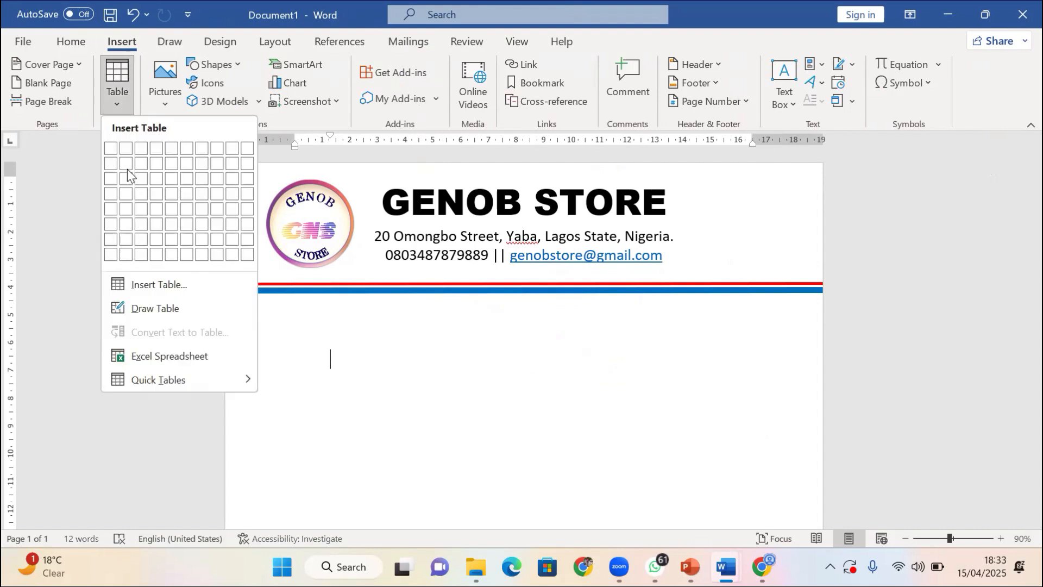
# Draw a table's outer box under the letterhead with four column lines of varied widths
pyautogui.click(155, 309)
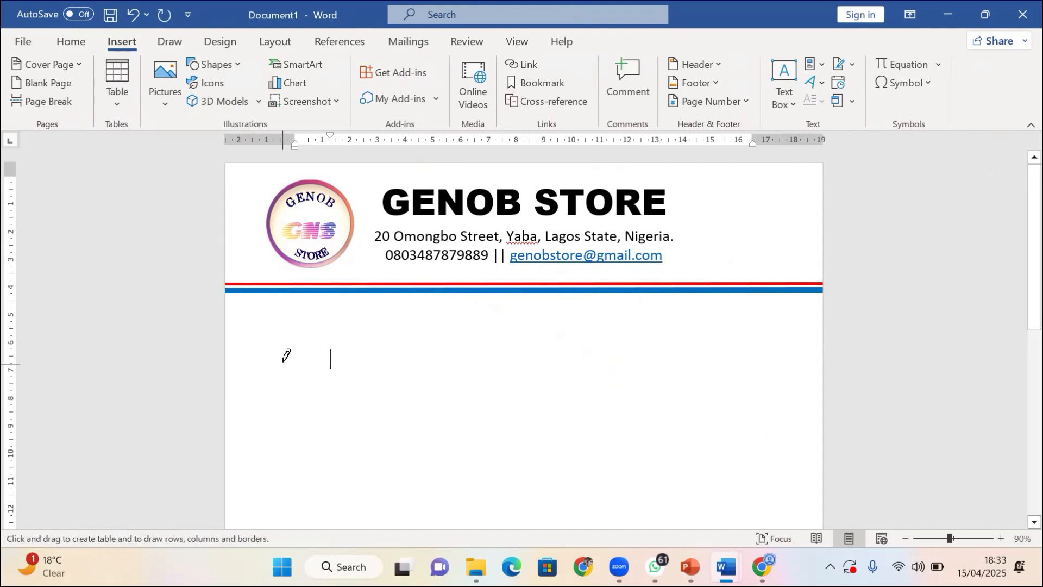
pyautogui.moveTo(285, 324); pyautogui.dragTo(740, 393)
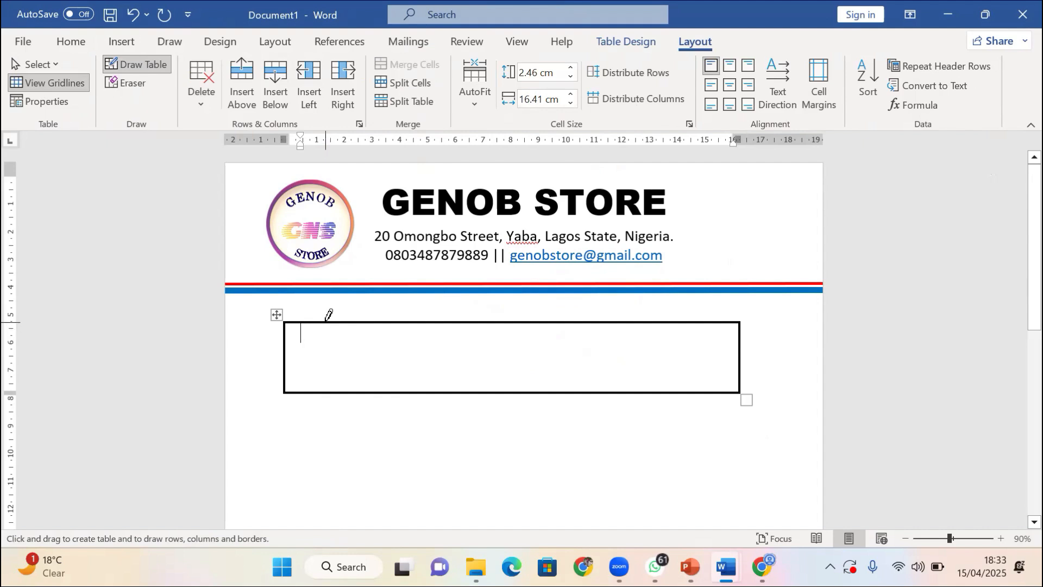
pyautogui.moveTo(324, 323)
pyautogui.mouseDown()
pyautogui.moveTo(312, 389)
pyautogui.moveTo(334, 396)
pyautogui.mouseUp()
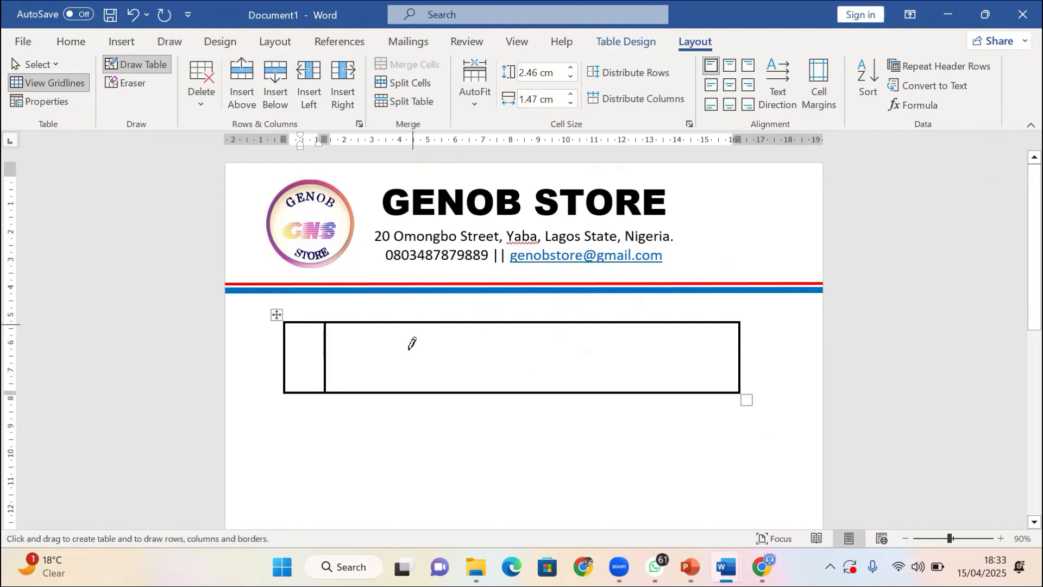
pyautogui.moveTo(410, 344)
pyautogui.mouseDown()
pyautogui.moveTo(398, 377)
pyautogui.moveTo(414, 388)
pyautogui.mouseUp()
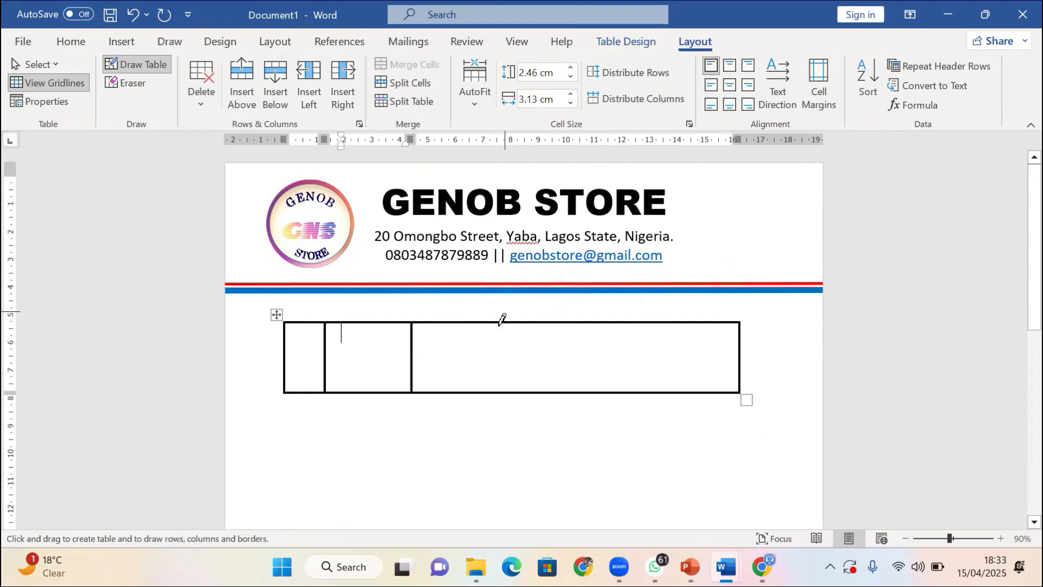
pyautogui.moveTo(500, 322); pyautogui.dragTo(500, 390)
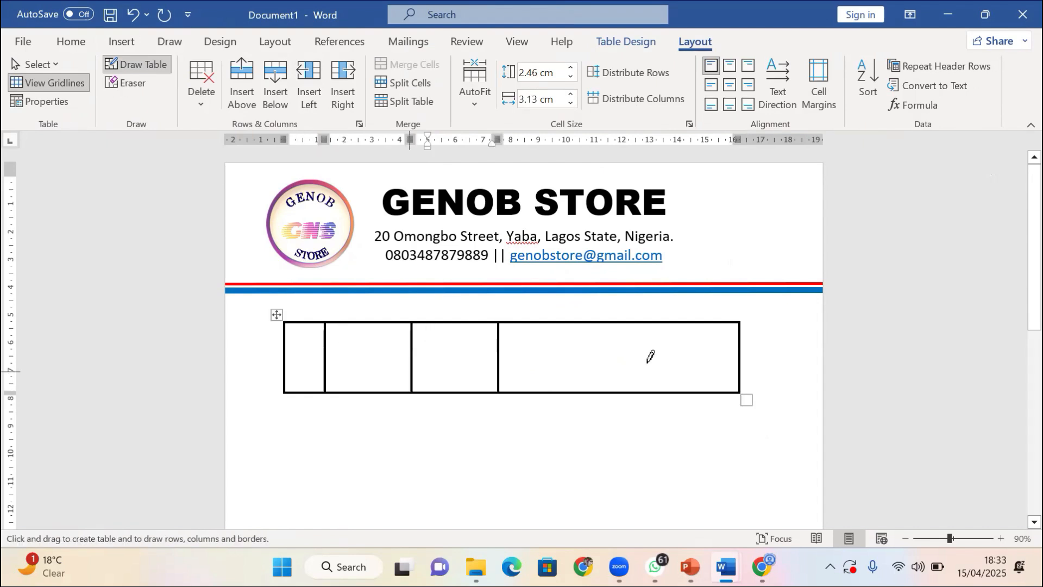
pyautogui.moveTo(620, 373); pyautogui.dragTo(632, 391)
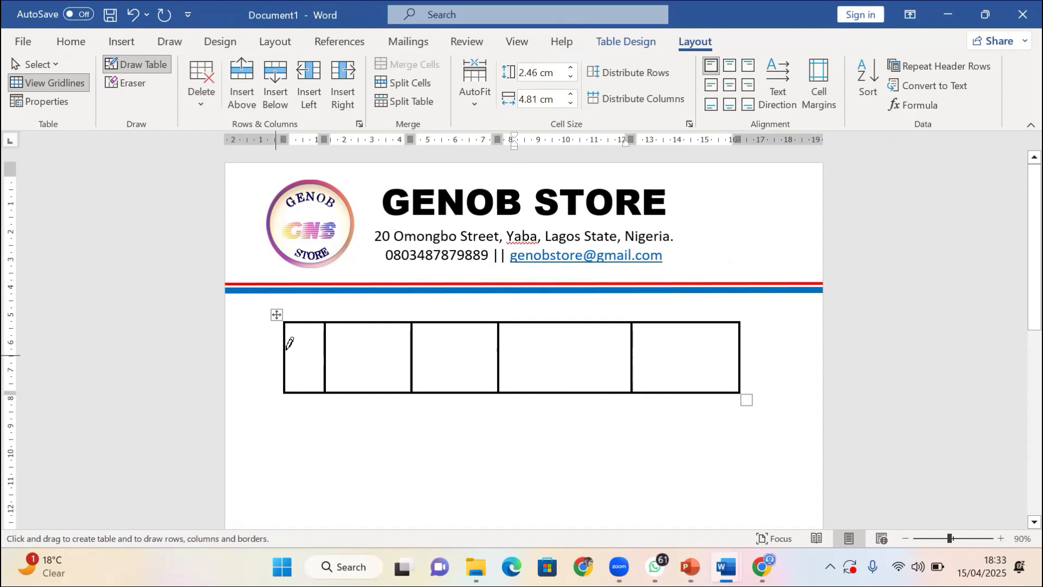
# Draw the row lines to give the table five rows, then leave drawing mode
pyautogui.moveTo(285, 350); pyautogui.dragTo(682, 348)
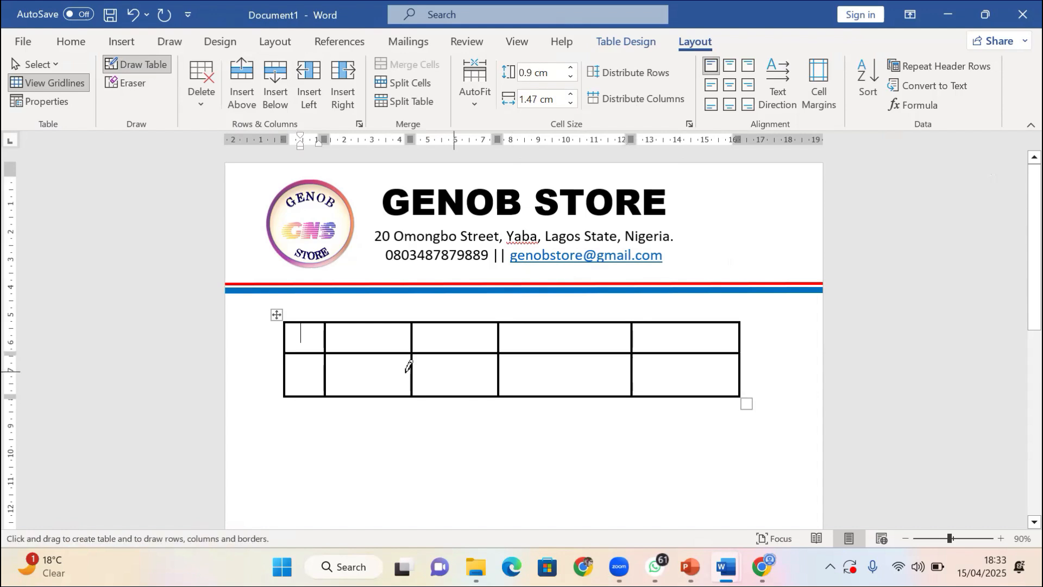
pyautogui.moveTo(287, 381)
pyautogui.mouseDown()
pyautogui.moveTo(680, 381)
pyautogui.moveTo(622, 383)
pyautogui.mouseUp()
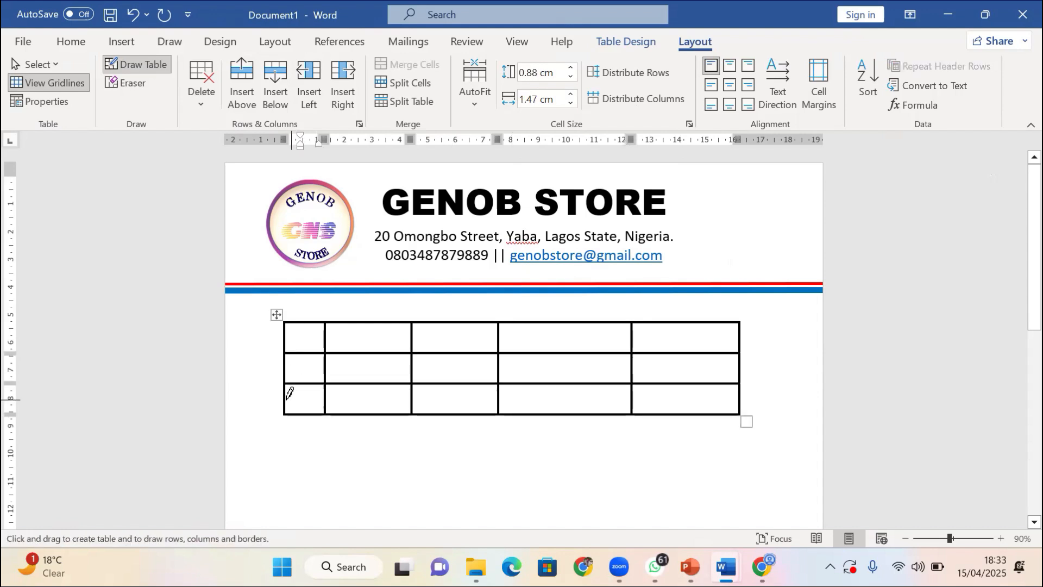
pyautogui.moveTo(288, 398); pyautogui.dragTo(701, 402)
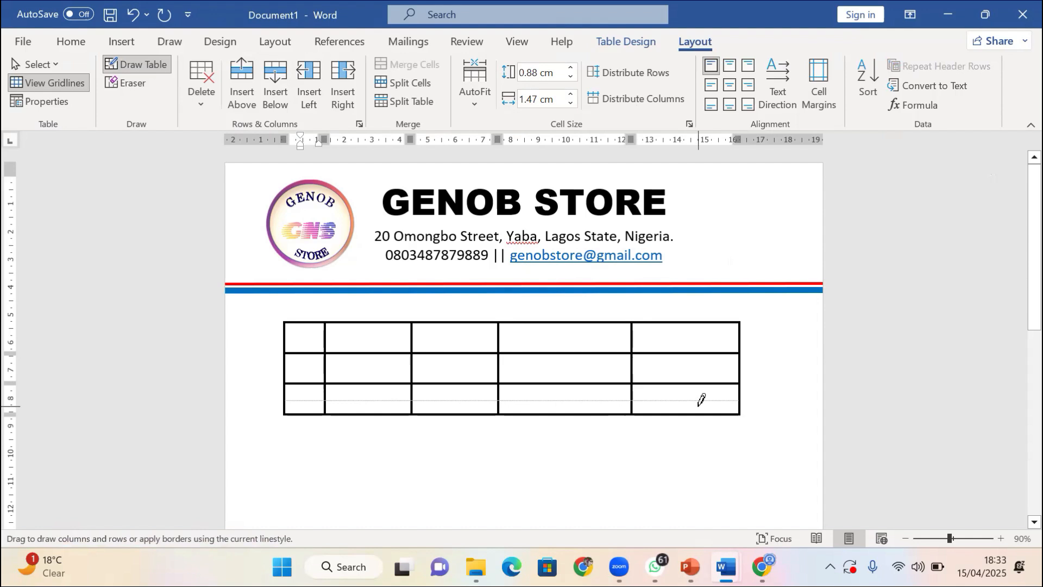
pyautogui.moveTo(701, 400); pyautogui.dragTo(701, 401)
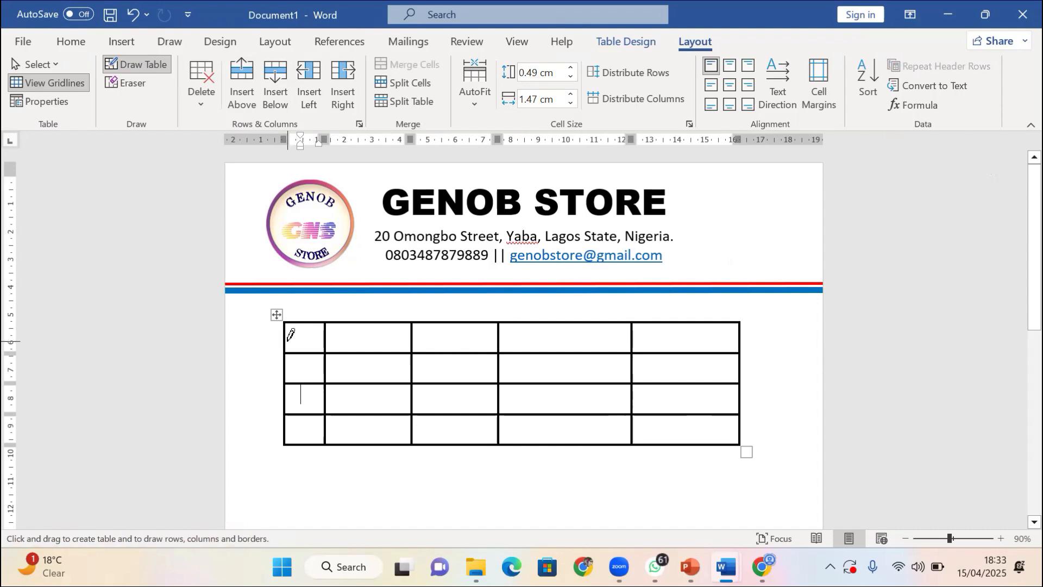
pyautogui.moveTo(285, 340)
pyautogui.mouseDown()
pyautogui.moveTo(607, 329)
pyautogui.moveTo(666, 353)
pyautogui.mouseUp()
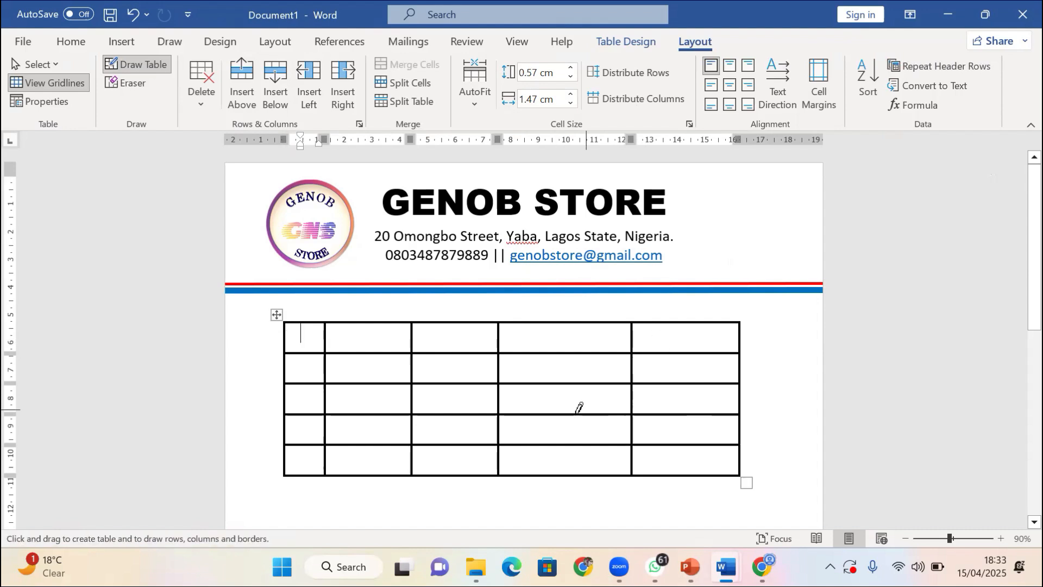
pyautogui.scroll(-1, 582, 396)
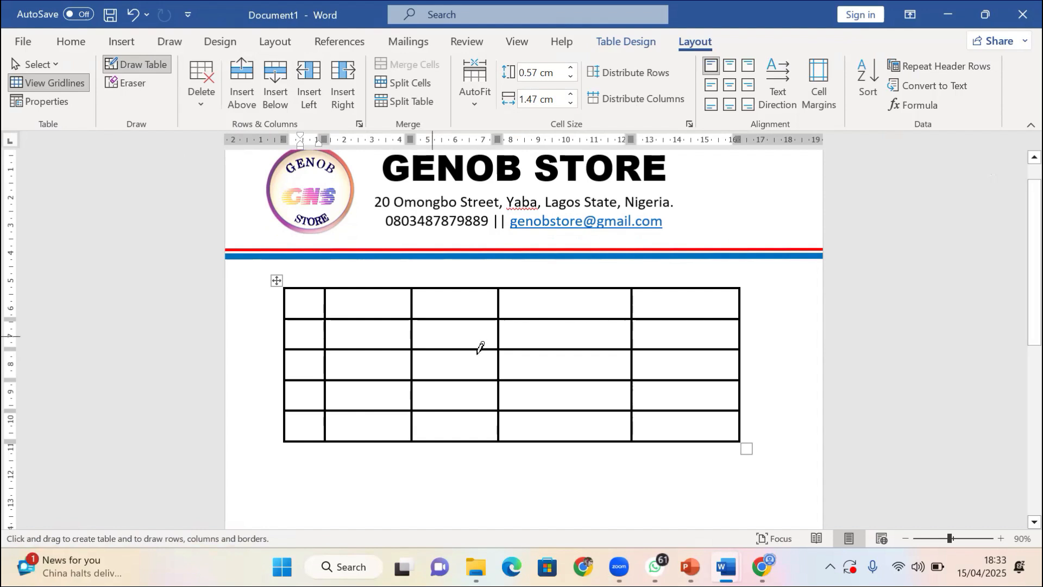
pyautogui.hotkey('ctrl', 'z')
# Select the hand-drawn table and show its Table Design styling and border options
pyautogui.click(127, 64)
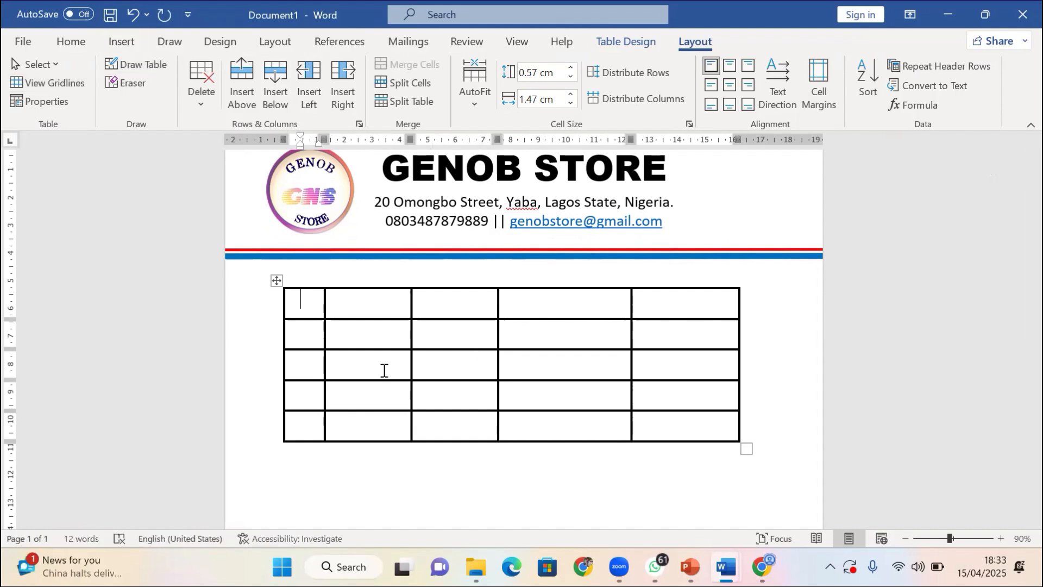
pyautogui.click(384, 370)
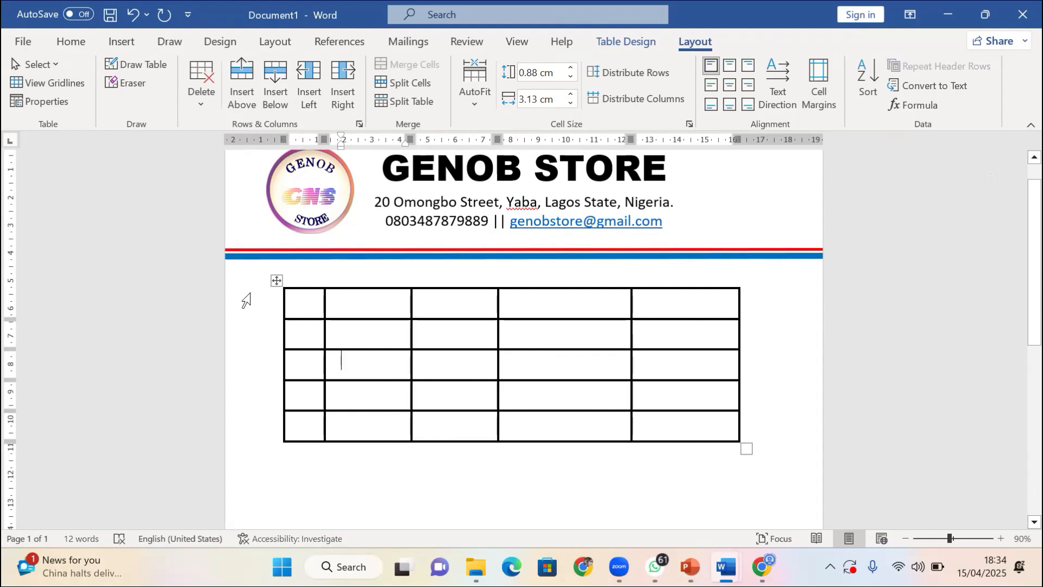
pyautogui.click(274, 281)
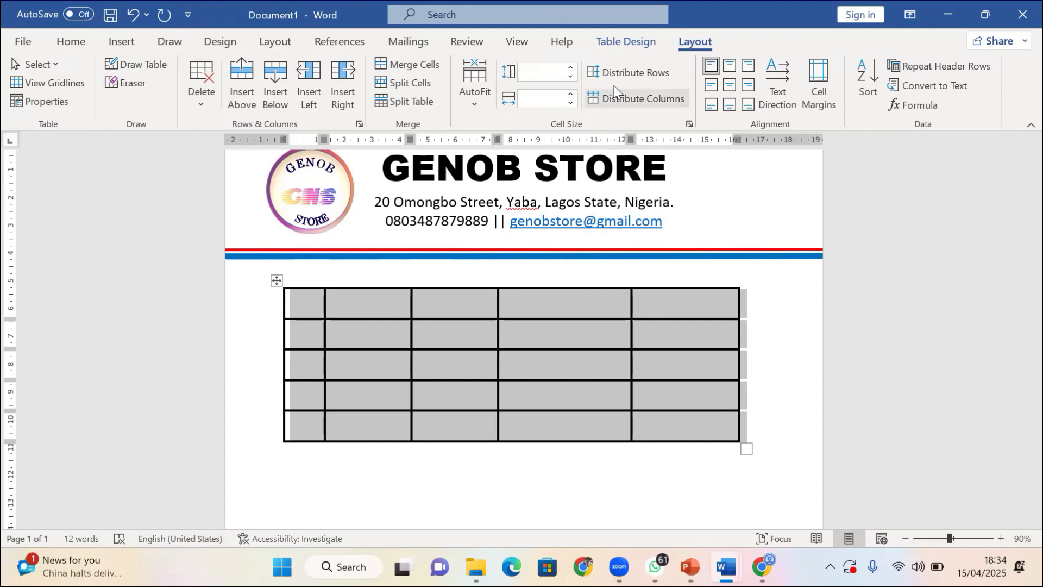
pyautogui.click(636, 44)
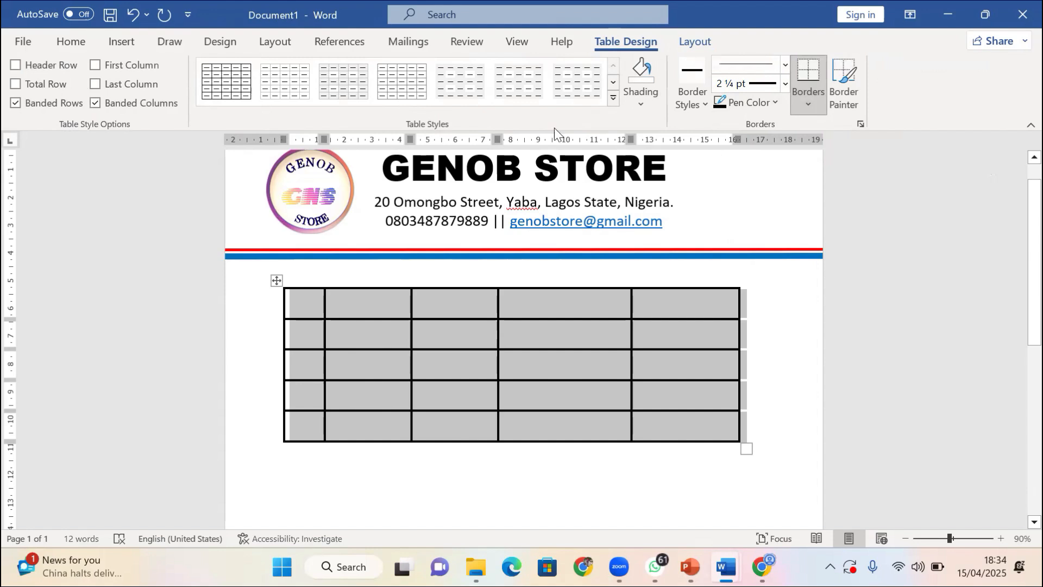
# Redraw the top border at 1 pt and apply 1 pt All Borders to the table
pyautogui.click(785, 85)
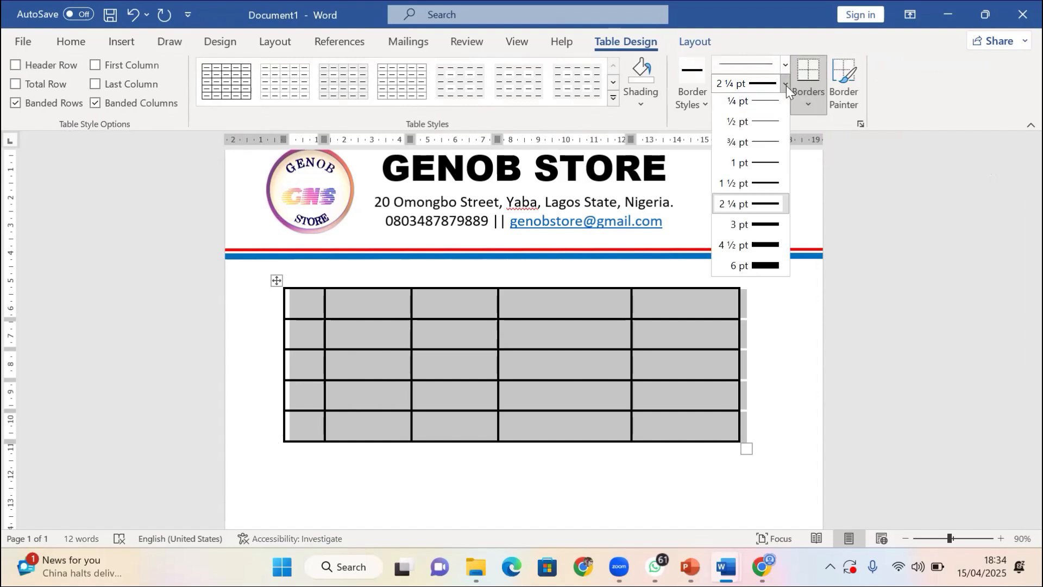
pyautogui.click(768, 169)
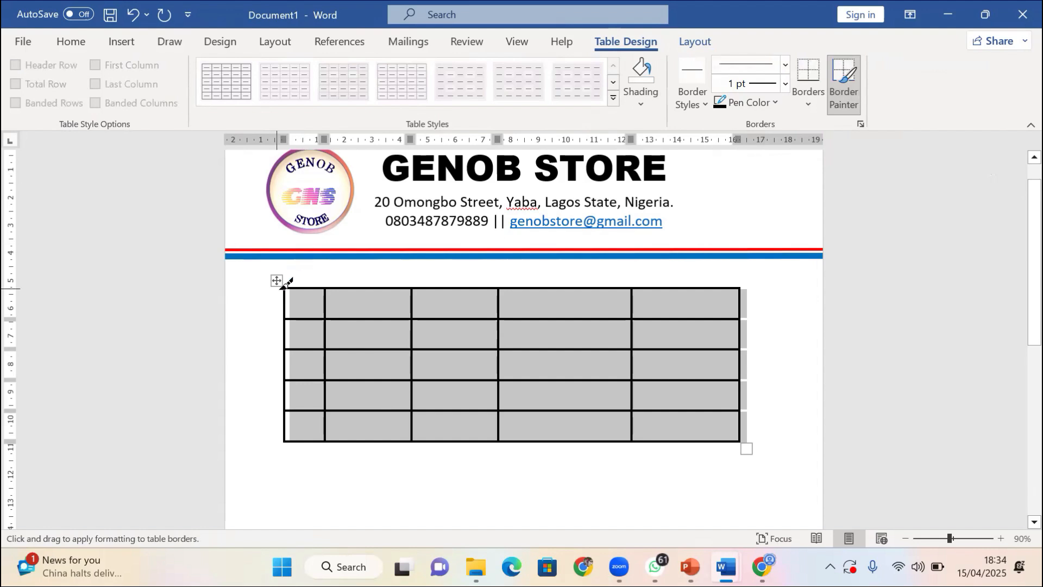
pyautogui.moveTo(292, 283)
pyautogui.mouseDown()
pyautogui.moveTo(491, 282)
pyautogui.moveTo(489, 294)
pyautogui.mouseUp()
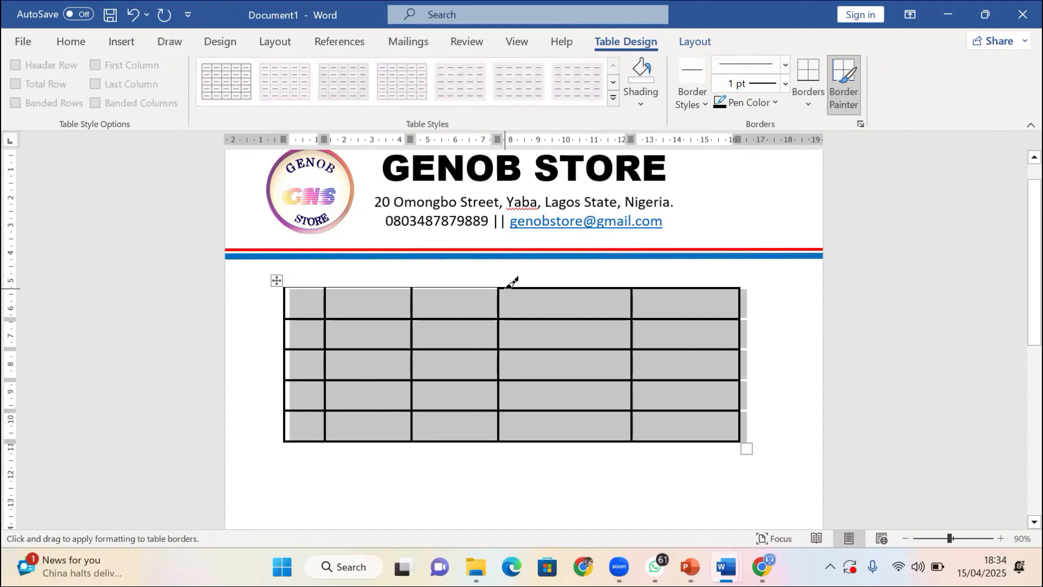
pyautogui.moveTo(507, 287); pyautogui.dragTo(746, 287)
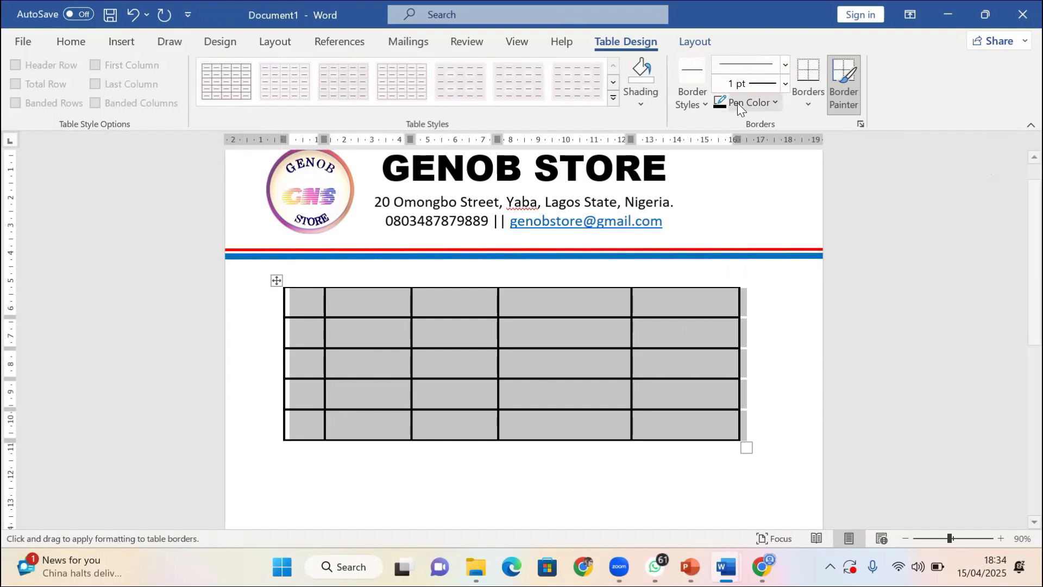
pyautogui.click(810, 106)
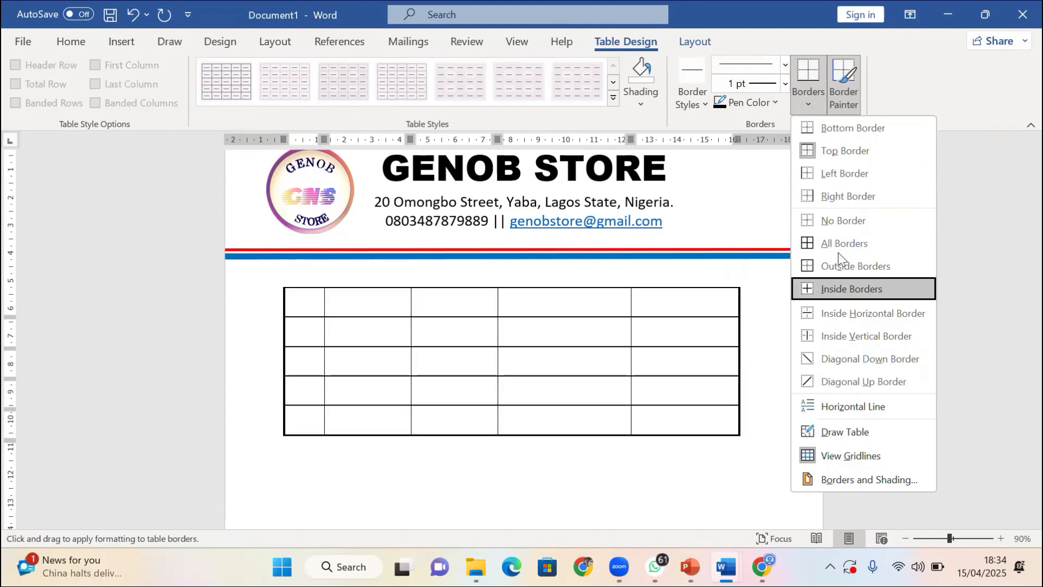
pyautogui.click(841, 245)
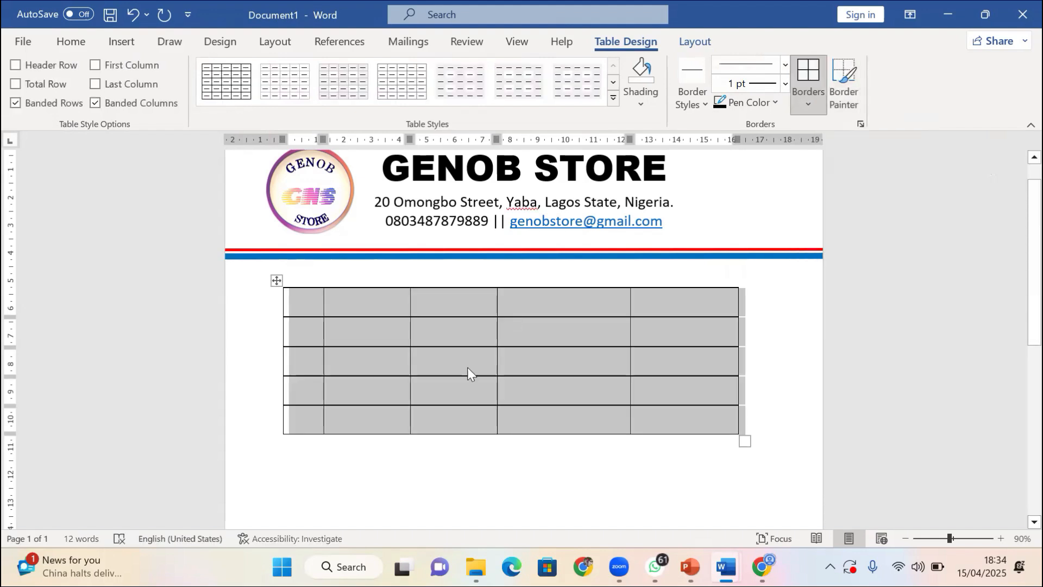
# Select the whole hand-drawn table and delete it
pyautogui.click(484, 324)
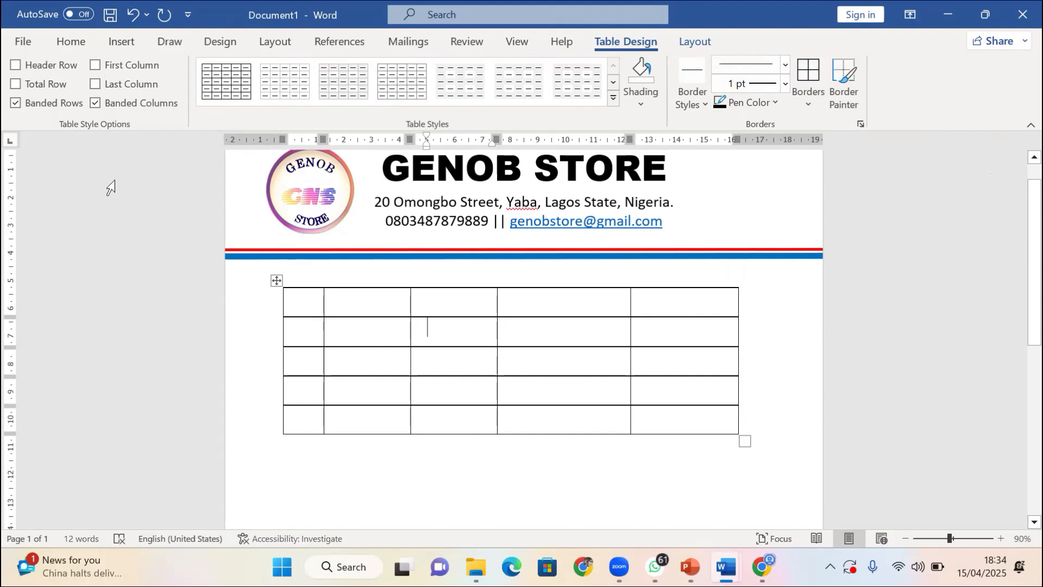
pyautogui.click(278, 280)
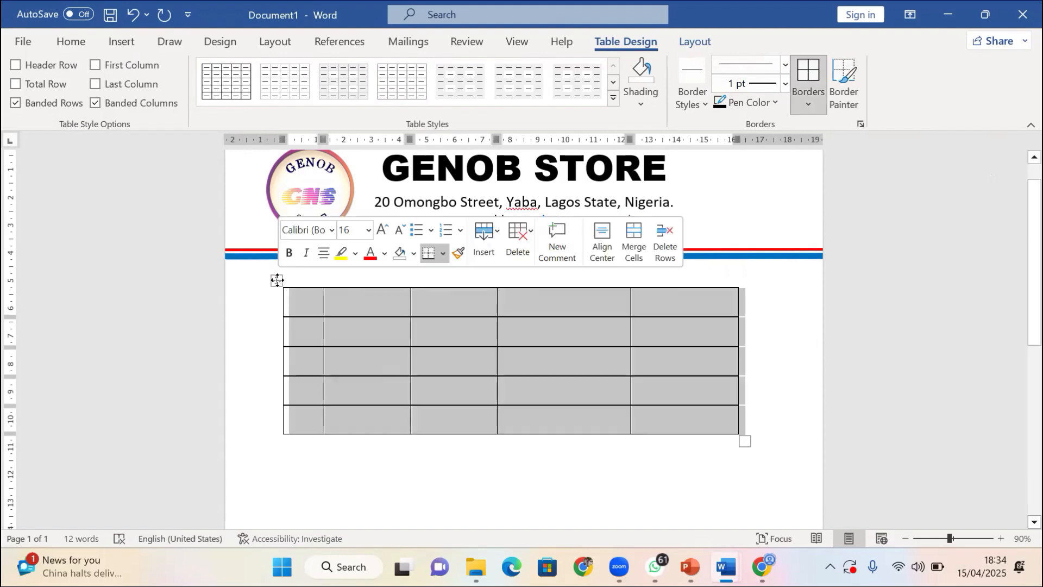
pyautogui.click(278, 286)
pyautogui.click(275, 281)
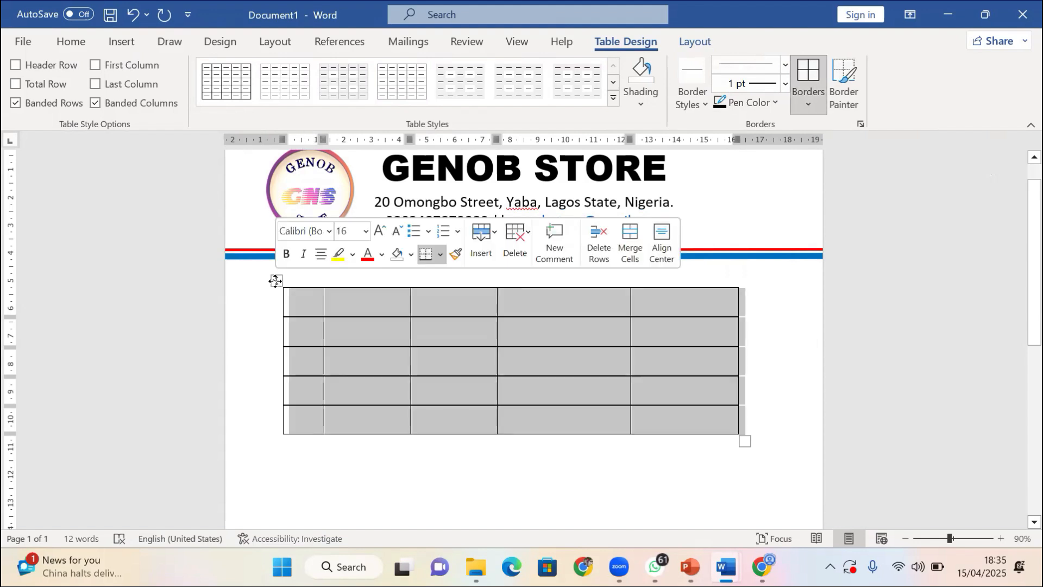
pyautogui.click(514, 239)
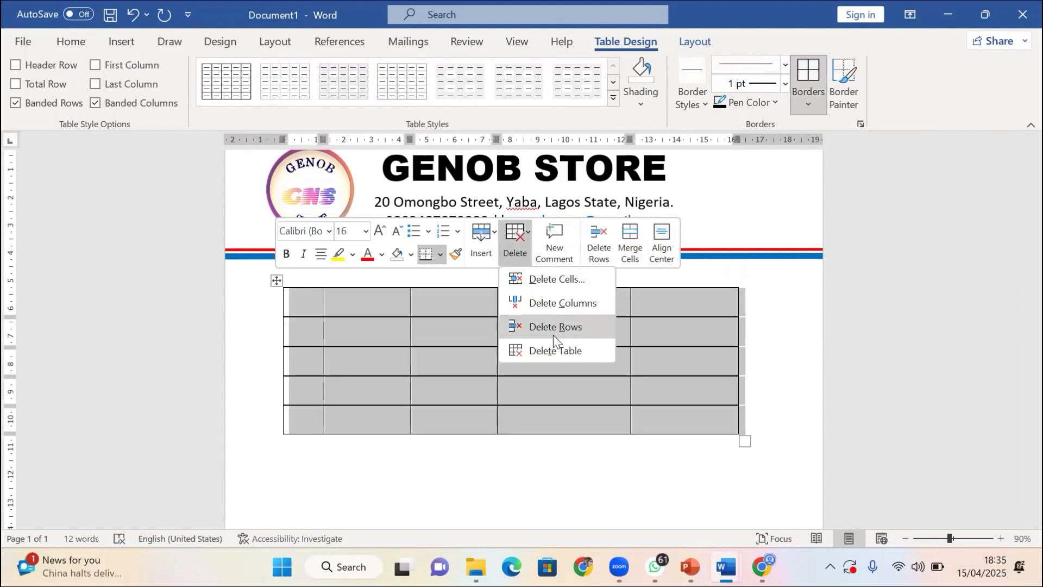
pyautogui.click(552, 352)
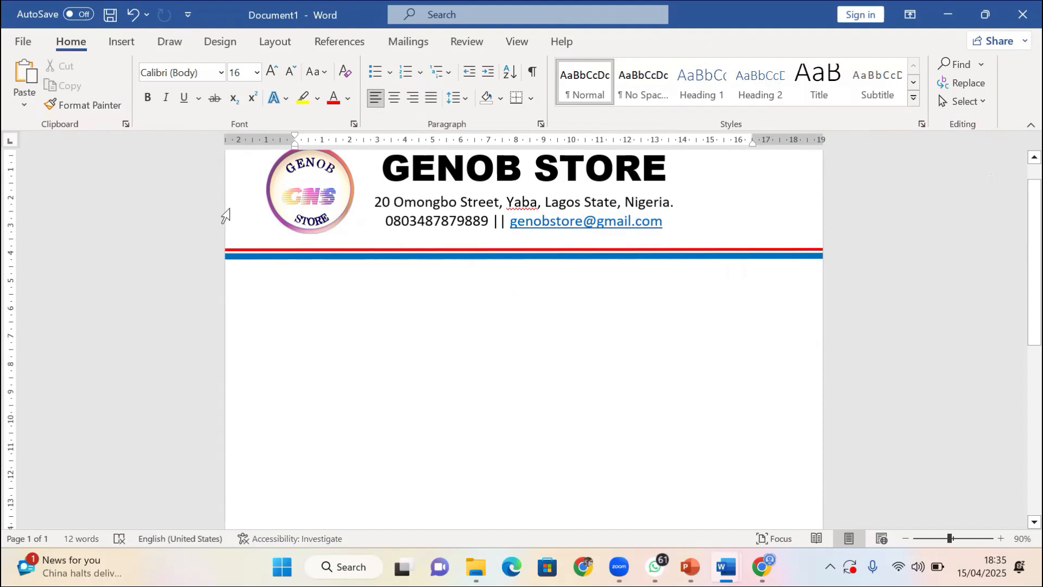
# Embed an Excel spreadsheet below the letterhead and dismiss the Microsoft privacy notice
pyautogui.scroll(1, 341, 171)
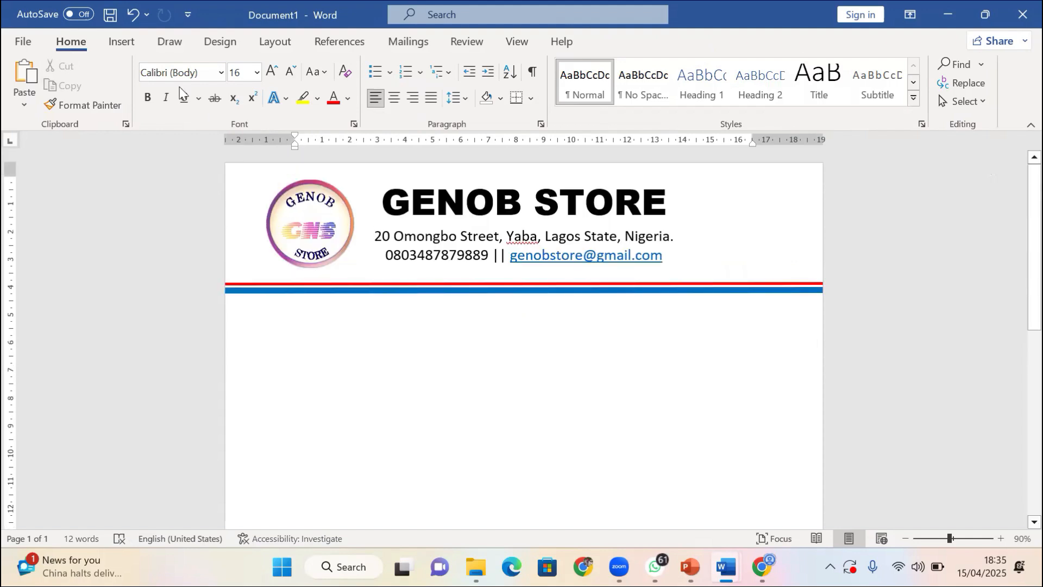
pyautogui.click(120, 41)
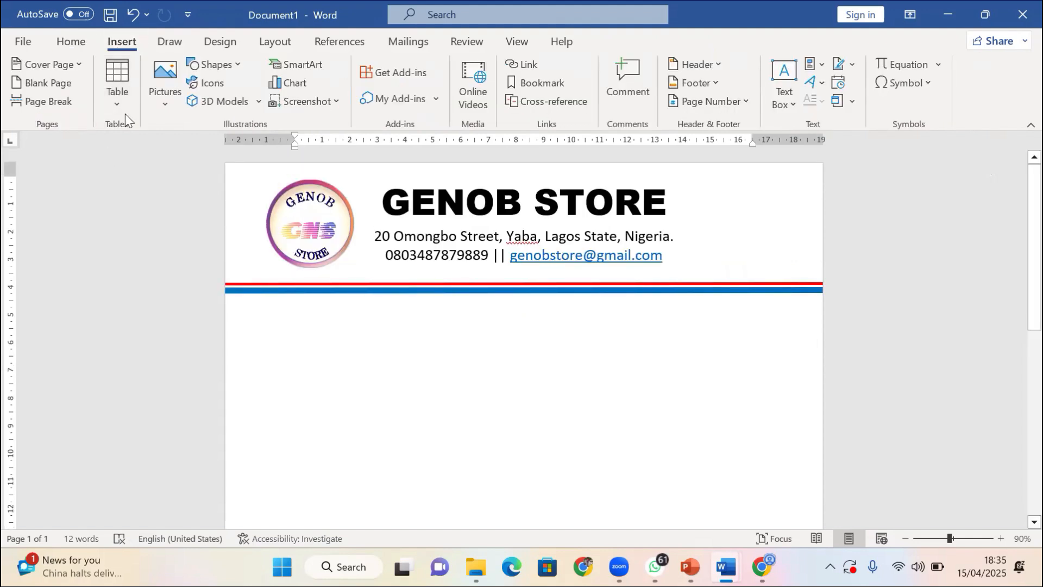
pyautogui.click(124, 100)
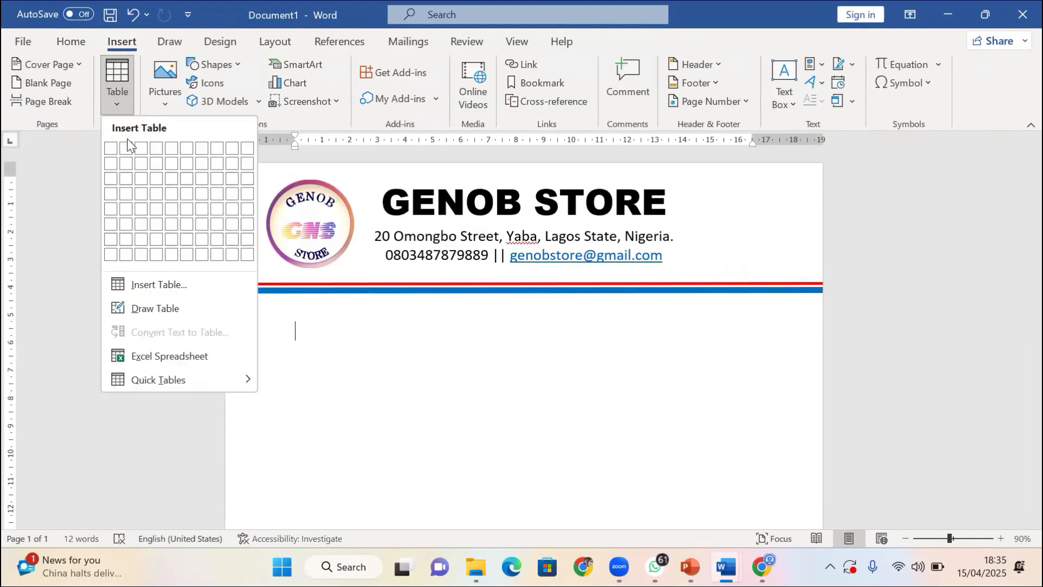
pyautogui.click(173, 355)
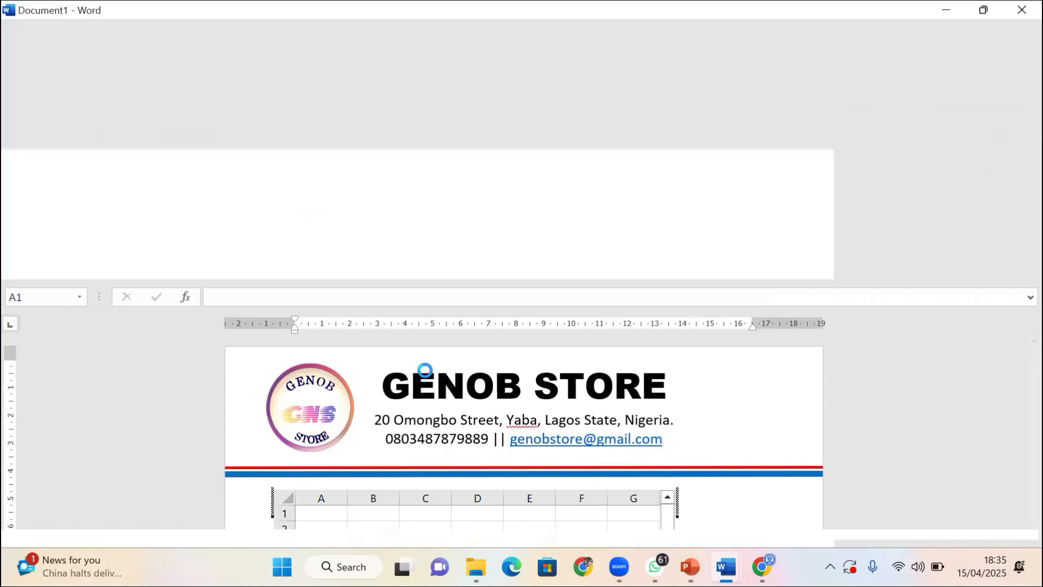
pyautogui.scroll(-3, 356, 254)
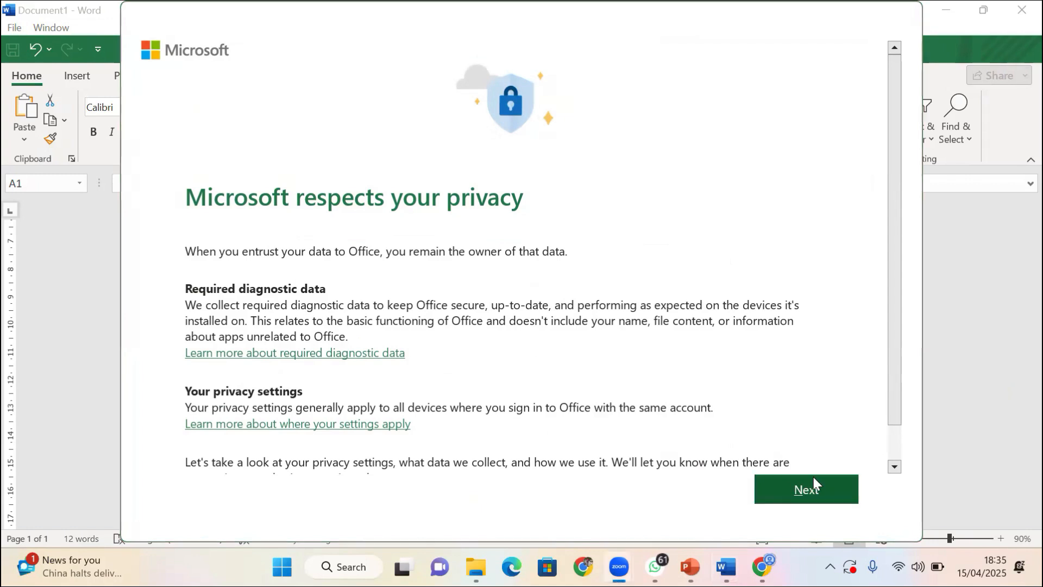
pyautogui.click(792, 497)
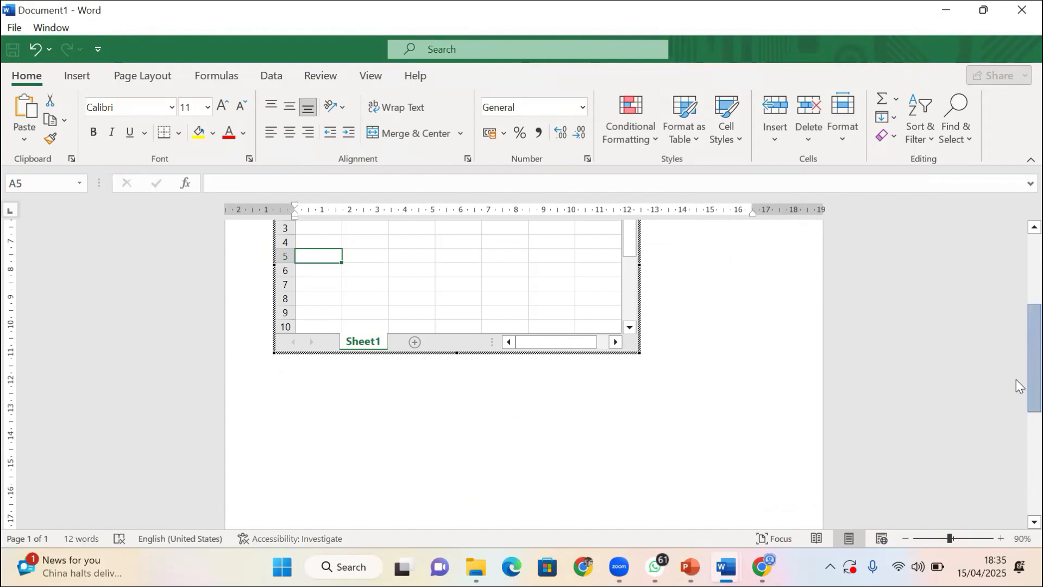
# Enter the headers names, test and exams in cells A1 to C1
pyautogui.scroll(5, 1016, 379)
pyautogui.scroll(2, 1016, 306)
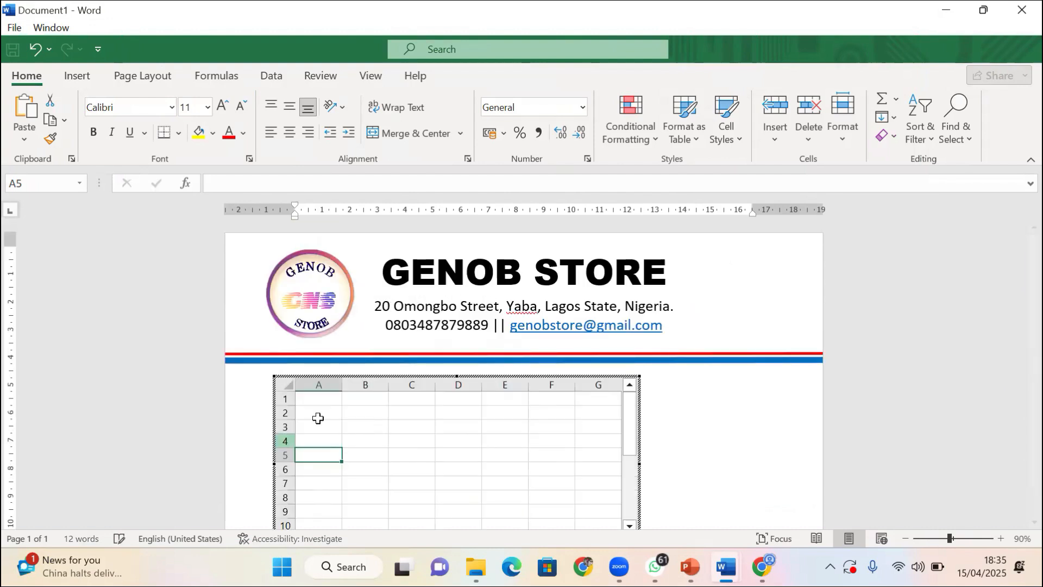
pyautogui.click(318, 399)
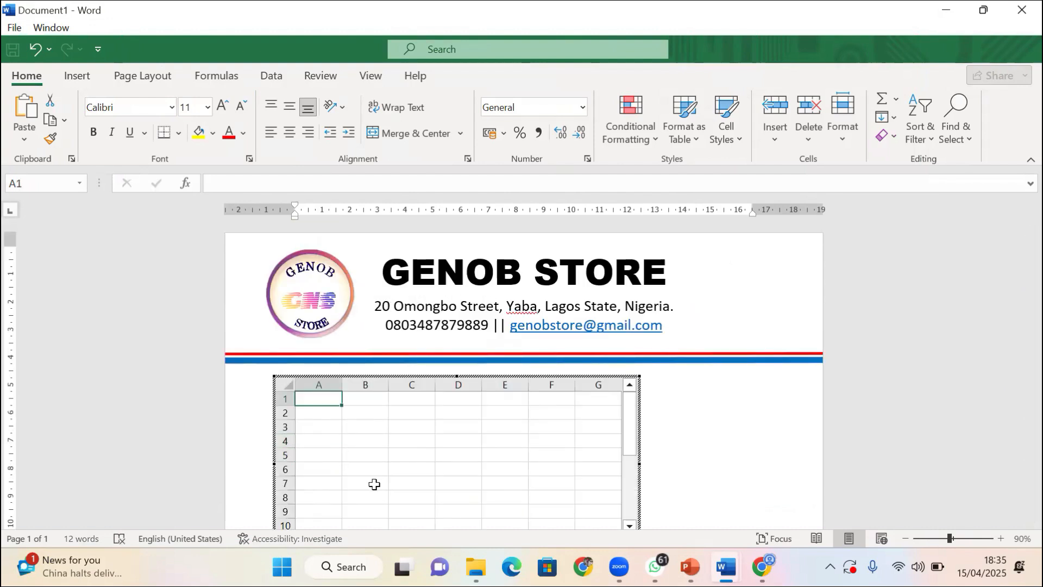
pyautogui.write('names')
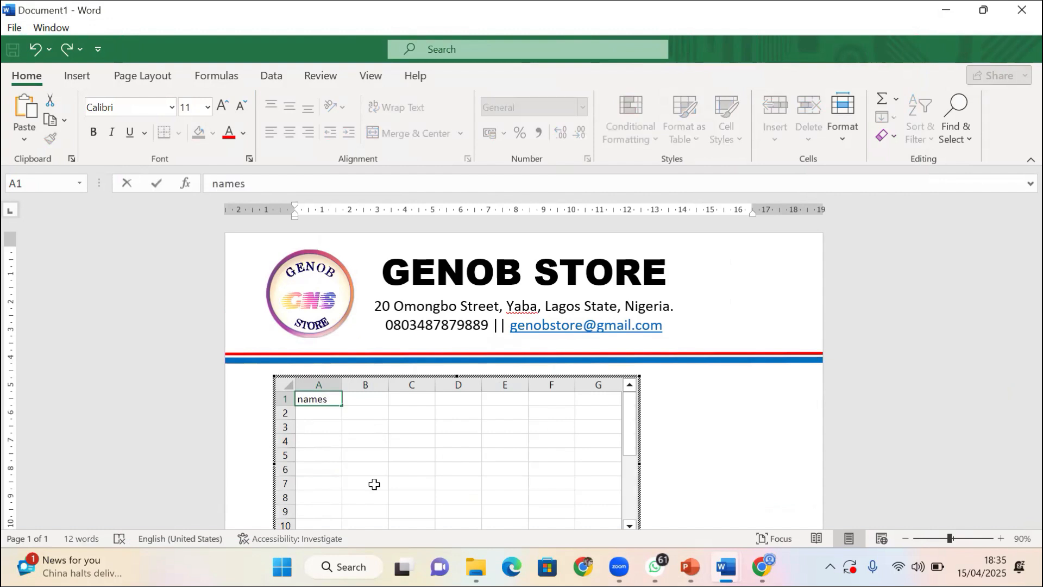
pyautogui.press('Tab')
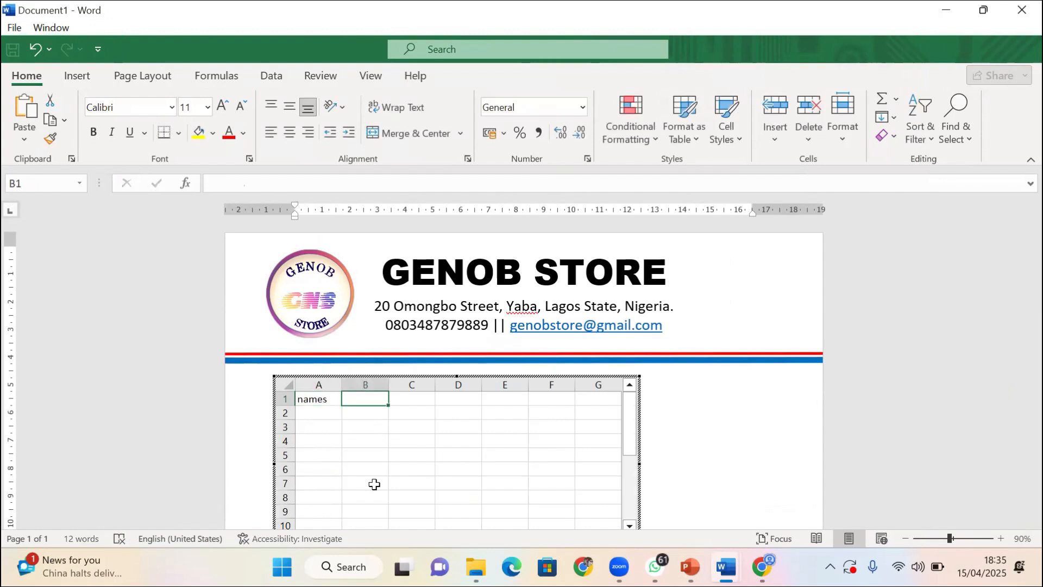
pyautogui.write('tes')
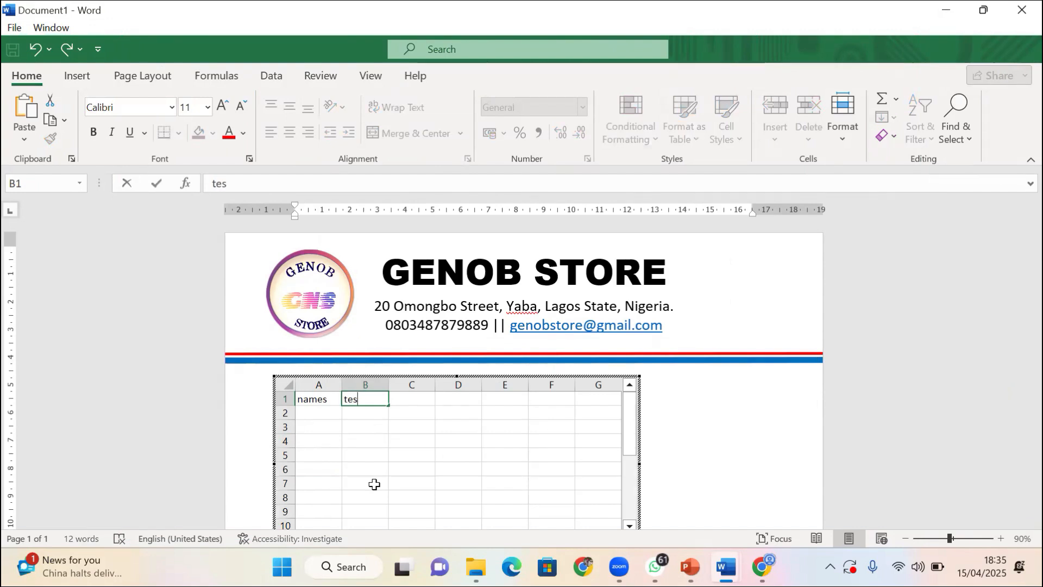
pyautogui.write('t')
pyautogui.press('Tab')
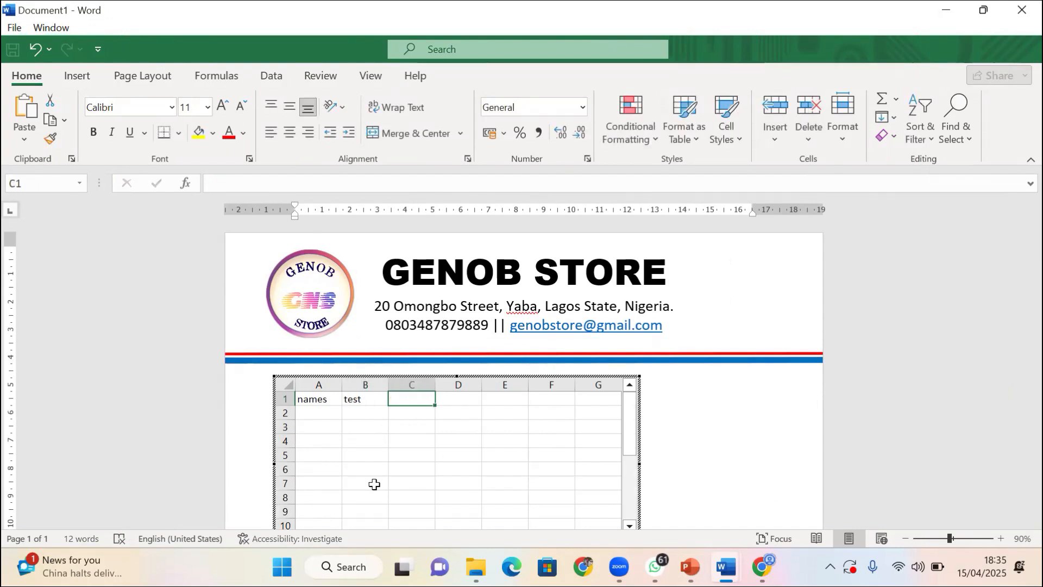
pyautogui.write('exams')
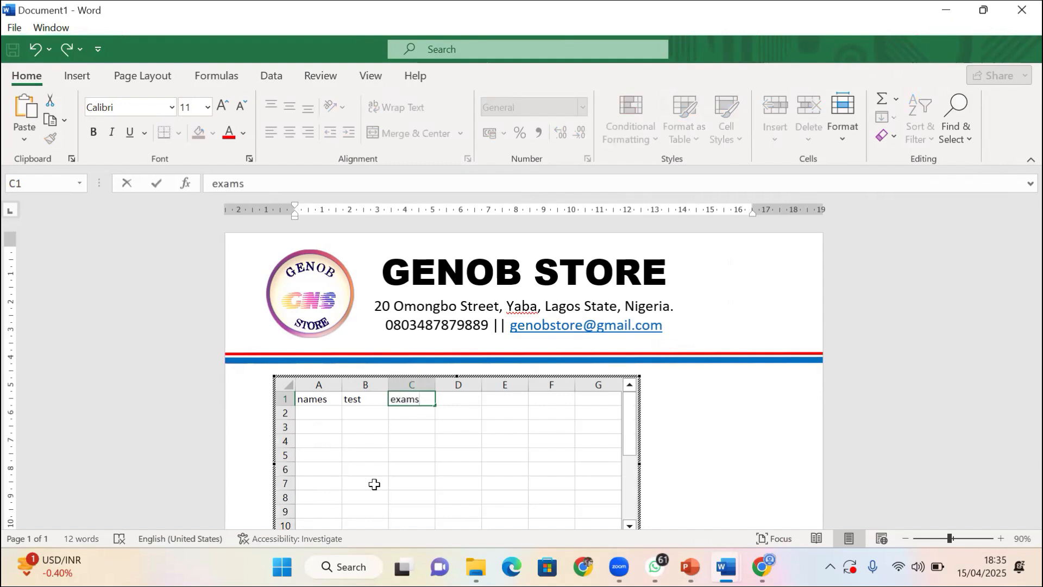
pyautogui.press('Tab')
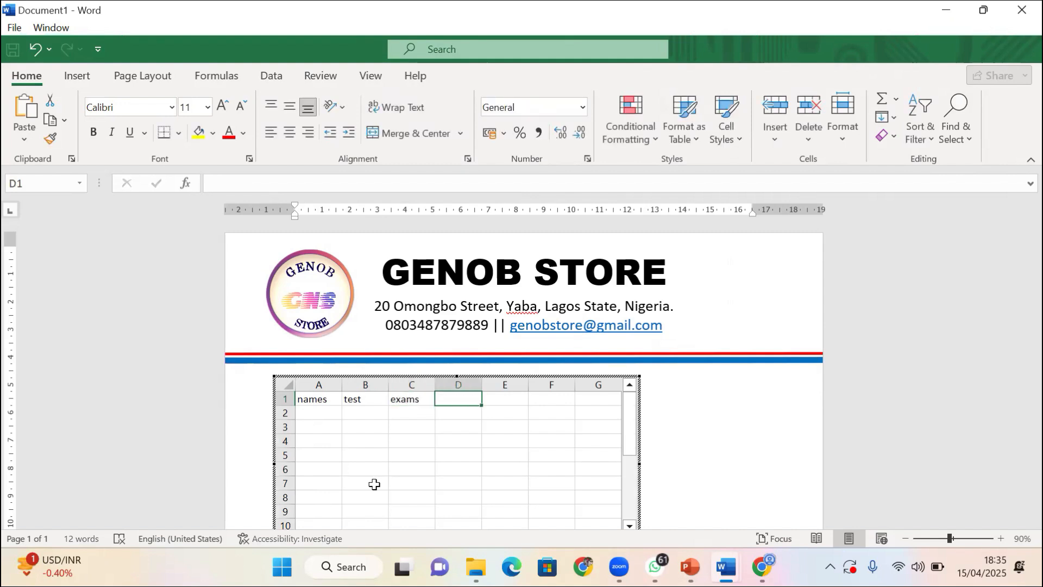
# Add the headers score in D1 and grade in E1
pyautogui.write('to')
pyautogui.press('BackSpace')
pyautogui.press('BackSpace')
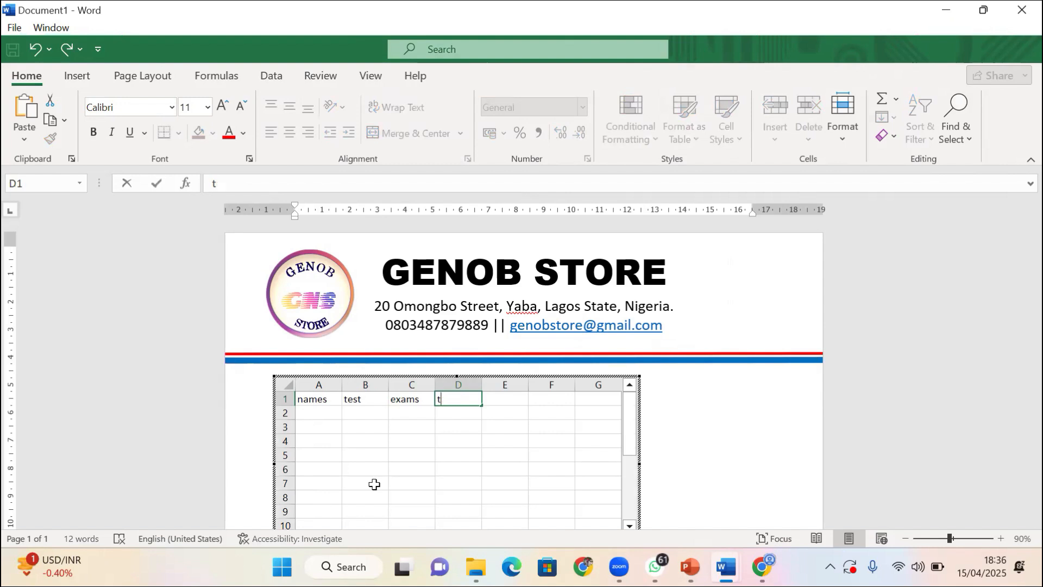
pyautogui.write('score')
pyautogui.press('Tab')
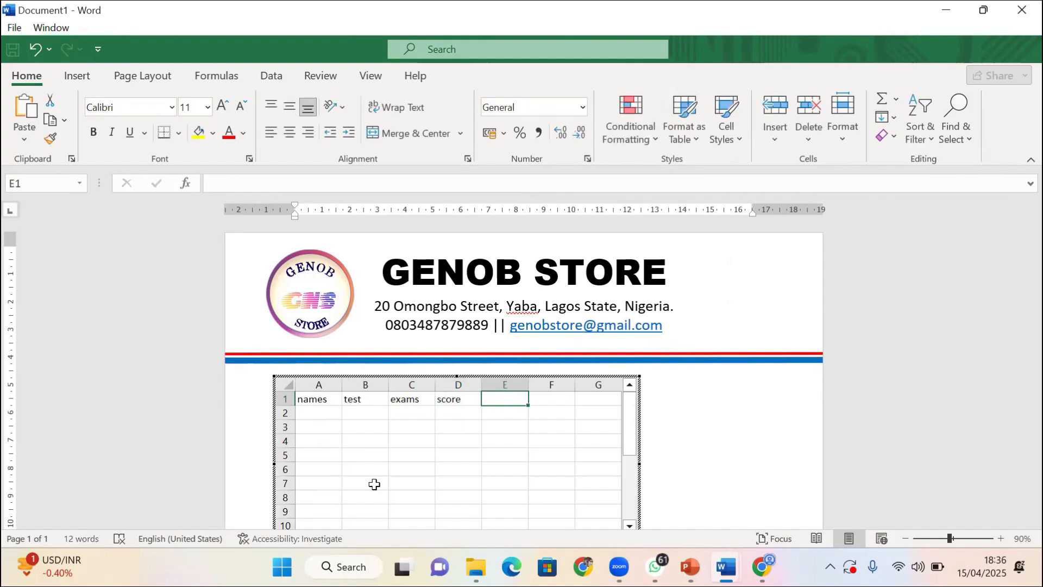
pyautogui.write('grade')
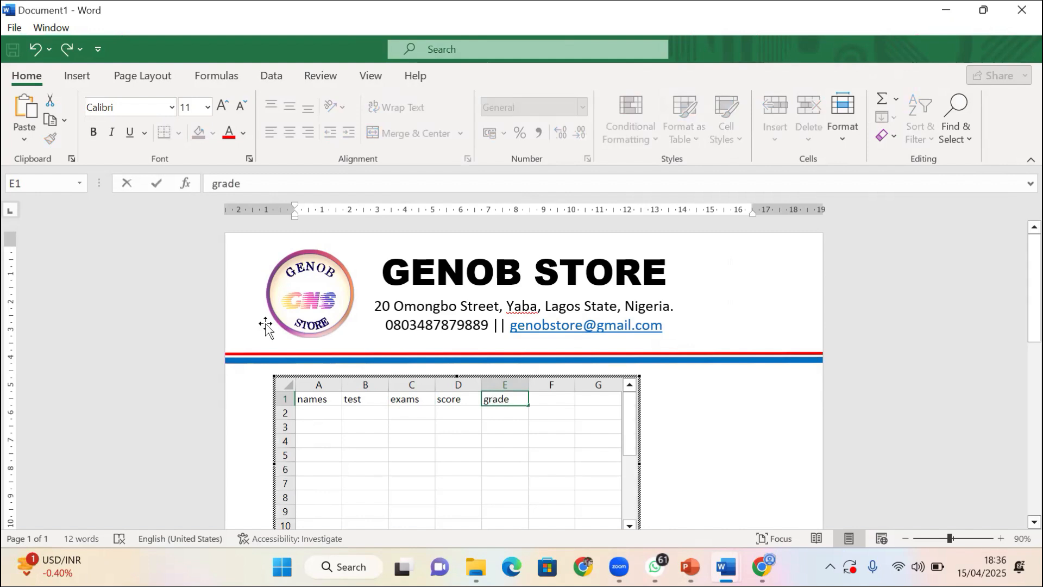
# Make the A1:E1 header row bold and enlarge it to 16 pt
pyautogui.click(311, 399)
pyautogui.moveTo(400, 392)
pyautogui.mouseDown()
pyautogui.moveTo(510, 388)
pyautogui.moveTo(515, 399)
pyautogui.mouseUp()
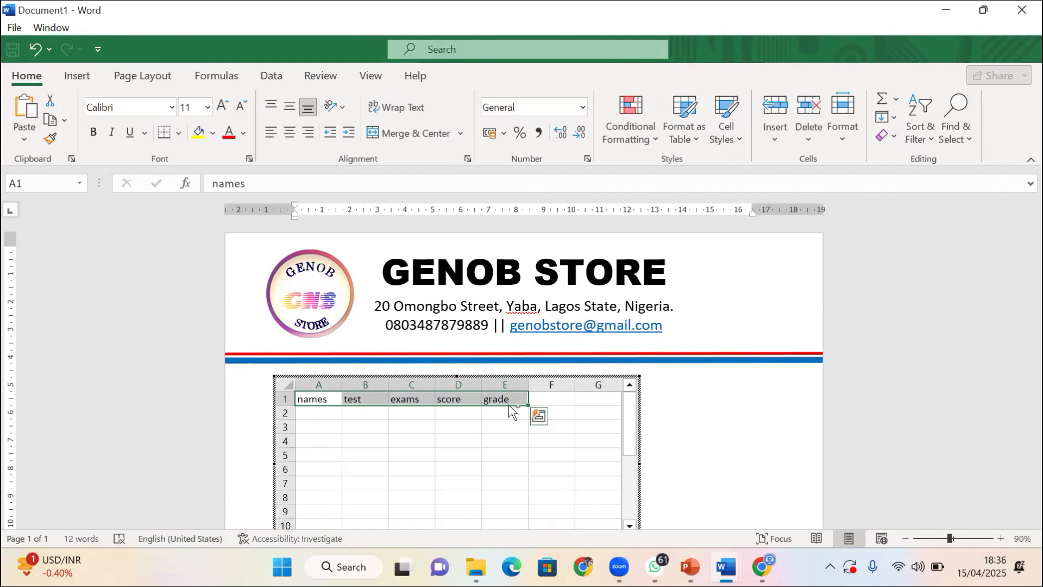
pyautogui.hotkey('ctrl', 'b')
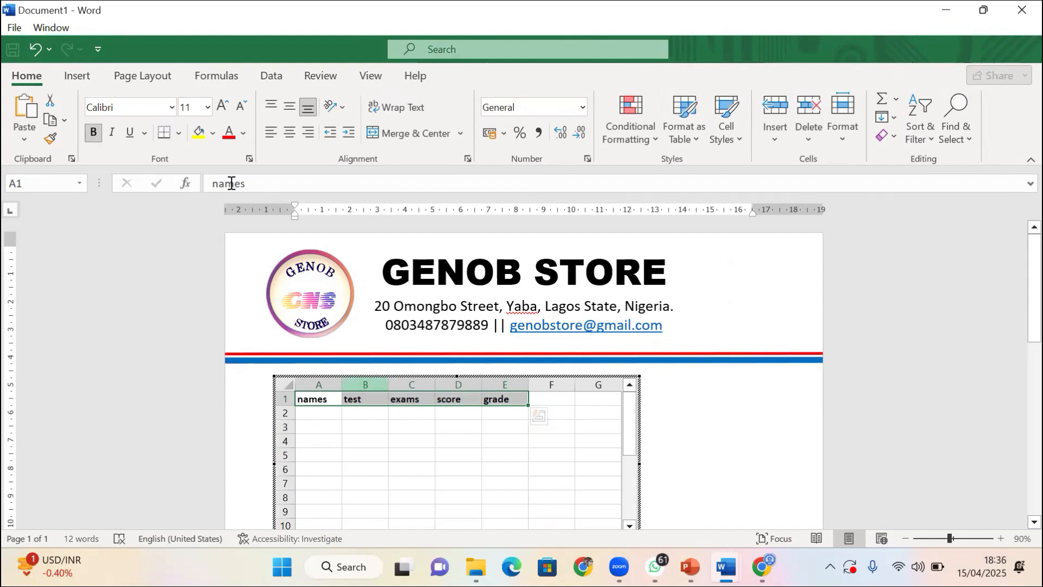
pyautogui.click(221, 106)
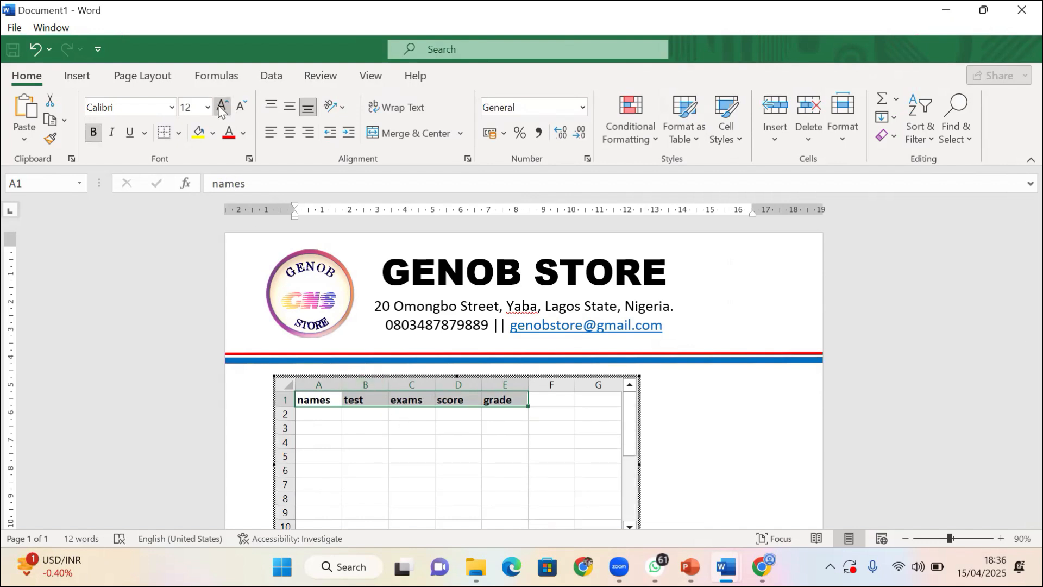
pyautogui.click(221, 106)
pyautogui.click(221, 106)
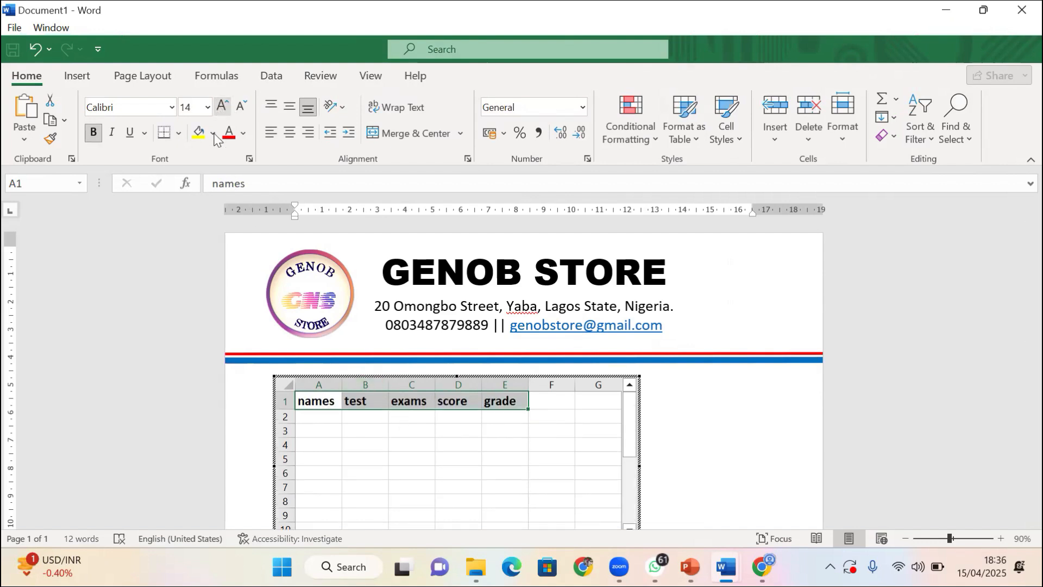
pyautogui.click(328, 417)
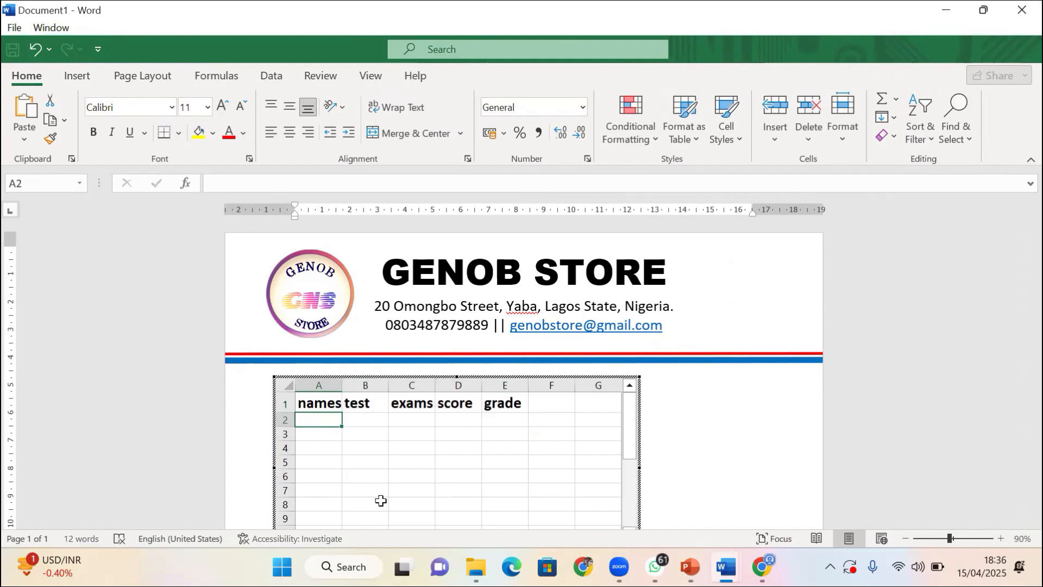
# Enter three student names in cells A2, A3 and A4
pyautogui.write('Rao')
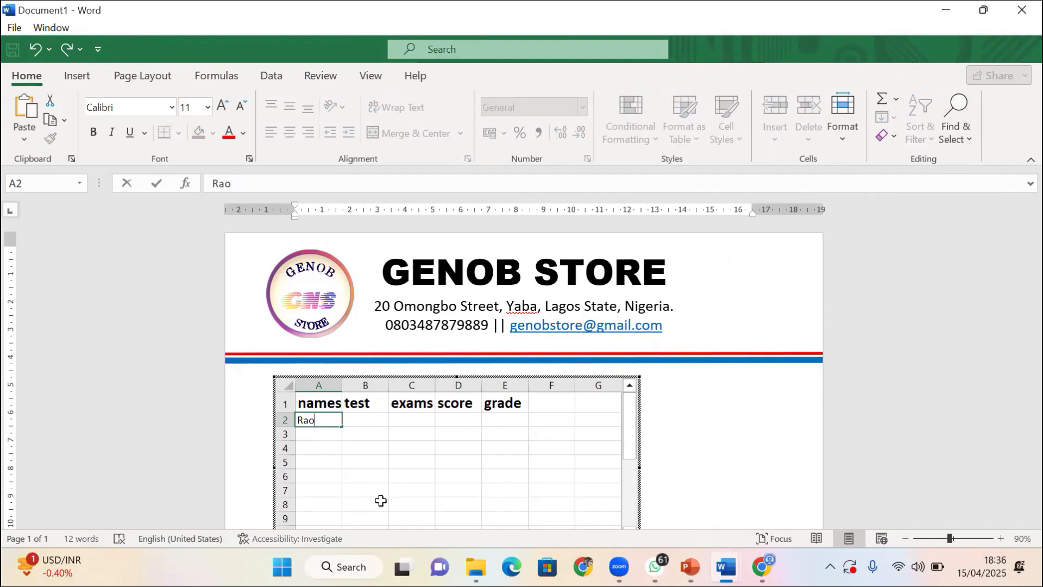
pyautogui.press('BackSpace')
pyautogui.write('phael')
pyautogui.press('Return')
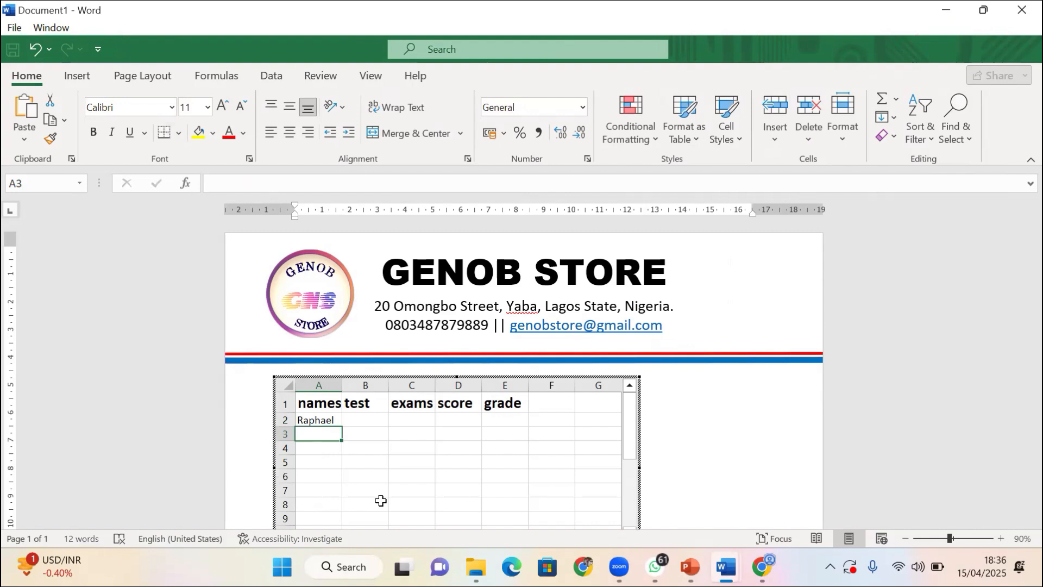
pyautogui.write('Samuel')
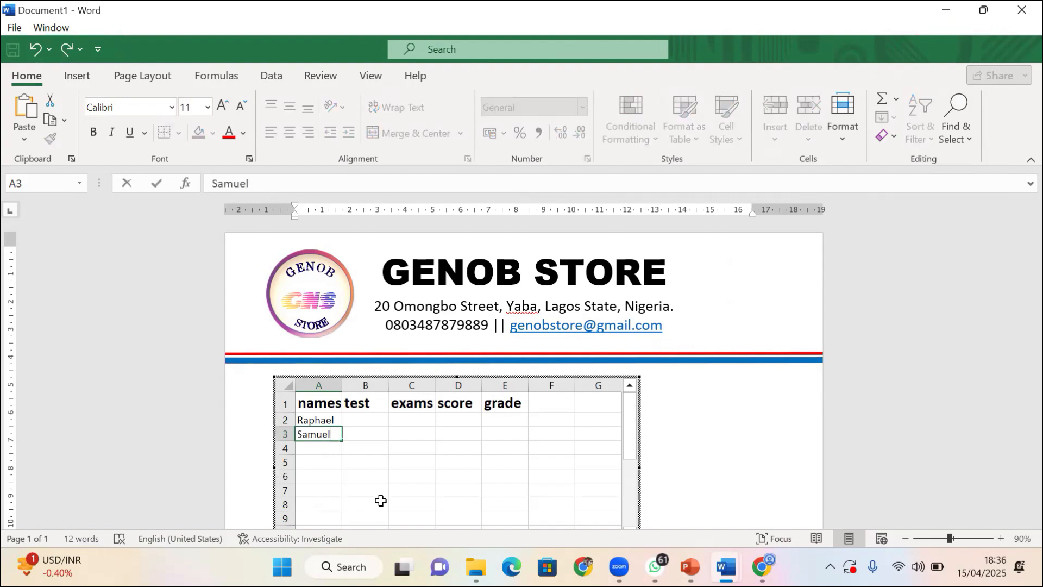
pyautogui.press('Return')
pyautogui.write('Genesis')
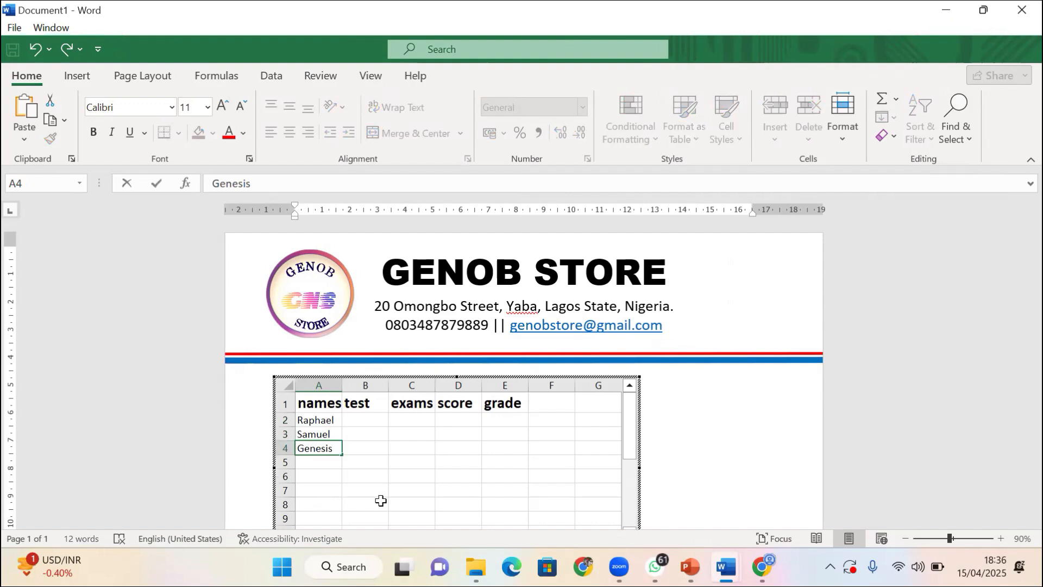
pyautogui.click(366, 419)
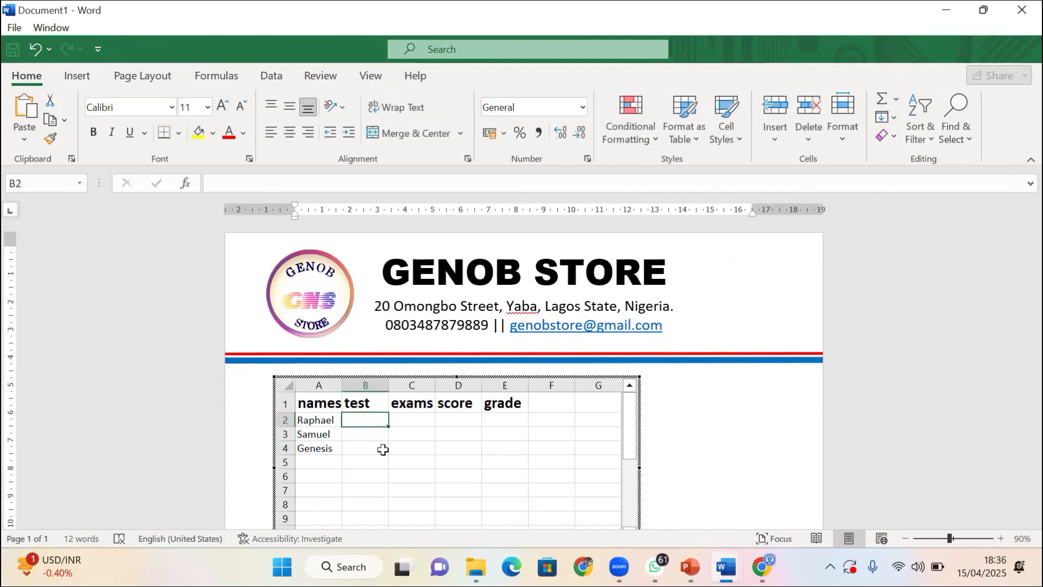
# Enter =RANDBETWEEN(0,30) in B2 and fill it down to B4 for the test scores
pyautogui.write('=ra')
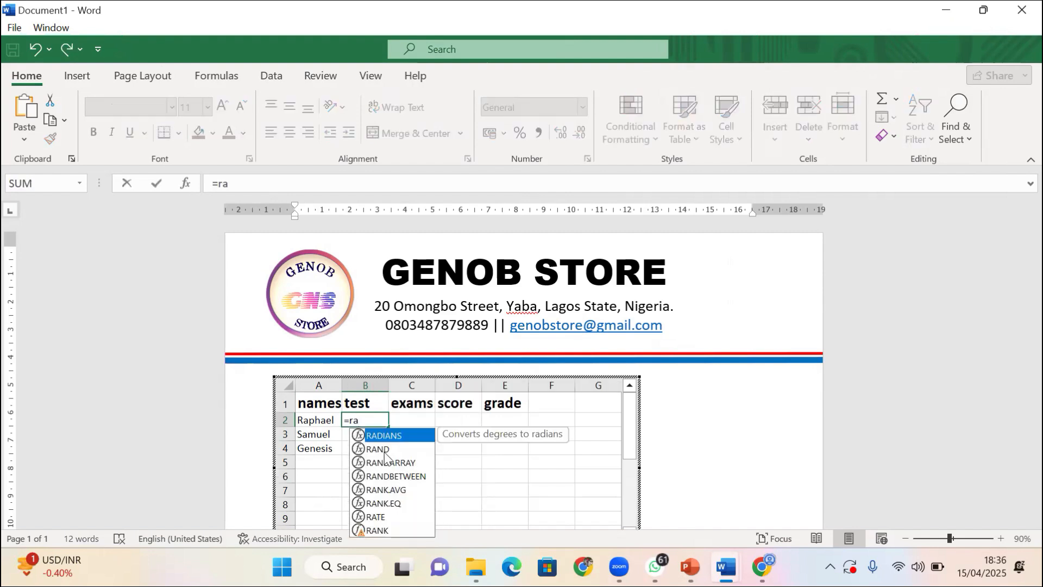
pyautogui.click(389, 483)
pyautogui.doubleClick(389, 483)
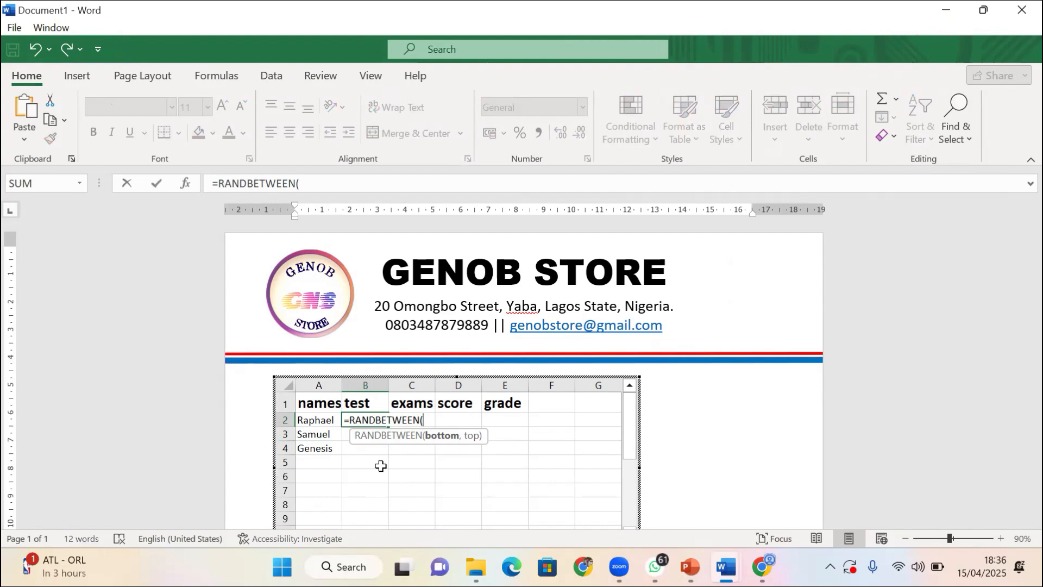
pyautogui.write('0,30')
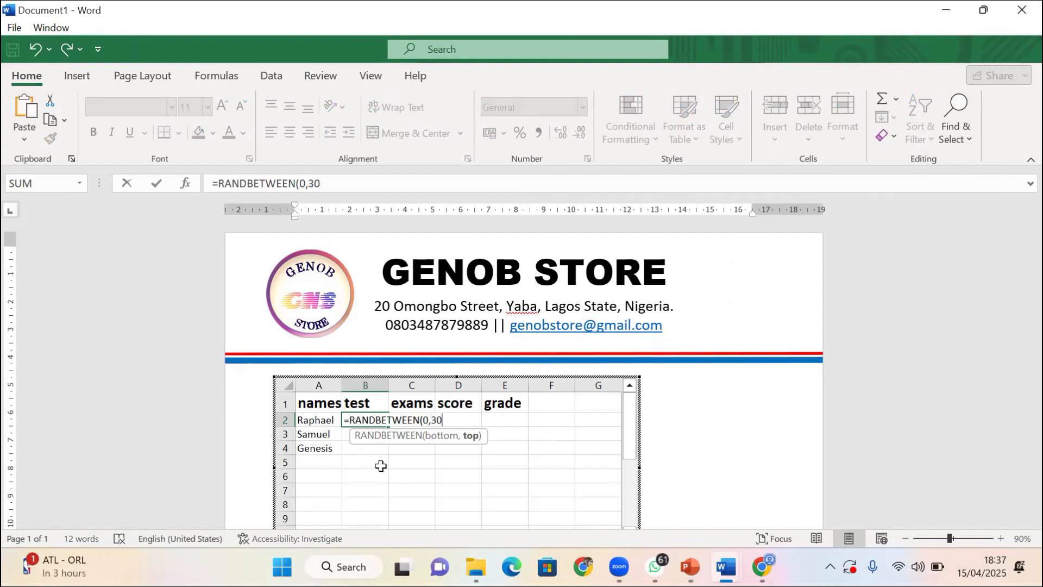
pyautogui.write(')')
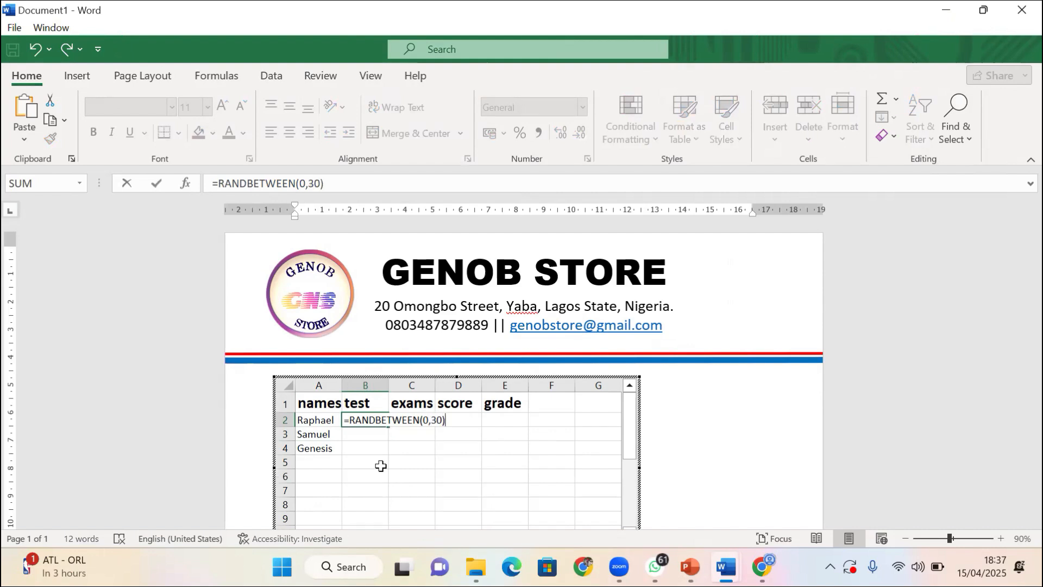
pyautogui.press('Return')
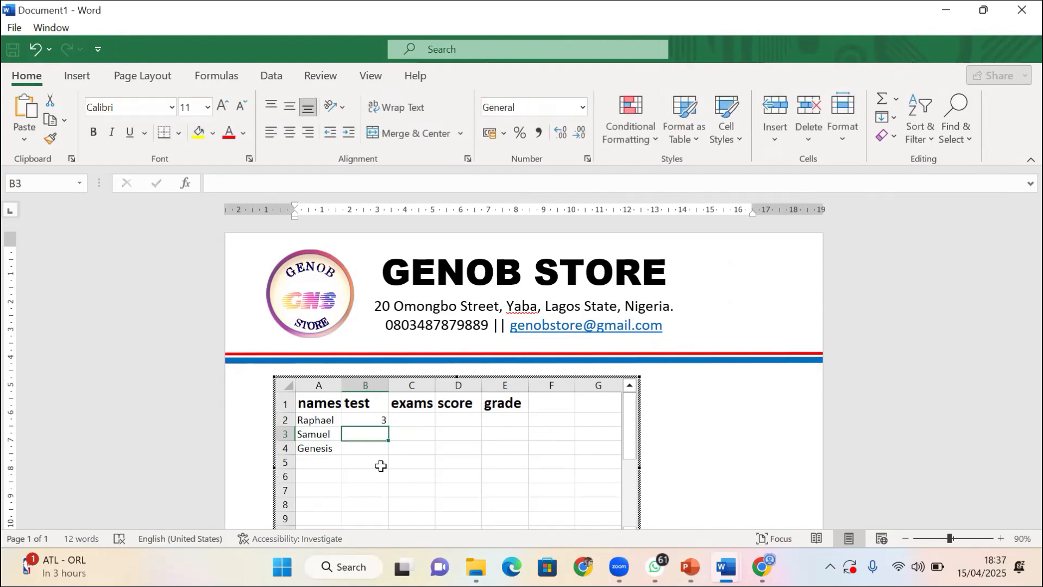
pyautogui.click(384, 421)
pyautogui.moveTo(387, 426); pyautogui.dragTo(386, 451)
# Copy the B2 formula across into C2 and start editing it in the formula bar
pyautogui.click(420, 421)
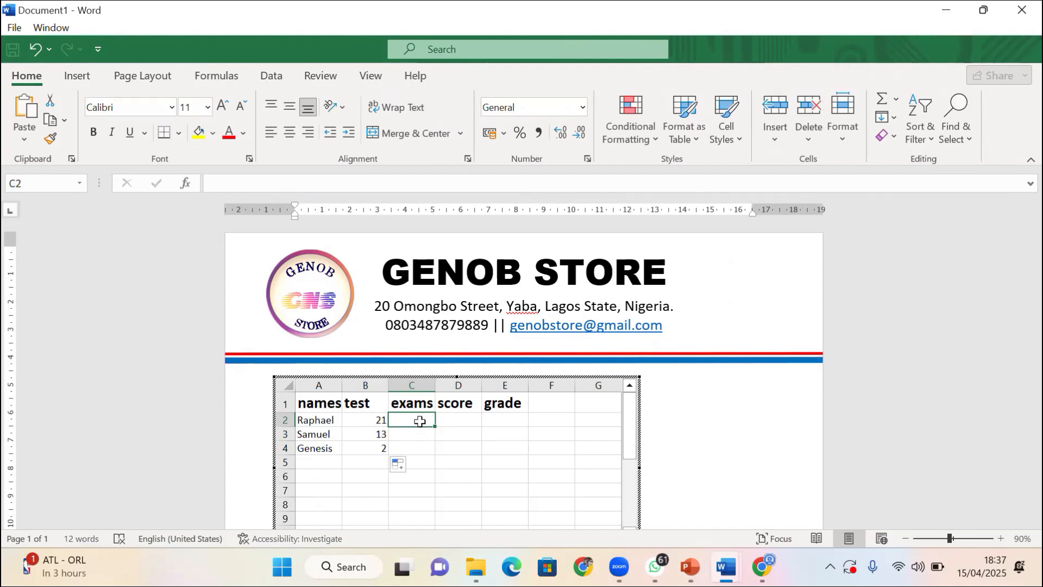
pyautogui.click(381, 420)
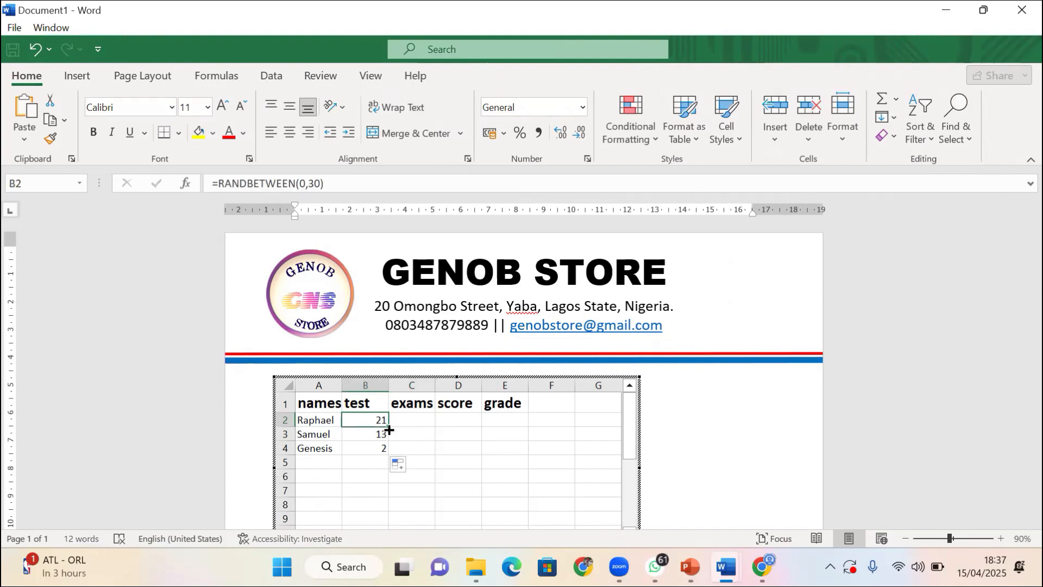
pyautogui.moveTo(389, 429); pyautogui.dragTo(427, 423)
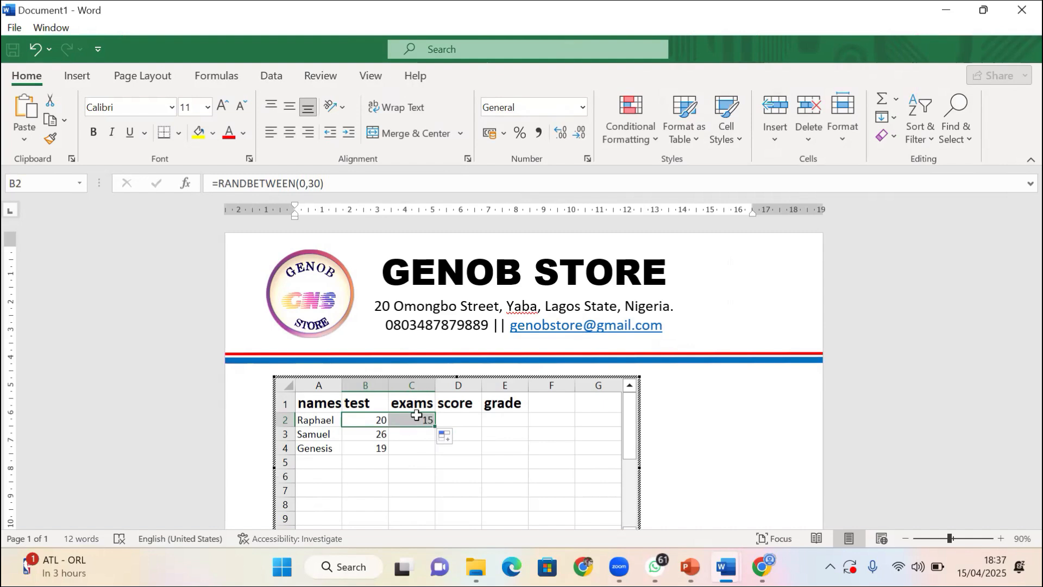
pyautogui.click(416, 415)
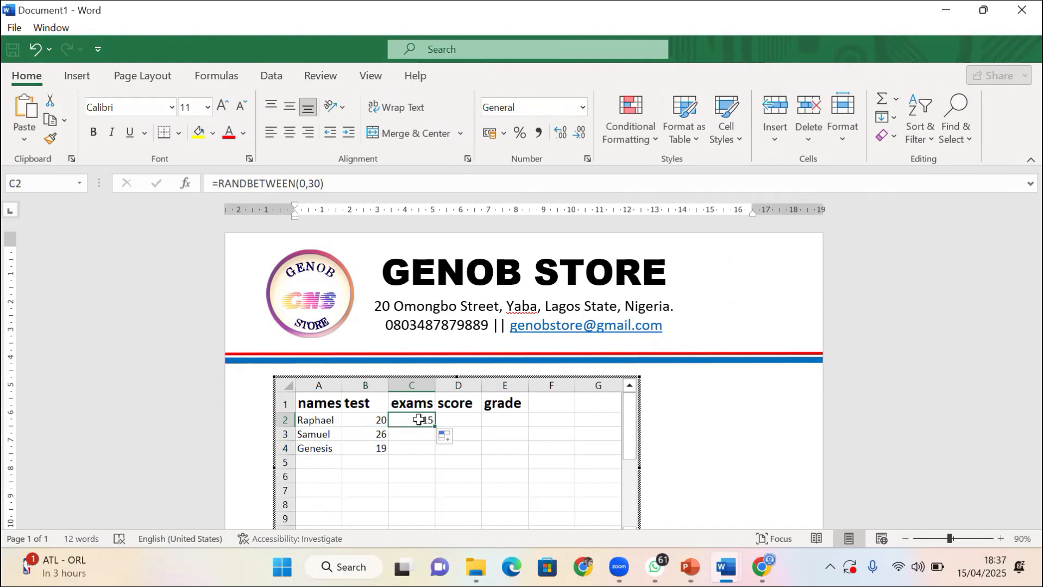
pyautogui.click(319, 184)
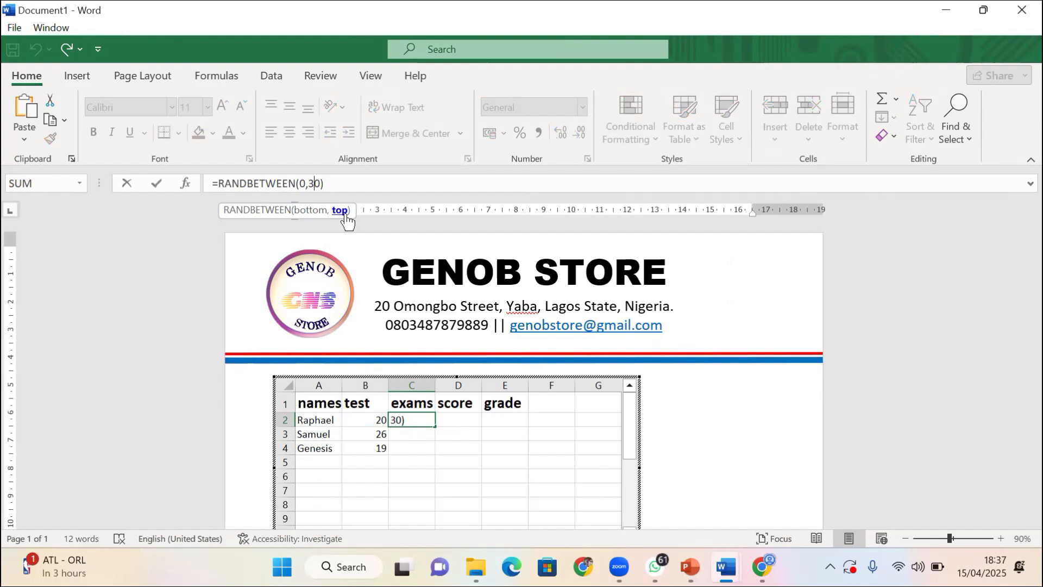
# Change C2's formula to =RANDBETWEEN(10,70) and fill it down to C4 for exam scores
pyautogui.press('Left')
pyautogui.press('Left')
pyautogui.write('1')
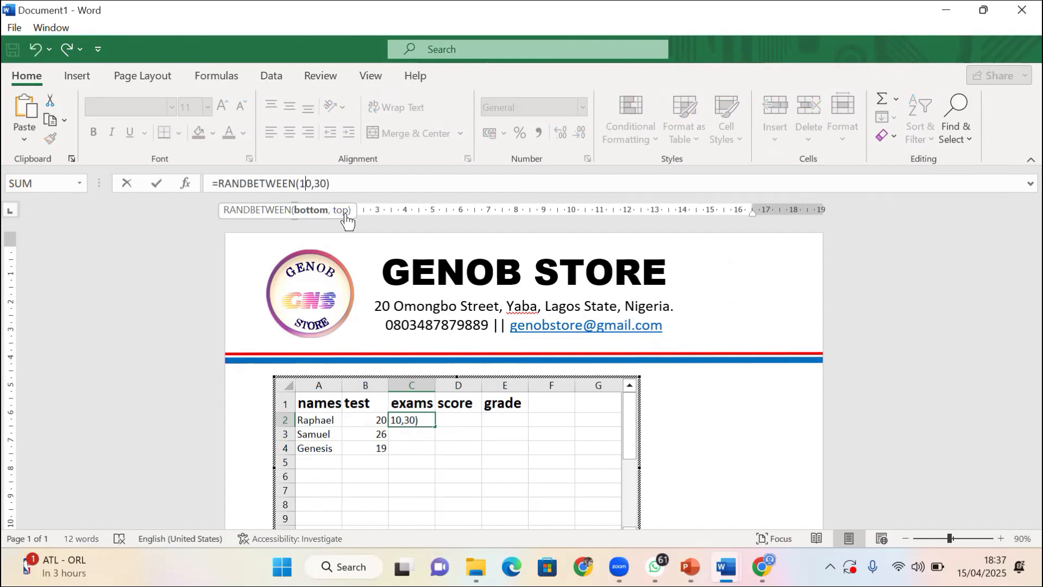
pyautogui.press('Right')
pyautogui.press('Right')
pyautogui.press('Right')
pyautogui.press('BackSpace')
pyautogui.write('7')
pyautogui.press('Return')
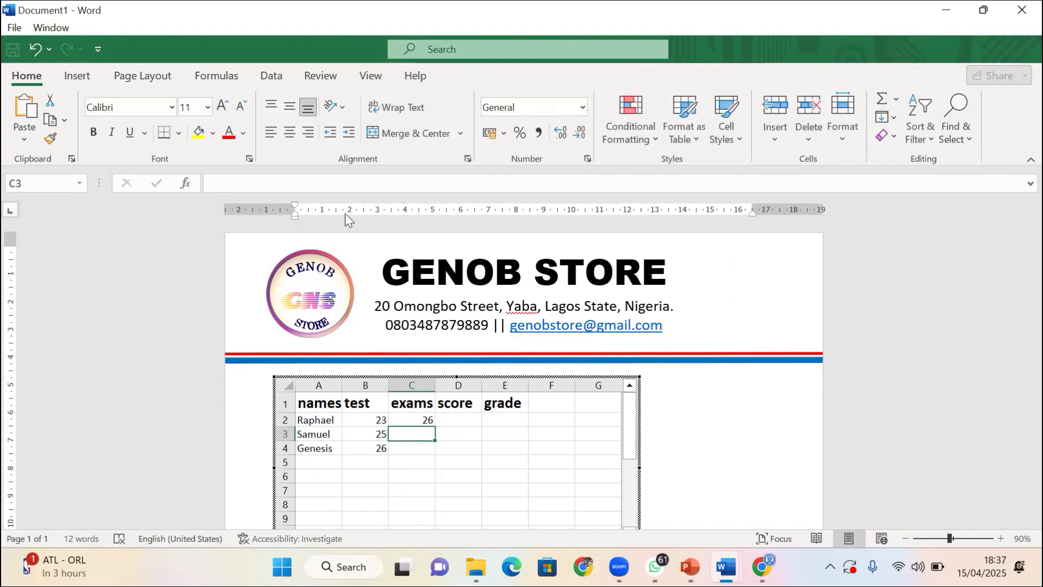
pyautogui.click(411, 423)
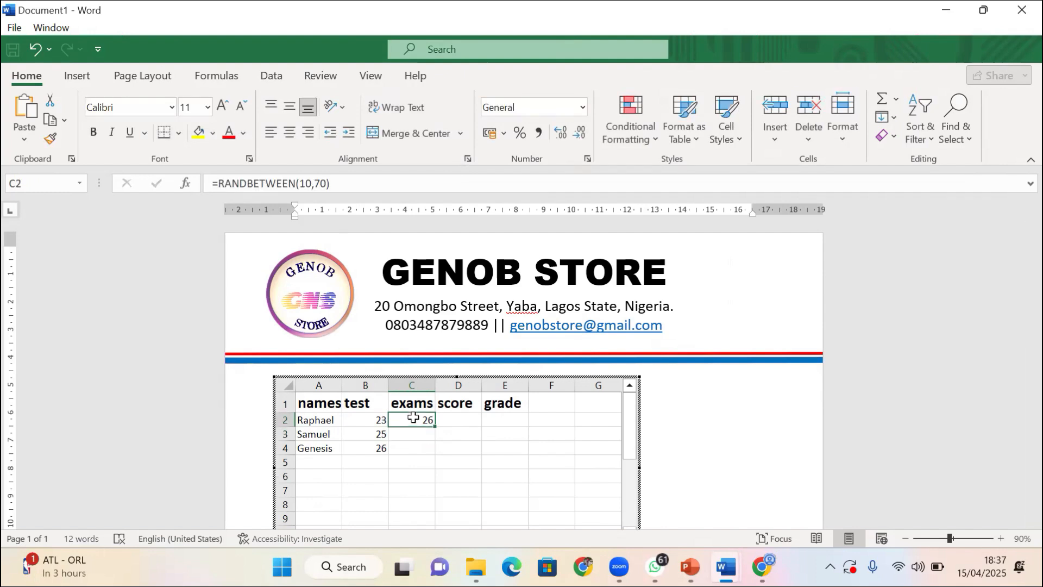
pyautogui.moveTo(434, 425); pyautogui.dragTo(435, 464)
pyautogui.click(461, 423)
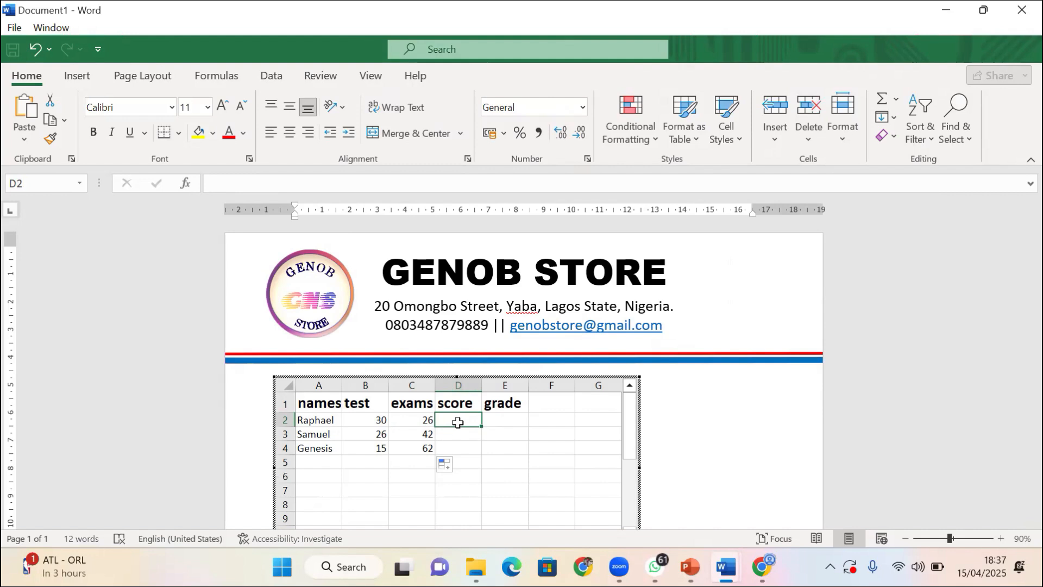
# Enter =B2+C2 in D2 and fill the score total down to D4
pyautogui.write('=')
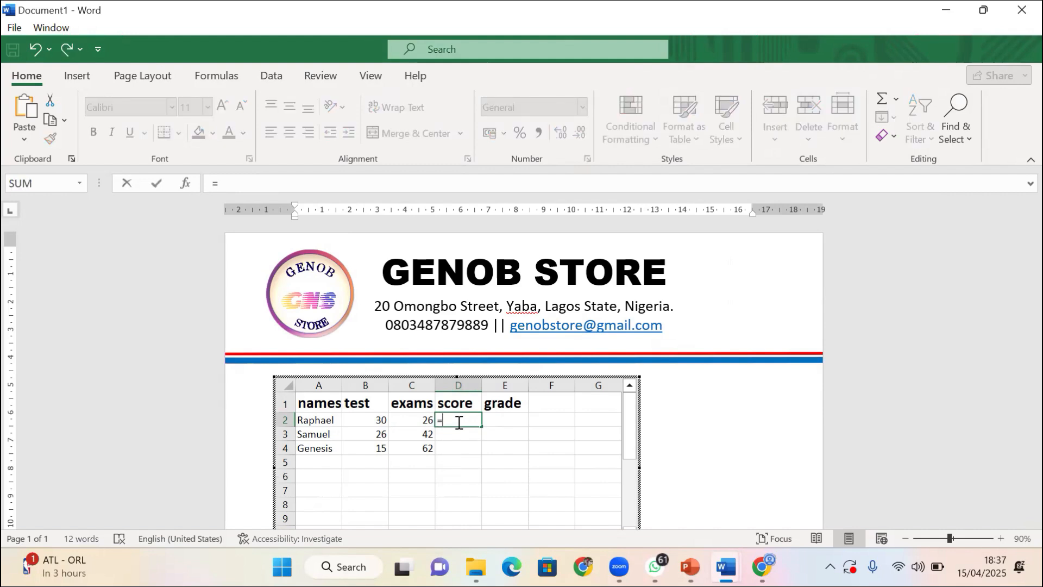
pyautogui.click(374, 421)
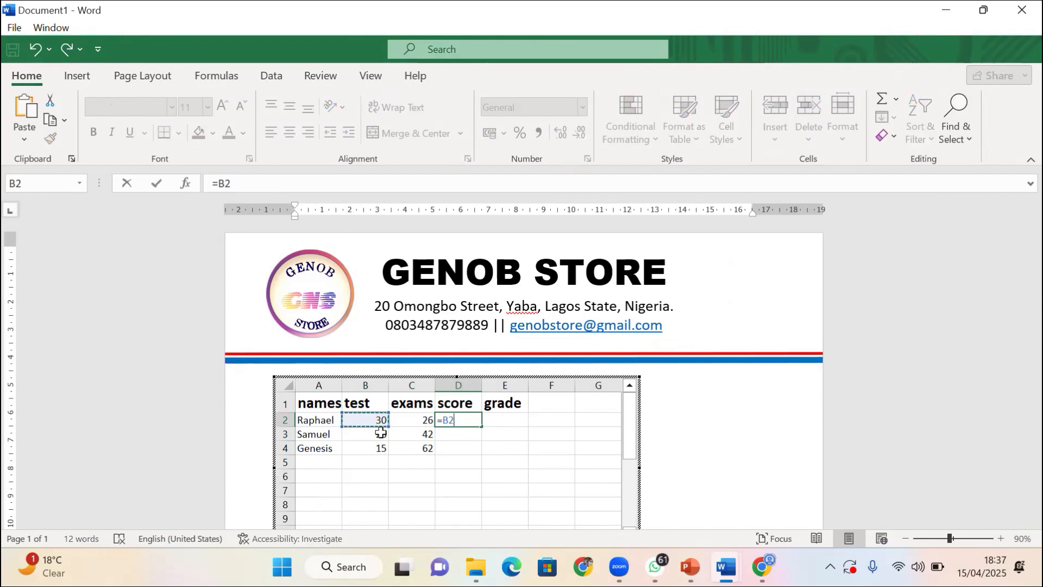
pyautogui.write('+')
pyautogui.click(424, 421)
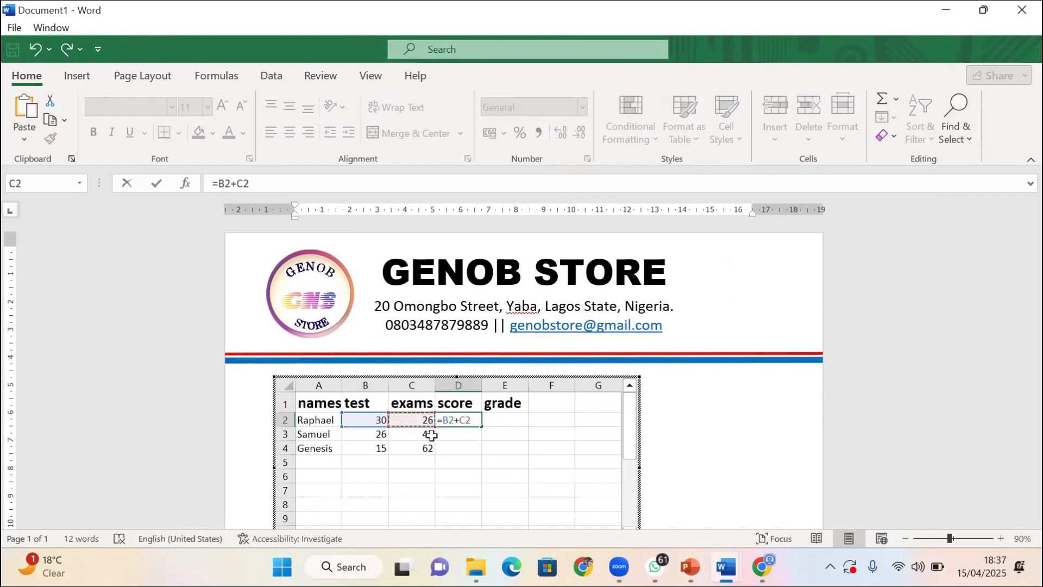
pyautogui.press('Return')
pyautogui.click(471, 421)
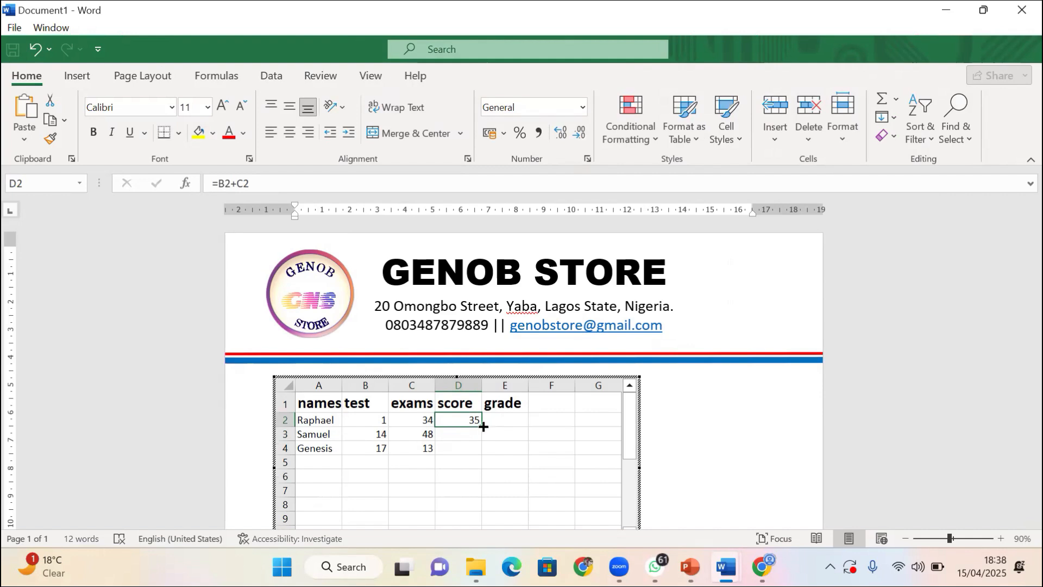
pyautogui.moveTo(483, 427); pyautogui.dragTo(478, 455)
pyautogui.click(502, 418)
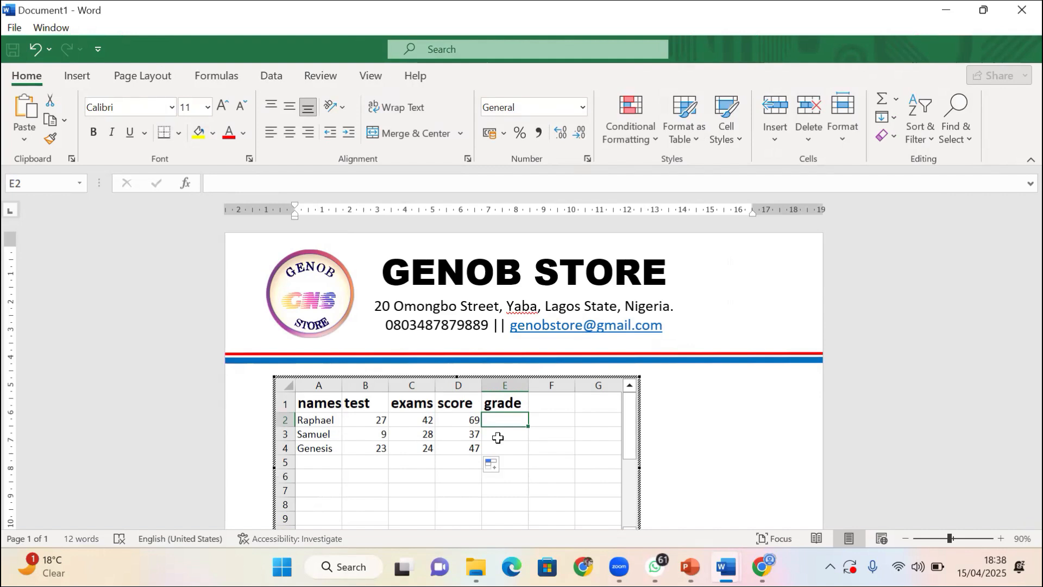
# Enter =IF(D2>50,"pass","fail") in E2 to grade the first student
pyautogui.write('=if')
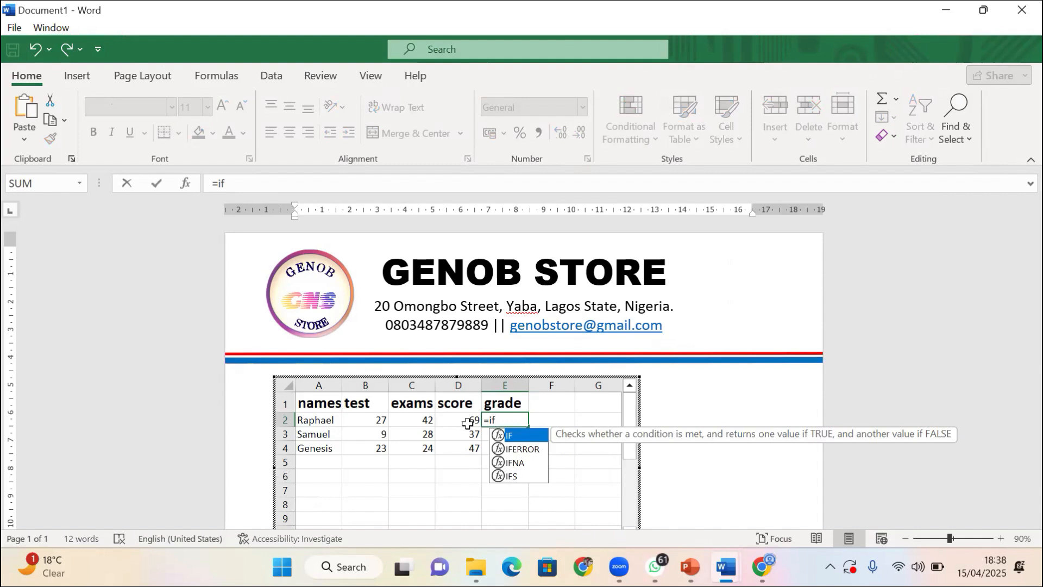
pyautogui.write('(')
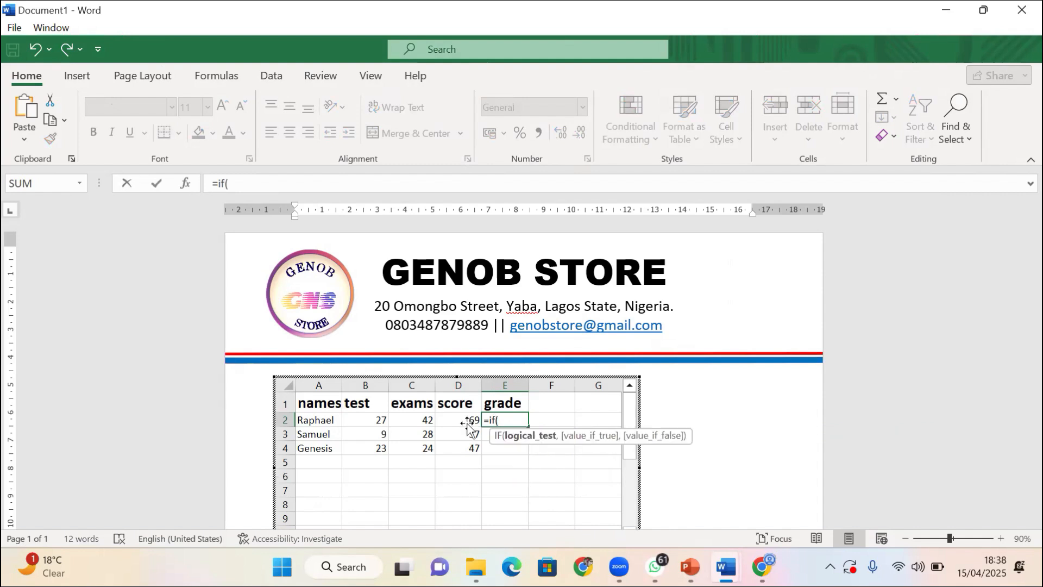
pyautogui.click(468, 427)
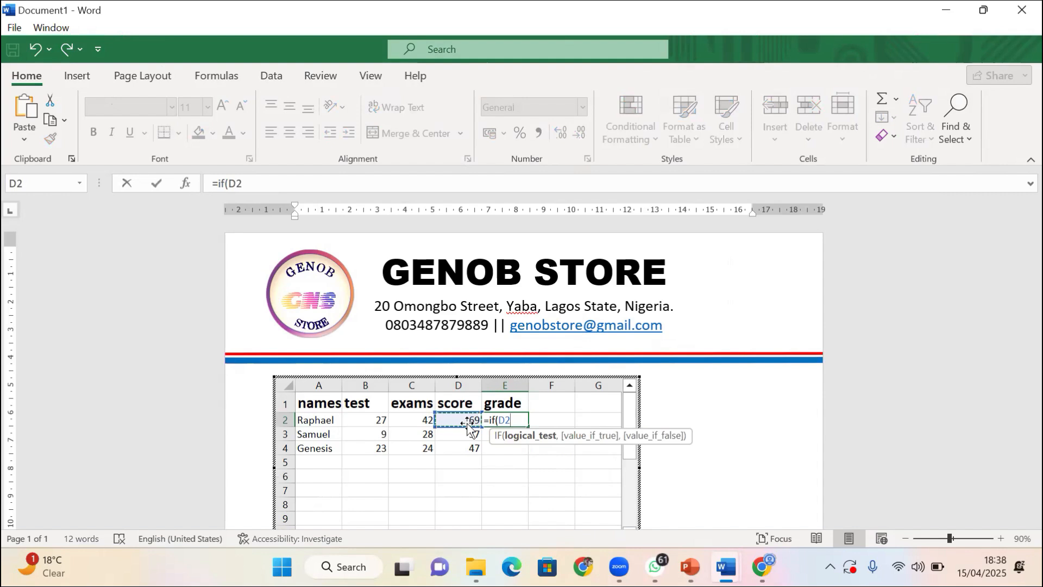
pyautogui.write('>5')
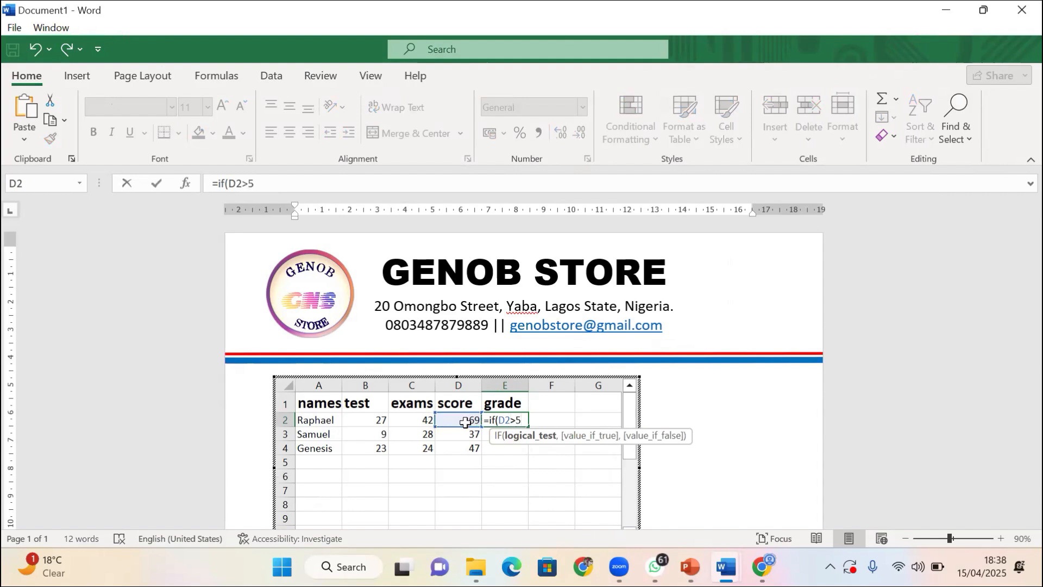
pyautogui.write('0,')
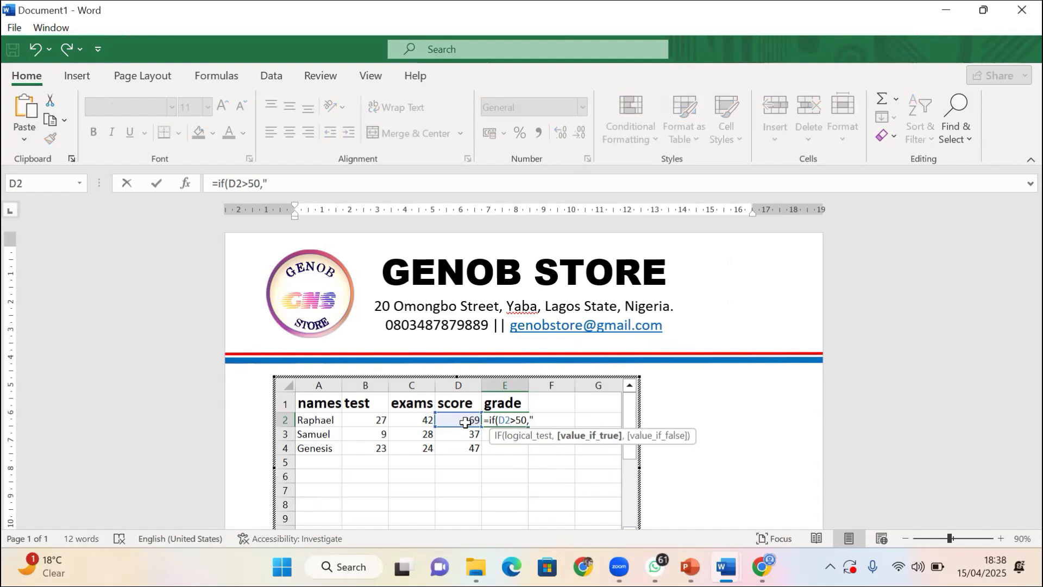
pyautogui.write('"pass",F')
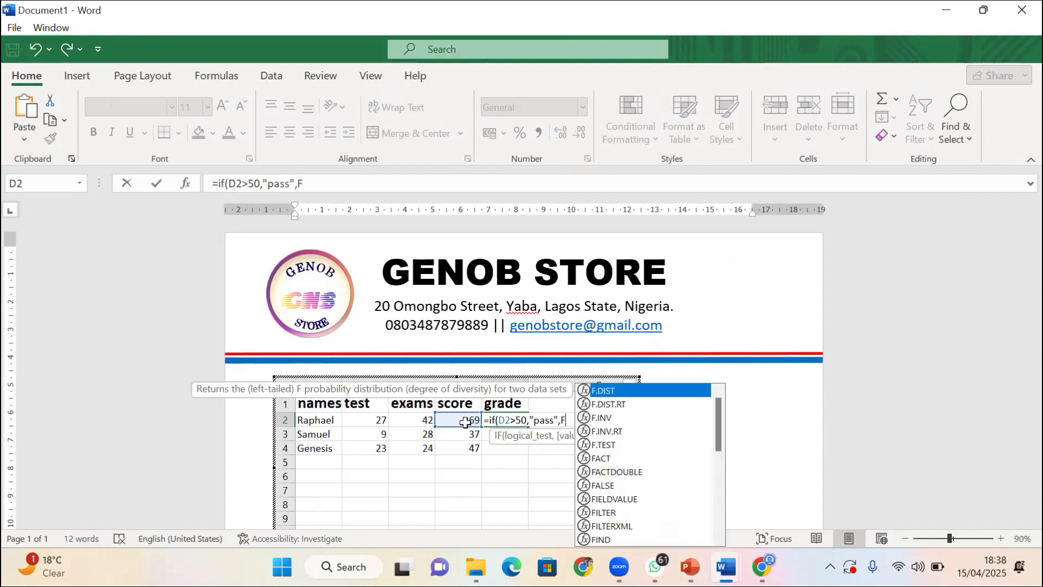
pyautogui.press('BackSpace')
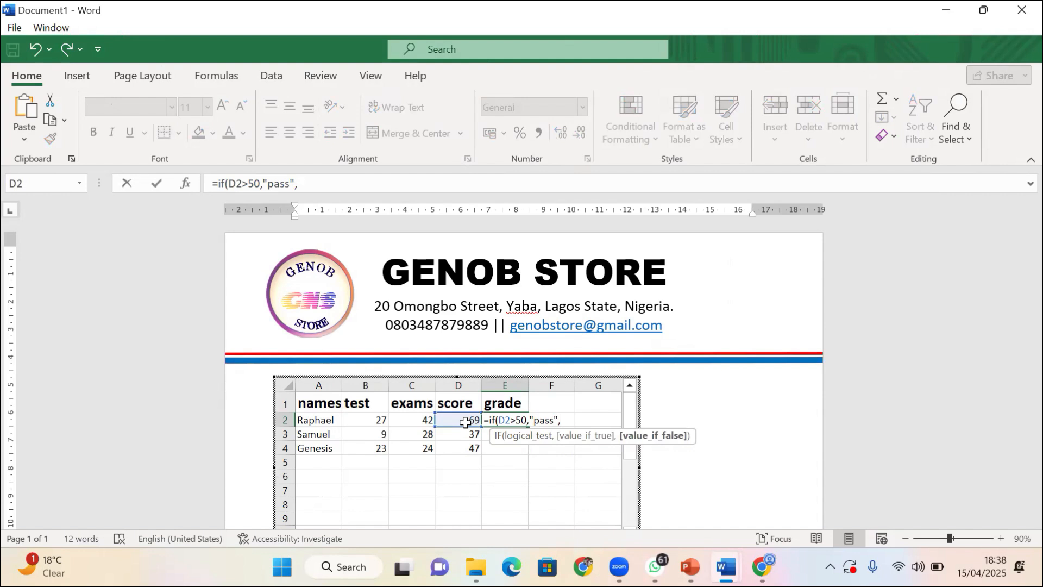
pyautogui.write('"Fa')
pyautogui.press('BackSpace')
pyautogui.press('BackSpace')
pyautogui.write('fale')
pyautogui.press('BackSpace')
pyautogui.press('BackSpace')
pyautogui.write('il")')
pyautogui.press('Return')
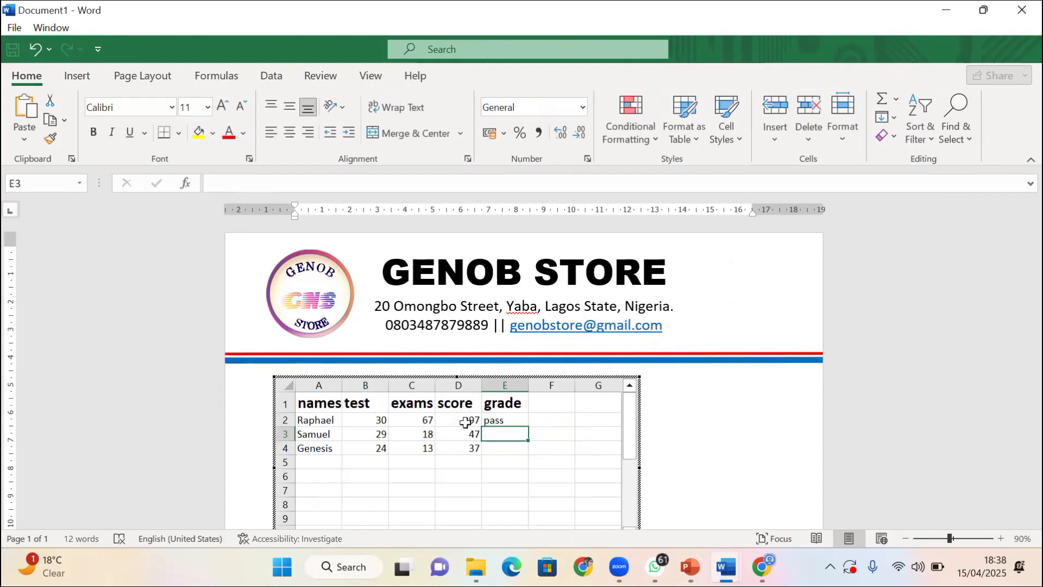
# Copy the E2 grade formula down to E4
pyautogui.click(510, 423)
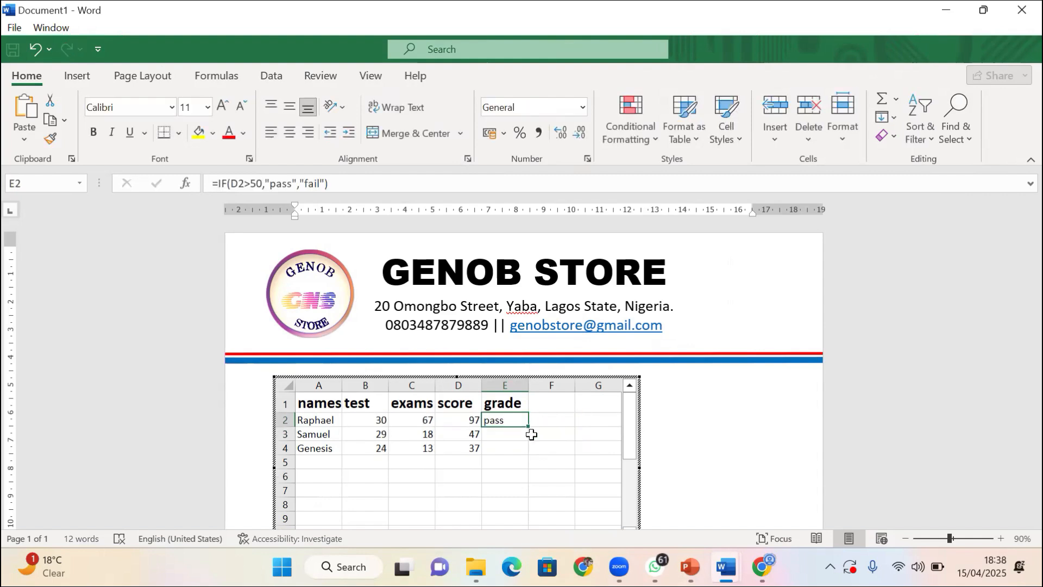
pyautogui.moveTo(529, 428); pyautogui.dragTo(530, 455)
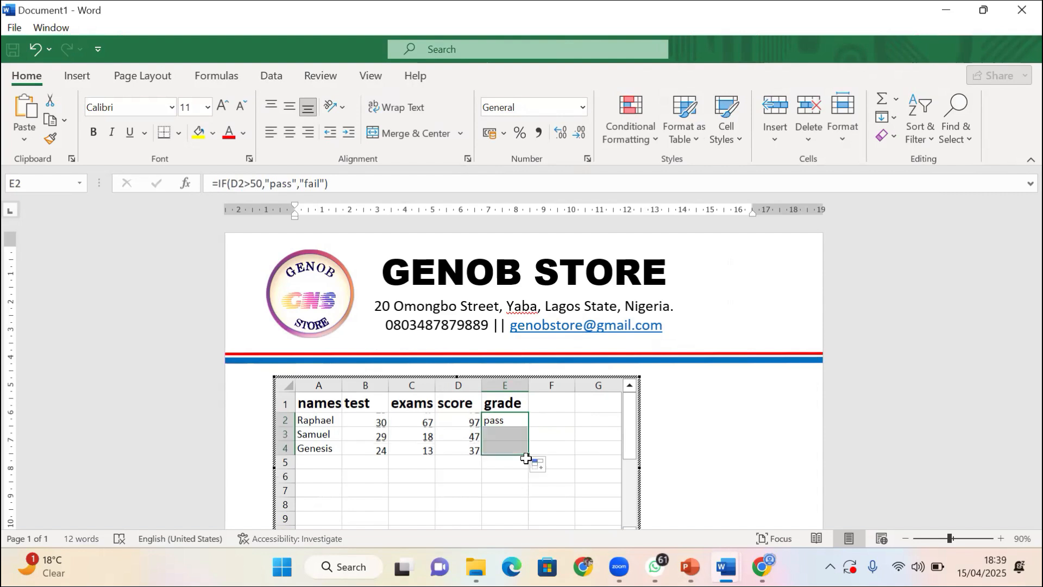
pyautogui.click(501, 481)
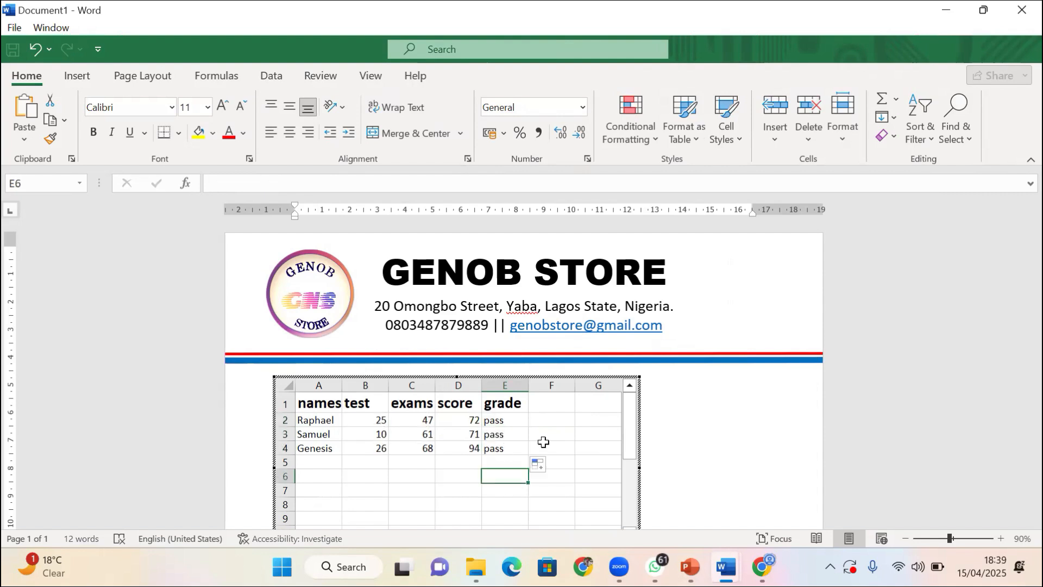
# Type test entries 'j' in F4 and 'oo' in E6
pyautogui.click(541, 445)
pyautogui.write('j')
pyautogui.press('Return')
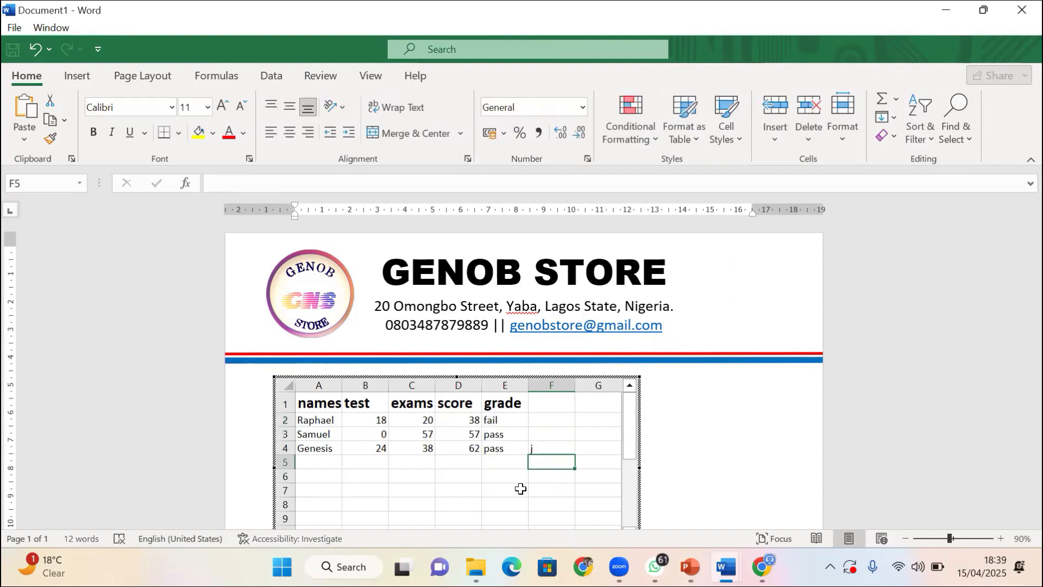
pyautogui.click(508, 479)
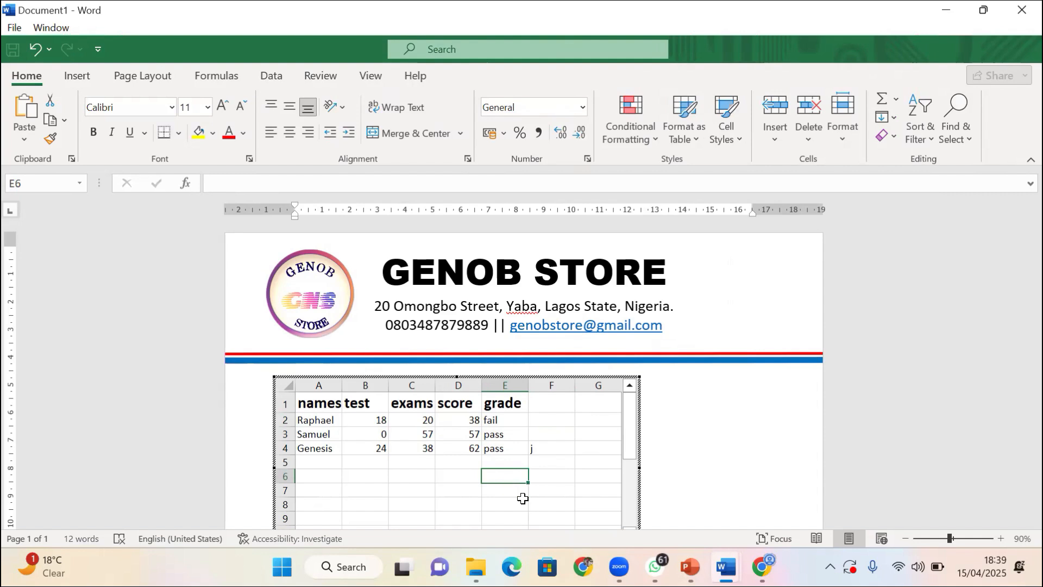
pyautogui.write('oo')
pyautogui.press('Return')
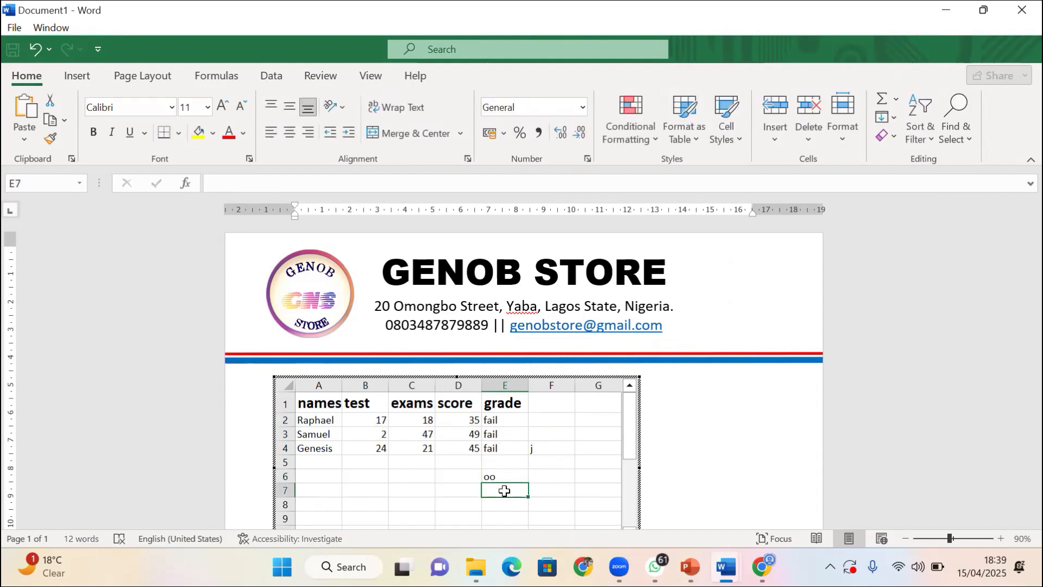
# Clear the stray entries from column F and cells D6:E6
pyautogui.click(490, 475)
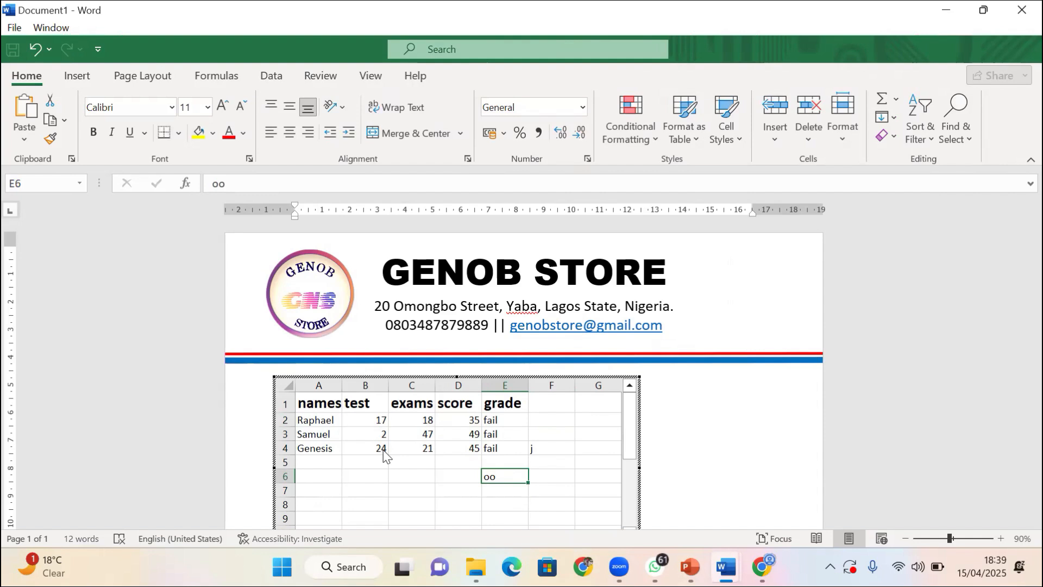
pyautogui.moveTo(541, 437); pyautogui.dragTo(550, 466)
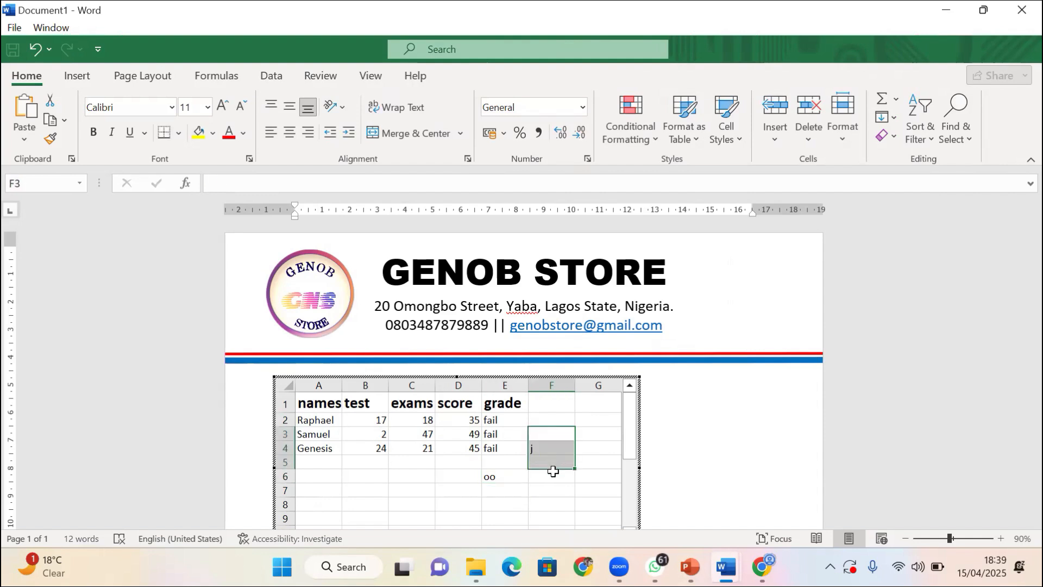
pyautogui.press('BackSpace')
pyautogui.click(495, 479)
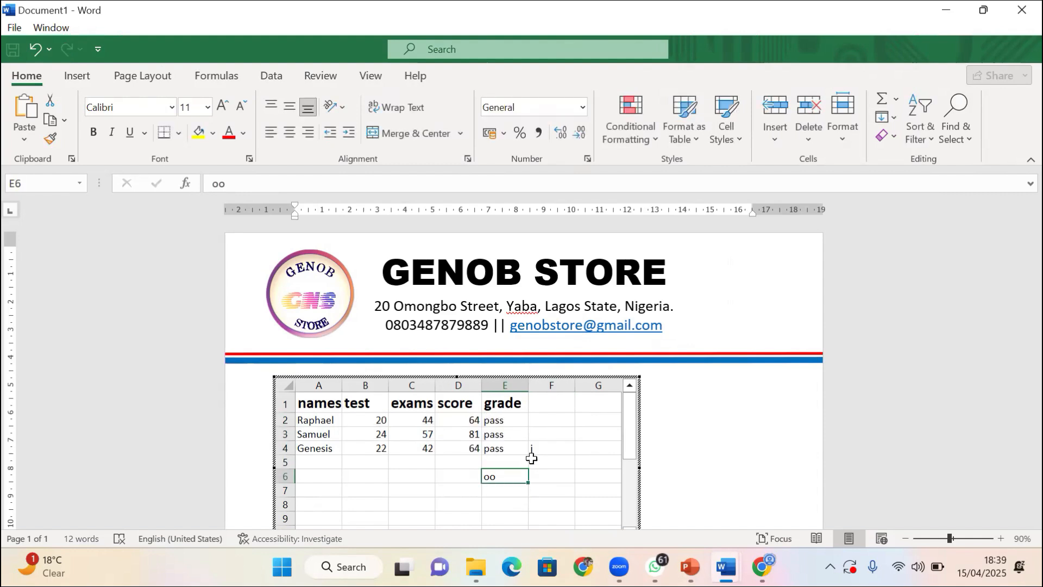
pyautogui.moveTo(536, 439); pyautogui.dragTo(536, 463)
pyautogui.press('Delete')
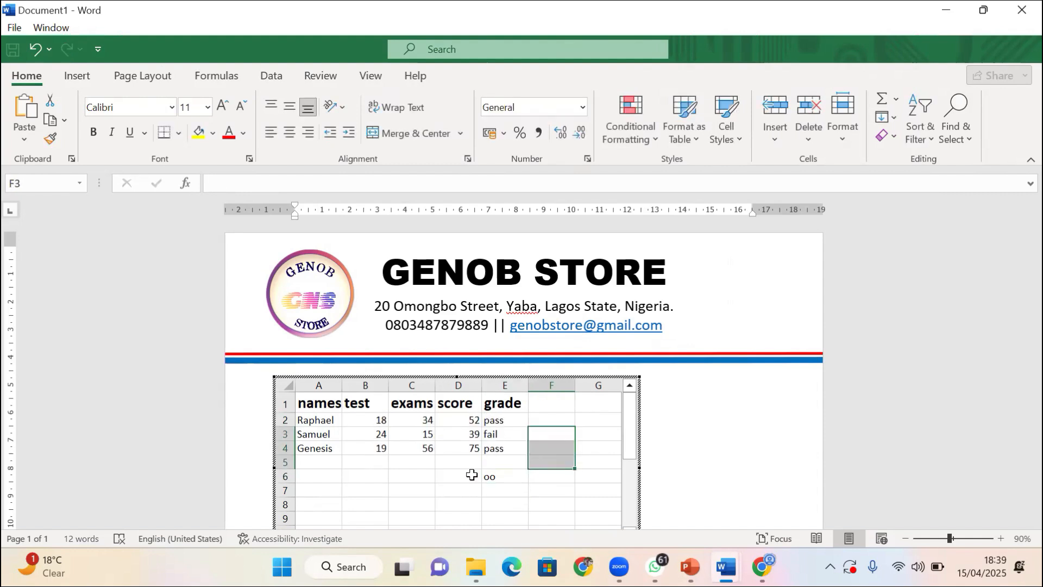
pyautogui.moveTo(473, 477); pyautogui.dragTo(509, 478)
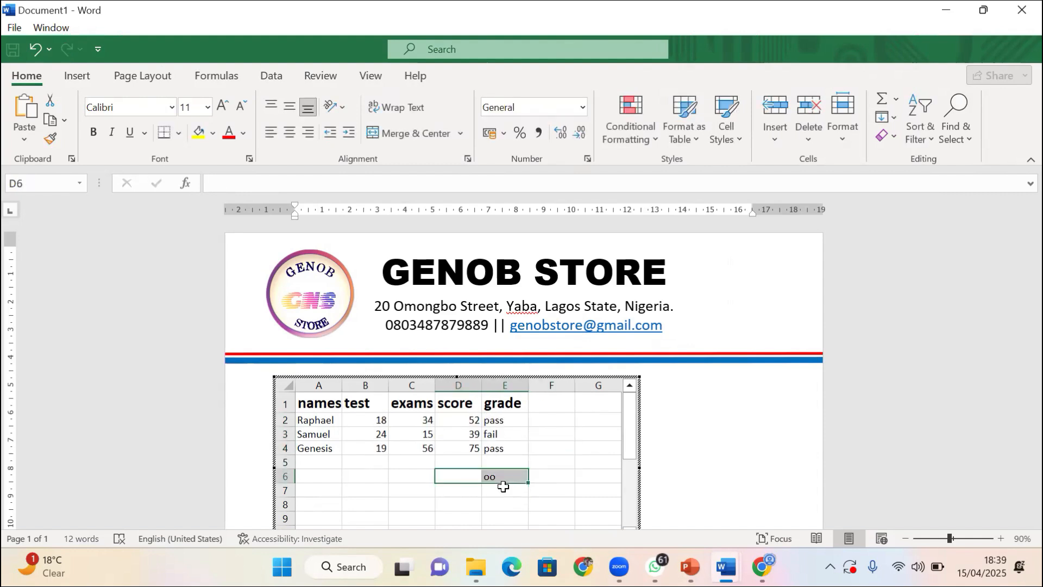
pyautogui.press('Delete')
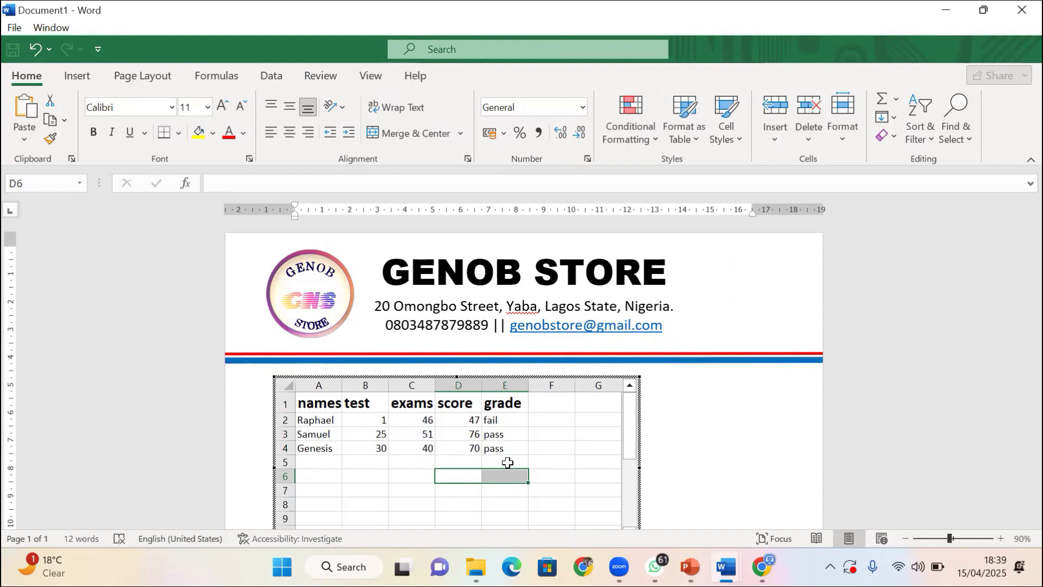
# Exit the embedded sheet and delete the Excel grade worksheet object from the page
pyautogui.click(729, 473)
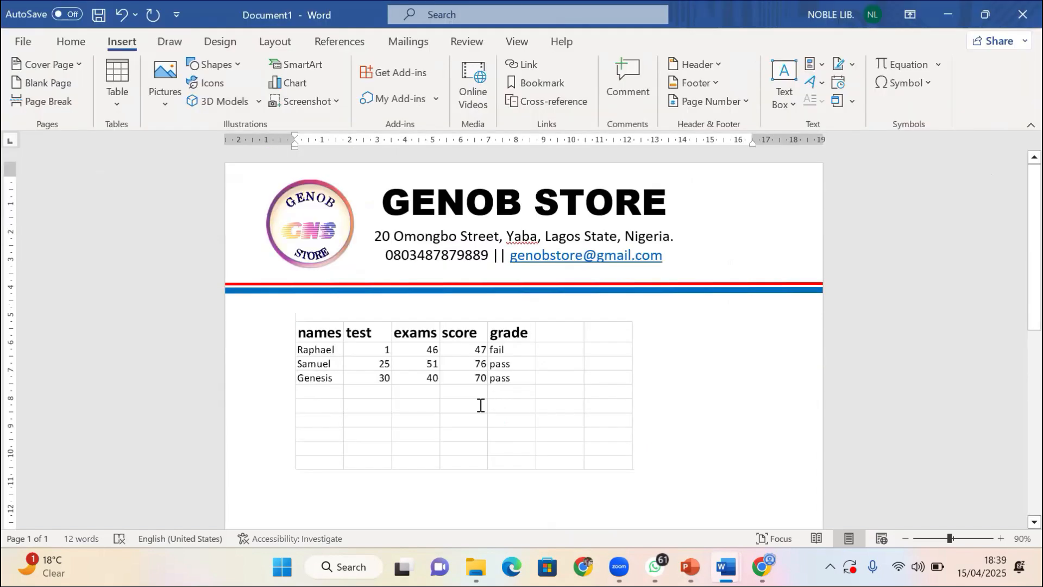
pyautogui.scroll(-1, 463, 375)
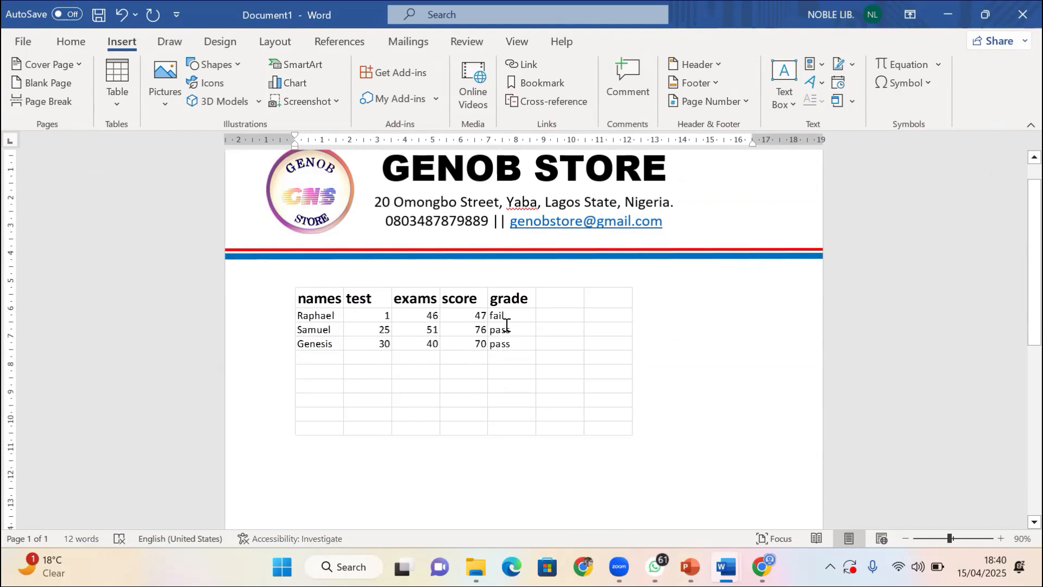
pyautogui.click(474, 384)
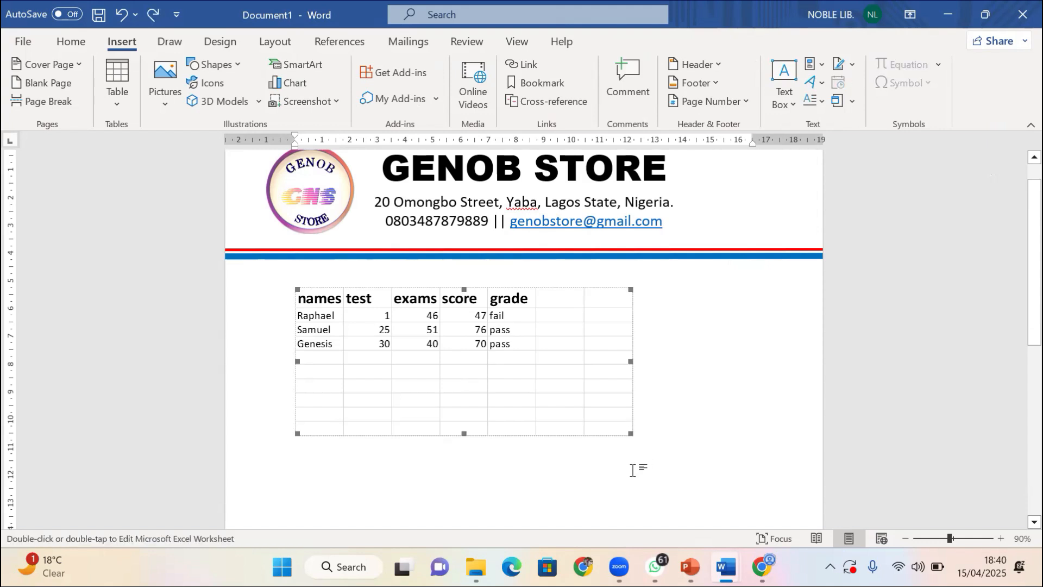
pyautogui.press('Delete')
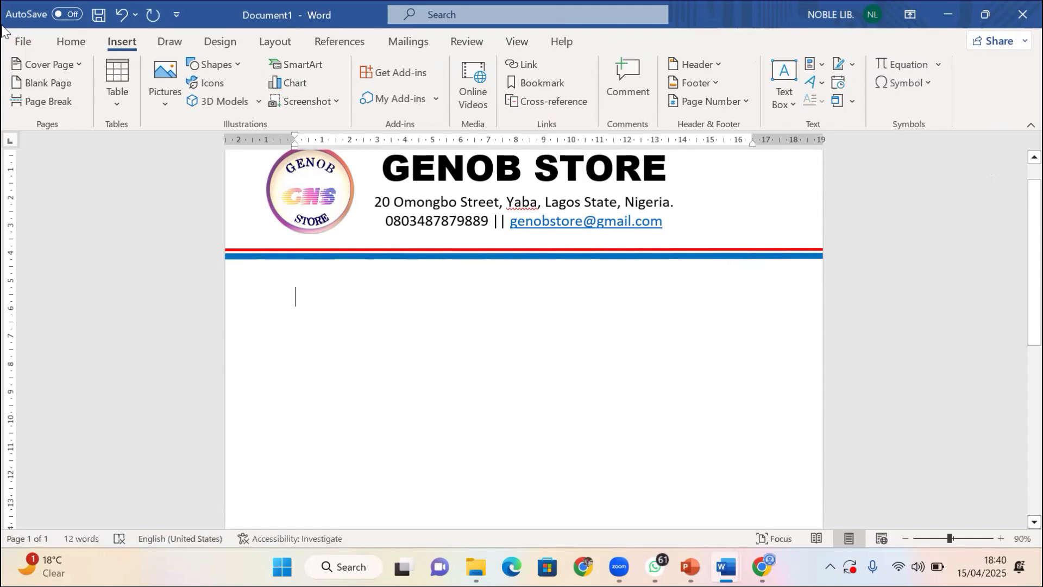
# Insert a 4-column, 5-row table below the GENOB STORE letterhead
pyautogui.click(118, 86)
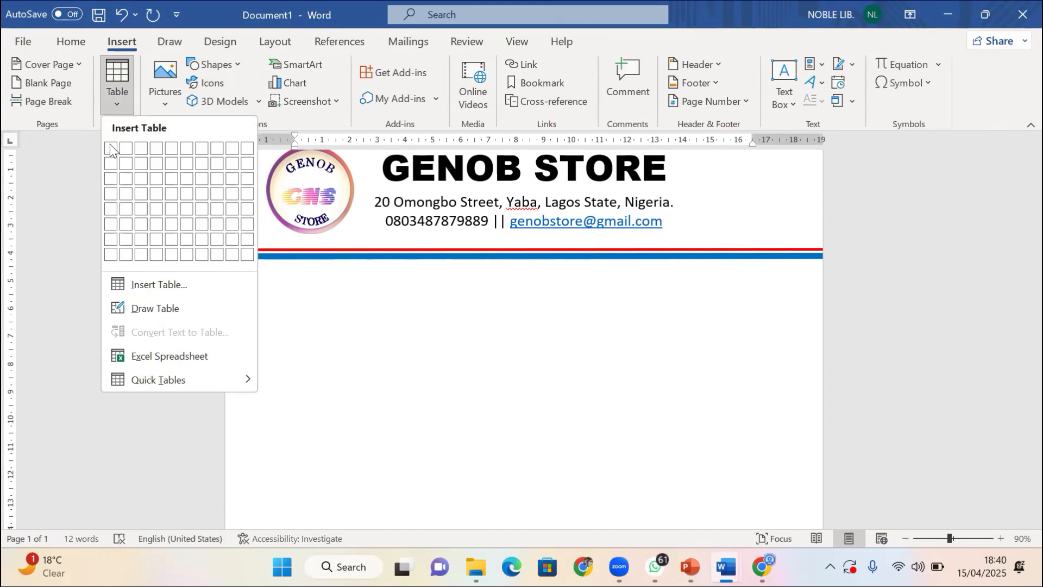
pyautogui.click(157, 210)
pyautogui.click(489, 358)
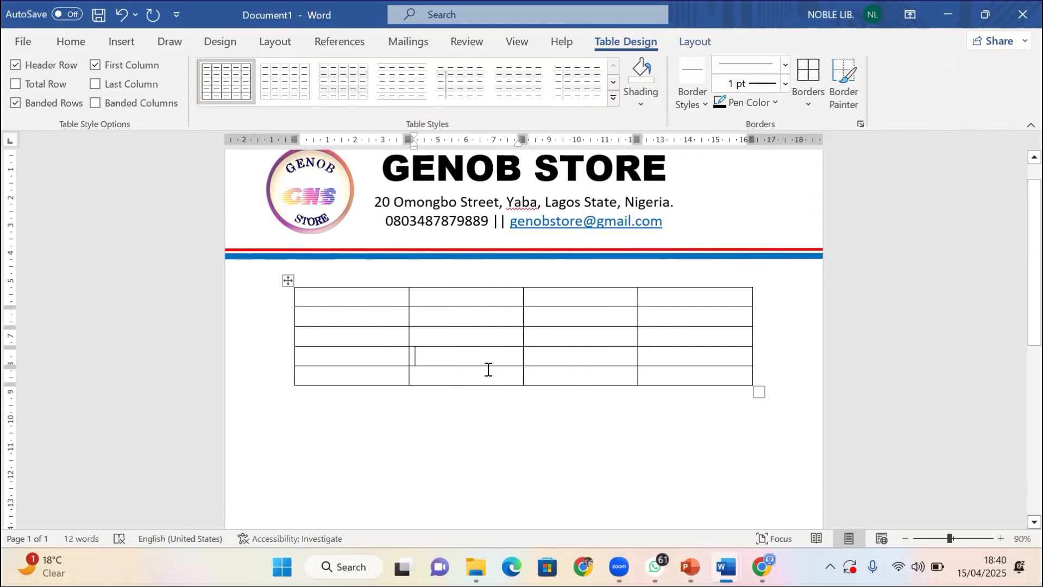
# Type the headers SN, DESCRIPTION, QTY and RATE into the table's top row
pyautogui.click(338, 295)
pyautogui.write('SN')
pyautogui.click(433, 304)
pyautogui.write('DESC')
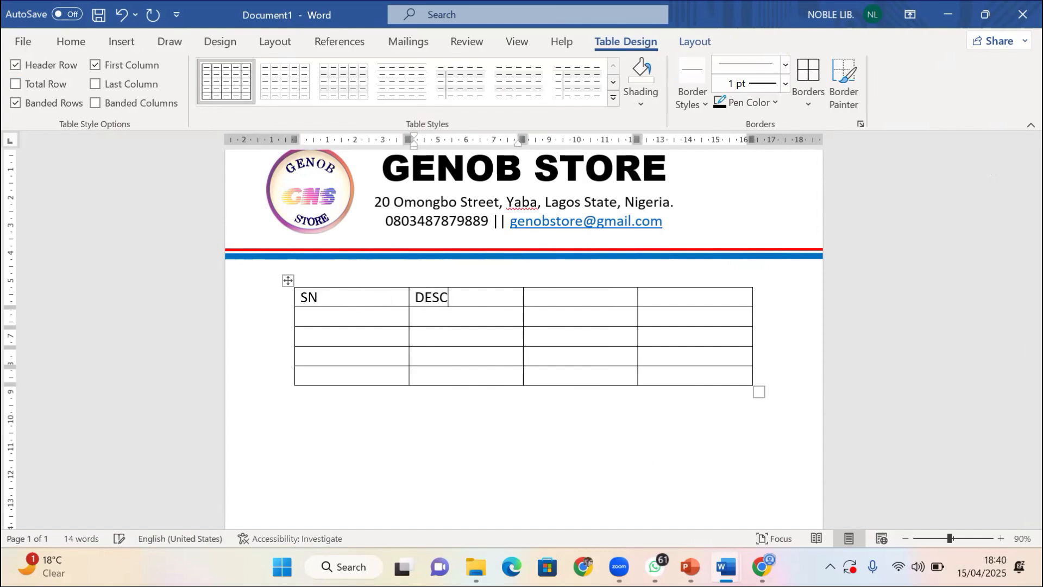
pyautogui.write('RIPTION')
pyautogui.click(554, 300)
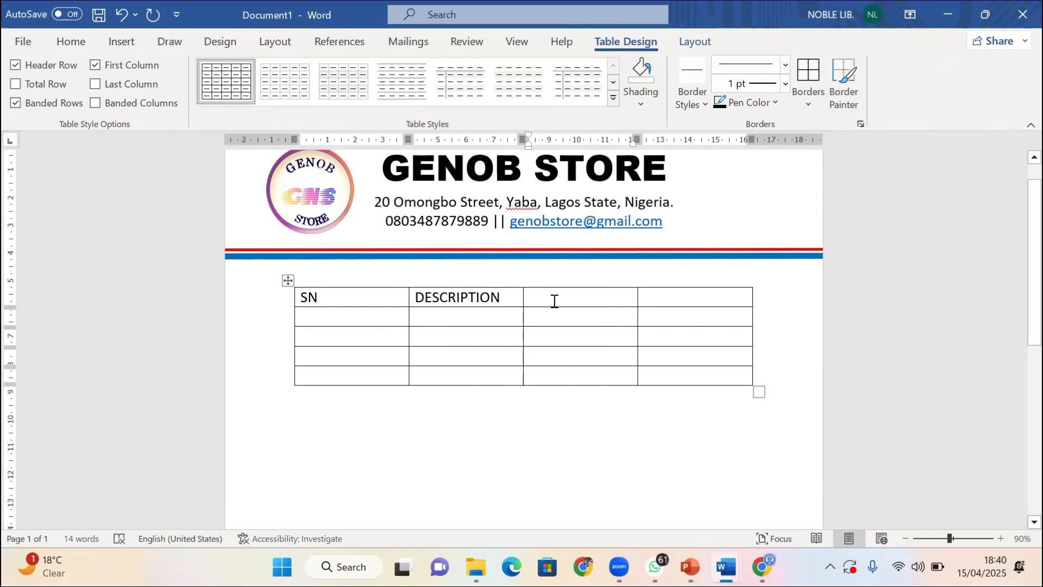
pyautogui.write('RA')
pyautogui.press('BackSpace')
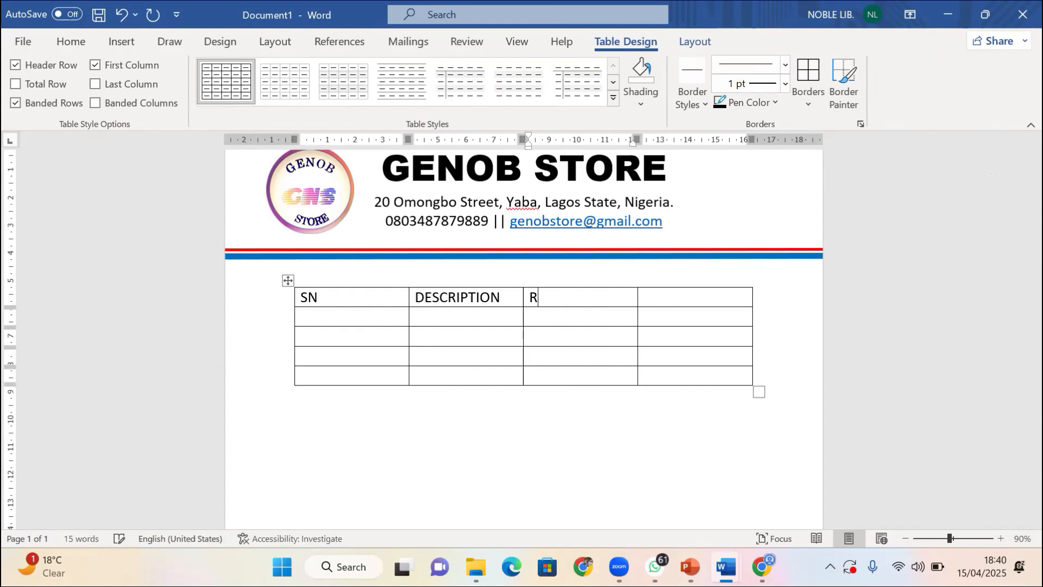
pyautogui.press('BackSpace')
pyautogui.write('QTY')
pyautogui.press('Tab')
pyautogui.write('RATE')
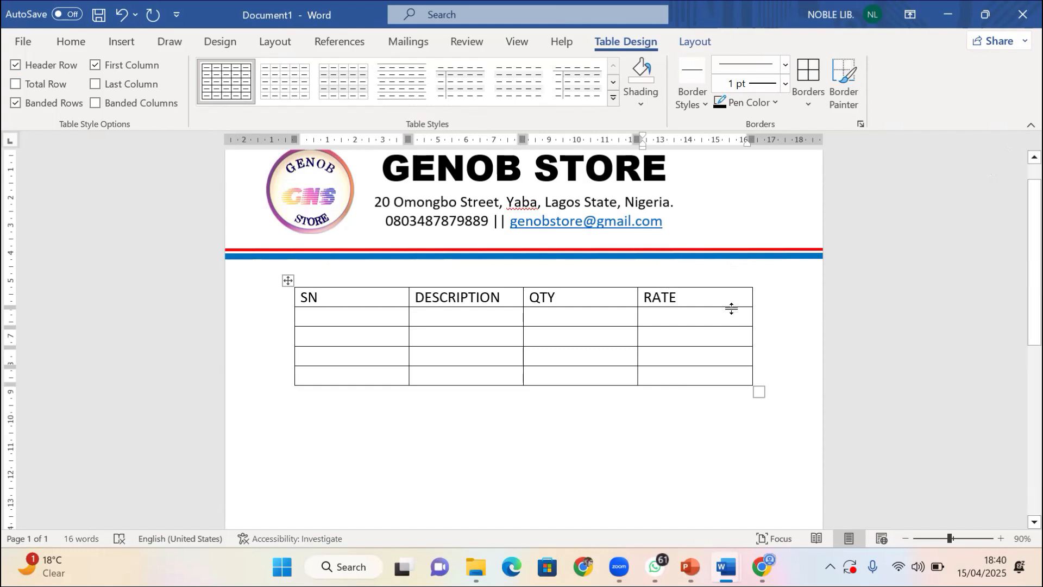
pyautogui.press('Down')
# Browse the RATE cell's Insert options without inserting anything, and bring up the table Layout tab
pyautogui.rightClick(697, 302)
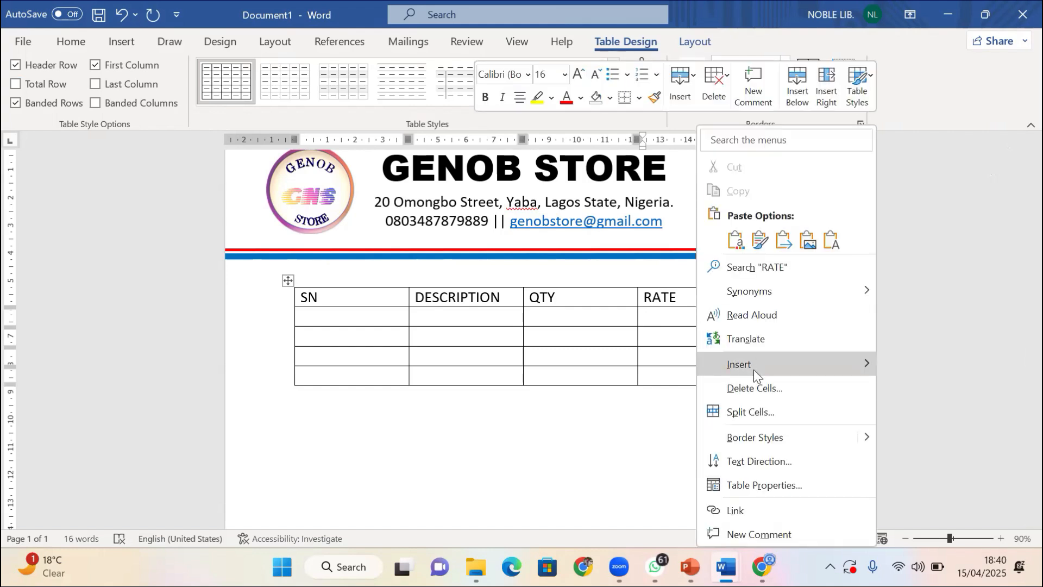
pyautogui.moveTo(754, 368)
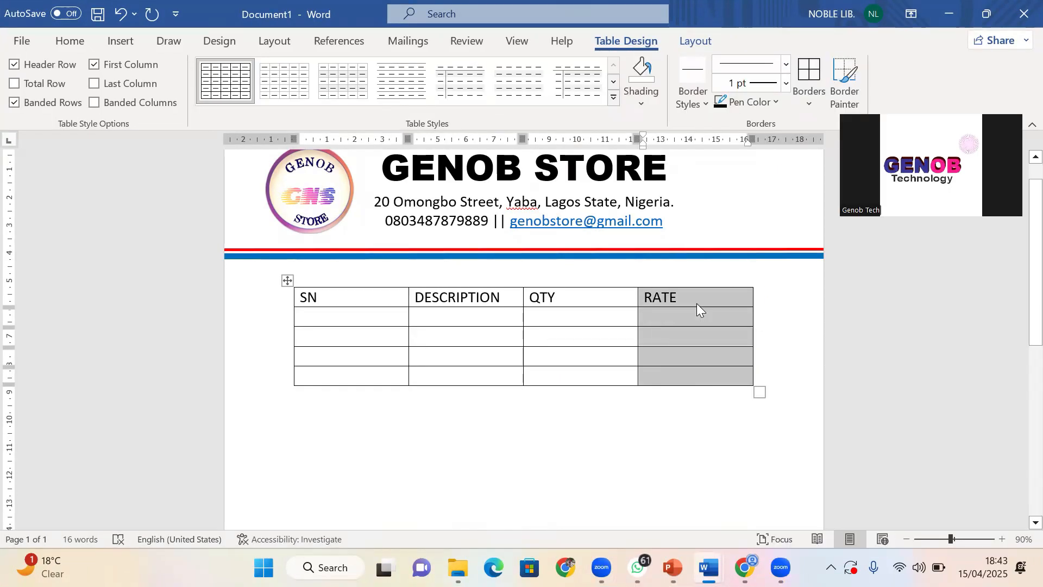
pyautogui.click(698, 305)
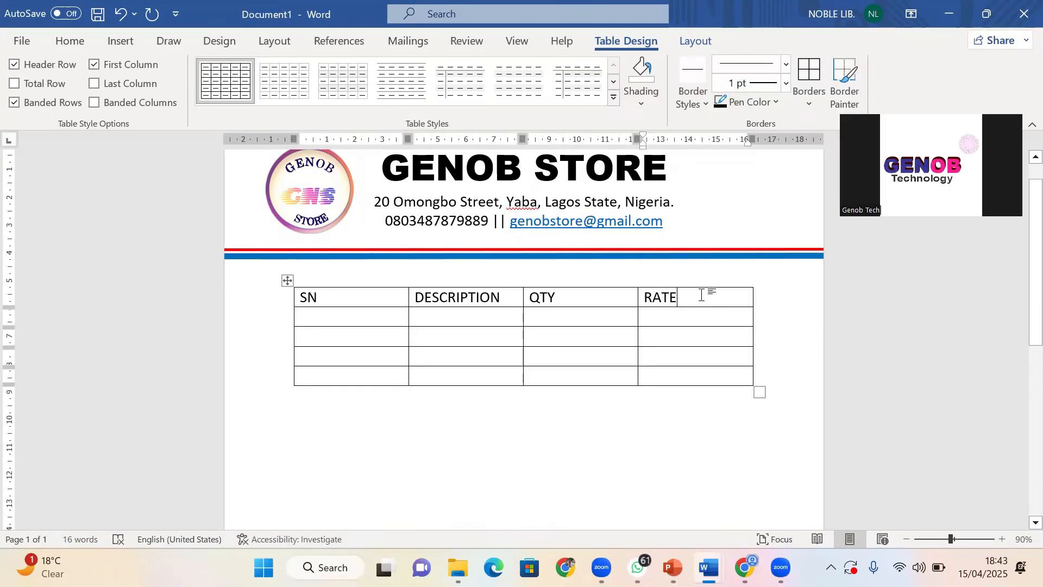
pyautogui.rightClick(704, 302)
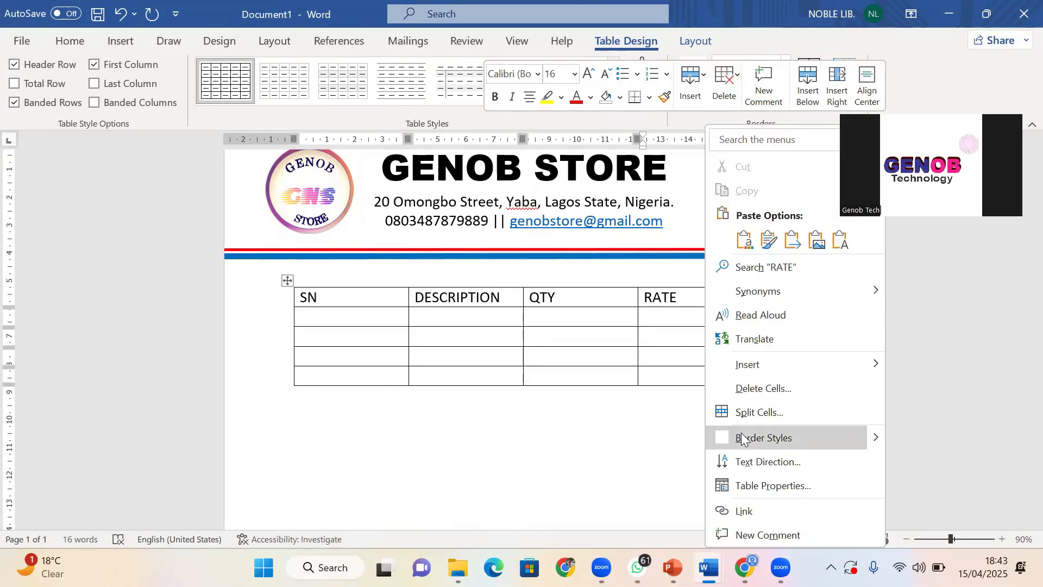
pyautogui.moveTo(779, 355)
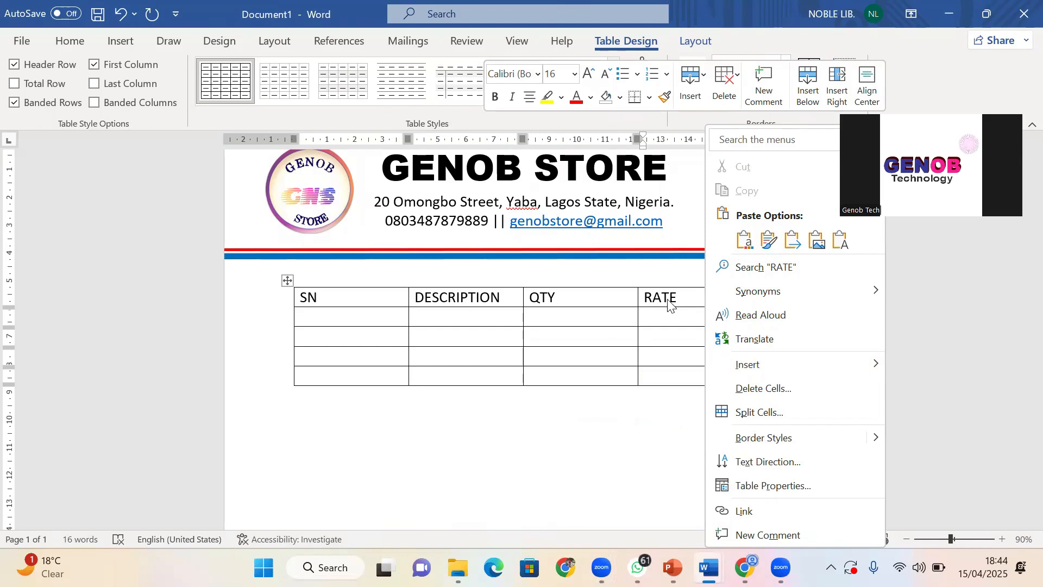
pyautogui.click(657, 338)
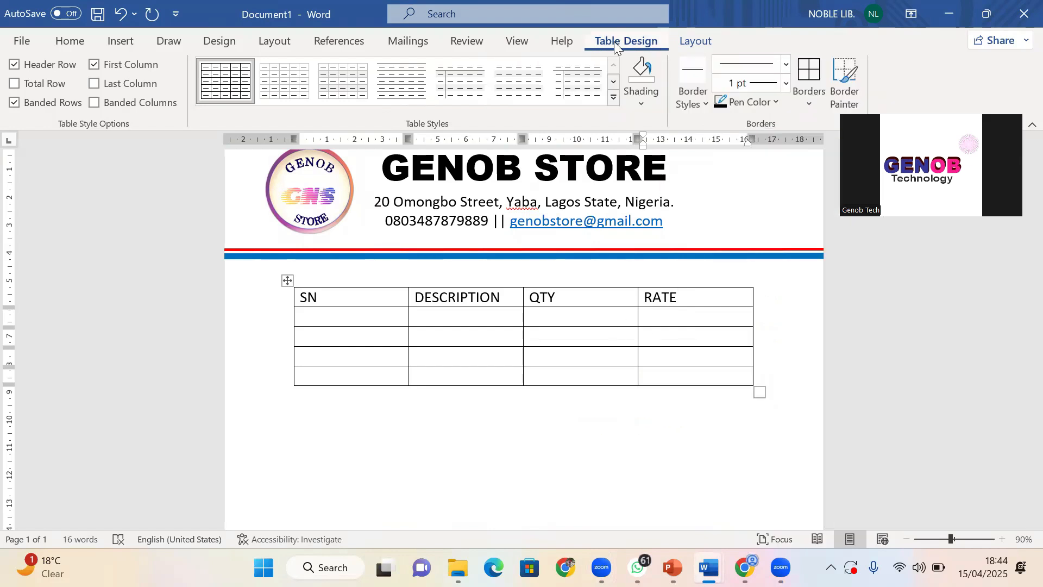
pyautogui.click(697, 43)
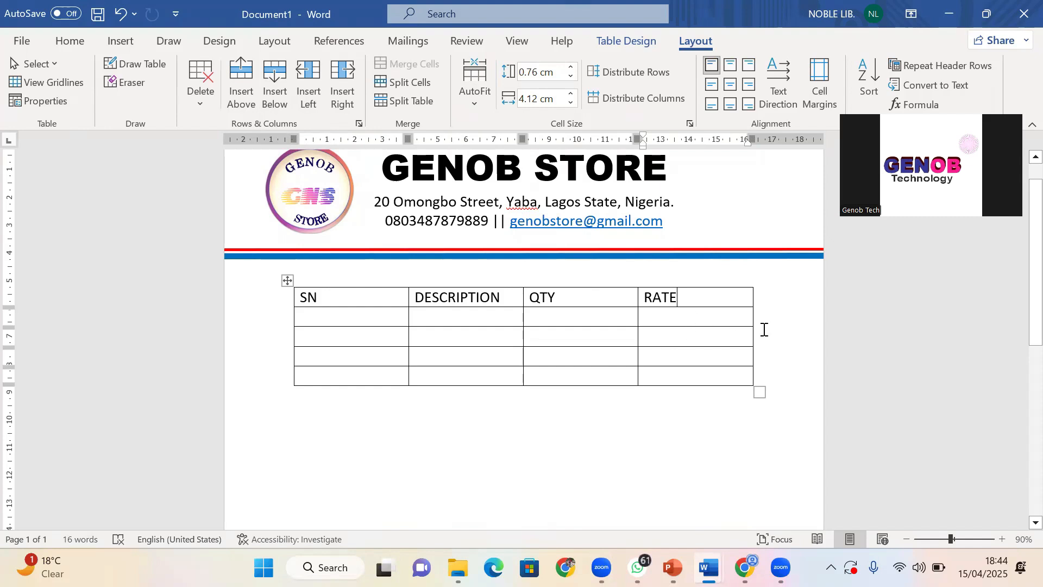
# Insert a column to the right of RATE and head it AMOUNT
pyautogui.click(343, 88)
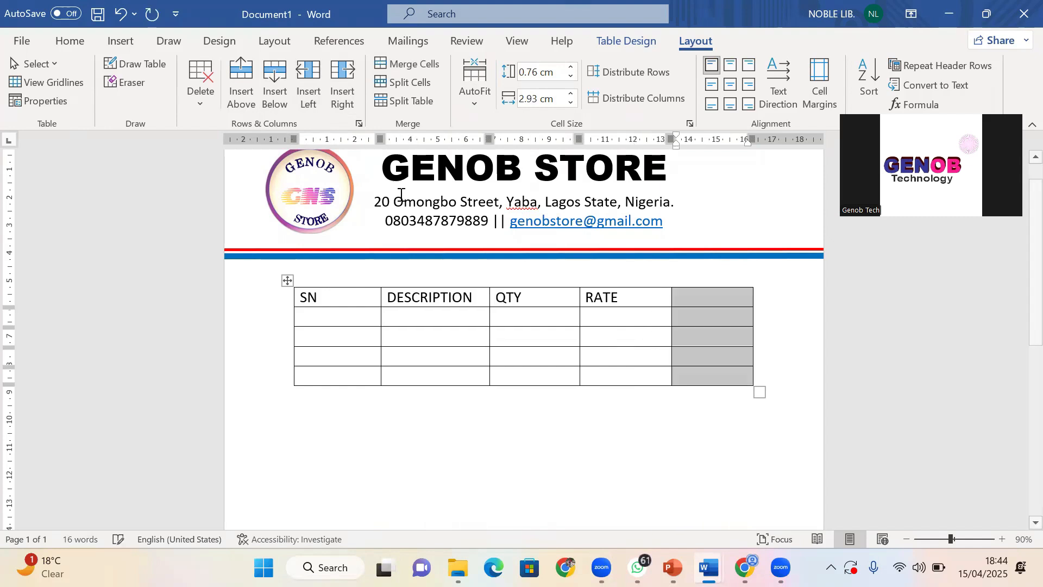
pyautogui.click(716, 300)
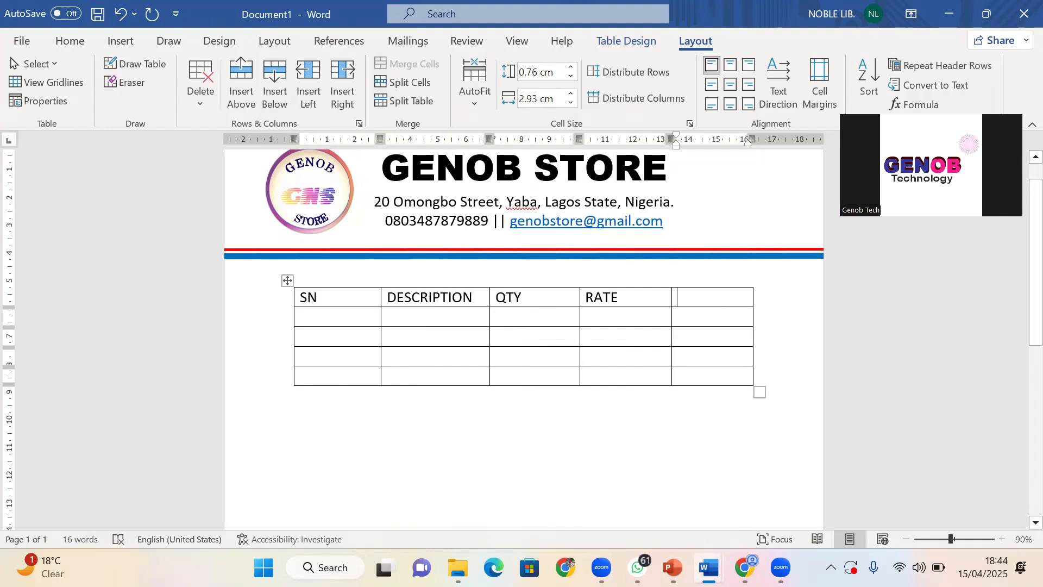
pyautogui.write('AMOUNT')
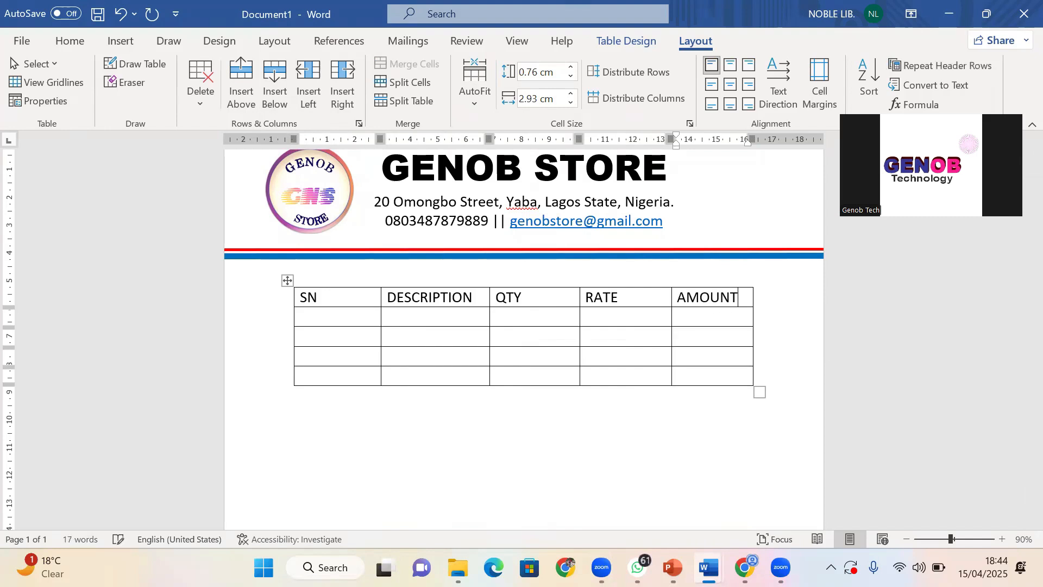
pyautogui.click(719, 334)
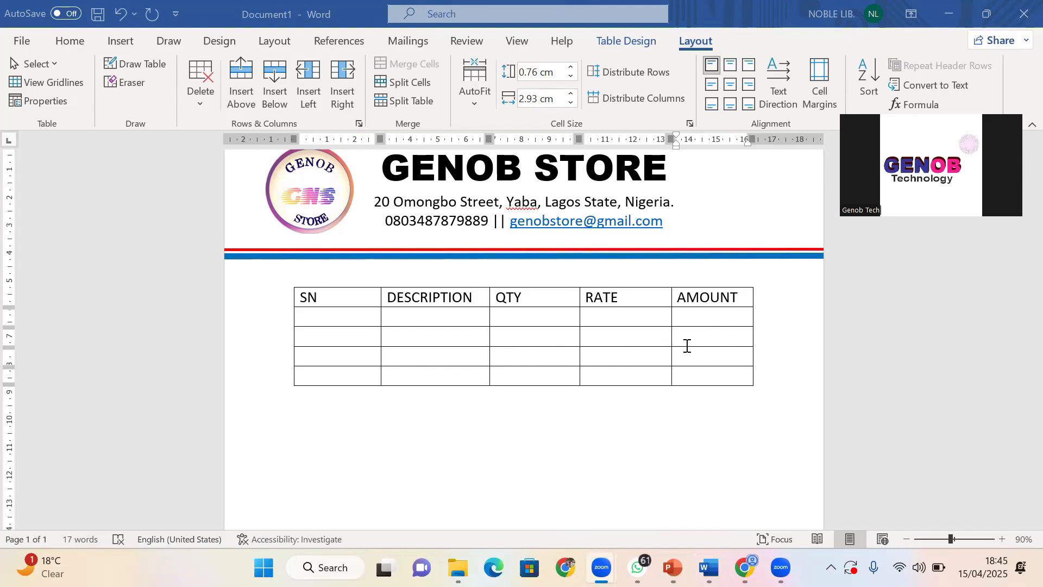
# Add an empty sixth column right of AMOUNT with Insert Columns to the Right
pyautogui.click(729, 304)
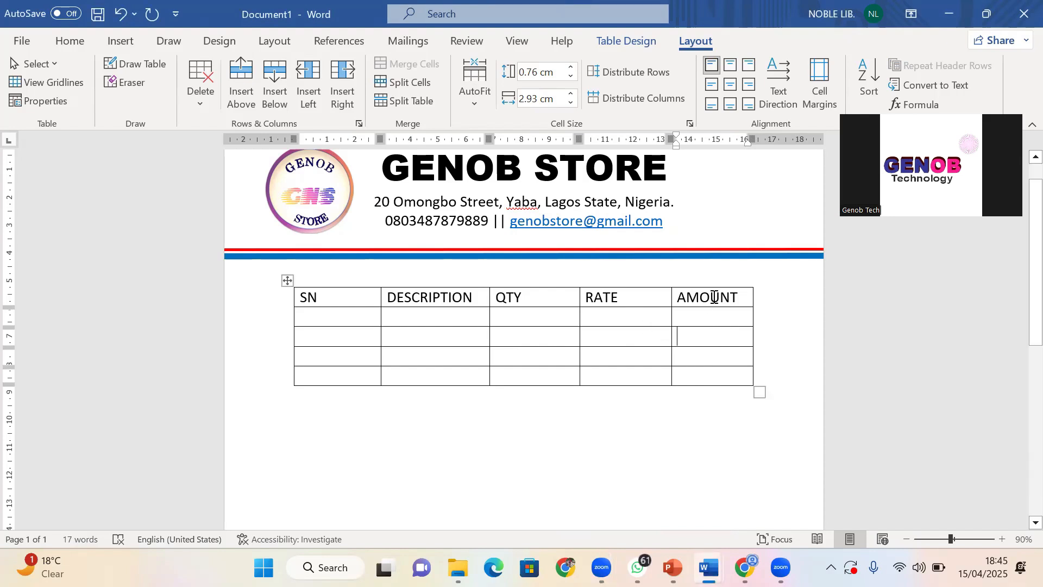
pyautogui.moveTo(713, 298); pyautogui.dragTo(695, 379)
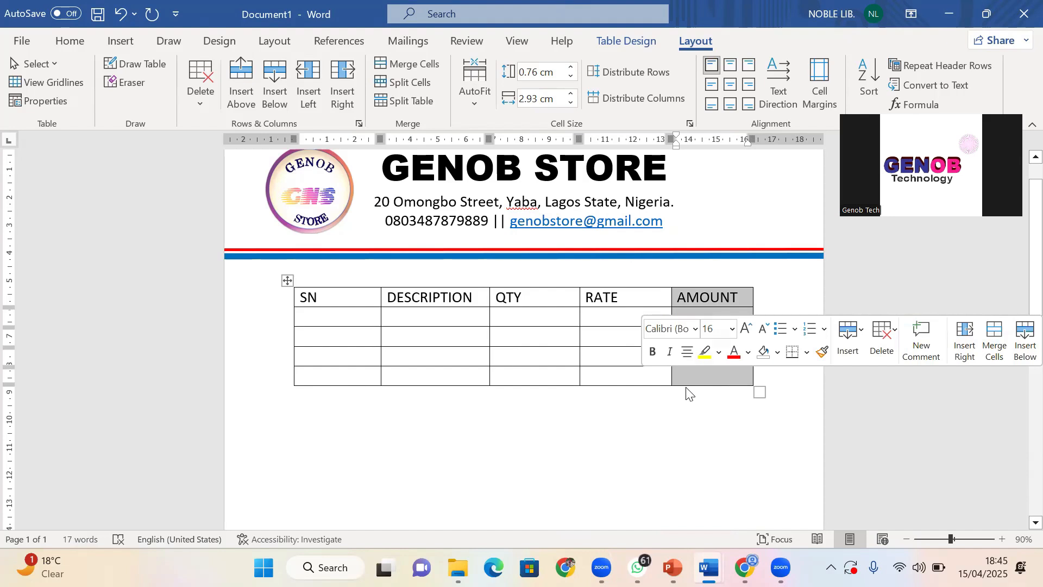
pyautogui.click(706, 303)
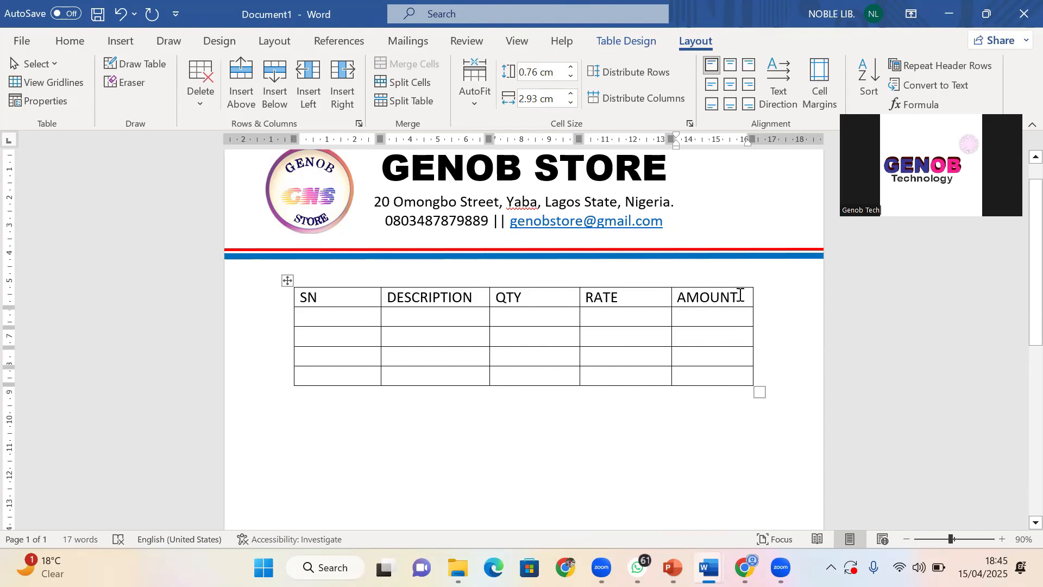
pyautogui.rightClick(722, 300)
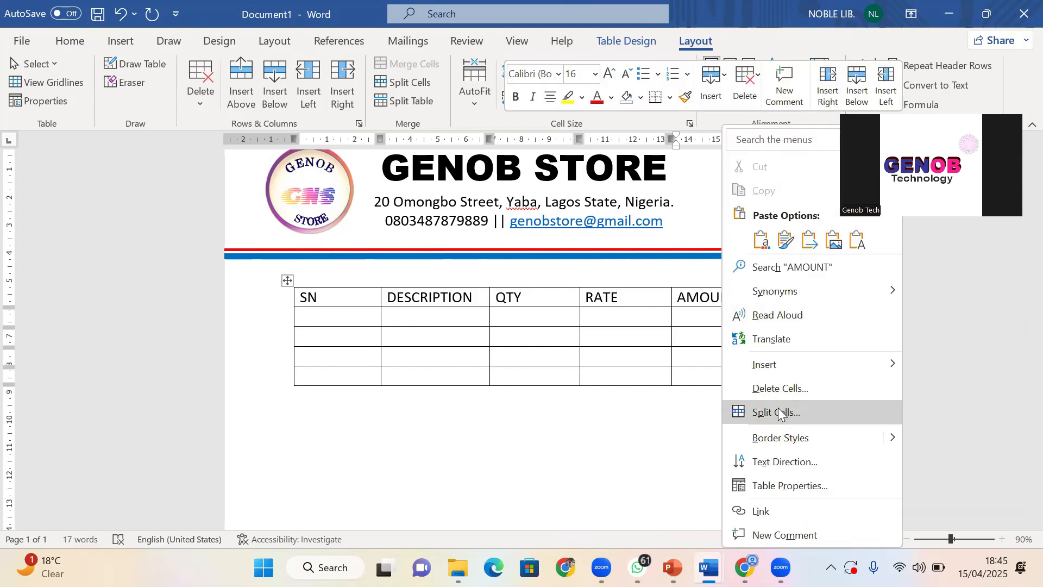
pyautogui.moveTo(778, 373)
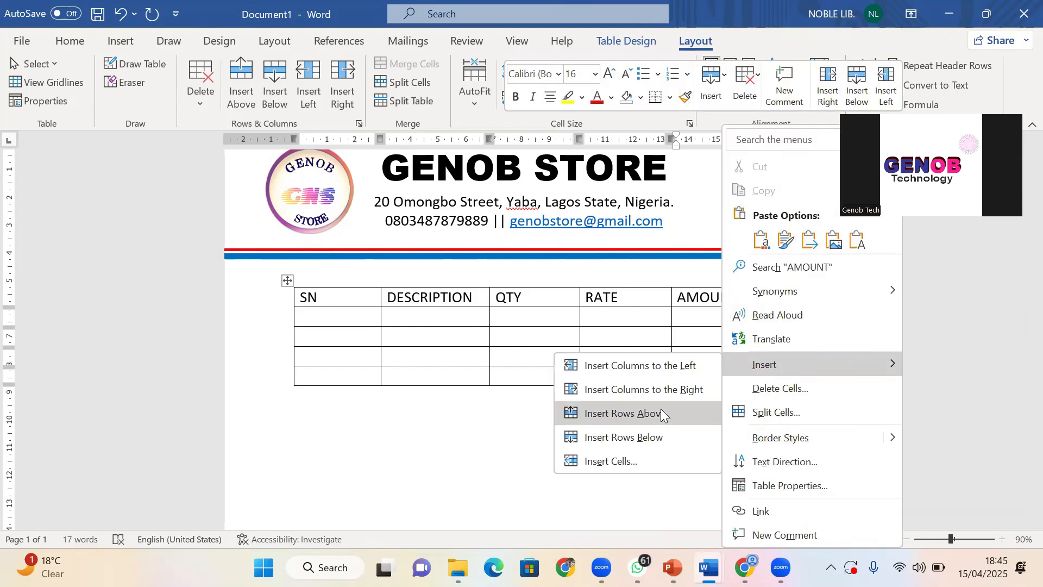
pyautogui.click(668, 390)
pyautogui.click(677, 343)
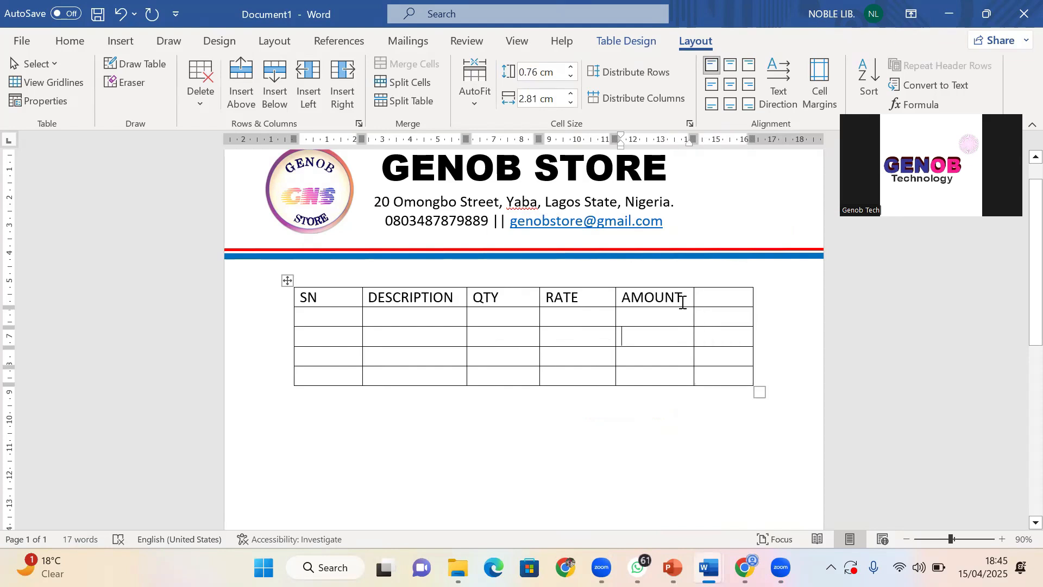
pyautogui.click(648, 293)
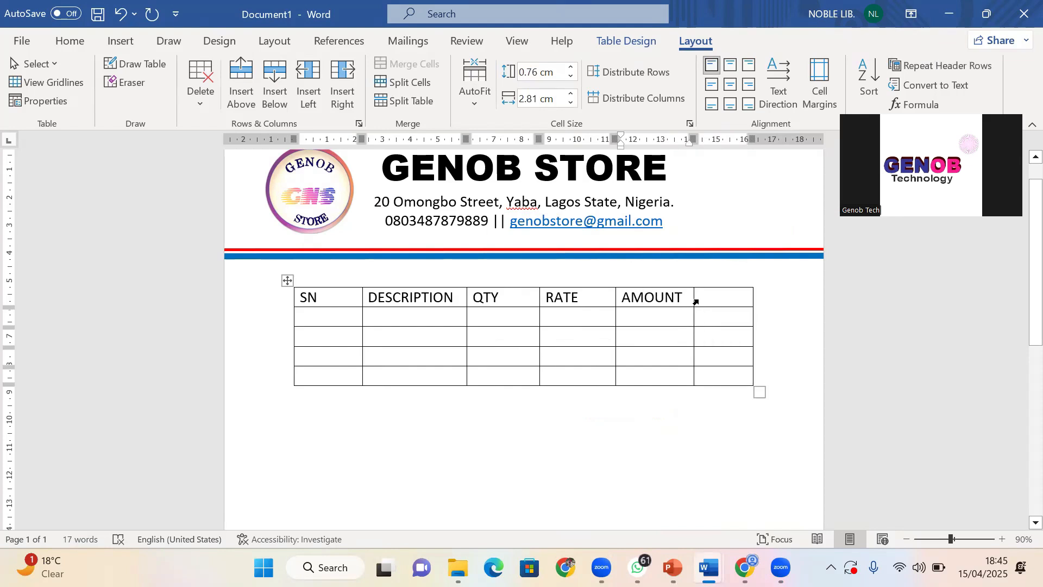
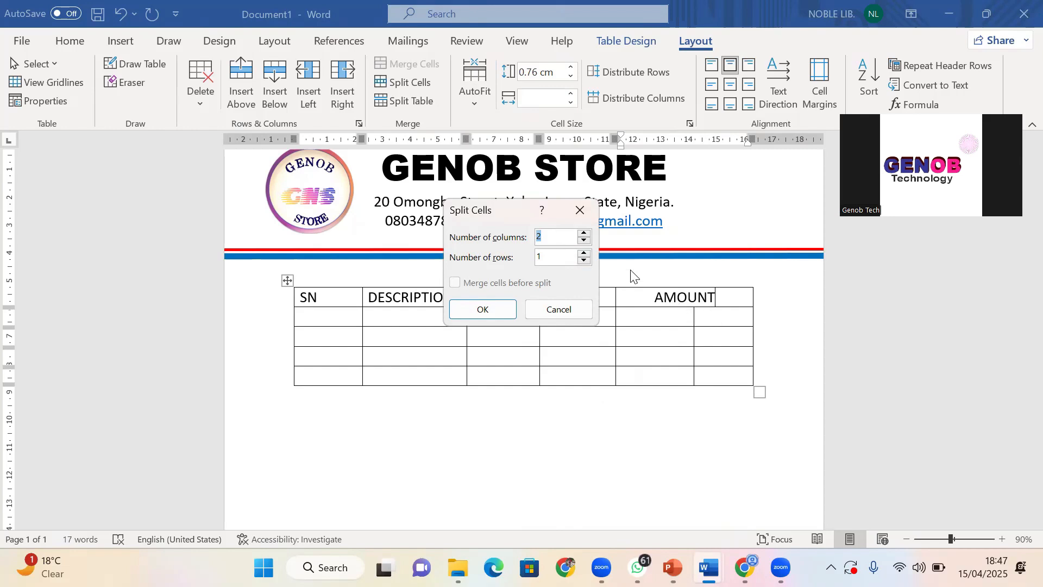
# Split the AMOUNT header cell into two rows with 1 column
pyautogui.click(584, 253)
pyautogui.click(584, 240)
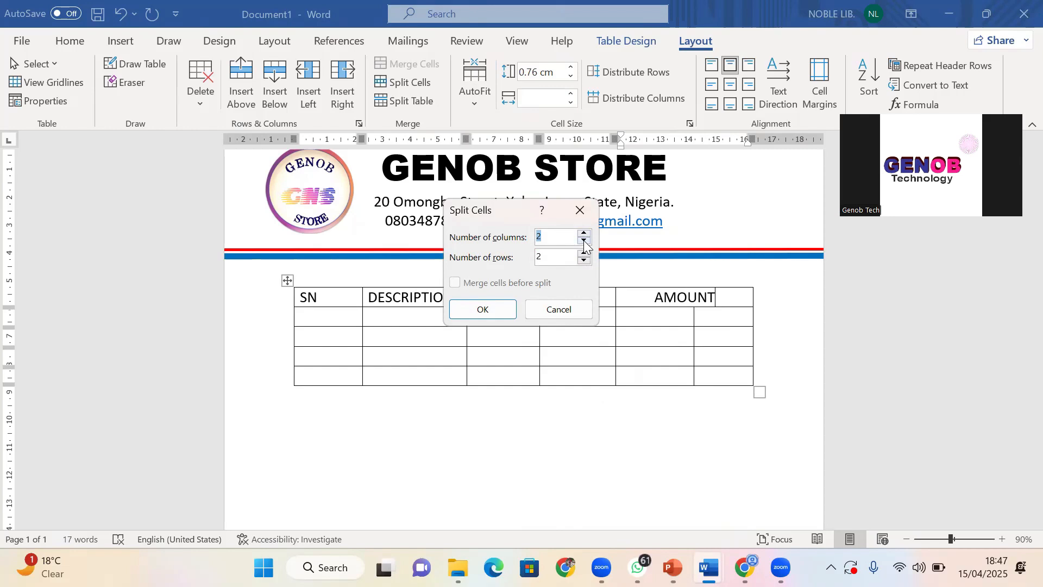
pyautogui.click(498, 305)
pyautogui.click(666, 320)
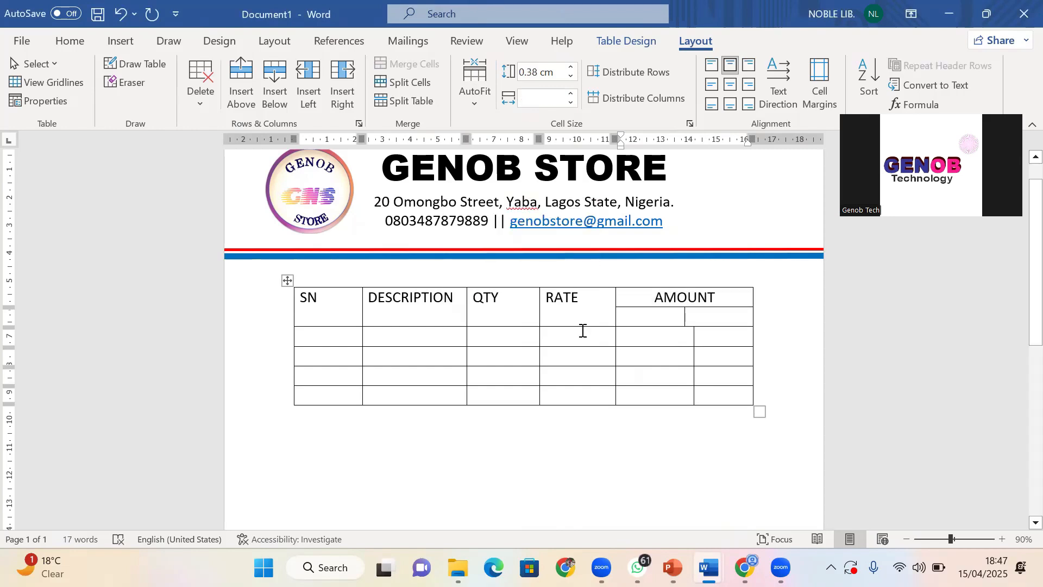
pyautogui.click(296, 303)
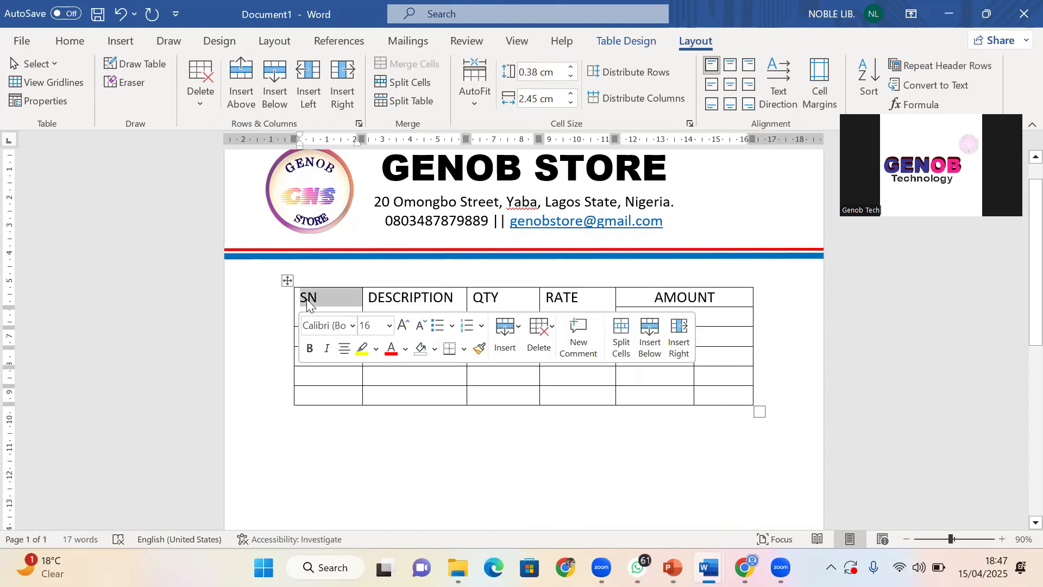
pyautogui.click(305, 306)
pyautogui.moveTo(309, 305); pyautogui.dragTo(683, 312)
pyautogui.click(682, 319)
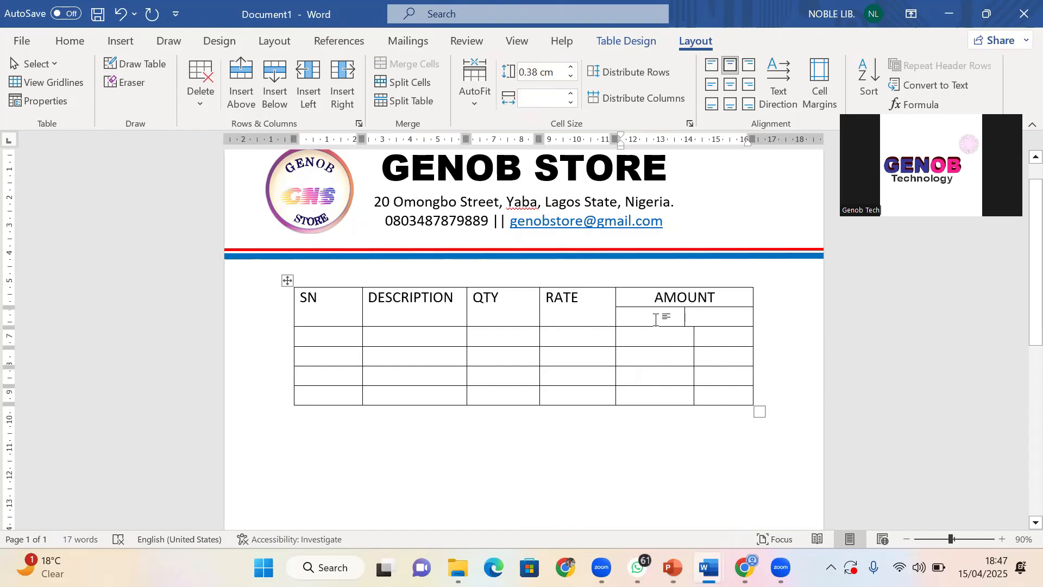
pyautogui.write('N')
pyautogui.press('BackSpace')
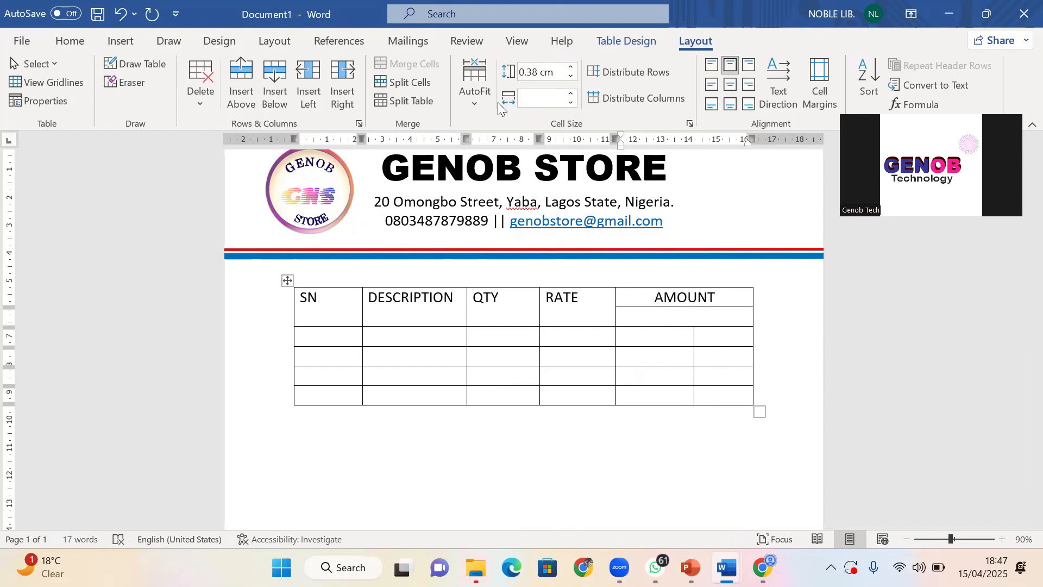
# Split the lower AMOUNT cell into two columns and label them N and K
pyautogui.click(405, 82)
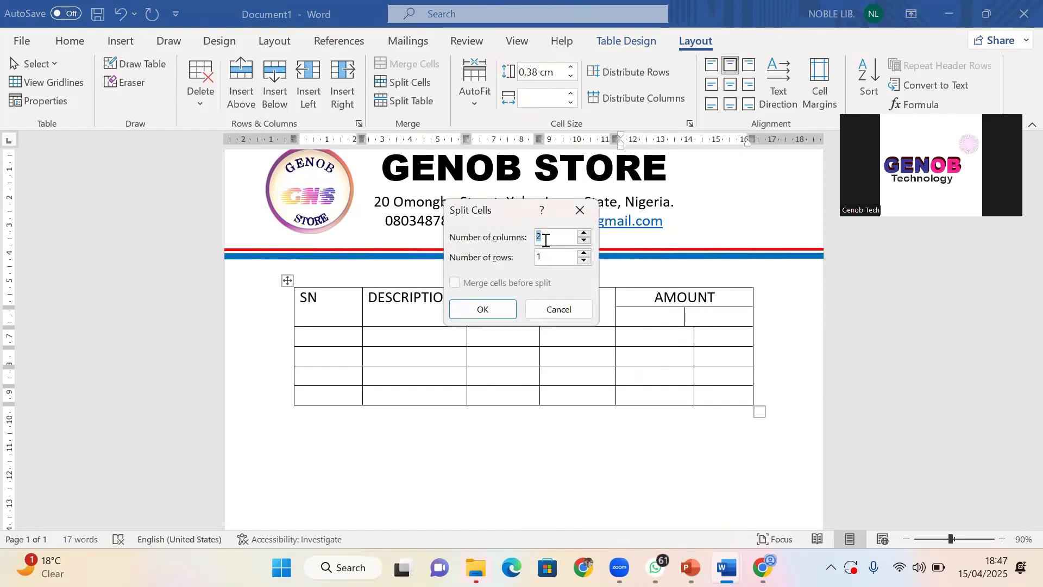
pyautogui.click(479, 310)
pyautogui.click(656, 380)
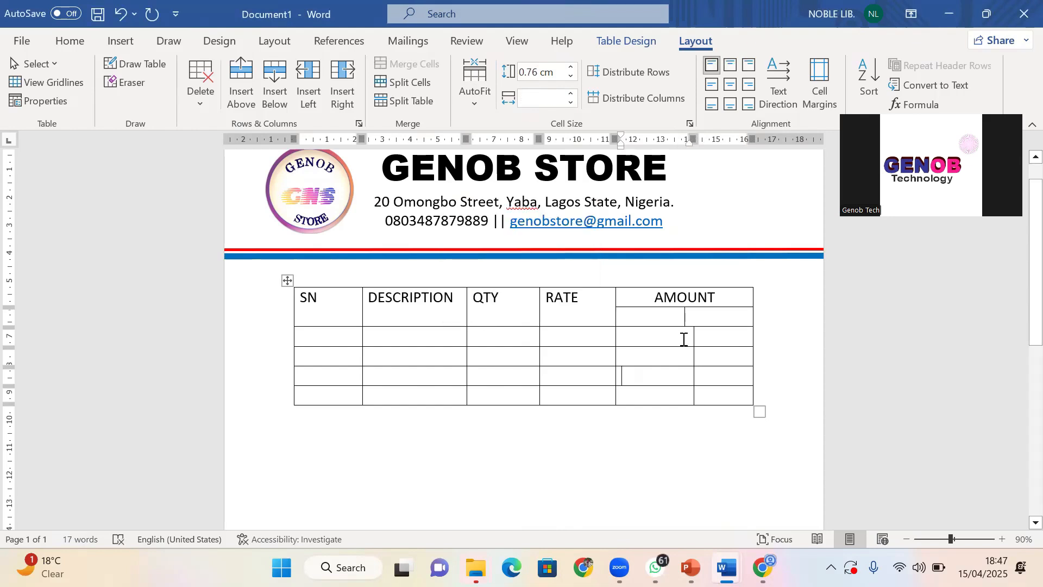
pyautogui.click(668, 321)
pyautogui.write('N')
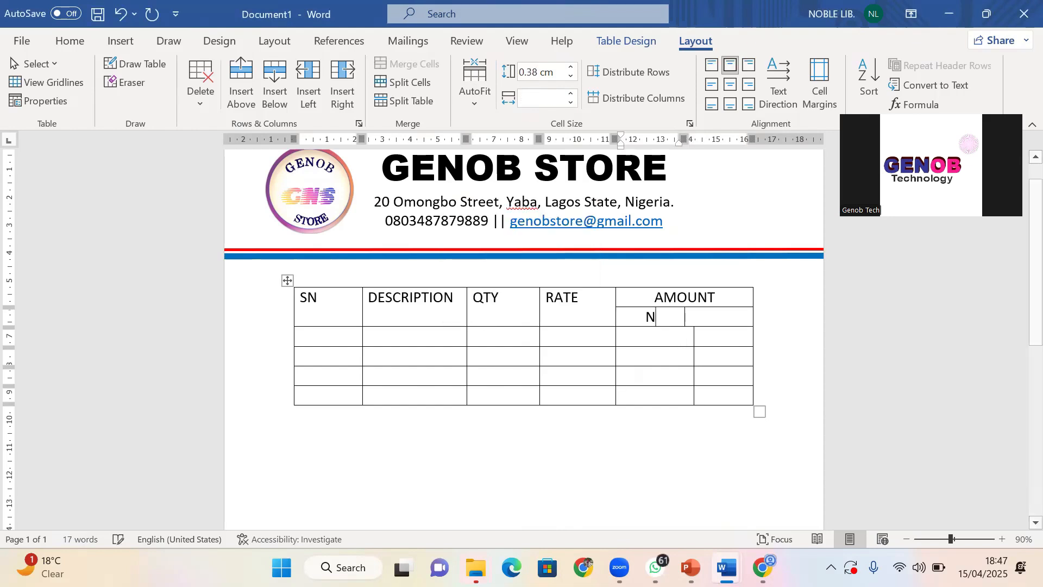
pyautogui.click(700, 319)
pyautogui.write('K')
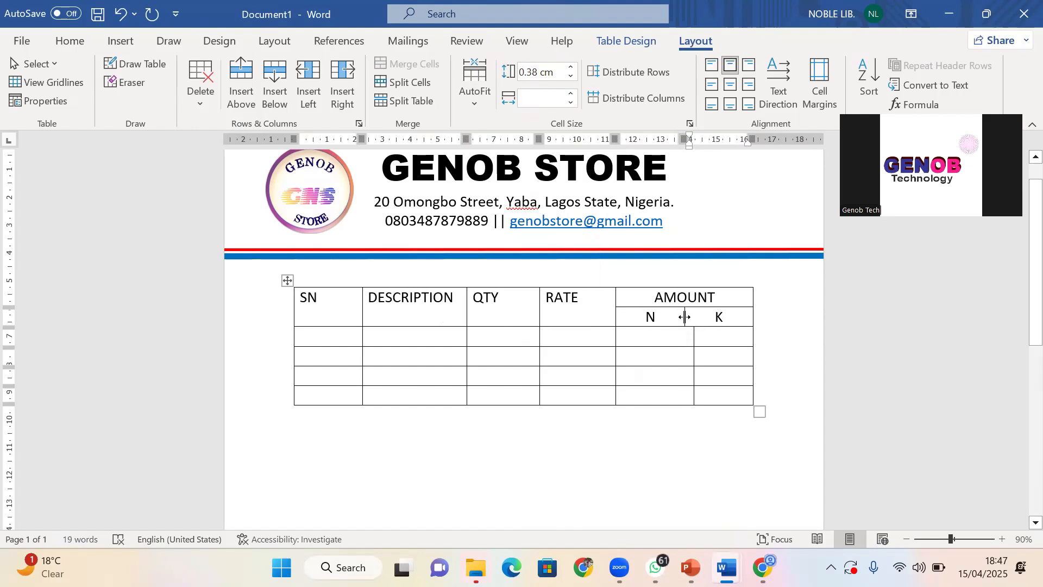
# Clear the N and K labels and align their divider with the column border below
pyautogui.moveTo(684, 317); pyautogui.dragTo(694, 319)
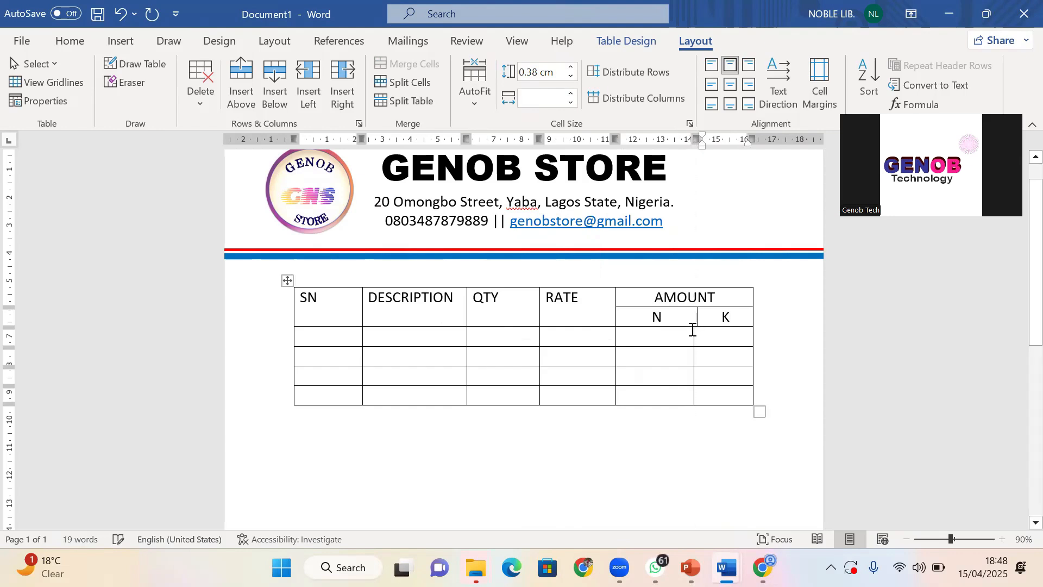
pyautogui.scroll(1, 694, 321)
pyautogui.keyDown('ctrl'); pyautogui.scroll(10, 694, 359); pyautogui.keyUp('ctrl')
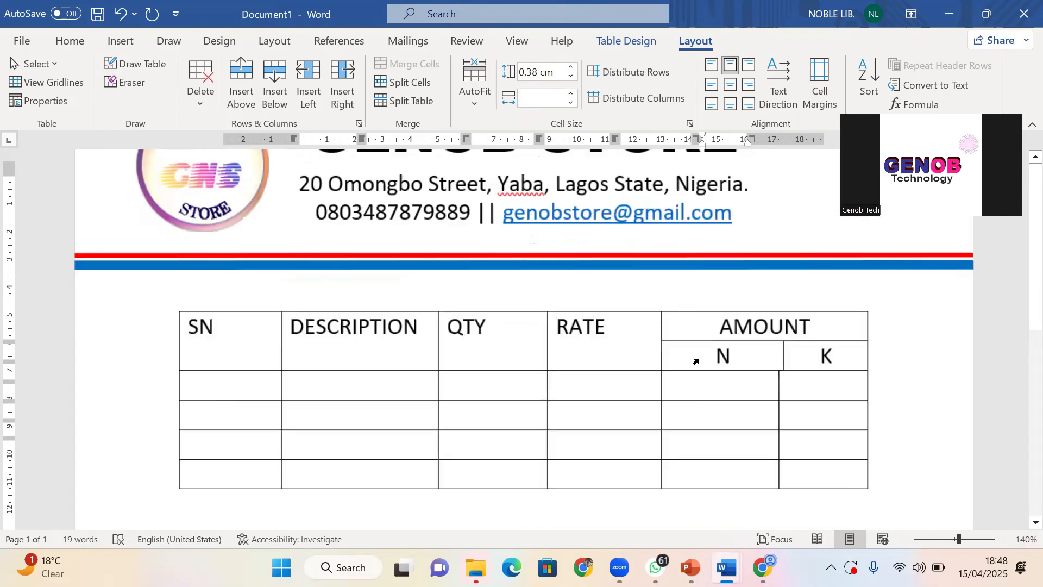
pyautogui.keyDown('ctrl'); pyautogui.scroll(6, 671, 365); pyautogui.keyUp('ctrl')
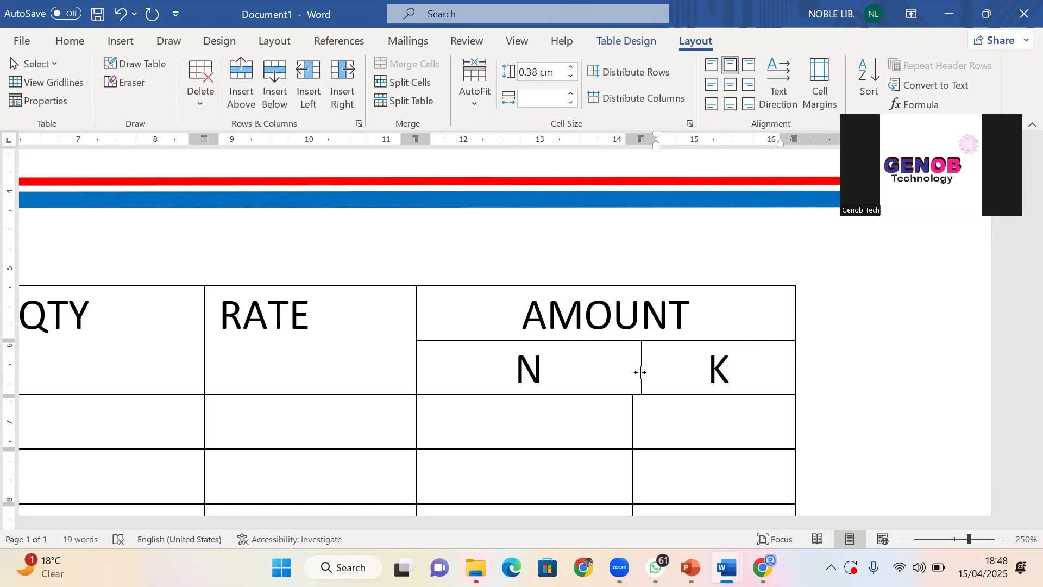
pyautogui.moveTo(635, 372); pyautogui.dragTo(631, 374)
pyautogui.click(557, 375)
pyautogui.press('BackSpace')
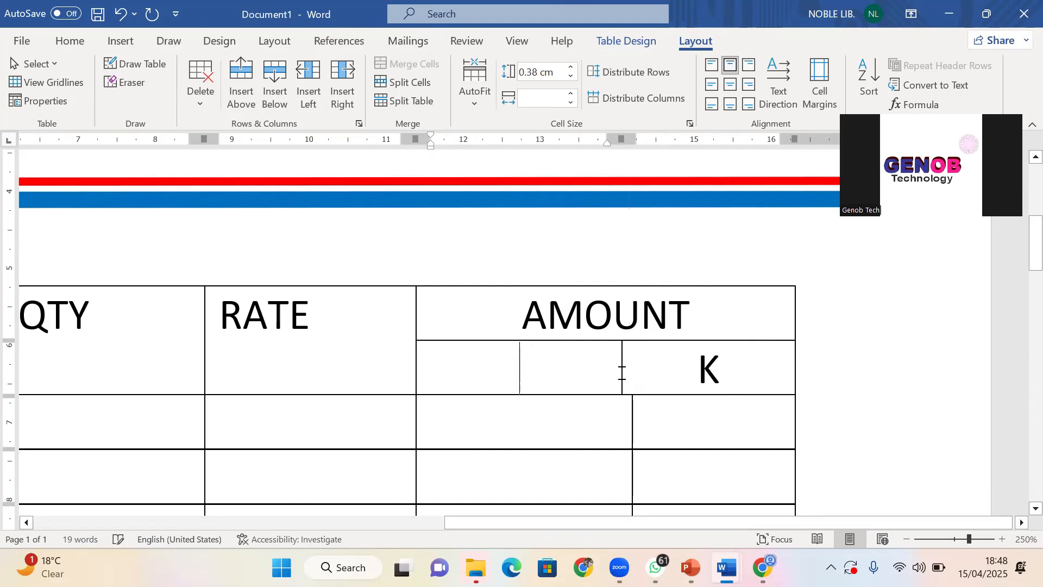
pyautogui.click(733, 377)
pyautogui.press('BackSpace')
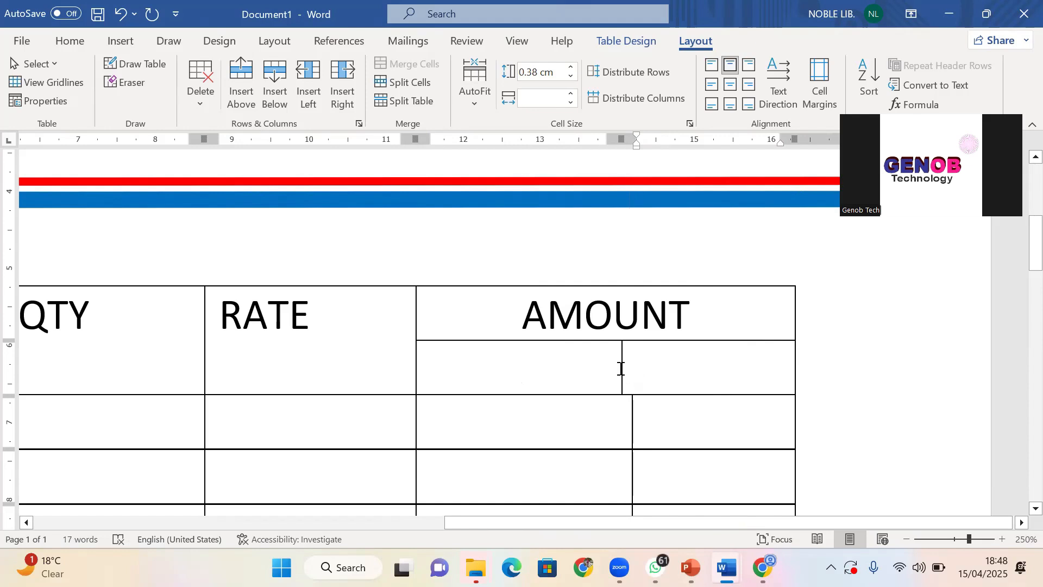
pyautogui.moveTo(621, 364)
pyautogui.mouseDown()
pyautogui.moveTo(642, 359)
pyautogui.moveTo(626, 366)
pyautogui.moveTo(636, 366)
pyautogui.moveTo(625, 377)
pyautogui.moveTo(636, 390)
pyautogui.moveTo(620, 428)
pyautogui.mouseUp()
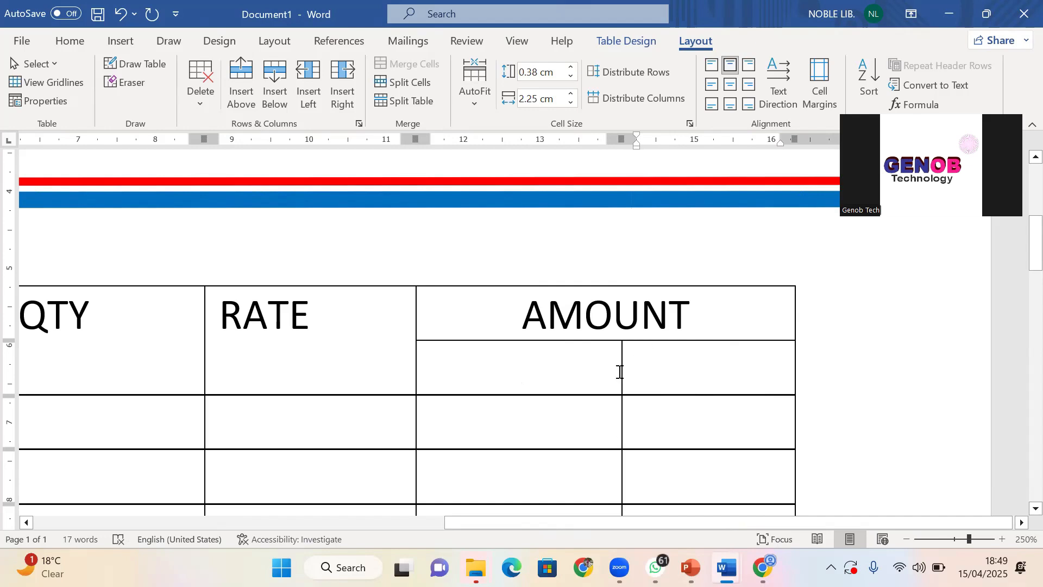
pyautogui.moveTo(623, 370)
pyautogui.mouseDown()
pyautogui.moveTo(729, 368)
pyautogui.moveTo(717, 372)
pyautogui.mouseUp()
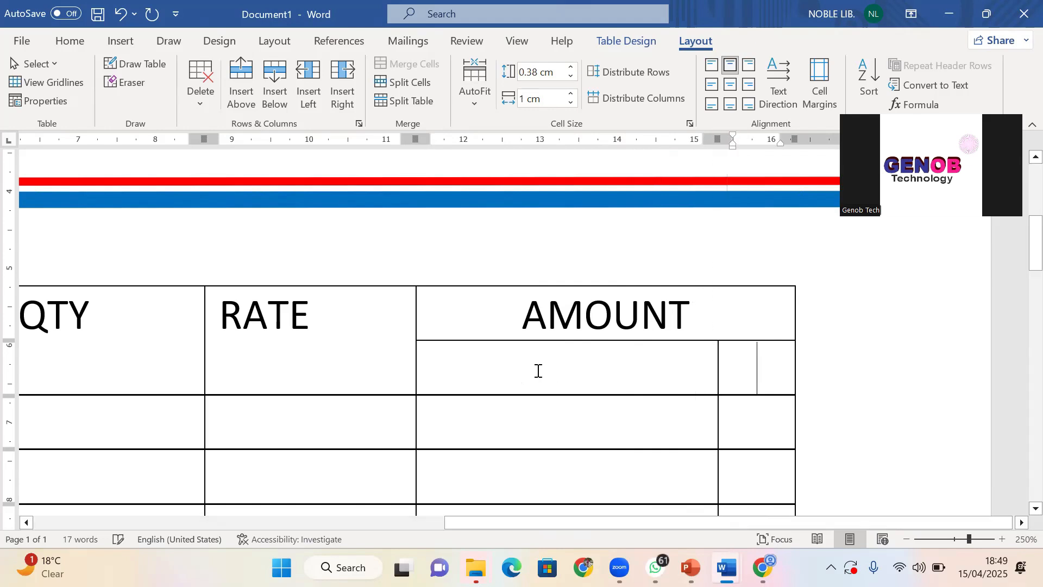
# Fine-tune the divider and retype N and K in the sub-cells under AMOUNT
pyautogui.click(539, 385)
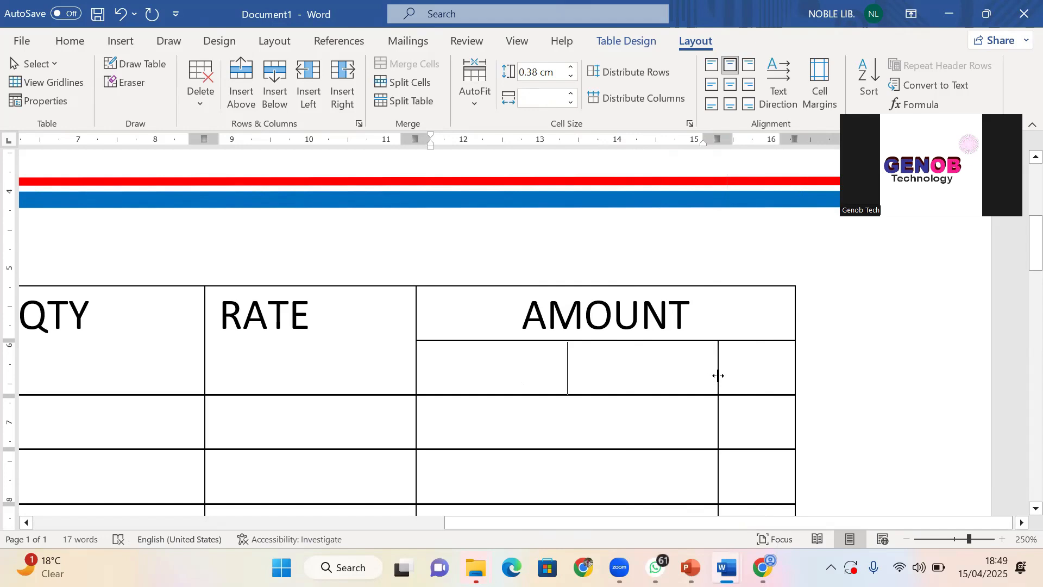
pyautogui.moveTo(710, 375); pyautogui.dragTo(699, 378)
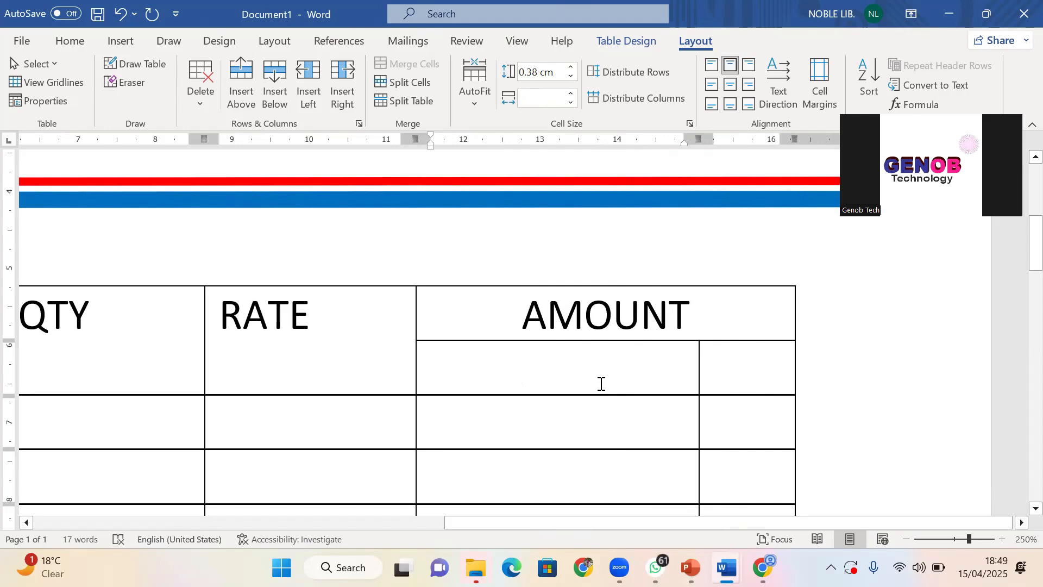
pyautogui.write('N')
pyautogui.click(754, 383)
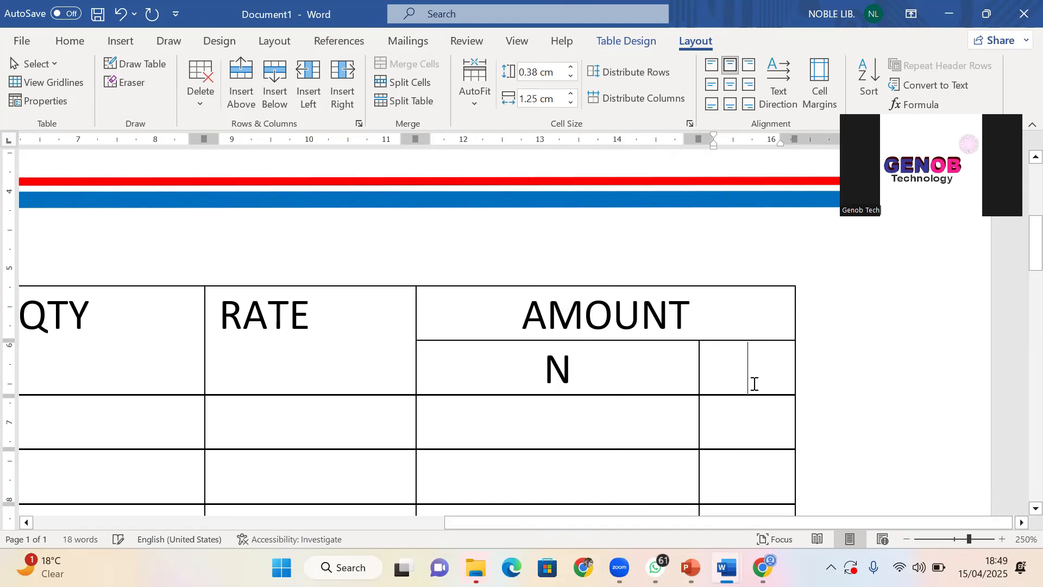
pyautogui.write('K')
# Apply double strikethrough to the N under AMOUNT so it displays as ₦
pyautogui.scroll(-12, 501, 385)
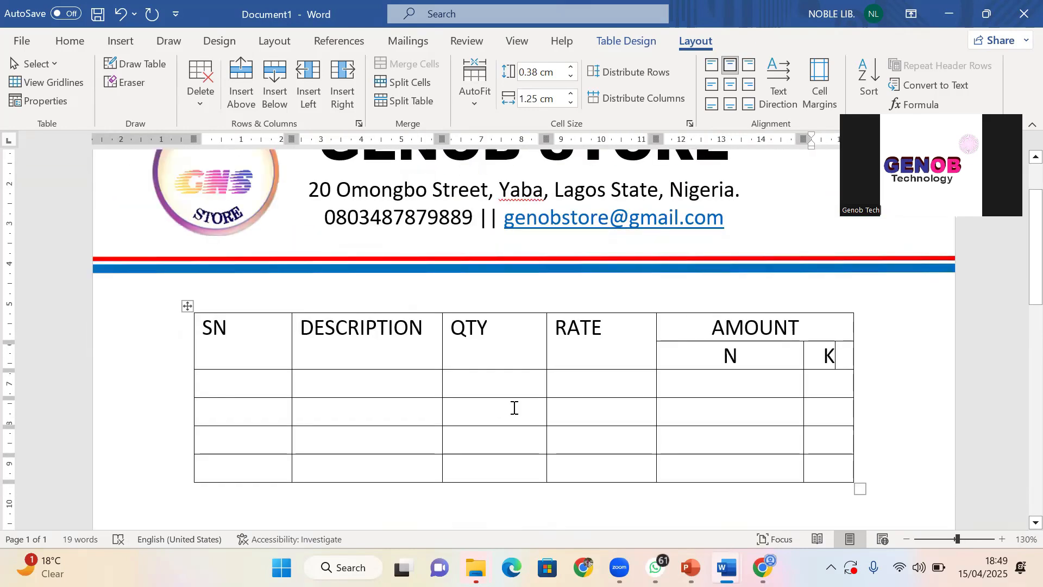
pyautogui.doubleClick(734, 356)
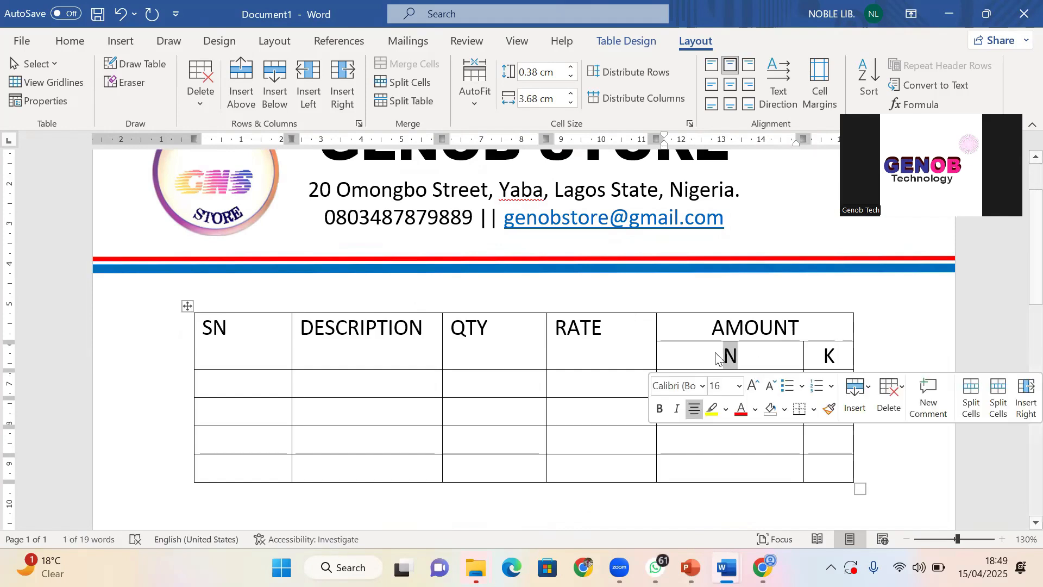
pyautogui.click(71, 42)
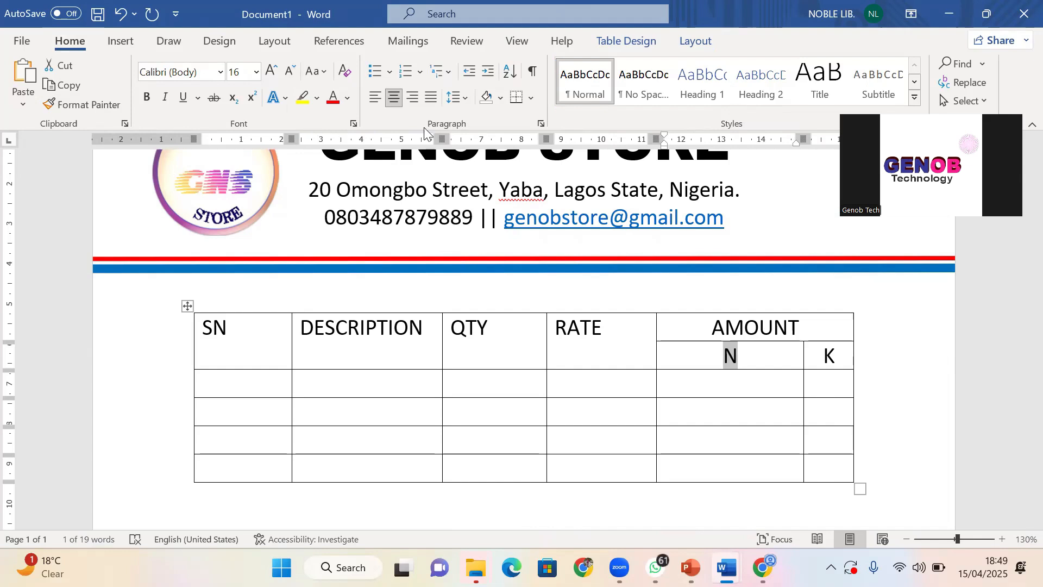
pyautogui.click(353, 124)
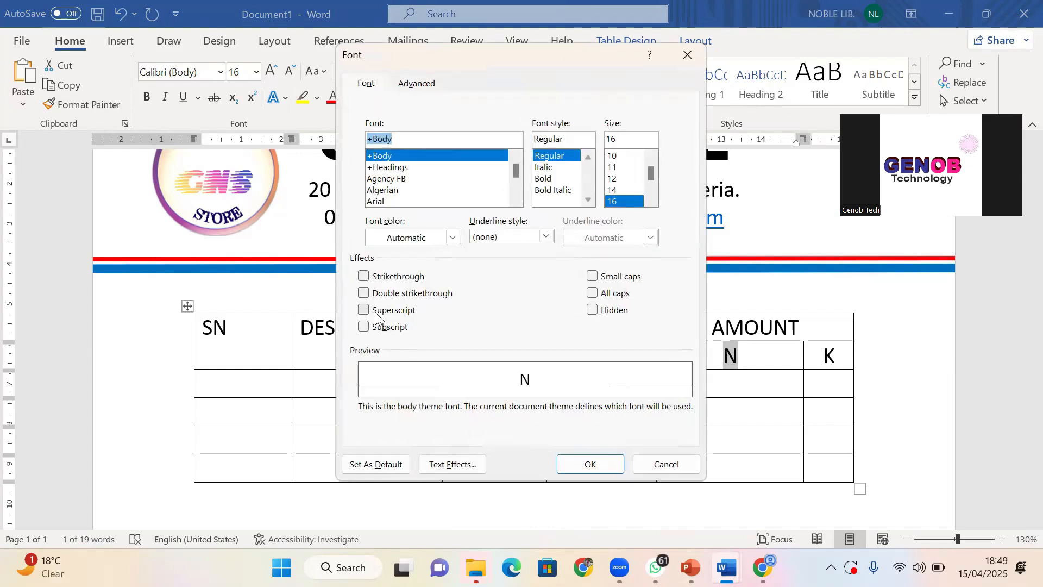
pyautogui.click(396, 292)
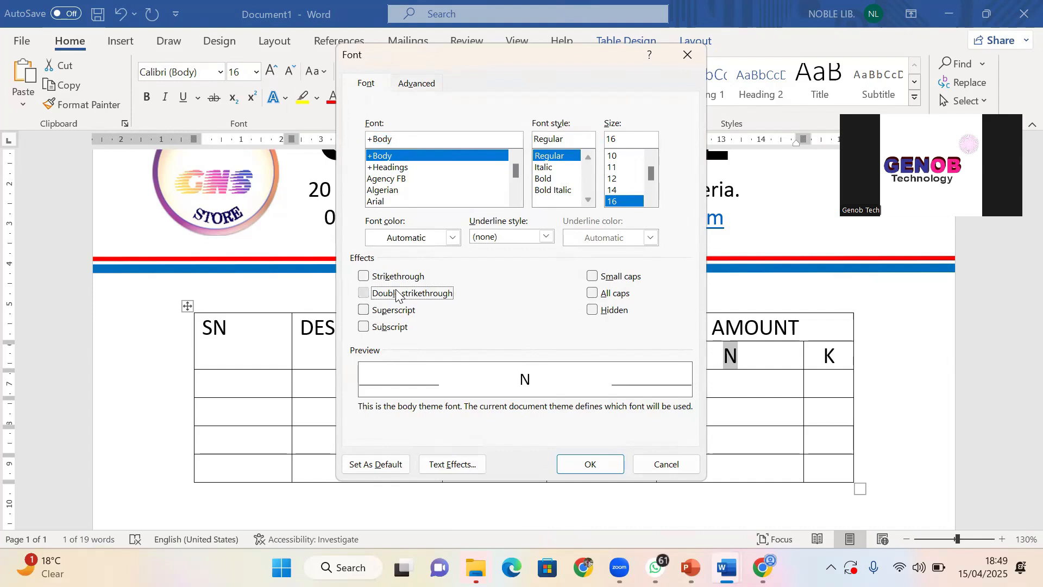
pyautogui.click(591, 463)
pyautogui.click(714, 380)
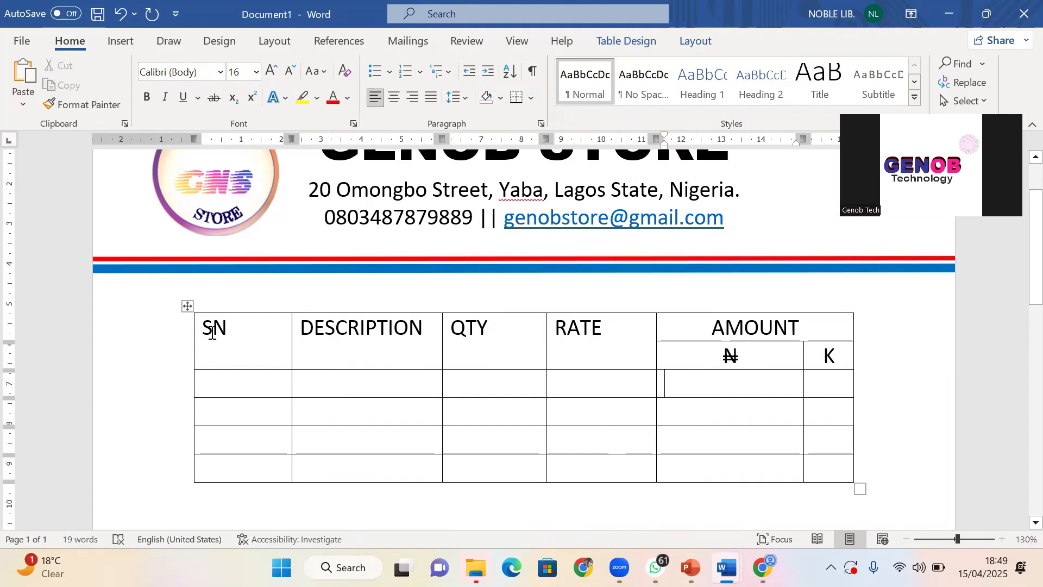
# Bold the header rows: SN, DESCRIPTION, QTY, RATE, AMOUNT, ₦ and K
pyautogui.moveTo(204, 334); pyautogui.dragTo(936, 356)
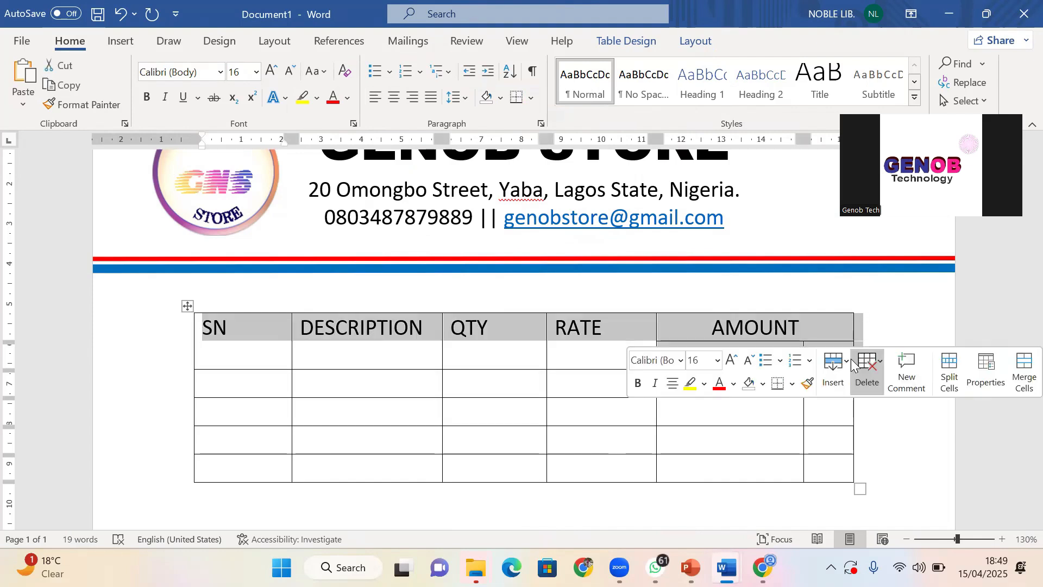
pyautogui.click(639, 384)
pyautogui.click(615, 406)
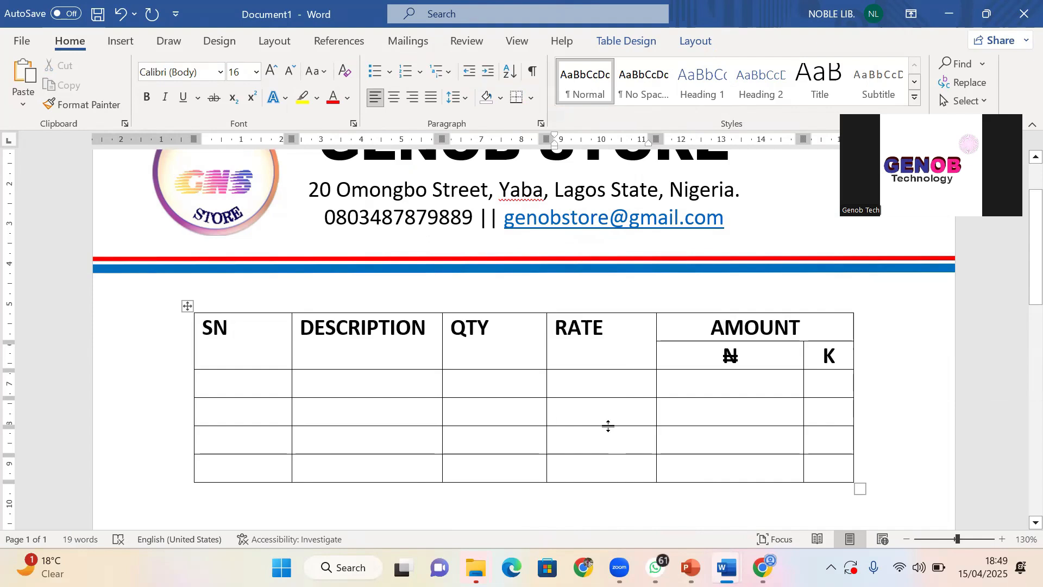
pyautogui.click(699, 331)
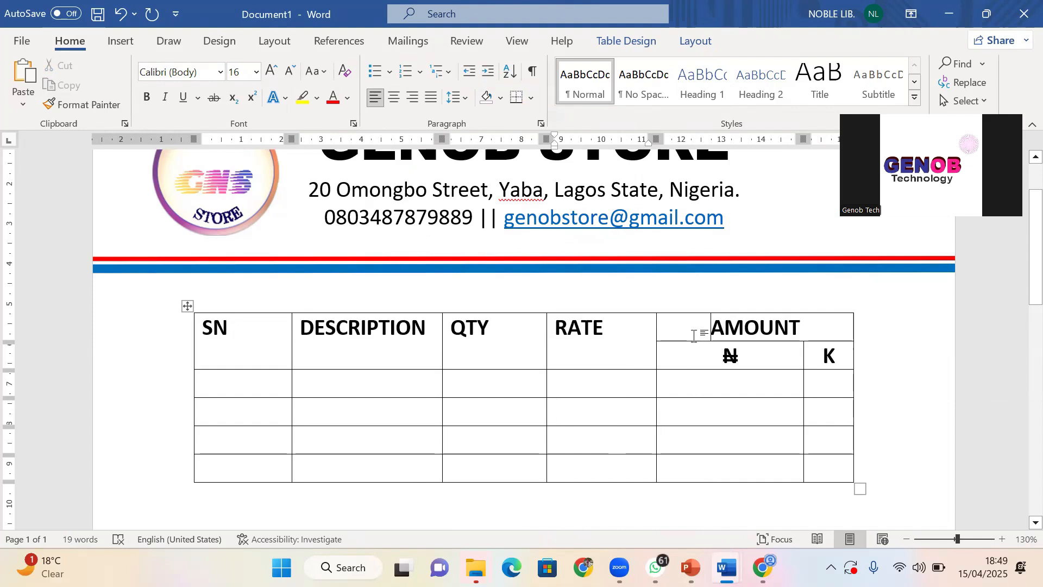
pyautogui.click(684, 364)
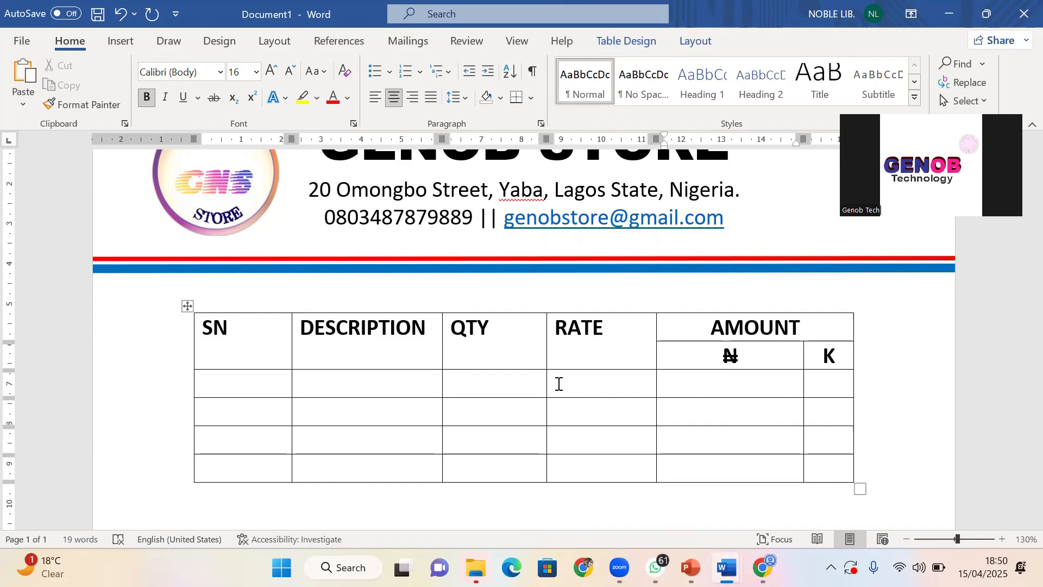
# Narrow the SN column and widen the DESCRIPTION column
pyautogui.click(353, 393)
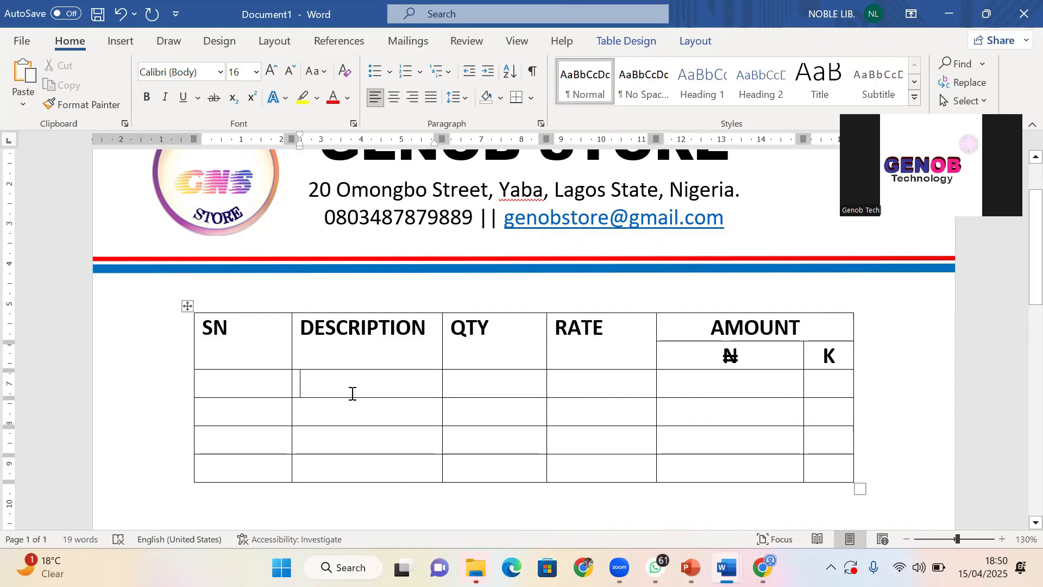
pyautogui.scroll(-1, 353, 394)
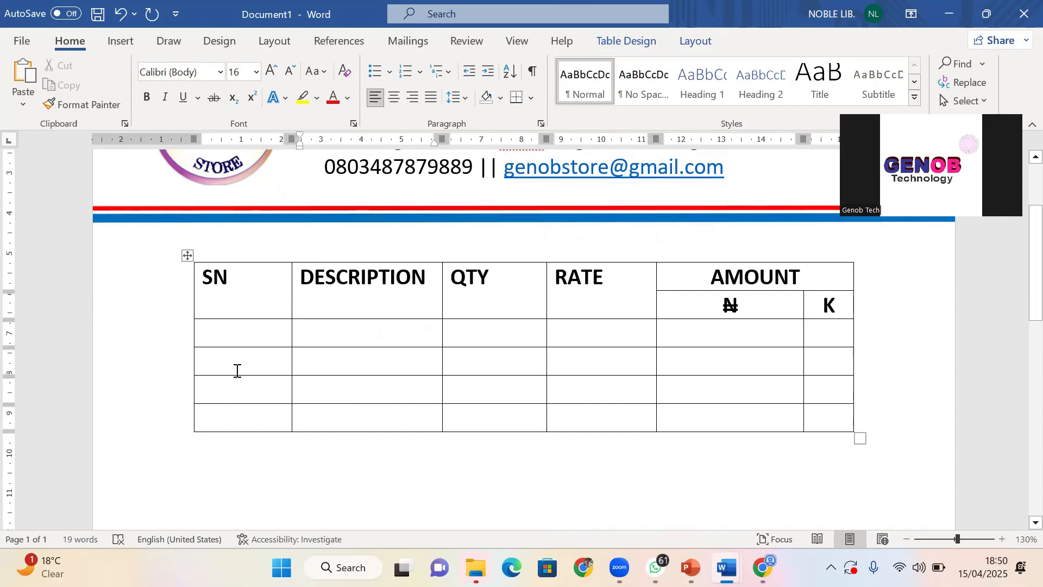
pyautogui.moveTo(242, 363); pyautogui.dragTo(838, 411)
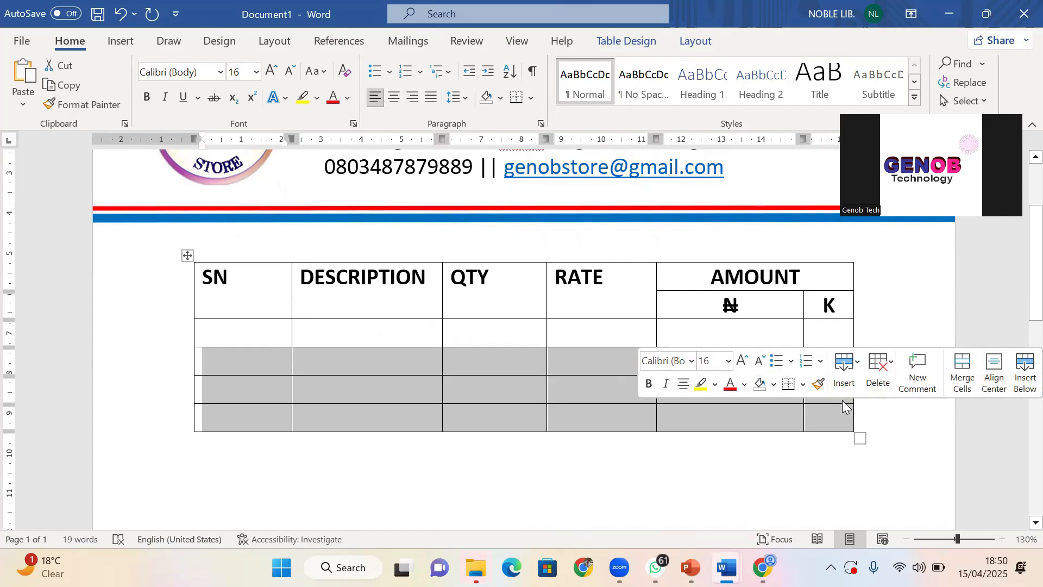
pyautogui.moveTo(211, 330); pyautogui.dragTo(818, 423)
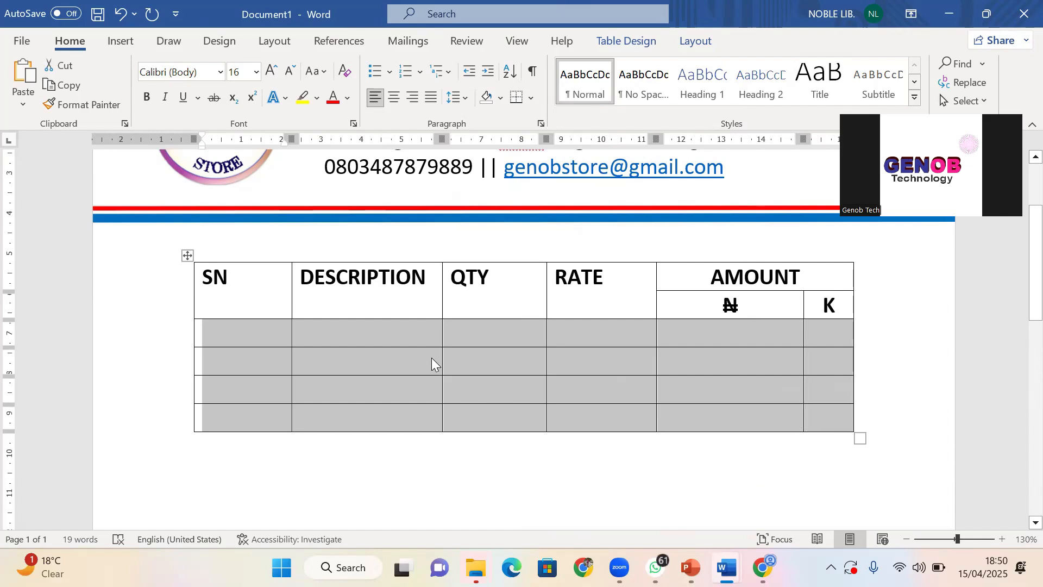
pyautogui.click(301, 301)
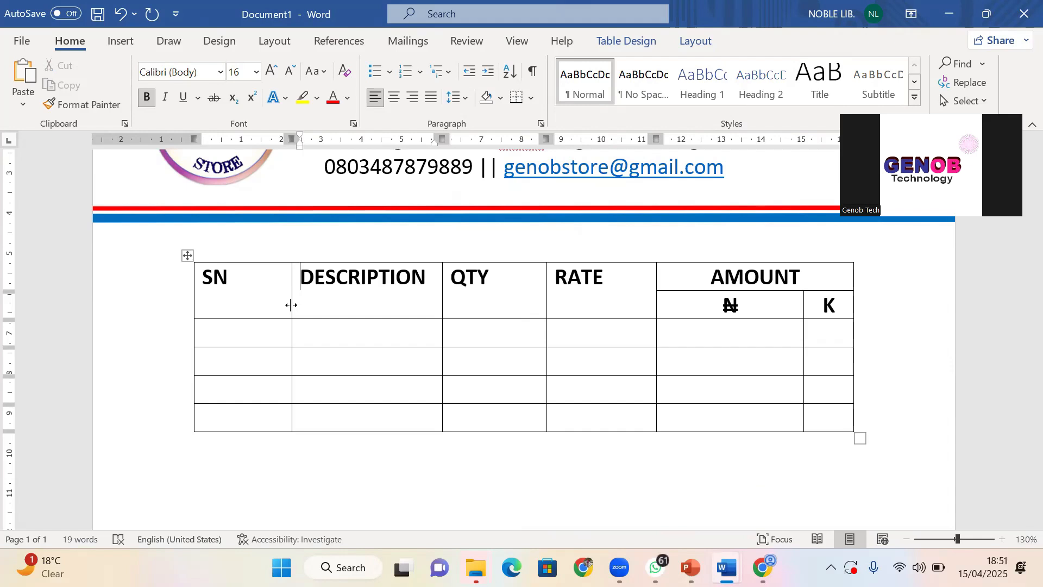
pyautogui.moveTo(291, 305); pyautogui.dragTo(236, 319)
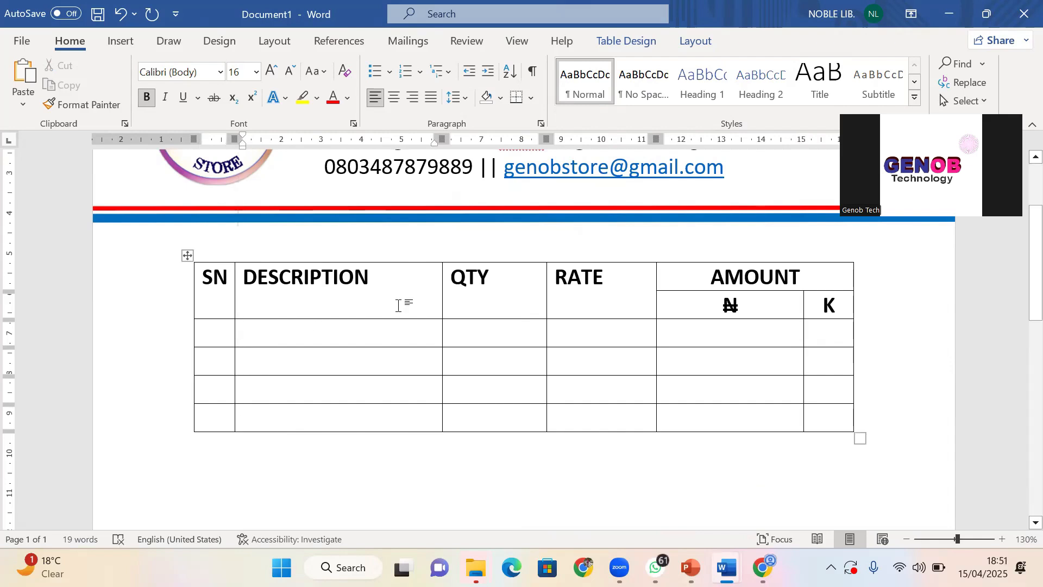
pyautogui.click(444, 315)
pyautogui.click(440, 340)
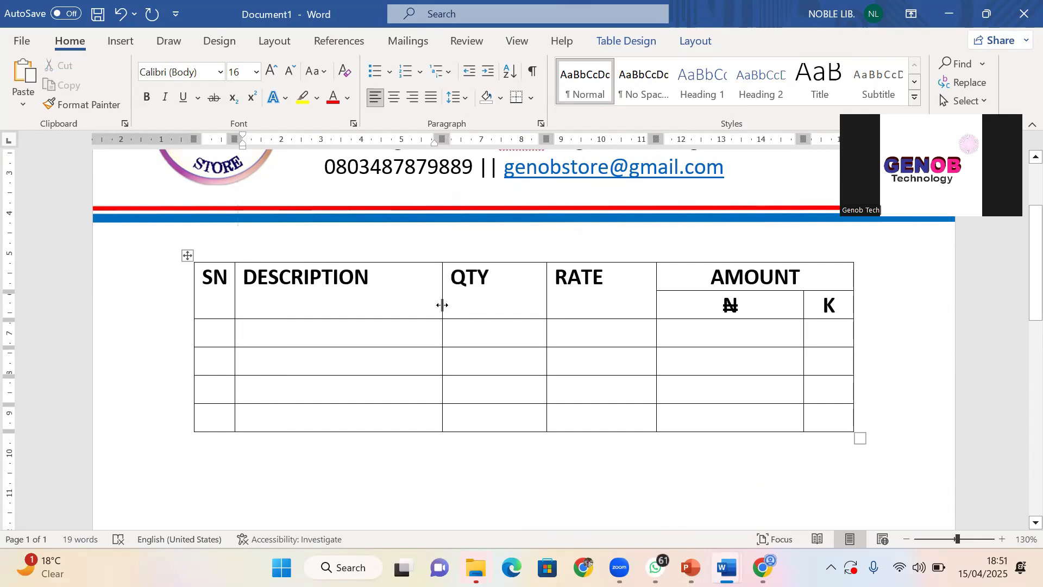
pyautogui.moveTo(443, 306); pyautogui.dragTo(494, 316)
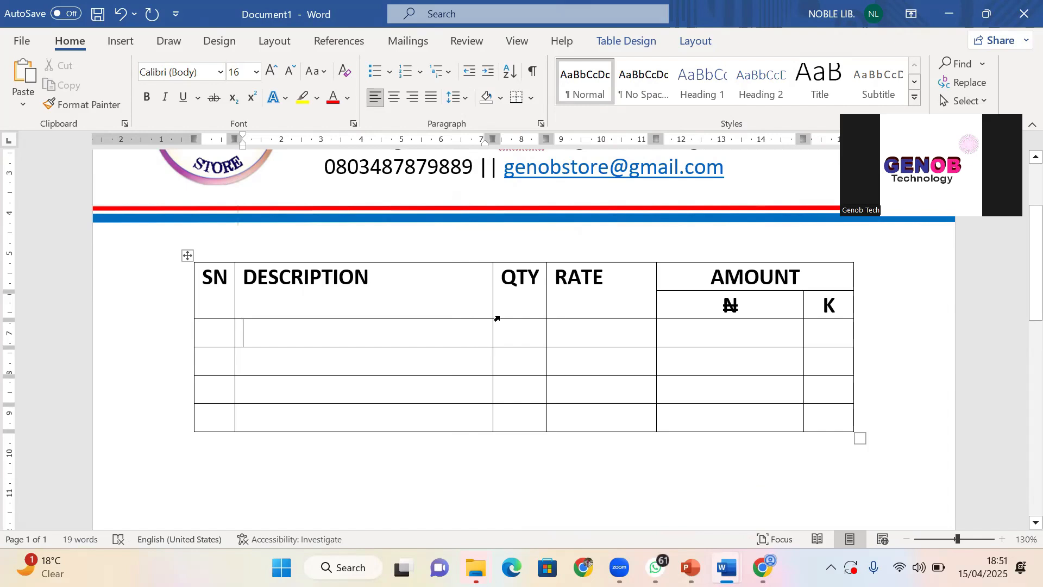
# Widen RATE and QTY, widen DESCRIPTION a bit more, then select the header row
pyautogui.click(506, 335)
pyautogui.moveTo(655, 312); pyautogui.dragTo(675, 312)
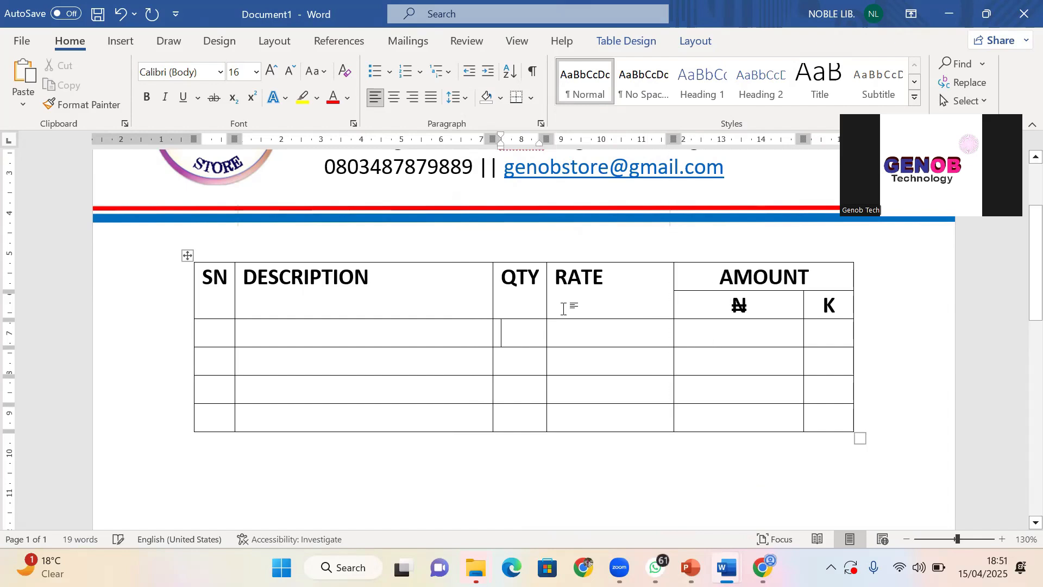
pyautogui.moveTo(552, 312); pyautogui.dragTo(594, 313)
pyautogui.click(492, 307)
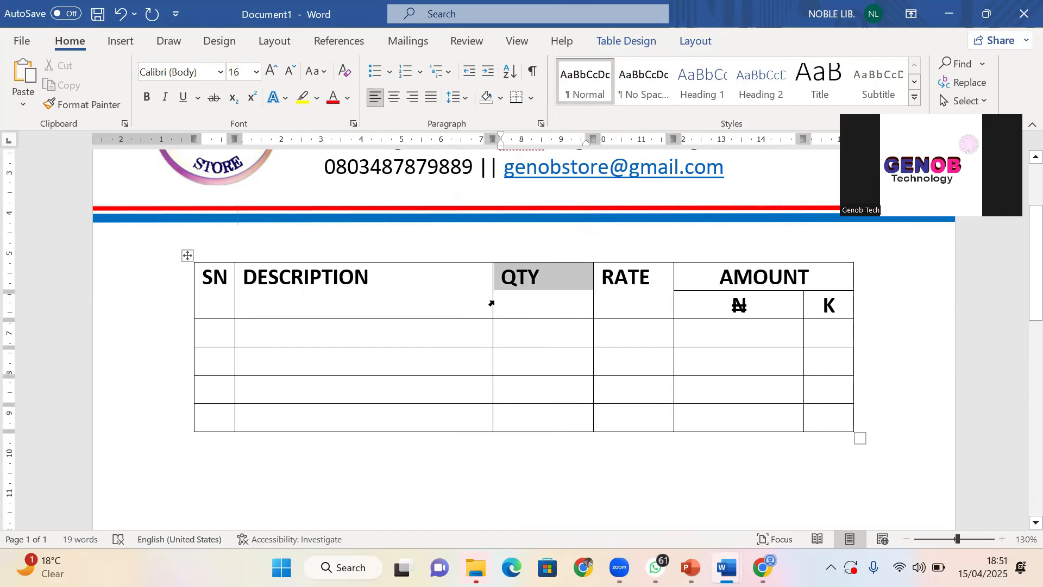
pyautogui.click(483, 306)
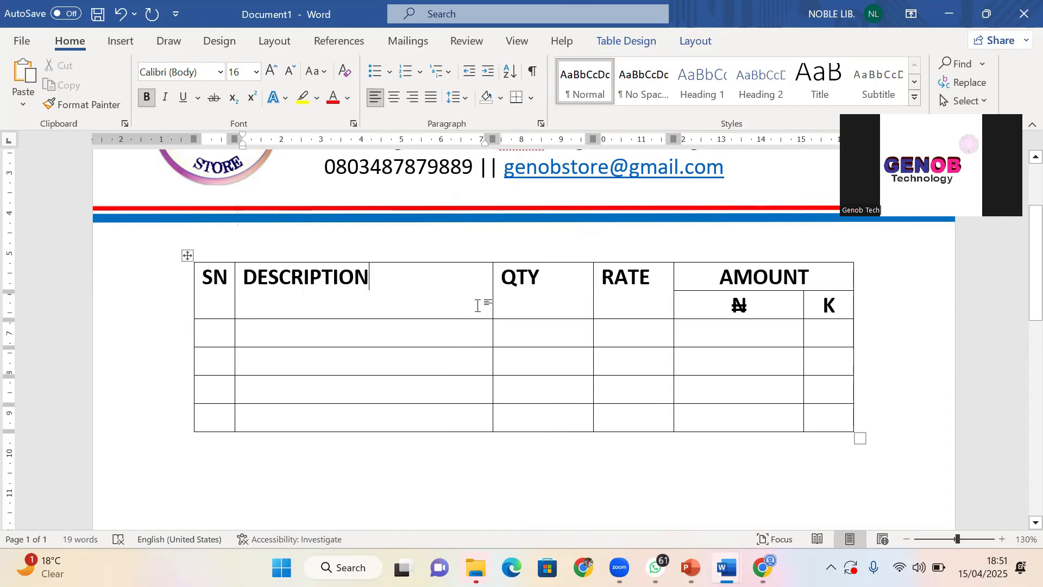
pyautogui.click(513, 288)
pyautogui.tripleClick(515, 291)
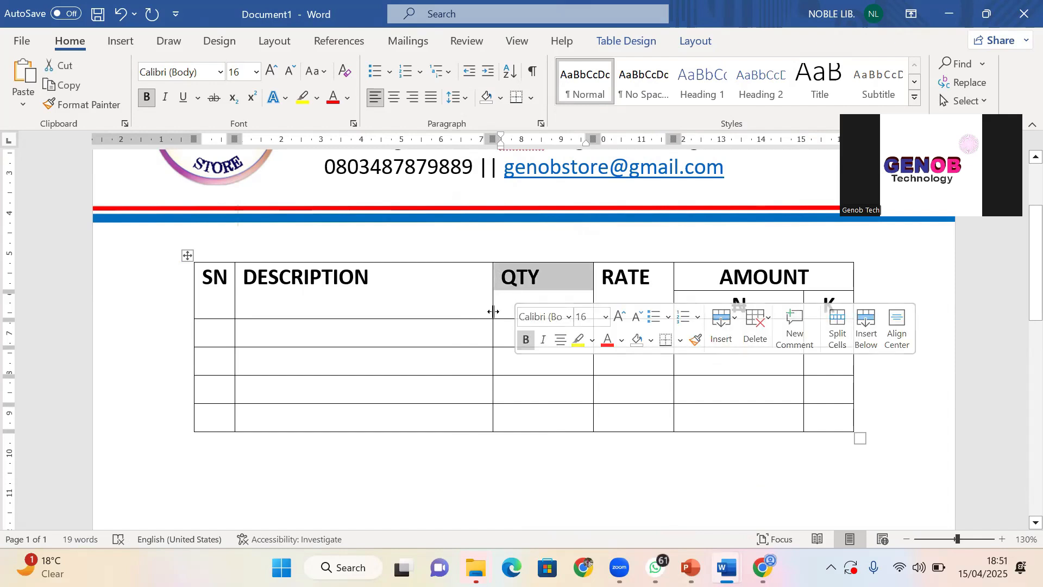
pyautogui.moveTo(493, 311); pyautogui.dragTo(522, 311)
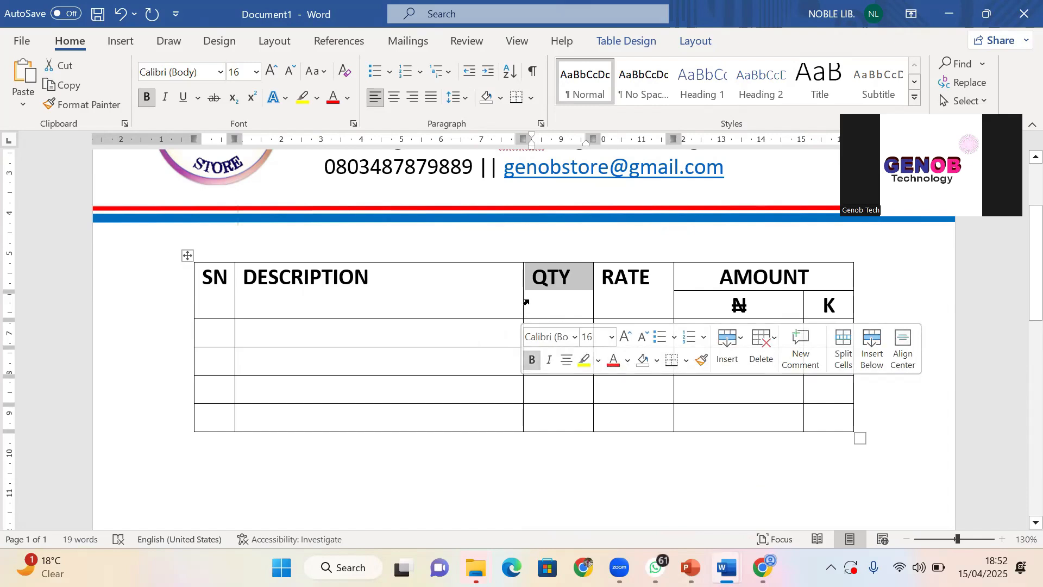
pyautogui.moveTo(522, 304); pyautogui.dragTo(531, 304)
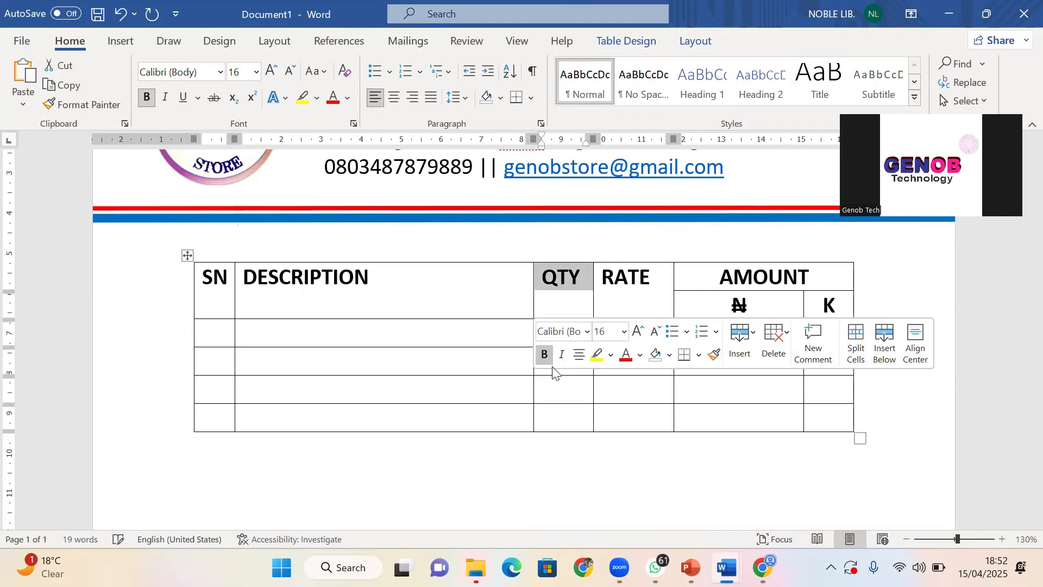
pyautogui.click(322, 282)
pyautogui.moveTo(205, 277); pyautogui.dragTo(813, 301)
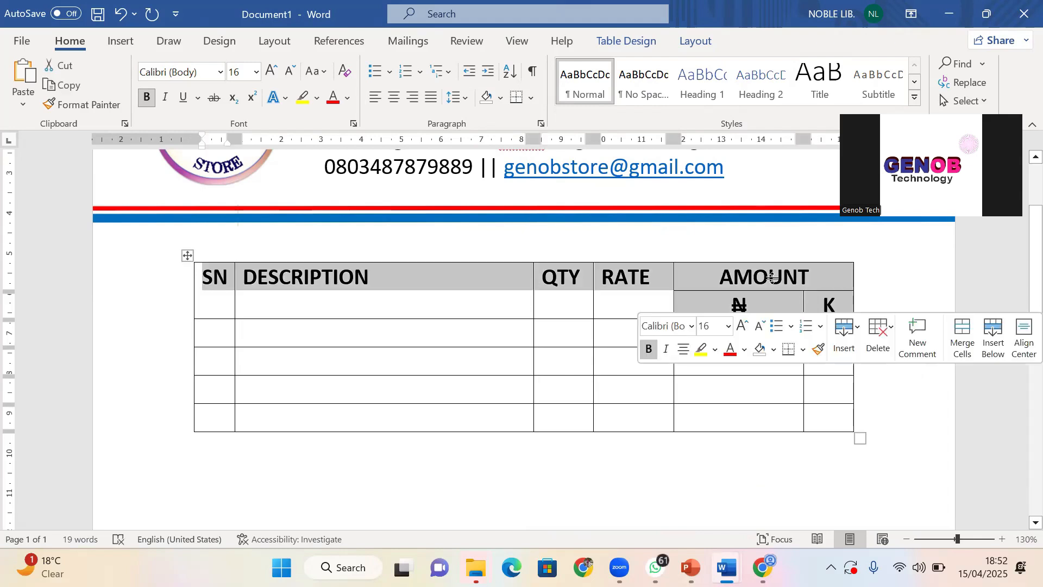
# Bring up the table Layout tab with its Alignment group
pyautogui.click(648, 42)
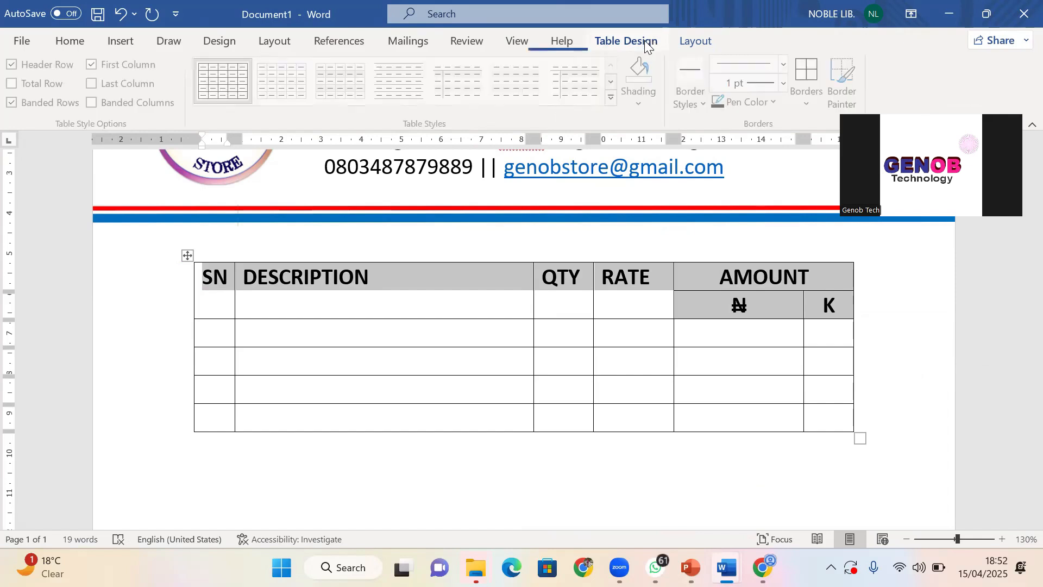
pyautogui.click(690, 42)
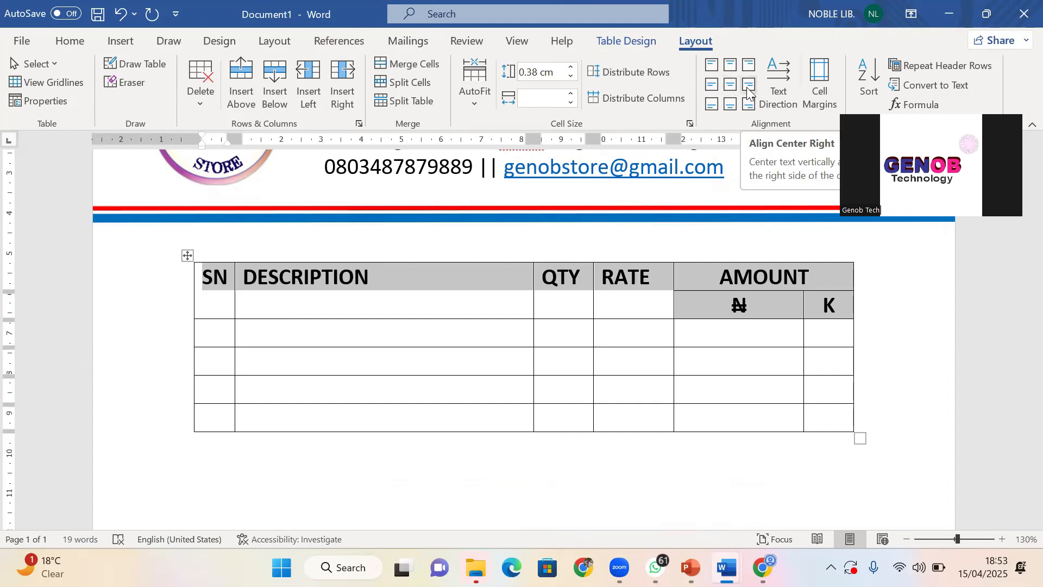
# Try each header alignment option, settling on Align Center both ways
pyautogui.click(710, 64)
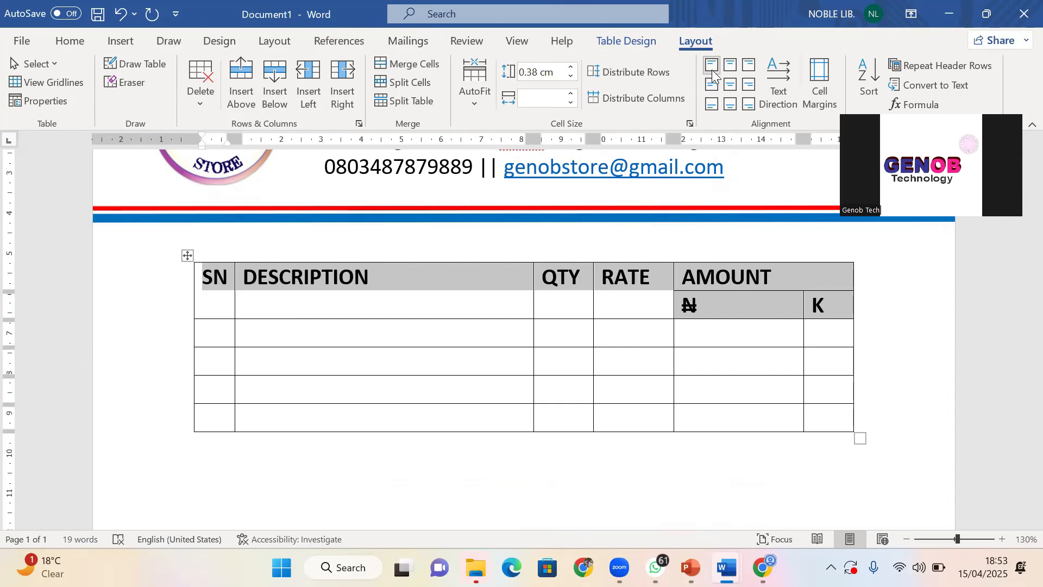
pyautogui.click(730, 67)
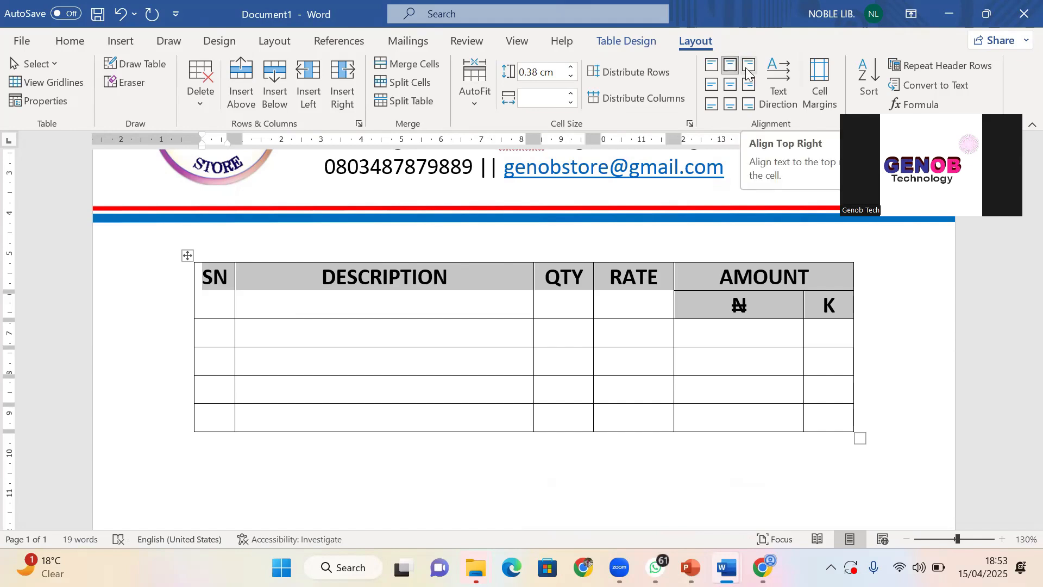
pyautogui.click(747, 66)
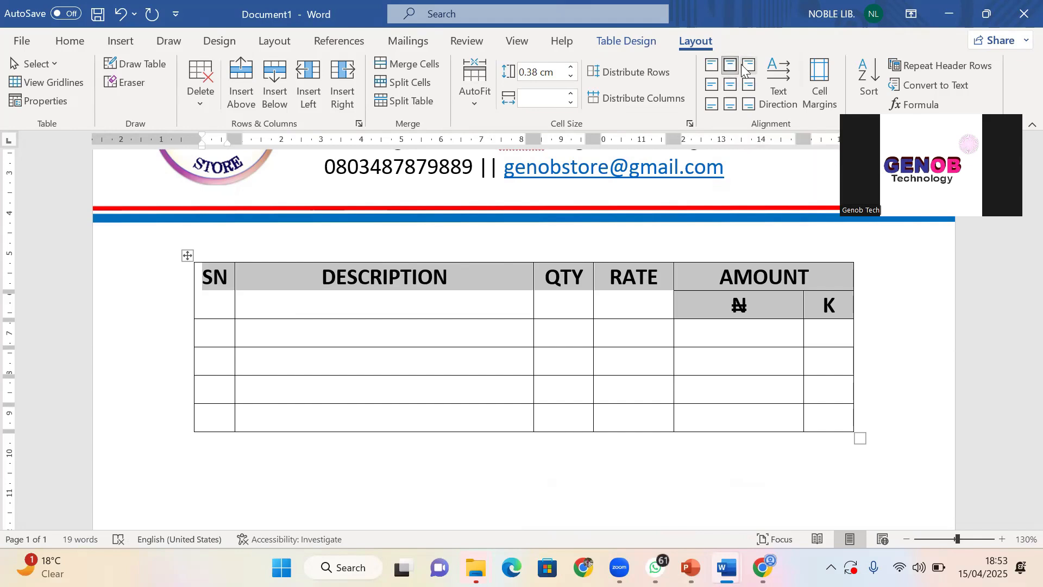
pyautogui.click(715, 84)
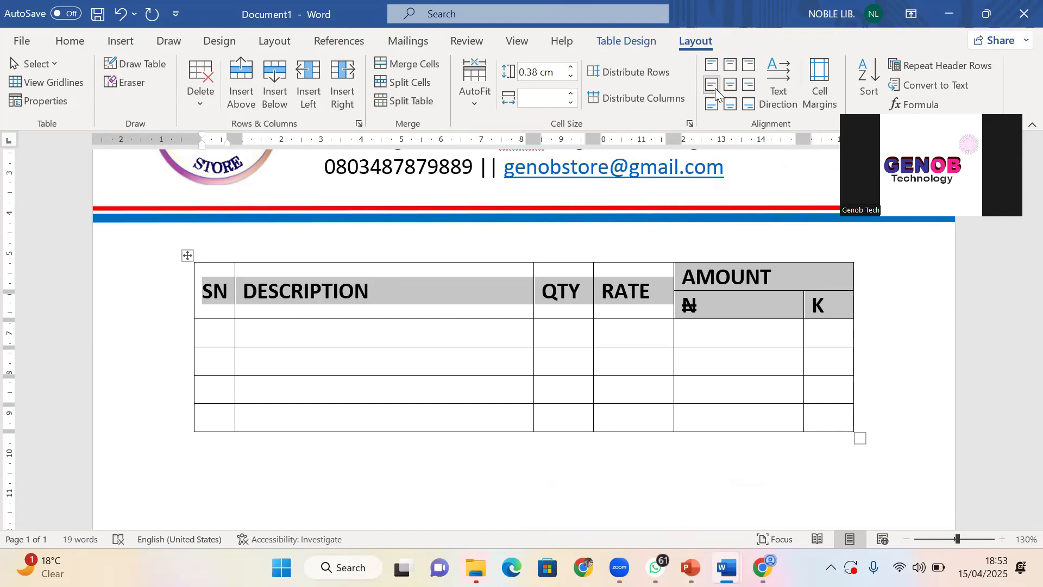
pyautogui.click(729, 87)
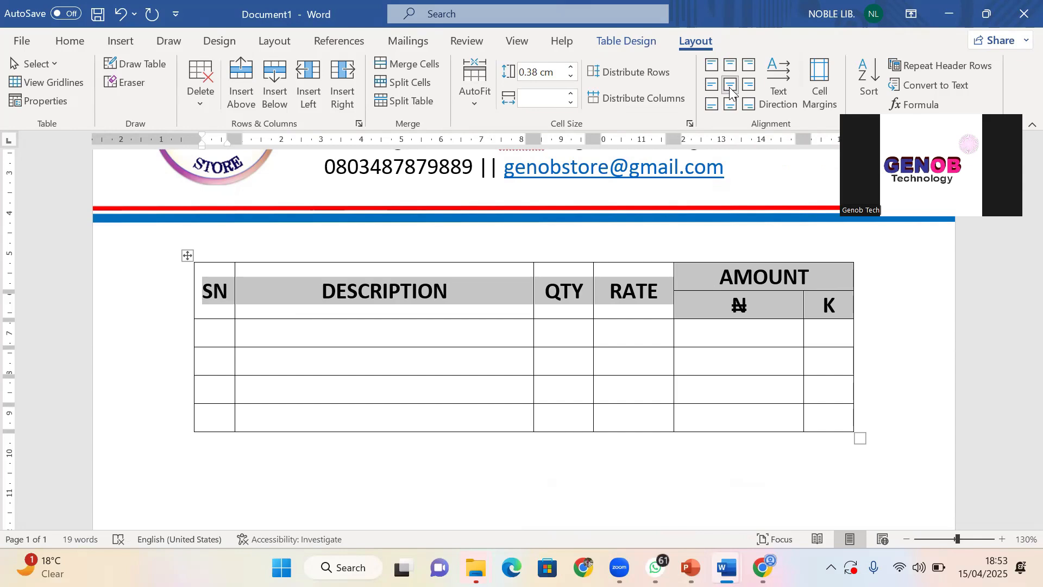
pyautogui.click(752, 87)
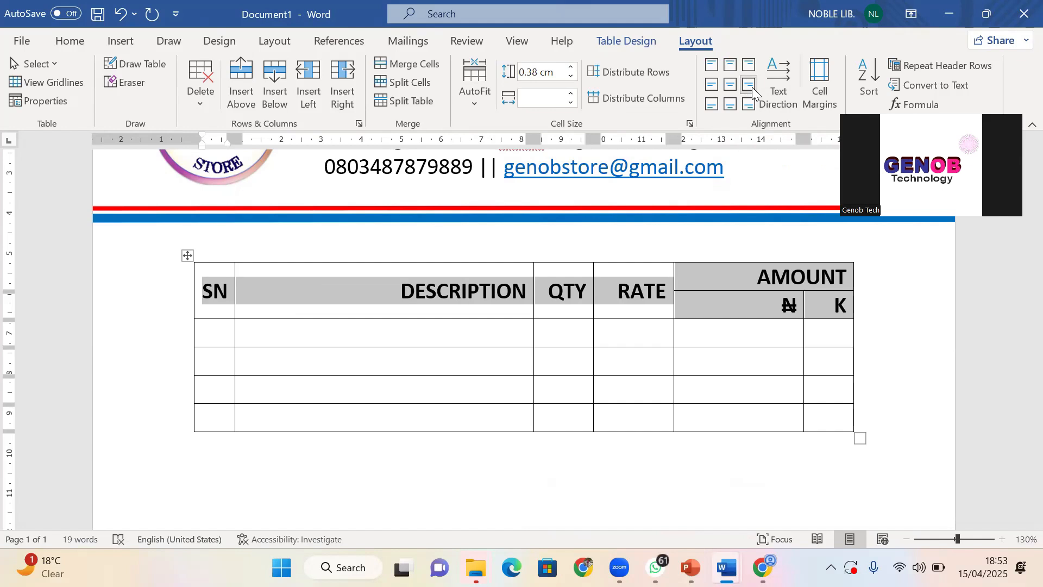
pyautogui.click(712, 104)
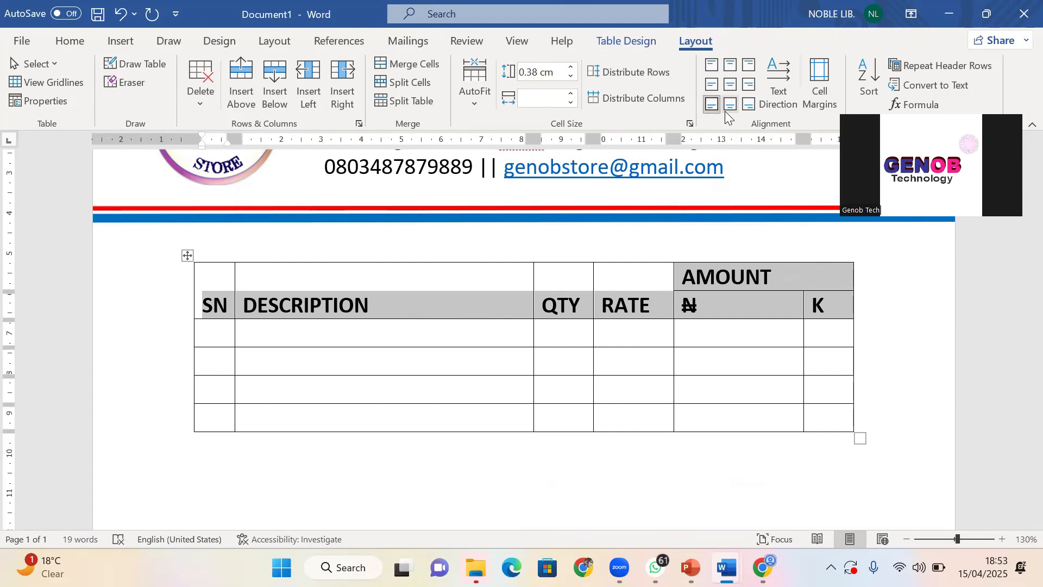
pyautogui.click(729, 104)
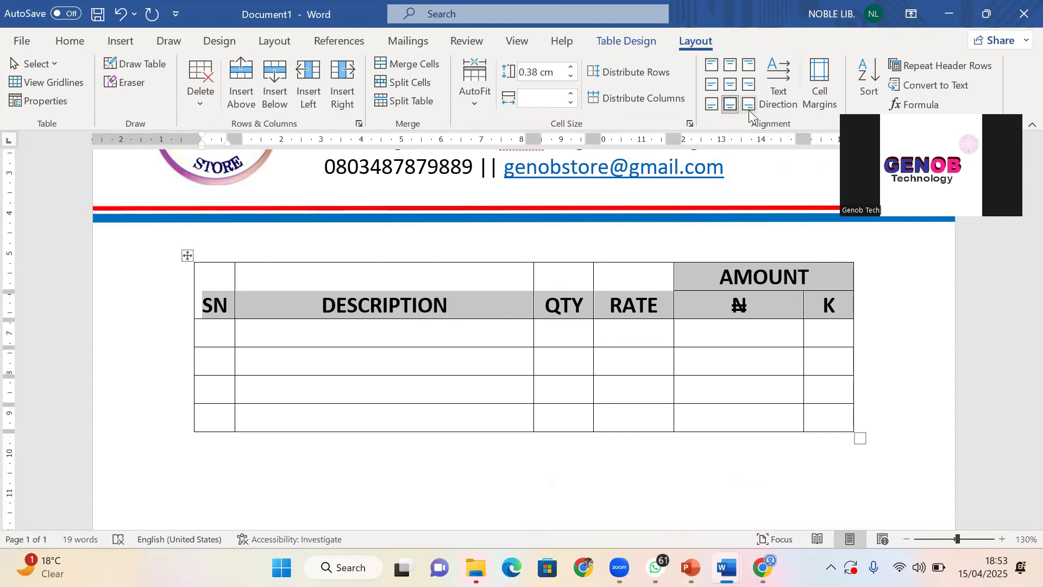
pyautogui.click(750, 105)
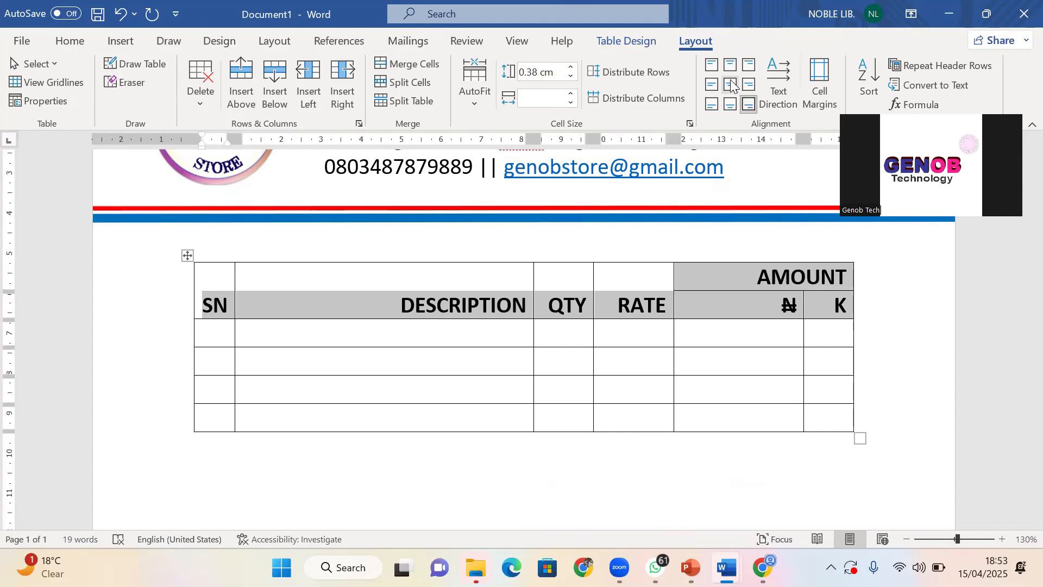
pyautogui.click(736, 87)
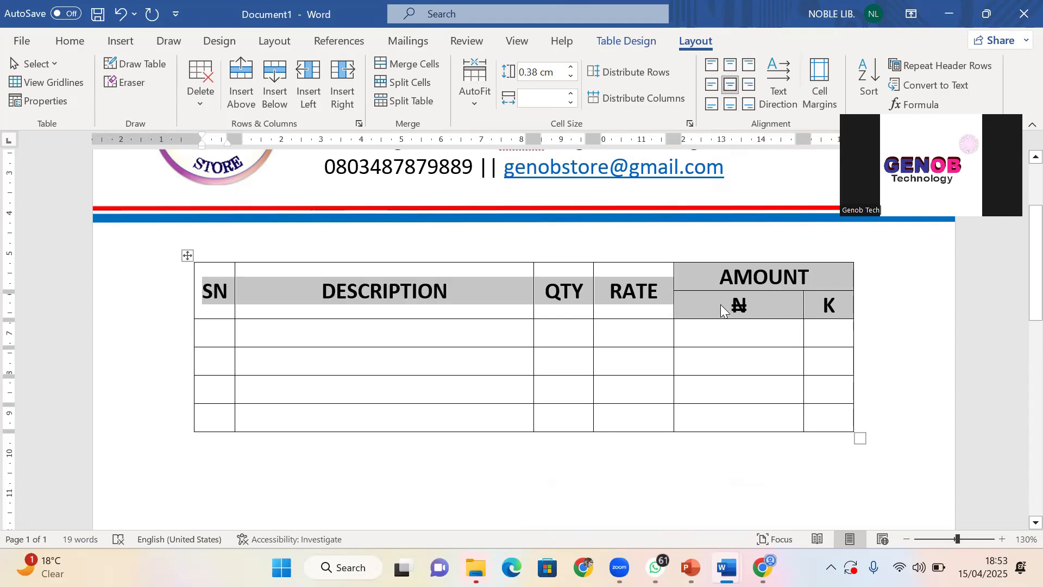
pyautogui.click(357, 339)
pyautogui.click(603, 329)
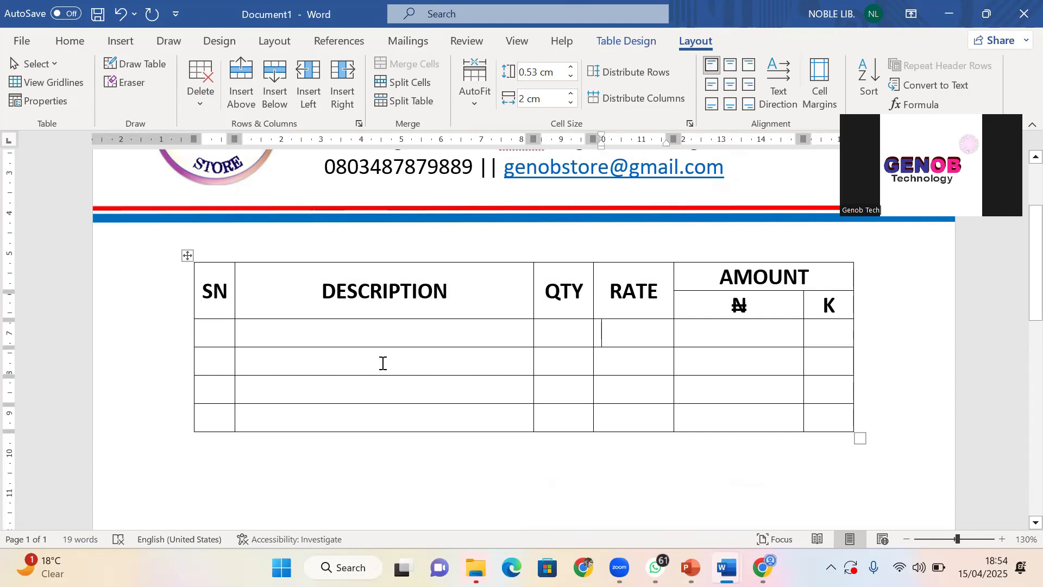
# Enter SN 1 and description DELL LATITUDE 7400 in the first item row
pyautogui.scroll(-1, 354, 286)
pyautogui.scroll(2, 239, 272)
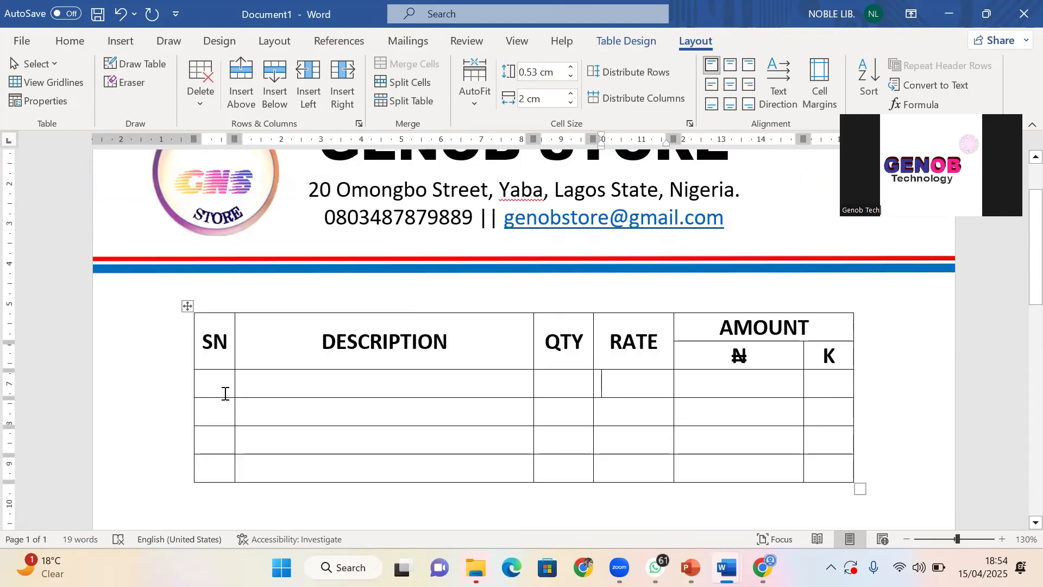
pyautogui.click(222, 383)
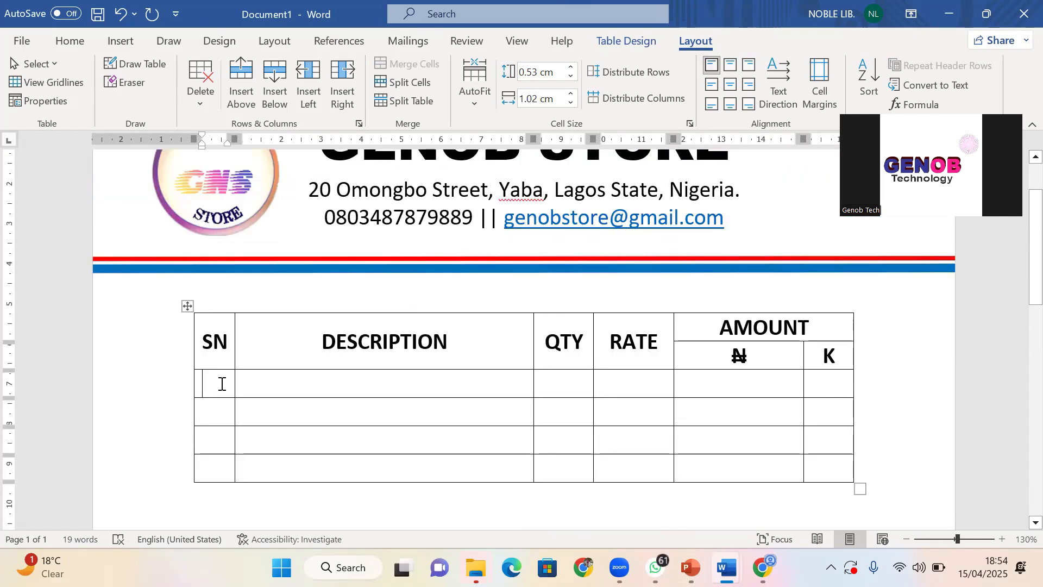
pyautogui.write('1')
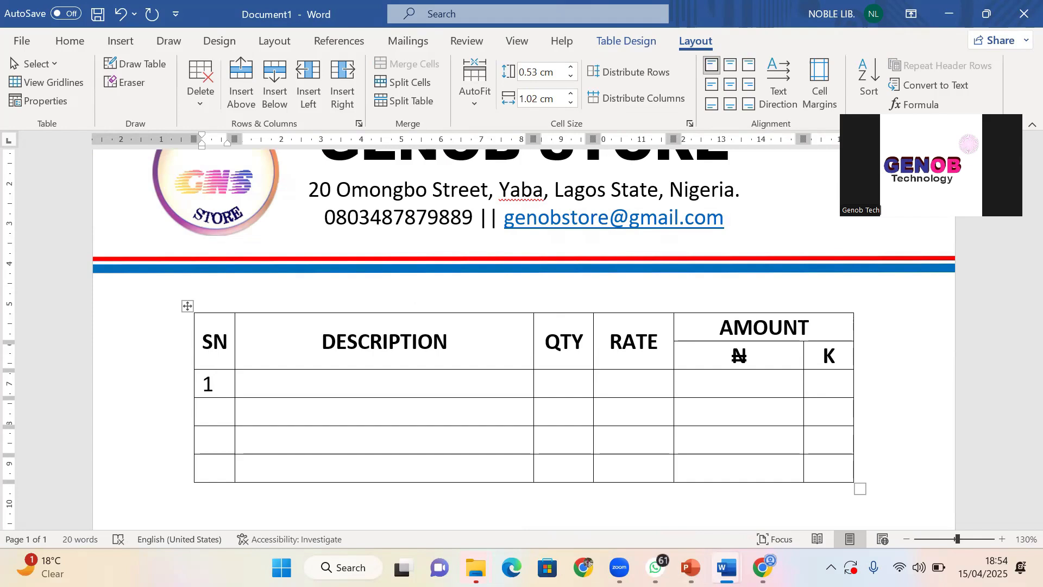
pyautogui.click(325, 389)
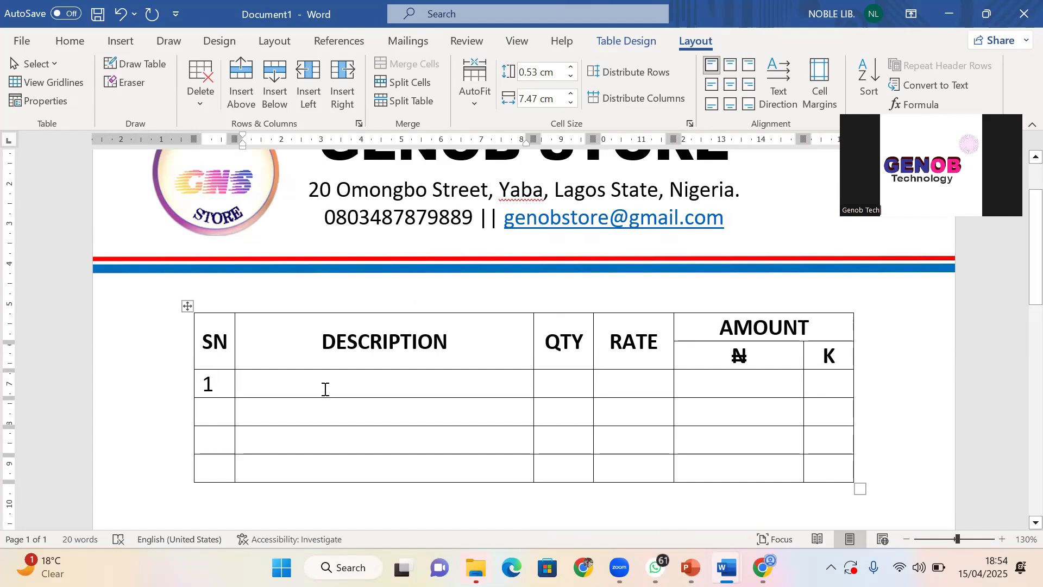
pyautogui.write('DEL')
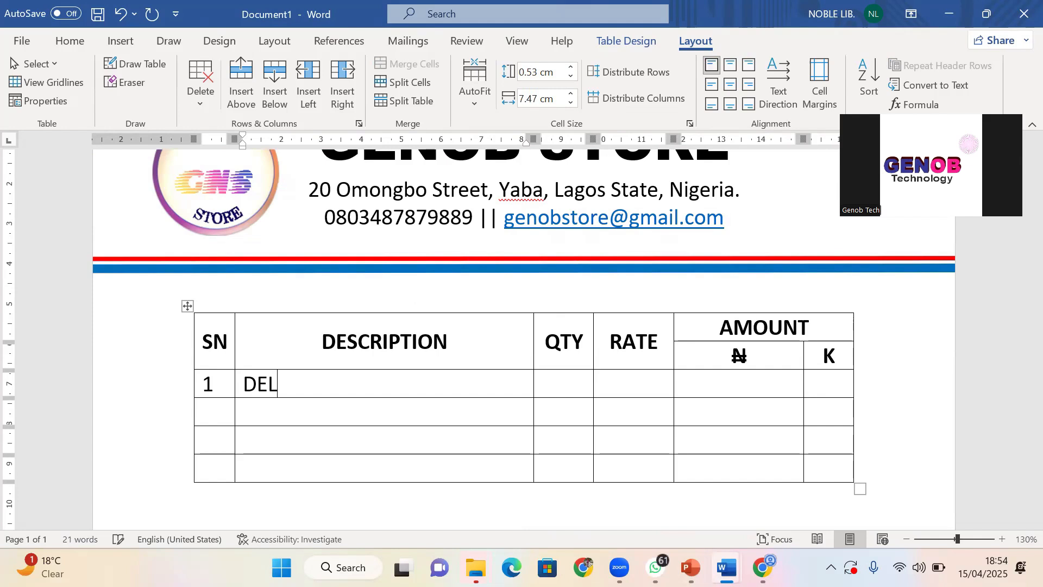
pyautogui.write('L LATITUDD')
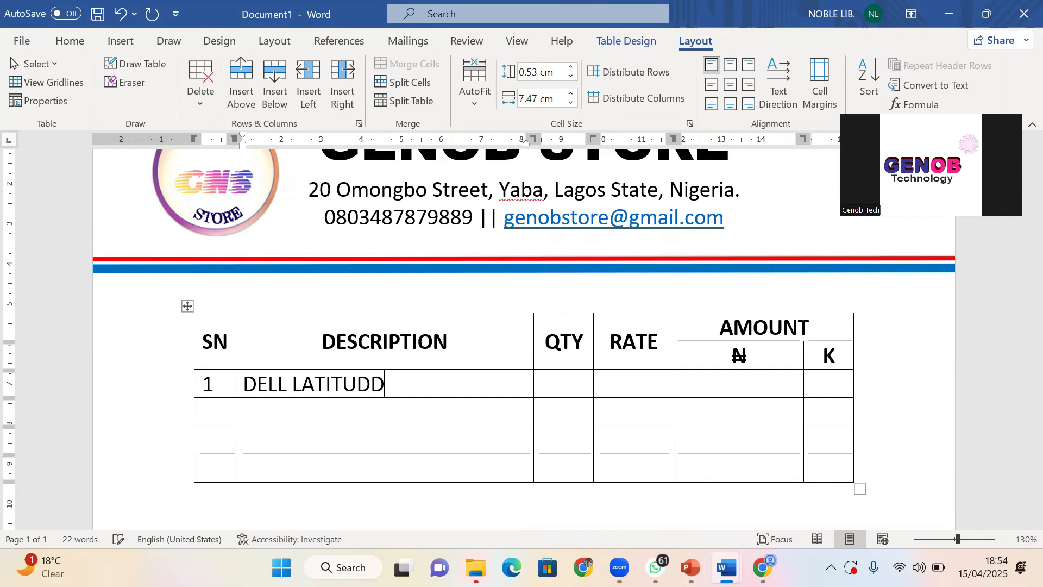
pyautogui.press('BackSpace')
pyautogui.write('E 7400')
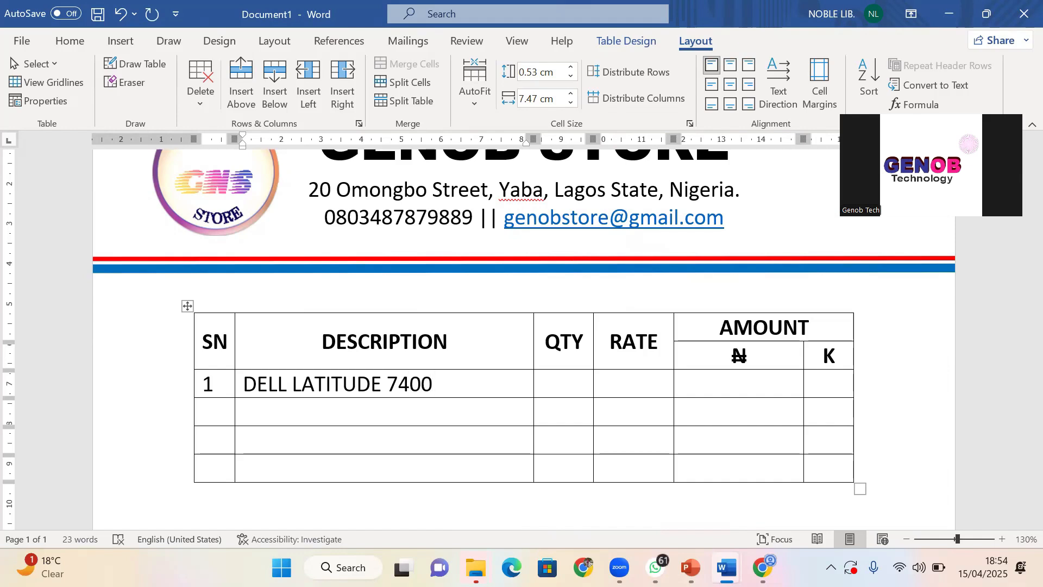
# Enter quantity 2 and rate 250000 in the first item row
pyautogui.click(580, 386)
pyautogui.write('1')
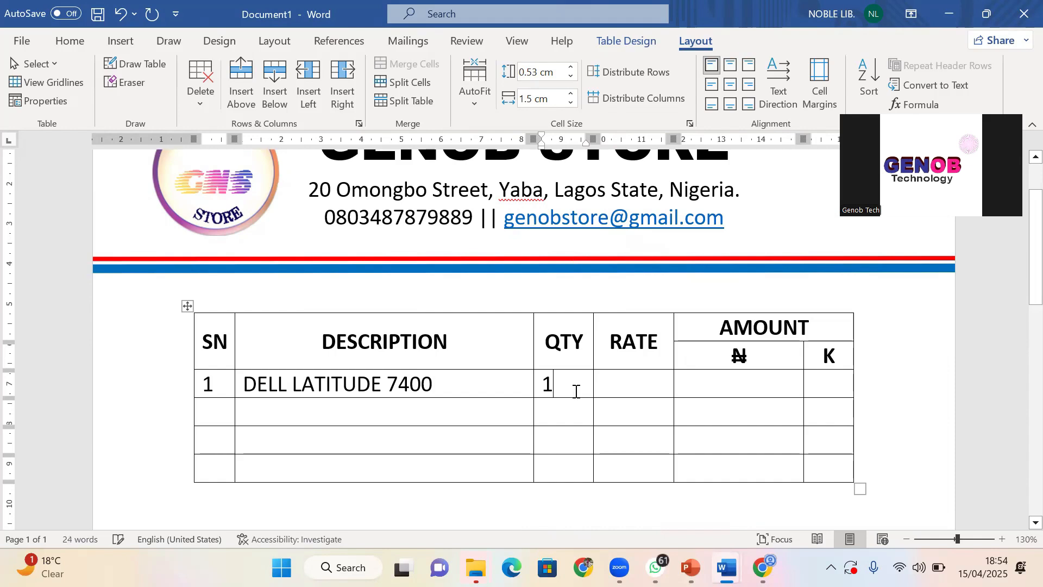
pyautogui.press('BackSpace')
pyautogui.write('2')
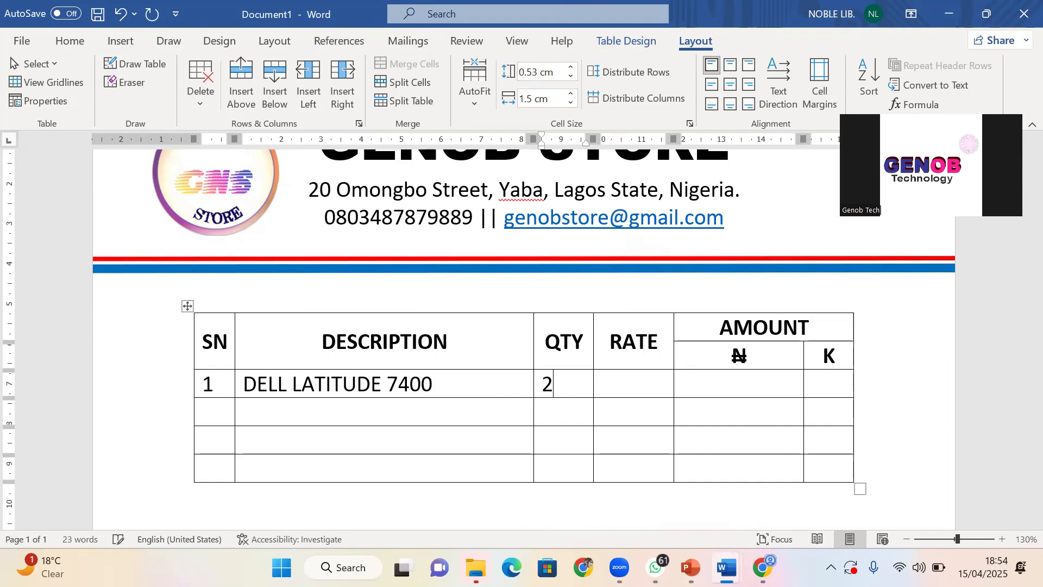
pyautogui.click(628, 389)
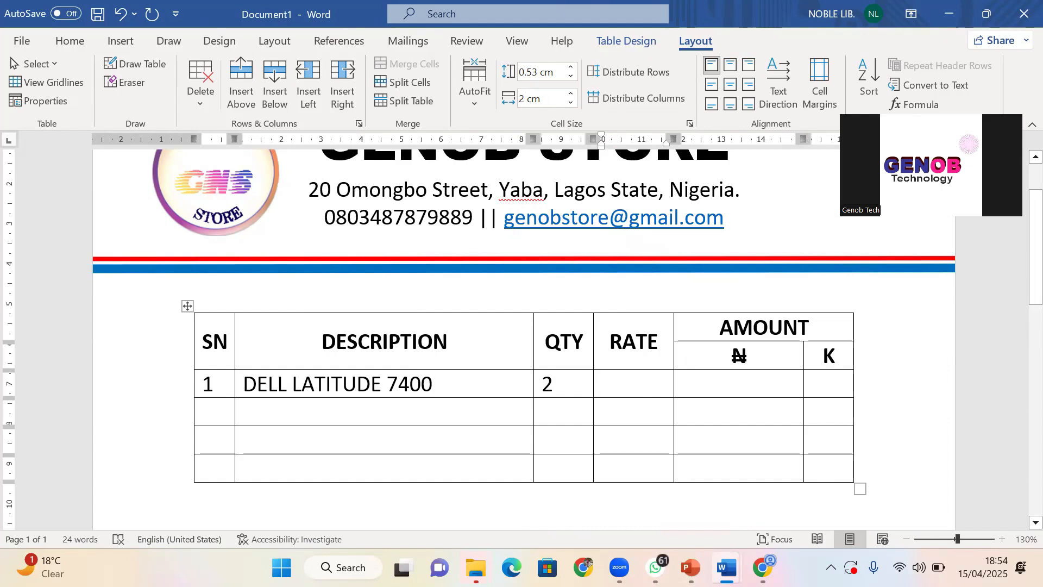
pyautogui.write('25')
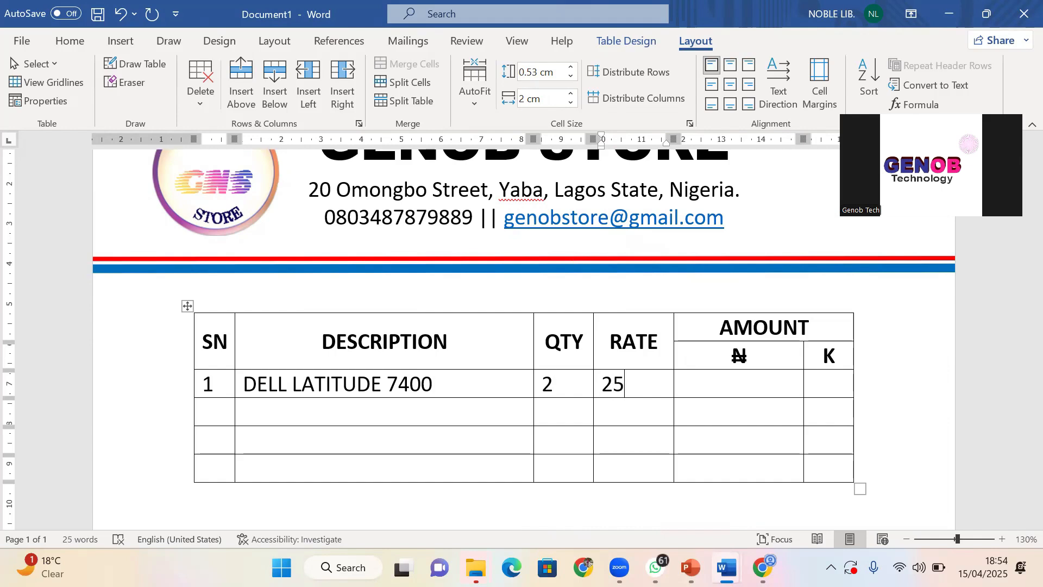
pyautogui.write('0000')
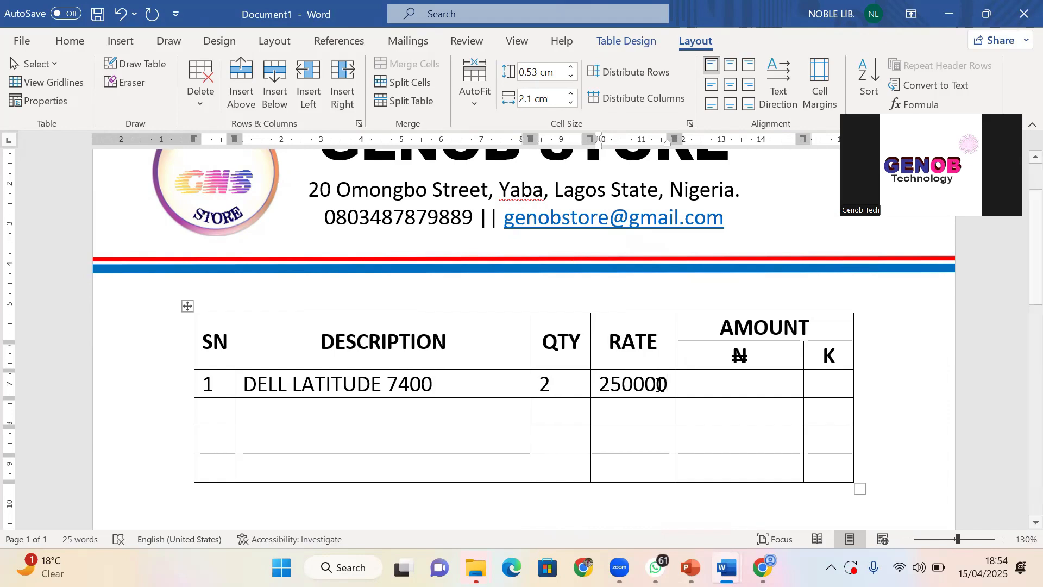
pyautogui.click(754, 391)
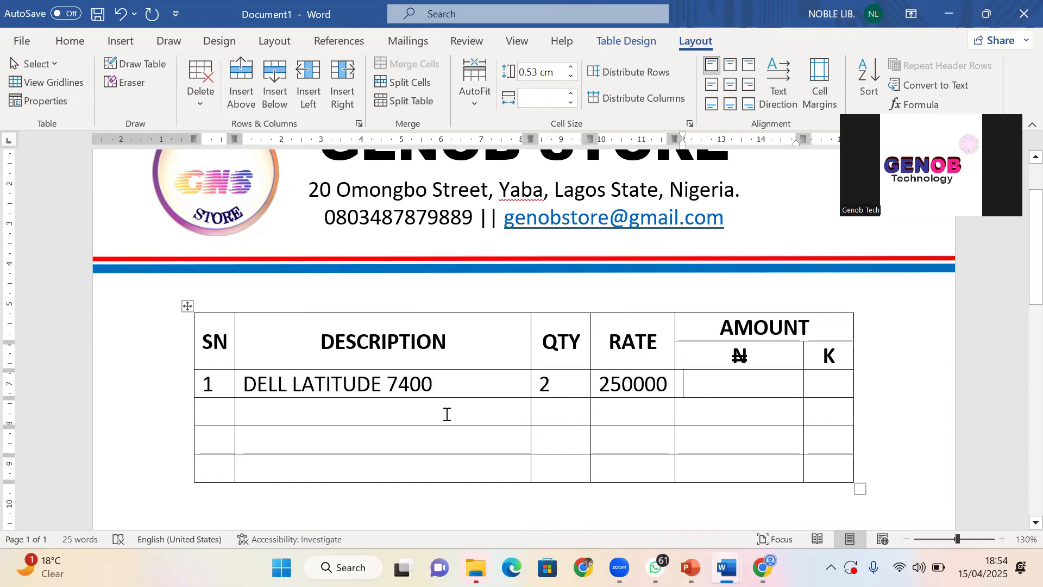
pyautogui.click(371, 383)
# Set the whole invoice table's text to font size 14
pyautogui.click(80, 41)
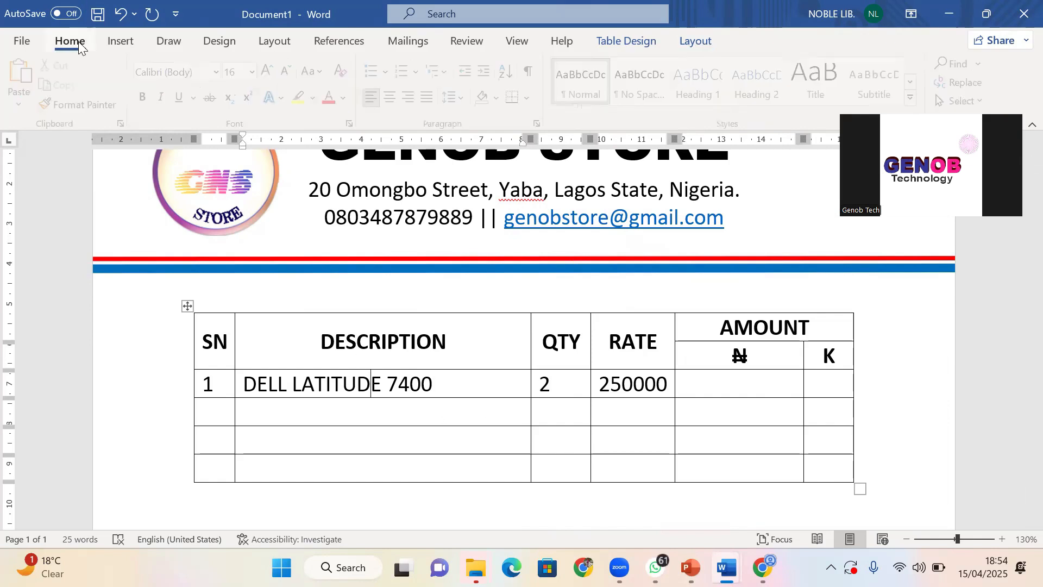
pyautogui.click(344, 354)
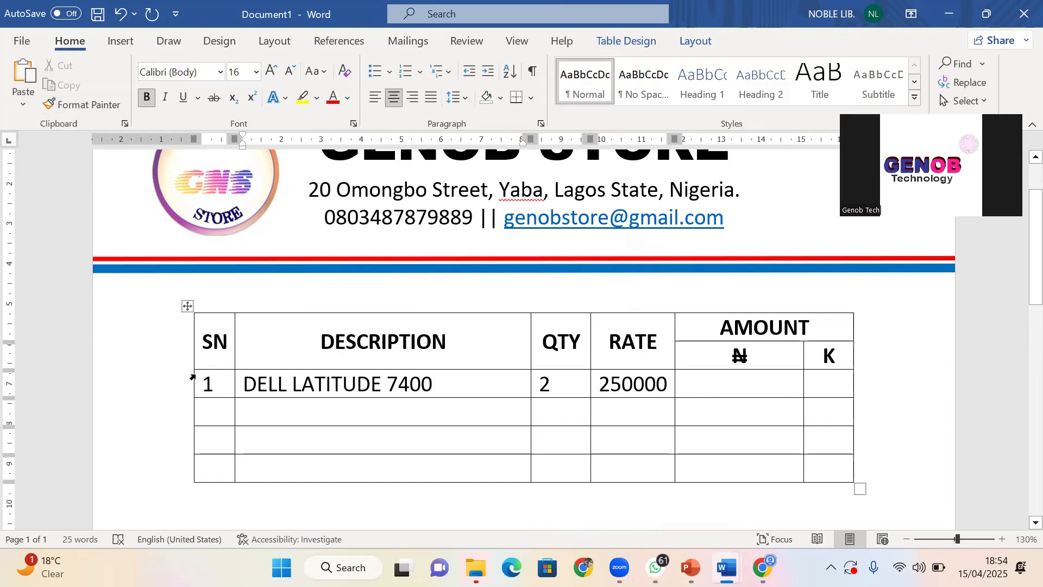
pyautogui.click(208, 391)
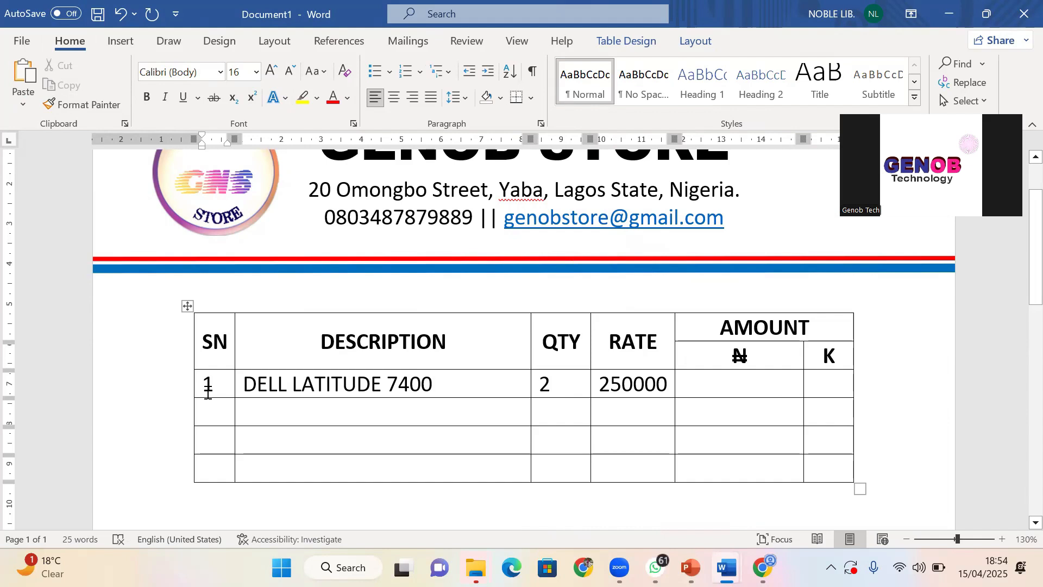
pyautogui.moveTo(208, 392); pyautogui.dragTo(634, 392)
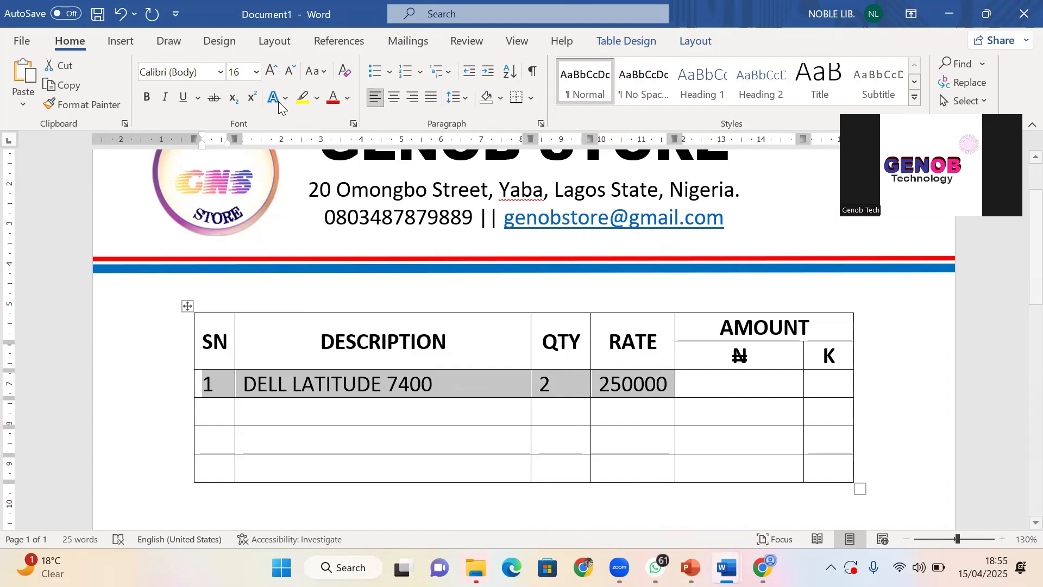
pyautogui.click(291, 74)
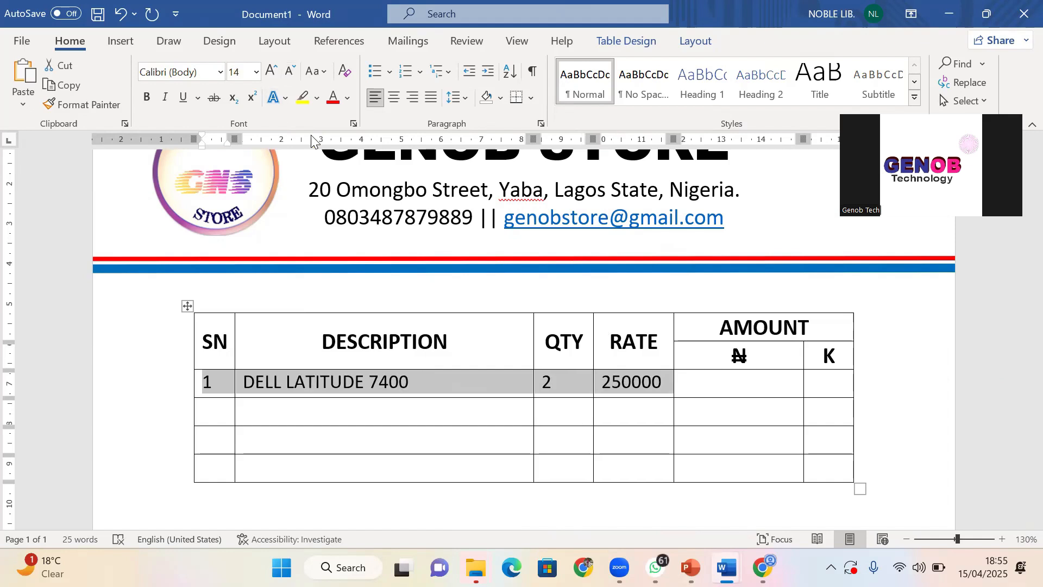
pyautogui.click(187, 305)
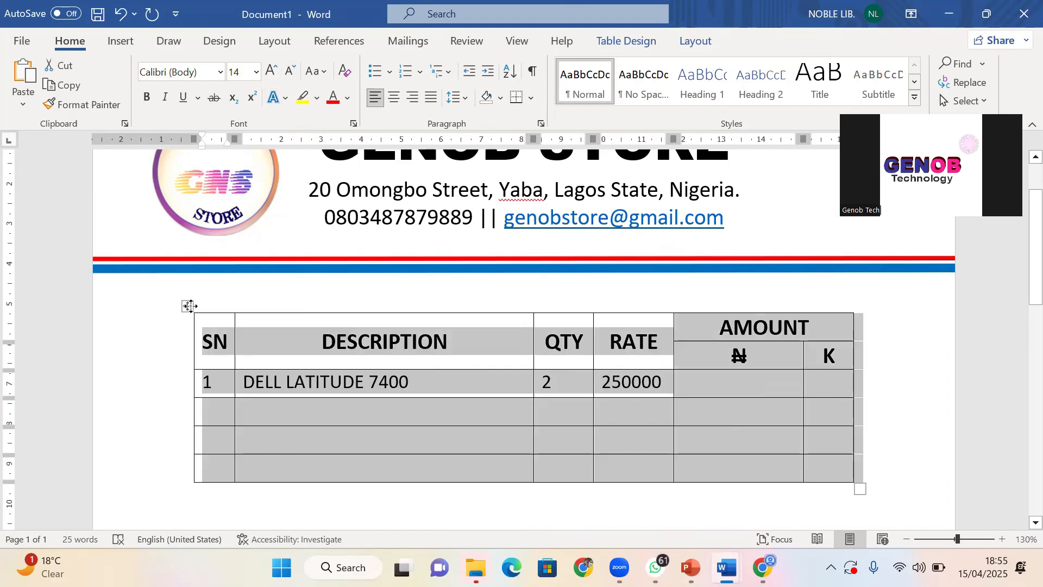
pyautogui.click(256, 73)
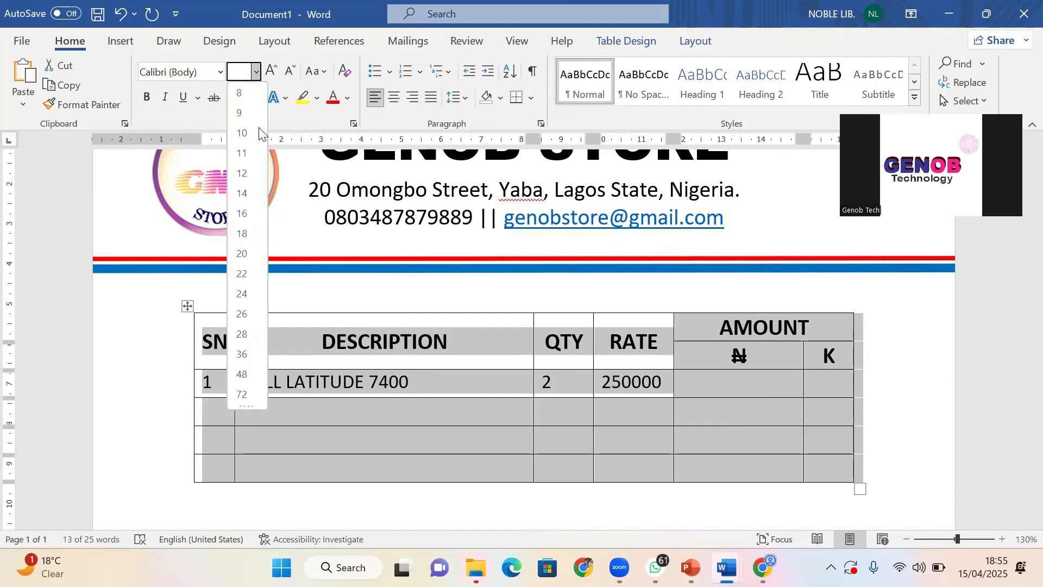
pyautogui.click(240, 195)
pyautogui.click(207, 337)
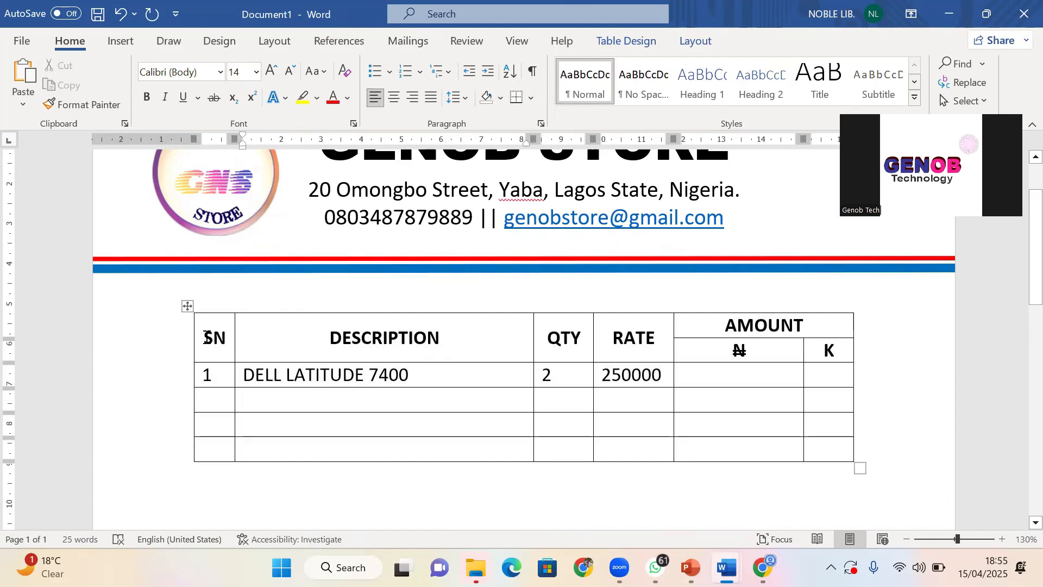
# Enlarge the header row text to size 16
pyautogui.moveTo(207, 337); pyautogui.dragTo(818, 350)
pyautogui.click(273, 75)
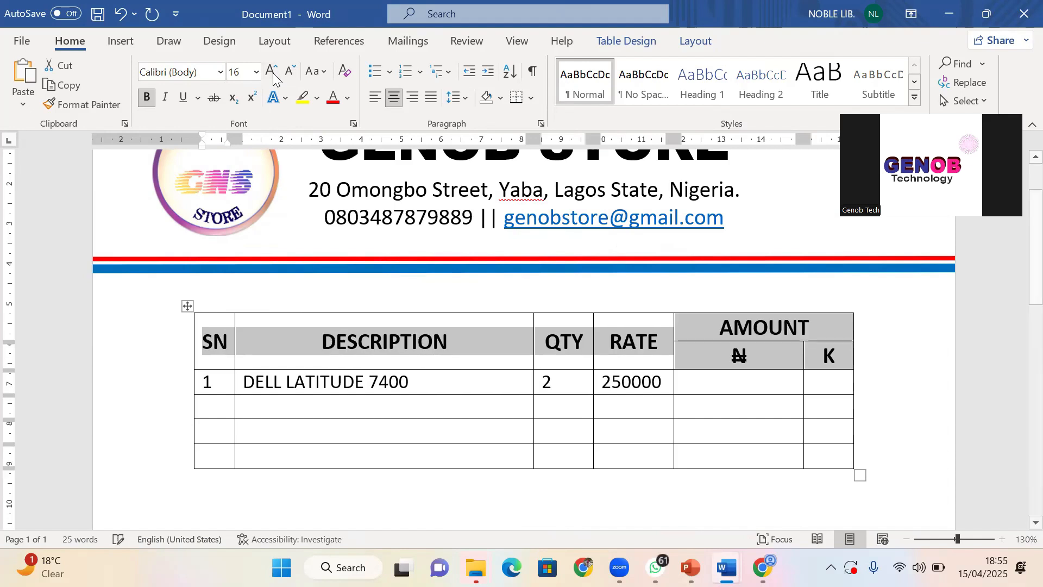
pyautogui.click(744, 386)
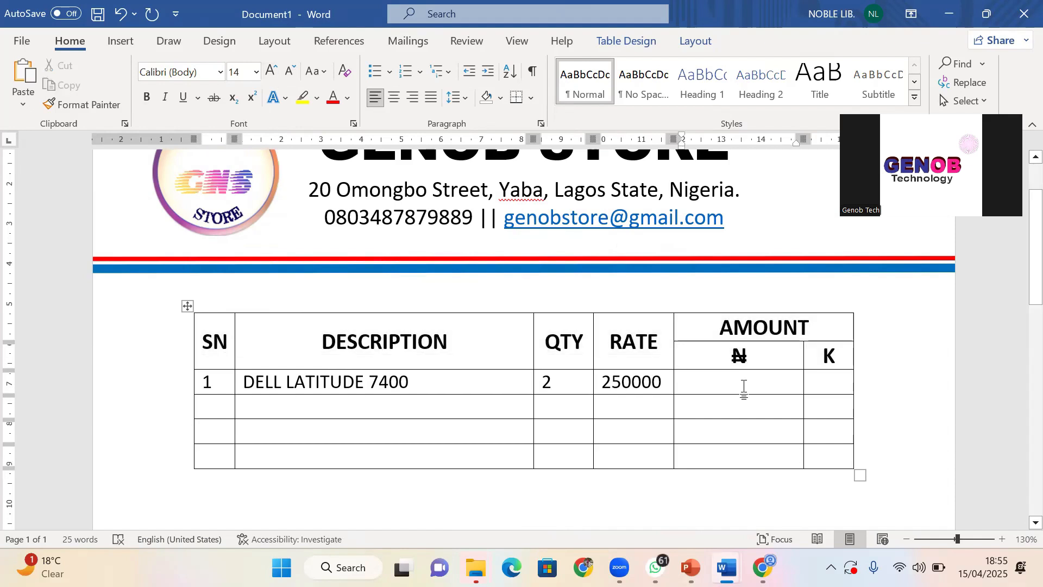
# Enter ₦ 500,000 and K 00 for the first item, reformatting its rate as 250,000
pyautogui.write('50')
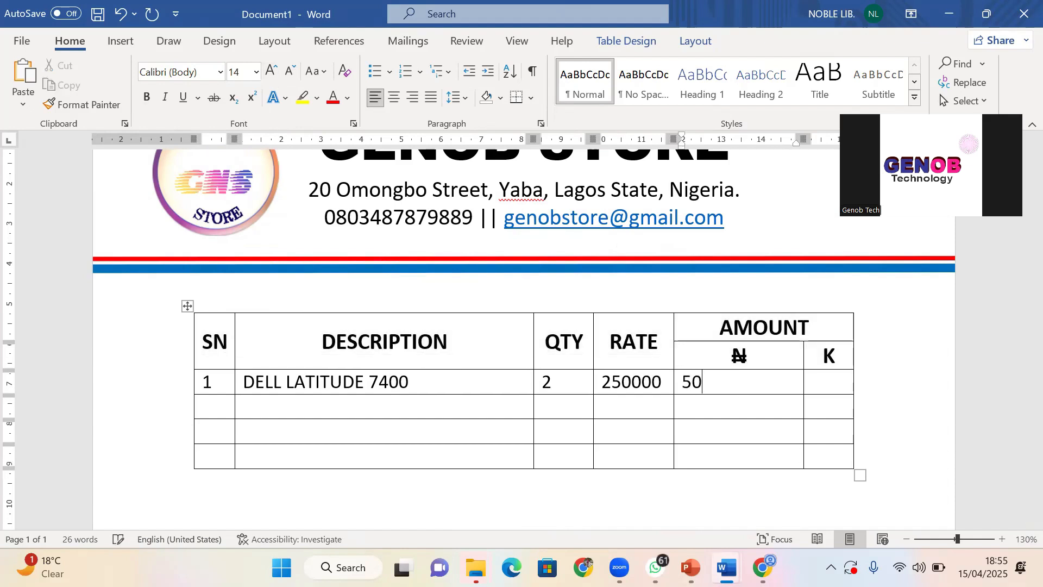
pyautogui.write('0000')
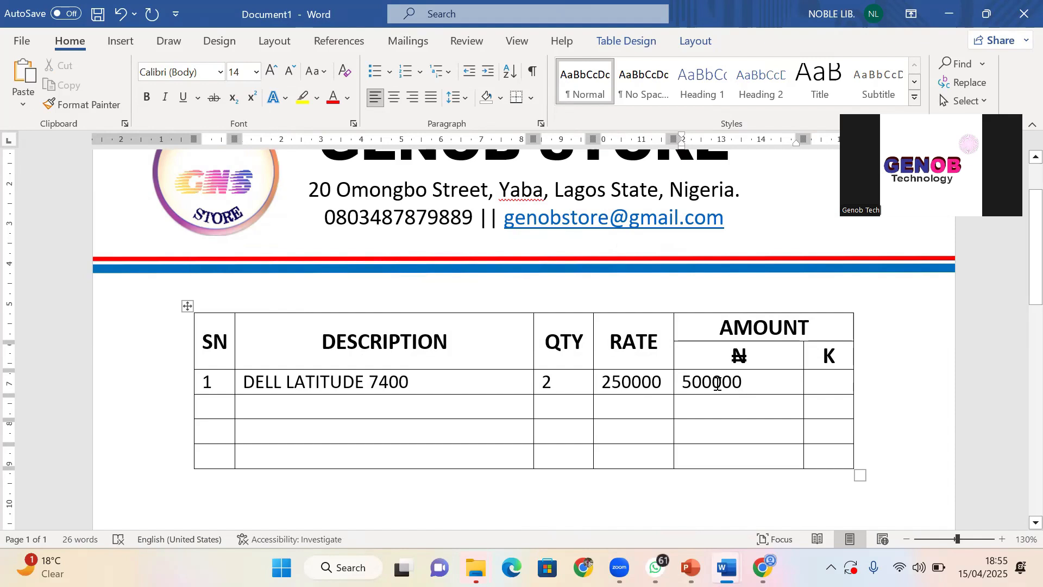
pyautogui.write(',')
pyautogui.click(632, 382)
pyautogui.write(',')
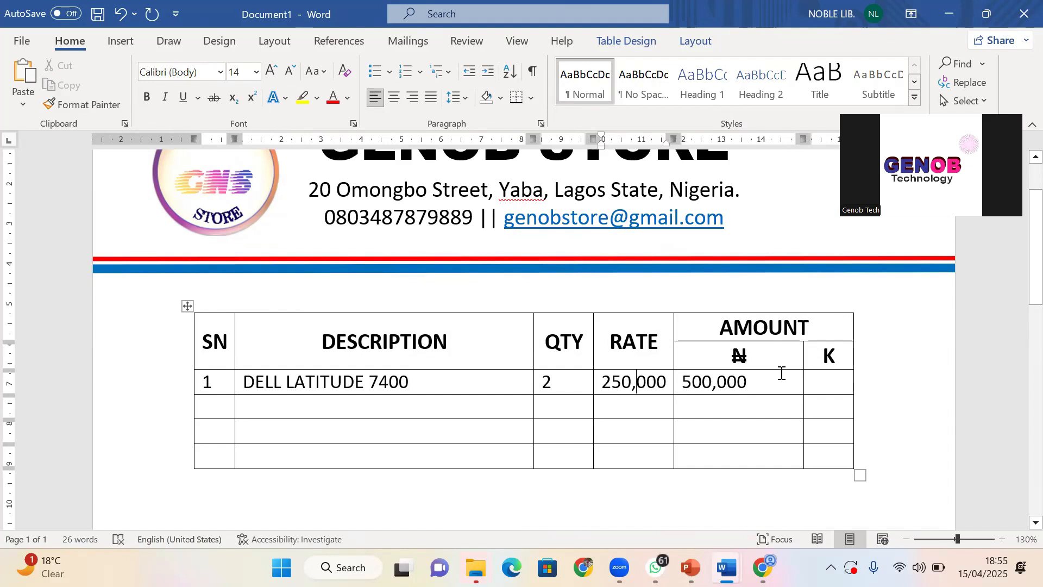
pyautogui.click(753, 375)
pyautogui.click(830, 381)
pyautogui.write('00')
# Enter 2 as the serial number and MICE as the description in row two
pyautogui.click(226, 406)
pyautogui.write('2')
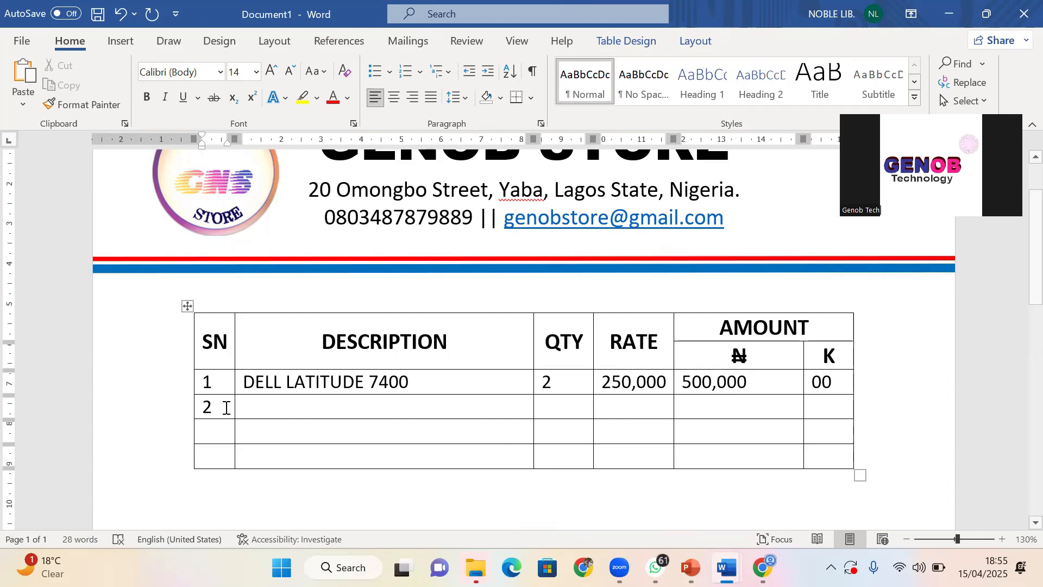
pyautogui.click(291, 413)
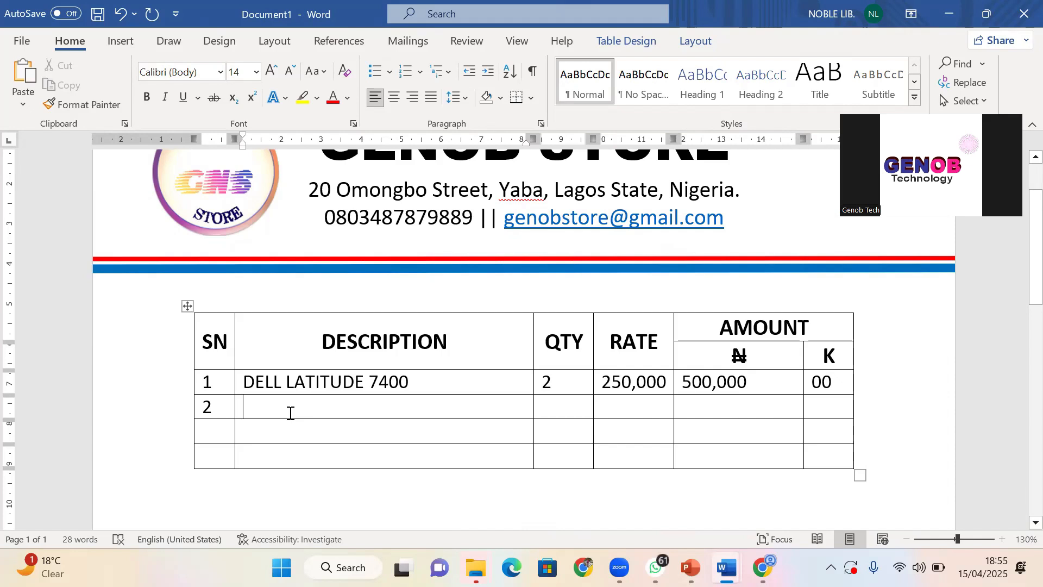
pyautogui.write('MICE')
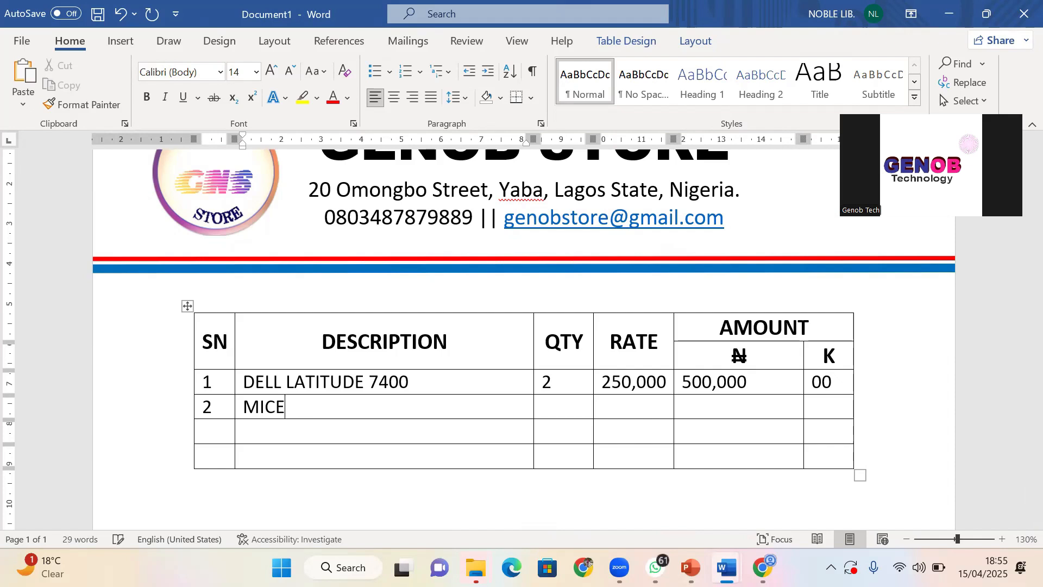
# Fill in quantity 1, rate 2500 and naira amount 2500 for the MICE row
pyautogui.click(586, 405)
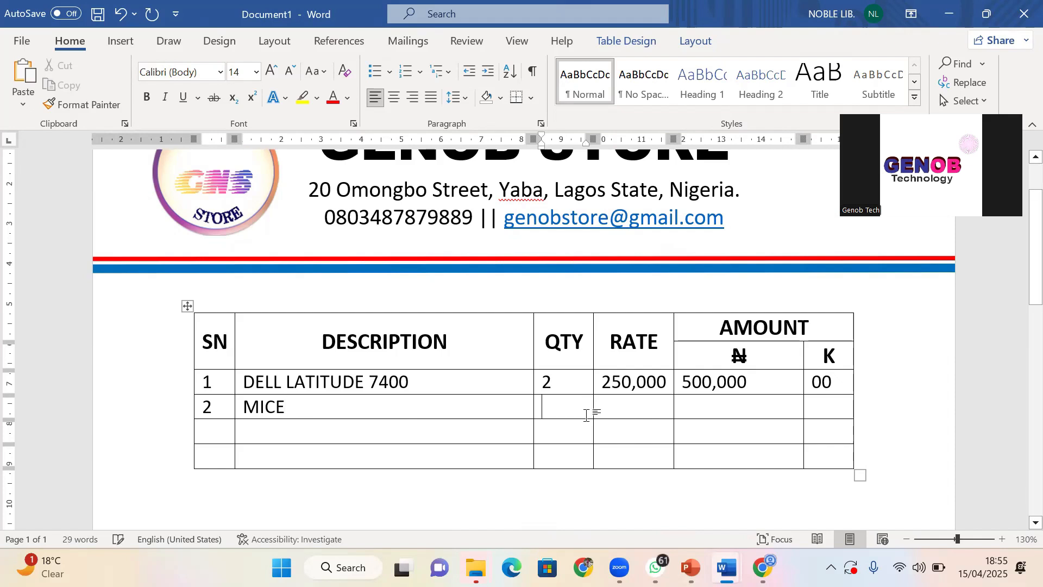
pyautogui.write('1')
pyautogui.click(630, 412)
pyautogui.write('2')
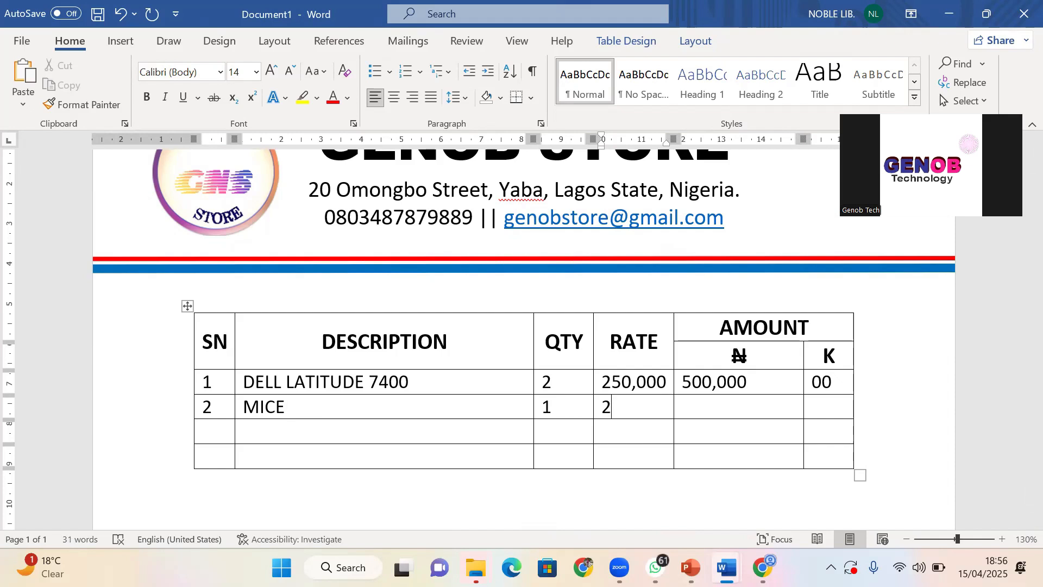
pyautogui.write('500')
pyautogui.click(700, 403)
pyautogui.click(623, 407)
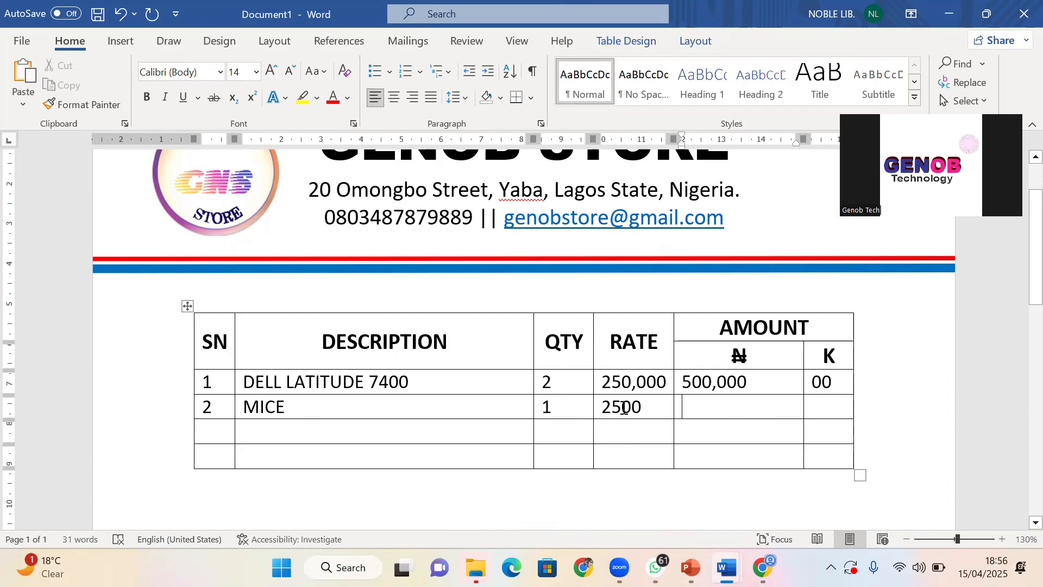
pyautogui.click(705, 407)
pyautogui.write('2500')
pyautogui.click(829, 413)
# Enter 00 in the MICE row's kobo cell
pyautogui.write('00')
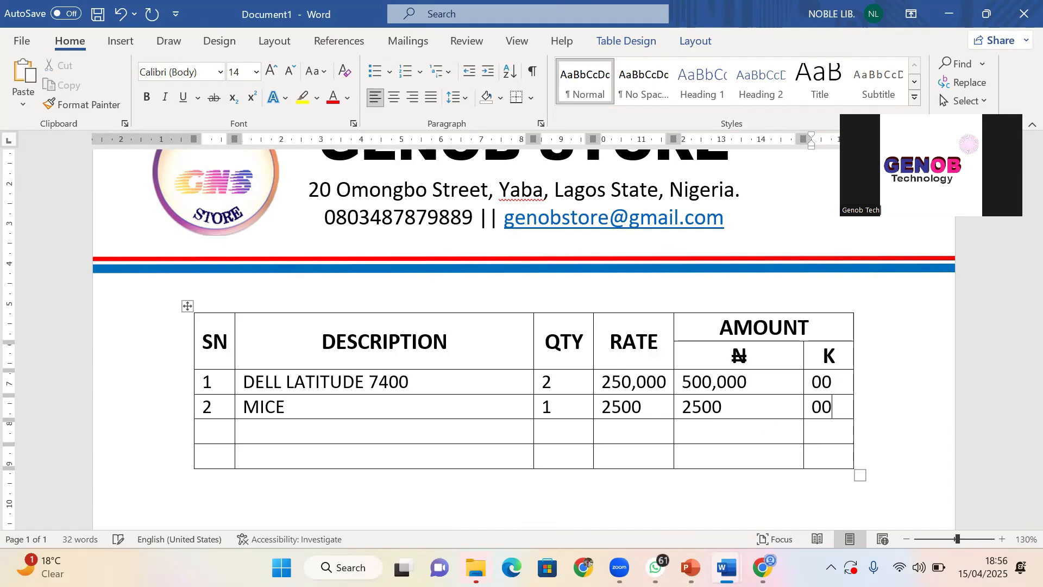
pyautogui.click(298, 484)
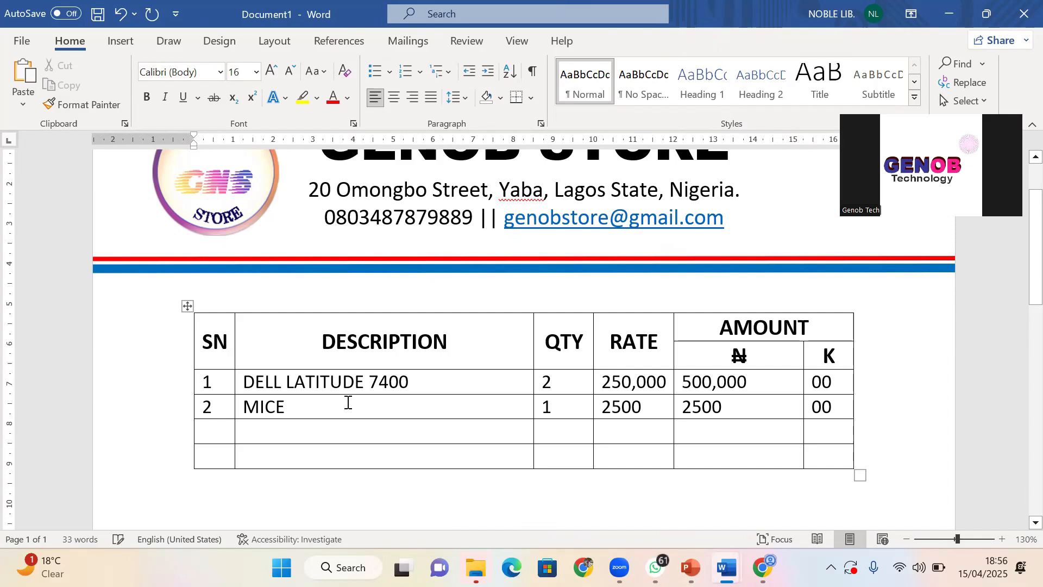
pyautogui.scroll(-1, 211, 314)
# Insert four blank rows below the selected item rows
pyautogui.click(203, 334)
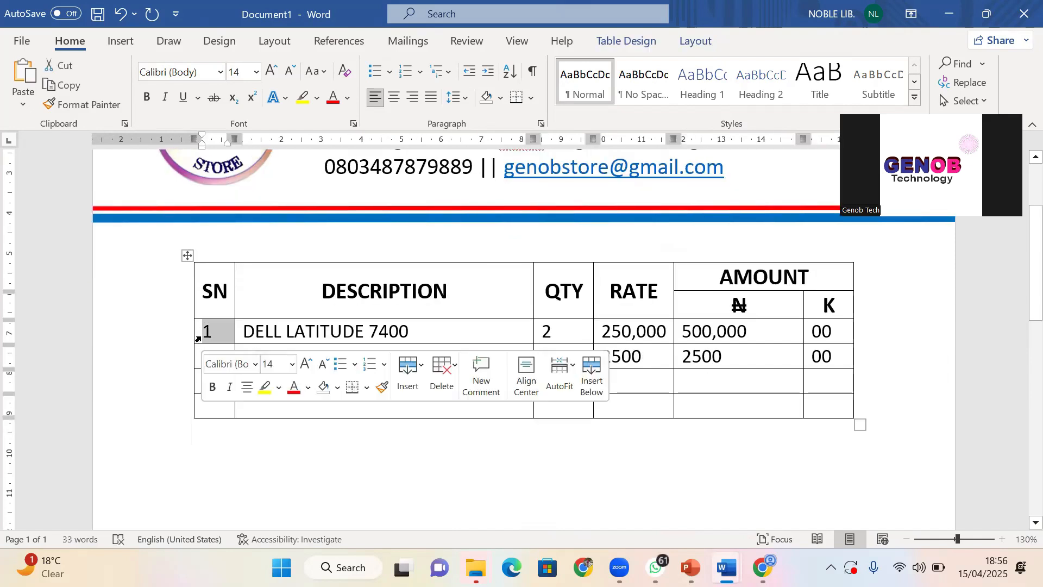
pyautogui.click(208, 333)
pyautogui.scroll(3, 215, 342)
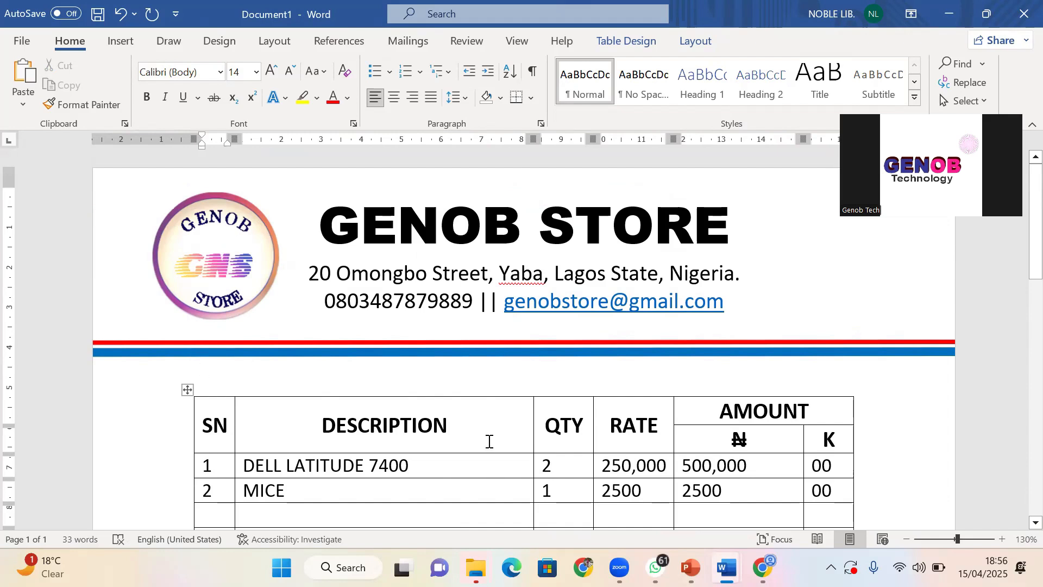
pyautogui.scroll(-5, 478, 437)
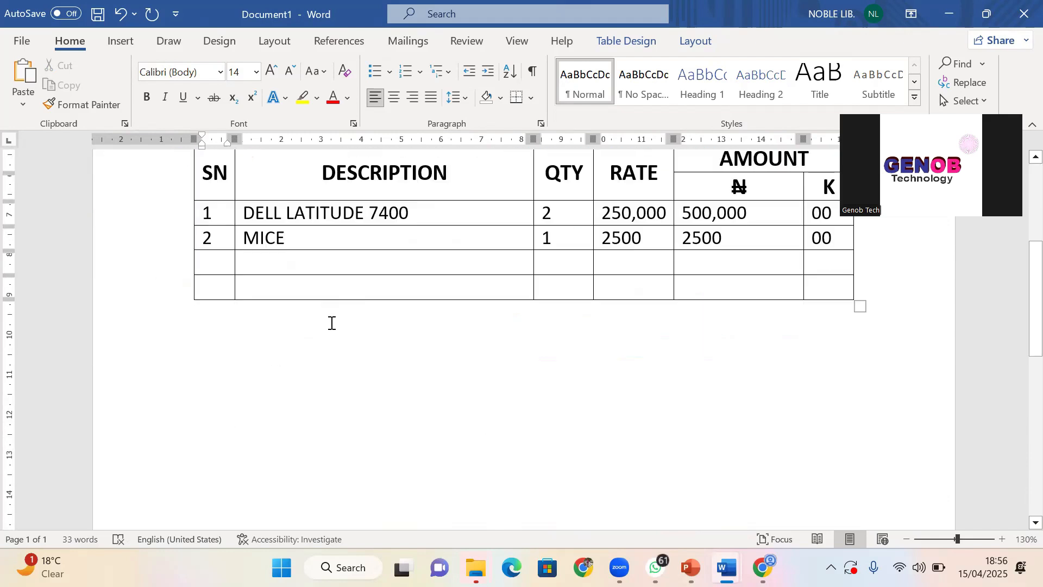
pyautogui.moveTo(220, 207); pyautogui.dragTo(832, 289)
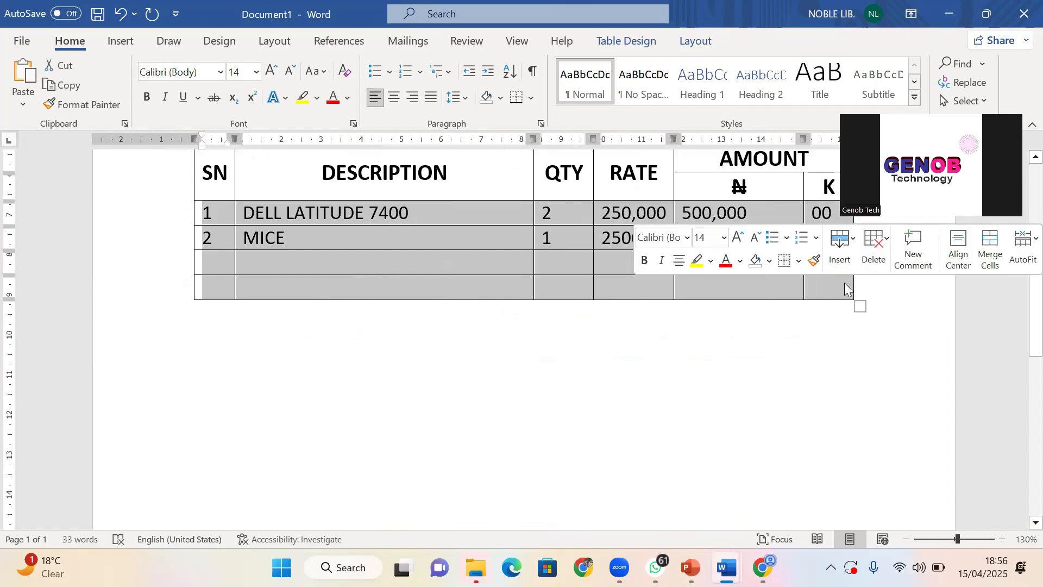
pyautogui.click(840, 255)
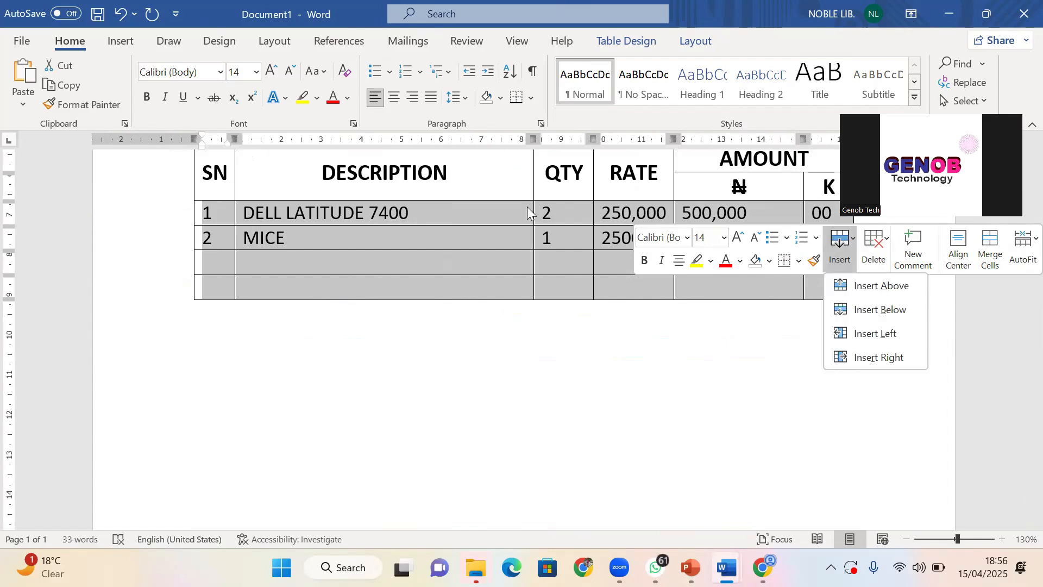
pyautogui.click(422, 196)
pyautogui.click(177, 217)
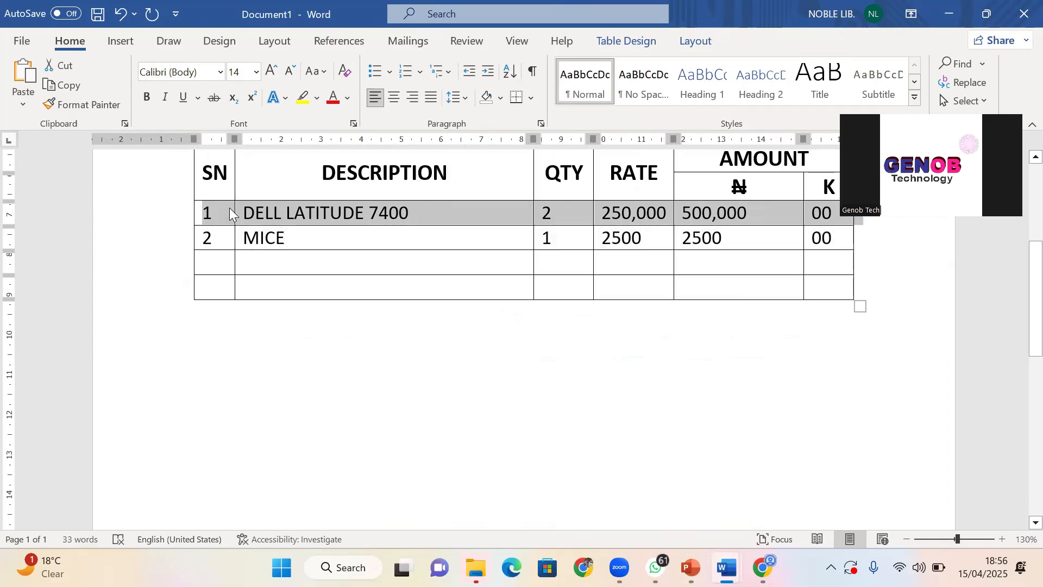
pyautogui.click(224, 215)
pyautogui.moveTo(224, 214); pyautogui.dragTo(823, 267)
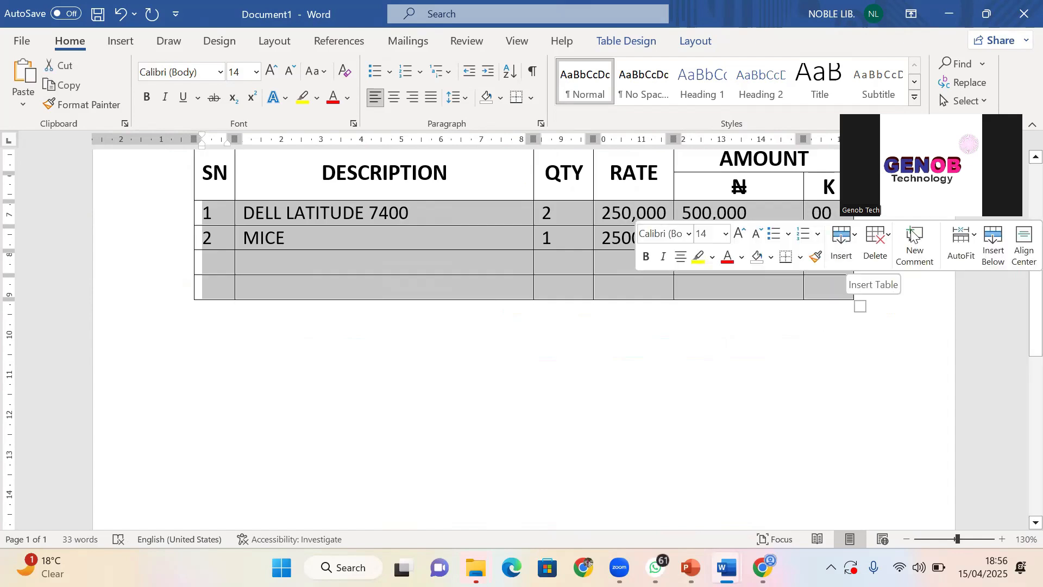
pyautogui.click(844, 247)
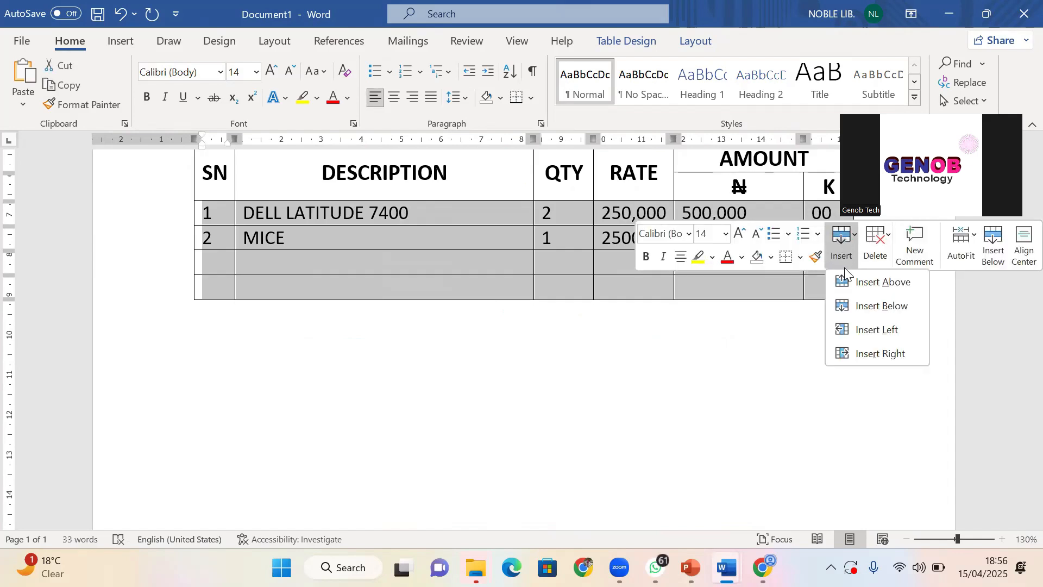
pyautogui.click(883, 307)
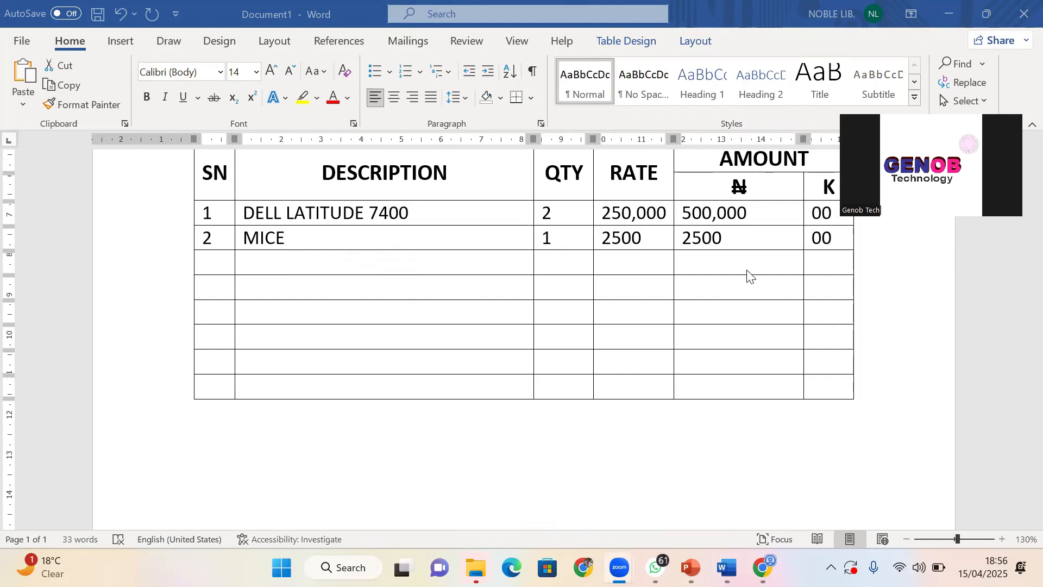
# Add one blank row beneath the invoice table's last row
pyautogui.click(223, 216)
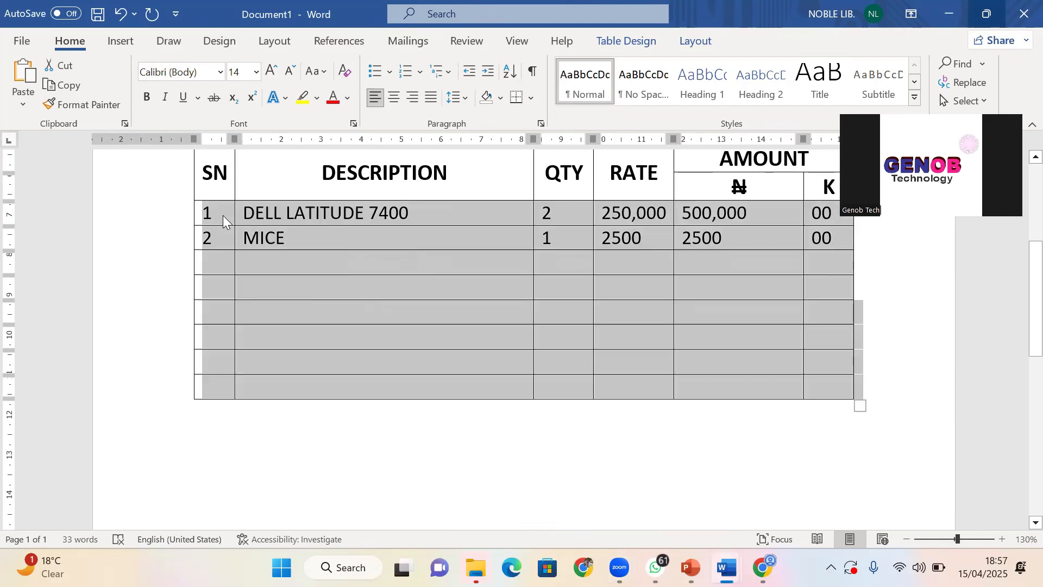
pyautogui.click(230, 208)
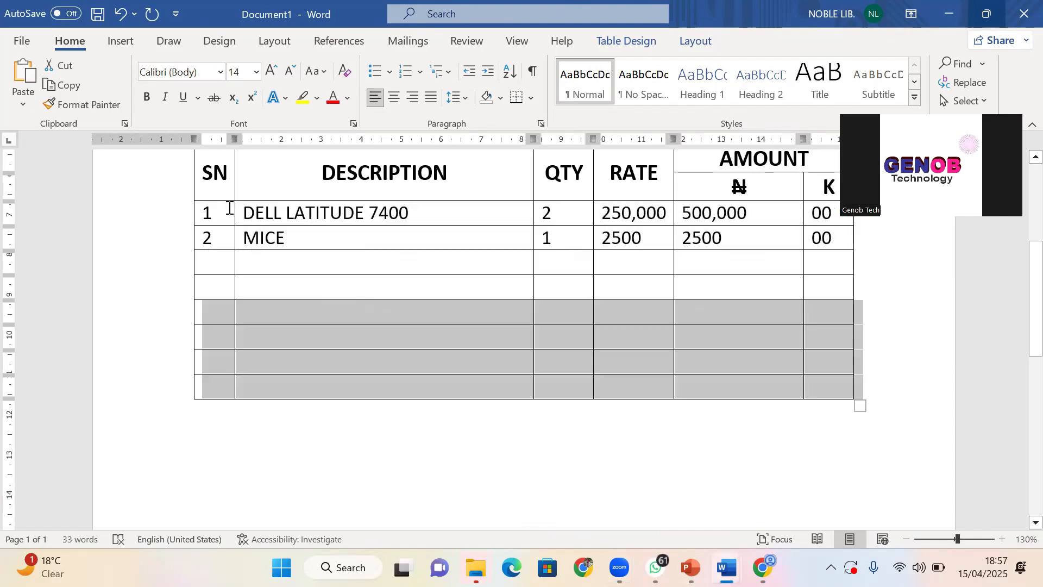
pyautogui.moveTo(230, 208); pyautogui.dragTo(839, 387)
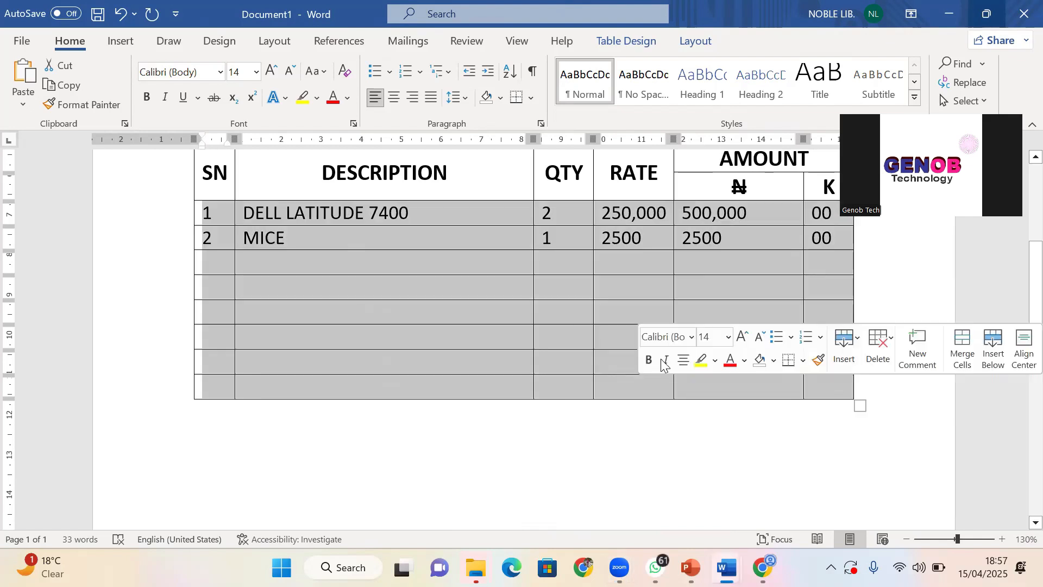
pyautogui.click(470, 357)
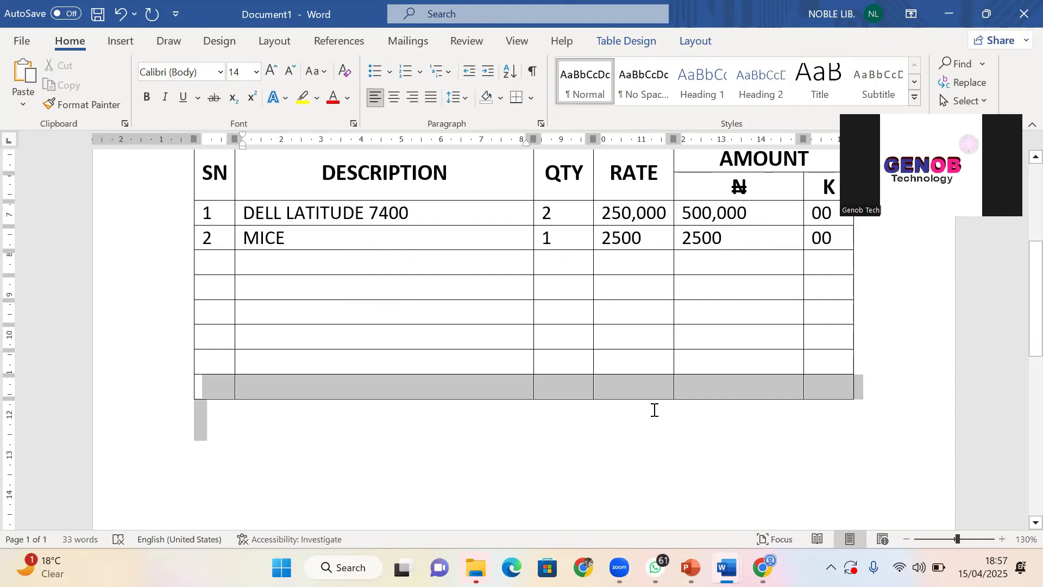
pyautogui.moveTo(654, 410); pyautogui.dragTo(817, 385)
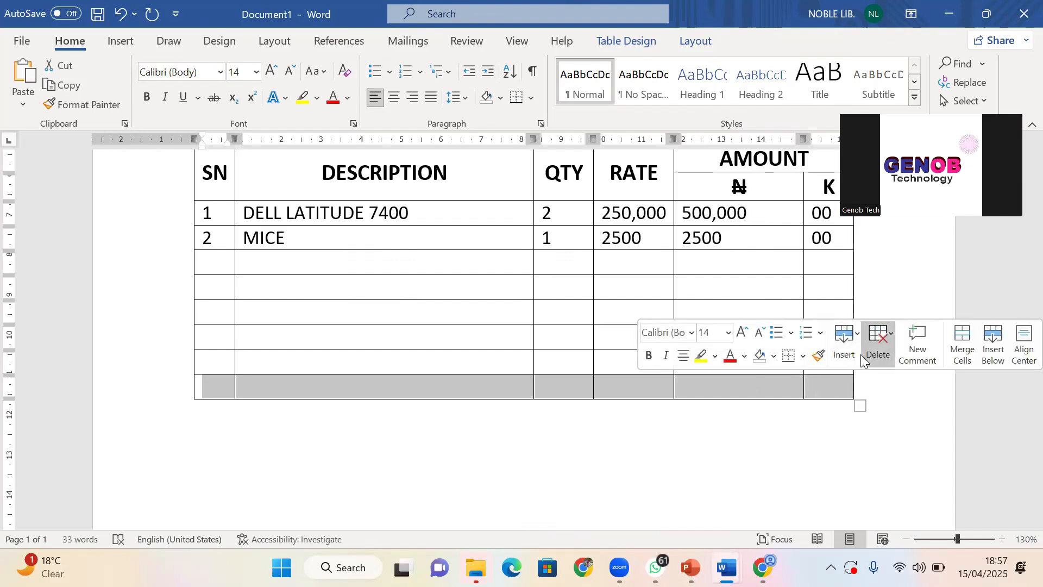
pyautogui.click(848, 353)
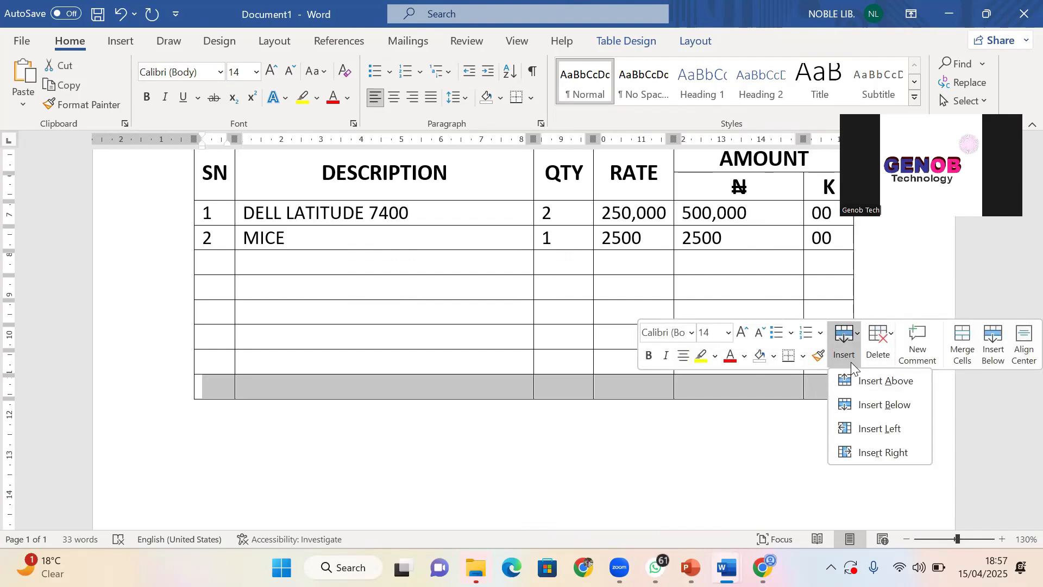
pyautogui.click(890, 403)
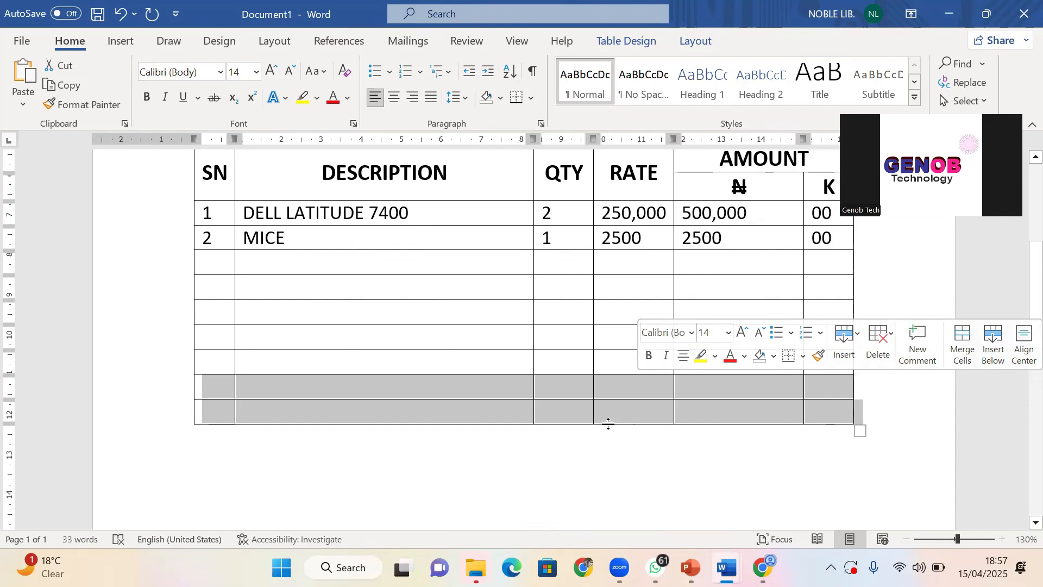
pyautogui.click(589, 413)
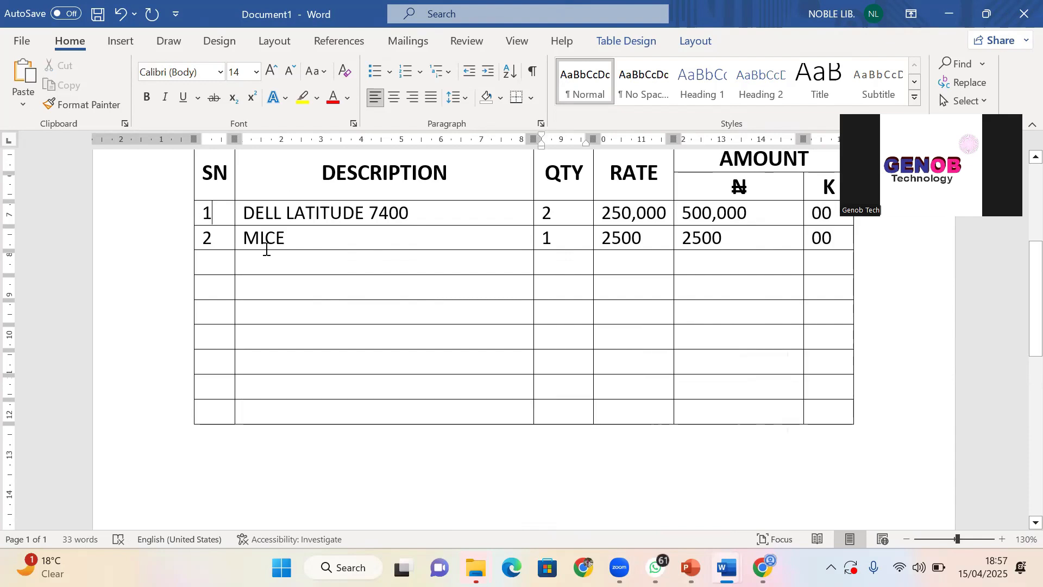
pyautogui.moveTo(266, 249); pyautogui.dragTo(822, 413)
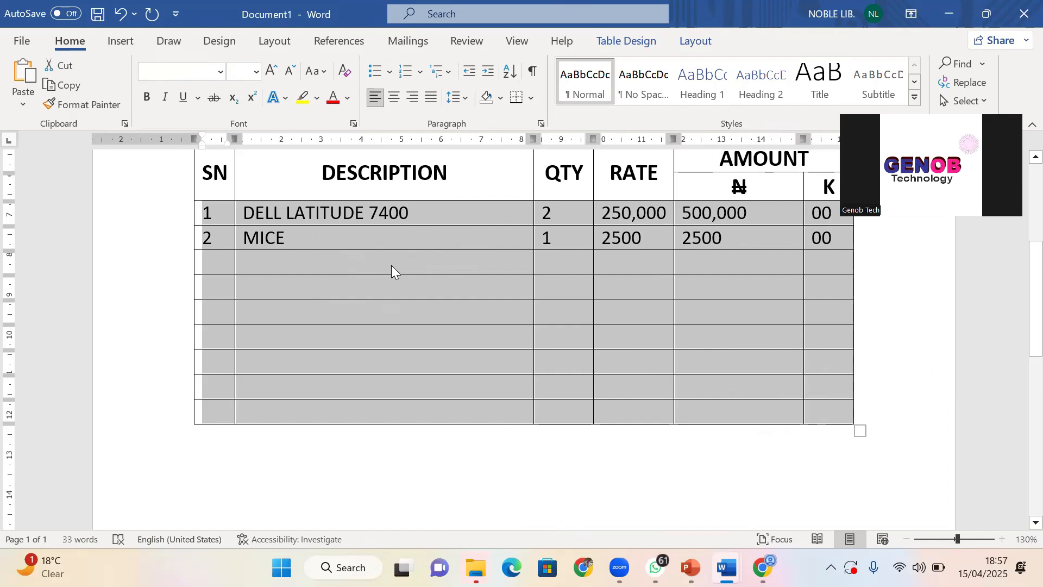
# Insert nine more blank rows below the selected rows, giving about sixteen empty rows
pyautogui.rightClick(777, 385)
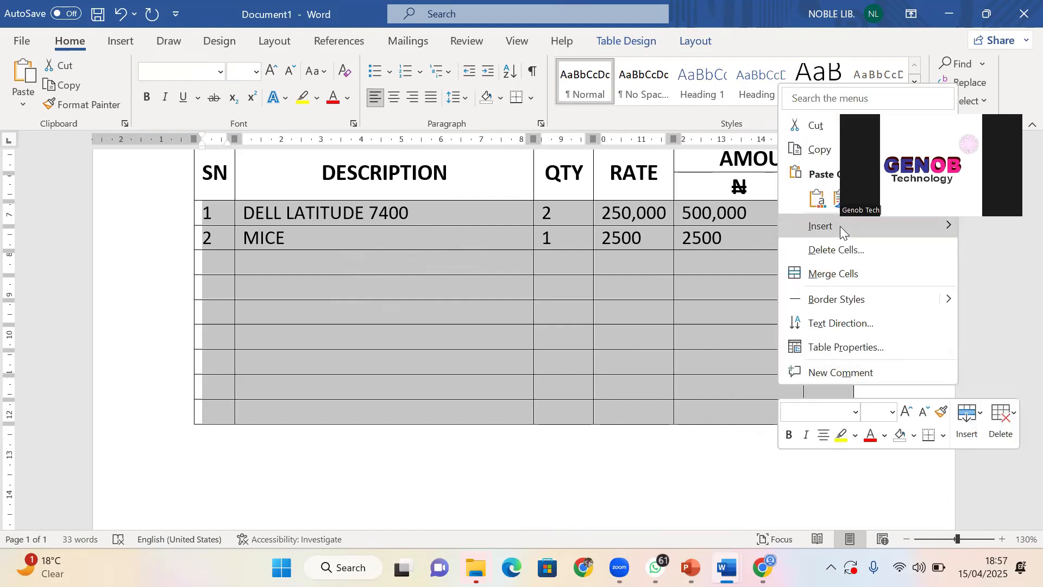
pyautogui.moveTo(843, 226)
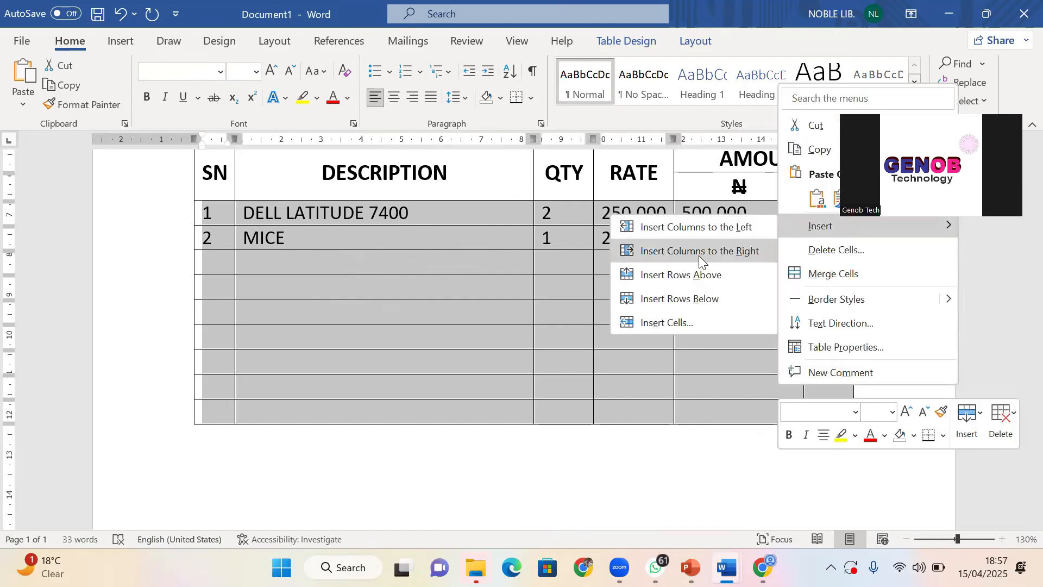
pyautogui.click(684, 300)
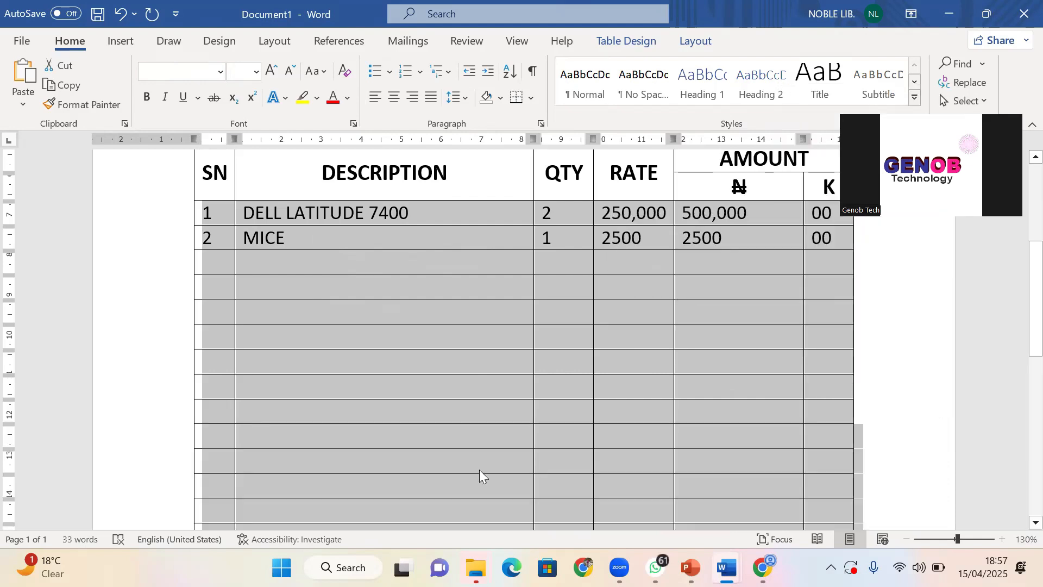
pyautogui.scroll(-5, 471, 456)
pyautogui.scroll(5, 464, 450)
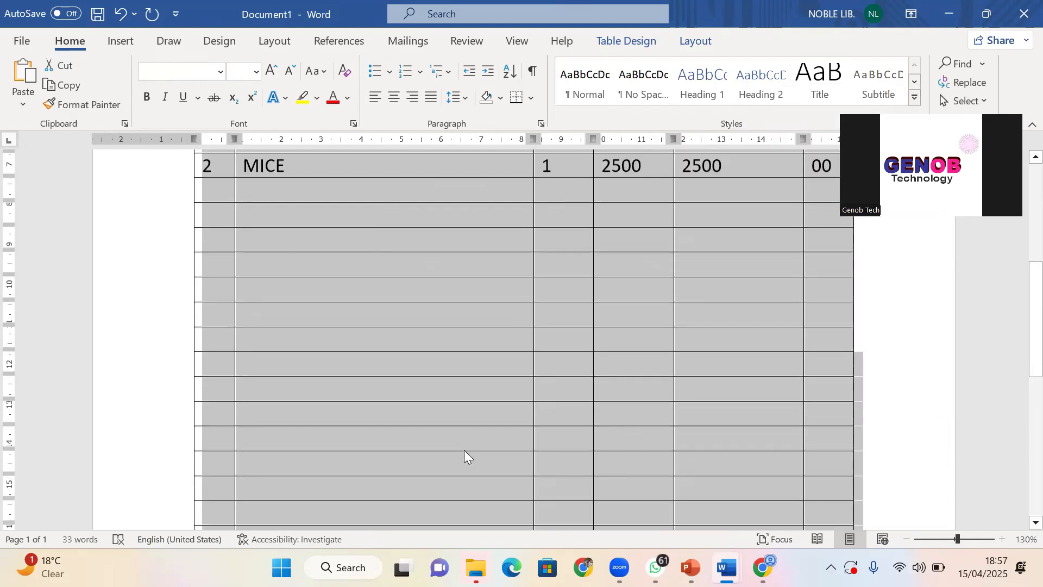
pyautogui.scroll(-5, 463, 446)
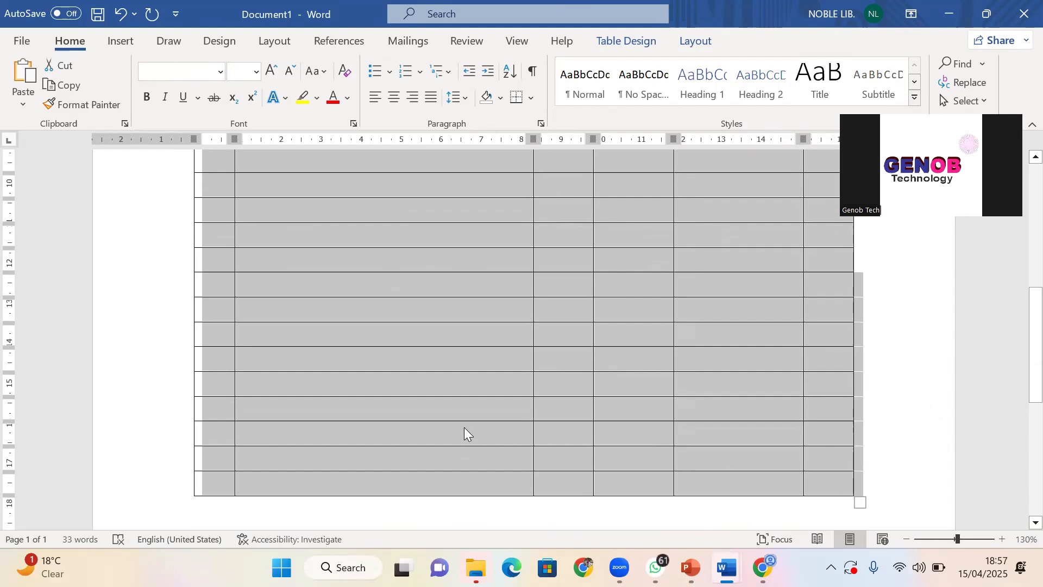
pyautogui.click(462, 393)
pyautogui.scroll(5, 465, 413)
pyautogui.scroll(-5, 467, 415)
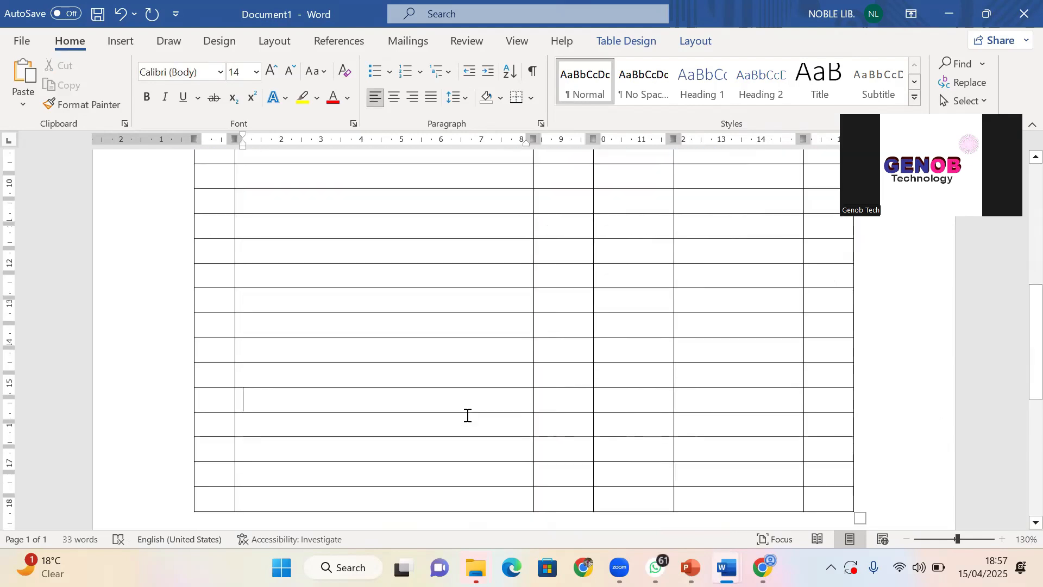
pyautogui.scroll(-4, 468, 415)
pyautogui.scroll(-3, 487, 347)
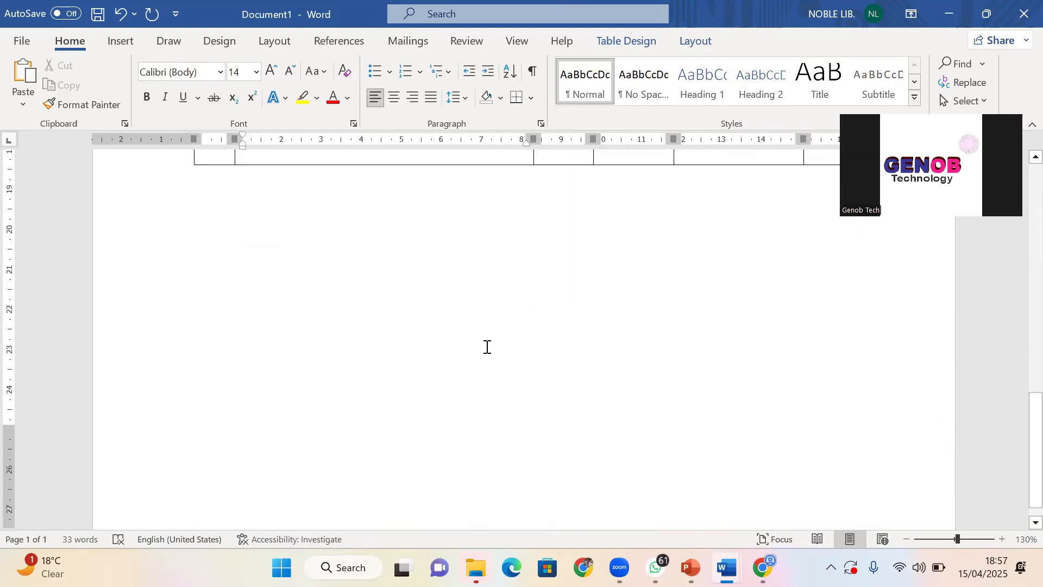
pyautogui.scroll(-1, 487, 347)
pyautogui.scroll(3, 487, 347)
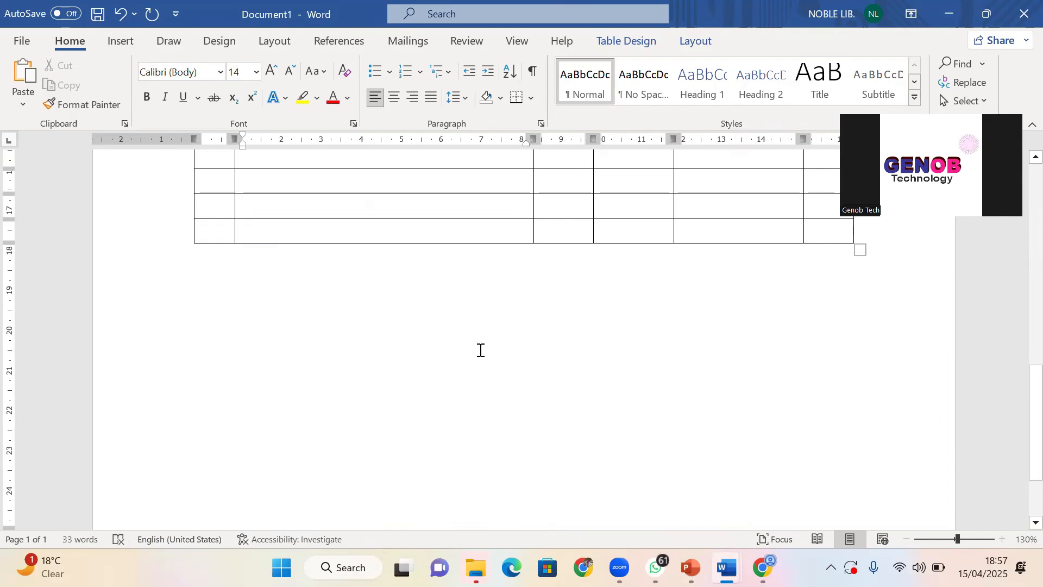
pyautogui.keyDown('ctrl'); pyautogui.scroll(-4, 480, 349); pyautogui.keyUp('ctrl')
pyautogui.scroll(5, 459, 359)
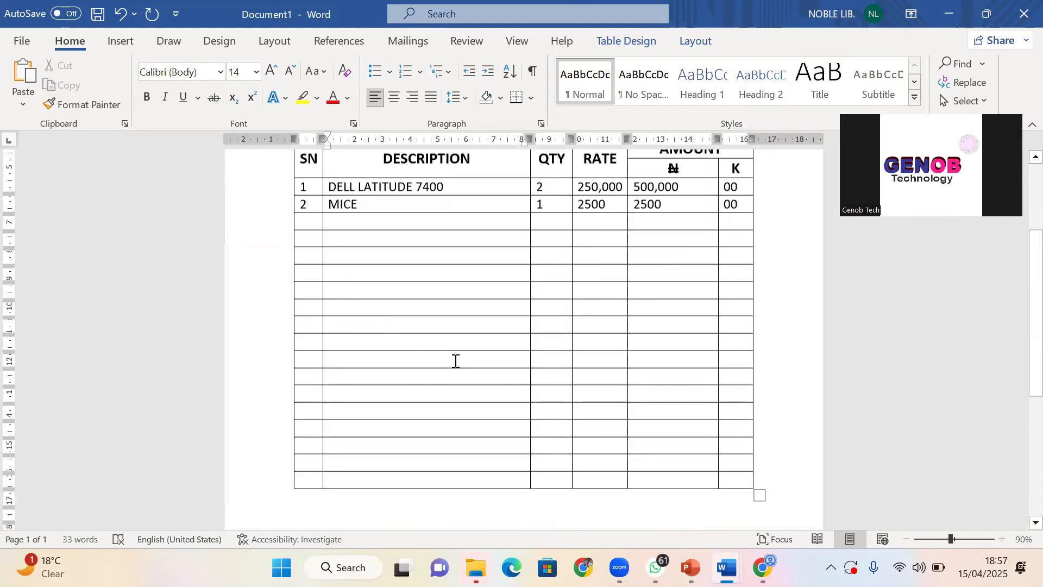
pyautogui.scroll(-1, 457, 363)
pyautogui.scroll(5, 465, 350)
pyautogui.scroll(-2, 517, 356)
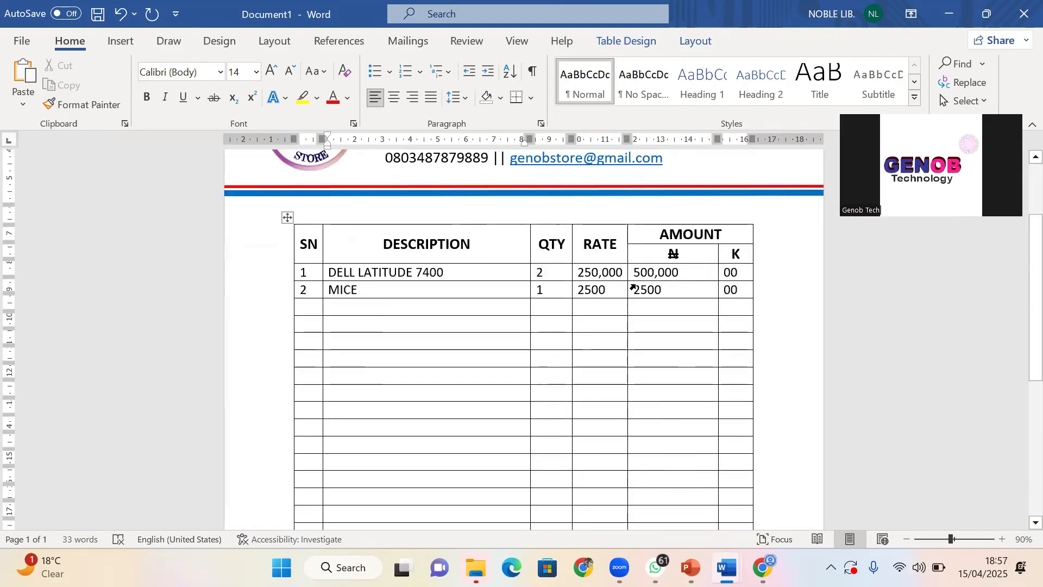
pyautogui.scroll(-1, 633, 287)
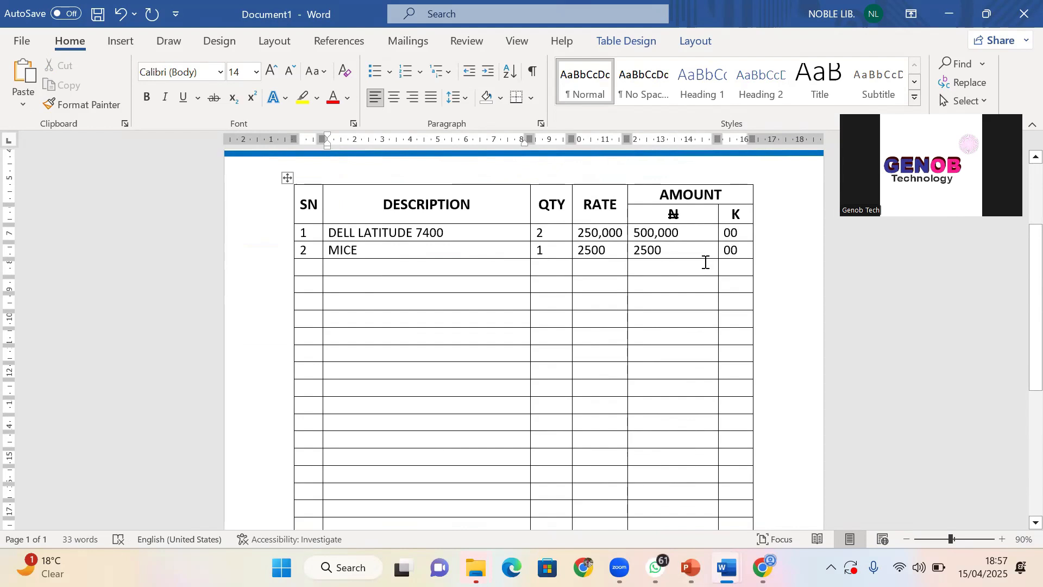
pyautogui.scroll(-4, 669, 351)
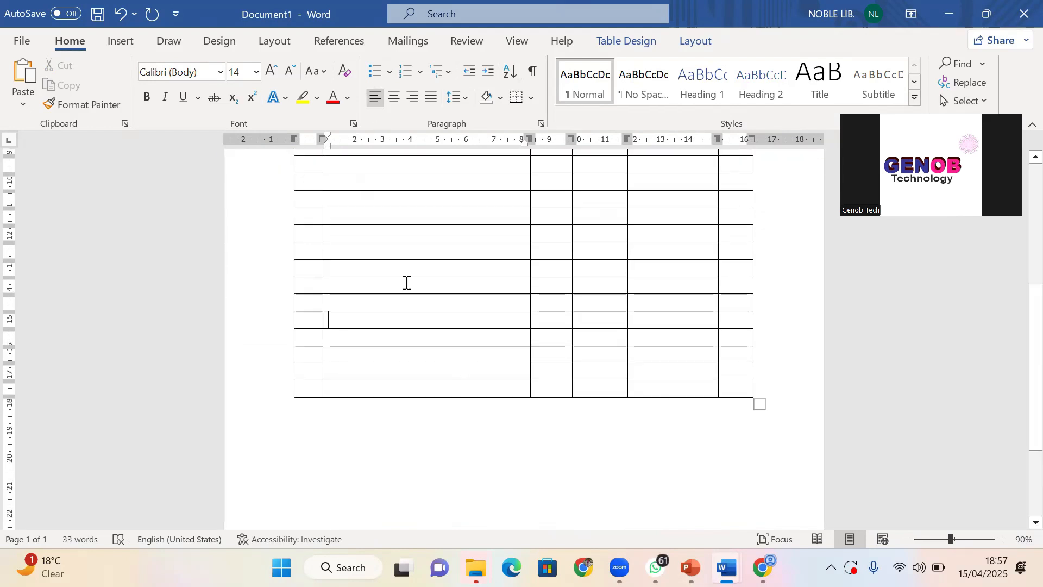
pyautogui.scroll(3, 406, 282)
pyautogui.scroll(-3, 669, 441)
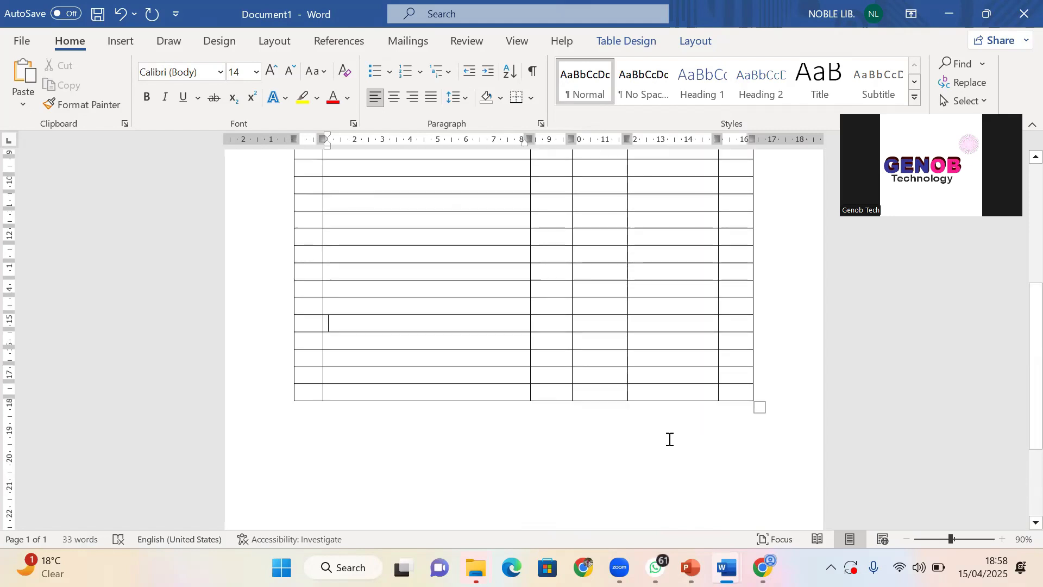
pyautogui.click(655, 391)
pyautogui.scroll(4, 652, 396)
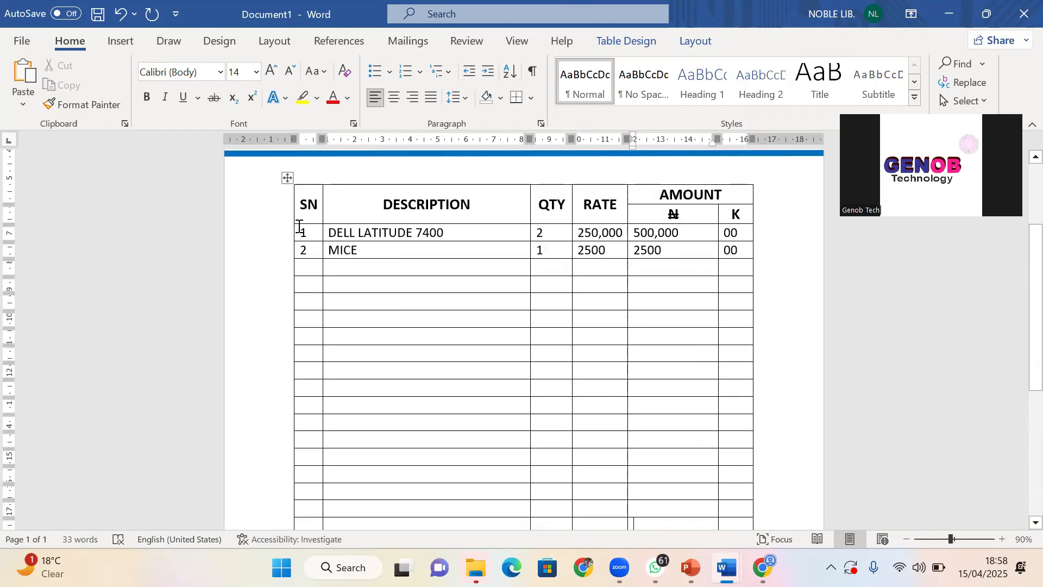
pyautogui.scroll(-1, 567, 361)
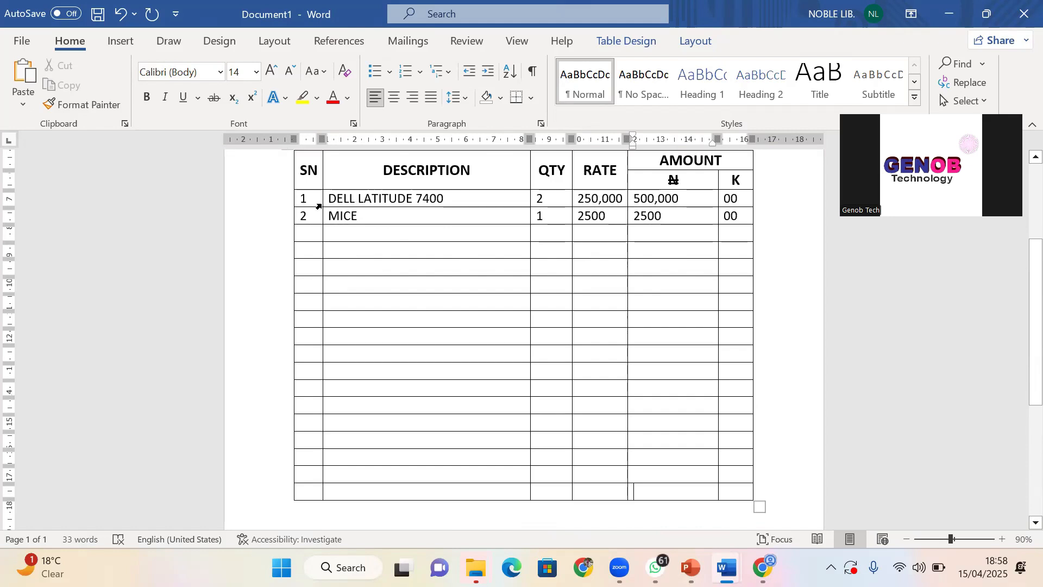
pyautogui.moveTo(313, 202); pyautogui.dragTo(478, 207)
# Convert the item descriptions to lowercase with Change Case
pyautogui.click(318, 71)
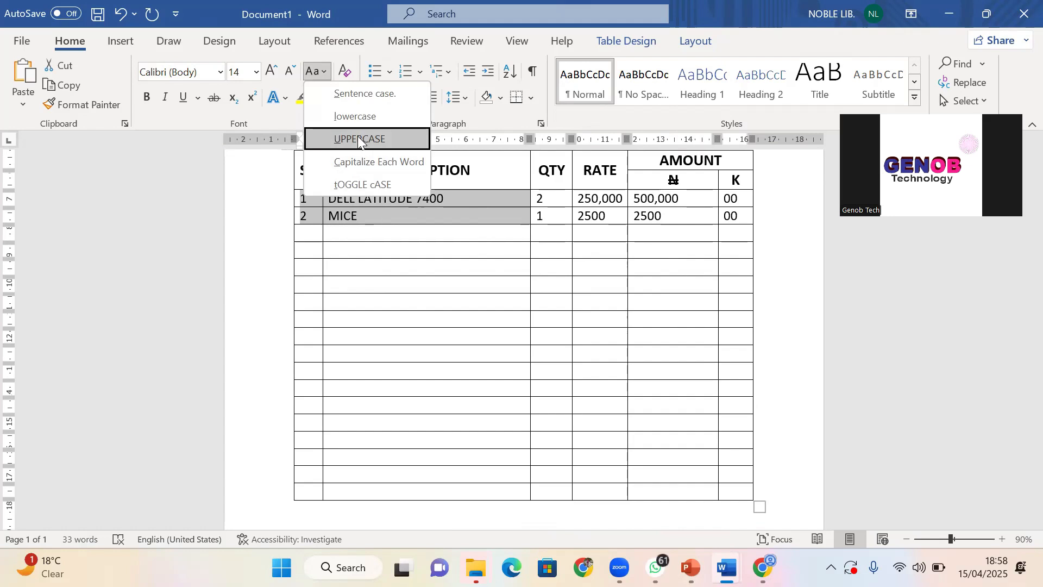
pyautogui.press('Escape')
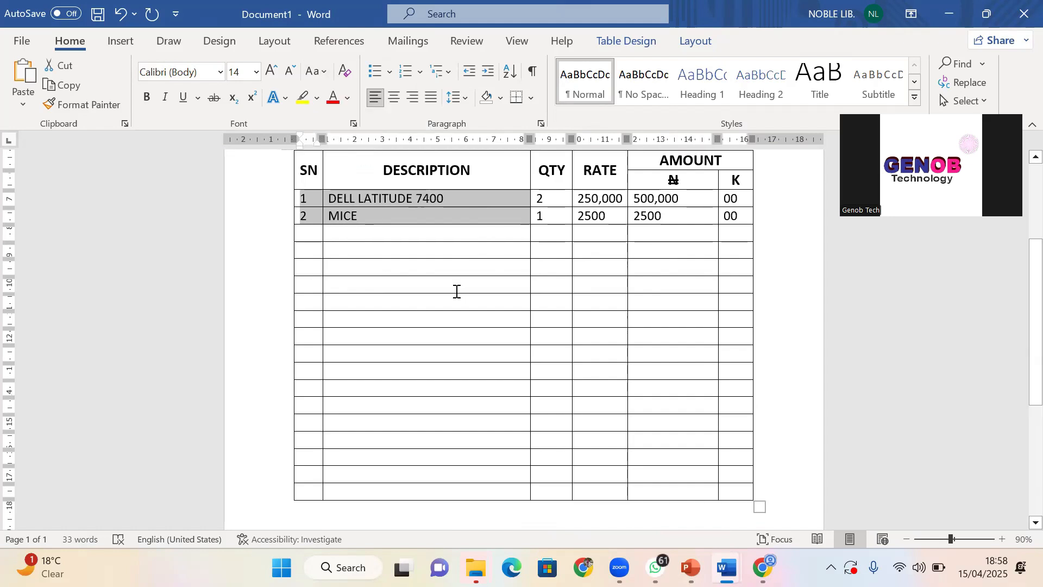
pyautogui.click(314, 71)
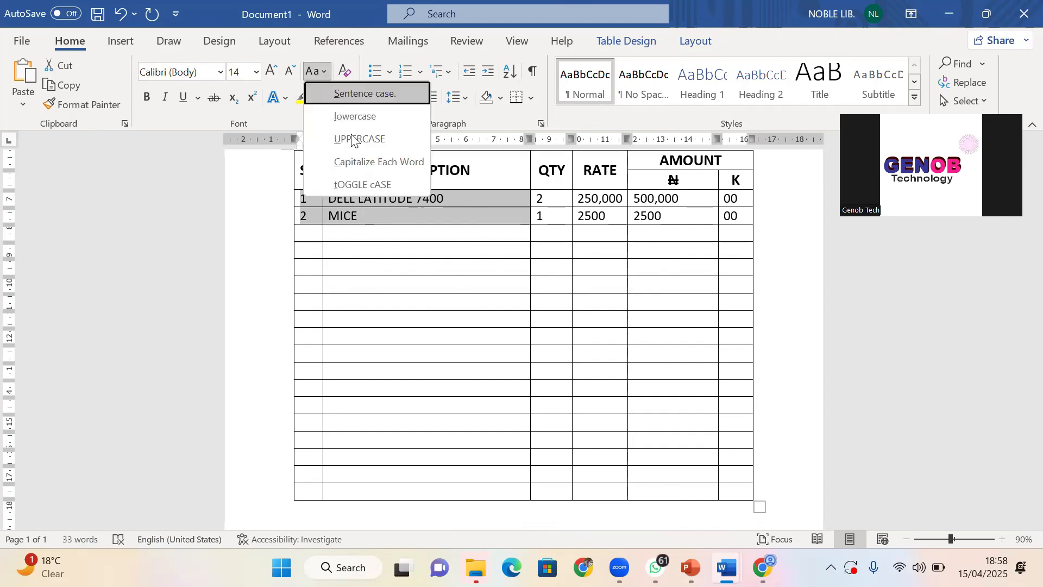
pyautogui.click(356, 116)
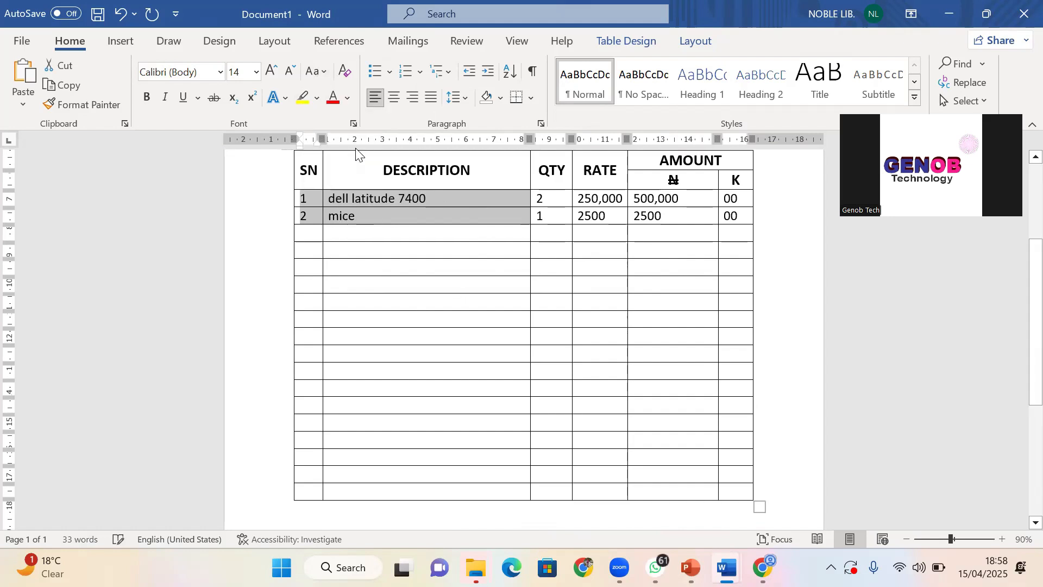
pyautogui.click(336, 201)
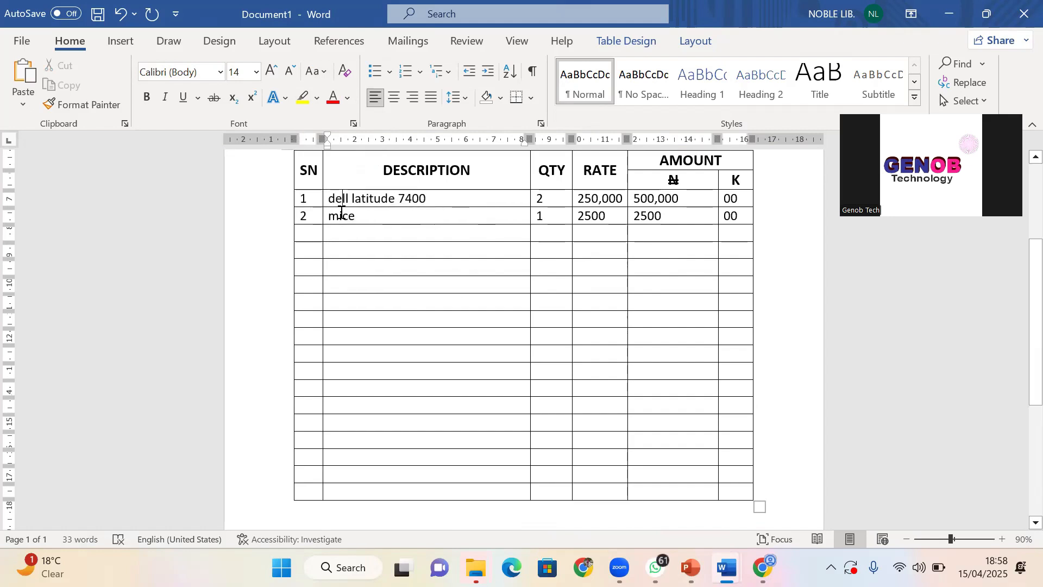
# Capitalize the first letters so they read 'Dell latitude 7400' and 'Mice'
pyautogui.click(339, 215)
pyautogui.click(335, 200)
pyautogui.press('BackSpace')
pyautogui.write('D')
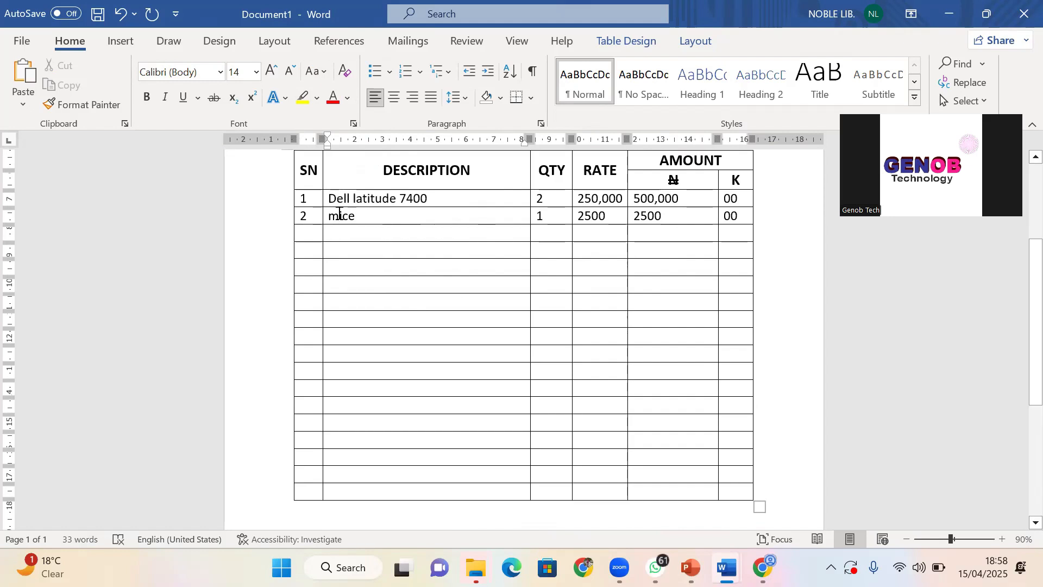
pyautogui.click(335, 217)
pyautogui.press('BackSpace')
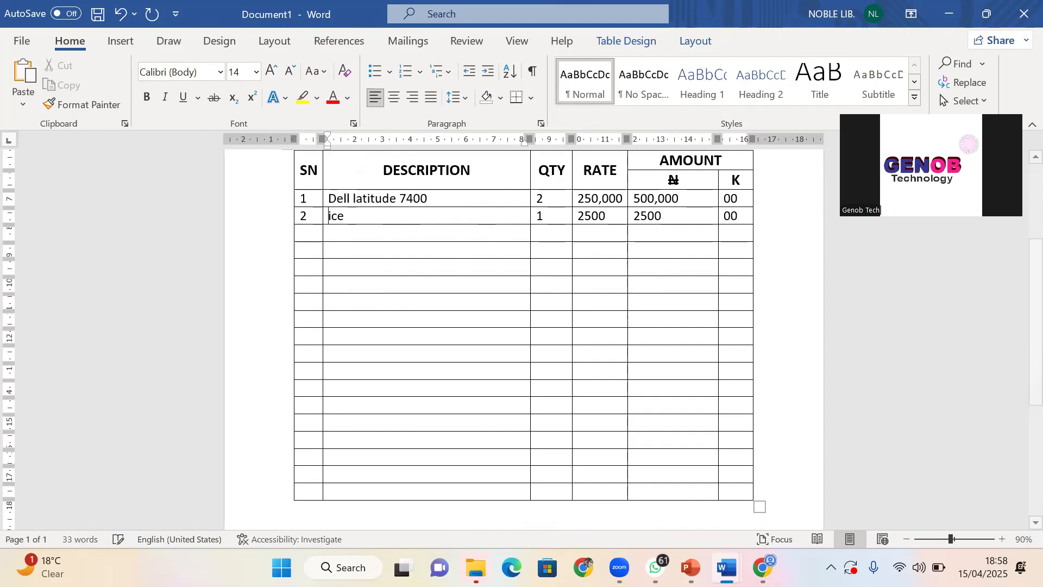
pyautogui.write('M')
pyautogui.scroll(-2, 443, 426)
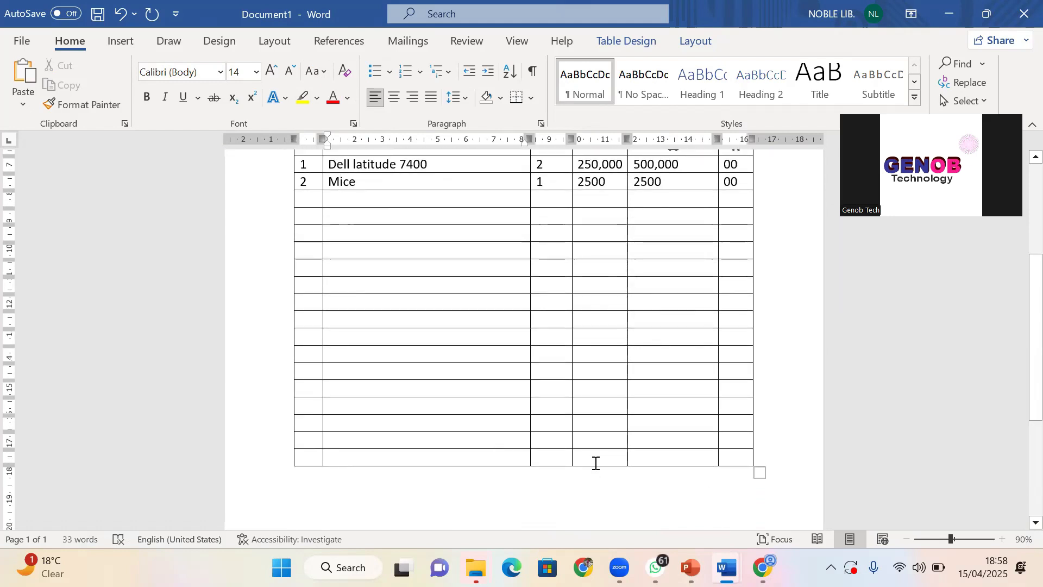
pyautogui.scroll(4, 568, 344)
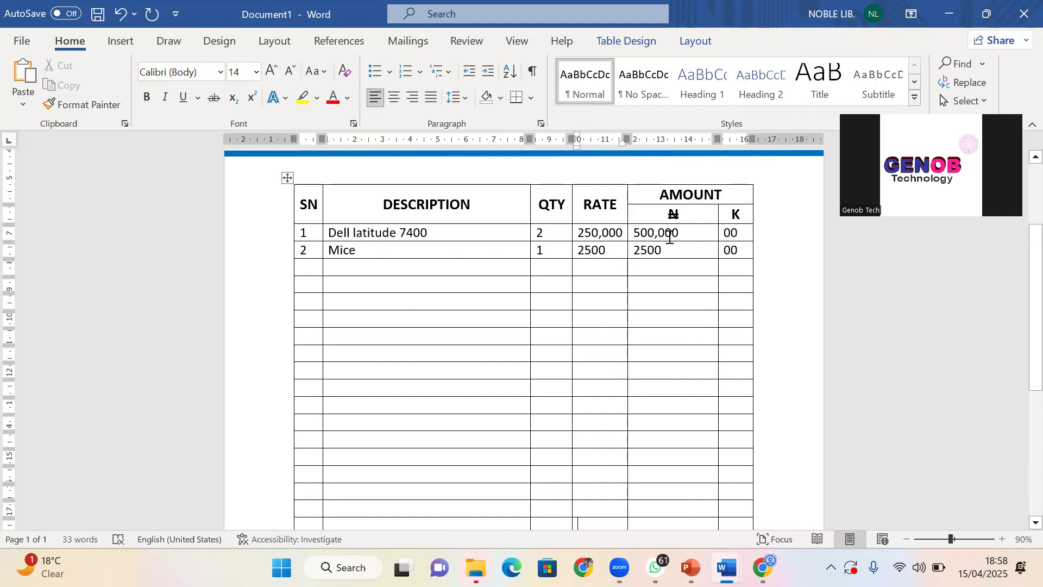
pyautogui.scroll(-2, 652, 295)
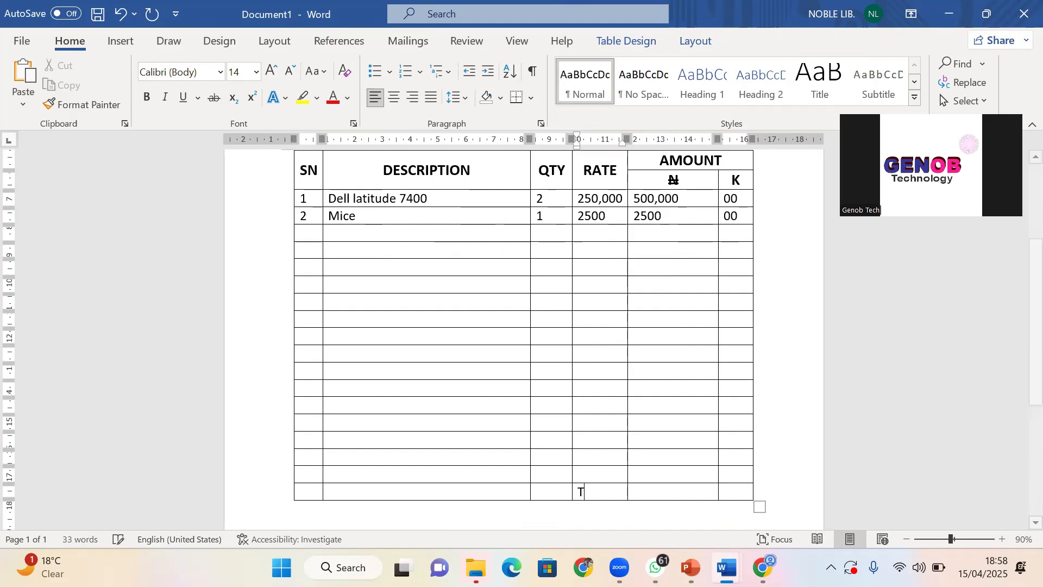
pyautogui.click(580, 489)
pyautogui.write('TOTA')
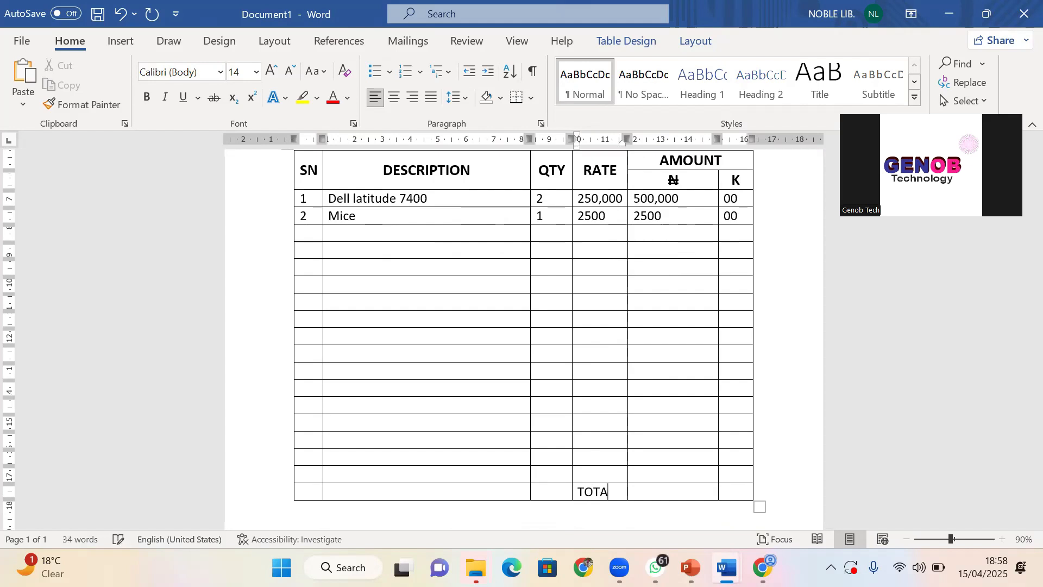
pyautogui.write('L')
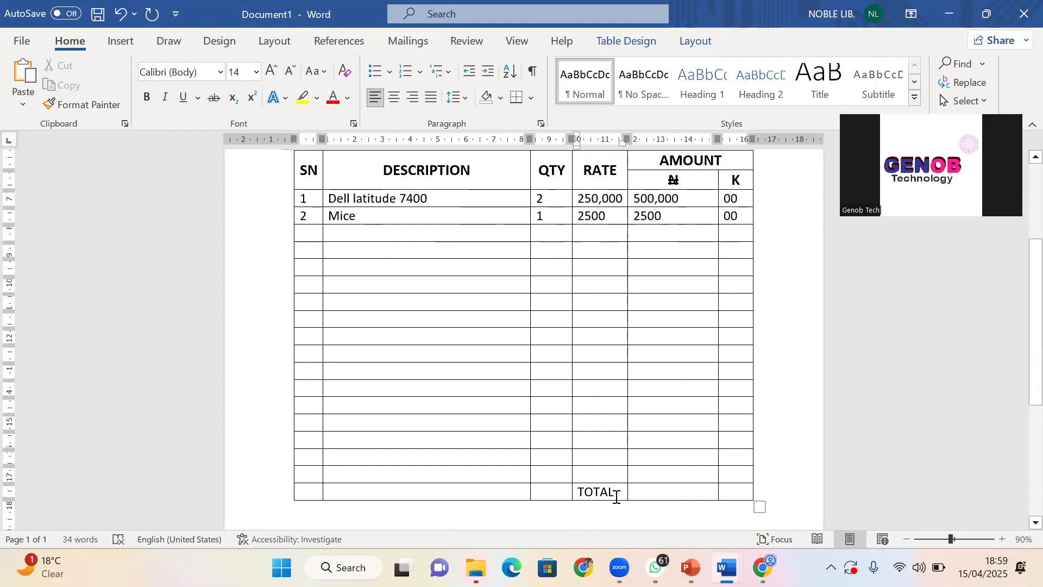
pyautogui.moveTo(617, 491)
pyautogui.mouseDown()
pyautogui.moveTo(573, 492)
pyautogui.moveTo(616, 488)
pyautogui.mouseUp()
pyautogui.click(581, 491)
pyautogui.press('Delete')
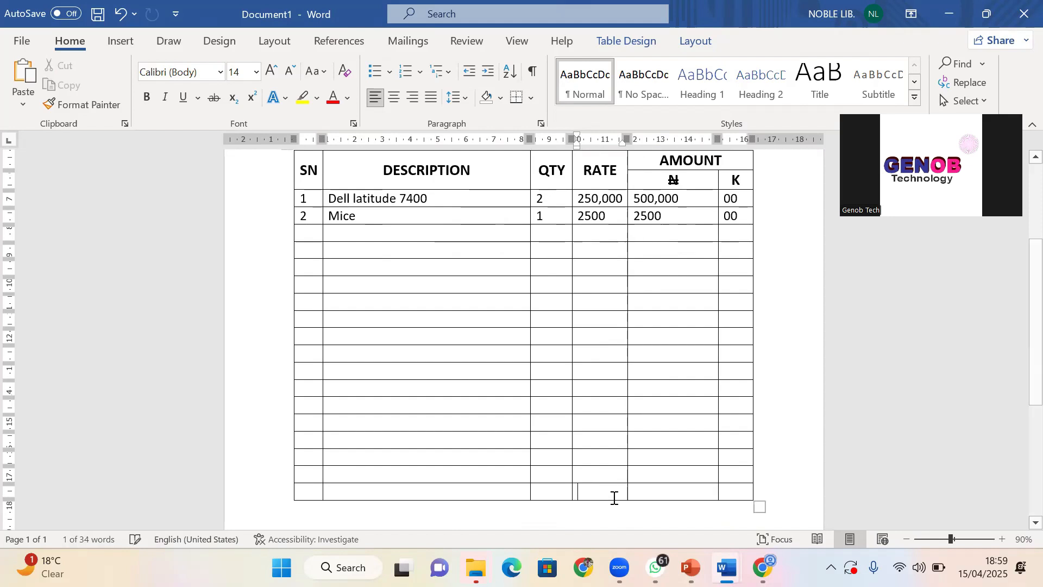
pyautogui.click(532, 450)
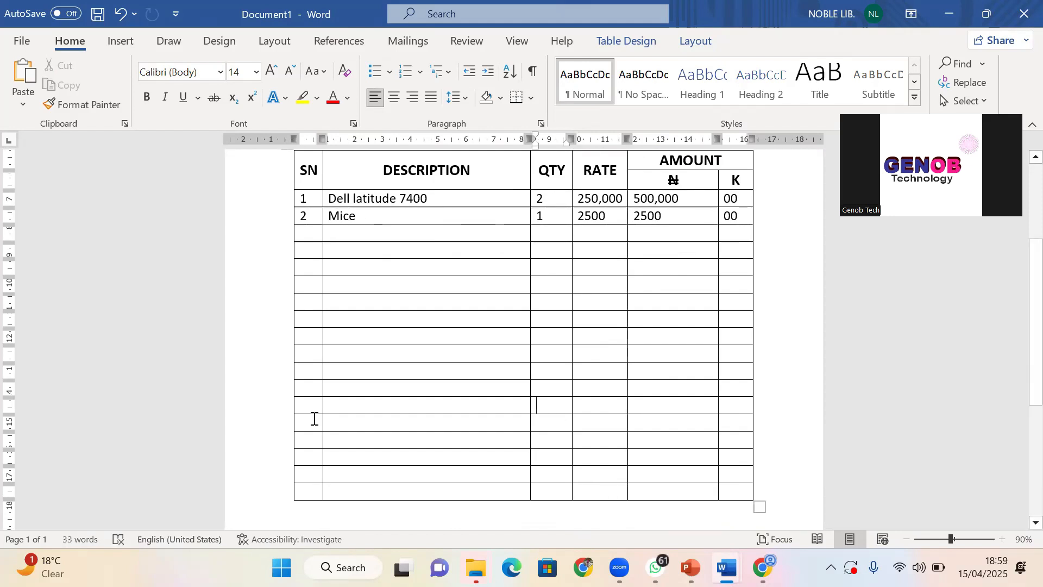
pyautogui.click(443, 343)
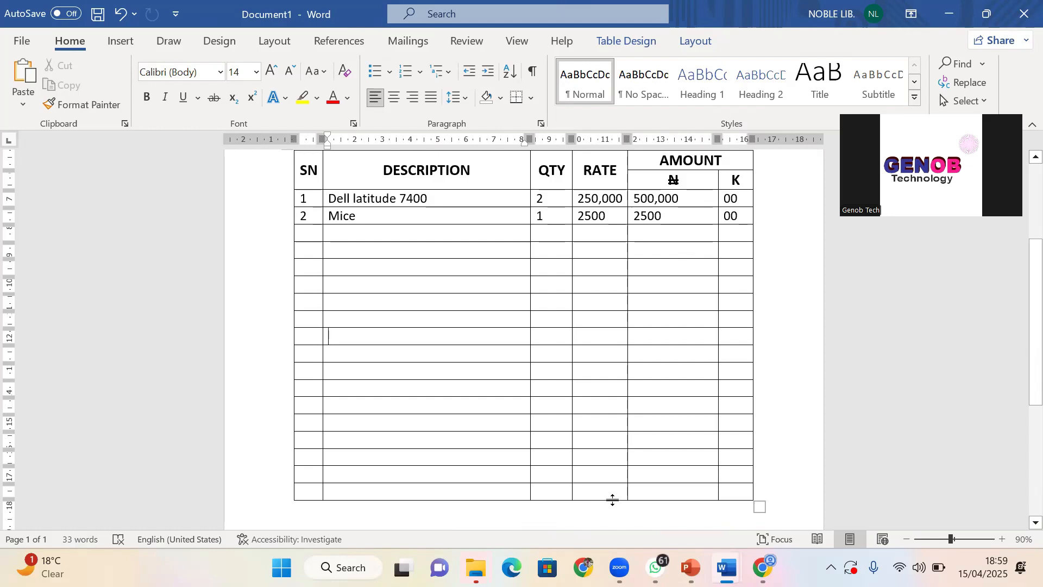
pyautogui.moveTo(373, 478); pyautogui.dragTo(590, 492)
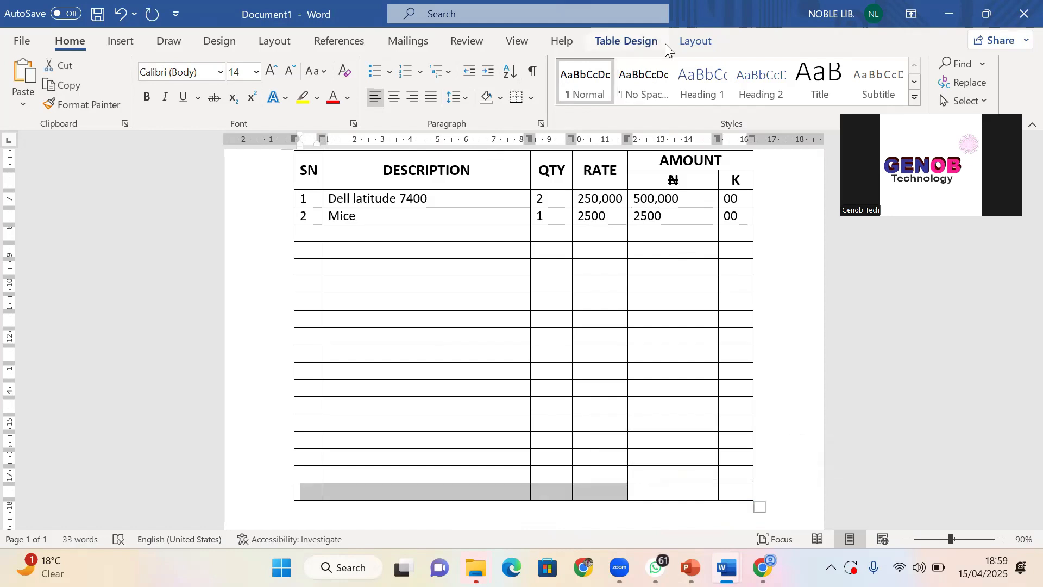
# Merge the first four cells of the table's bottom row into one
pyautogui.click(645, 45)
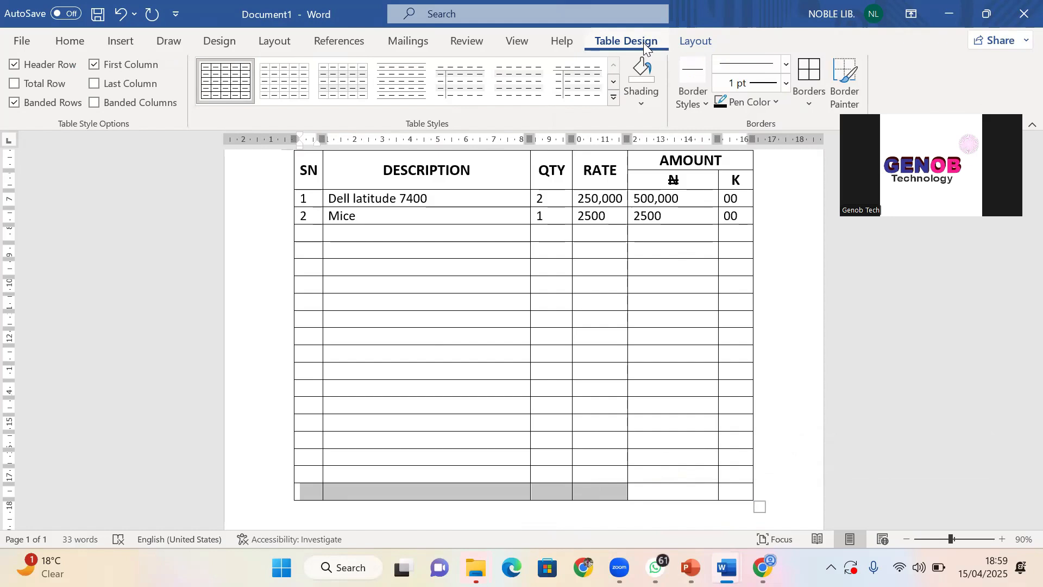
pyautogui.click(688, 43)
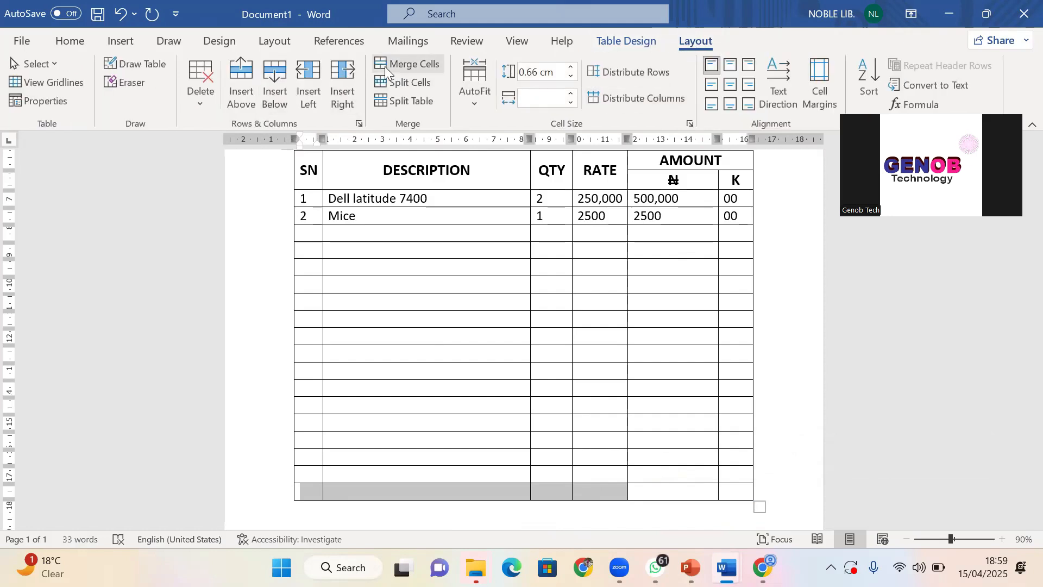
pyautogui.click(407, 68)
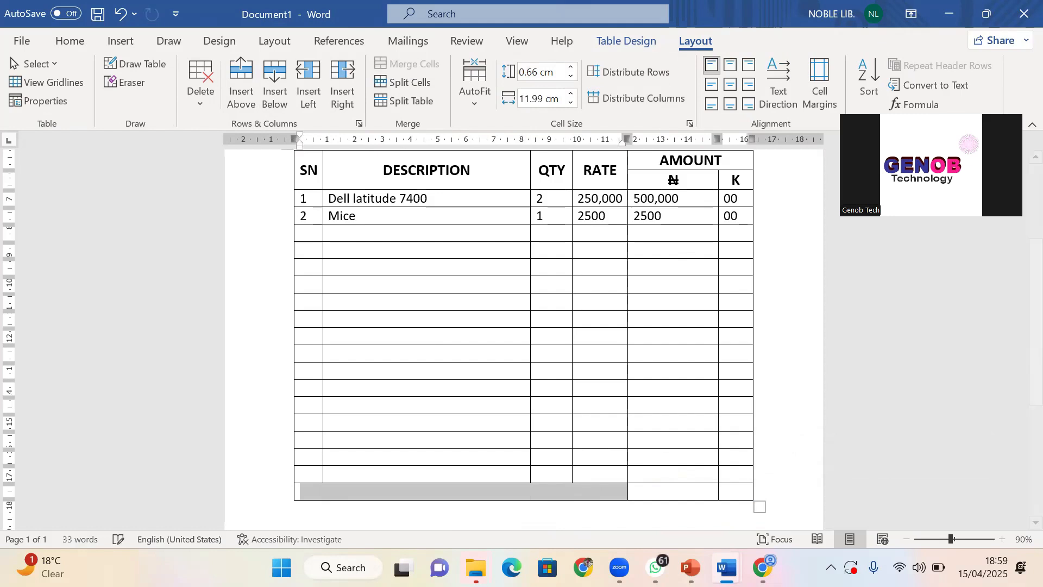
# Type TOTAL in the merged cell and align it center right
pyautogui.click(581, 488)
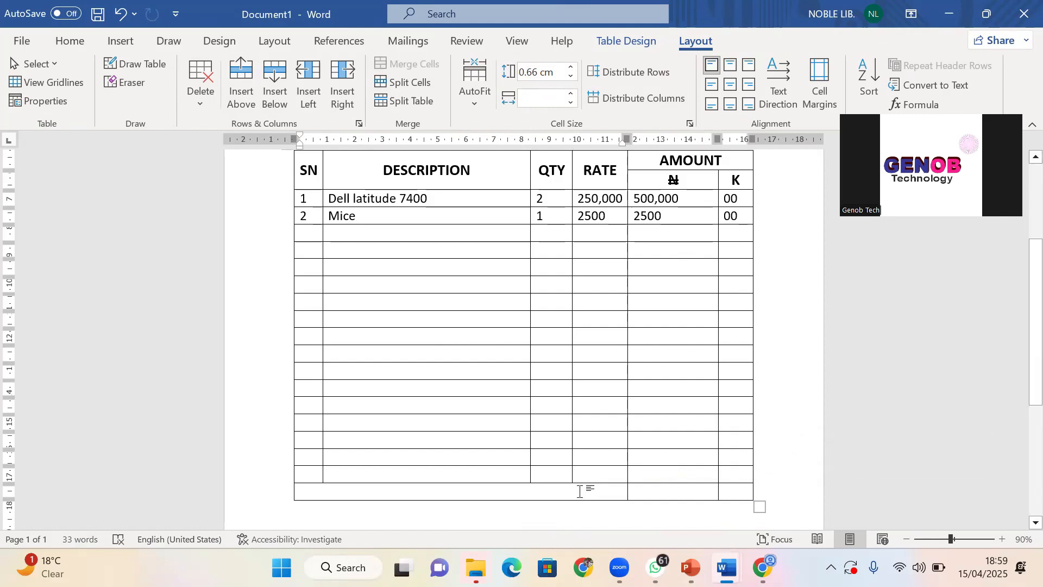
pyautogui.write('to')
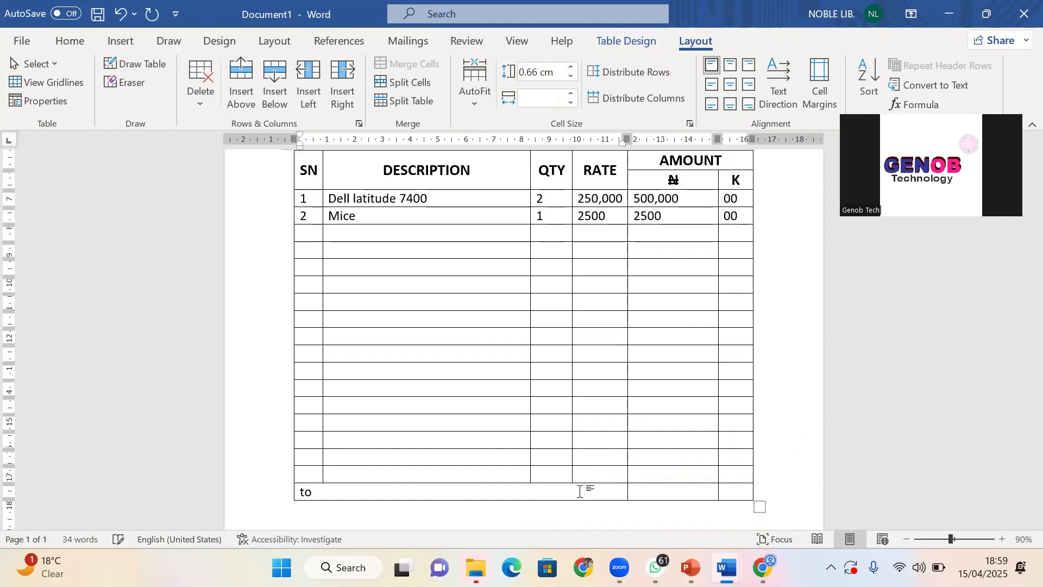
pyautogui.press('BackSpace')
pyautogui.press('BackSpace')
pyautogui.write('TOTAL')
pyautogui.click(742, 83)
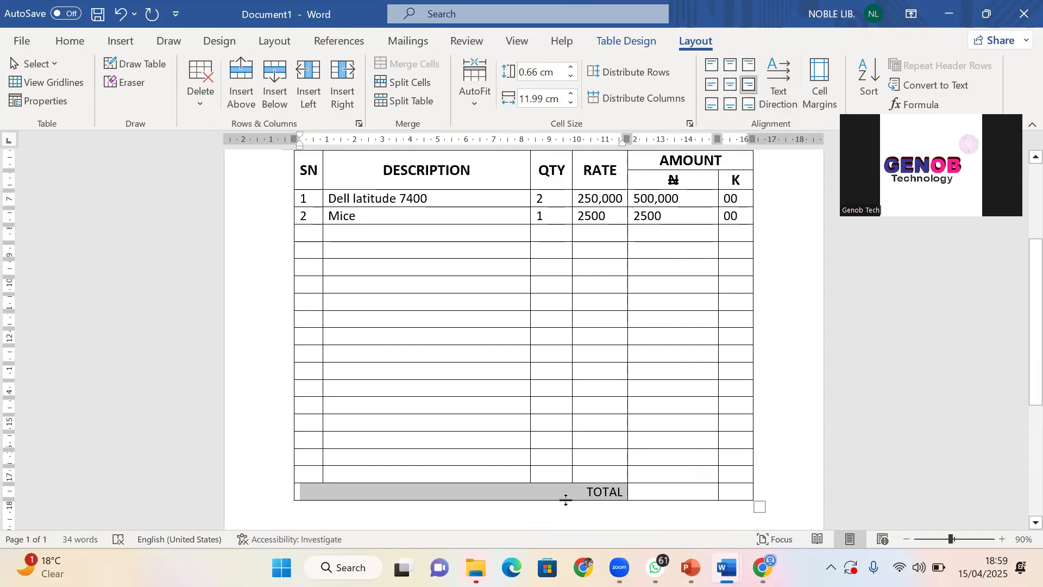
pyautogui.click(518, 492)
pyautogui.moveTo(294, 503)
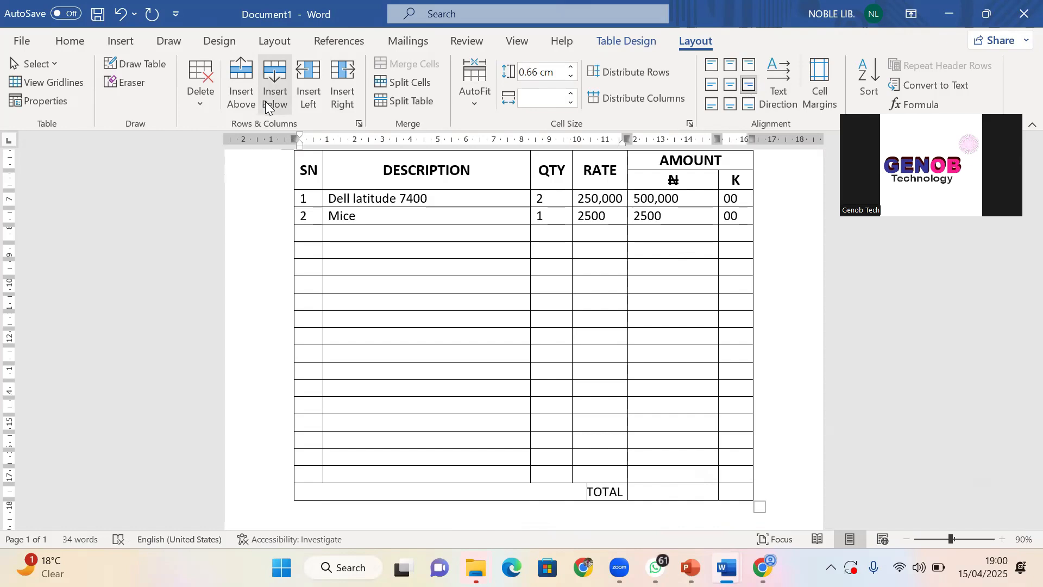
pyautogui.click(122, 85)
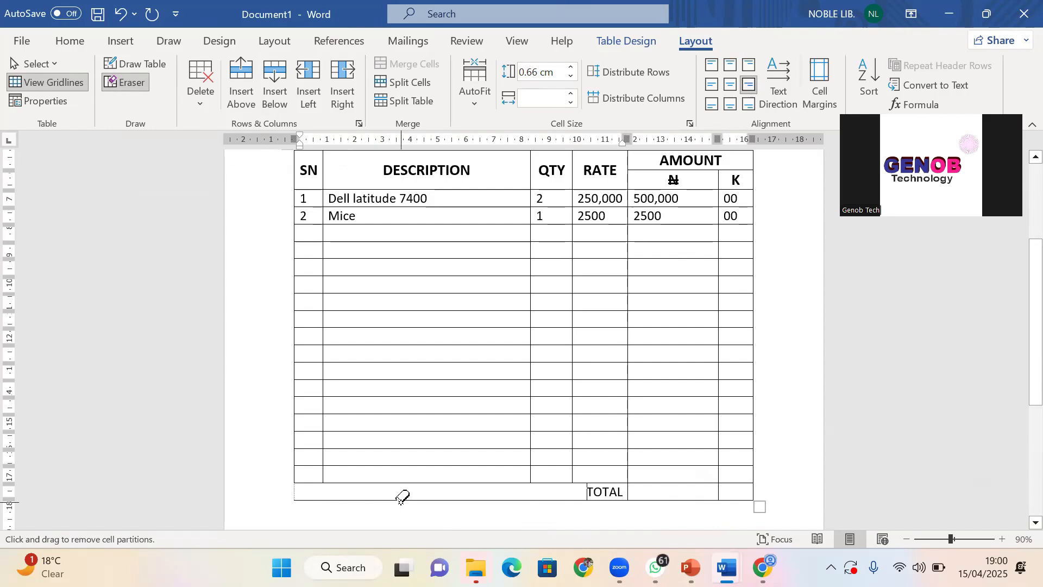
# Erase the borders on the left part of the bottom row
pyautogui.press('Escape')
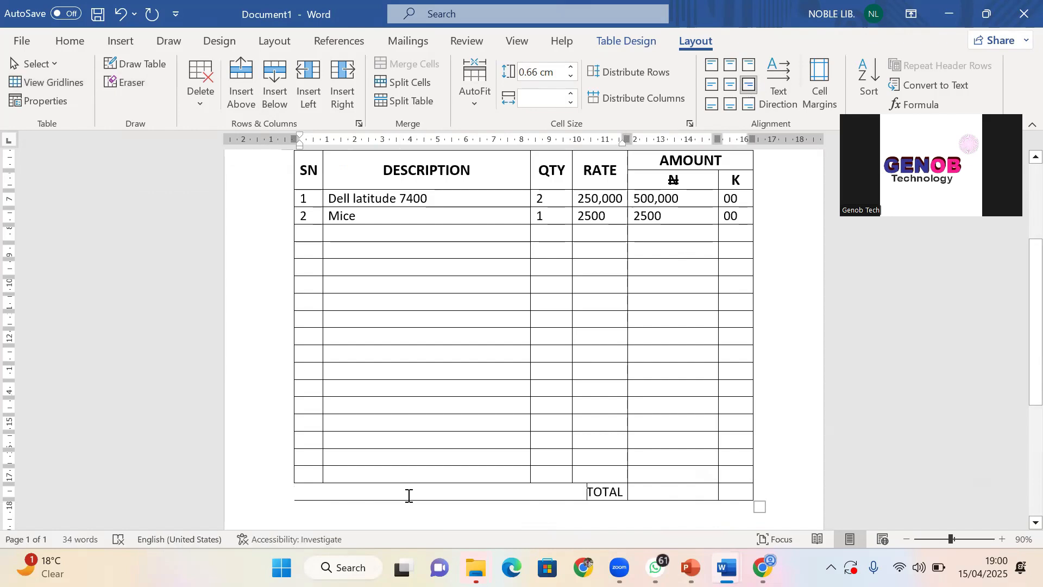
pyautogui.click(126, 84)
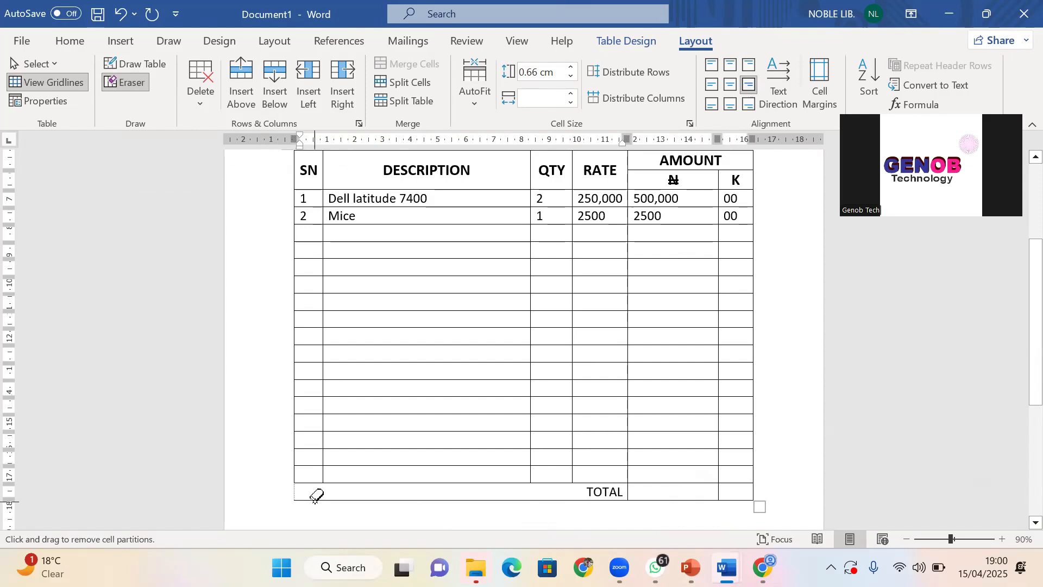
pyautogui.moveTo(292, 492)
pyautogui.mouseDown()
pyautogui.moveTo(319, 503)
pyautogui.moveTo(333, 494)
pyautogui.moveTo(336, 507)
pyautogui.mouseUp()
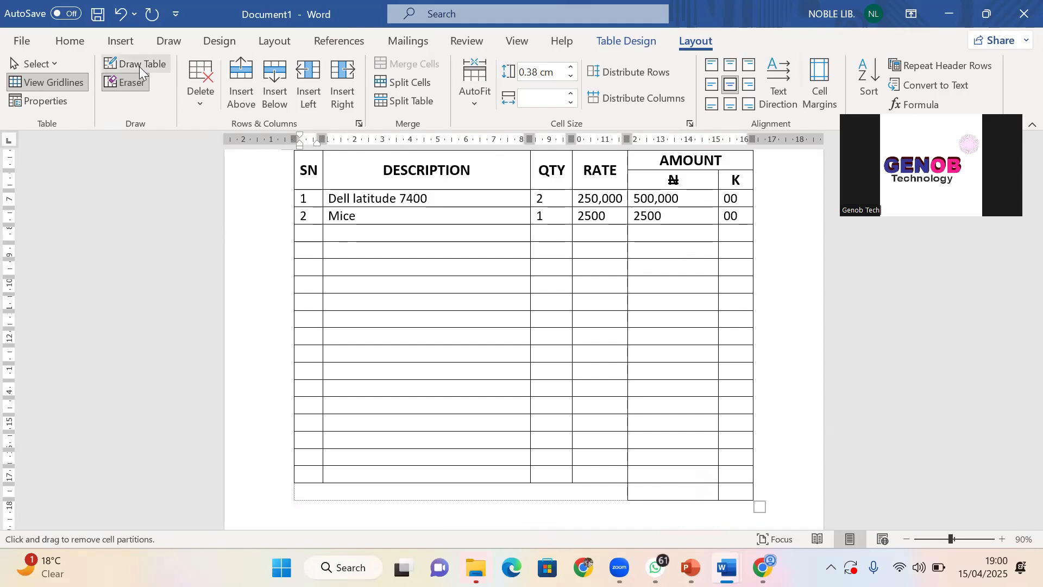
pyautogui.click(131, 82)
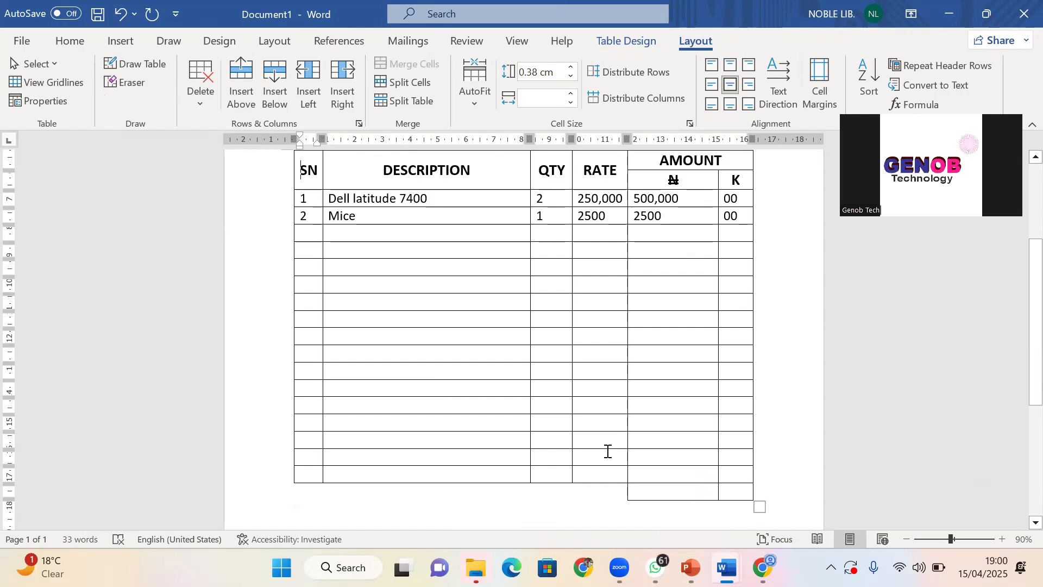
# Type TOTAL in the bottom row just before the amount cells
pyautogui.click(589, 491)
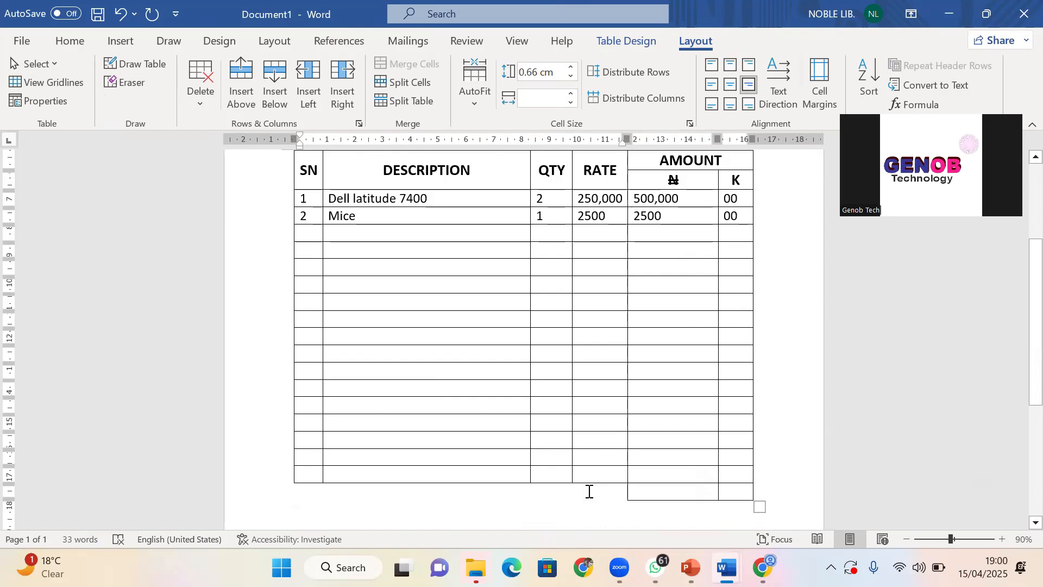
pyautogui.write('TOTA')
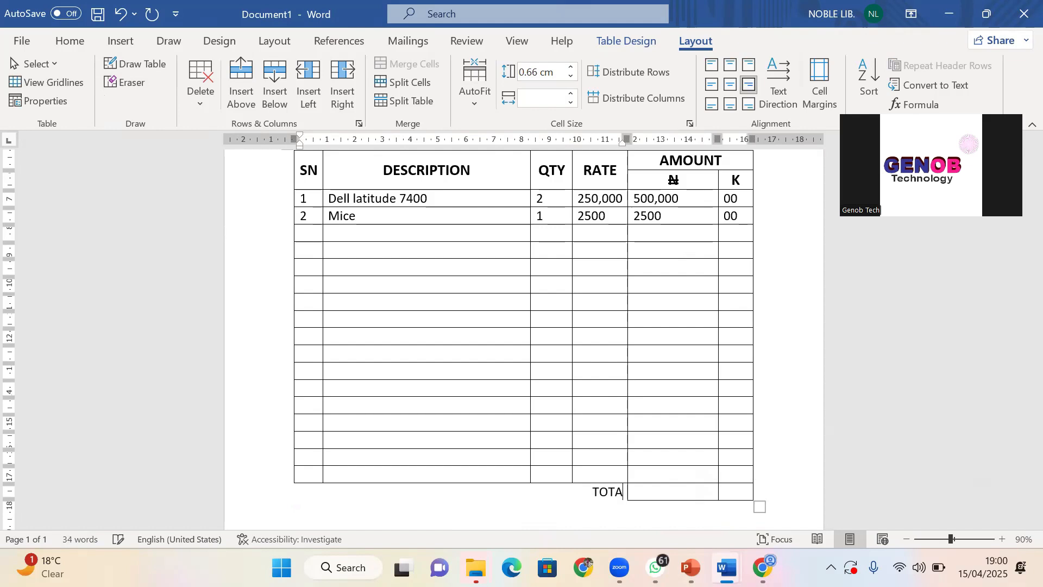
pyautogui.write('L')
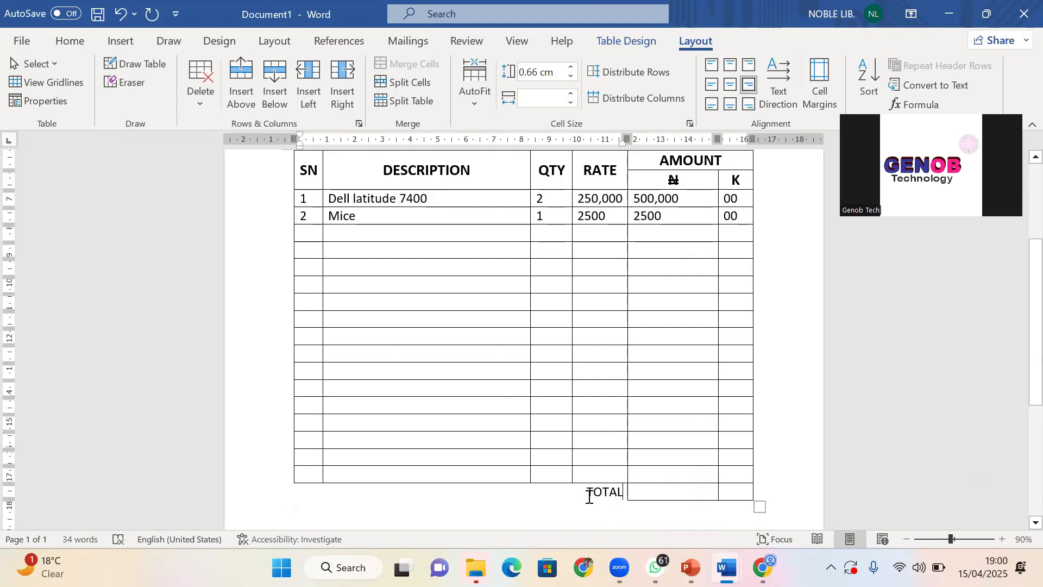
pyautogui.moveTo(609, 495); pyautogui.dragTo(728, 492)
# Make the TOTAL row text bold at font size 22
pyautogui.click(72, 43)
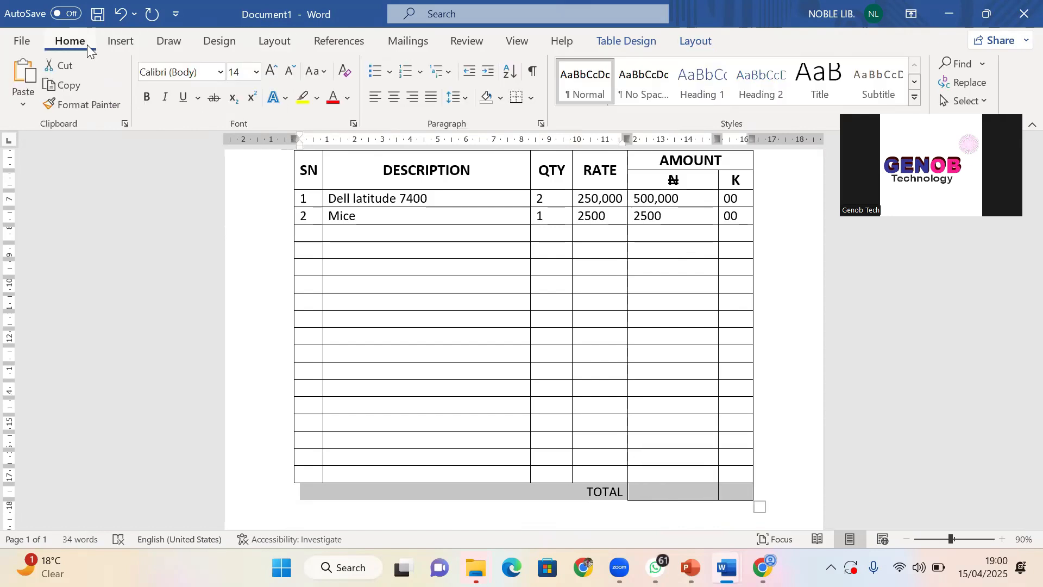
pyautogui.click(140, 97)
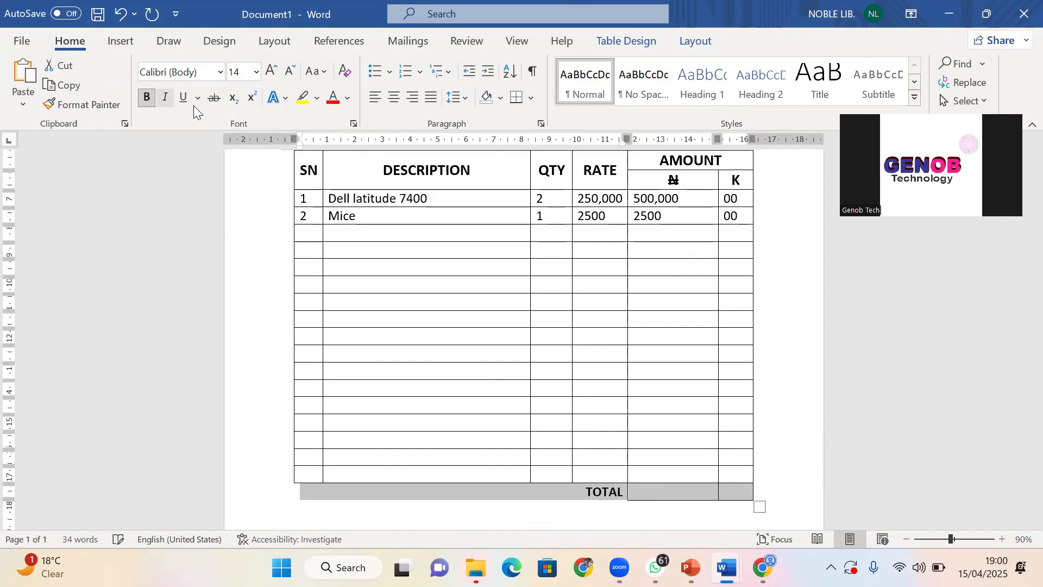
pyautogui.click(271, 71)
pyautogui.click(271, 72)
pyautogui.click(271, 71)
pyautogui.click(271, 71)
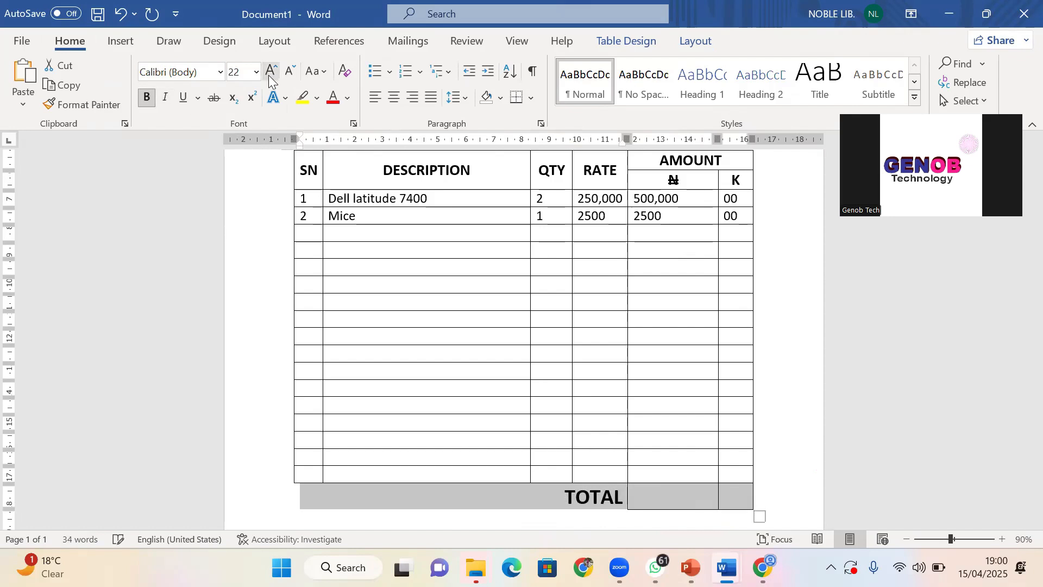
# Enter 502,500 in the TOTAL row's naira cell
pyautogui.click(680, 494)
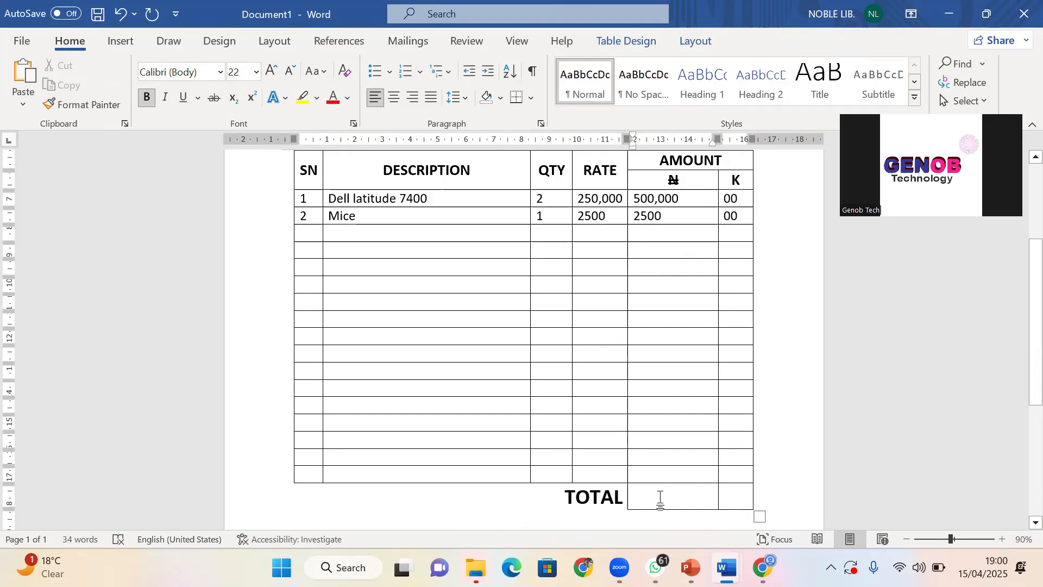
pyautogui.write('5')
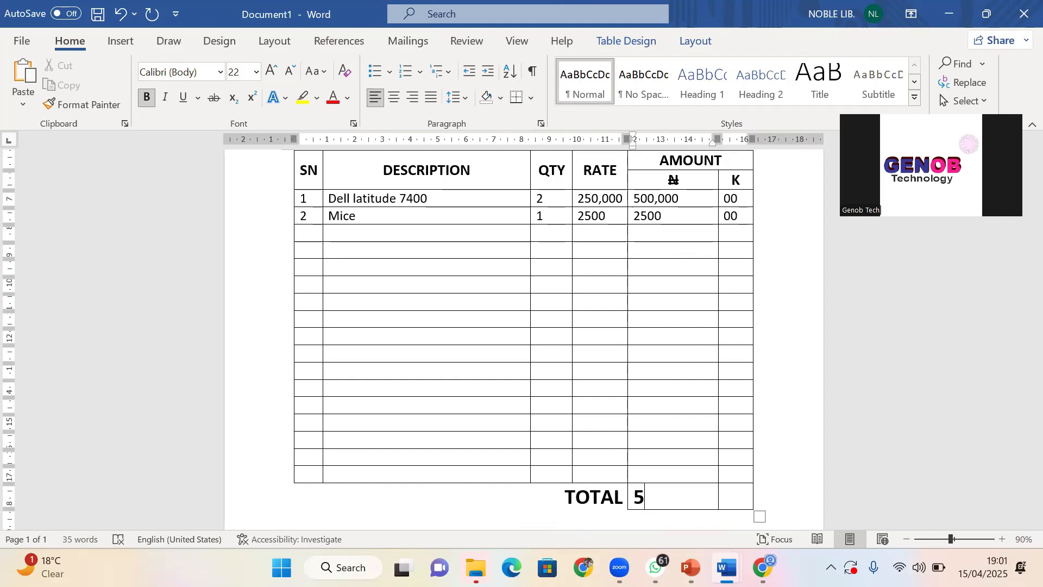
pyautogui.write('02,500')
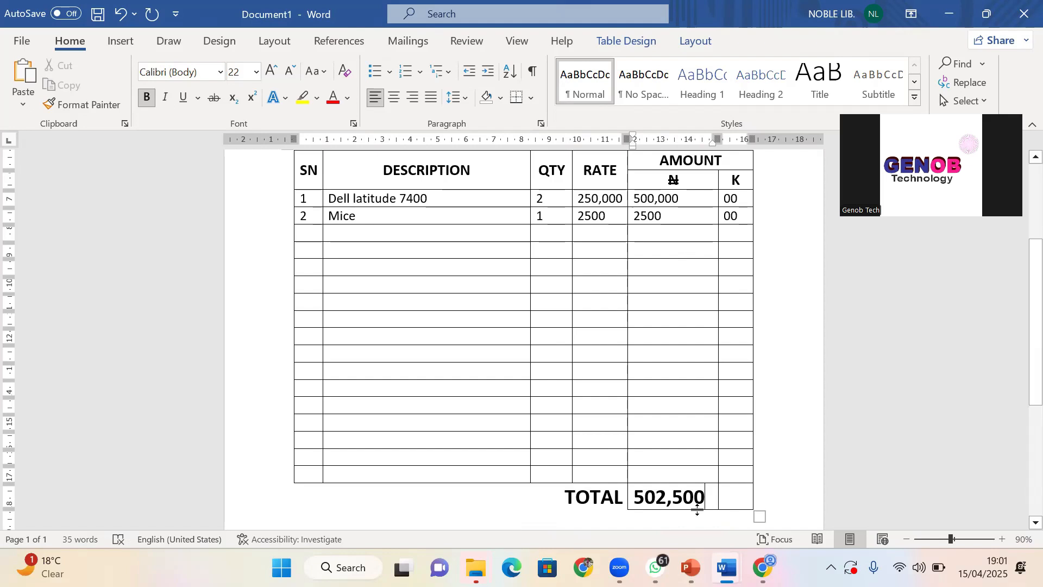
pyautogui.click(742, 497)
# Enter 00 in the TOTAL row's kobo cell
pyautogui.write('00')
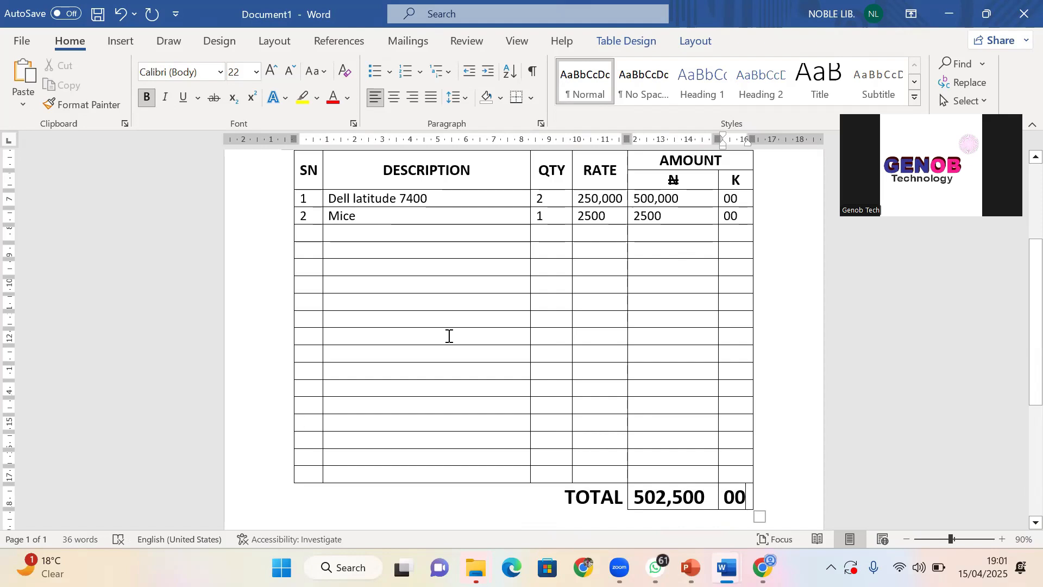
pyautogui.scroll(4, 448, 335)
pyautogui.scroll(-1, 461, 365)
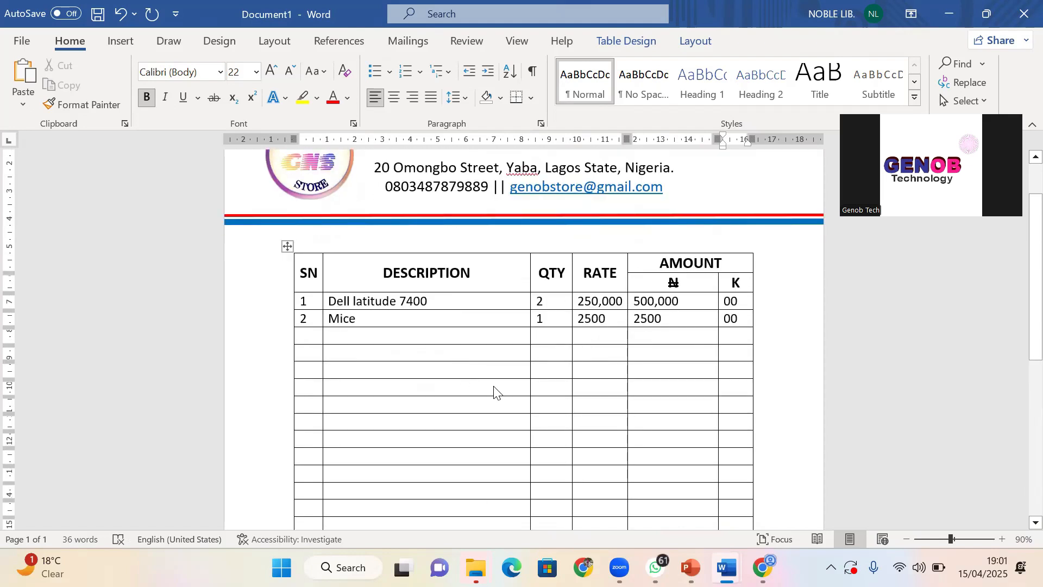
# Scroll through the invoice to review it from letterhead to TOTAL row
pyautogui.click(490, 403)
pyautogui.scroll(-7, 489, 404)
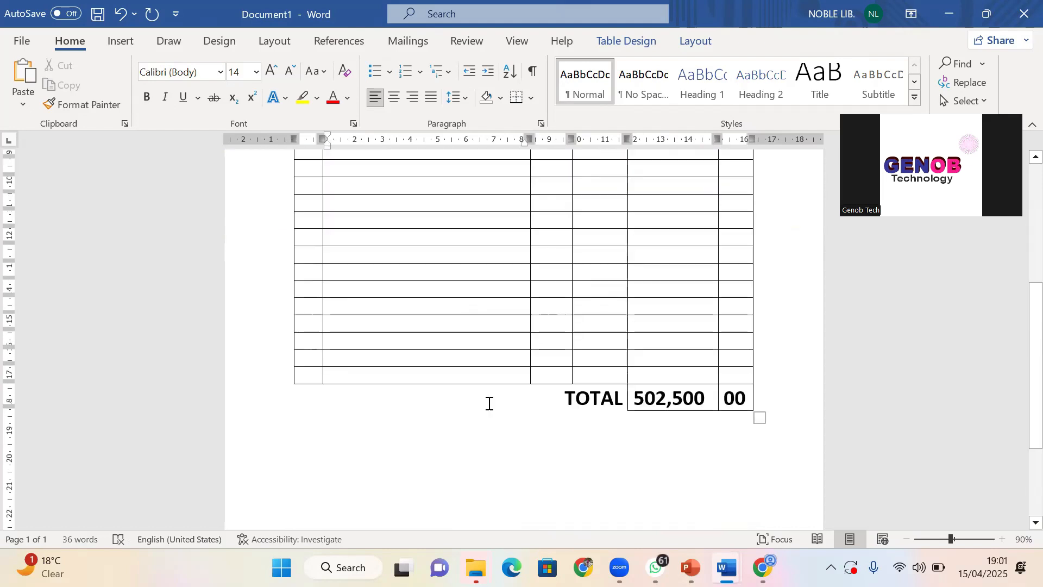
pyautogui.scroll(1, 489, 404)
pyautogui.scroll(5, 490, 404)
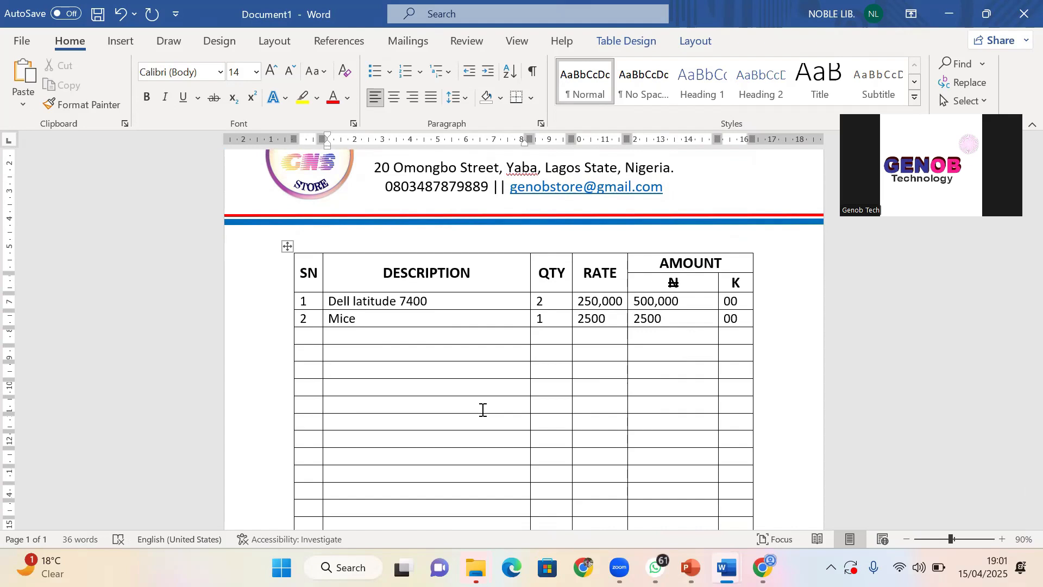
pyautogui.scroll(-6, 483, 409)
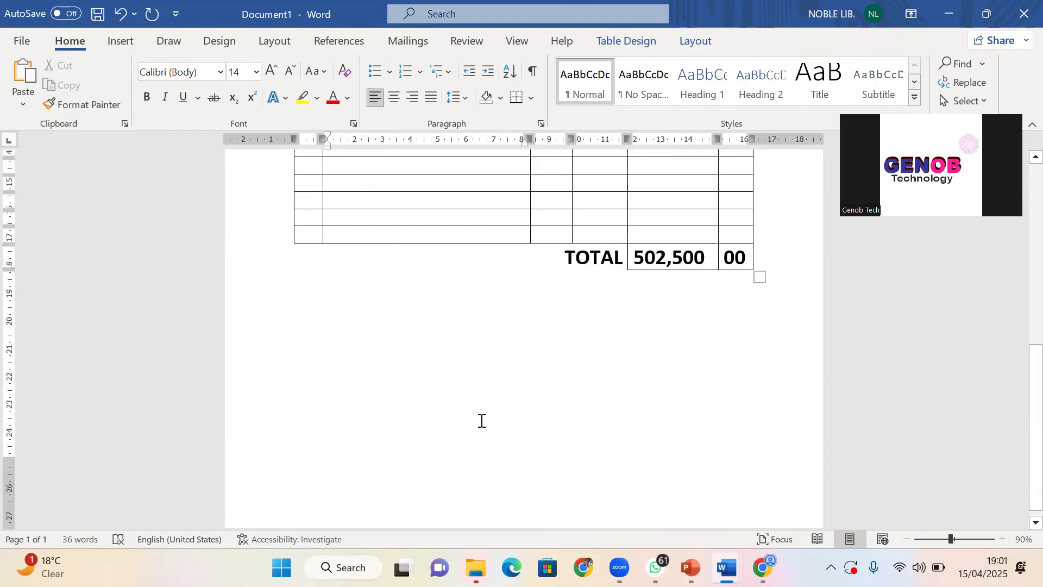
pyautogui.click(670, 308)
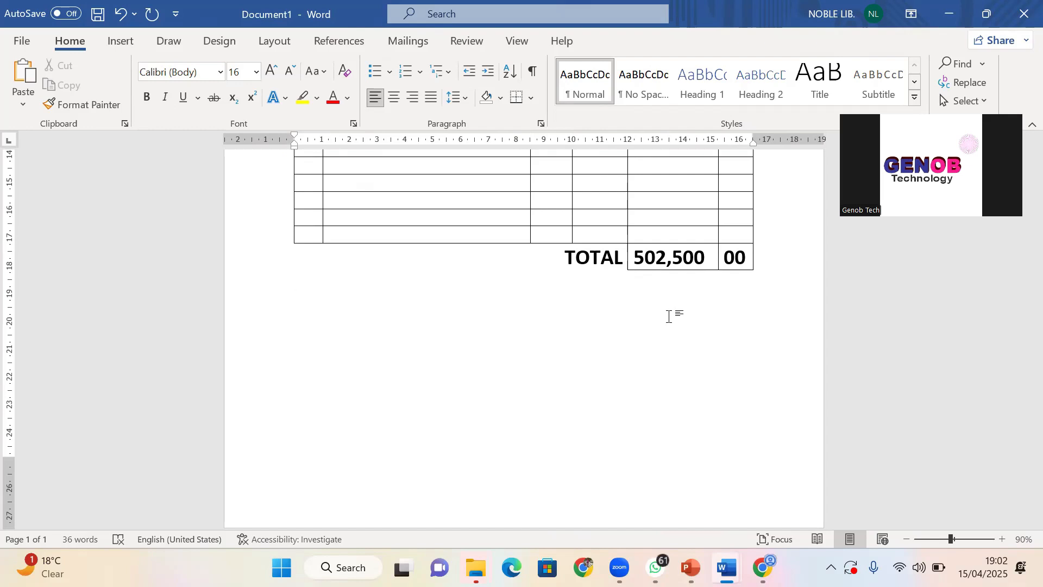
pyautogui.scroll(5, 460, 265)
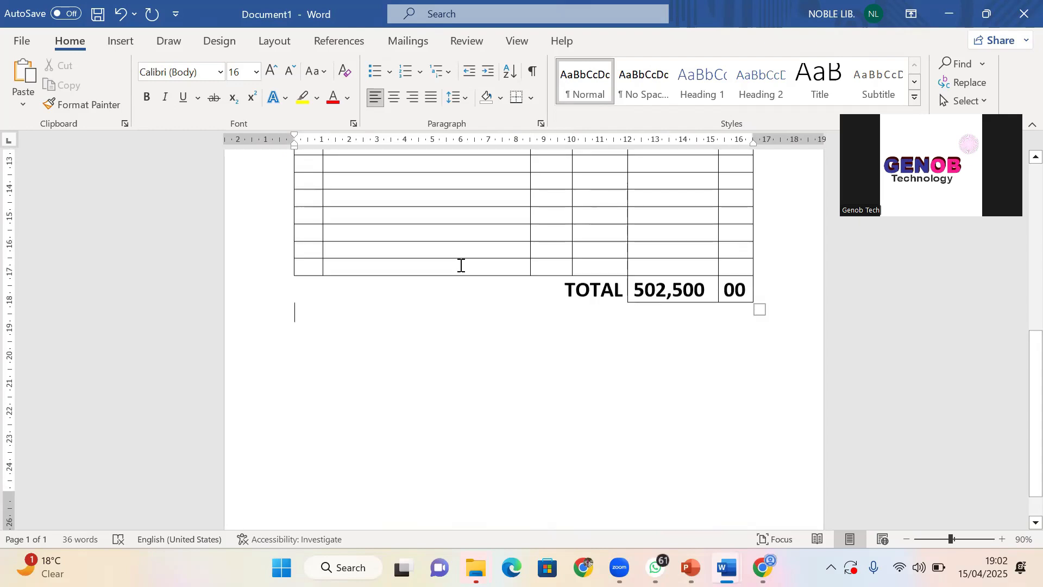
pyautogui.scroll(2, 461, 265)
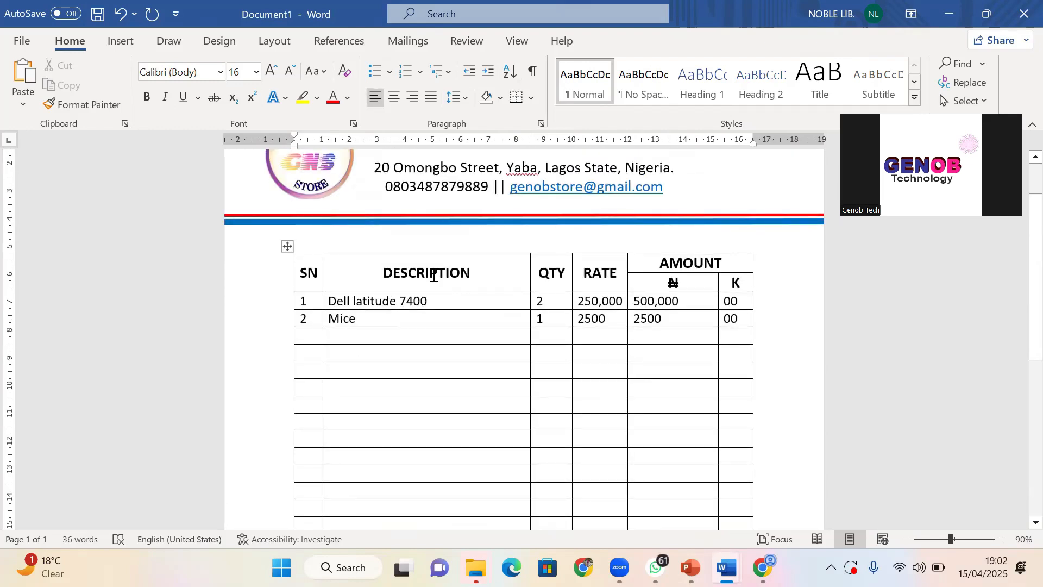
pyautogui.scroll(-2, 427, 280)
pyautogui.scroll(-1, 423, 282)
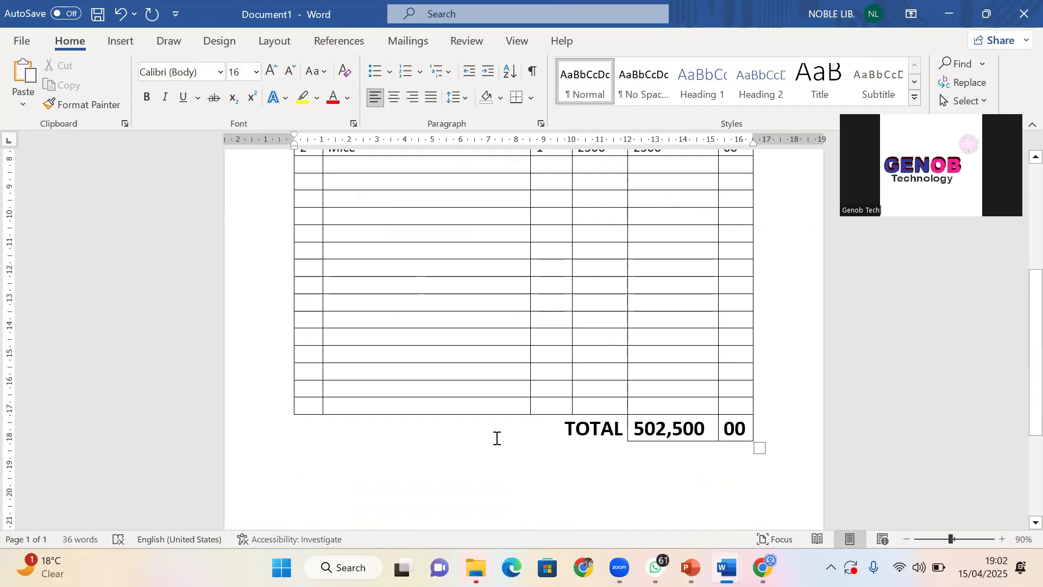
# Undo the 00 and 502,500 amounts, bold formatting, TOTAL label and cell merge
pyautogui.hotkey('ctrl', 'z')
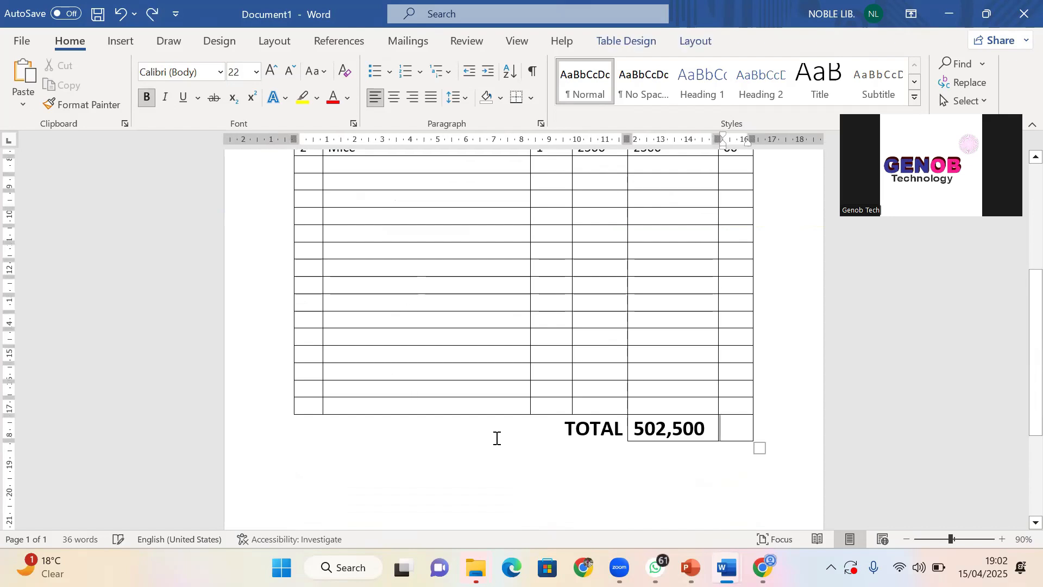
pyautogui.hotkey('ctrl', 'z')
pyautogui.hotkey('ctrl', 'z')
pyautogui.hotkey('ctrl', 'z')
pyautogui.hotkey('ctrl', 'z')
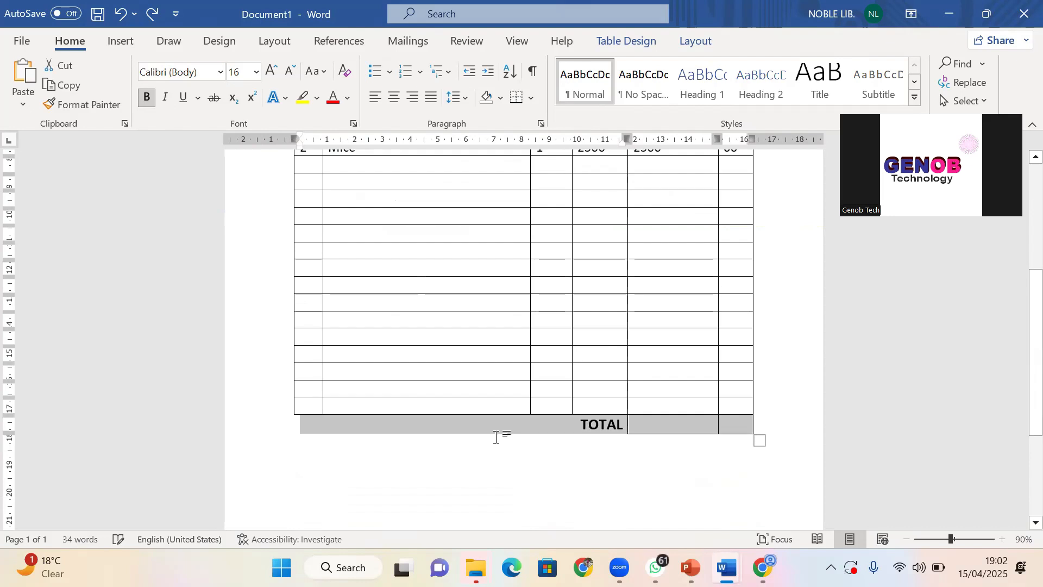
pyautogui.hotkey('ctrl', 'z')
pyautogui.hotkey('ctrl', 'z')
pyautogui.hotkey('ctrl', 'z')
pyautogui.hotkey('ctrl', 'z')
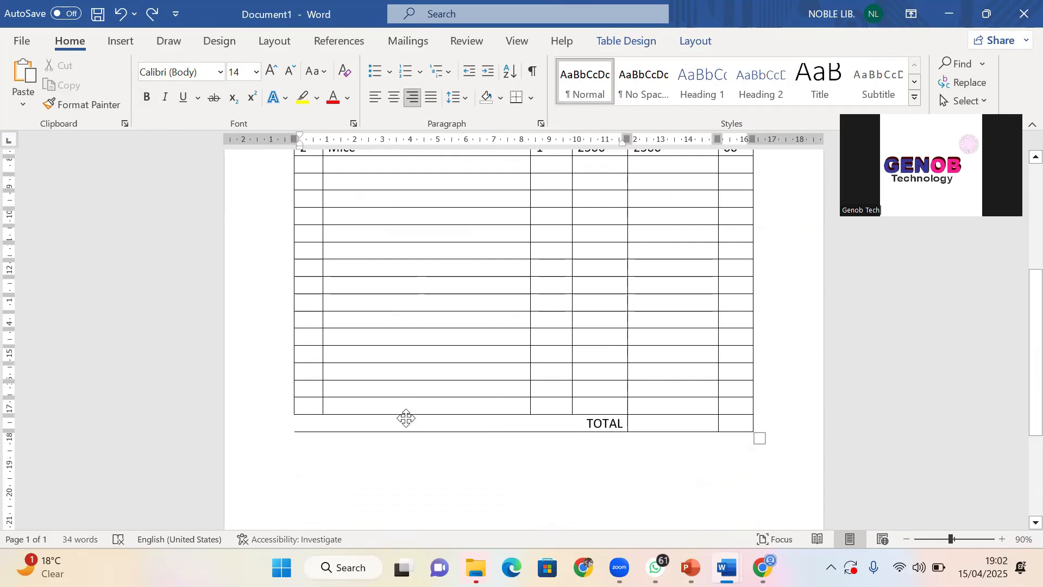
pyautogui.click(376, 453)
pyautogui.hotkey('ctrl', 'z')
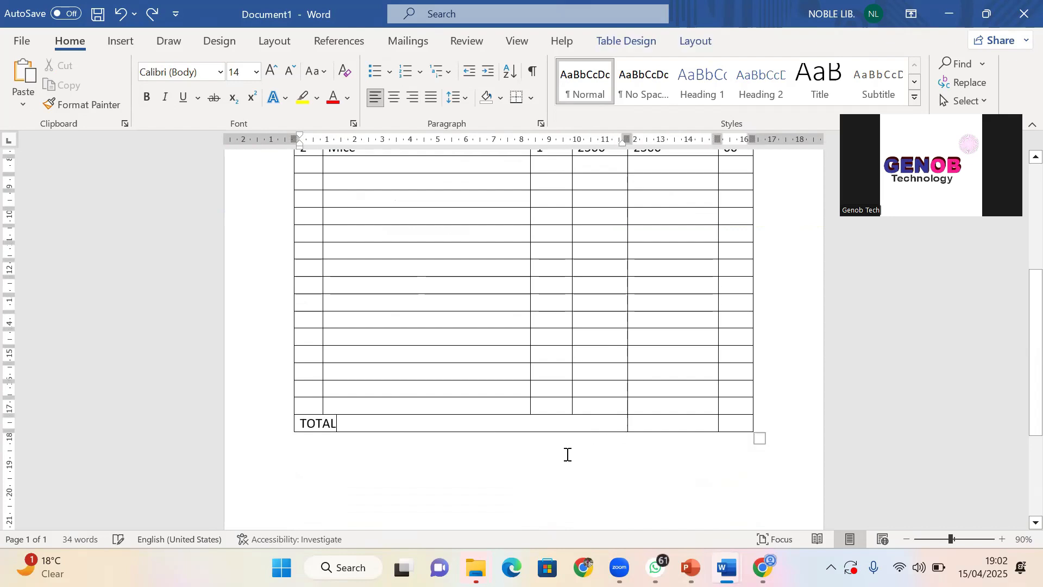
pyautogui.hotkey('ctrl', 'z')
pyautogui.hotkey('ctrl', 'z')
pyautogui.click(533, 461)
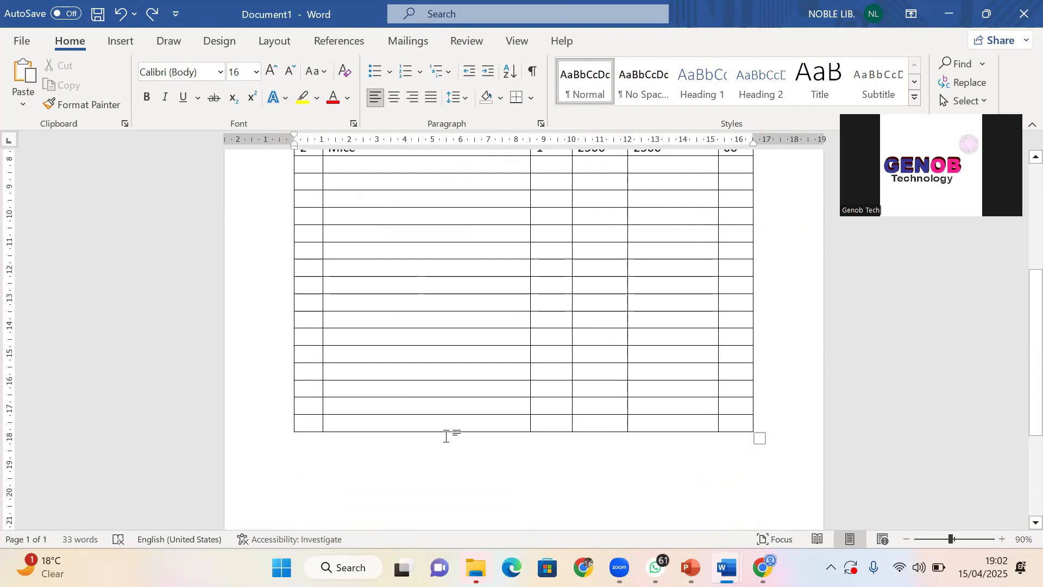
pyautogui.click(593, 422)
pyautogui.scroll(3, 594, 422)
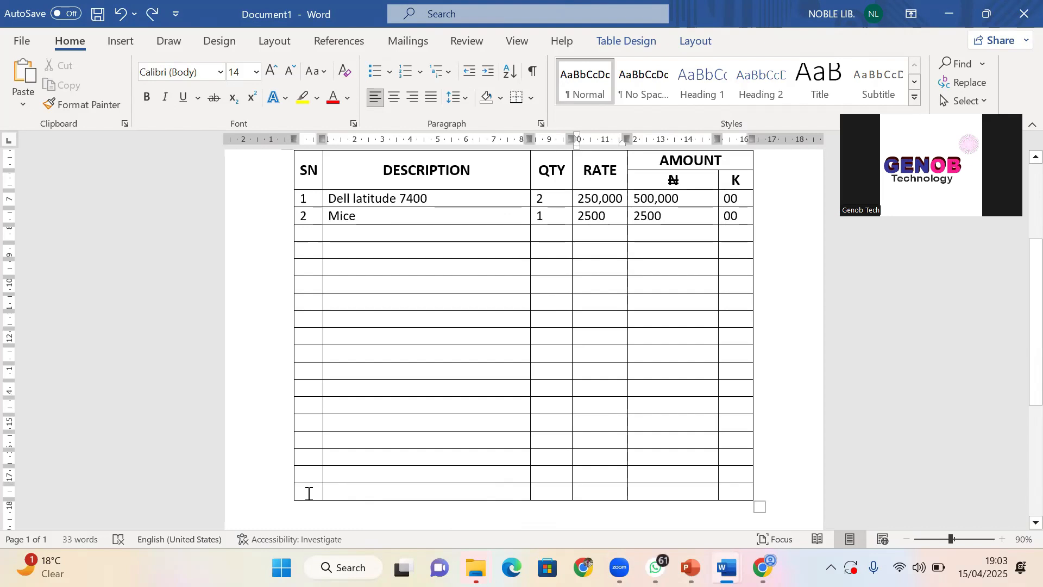
pyautogui.moveTo(308, 493); pyautogui.dragTo(576, 490)
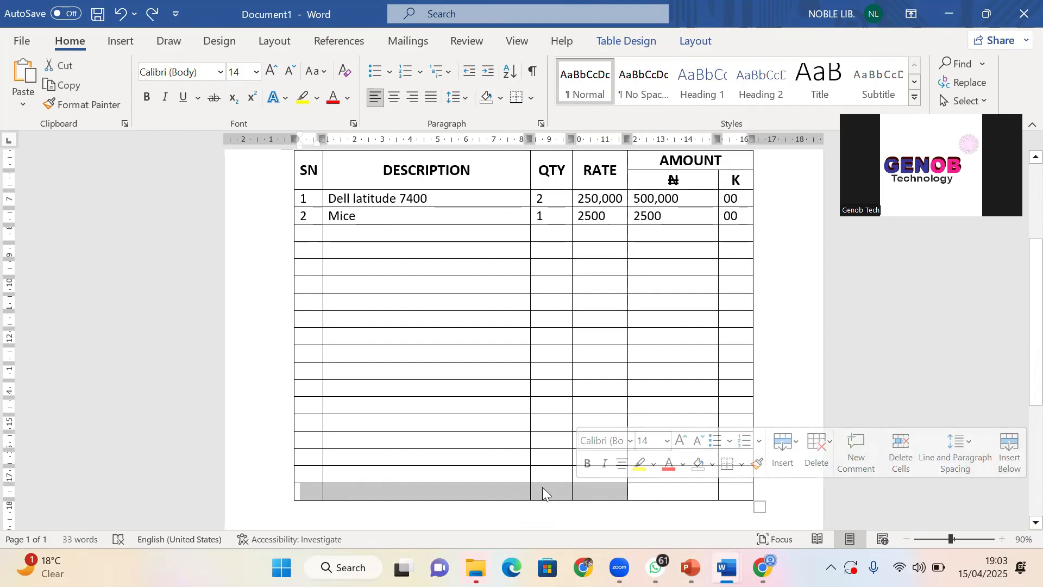
pyautogui.click(316, 492)
pyautogui.moveTo(309, 493); pyautogui.dragTo(591, 491)
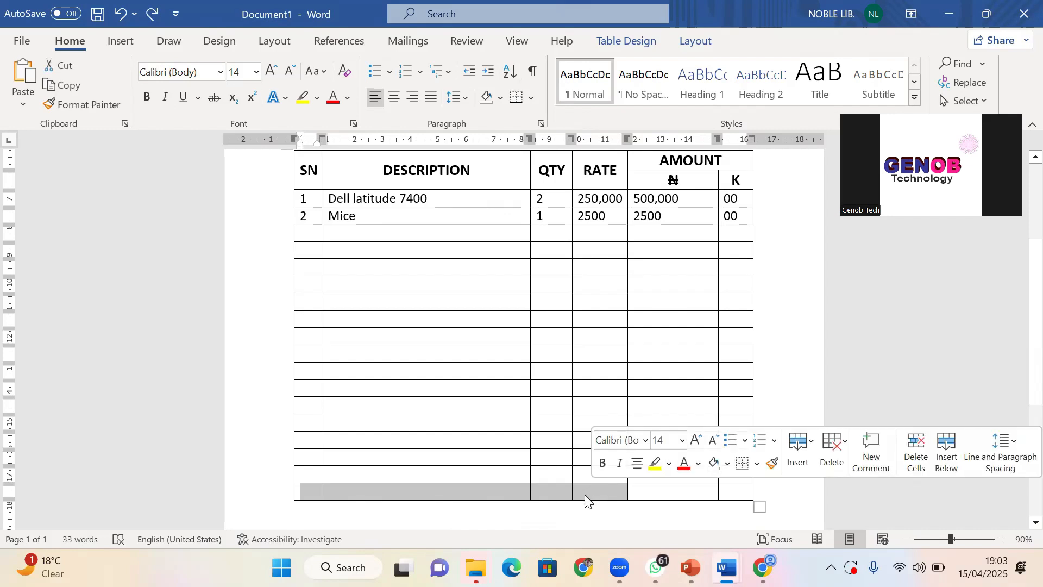
pyautogui.rightClick(583, 489)
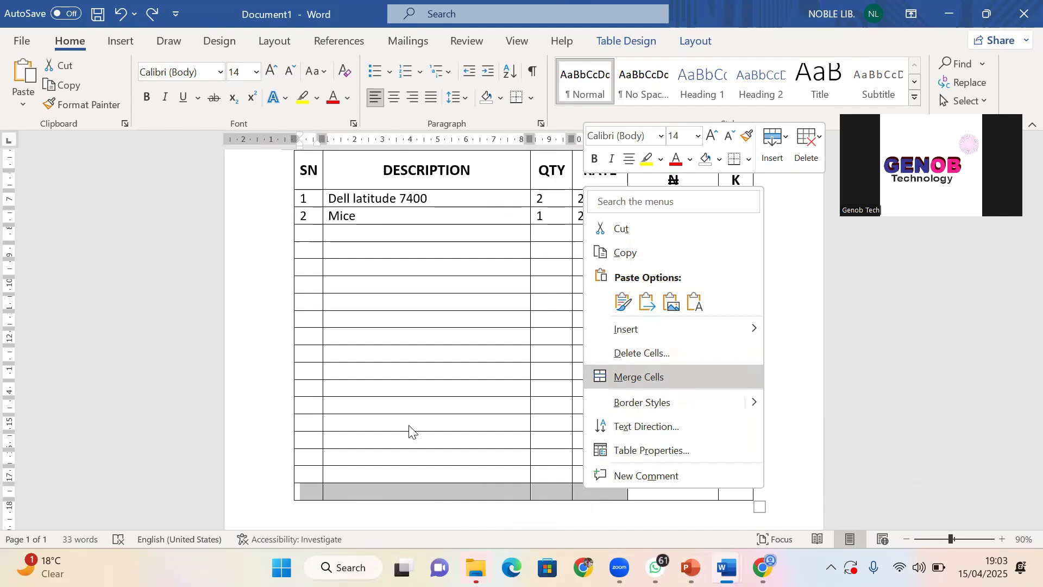
pyautogui.click(356, 486)
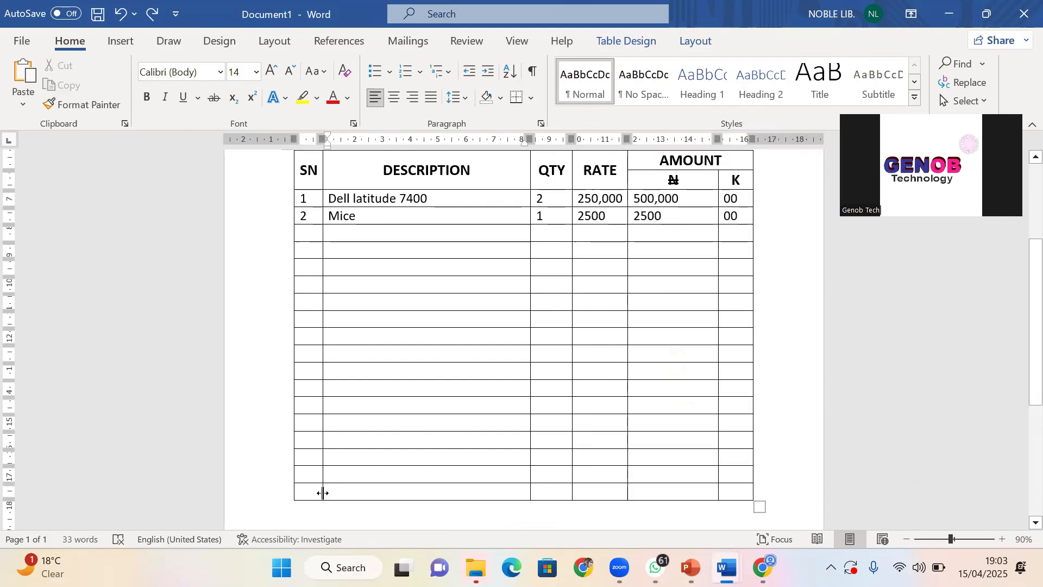
# Merge the last row's first four cells into one wide cell beside the ₦ and K cells
pyautogui.moveTo(318, 493); pyautogui.dragTo(592, 490)
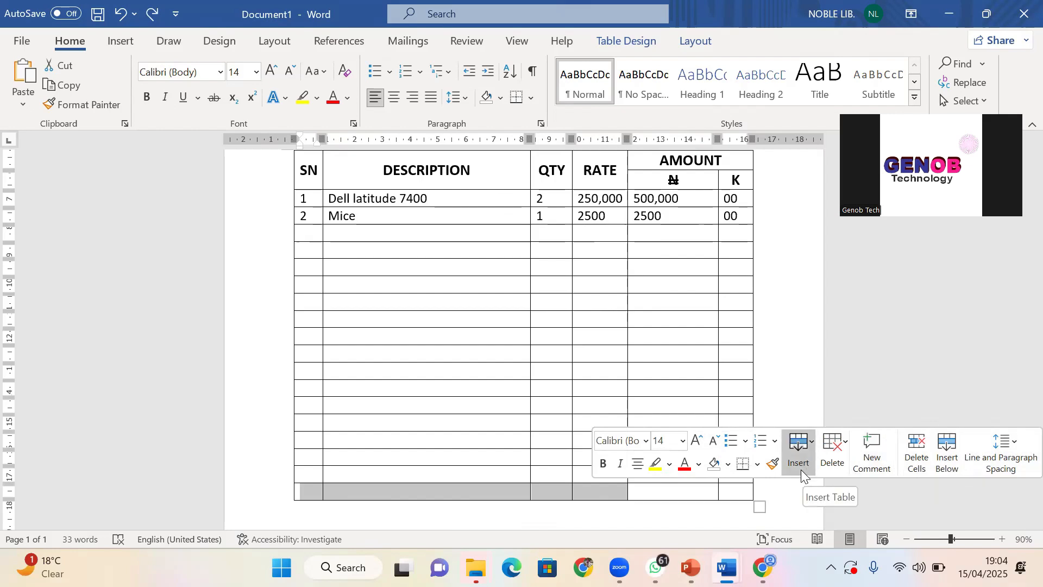
pyautogui.click(696, 52)
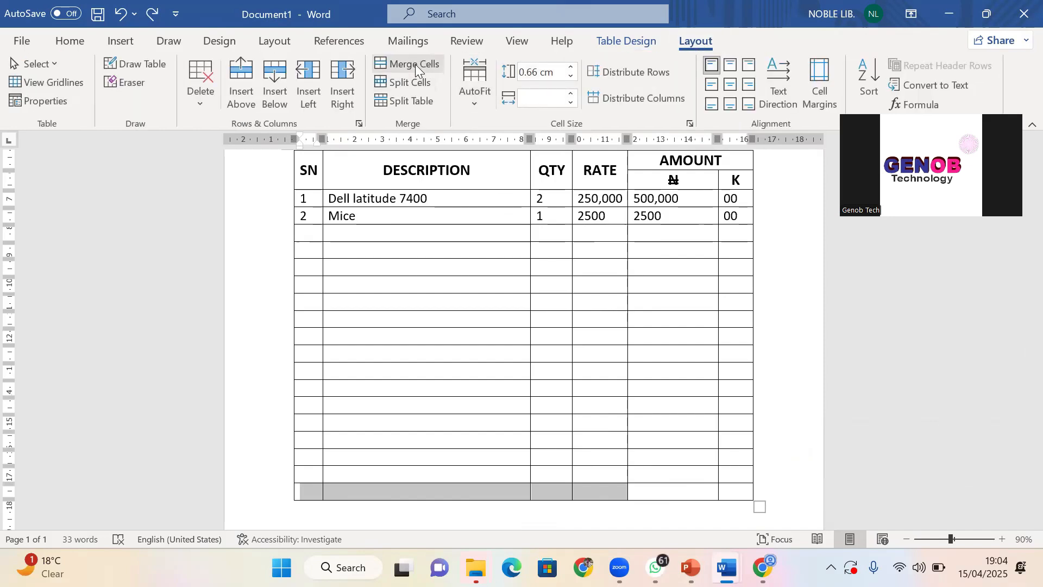
pyautogui.rightClick(437, 493)
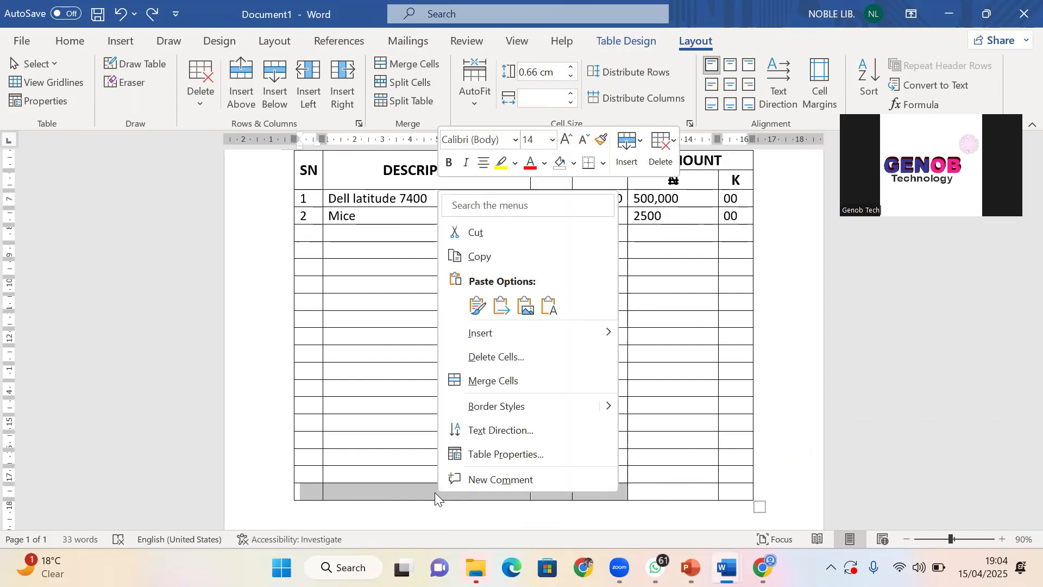
pyautogui.click(488, 380)
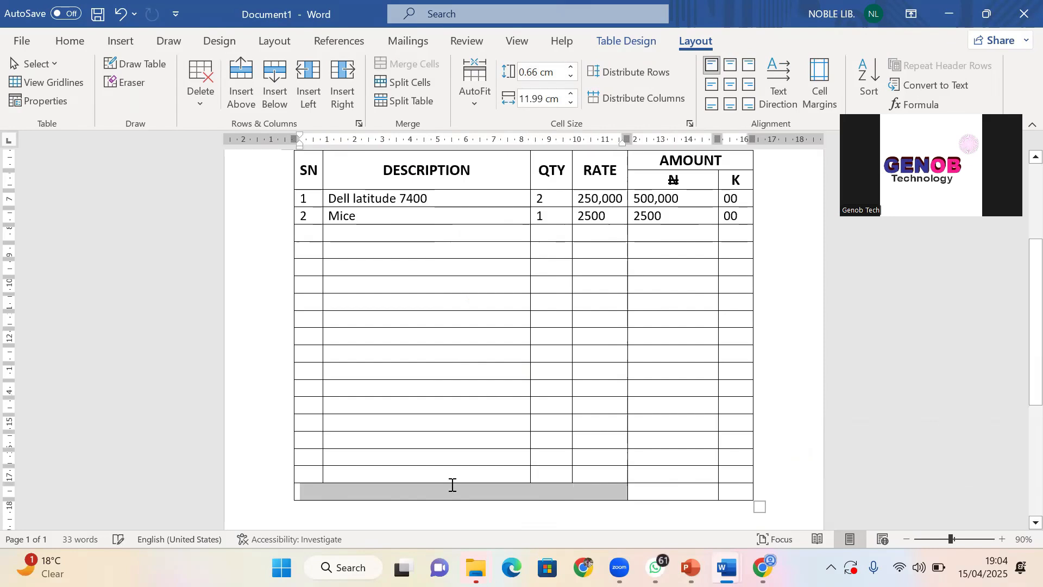
pyautogui.click(492, 491)
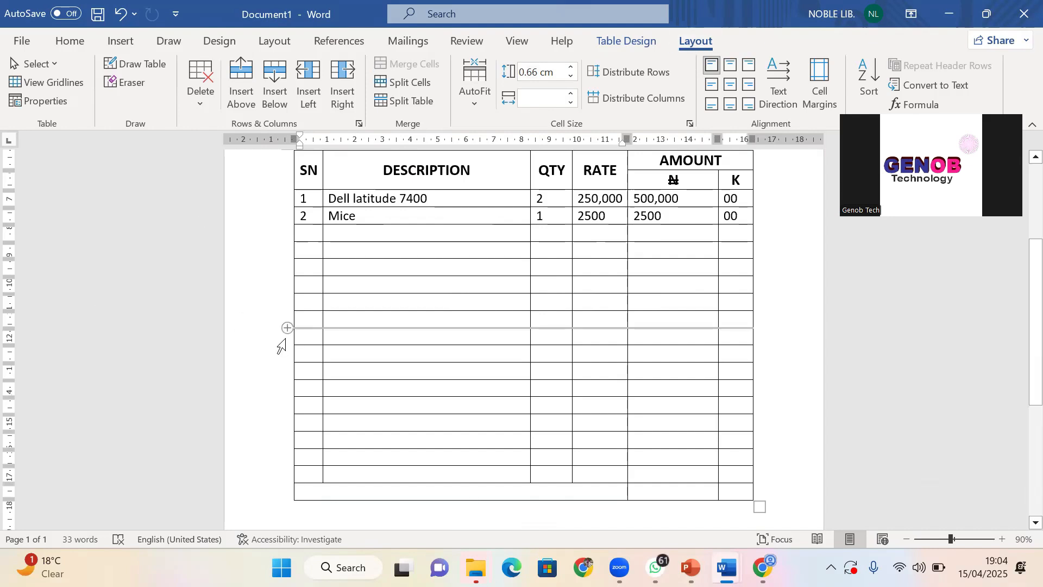
pyautogui.click(268, 356)
pyautogui.scroll(-2, 380, 435)
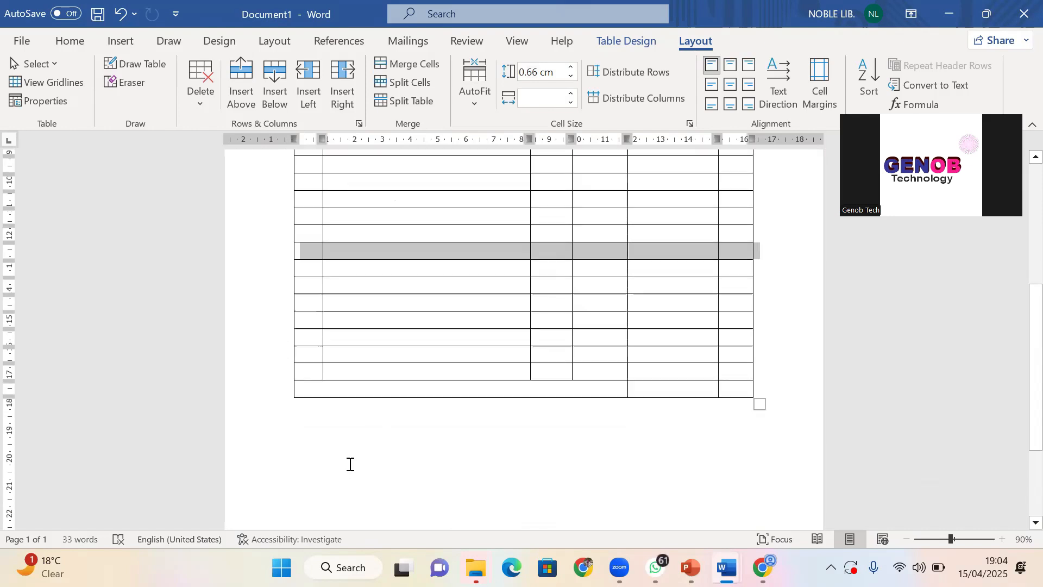
pyautogui.click(351, 464)
pyautogui.scroll(3, 402, 348)
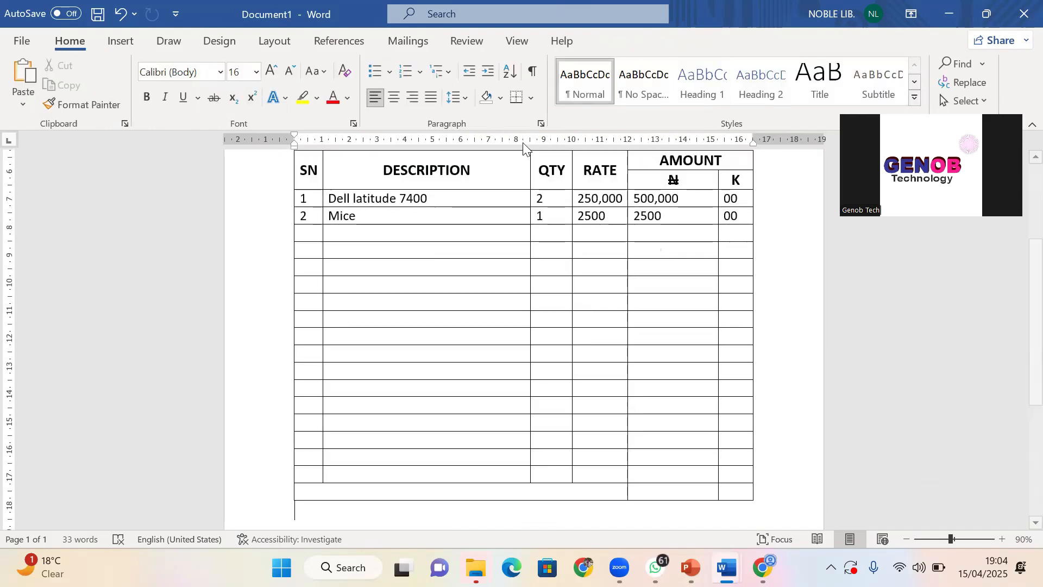
pyautogui.click(408, 337)
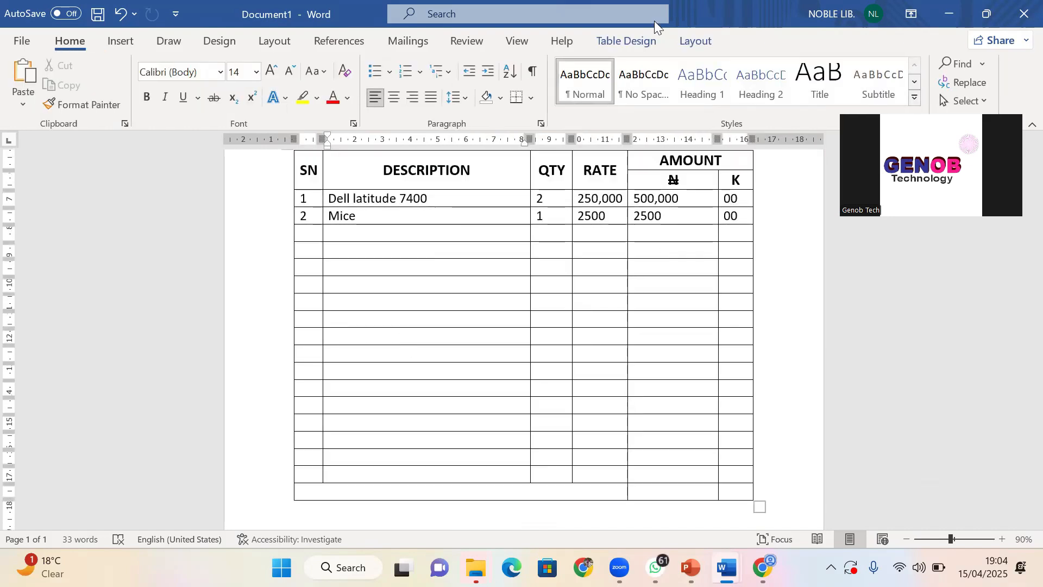
pyautogui.click(689, 45)
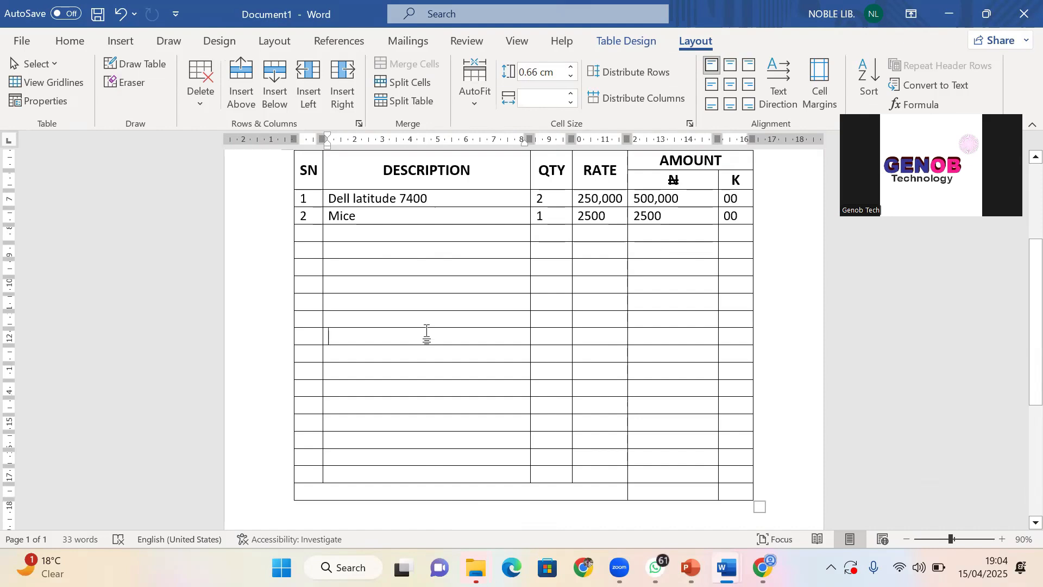
# Use the table Eraser to remove the merged bottom cell's left and bottom borders
pyautogui.click(135, 83)
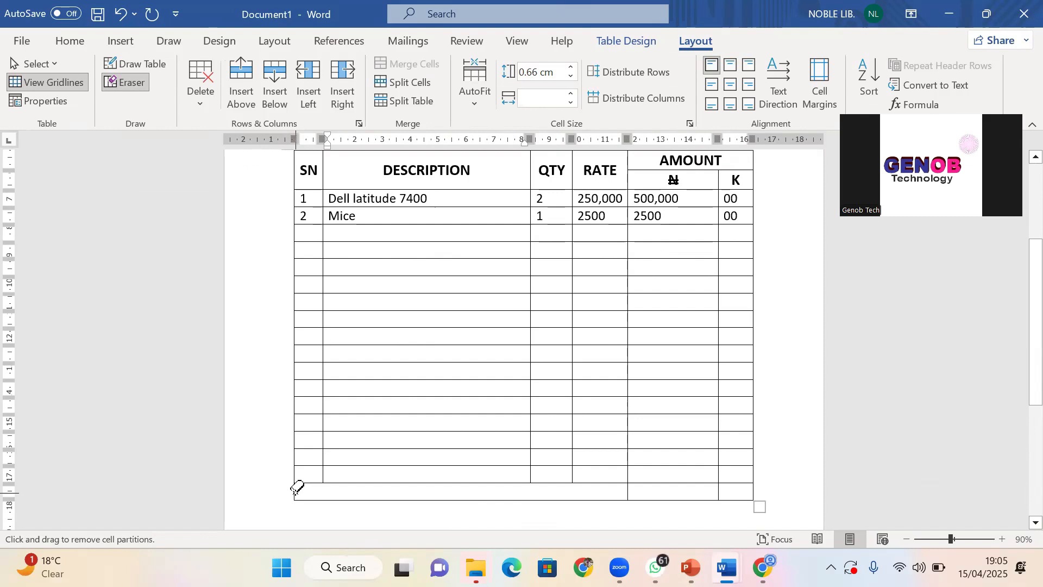
pyautogui.click(294, 491)
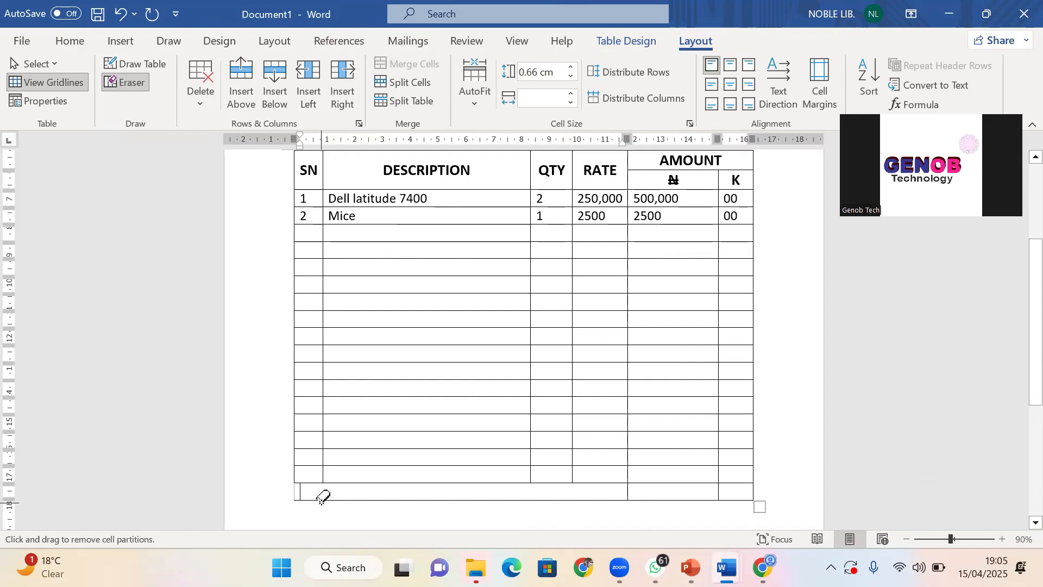
pyautogui.press('Escape')
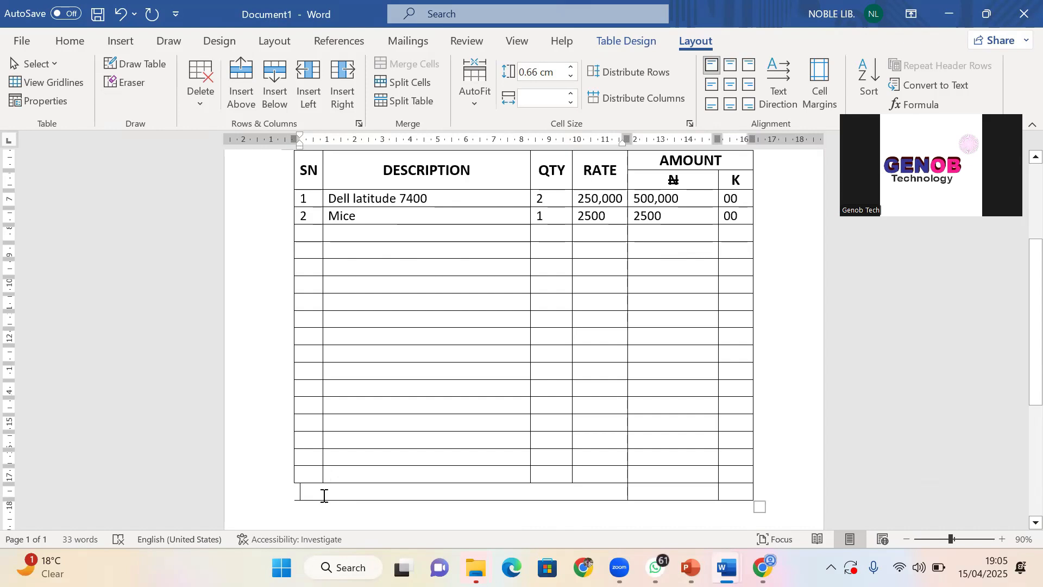
pyautogui.click(135, 85)
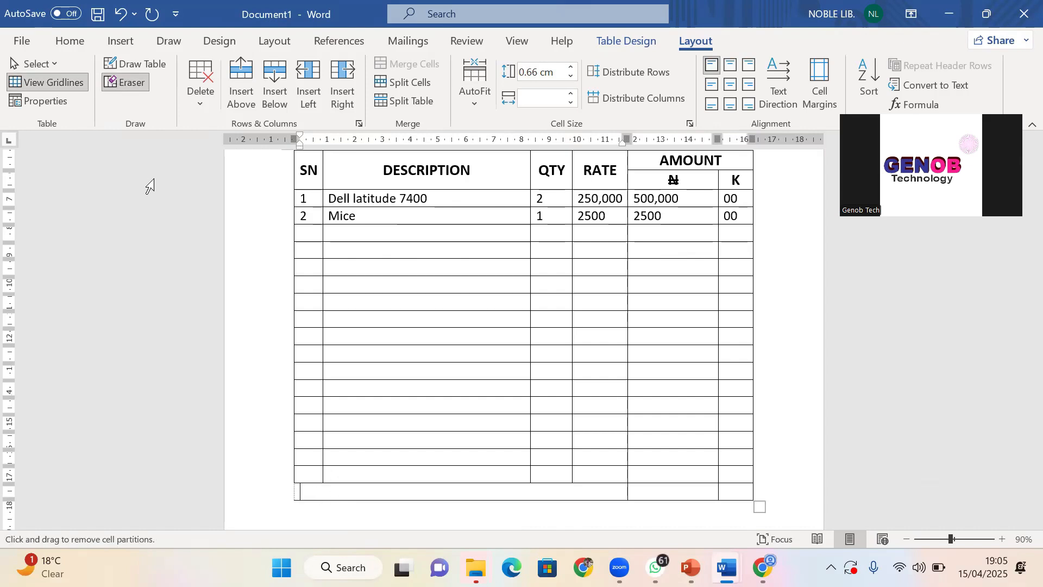
pyautogui.click(295, 491)
pyautogui.moveTo(296, 488); pyautogui.dragTo(333, 496)
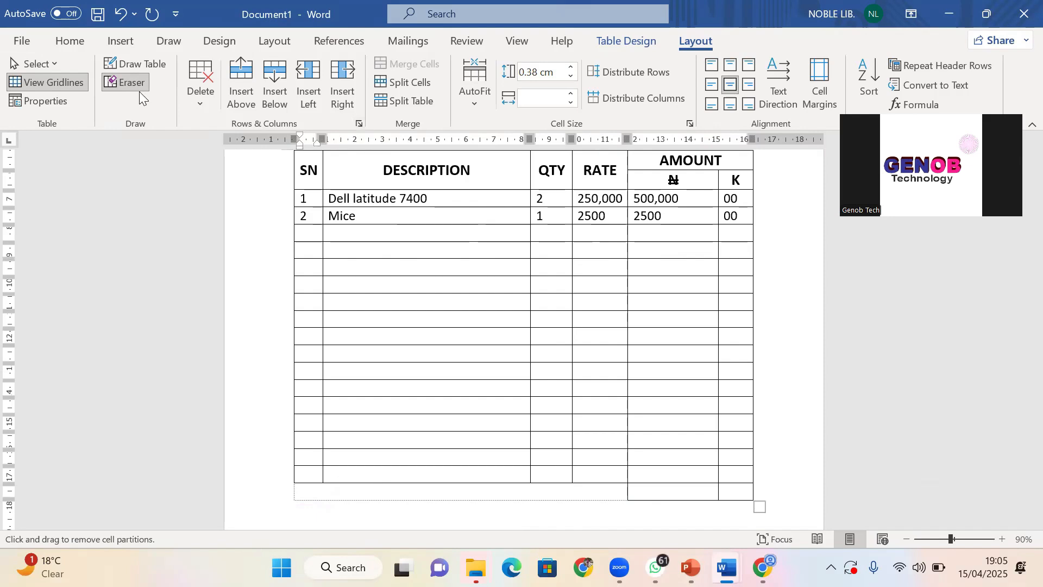
pyautogui.click(118, 83)
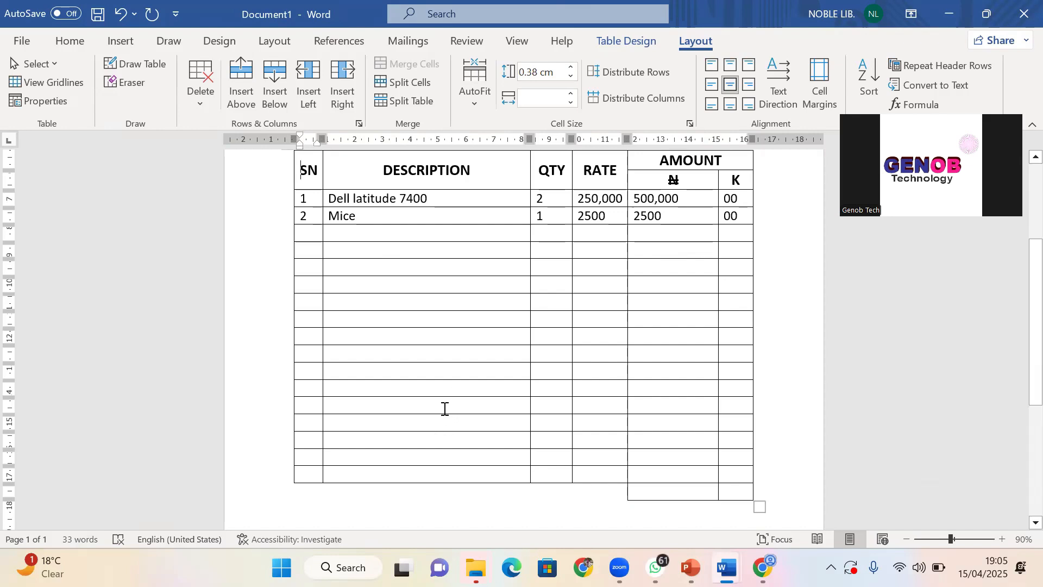
pyautogui.click(516, 494)
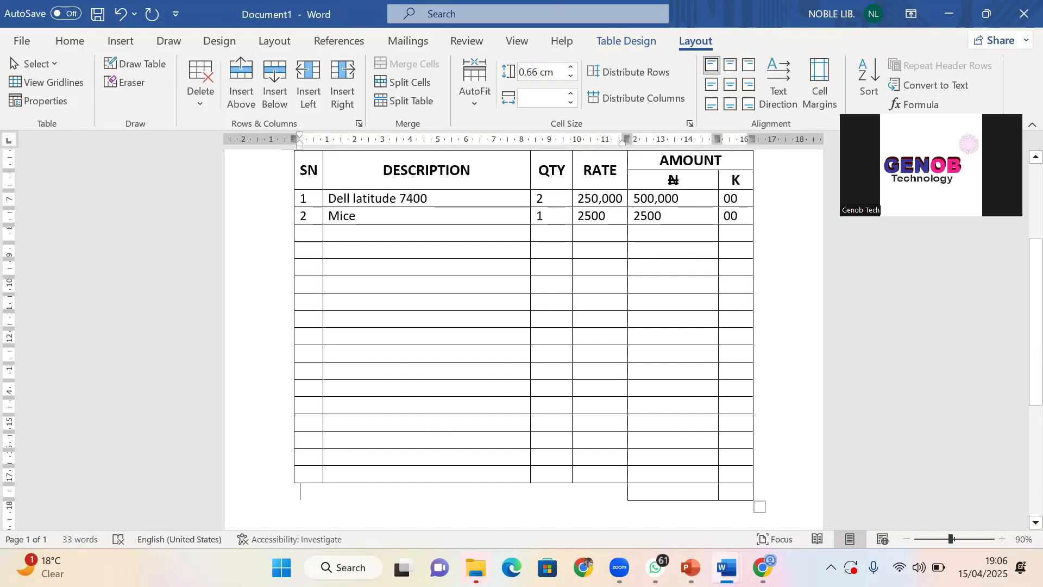
# Enter a right-aligned TOTAL and make the bottom row bold at font size 18
pyautogui.write('TOTAL')
pyautogui.hotkey('ctrl', 'r')
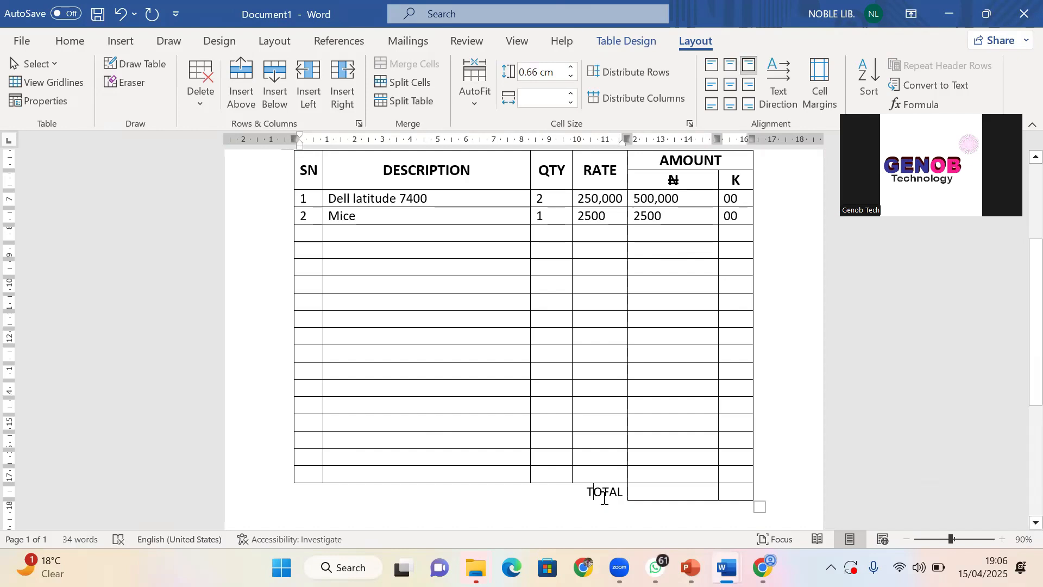
pyautogui.moveTo(585, 492); pyautogui.dragTo(735, 503)
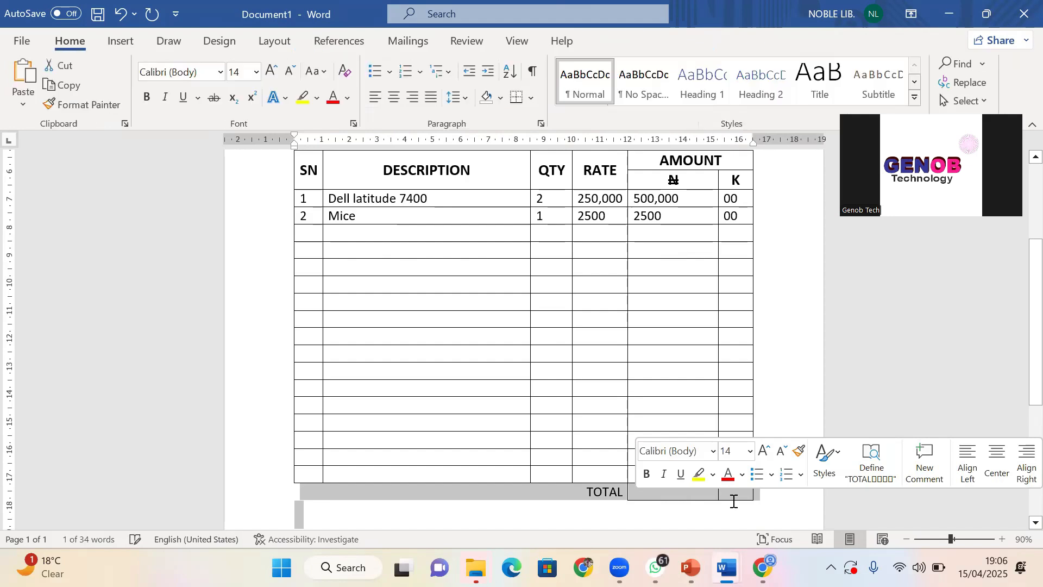
pyautogui.click(647, 475)
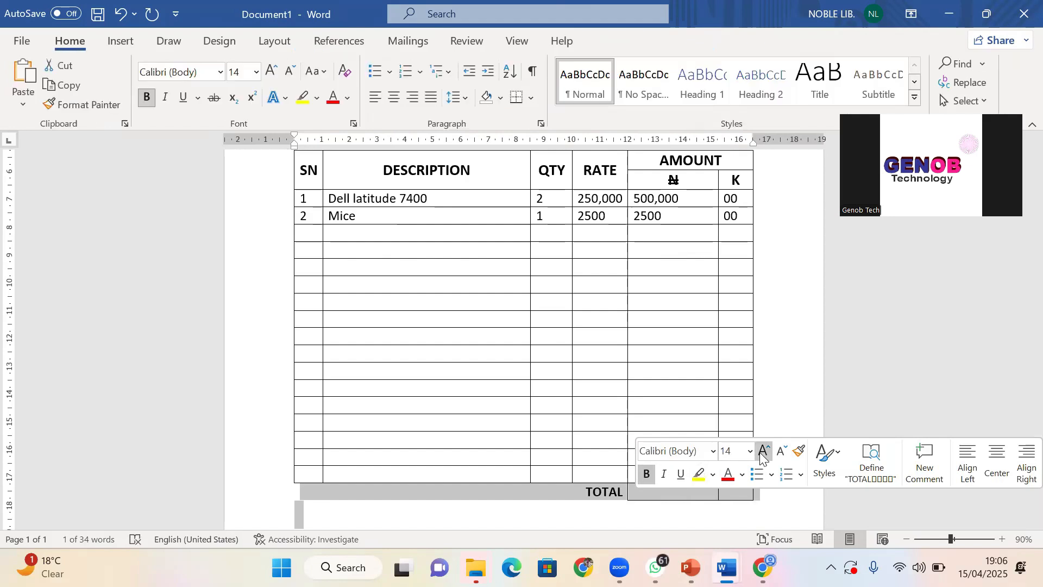
pyautogui.click(765, 452)
pyautogui.click(766, 453)
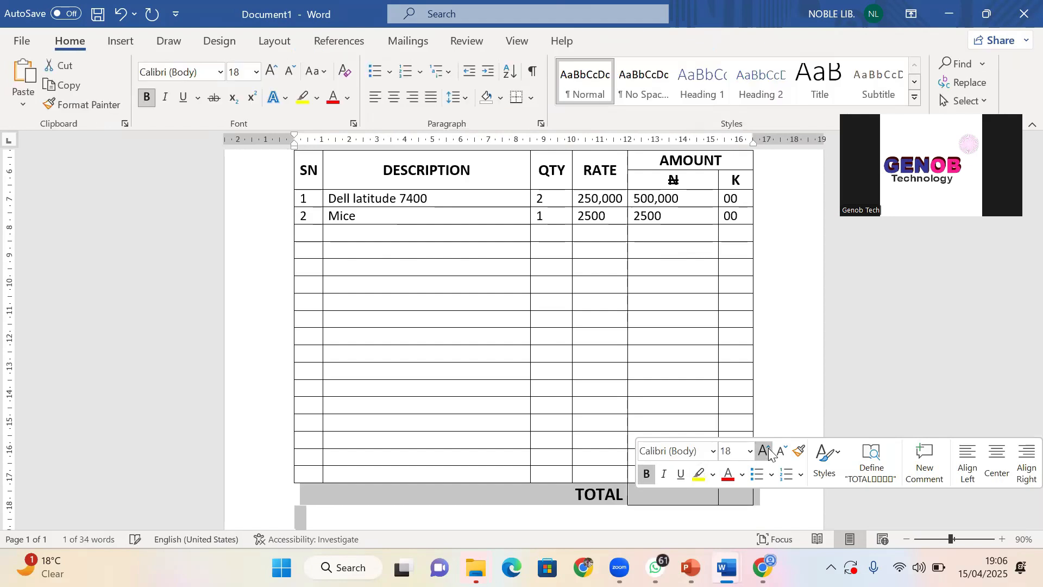
# Fill in 502,500 in the ₦ cell and 00 in the K cell
pyautogui.click(668, 495)
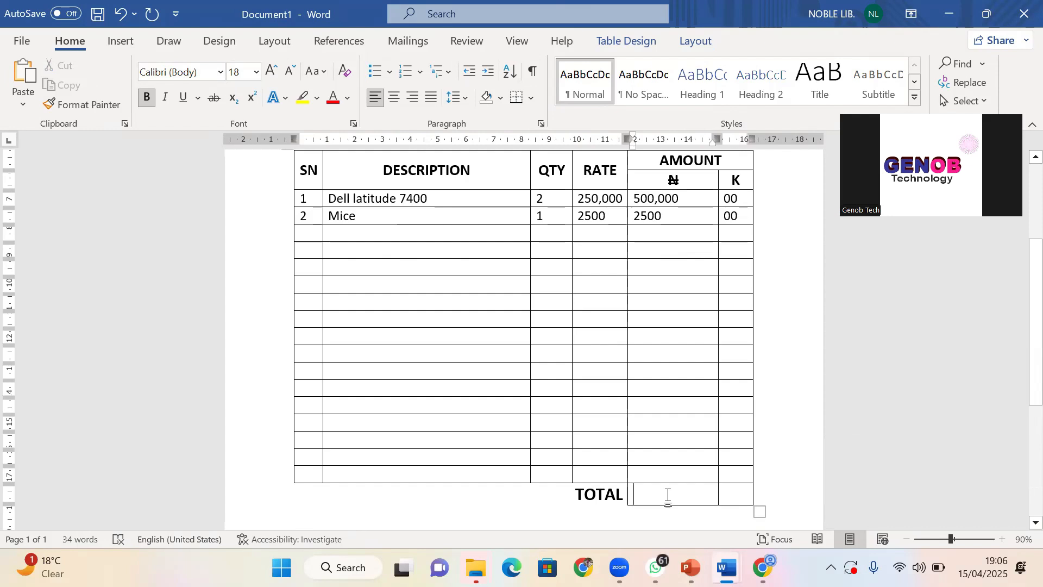
pyautogui.write('5')
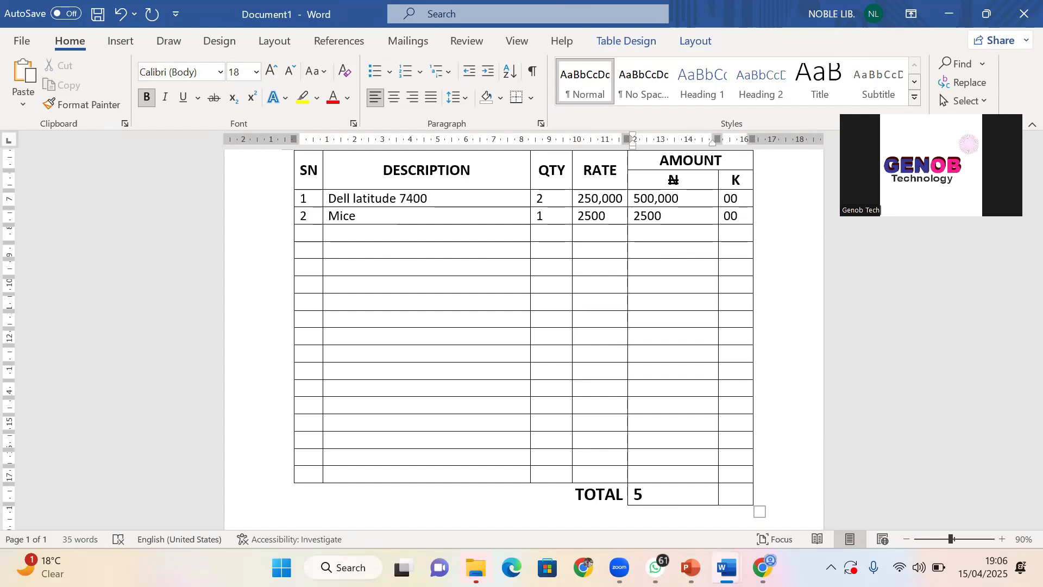
pyautogui.write('02,500')
pyautogui.click(729, 501)
pyautogui.write('00')
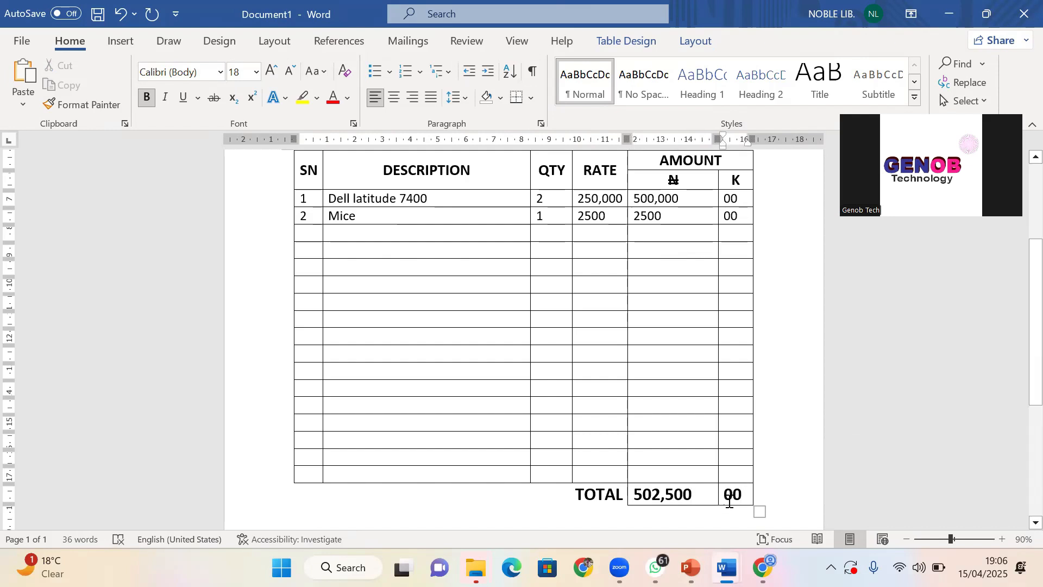
pyautogui.scroll(3, 457, 328)
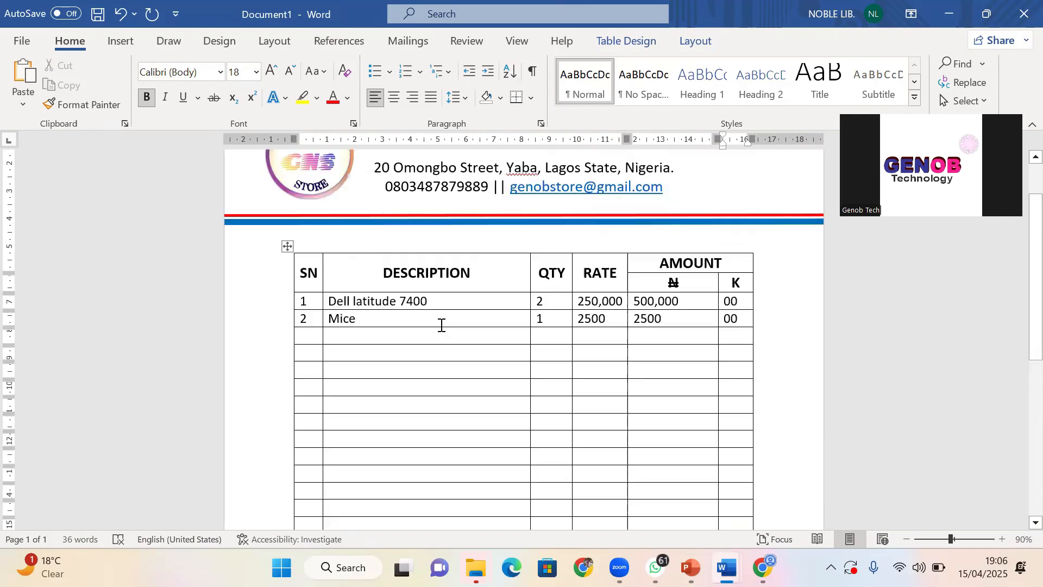
pyautogui.click(311, 244)
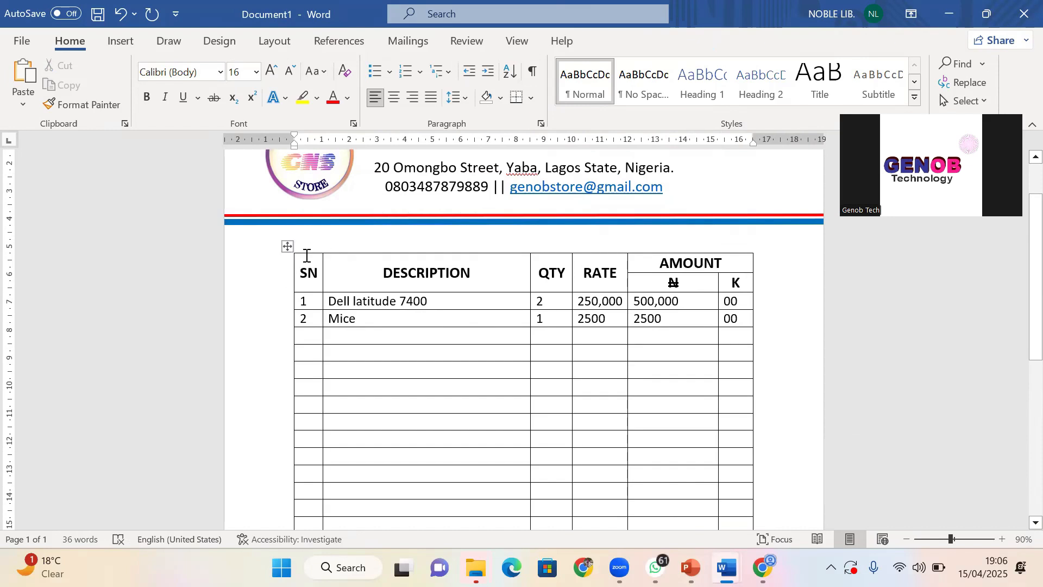
pyautogui.scroll(-5, 307, 255)
pyautogui.keyDown('ctrl'); pyautogui.scroll(-3, 312, 284); pyautogui.keyUp('ctrl')
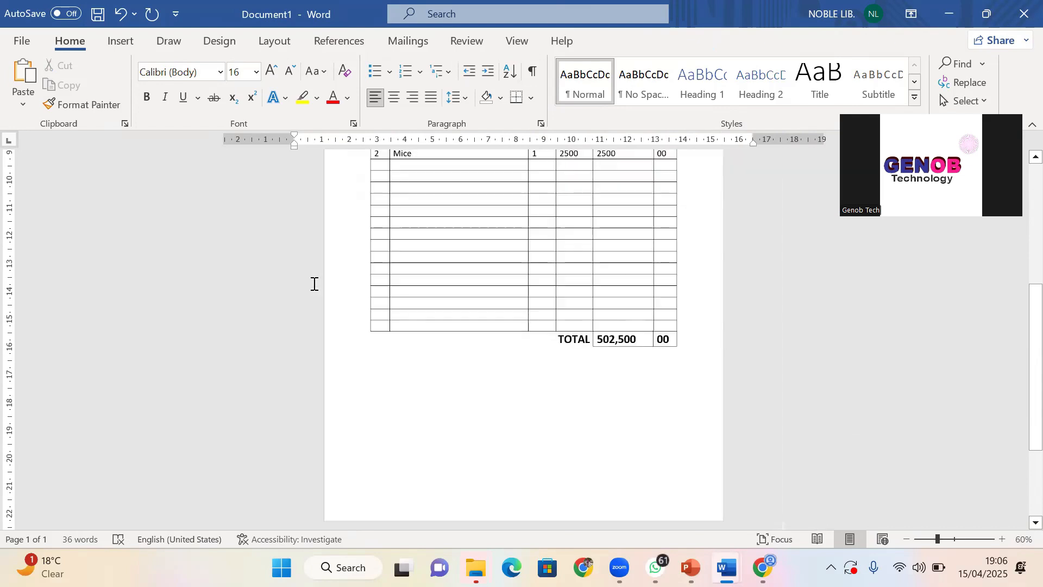
pyautogui.scroll(5, 314, 283)
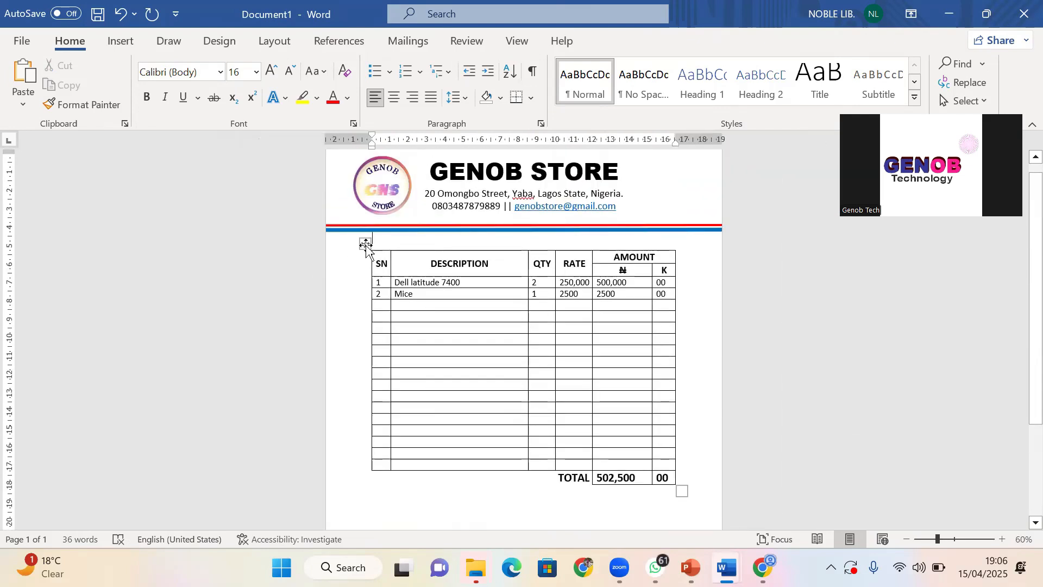
pyautogui.moveTo(364, 483)
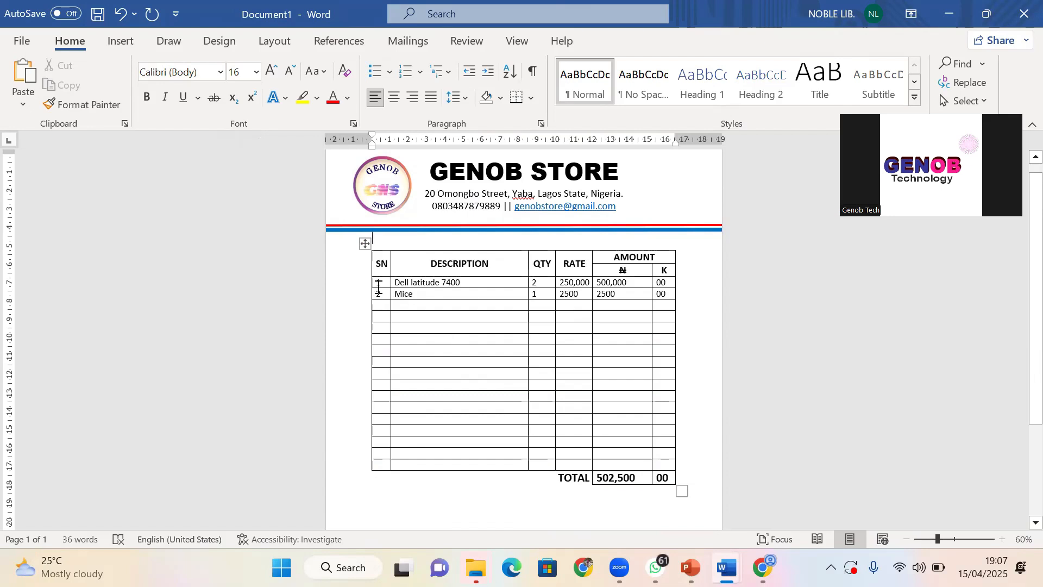
pyautogui.click(429, 336)
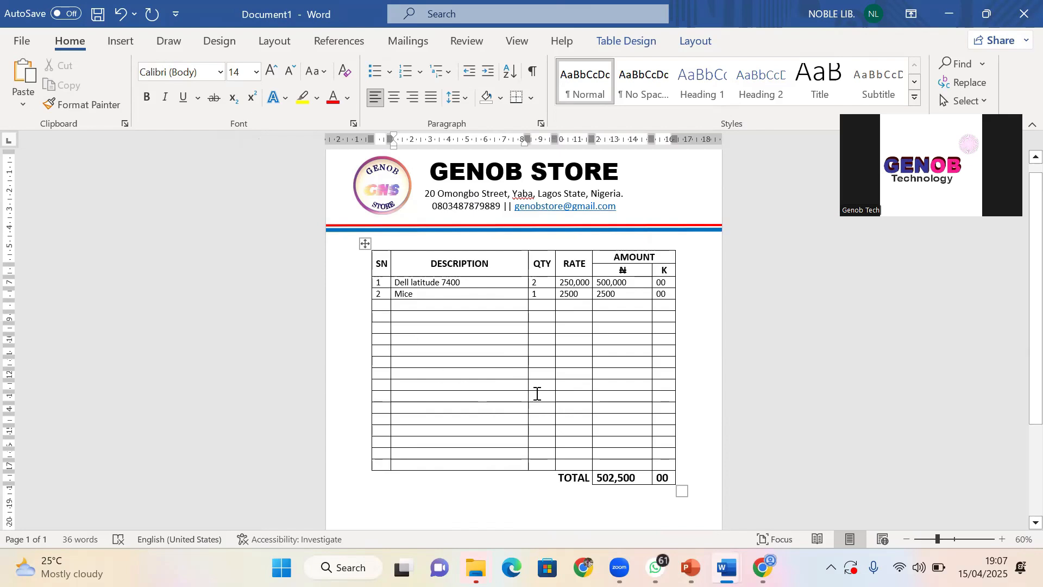
# Drag the invoice table down the page to leave space below the header
pyautogui.click(508, 379)
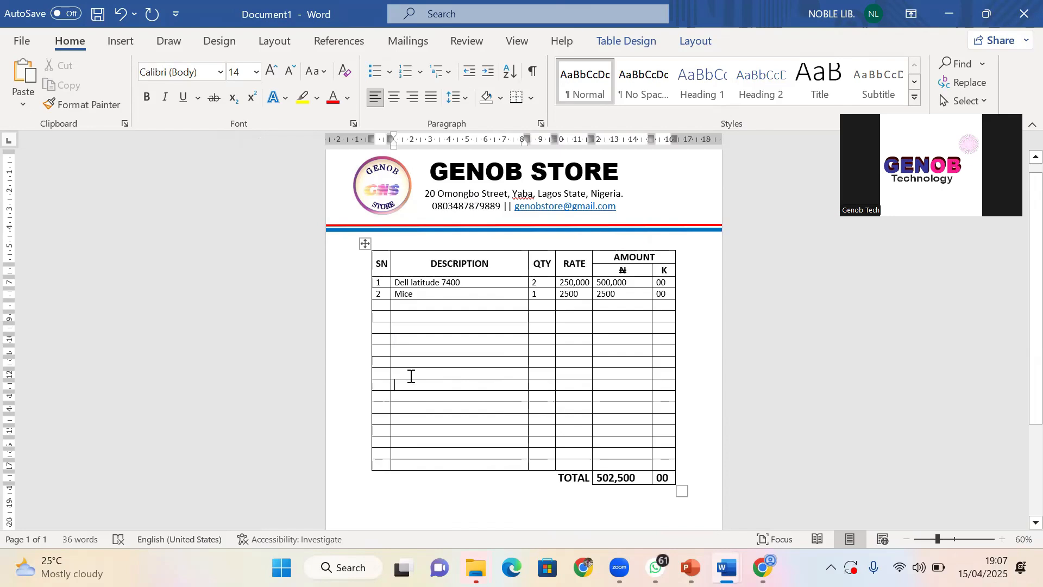
pyautogui.click(365, 246)
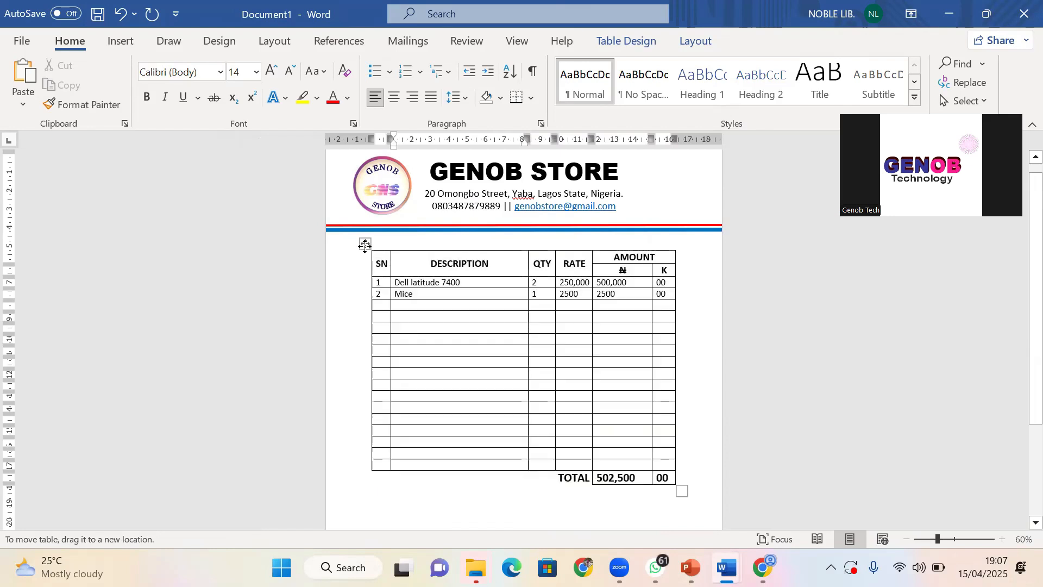
pyautogui.moveTo(365, 245); pyautogui.dragTo(353, 332)
pyautogui.scroll(-3, 362, 320)
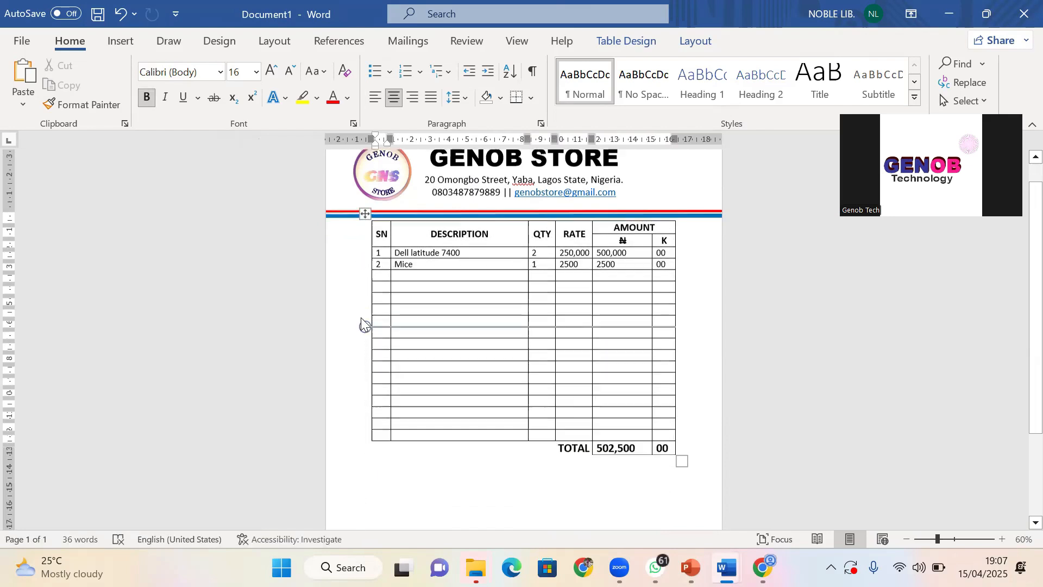
pyautogui.scroll(4, 362, 318)
pyautogui.scroll(1, 365, 244)
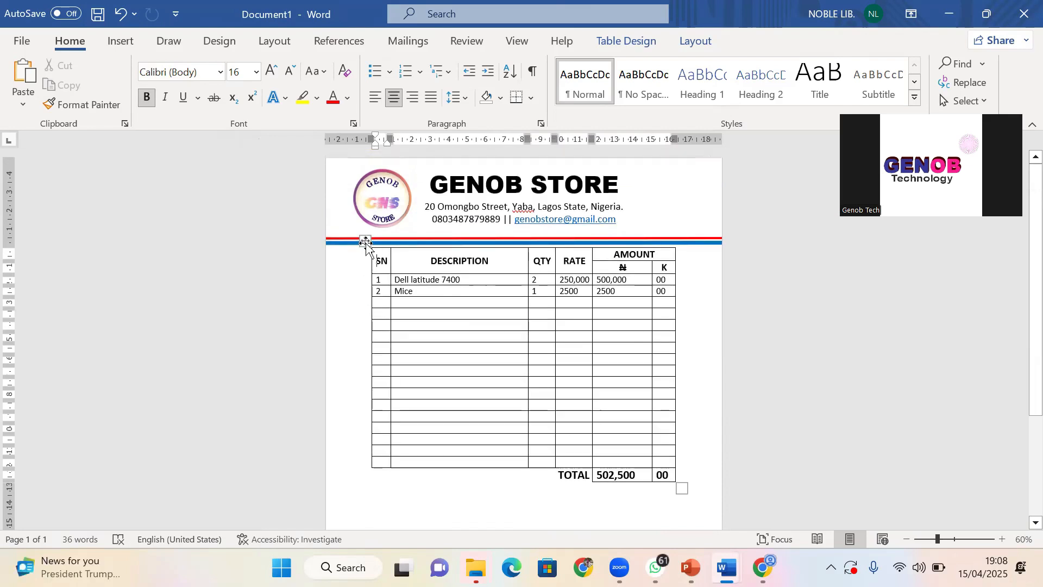
pyautogui.moveTo(365, 242); pyautogui.dragTo(363, 283)
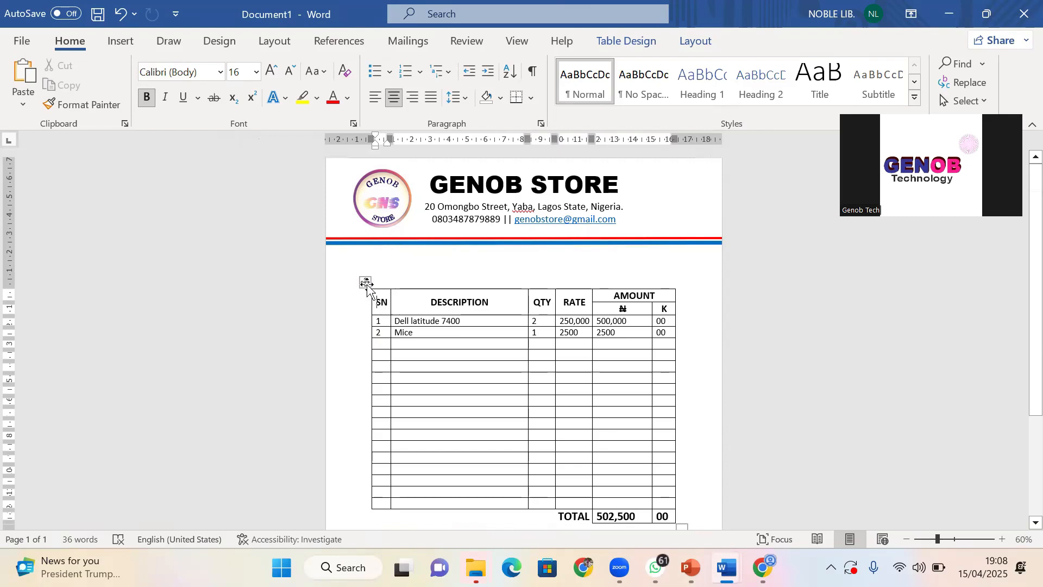
pyautogui.click(366, 283)
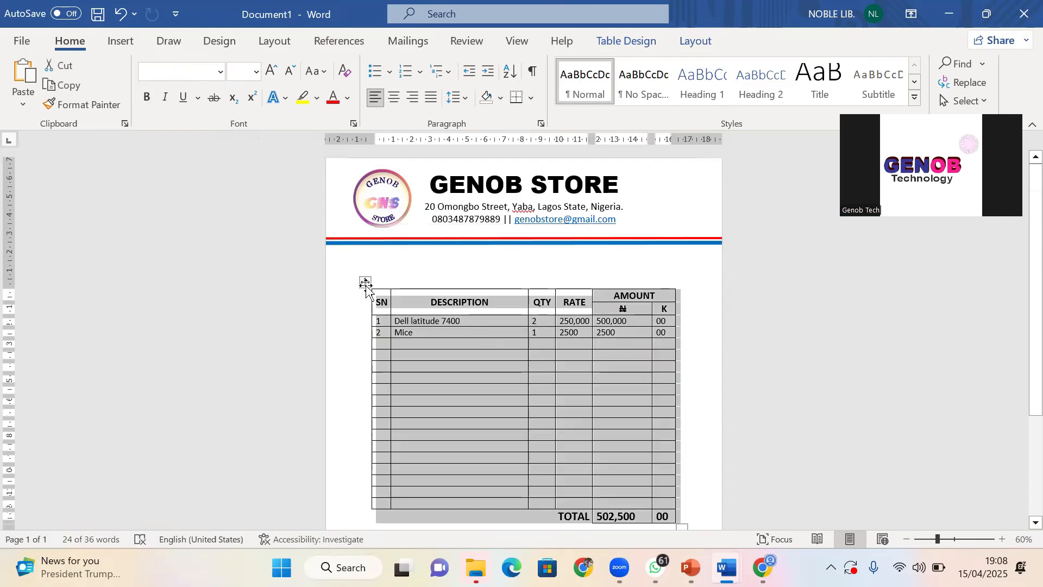
pyautogui.click(366, 284)
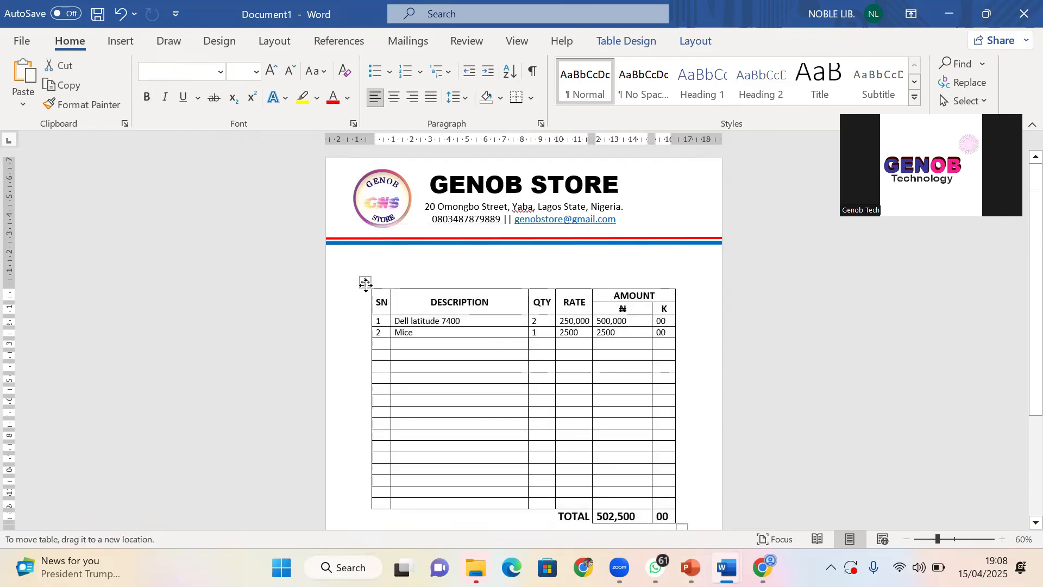
pyautogui.click(365, 283)
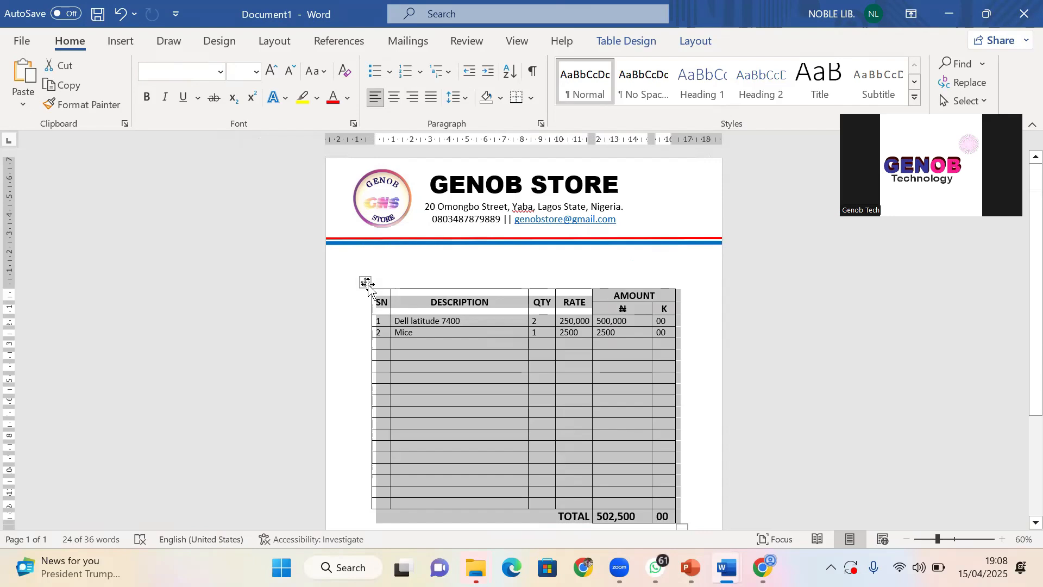
pyautogui.moveTo(367, 285); pyautogui.dragTo(366, 308)
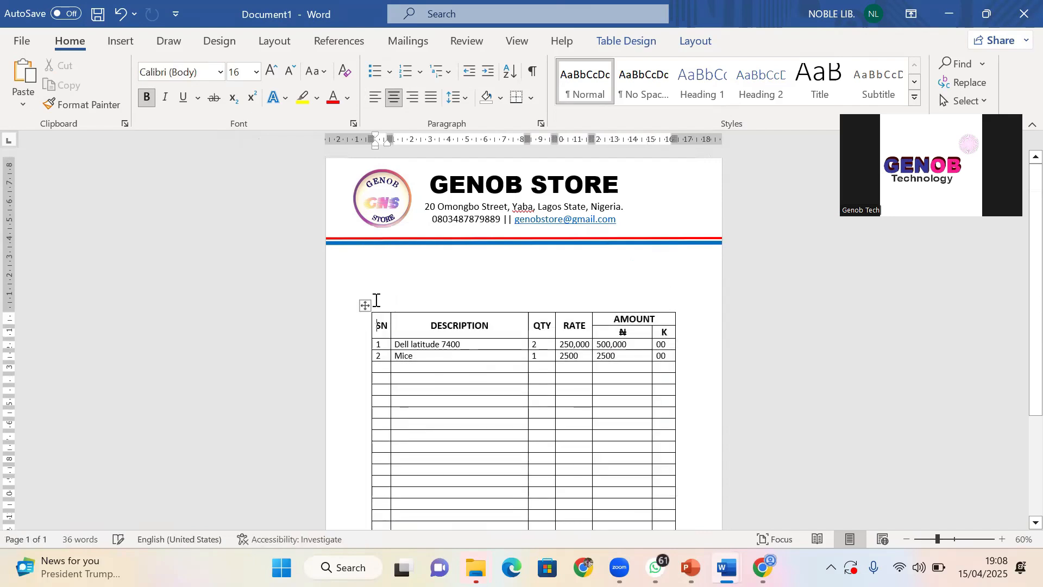
# Place the caret just below the header lines and bring up the Insert Table grid
pyautogui.click(385, 263)
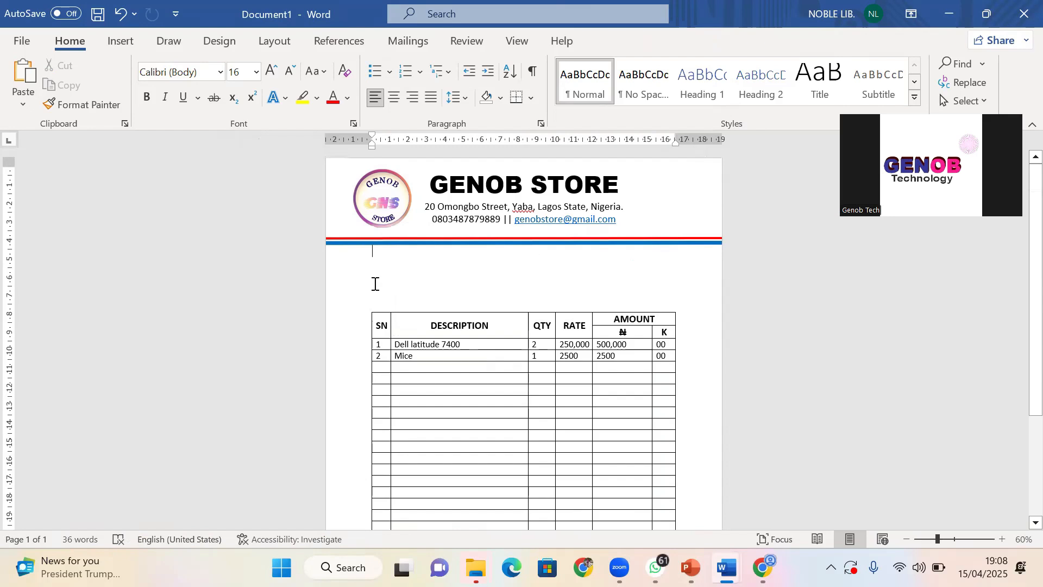
pyautogui.click(374, 270)
pyautogui.click(116, 45)
pyautogui.click(116, 82)
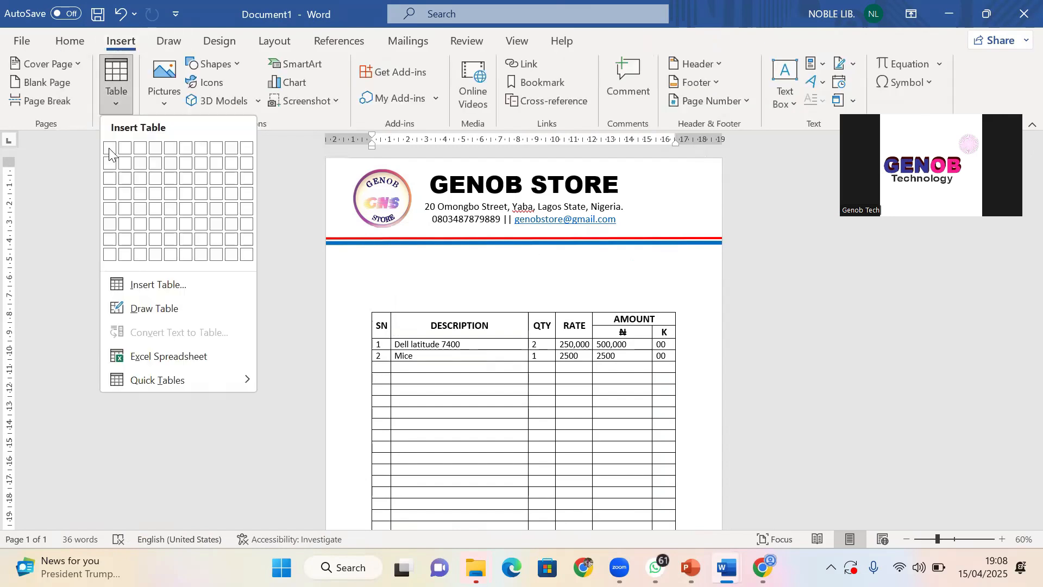
# Insert a one-column, three-row table and narrow it from its right edge
pyautogui.click(110, 179)
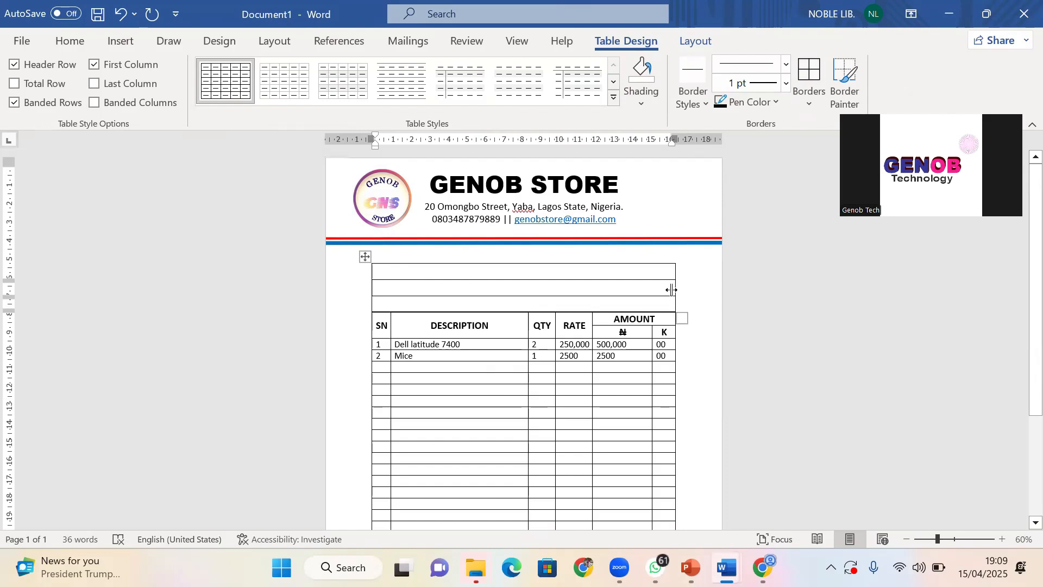
pyautogui.moveTo(672, 290); pyautogui.dragTo(520, 307)
pyautogui.moveTo(424, 274); pyautogui.dragTo(426, 306)
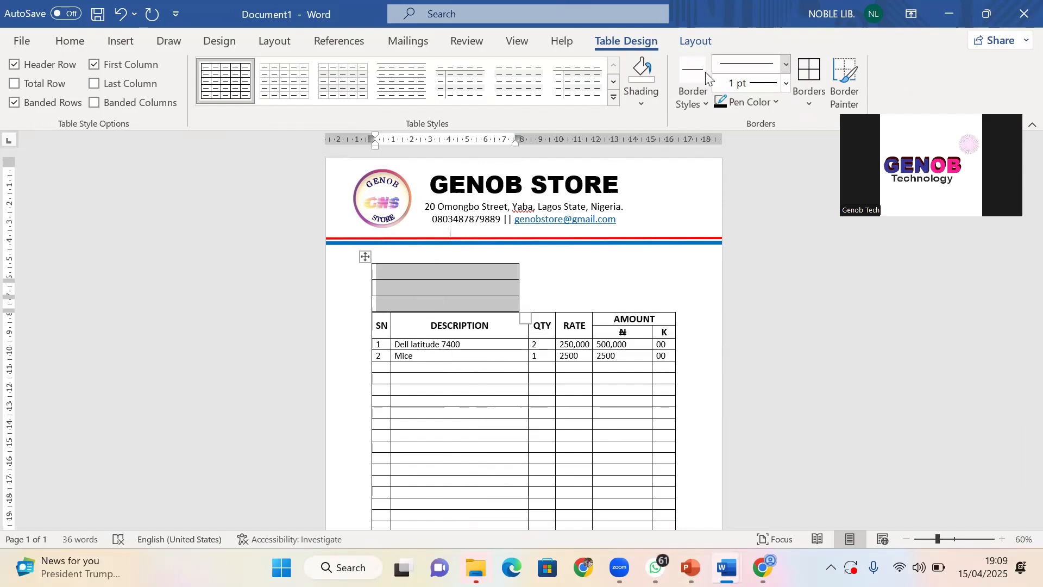
# Open Split Cells for the new table's selected cells, set to 2 columns and 3 rows
pyautogui.click(697, 42)
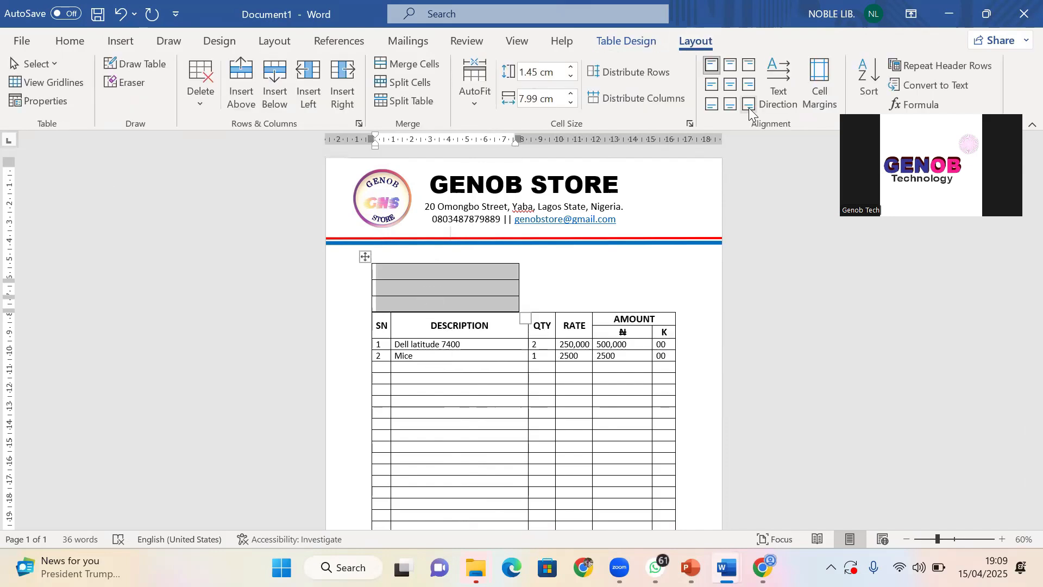
pyautogui.click(630, 42)
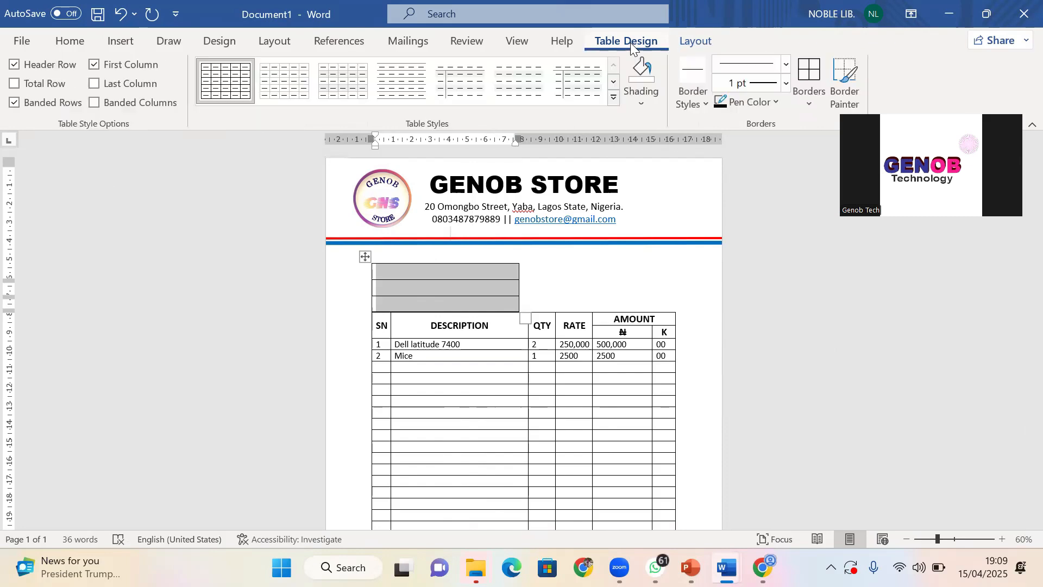
pyautogui.click(694, 43)
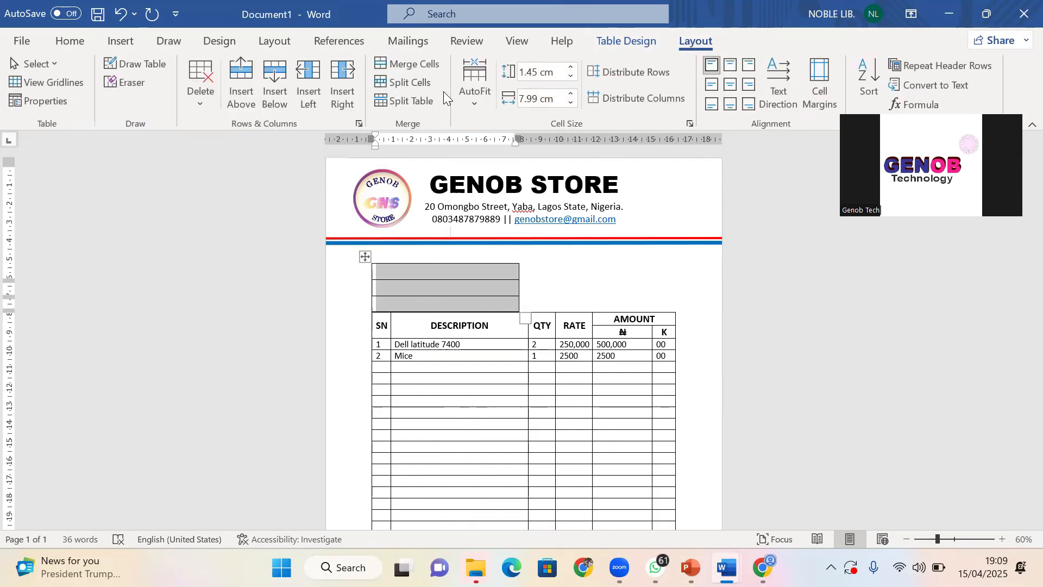
pyautogui.click(410, 83)
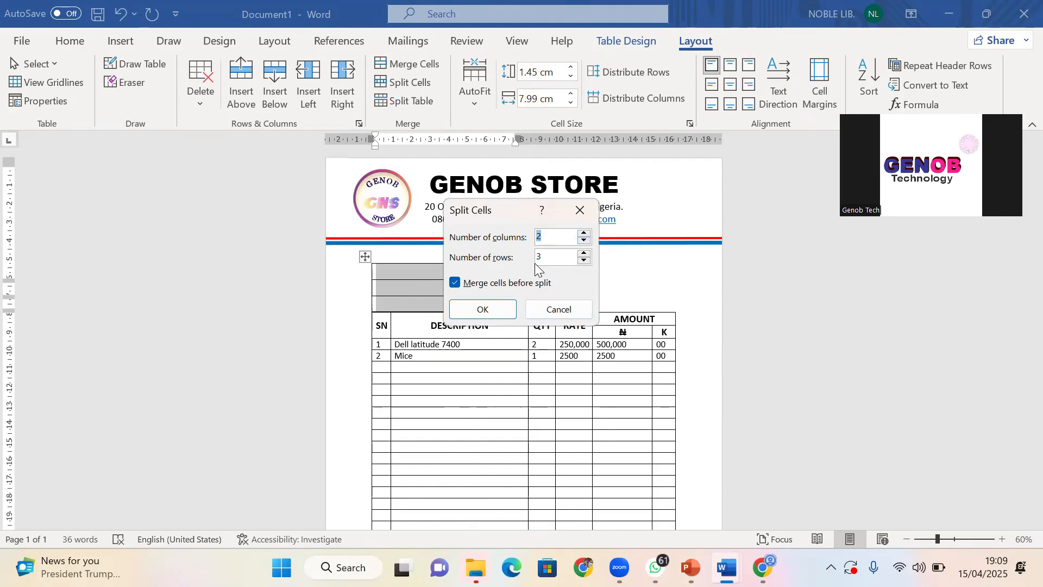
# Confirm the 2-column, 3-row split and reposition the invoice table below the small table
pyautogui.click(482, 307)
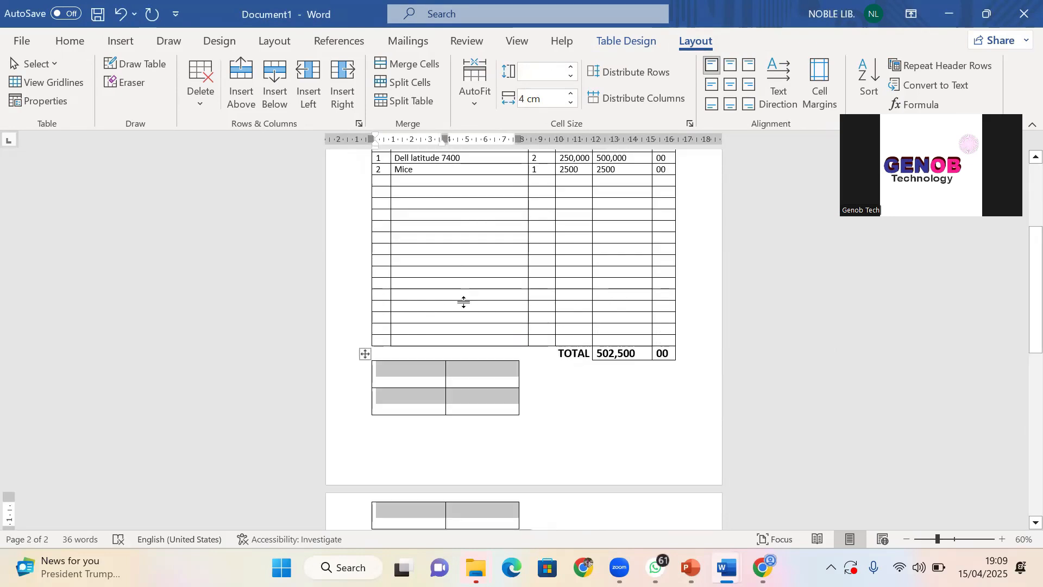
pyautogui.scroll(3, 462, 299)
pyautogui.scroll(2, 464, 300)
pyautogui.scroll(-3, 465, 301)
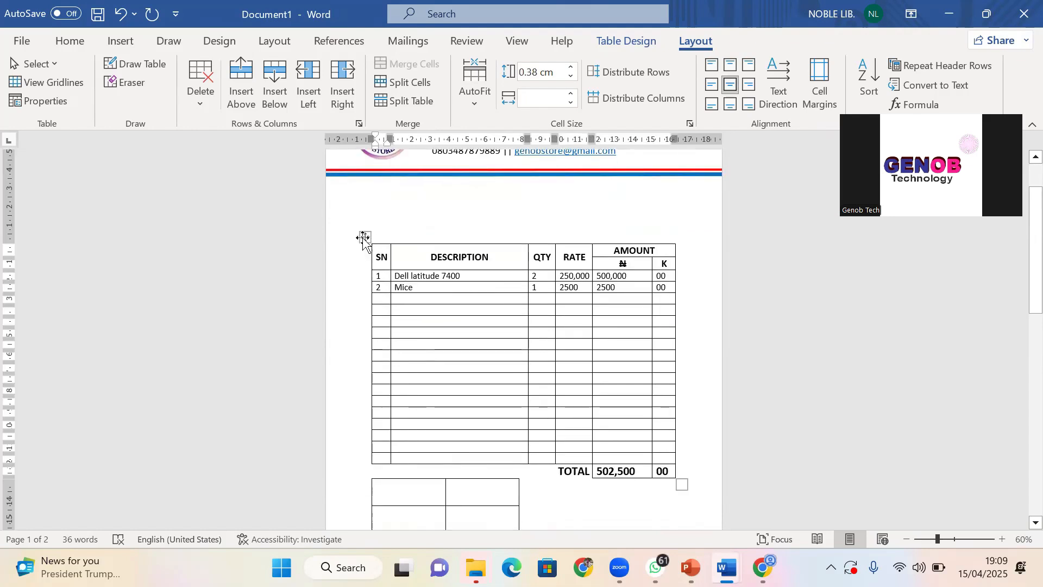
pyautogui.moveTo(364, 236); pyautogui.dragTo(370, 277)
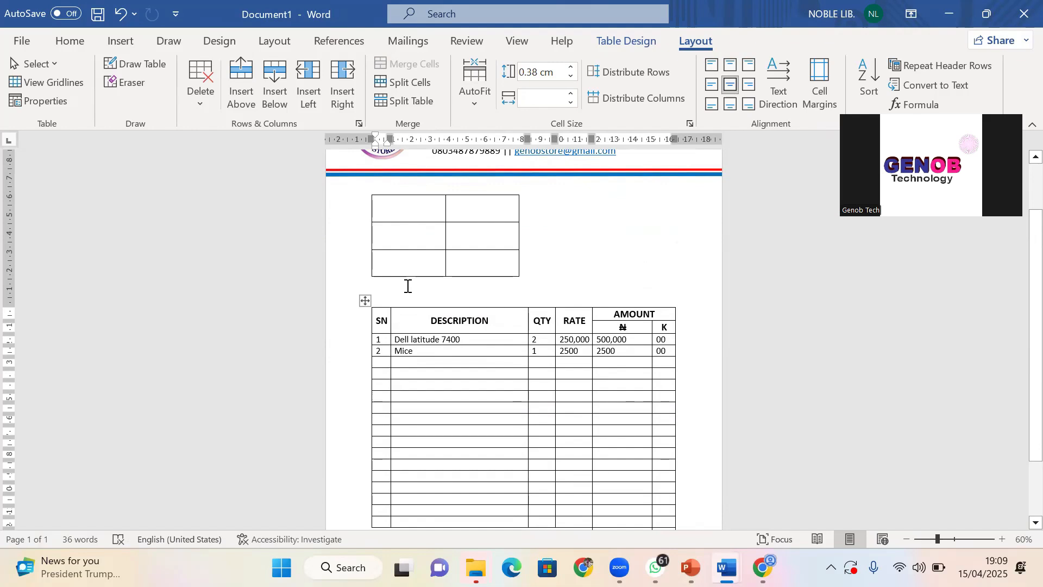
pyautogui.scroll(1, 408, 286)
pyautogui.click(363, 322)
pyautogui.moveTo(363, 321); pyautogui.dragTo(364, 308)
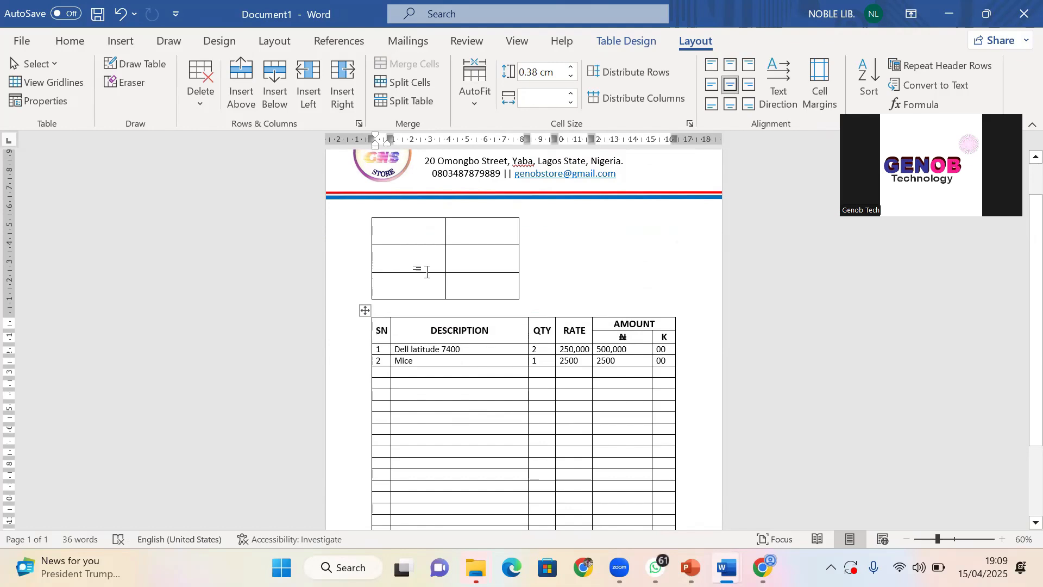
# Shorten the small table's second and last rows
pyautogui.moveTo(427, 273); pyautogui.dragTo(422, 233)
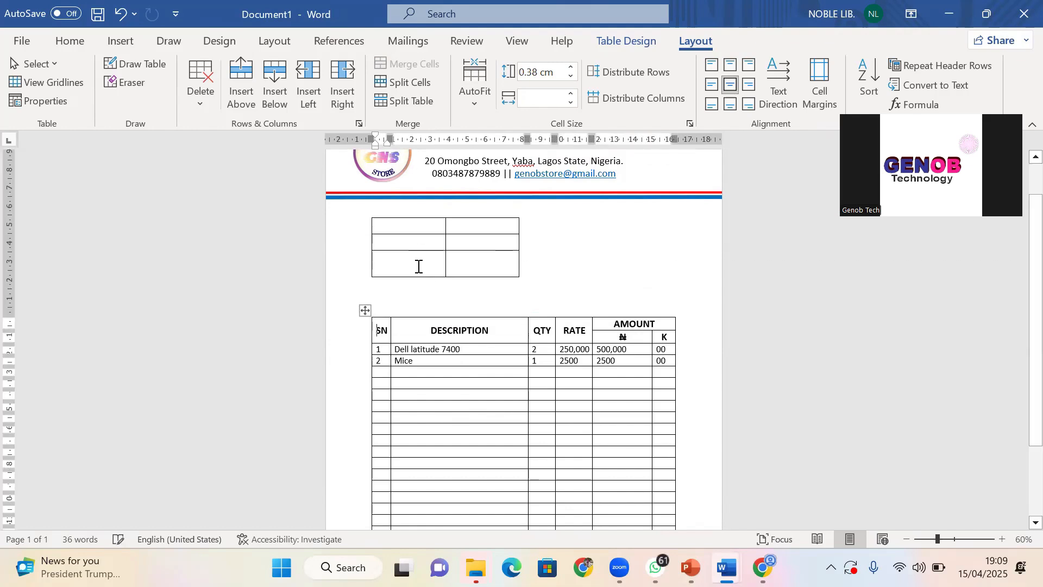
pyautogui.moveTo(419, 277); pyautogui.dragTo(421, 267)
pyautogui.keyDown('ctrl'); pyautogui.scroll(4, 416, 280); pyautogui.keyUp('ctrl')
# Adjust the small table's first row height and narrow its first column
pyautogui.scroll(3, 410, 284)
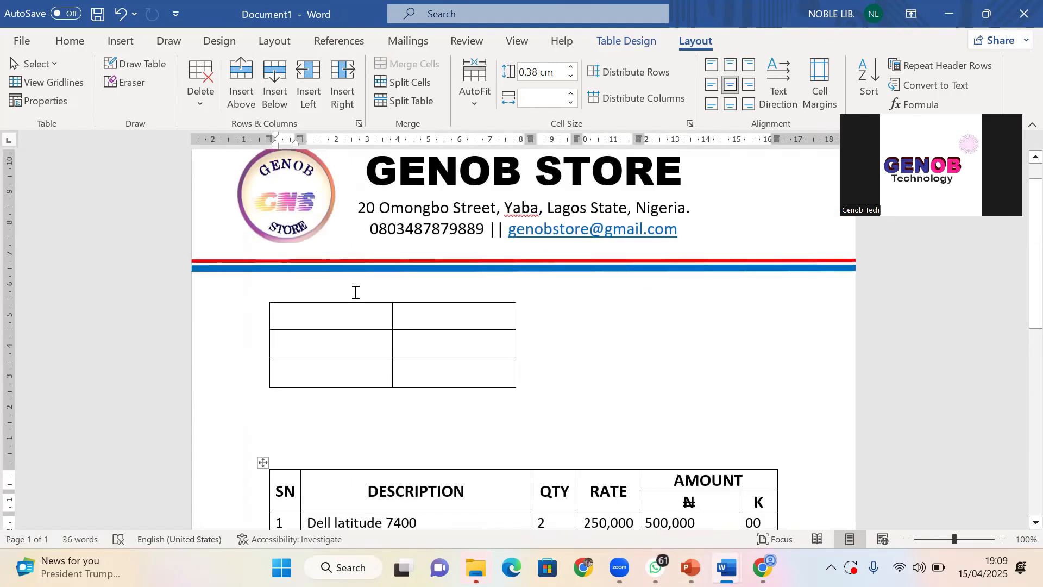
pyautogui.moveTo(341, 329); pyautogui.dragTo(344, 319)
pyautogui.click(392, 350)
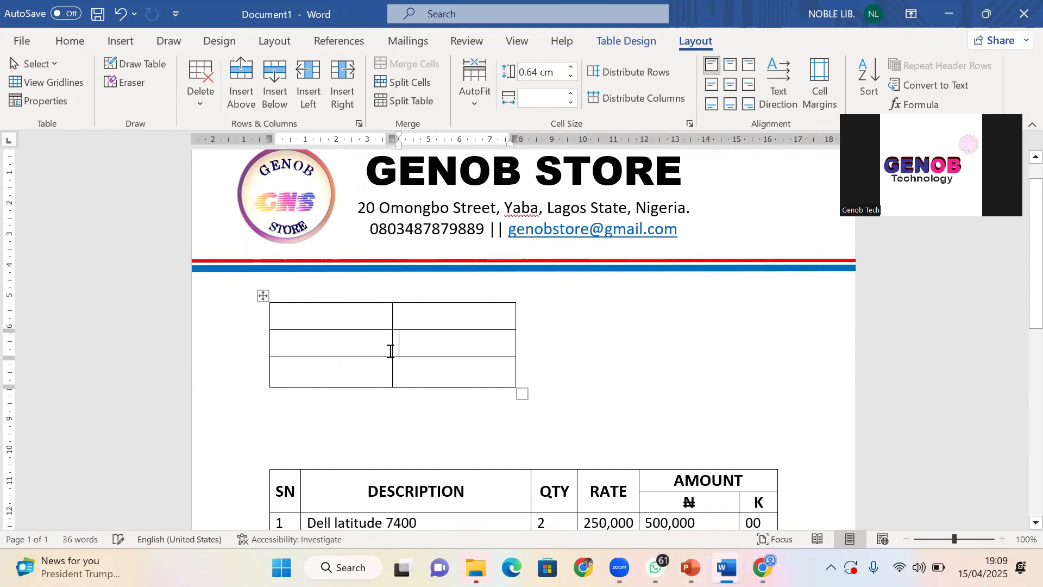
pyautogui.moveTo(392, 350); pyautogui.dragTo(346, 352)
# Reduce the small table's font size to 12
pyautogui.click(69, 41)
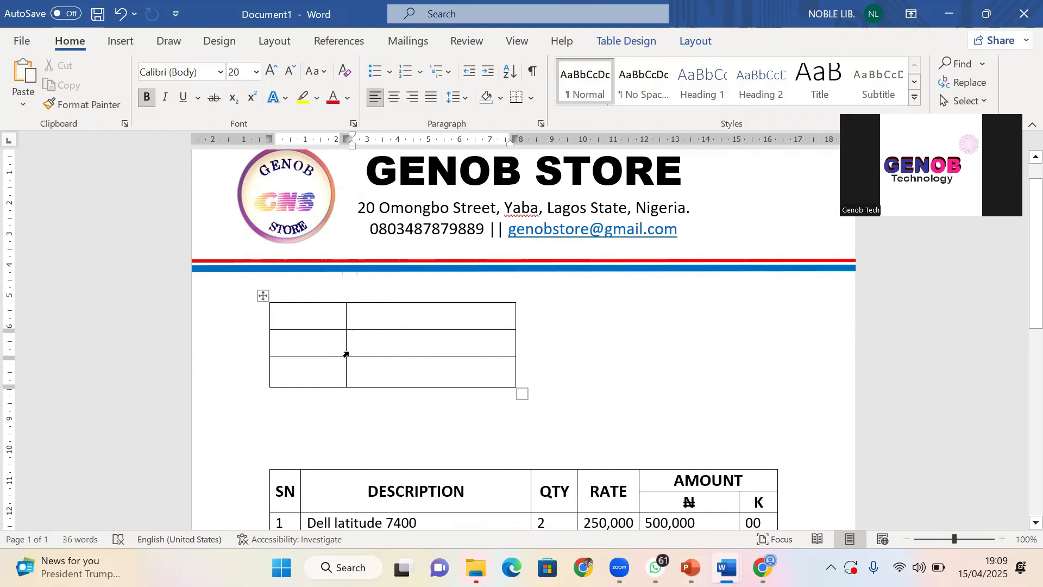
pyautogui.click(337, 326)
pyautogui.moveTo(321, 318); pyautogui.dragTo(346, 375)
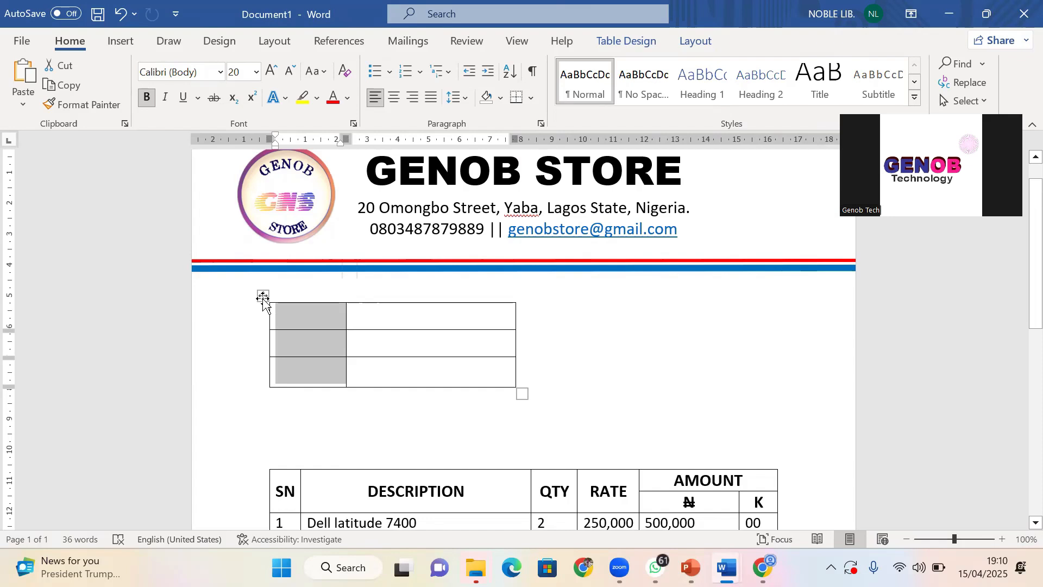
pyautogui.click(263, 297)
pyautogui.click(285, 76)
pyautogui.click(286, 76)
pyautogui.click(286, 76)
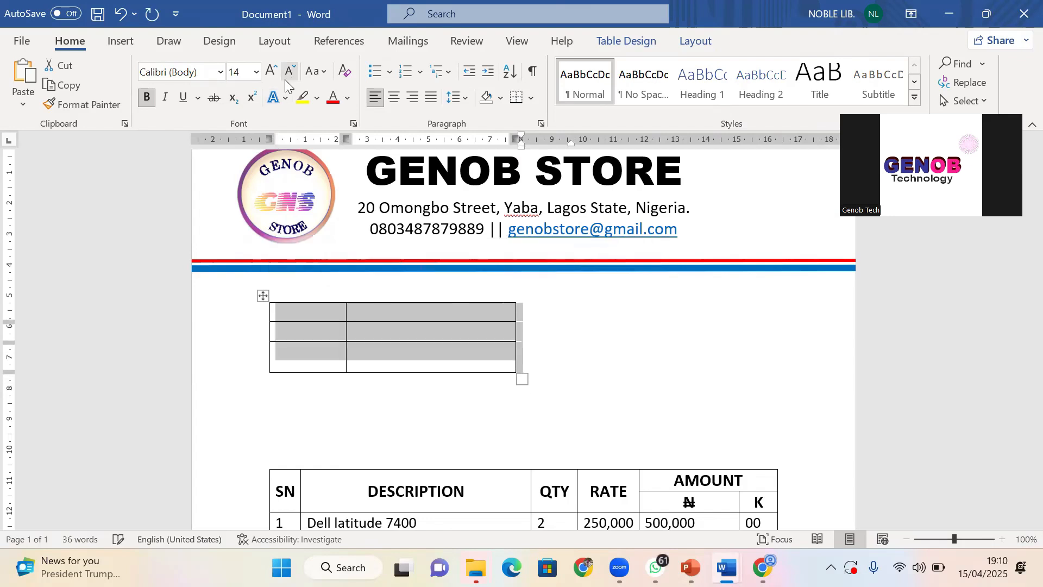
pyautogui.click(285, 79)
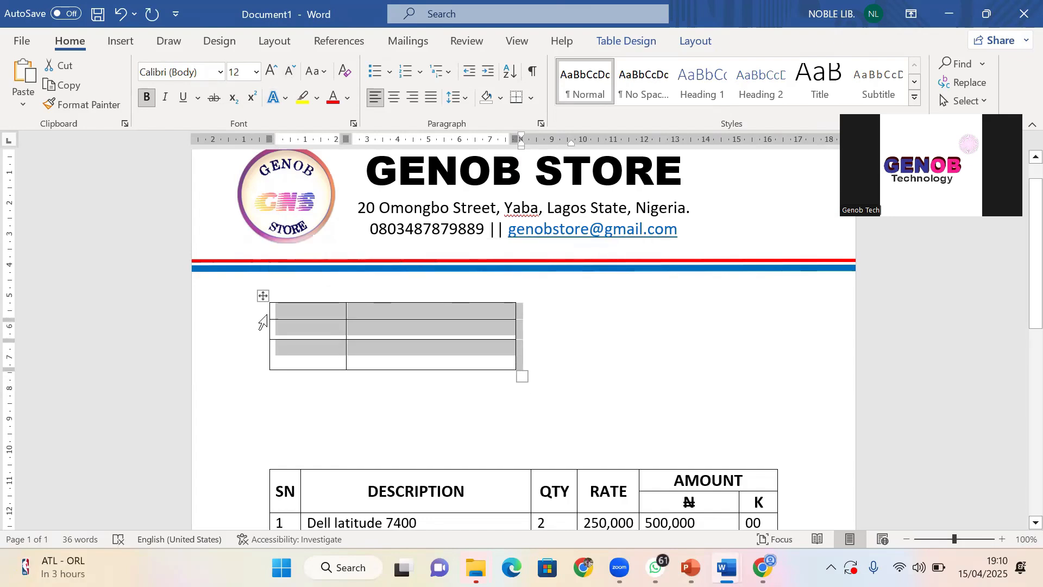
# Drag the invoice table up so it sits just below the small table
pyautogui.click(281, 468)
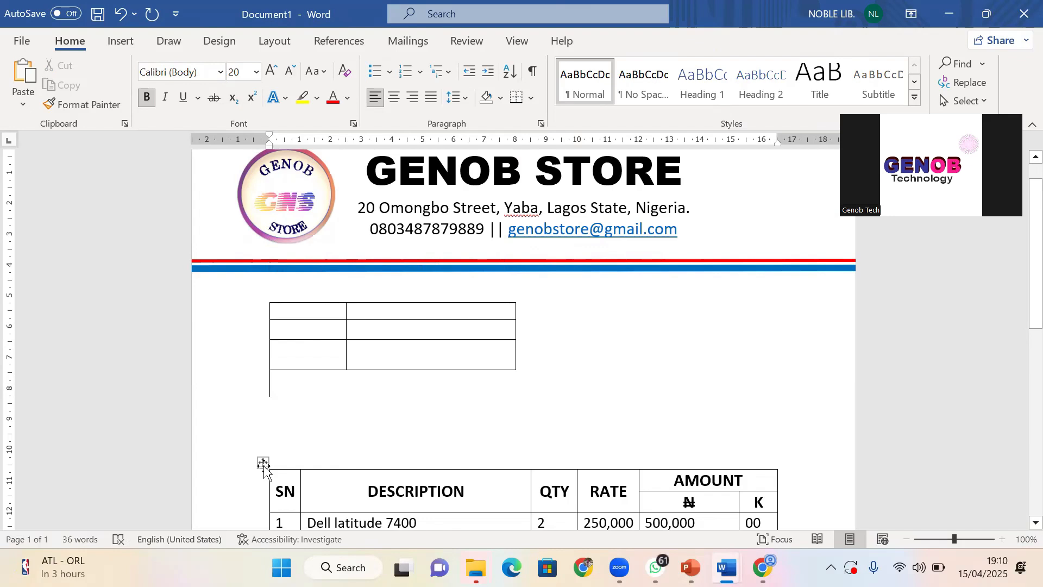
pyautogui.moveTo(264, 466); pyautogui.dragTo(265, 421)
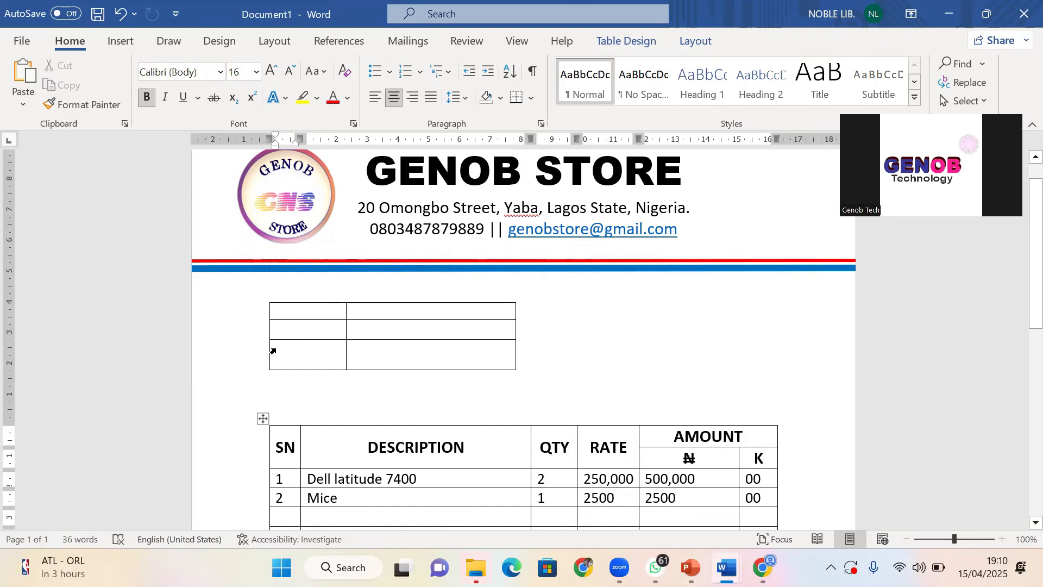
pyautogui.click(318, 356)
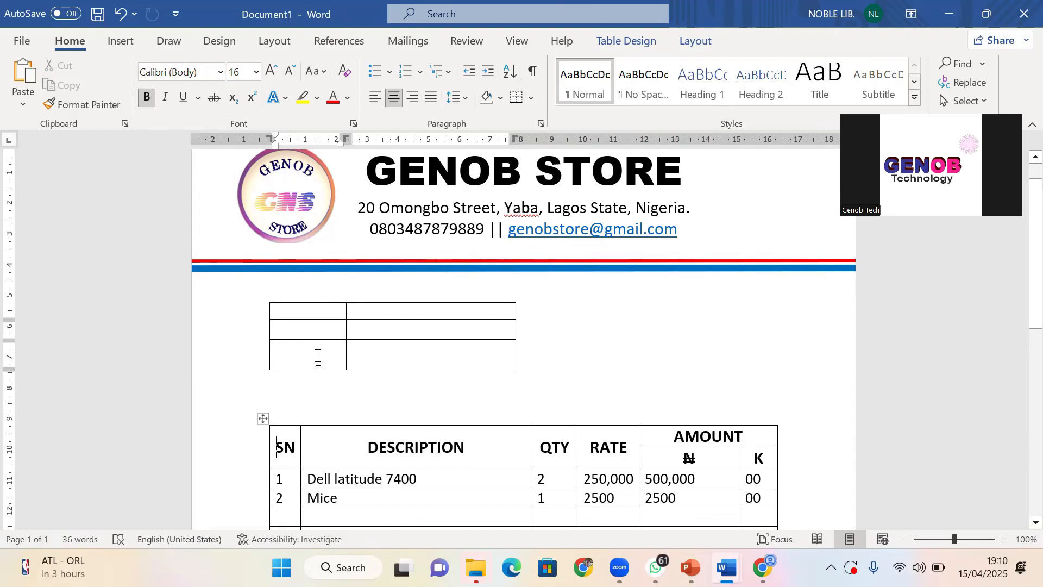
pyautogui.click(263, 419)
pyautogui.moveTo(265, 403); pyautogui.dragTo(263, 382)
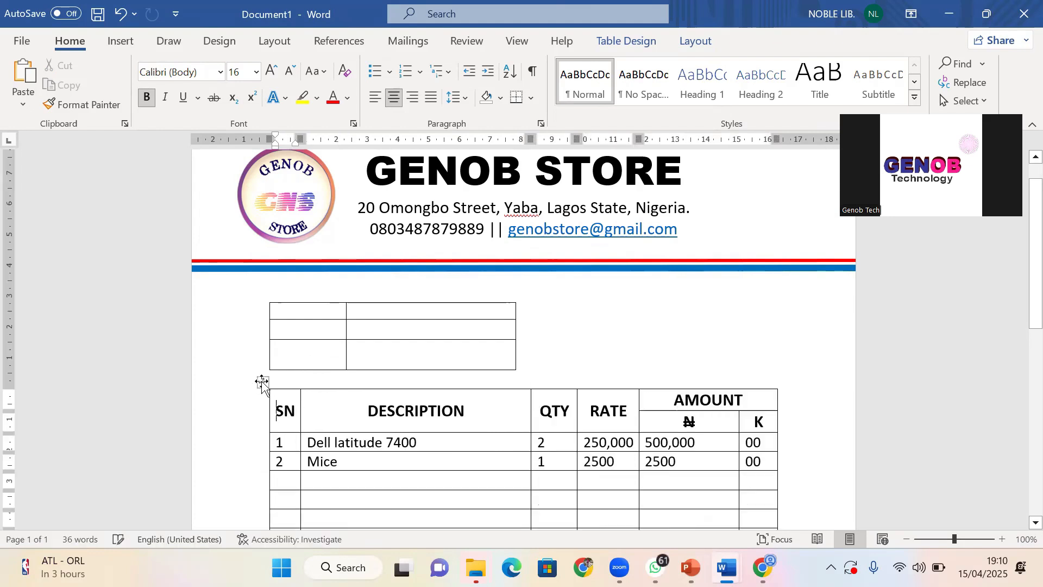
pyautogui.click(305, 308)
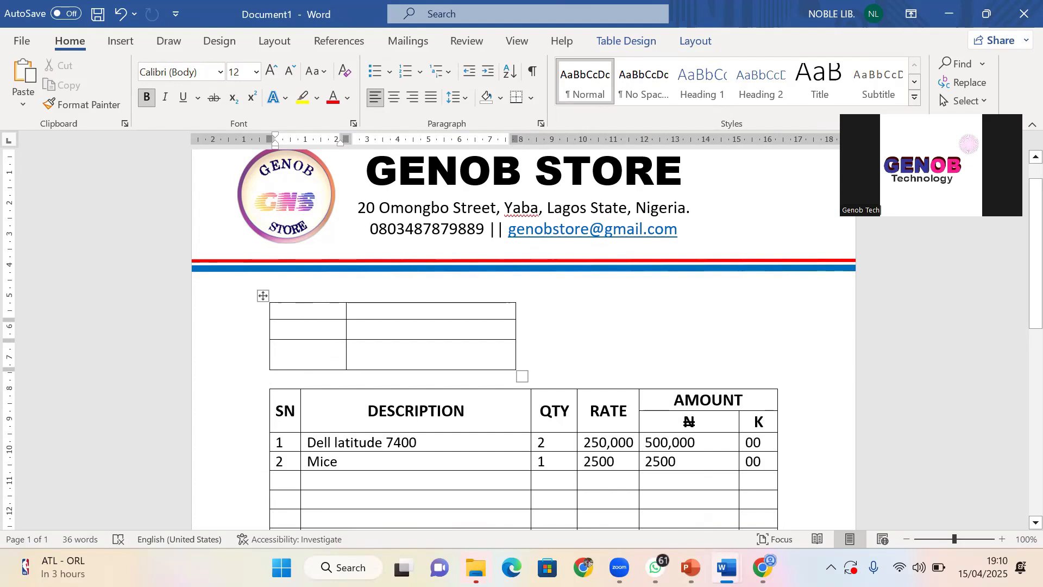
pyautogui.write('a')
pyautogui.press('BackSpace')
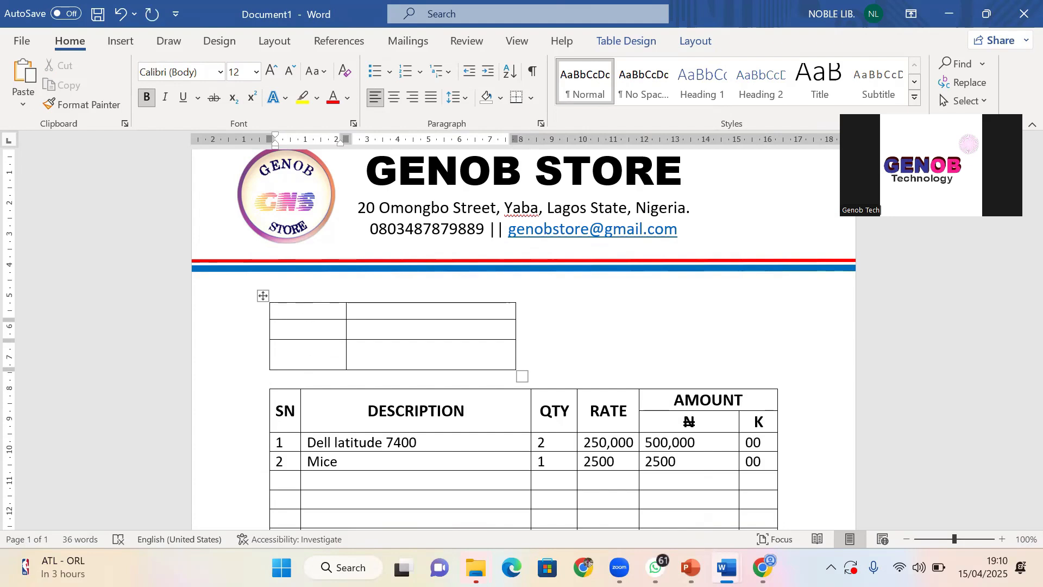
# Type 'Customer's Details' on the empty line above the small table
pyautogui.click(292, 288)
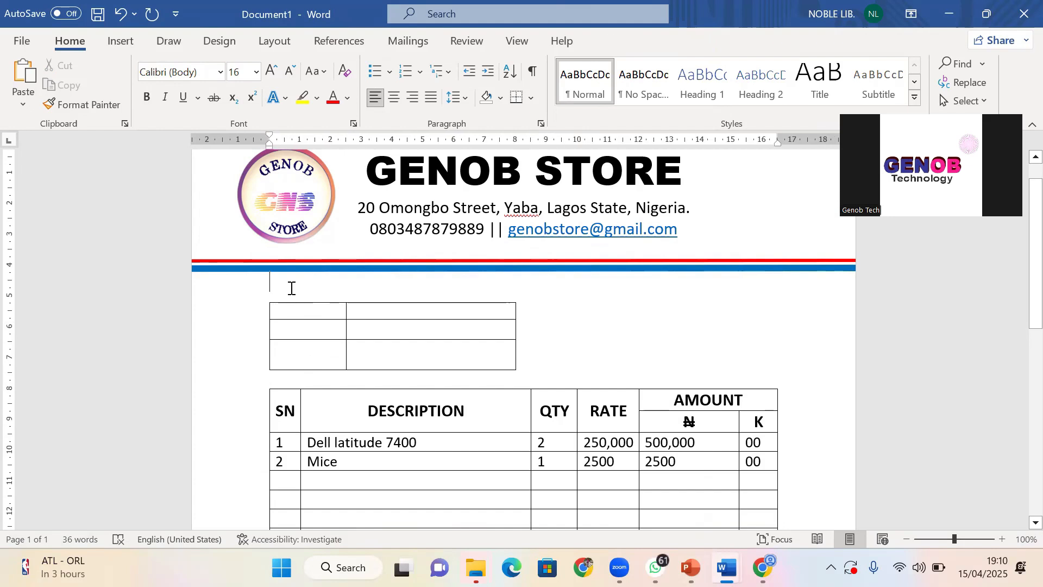
pyautogui.write('CUS')
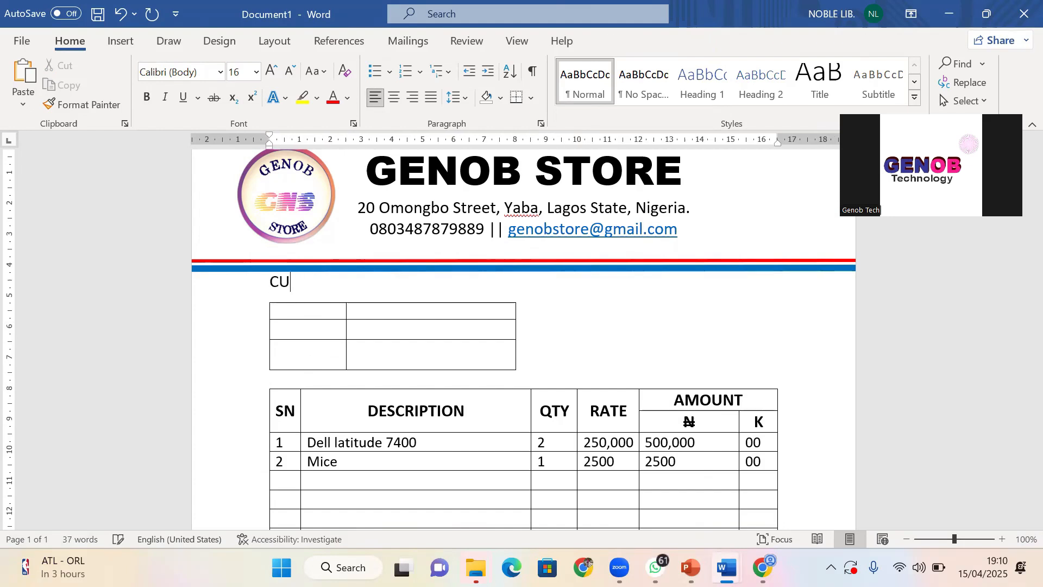
pyautogui.press('BackSpace')
pyautogui.write('ustom')
pyautogui.write('er')
pyautogui.write("'s")
pyautogui.write(' D')
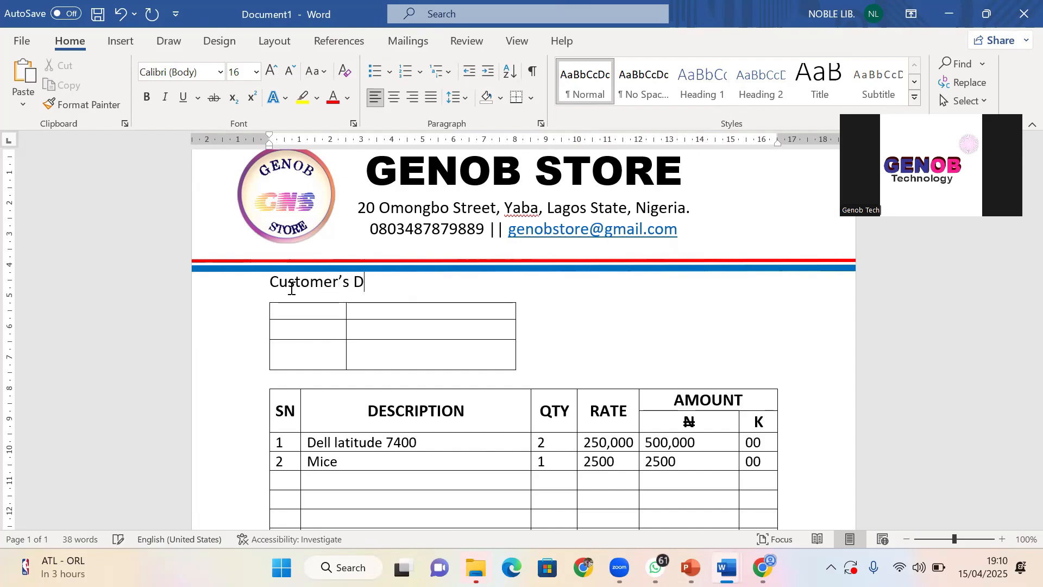
pyautogui.write('etails')
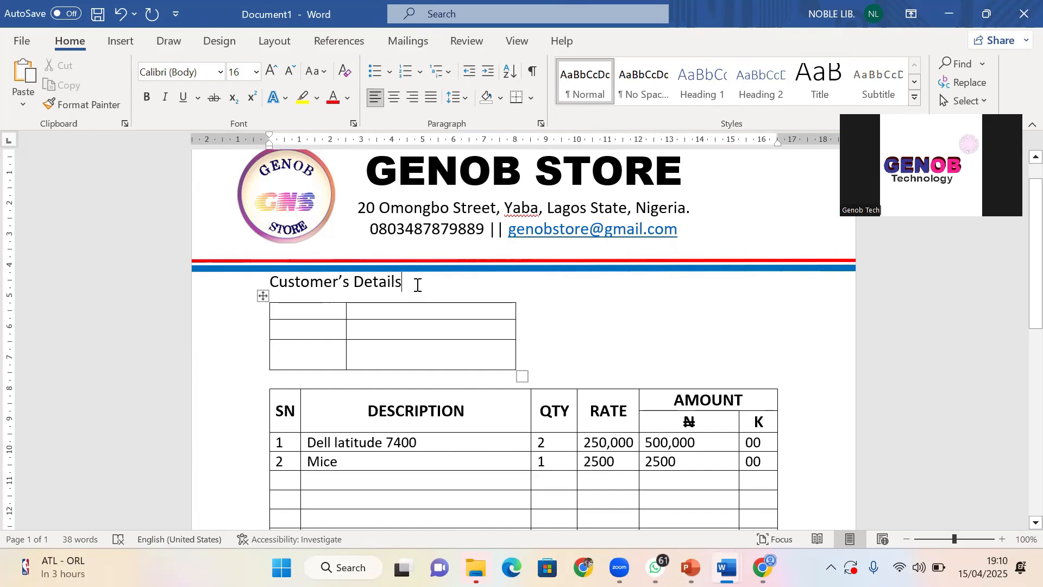
# Make the heading bold and remove the space after its paragraph
pyautogui.moveTo(418, 284); pyautogui.dragTo(287, 287)
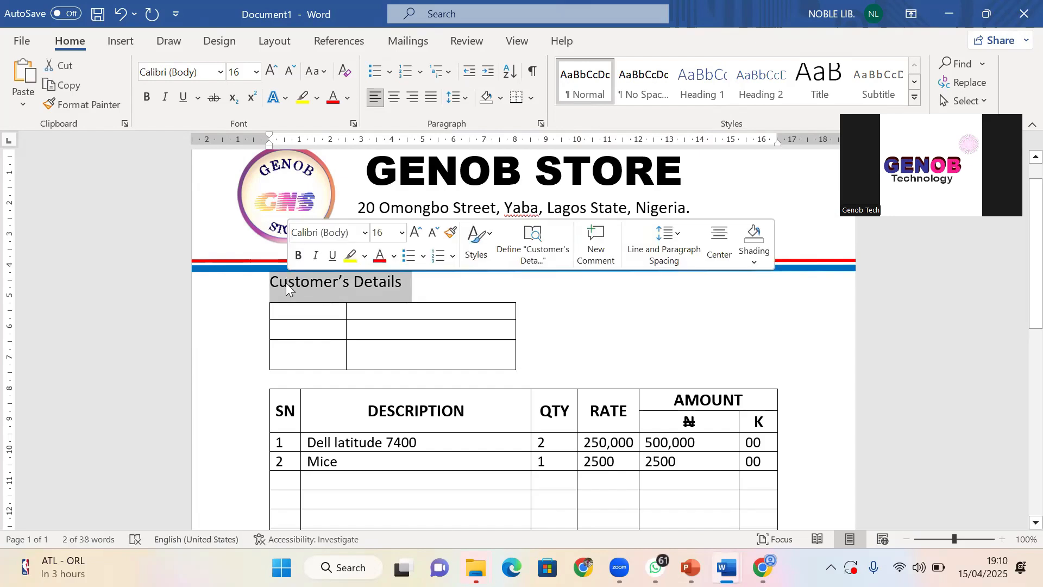
pyautogui.hotkey('ctrl', 'b')
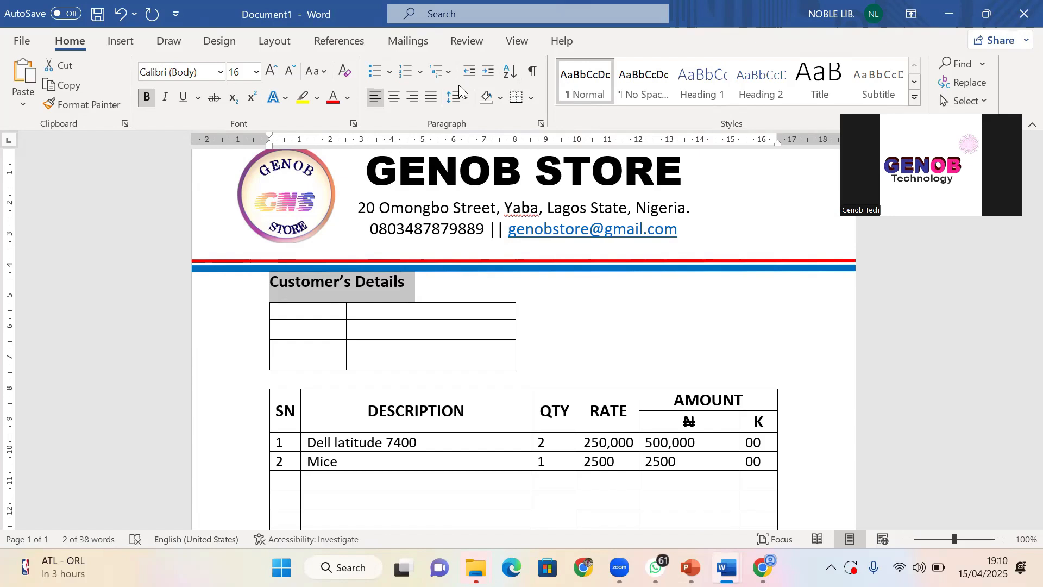
pyautogui.click(465, 98)
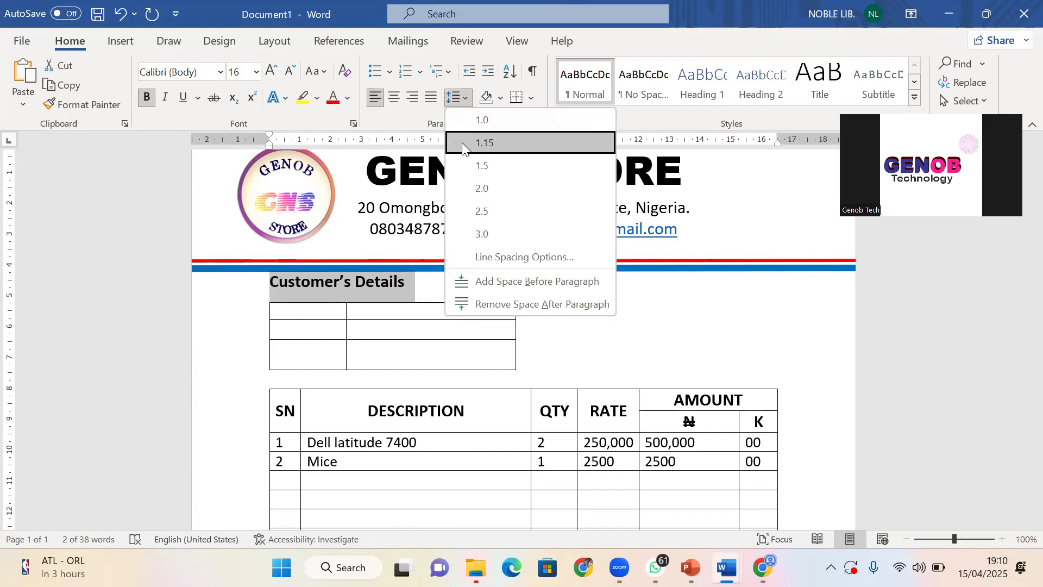
pyautogui.click(501, 308)
pyautogui.click(344, 349)
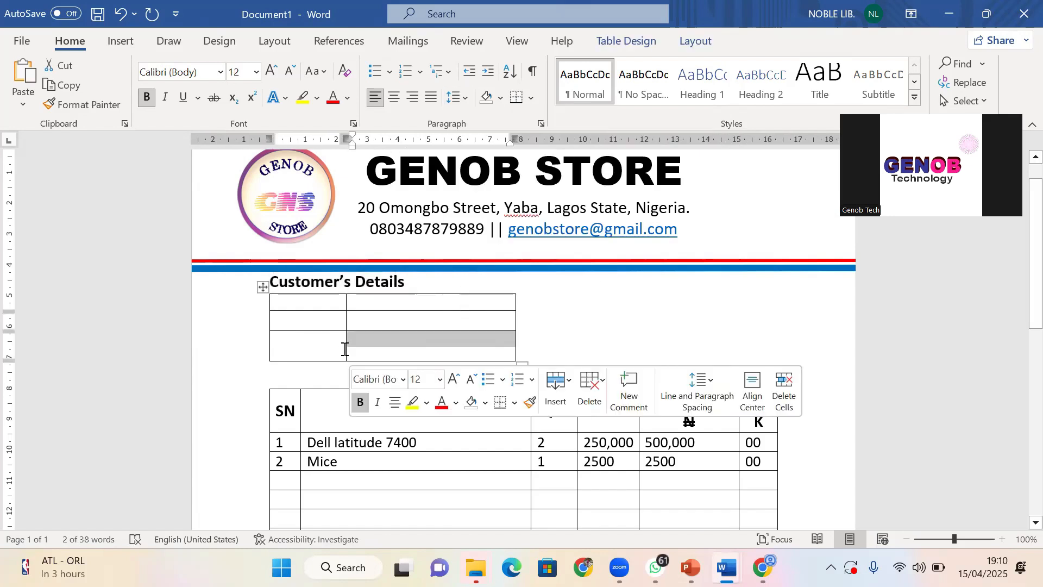
pyautogui.click(280, 294)
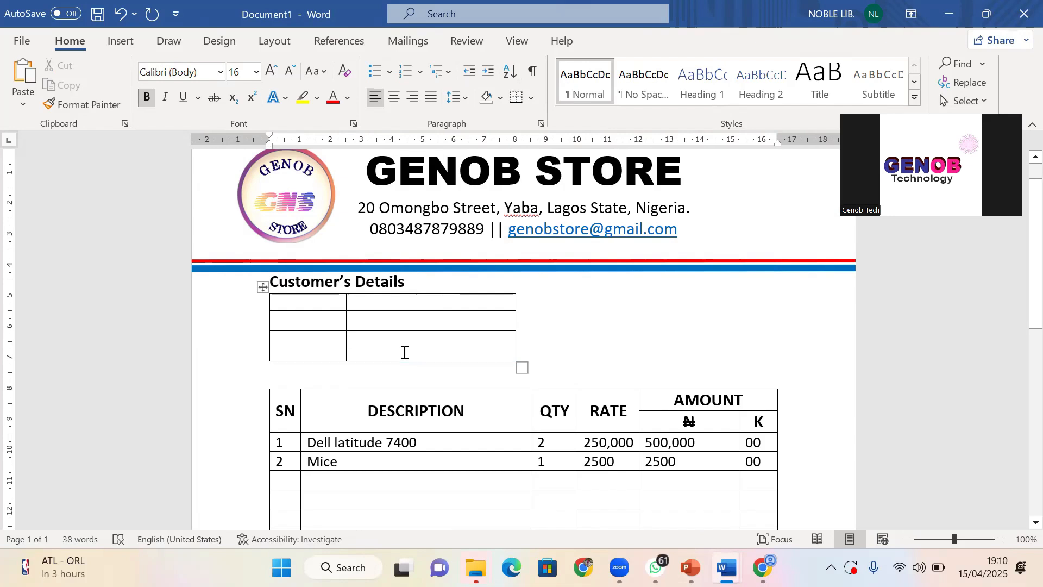
# Narrow the customer table from its right edge and narrow its first column
pyautogui.click(502, 326)
pyautogui.moveTo(502, 326); pyautogui.dragTo(500, 327)
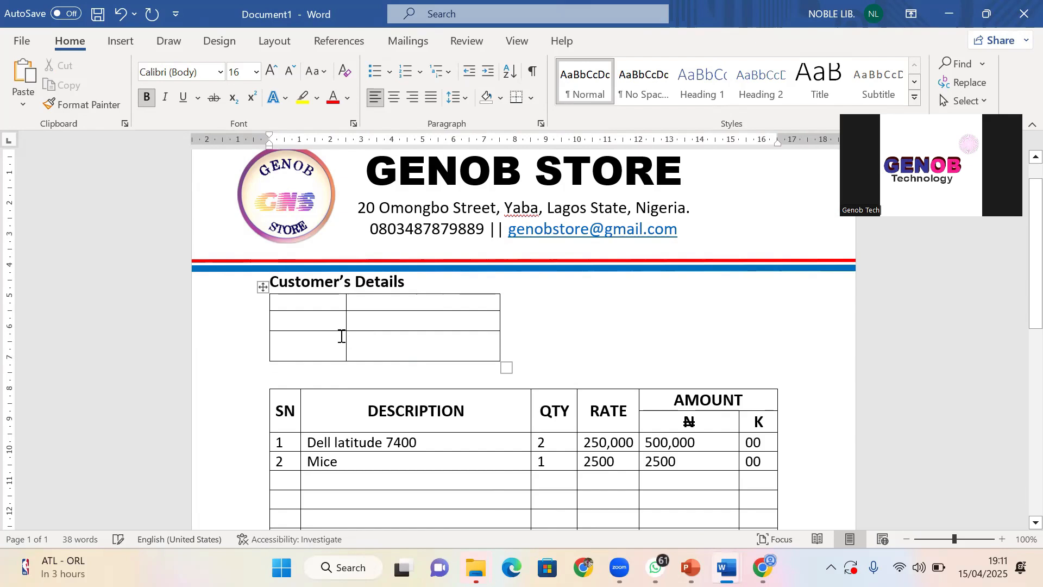
pyautogui.moveTo(344, 325); pyautogui.dragTo(324, 328)
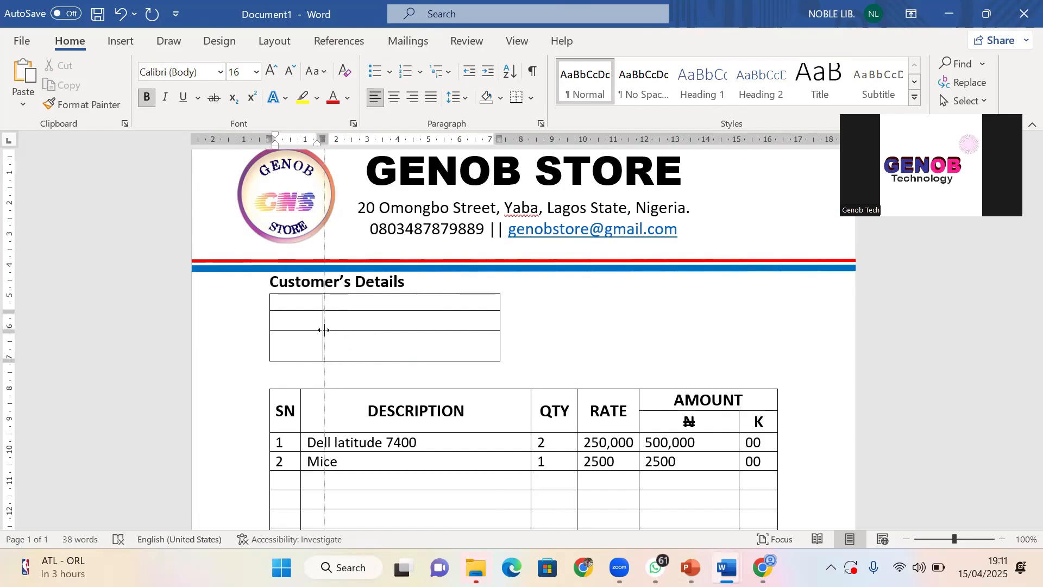
# Label the first-column cells Name, Address and Sign
pyautogui.click(293, 306)
pyautogui.write('na')
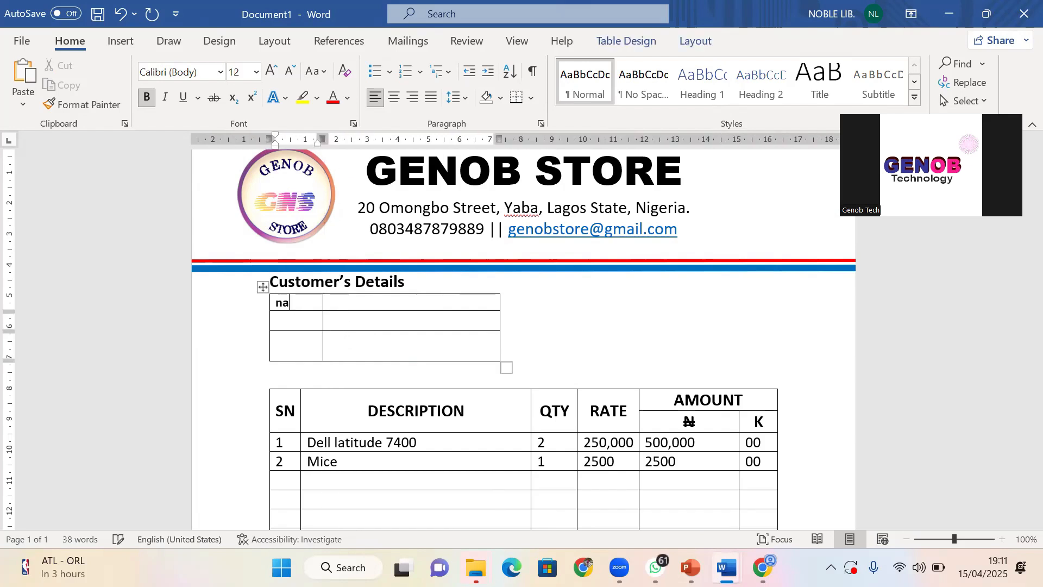
pyautogui.press('BackSpace')
pyautogui.write('Name')
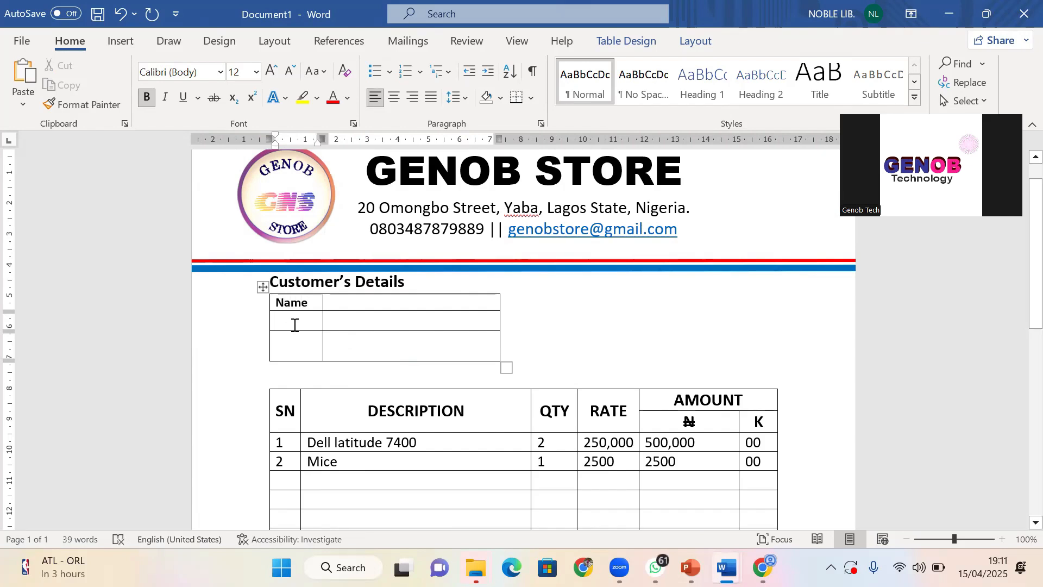
pyautogui.write('Ad')
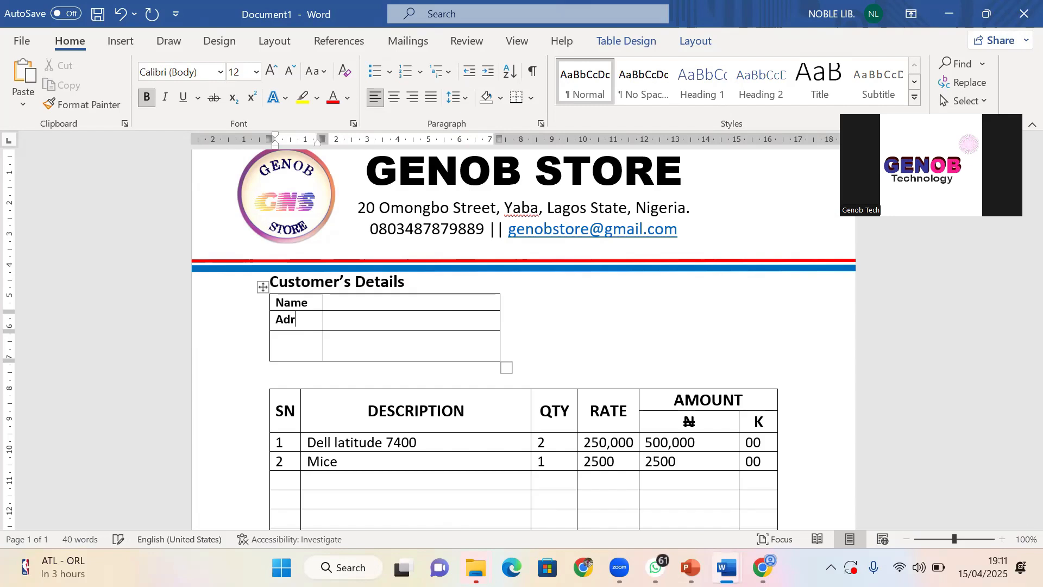
pyautogui.write('dress')
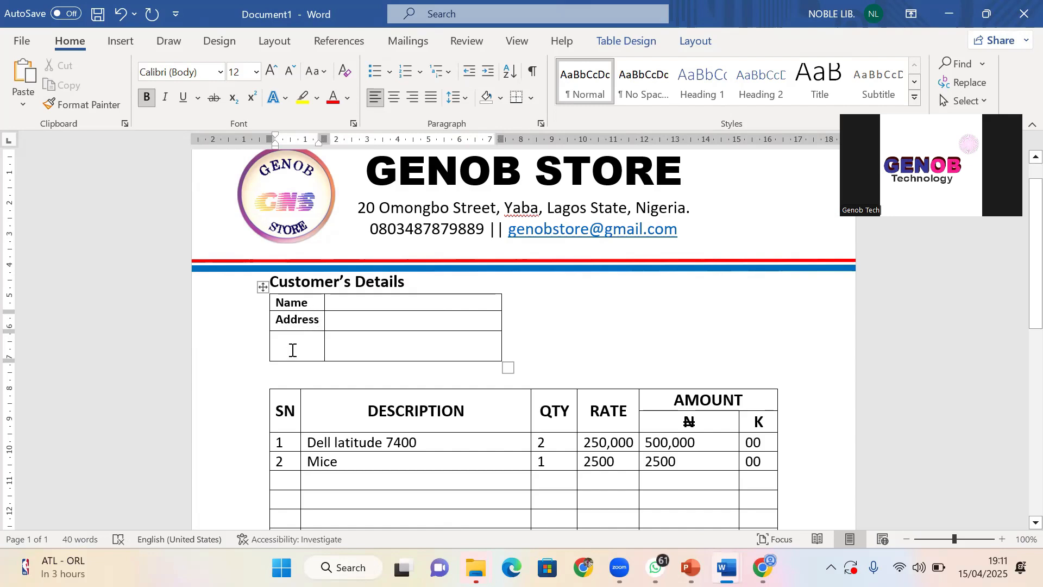
pyautogui.write('Signa')
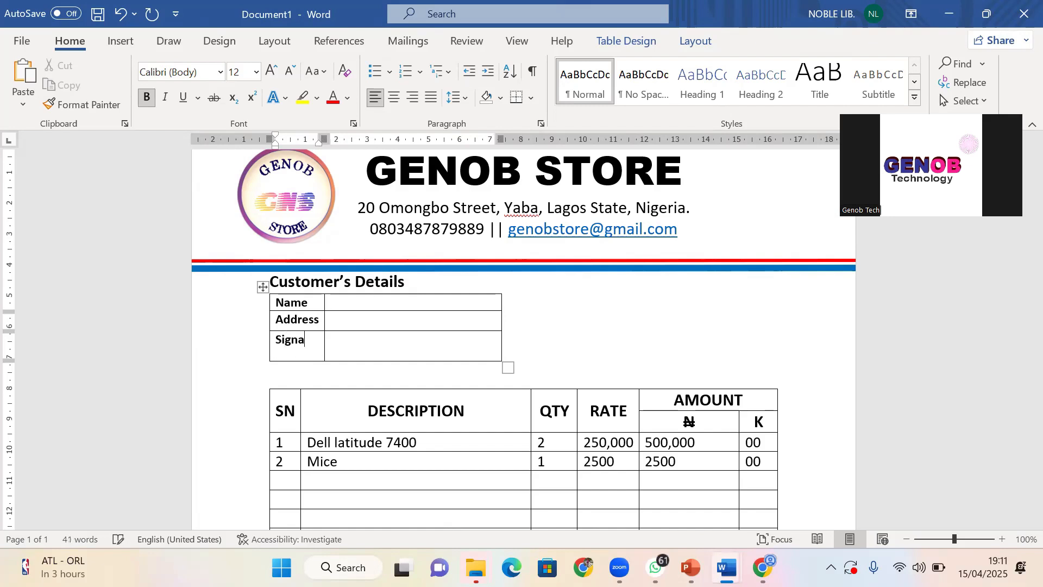
pyautogui.press('BackSpace')
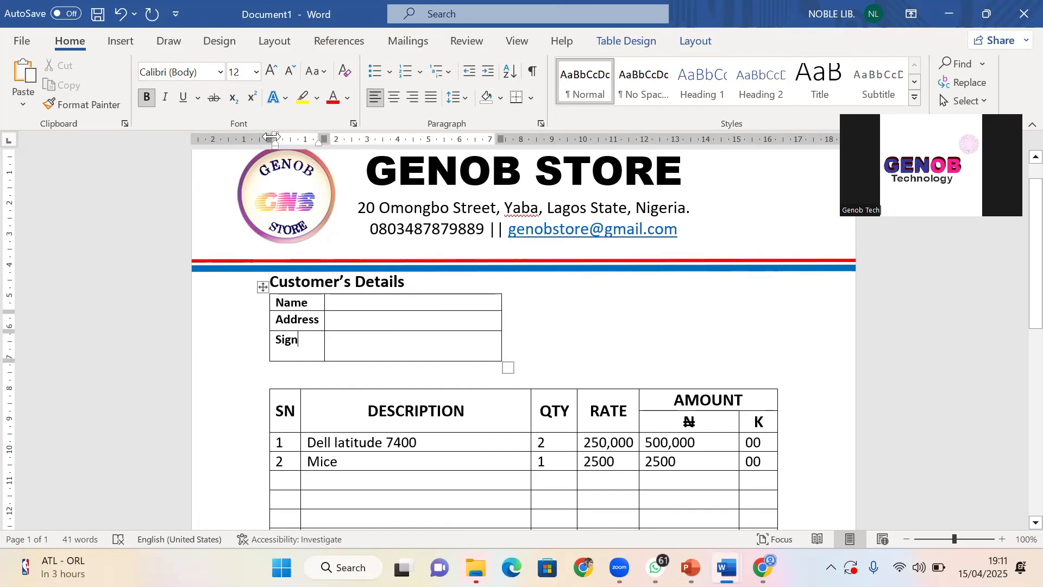
pyautogui.click(260, 286)
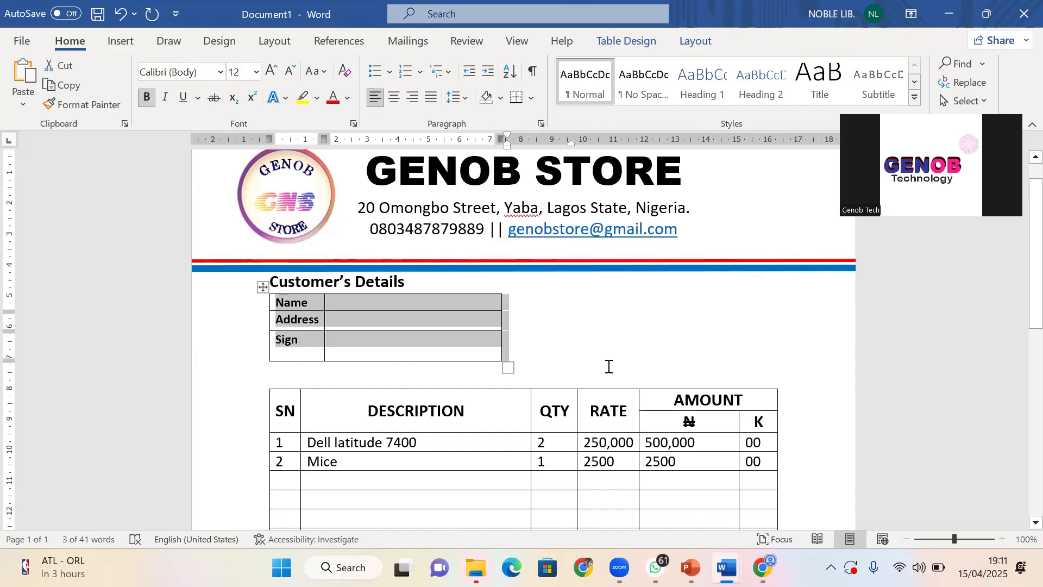
pyautogui.click(555, 349)
# Insert a 3-column, 2-row table directly beneath the invoice's TOTAL row
pyautogui.click(115, 43)
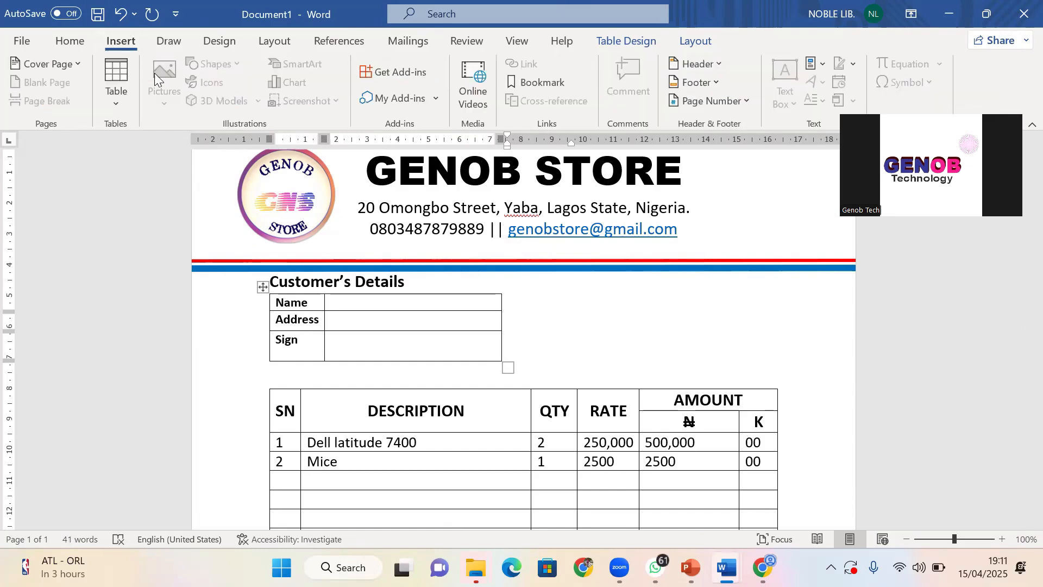
pyautogui.click(130, 106)
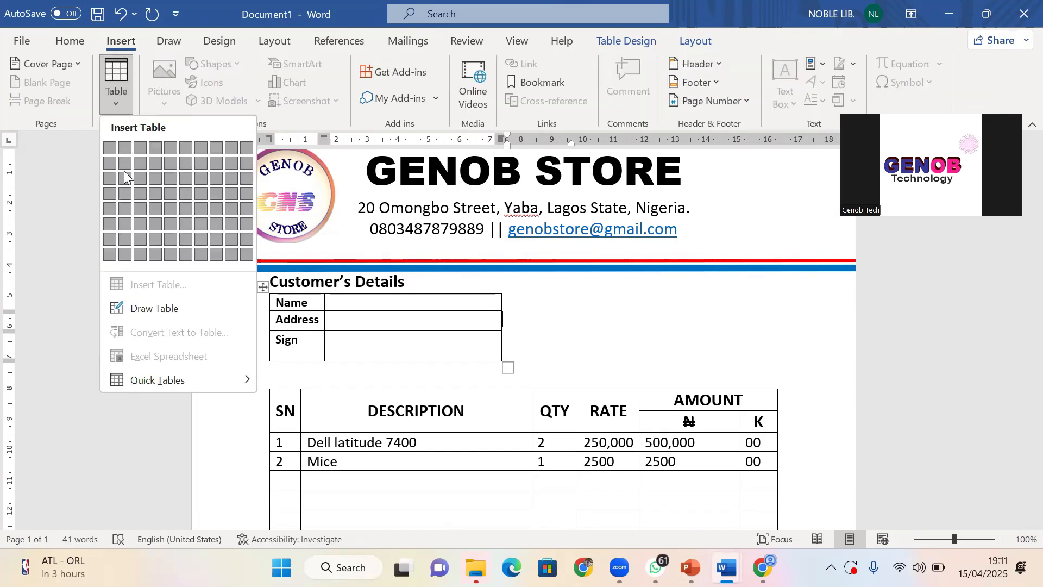
pyautogui.click(591, 326)
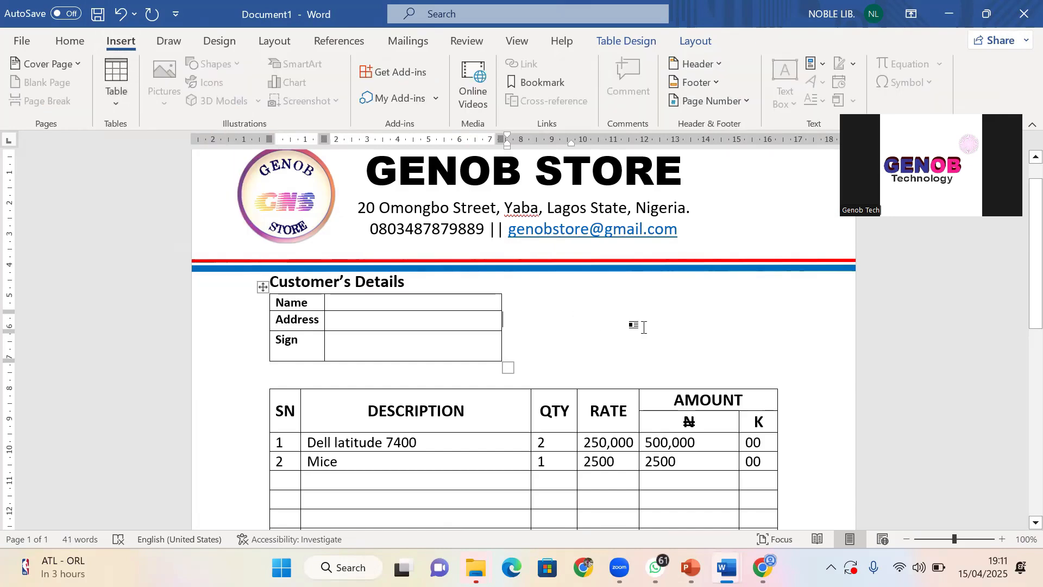
pyautogui.click(551, 372)
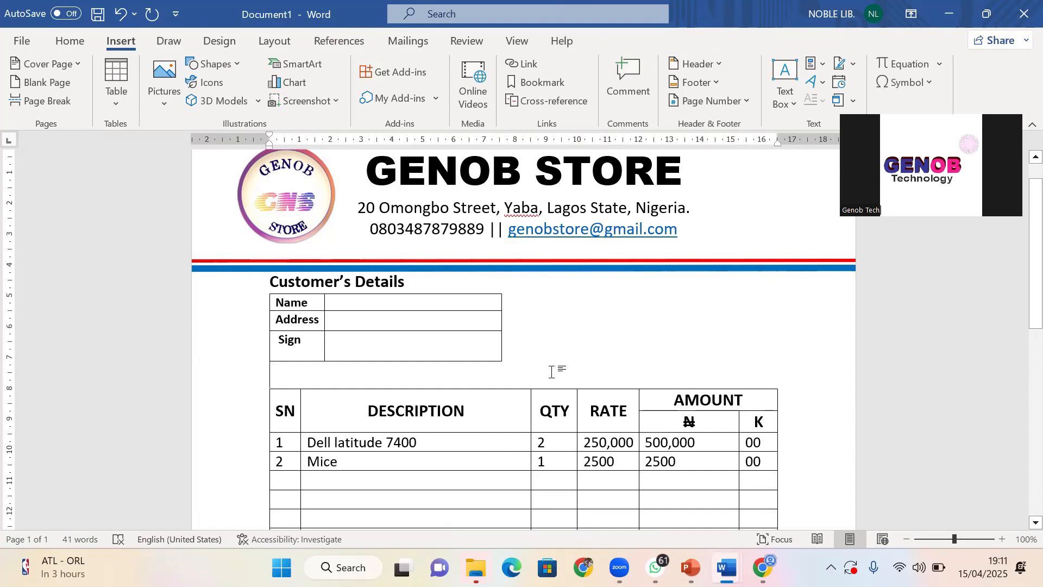
pyautogui.click(117, 75)
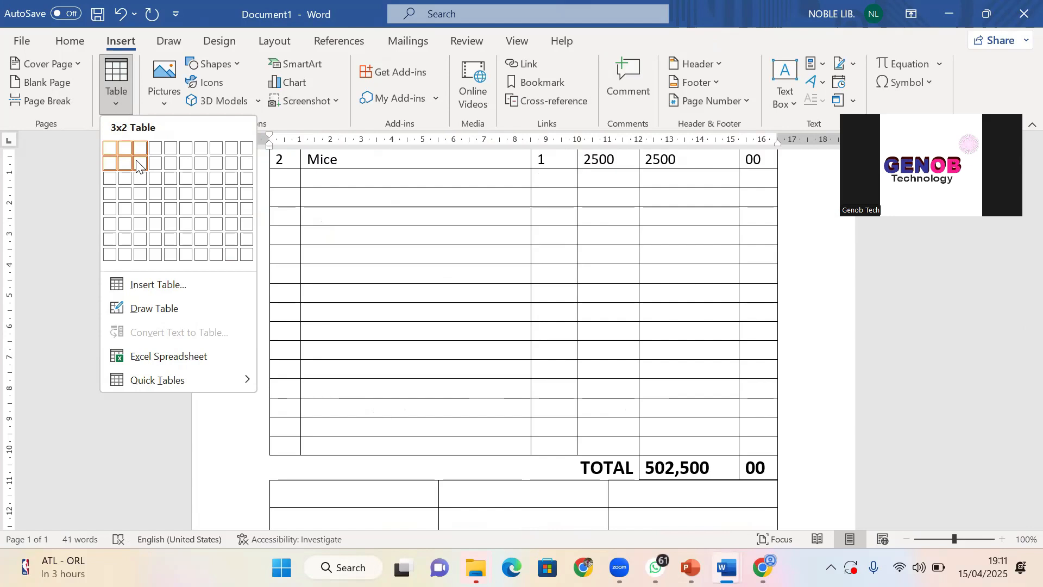
pyautogui.click(136, 163)
pyautogui.scroll(5, 459, 274)
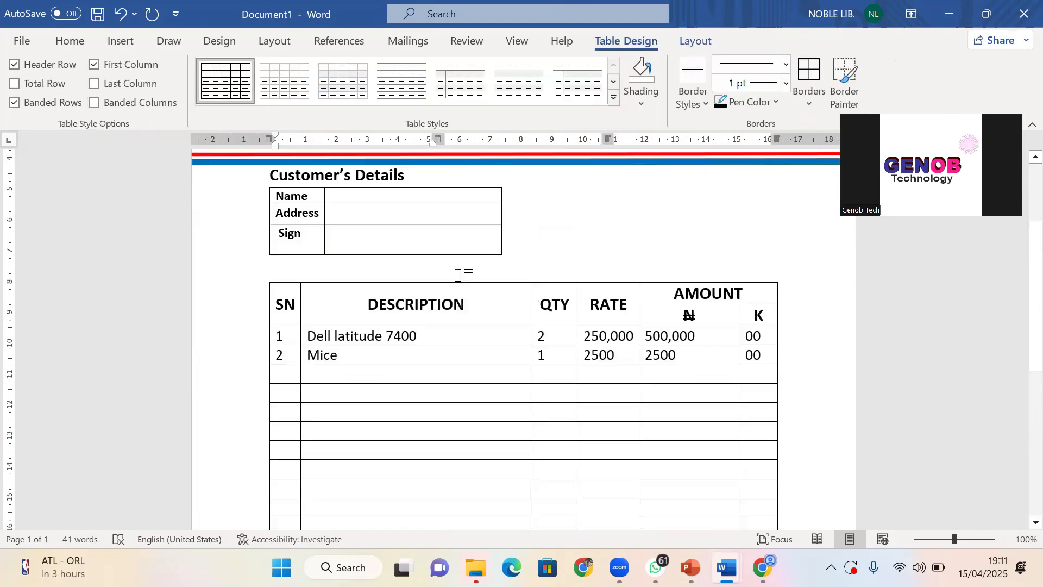
pyautogui.scroll(-8, 454, 293)
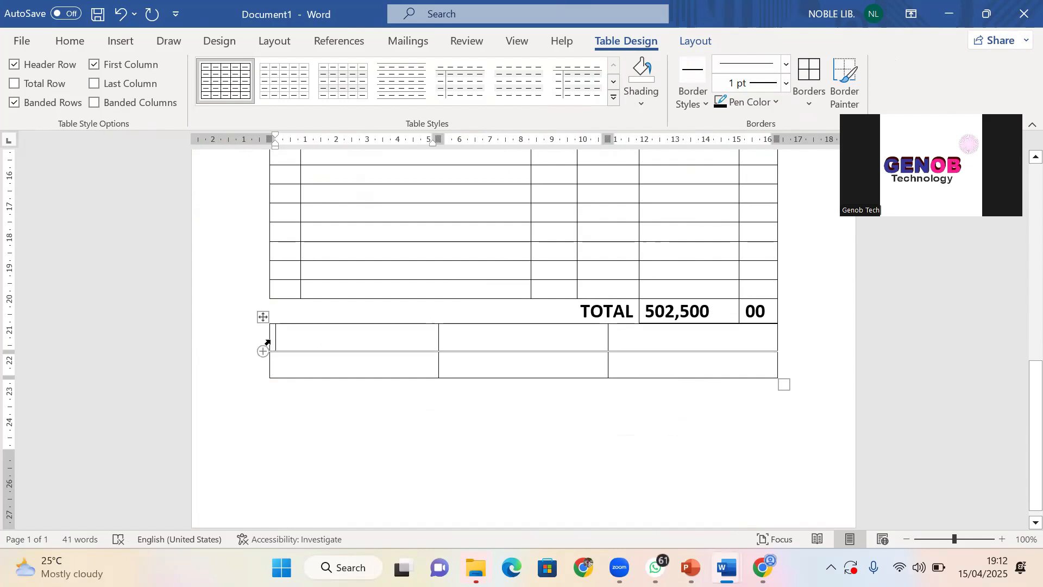
# Narrow the new table and drag it up the page, undoing a misplaced move
pyautogui.moveTo(270, 340); pyautogui.dragTo(471, 346)
pyautogui.moveTo(621, 344); pyautogui.dragTo(506, 344)
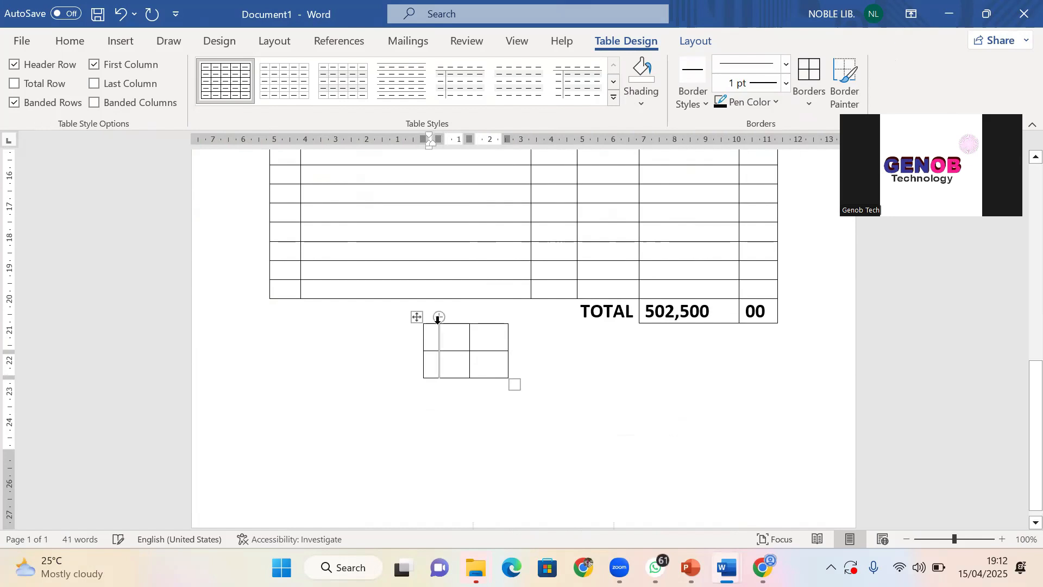
pyautogui.moveTo(416, 321); pyautogui.dragTo(700, 331)
pyautogui.scroll(5, 673, 330)
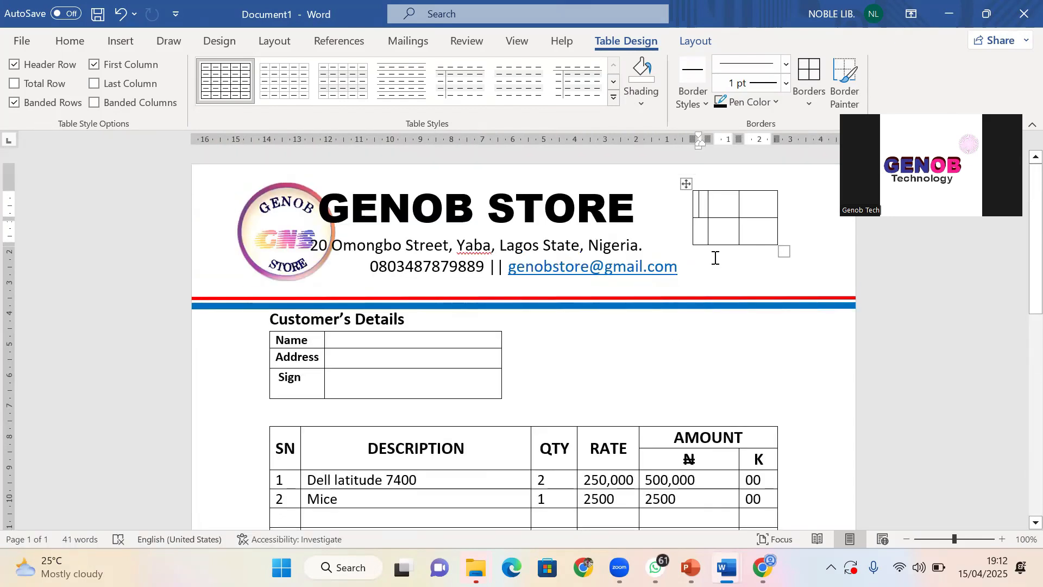
pyautogui.moveTo(686, 184); pyautogui.dragTo(696, 366)
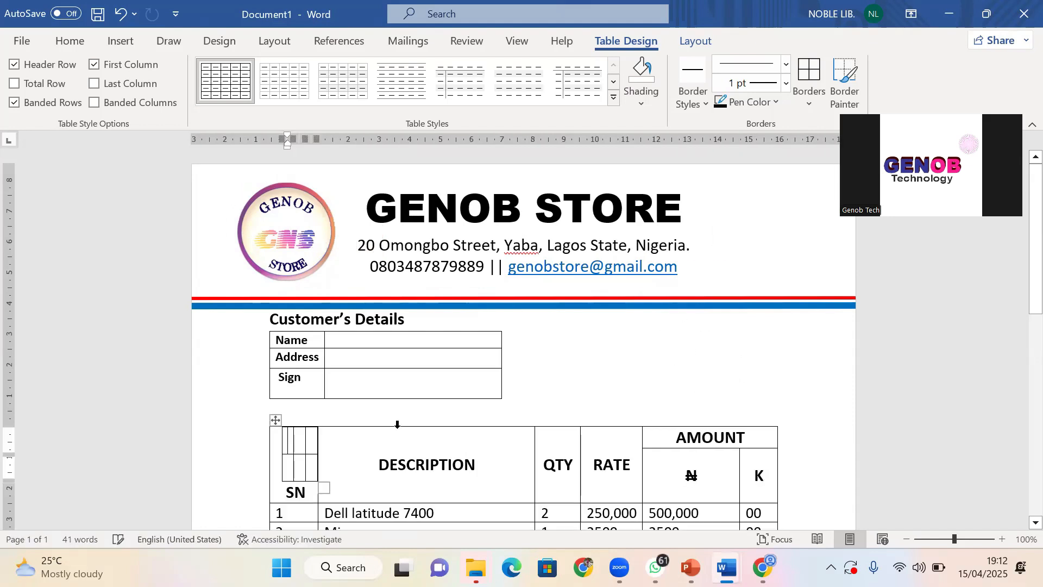
pyautogui.moveTo(274, 421); pyautogui.dragTo(647, 354)
pyautogui.hotkey('ctrl', 'z')
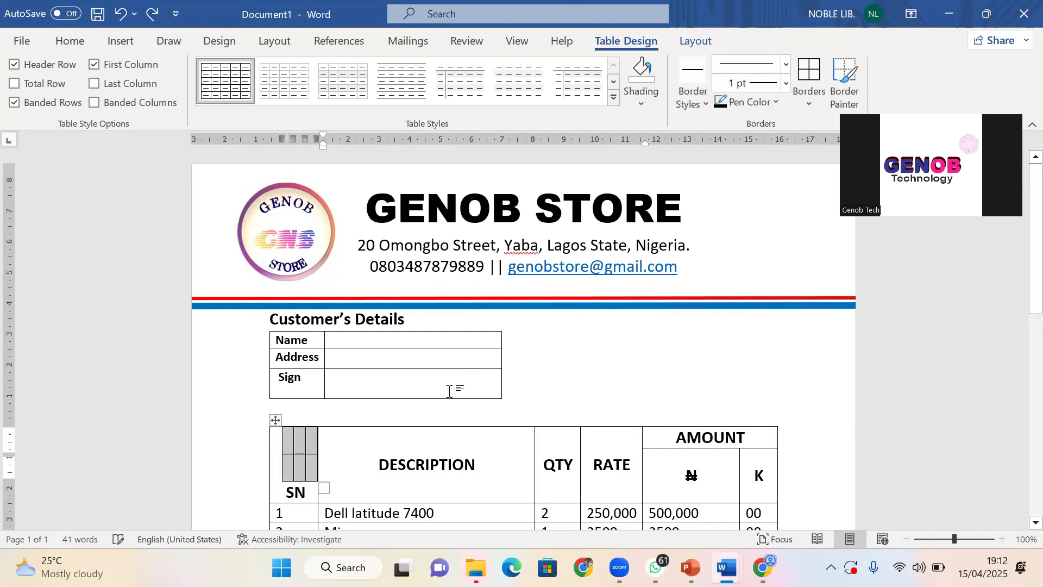
pyautogui.hotkey('ctrl', 'y')
# Position the small table beside Customer's Details and widen its first two columns
pyautogui.click(728, 228)
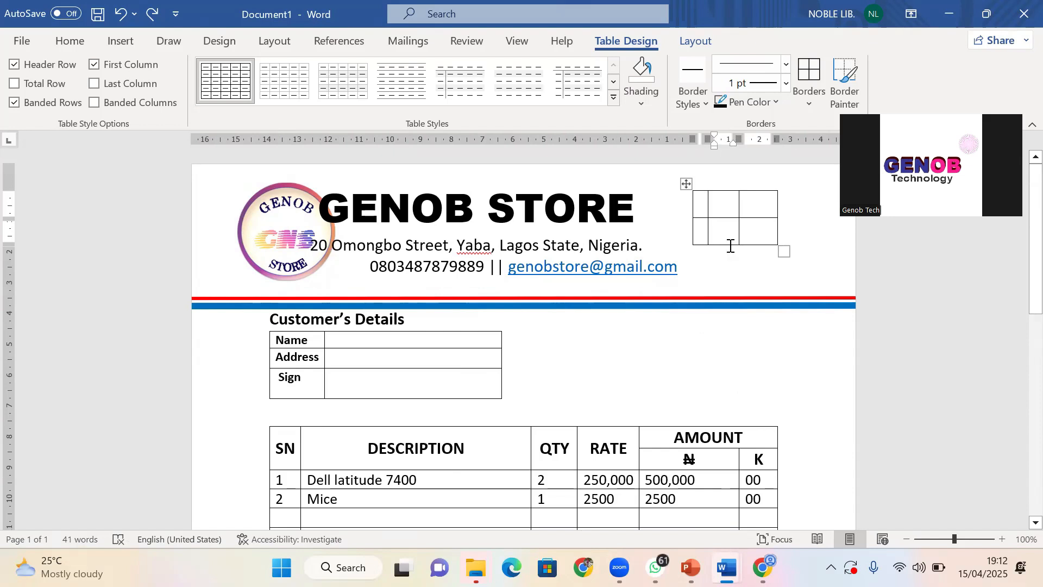
pyautogui.moveTo(729, 218); pyautogui.dragTo(729, 225)
pyautogui.moveTo(687, 184); pyautogui.dragTo(686, 355)
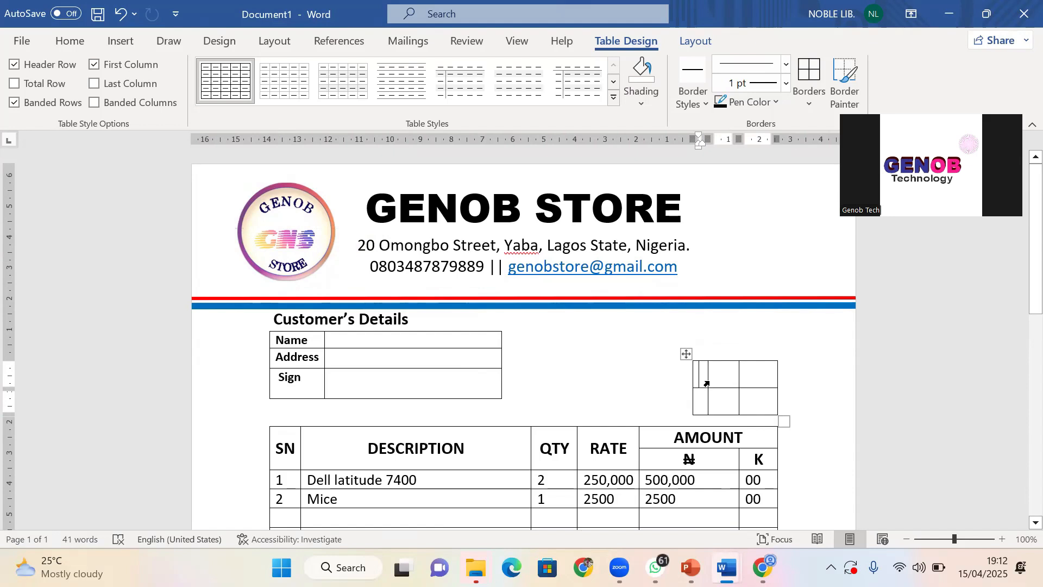
pyautogui.moveTo(708, 377); pyautogui.dragTo(716, 376)
pyautogui.moveTo(739, 375)
pyautogui.mouseDown()
pyautogui.moveTo(753, 373)
pyautogui.moveTo(737, 387)
pyautogui.mouseUp()
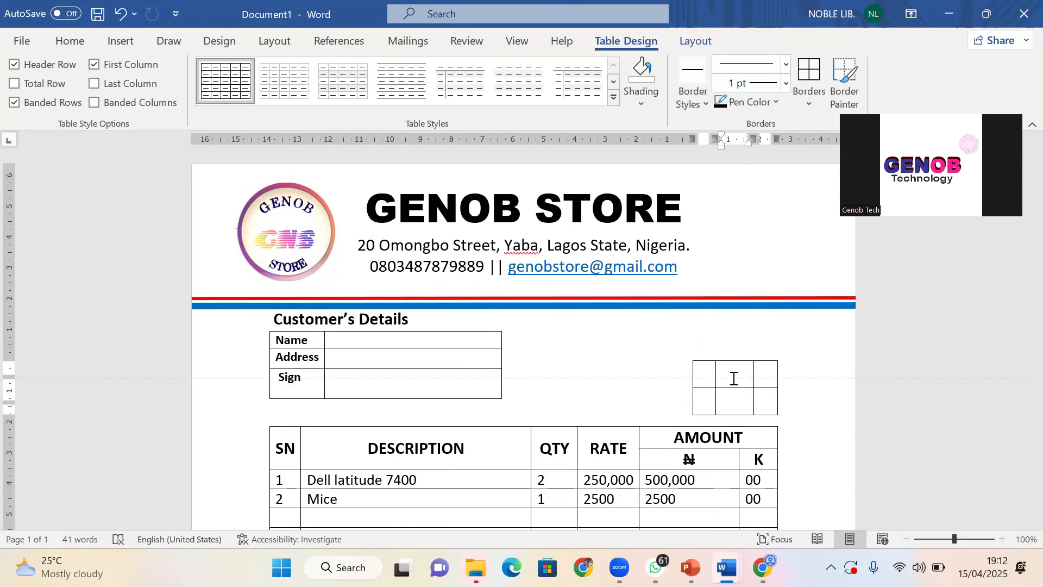
# Type Day in the small table's first top-row cell
pyautogui.click(705, 376)
pyautogui.write('DAy')
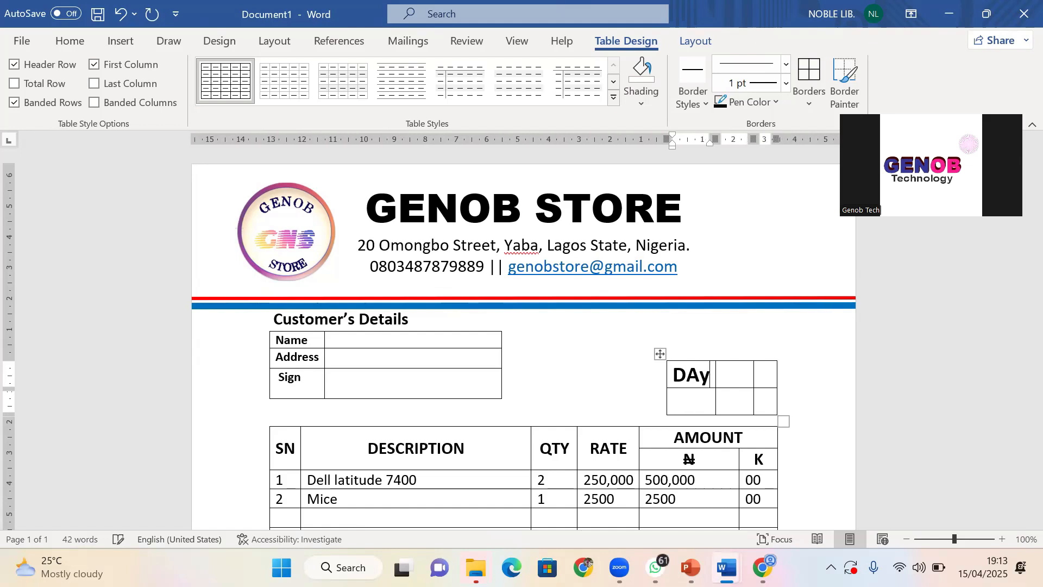
pyautogui.press('BackSpace')
pyautogui.press('BackSpace')
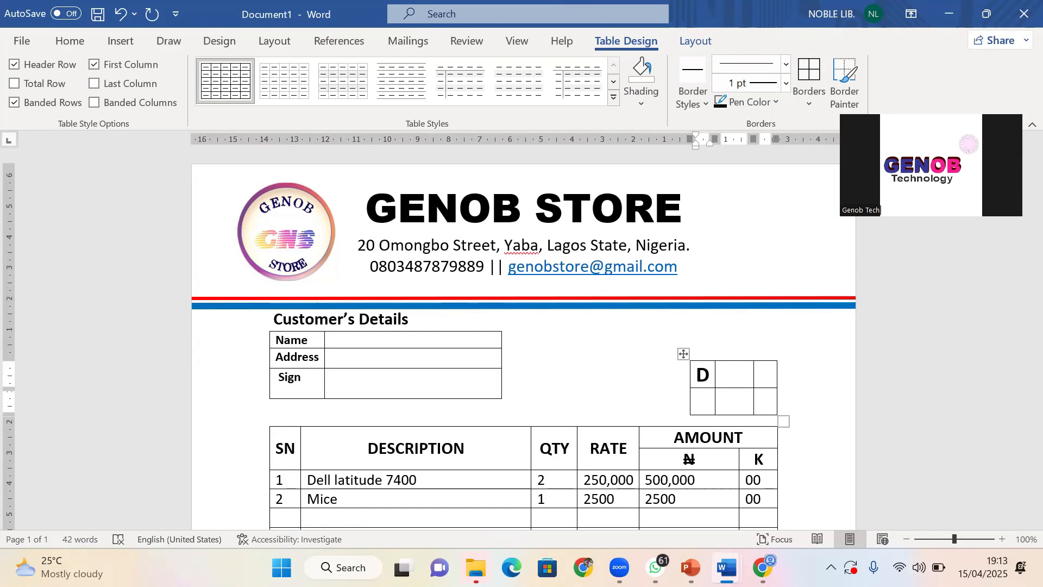
pyautogui.write('d')
pyautogui.press('BackSpace')
pyautogui.write('A')
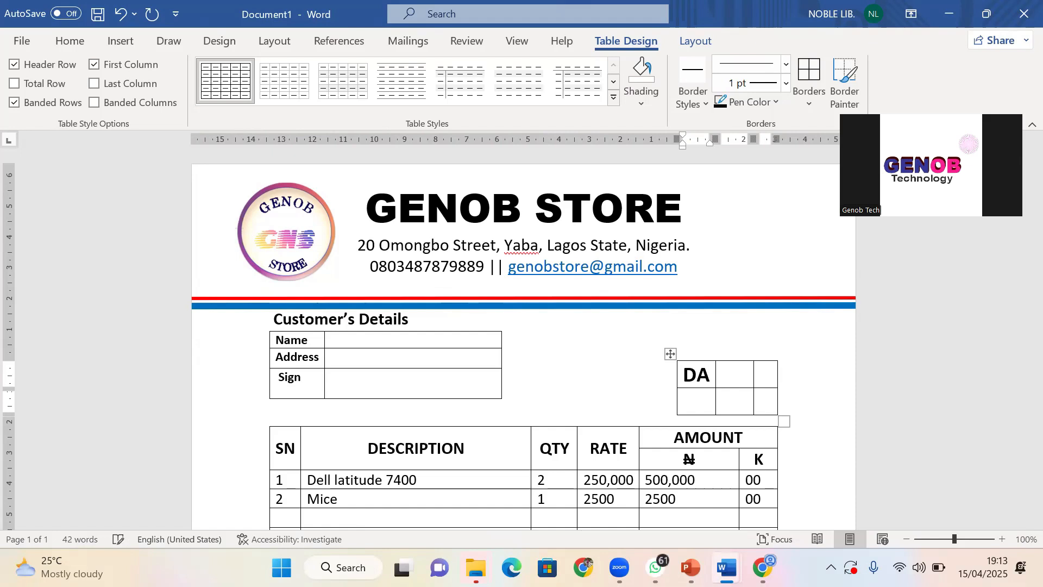
pyautogui.press('BackSpace')
pyautogui.write('ay')
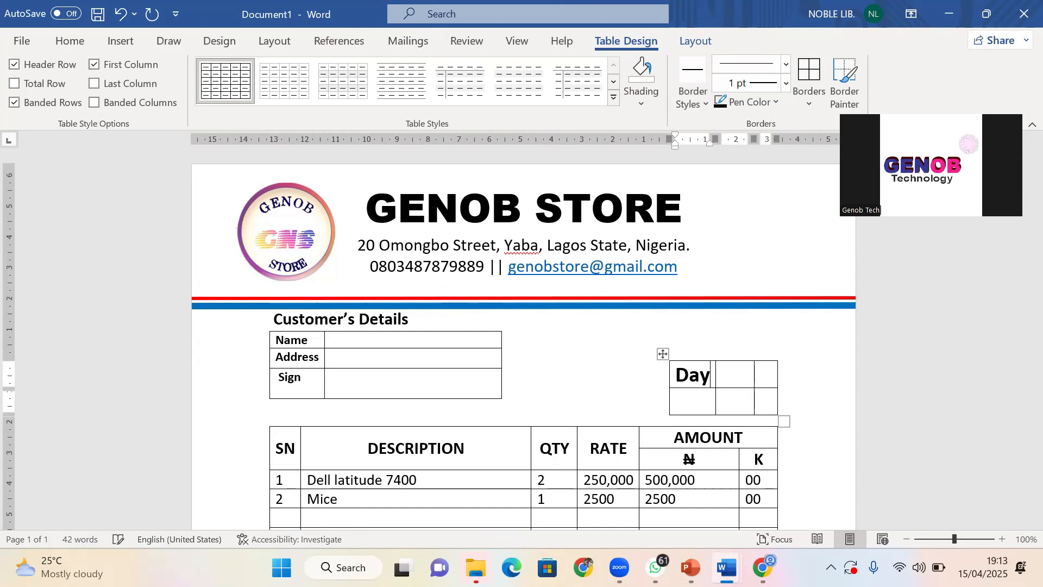
# Enter Month in the second top-row cell, capitalising the M
pyautogui.click(729, 375)
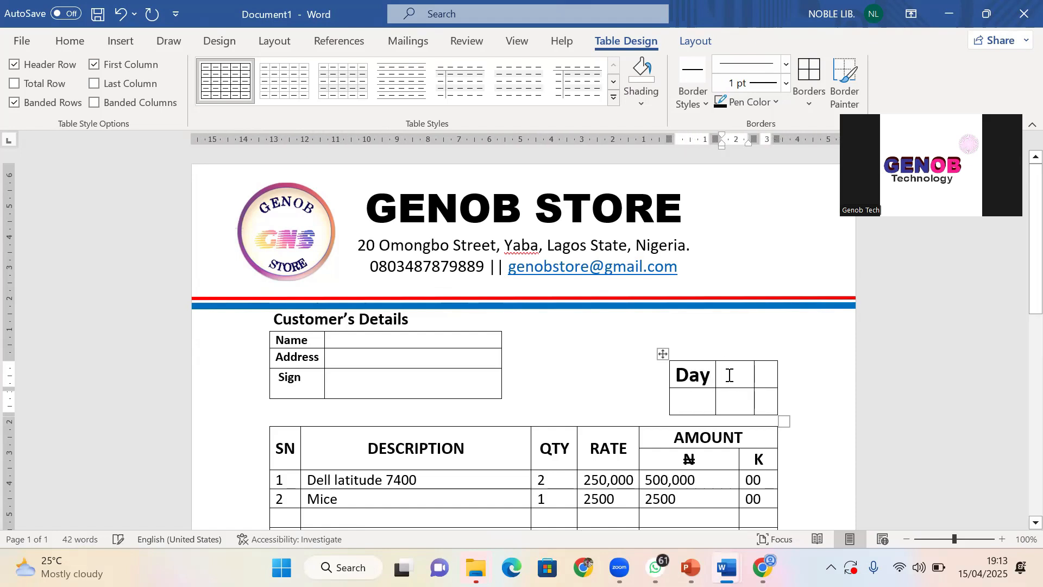
pyautogui.write('month')
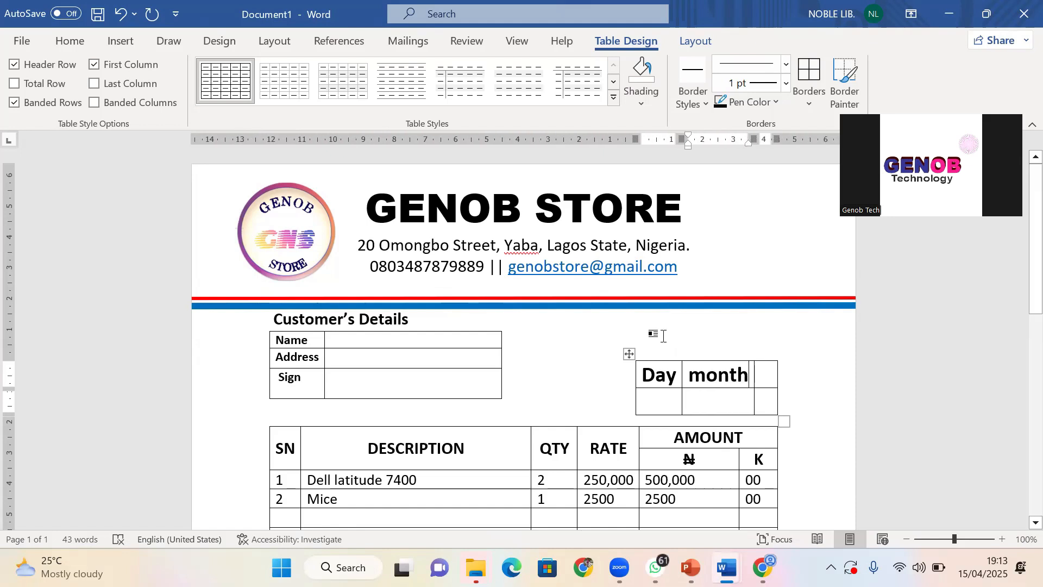
pyautogui.click(709, 378)
pyautogui.press('BackSpace')
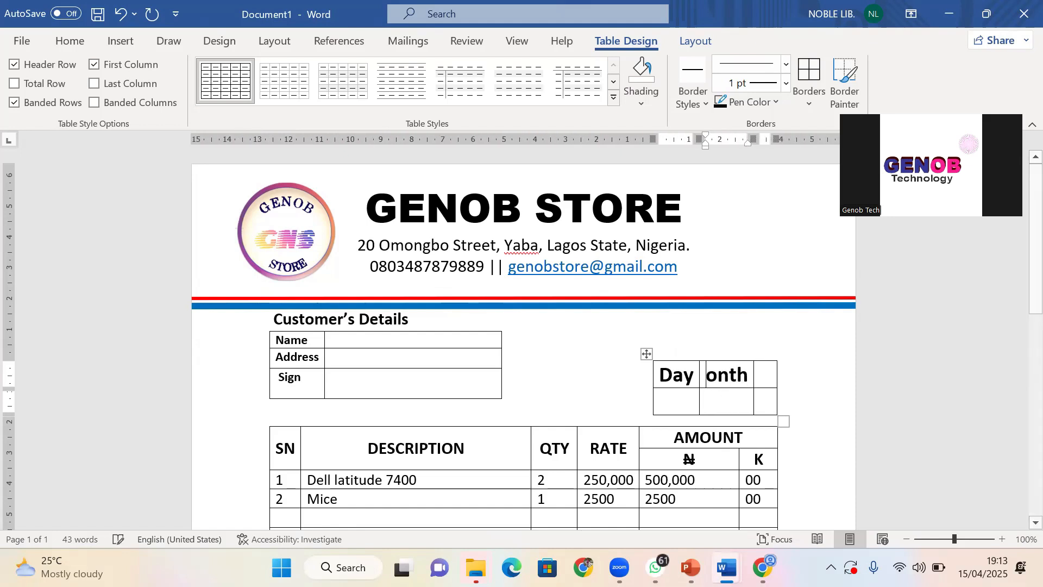
pyautogui.write('M')
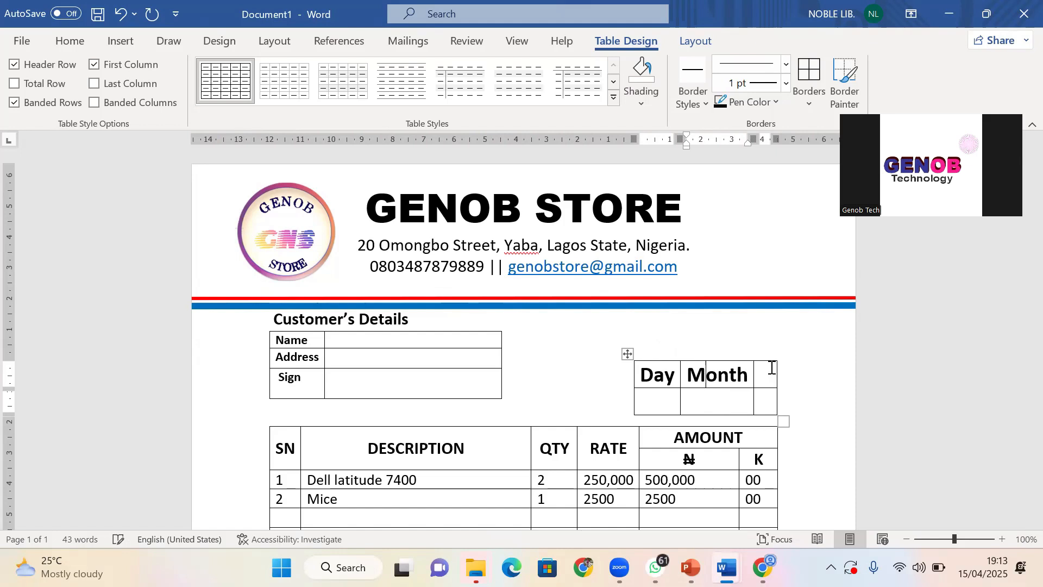
pyautogui.moveTo(754, 384); pyautogui.dragTo(760, 384)
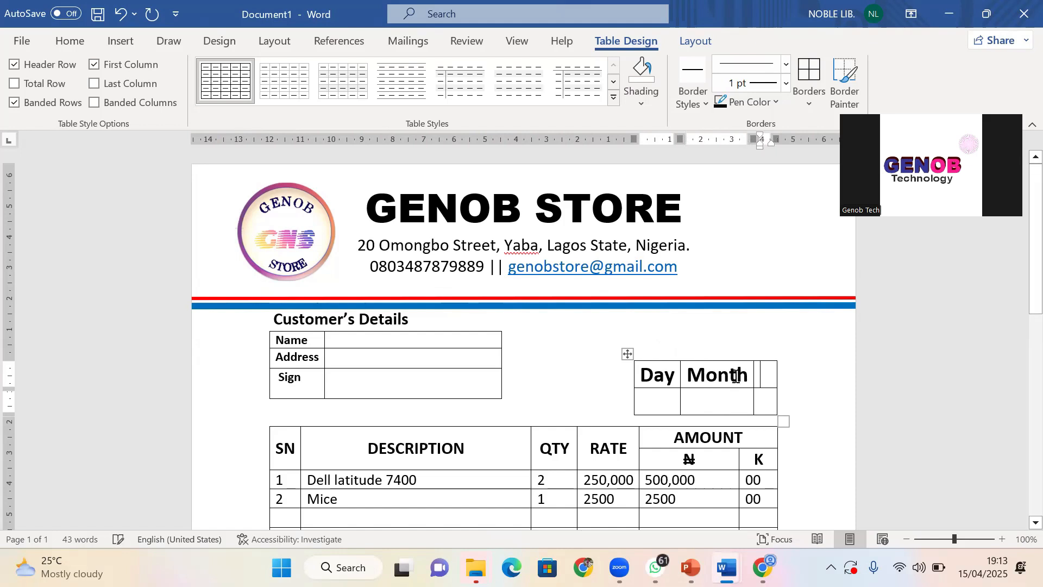
pyautogui.hotkey('ctrl', 'z')
# Enter Year in the third top-row cell and leave the table
pyautogui.click(769, 373)
pyautogui.write('Y')
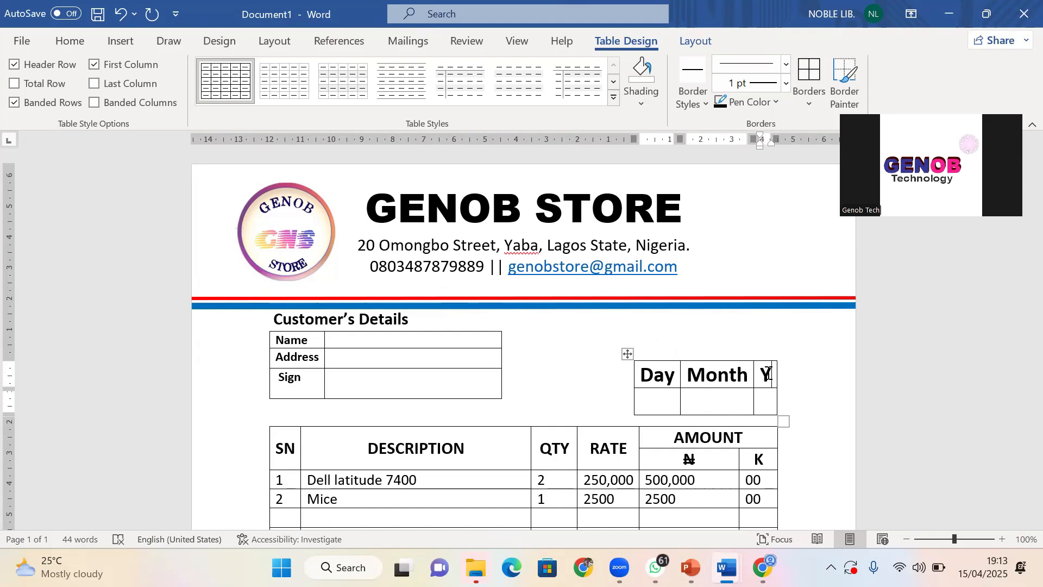
pyautogui.write('eay')
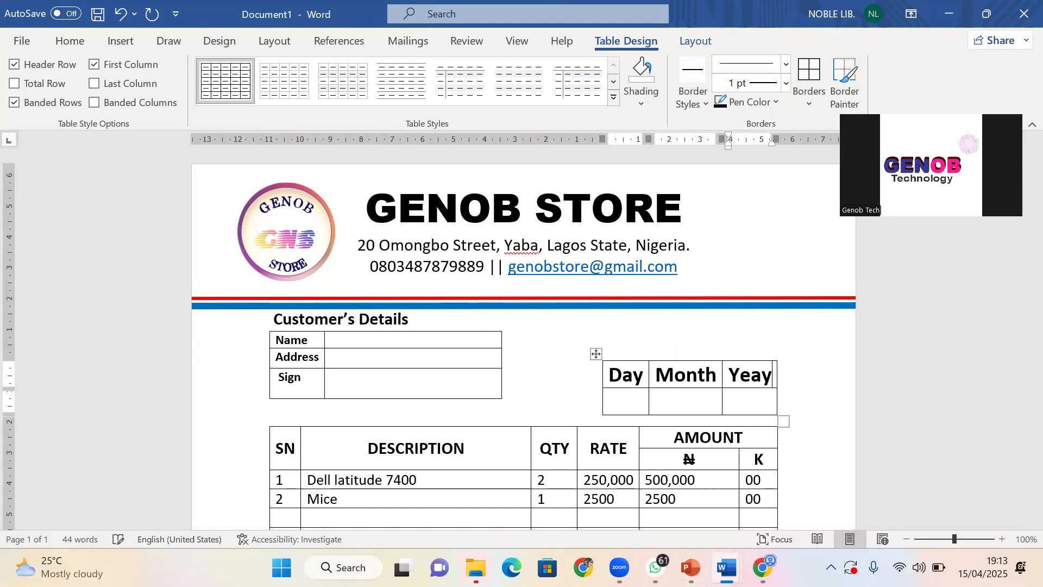
pyautogui.write('r')
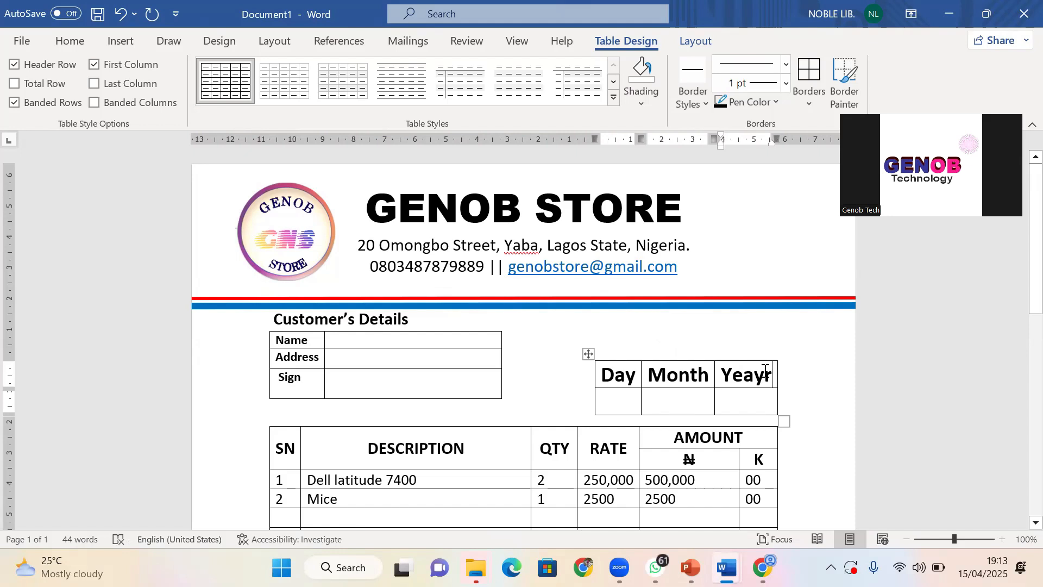
pyautogui.press('BackSpace')
pyautogui.press('BackSpace')
pyautogui.write('r')
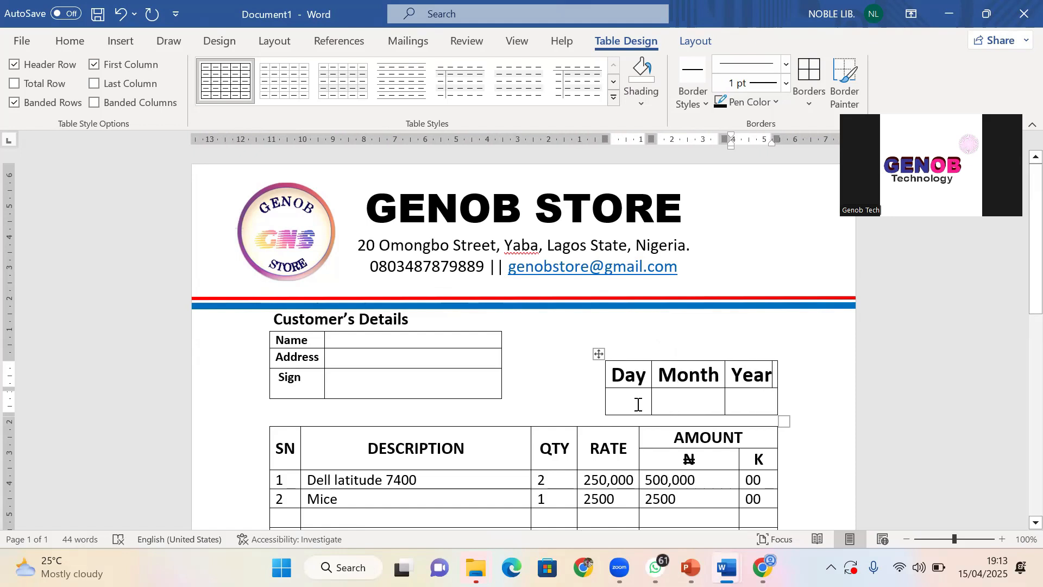
pyautogui.click(638, 405)
pyautogui.click(814, 412)
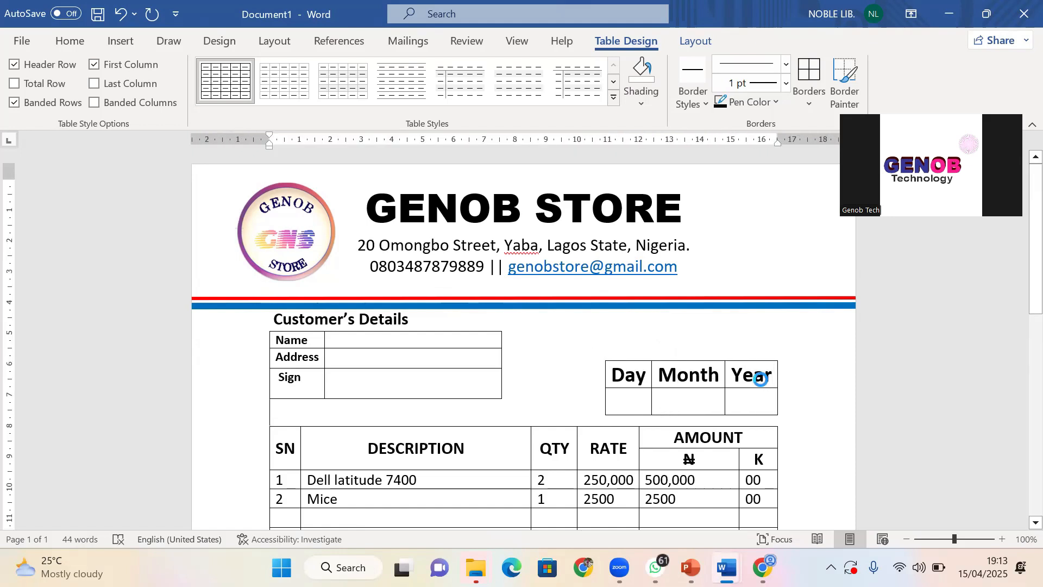
pyautogui.scroll(-1, 342, 401)
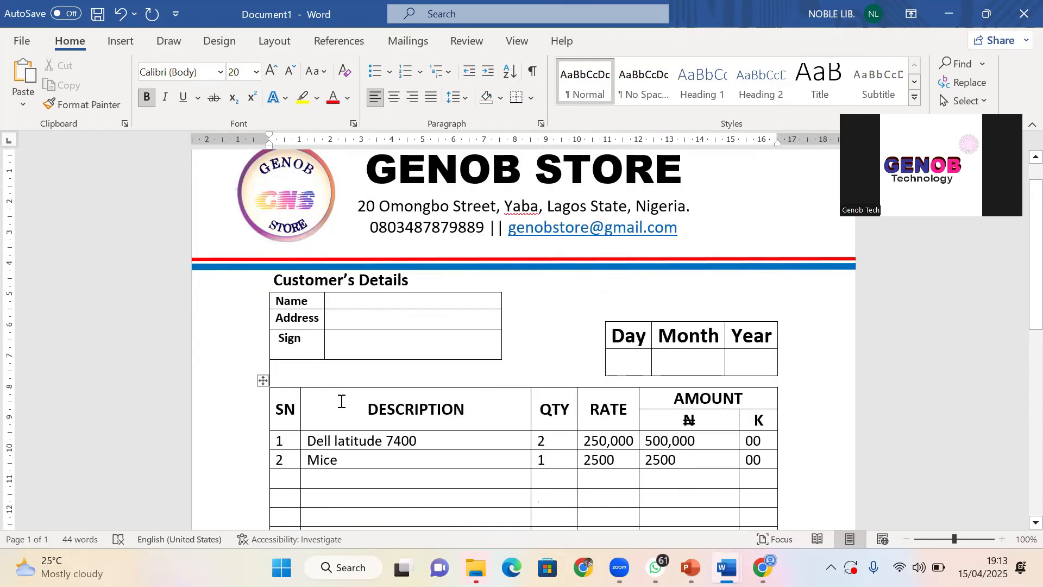
# Shade the invoice table's header rows, through the K cell, dark blue
pyautogui.moveTo(277, 412)
pyautogui.mouseDown()
pyautogui.moveTo(570, 433)
pyautogui.moveTo(724, 424)
pyautogui.mouseUp()
pyautogui.click(746, 422)
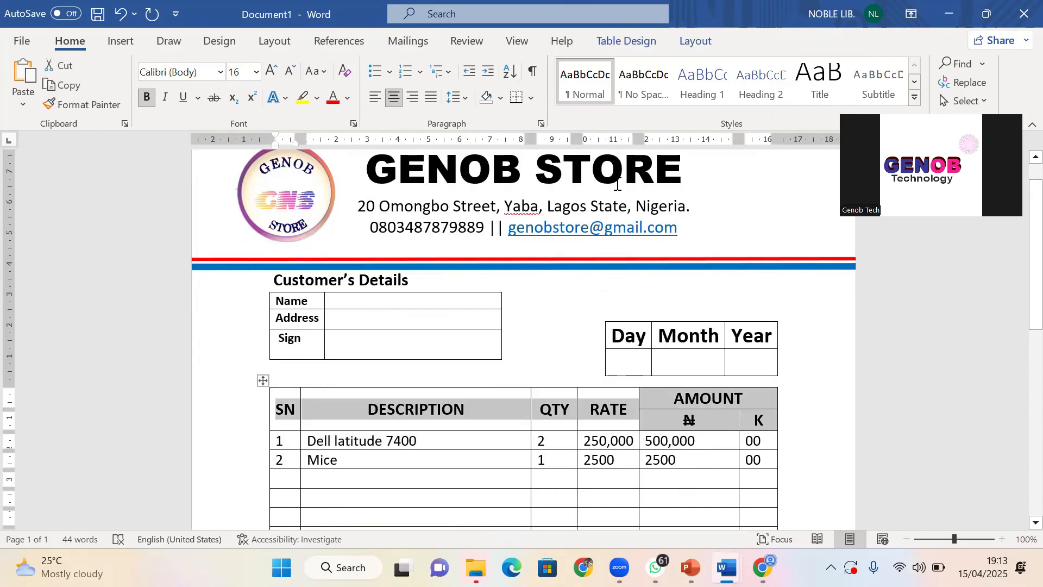
pyautogui.click(695, 42)
pyautogui.click(635, 42)
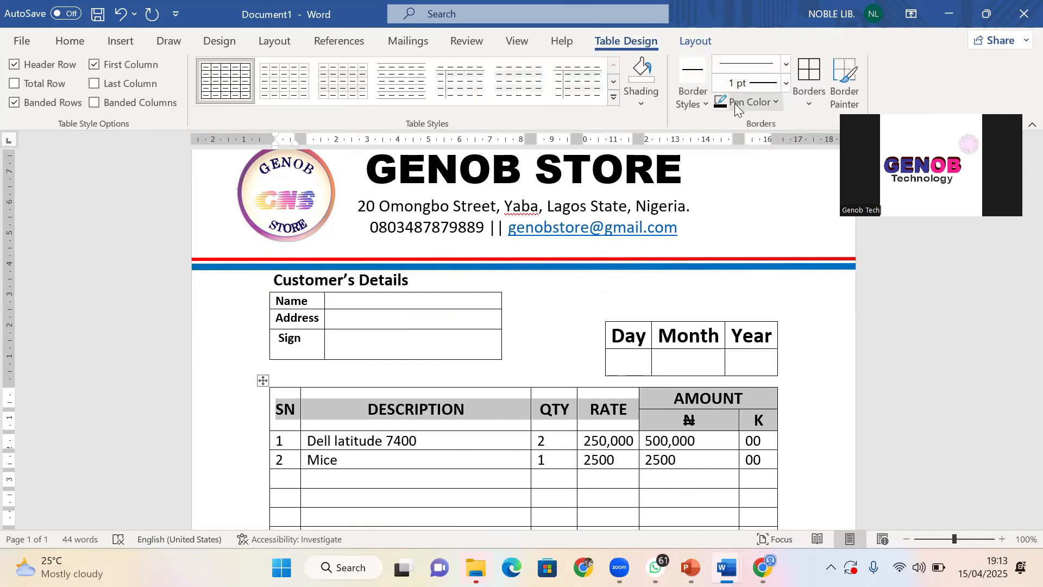
pyautogui.click(641, 105)
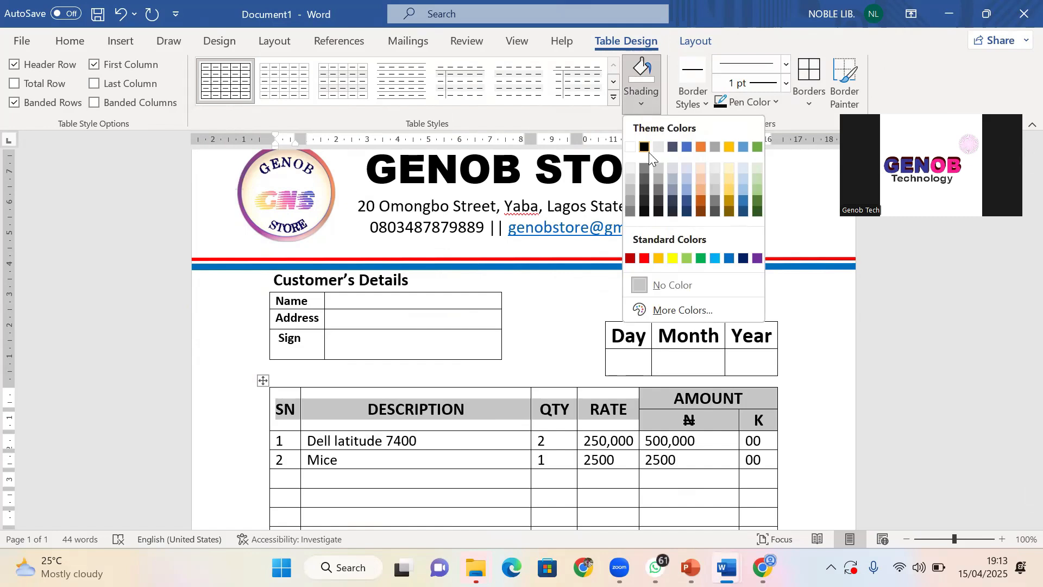
pyautogui.click(686, 201)
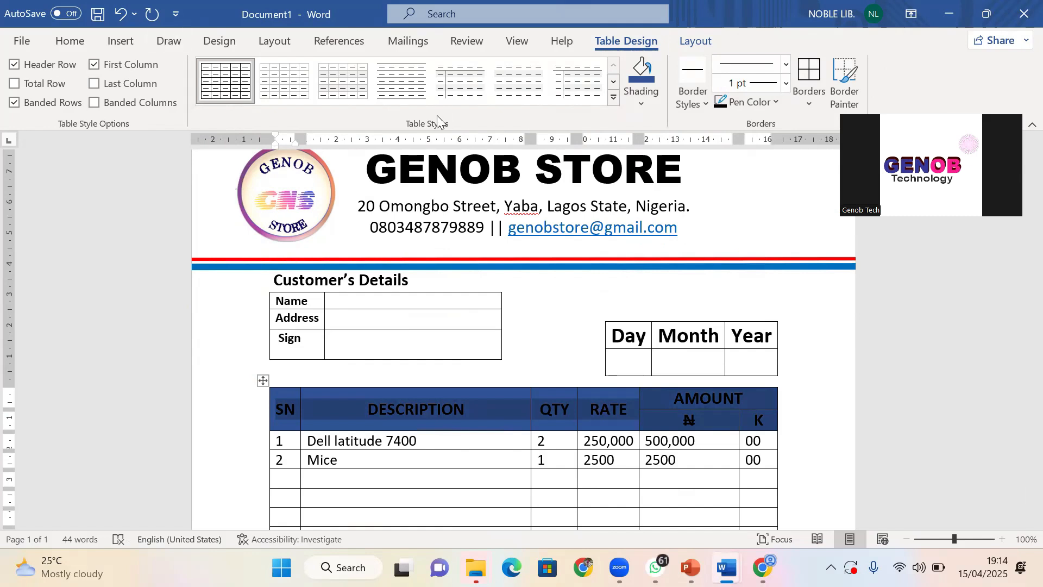
# Make the header row text white
pyautogui.click(69, 39)
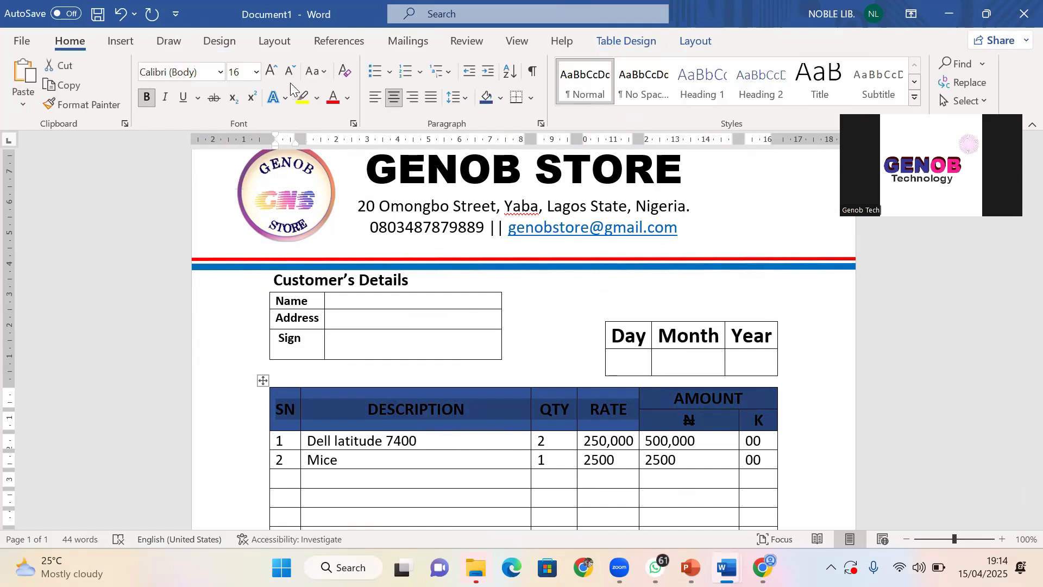
pyautogui.click(348, 98)
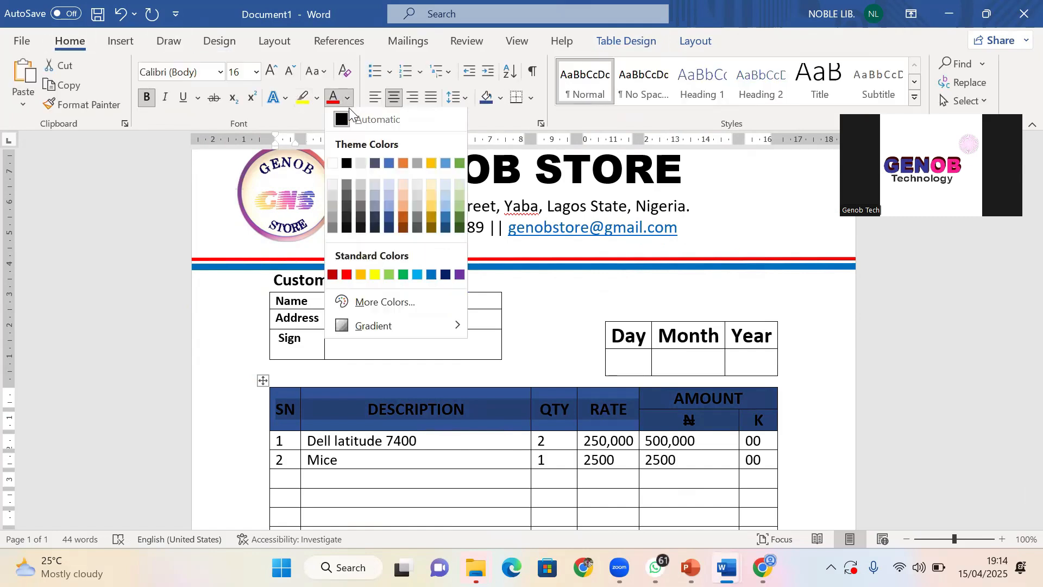
pyautogui.click(332, 164)
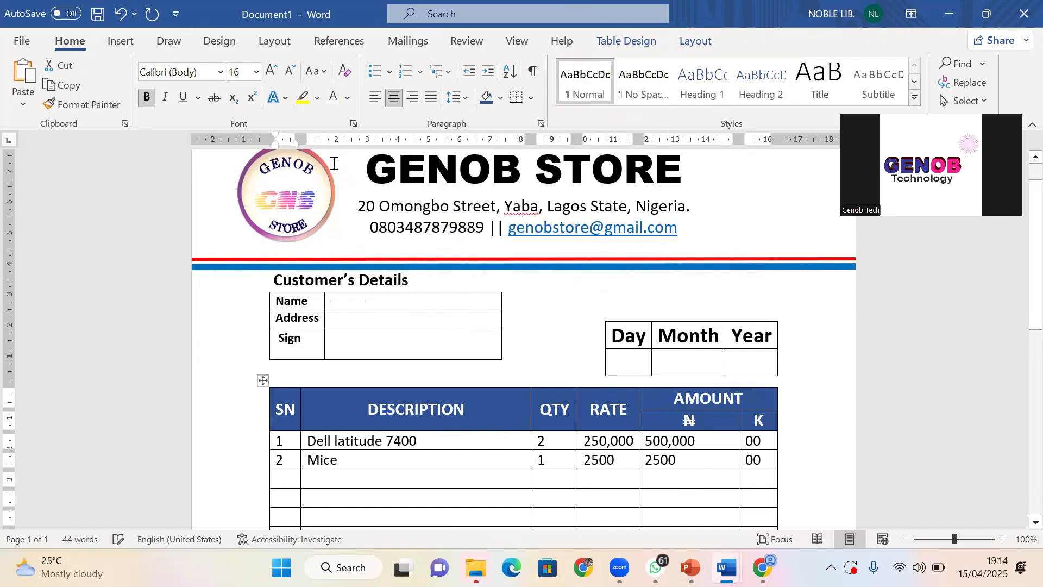
pyautogui.click(735, 447)
pyautogui.scroll(-5, 717, 438)
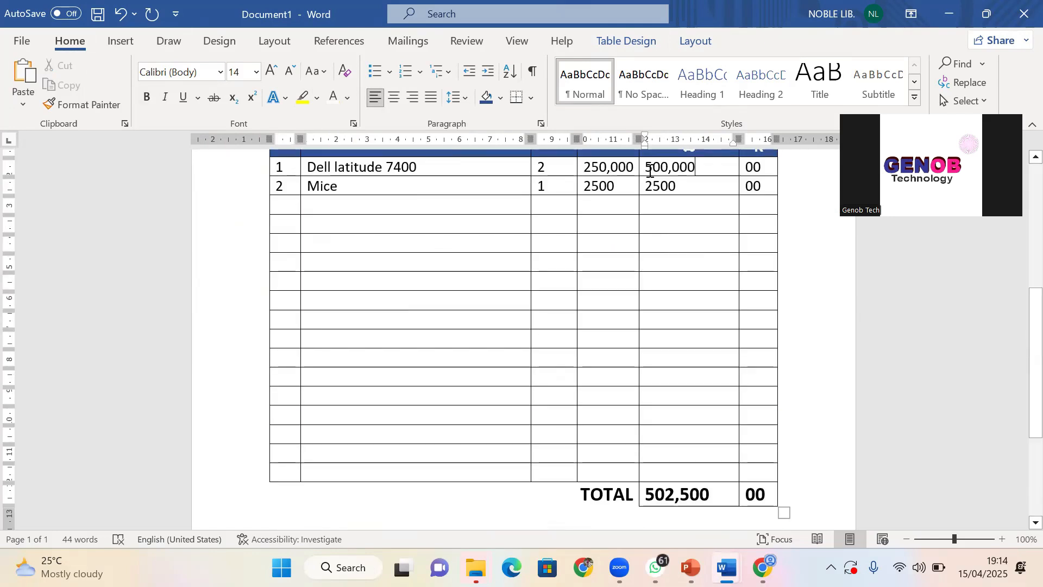
# Shade the ₦ and K amount columns Blue, Accent 1, Lighter 80%, then select the date header row
pyautogui.moveTo(649, 170); pyautogui.dragTo(756, 487)
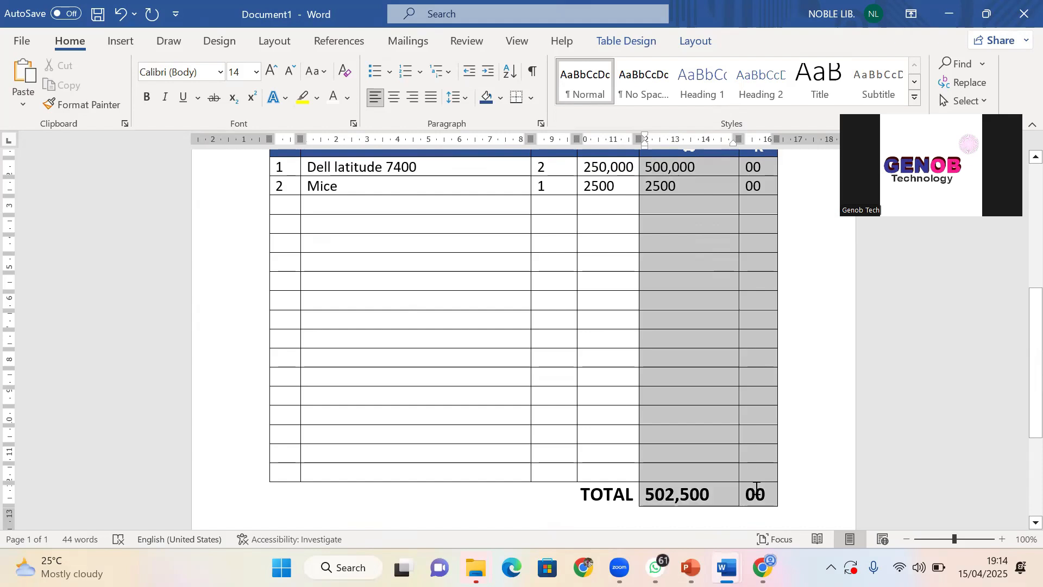
pyautogui.click(642, 42)
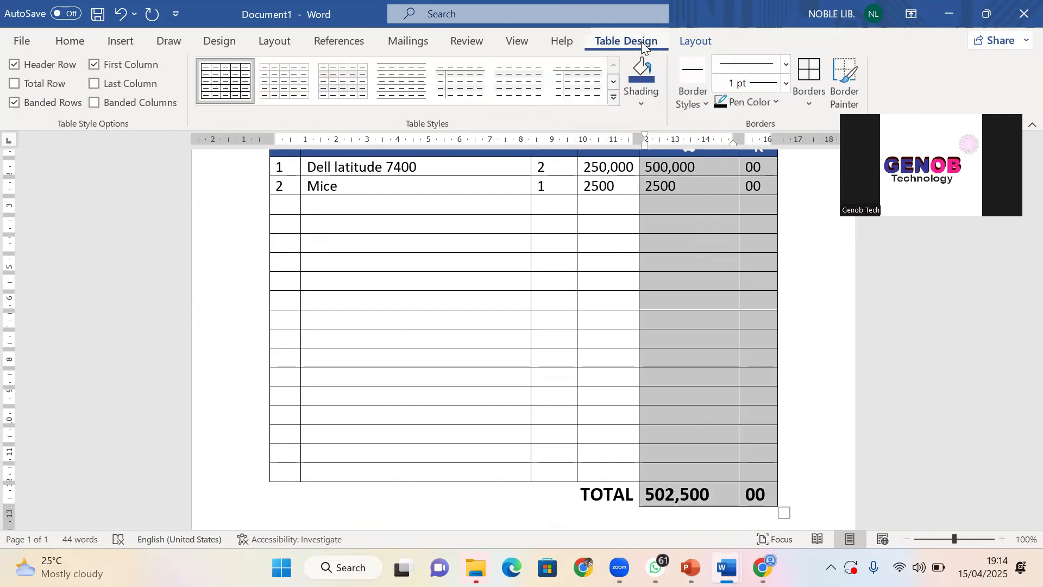
pyautogui.click(640, 104)
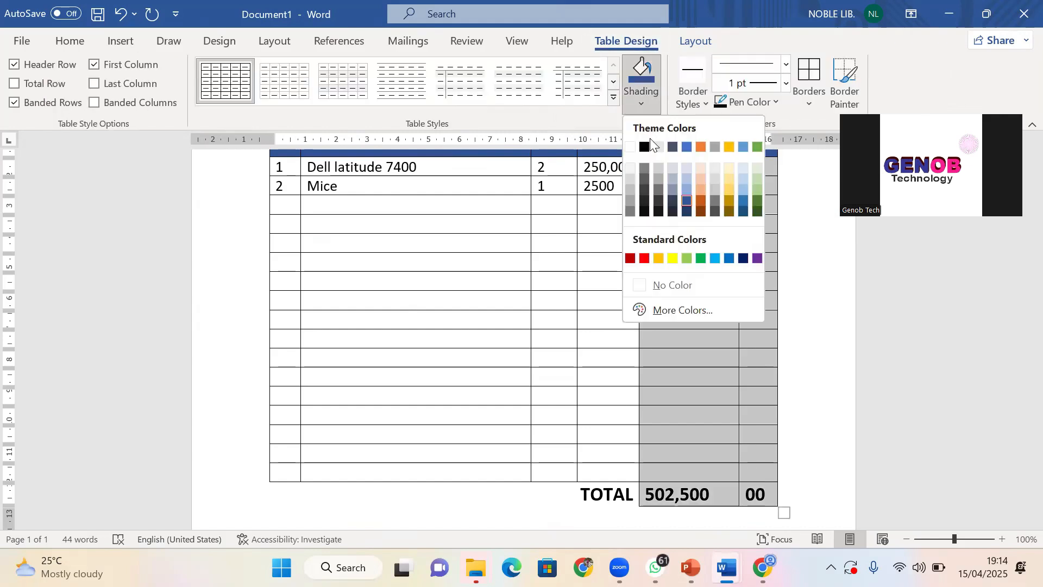
pyautogui.click(683, 168)
pyautogui.scroll(5, 712, 334)
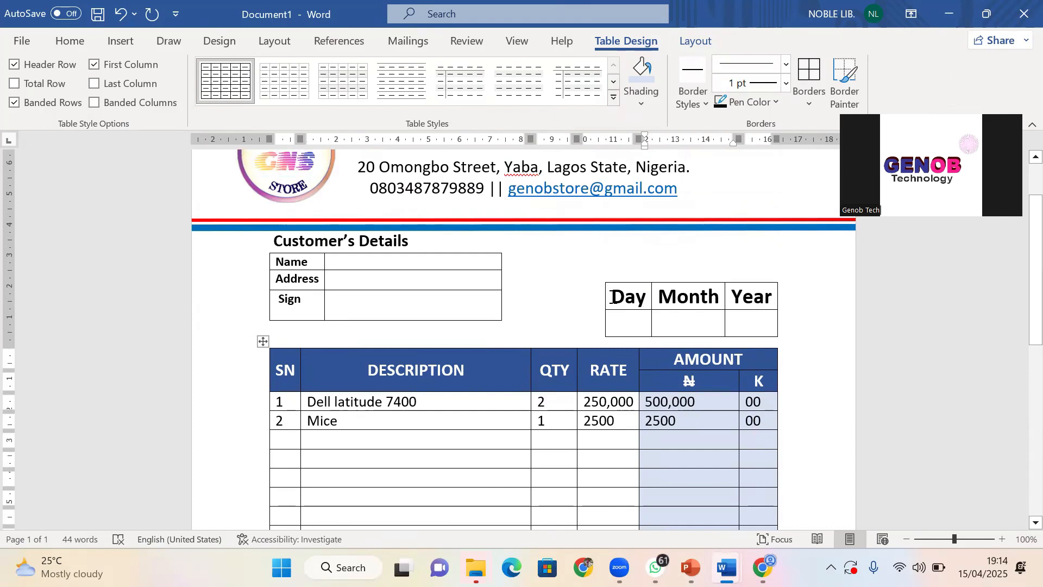
pyautogui.moveTo(611, 296); pyautogui.dragTo(761, 297)
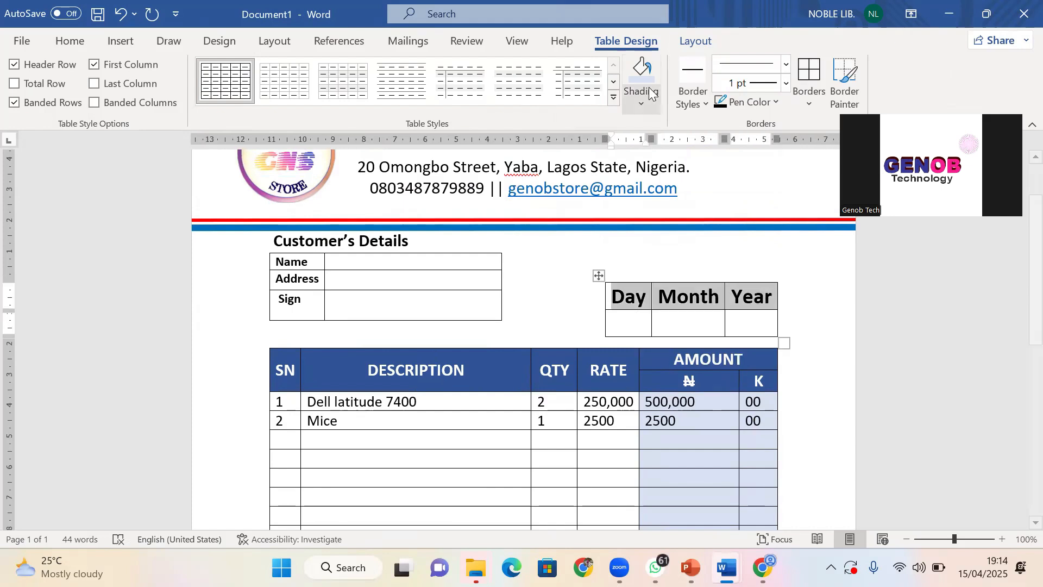
# Fill the Day, Month, Year header row with dark blue and go back to Home formatting
pyautogui.click(639, 104)
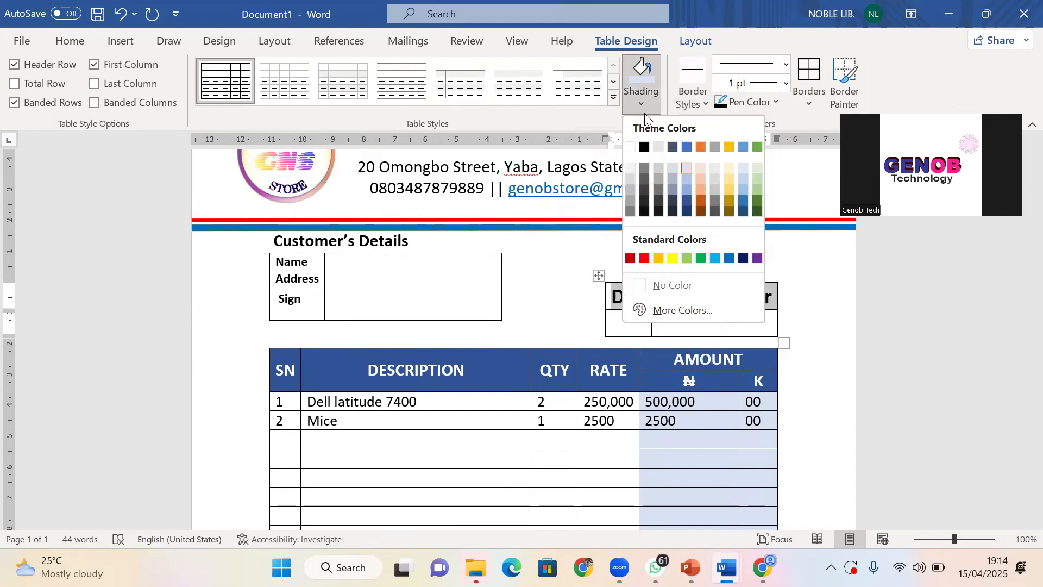
pyautogui.click(687, 200)
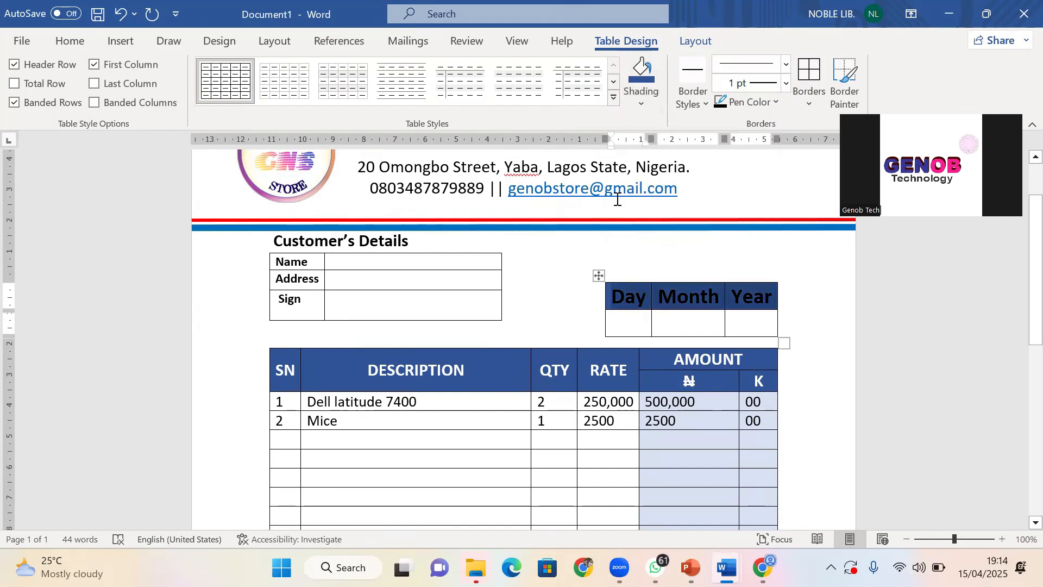
pyautogui.click(68, 41)
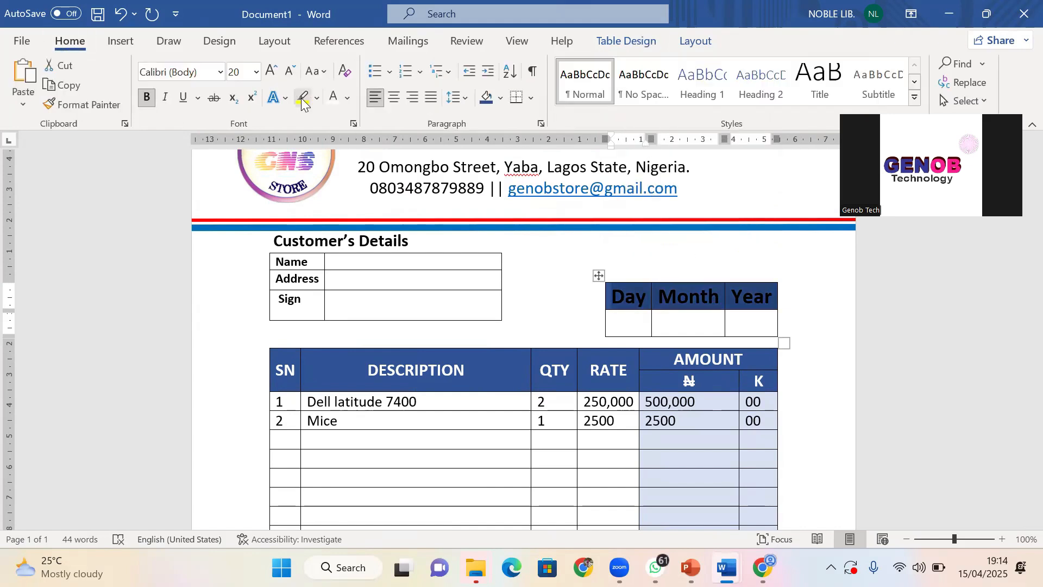
pyautogui.click(711, 321)
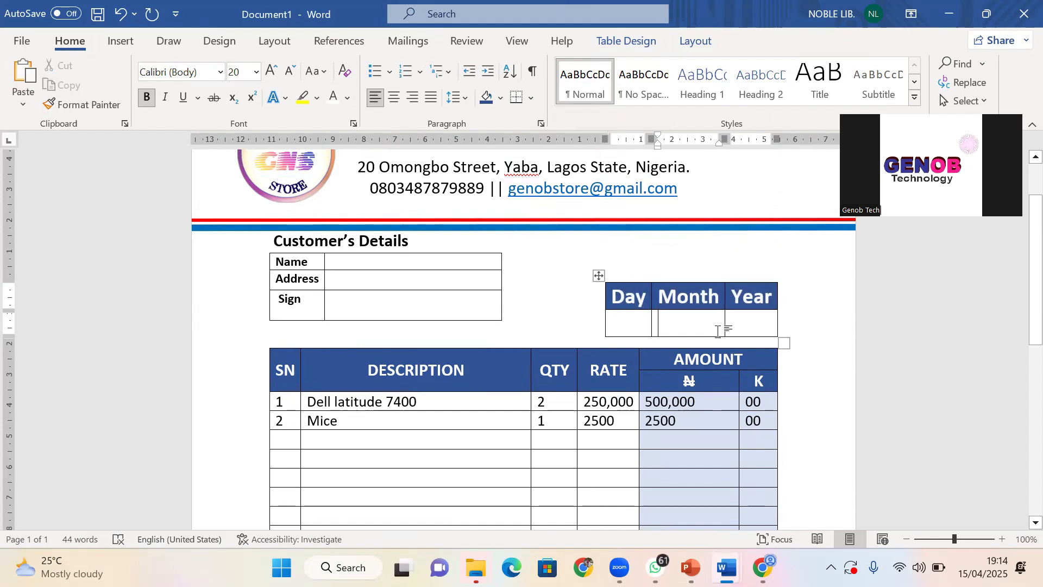
pyautogui.scroll(1, 642, 305)
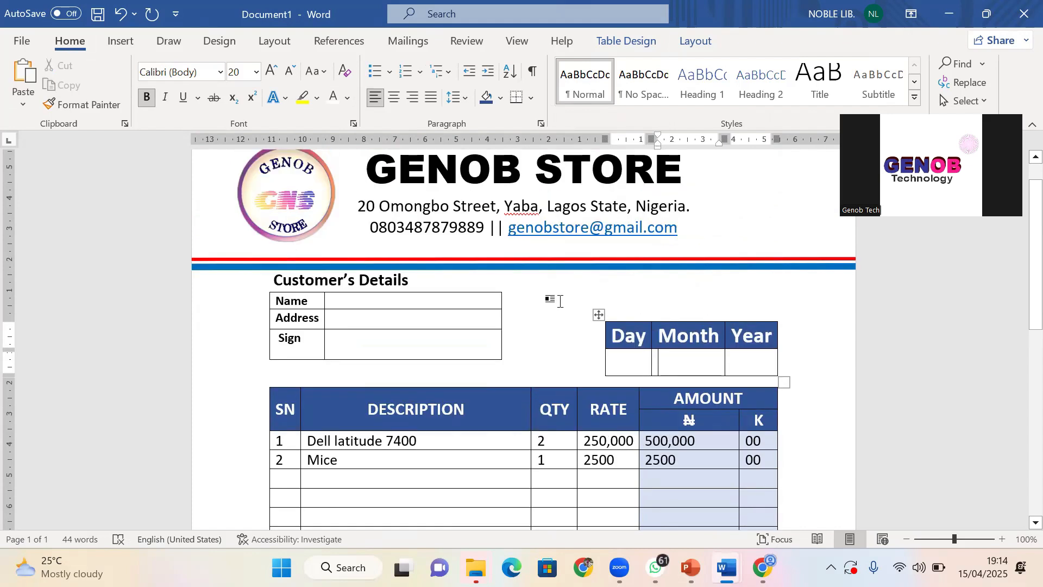
pyautogui.scroll(1, 573, 305)
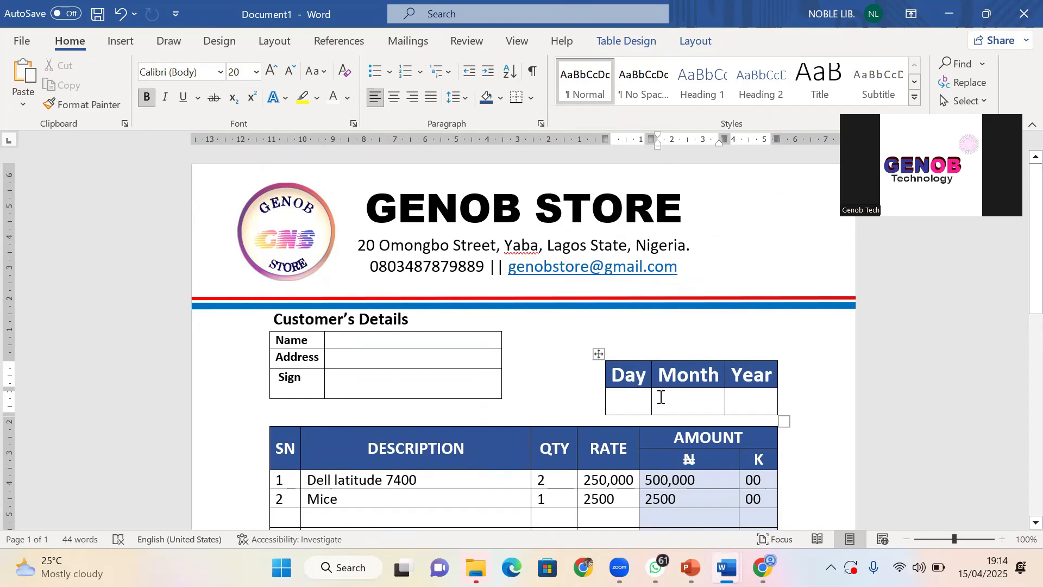
# Extend the page's right margin outward and move the first-line indent slightly left
pyautogui.click(770, 273)
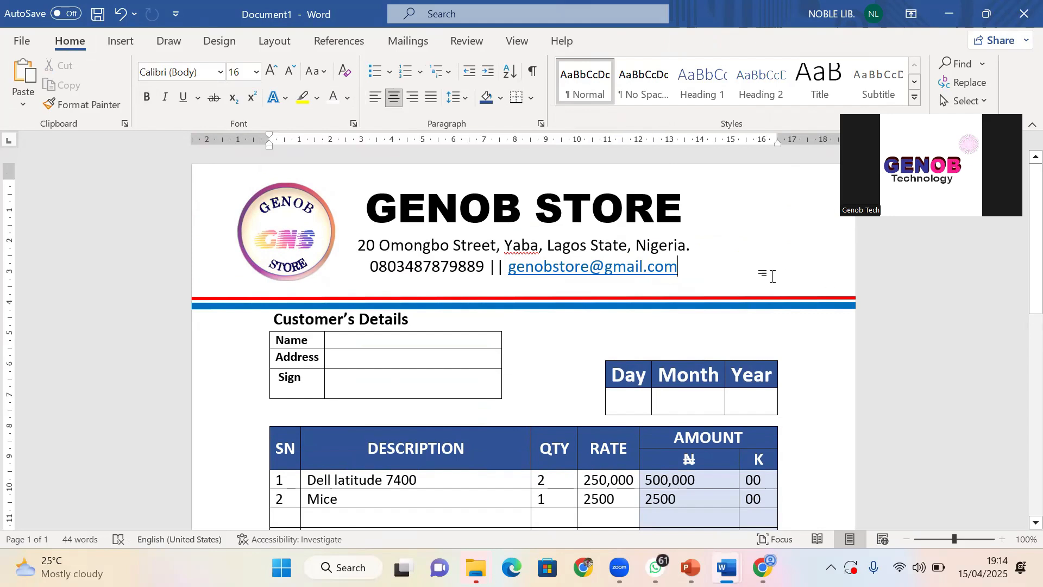
pyautogui.moveTo(778, 136); pyautogui.dragTo(816, 136)
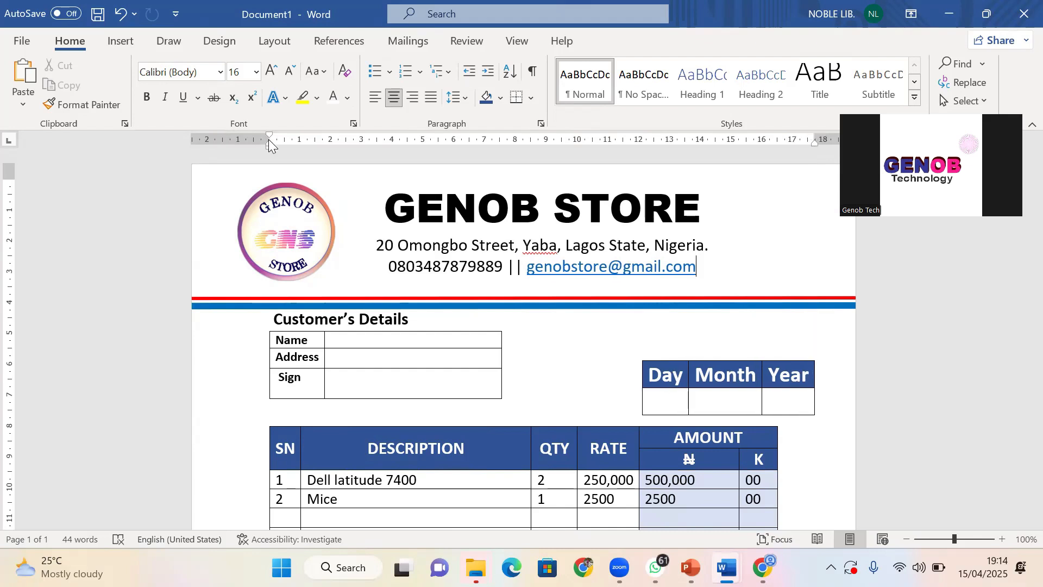
pyautogui.moveTo(266, 138); pyautogui.dragTo(222, 137)
pyautogui.scroll(-5, 498, 311)
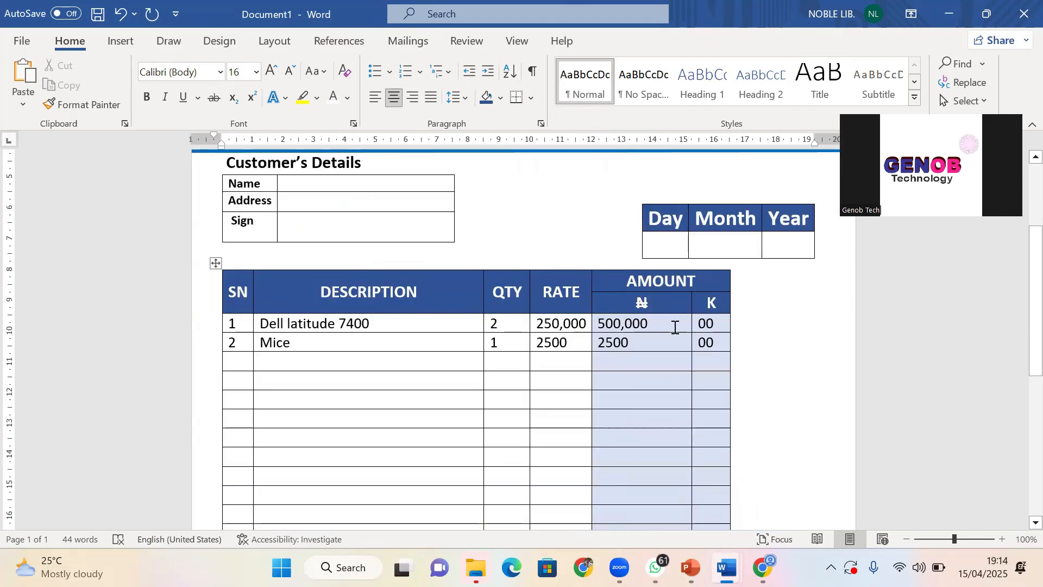
# Stretch the items table's right edge and shift the ₦, RATE, QTY and DESCRIPTION column borders right
pyautogui.moveTo(729, 359); pyautogui.dragTo(814, 370)
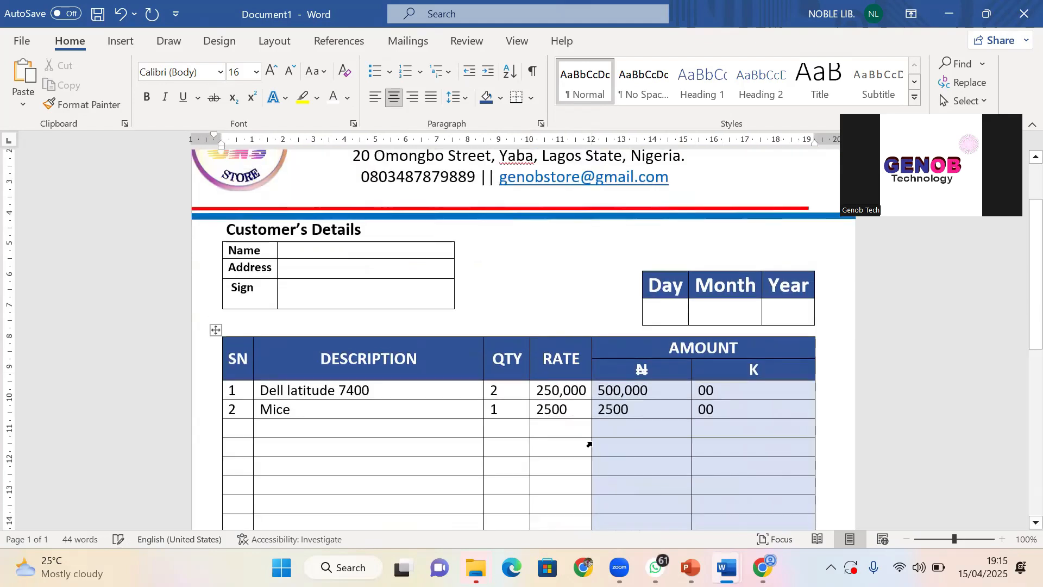
pyautogui.moveTo(690, 433); pyautogui.dragTo(772, 446)
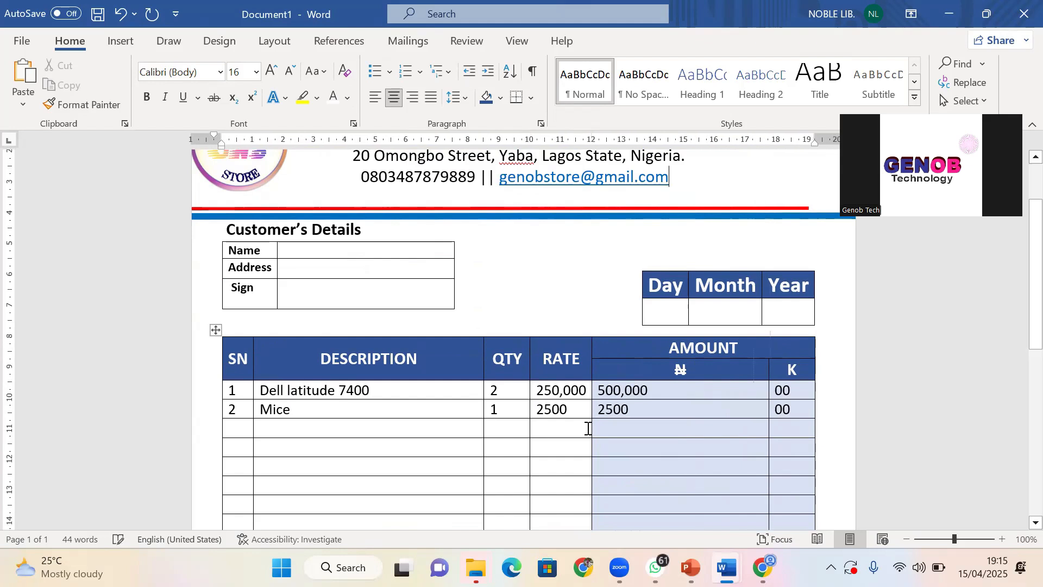
pyautogui.moveTo(592, 432); pyautogui.dragTo(685, 446)
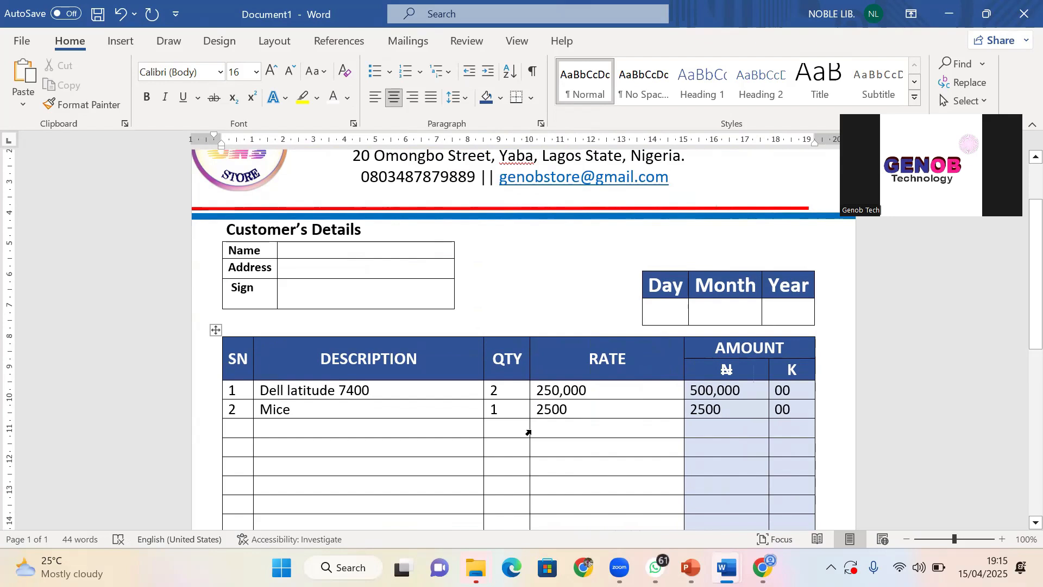
pyautogui.moveTo(531, 429); pyautogui.dragTo(633, 444)
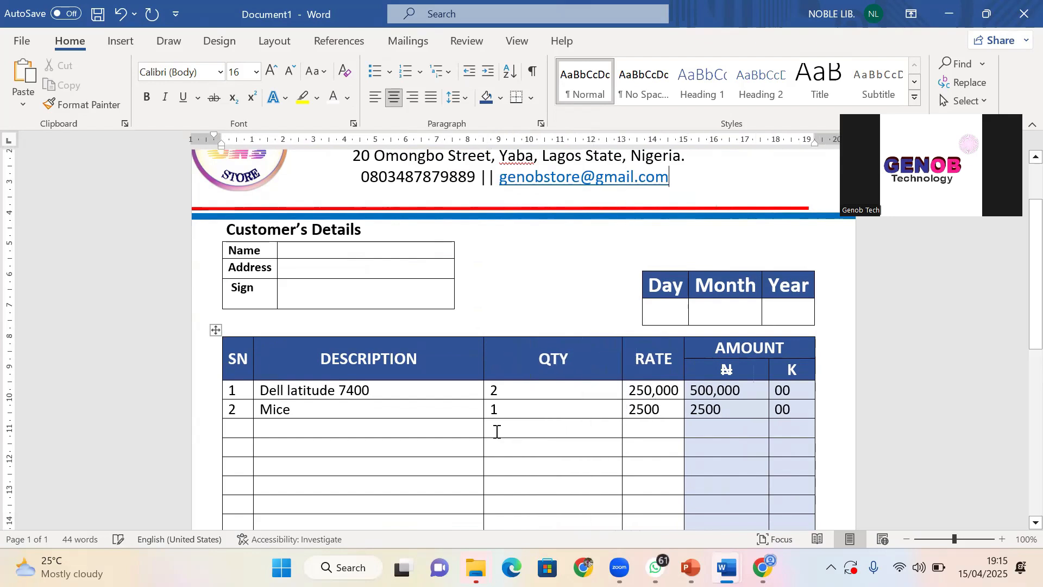
pyautogui.moveTo(483, 433); pyautogui.dragTo(605, 453)
pyautogui.scroll(2, 606, 423)
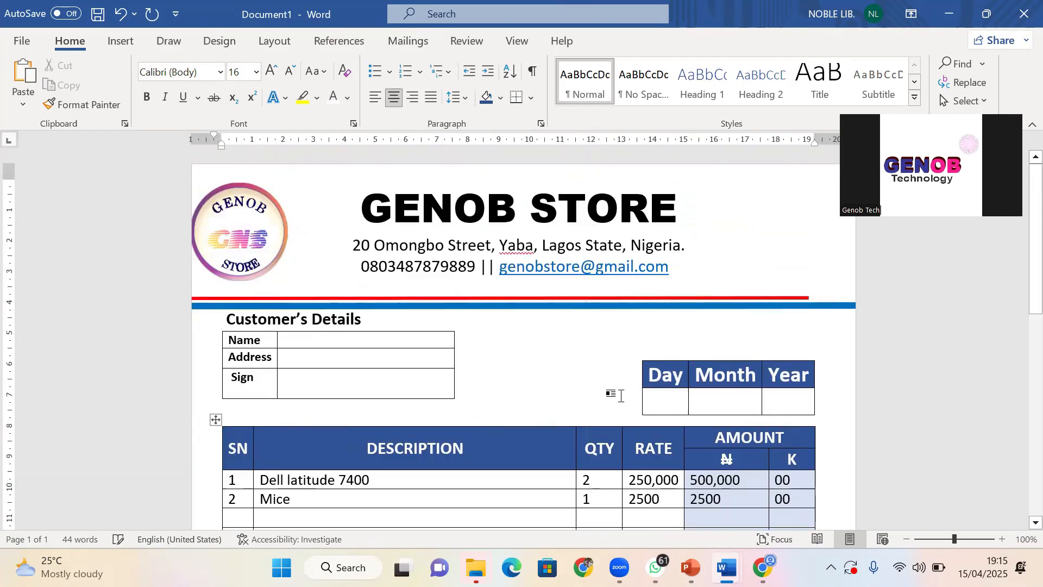
# Choose the rectangle from Insert > Shapes to draw beside the Customer's Details table
pyautogui.click(495, 368)
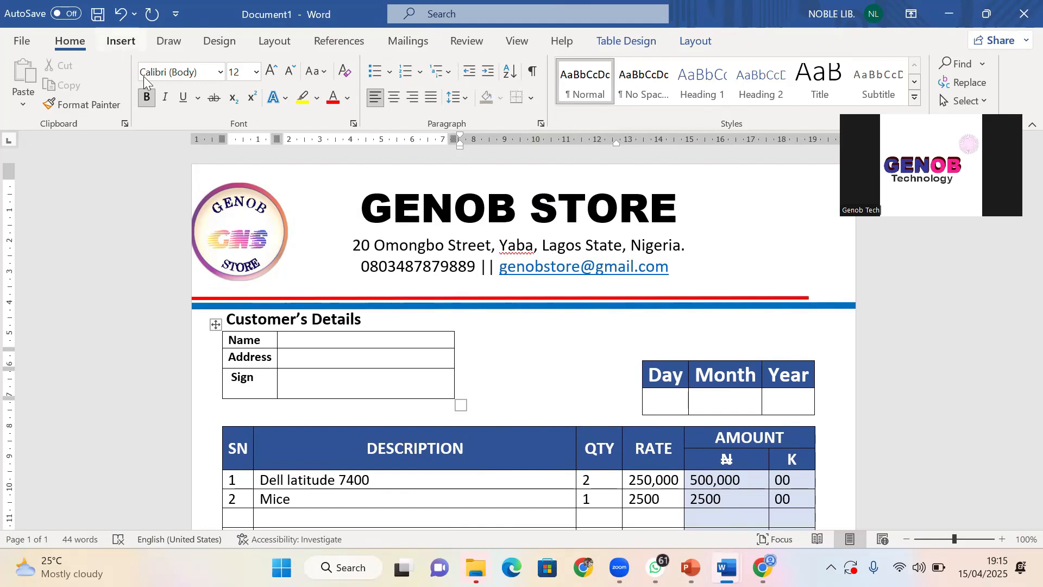
pyautogui.click(121, 40)
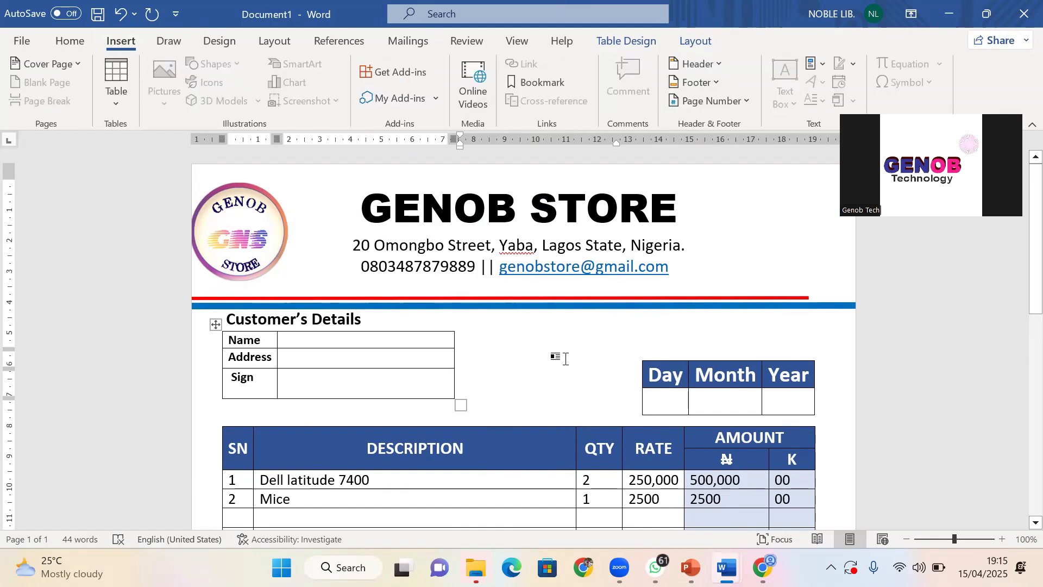
pyautogui.click(543, 344)
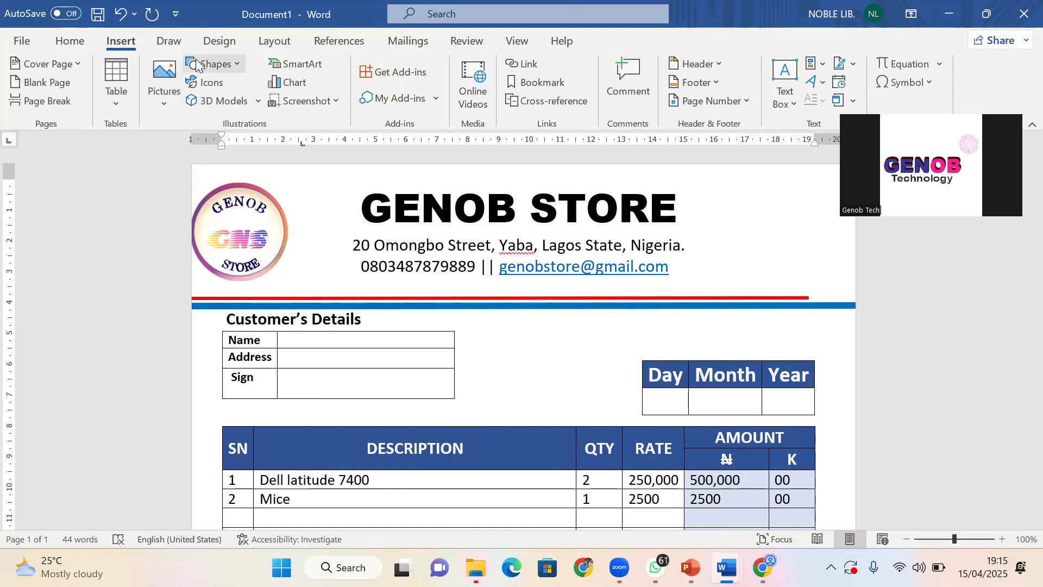
pyautogui.click(213, 63)
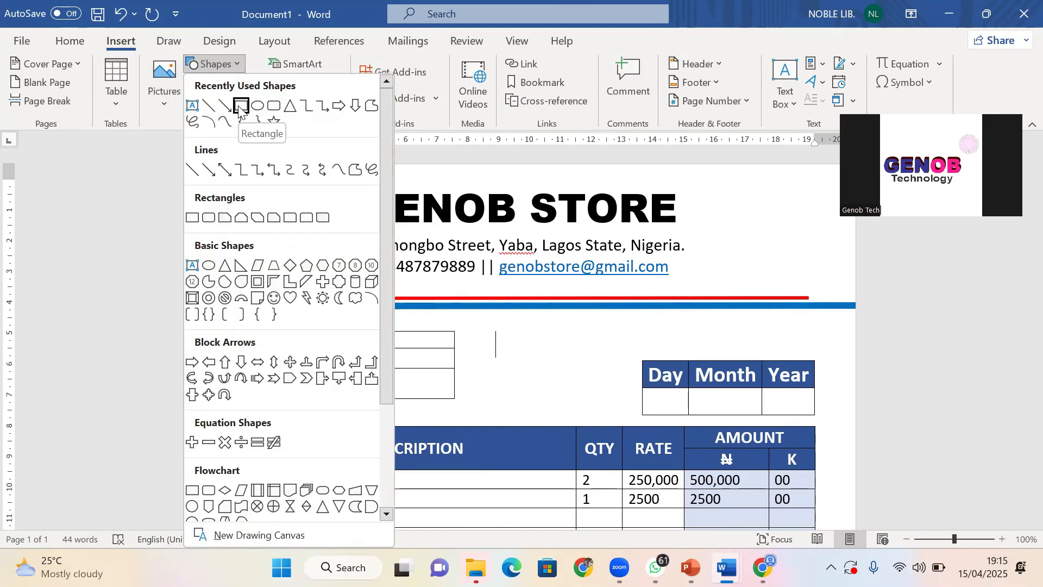
pyautogui.click(243, 107)
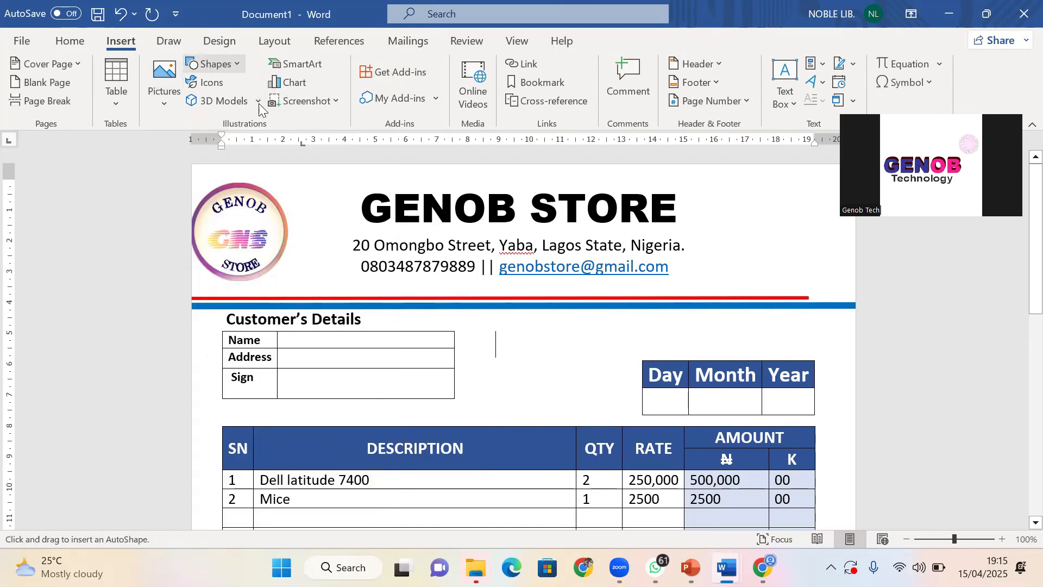
# Cancel the pending shape with Ctrl+Z and bring the Shapes gallery back up
pyautogui.click(212, 64)
pyautogui.click(275, 103)
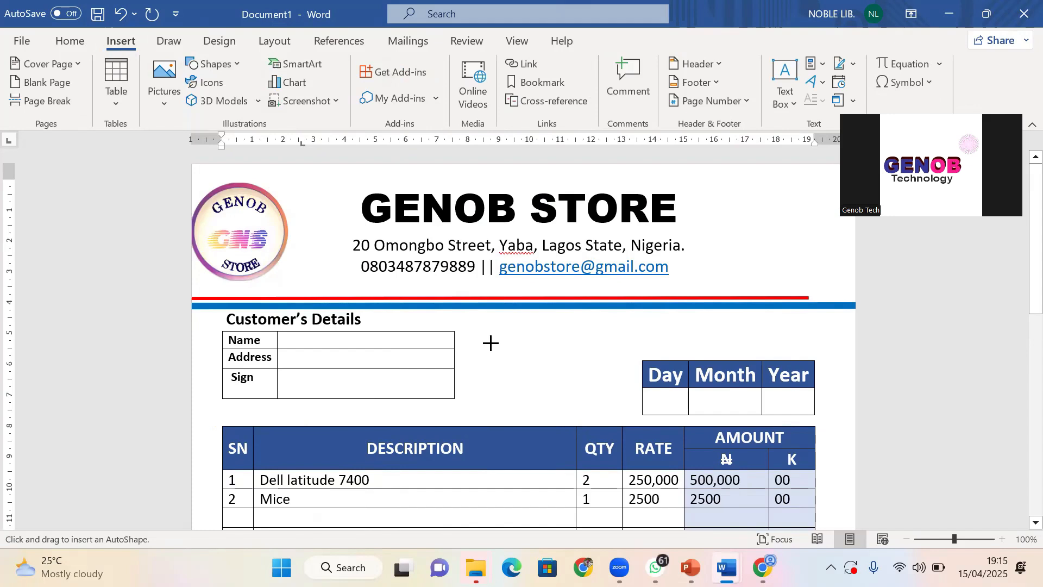
pyautogui.hotkey('ctrl', 'z')
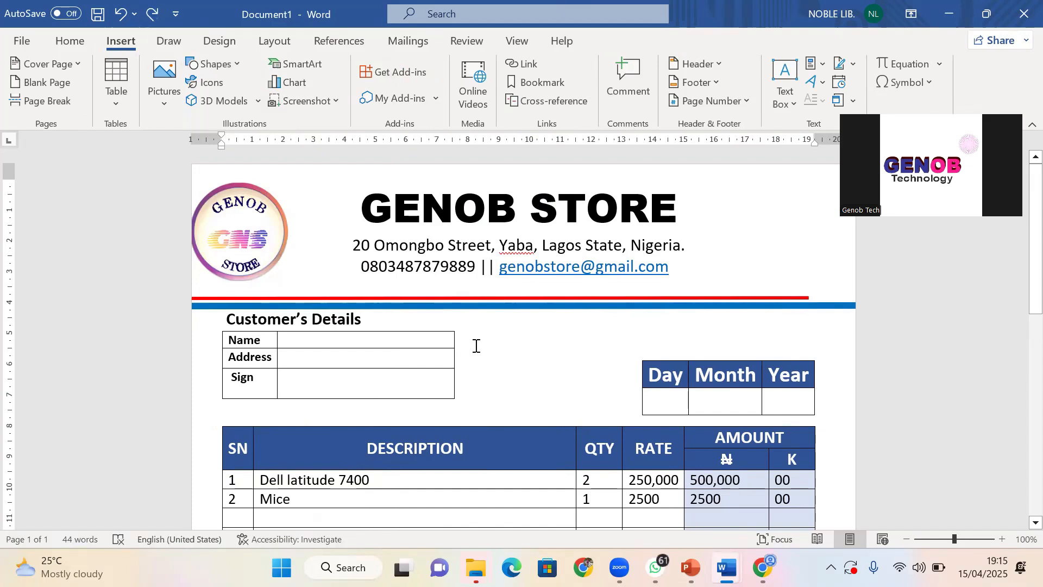
pyautogui.click(235, 62)
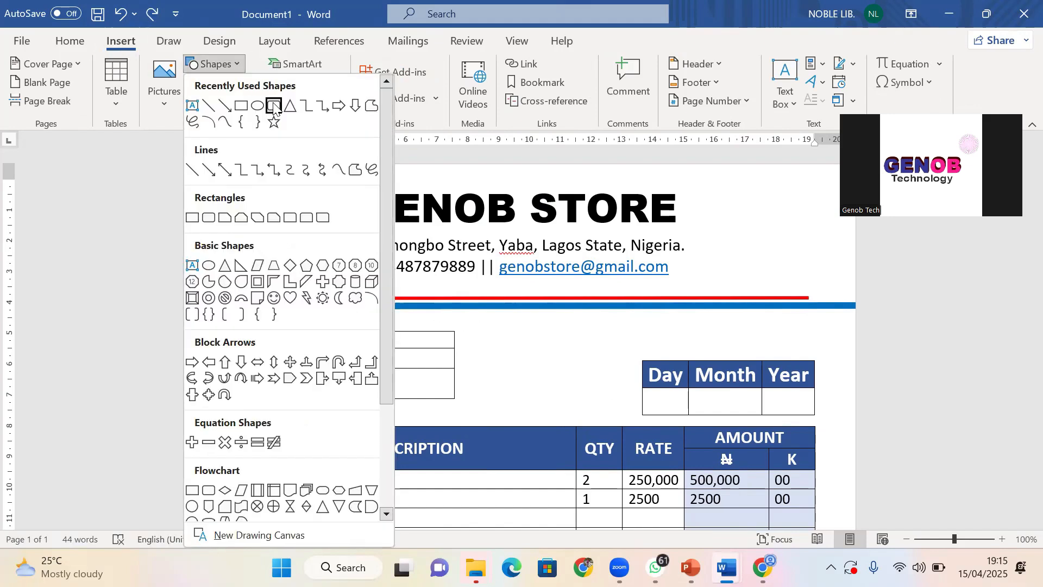